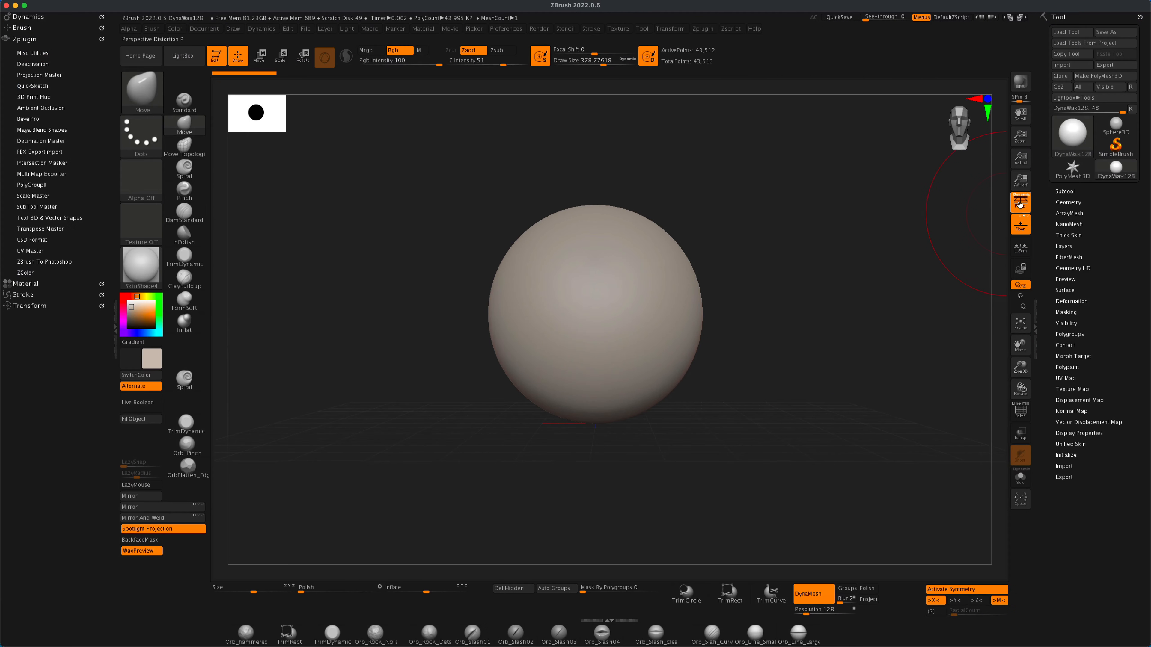
Step: Carve a deep round mouth cavity into the front of the sphere with the Standard brush in subtract mode
left_click(1019, 202)
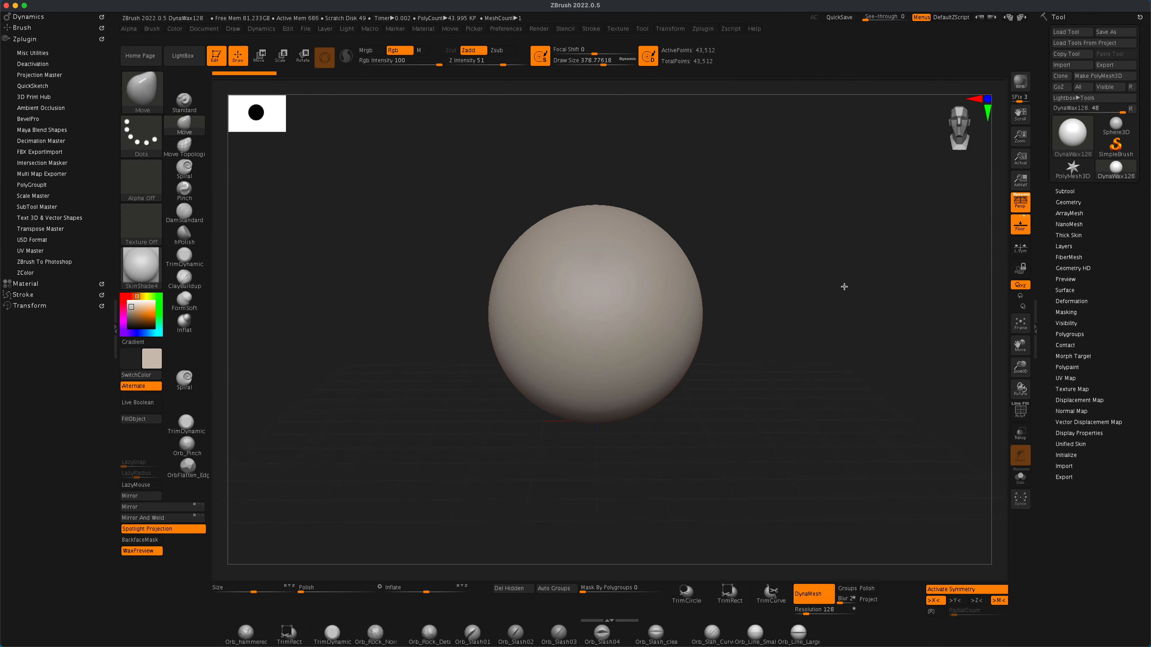
left_click(189, 111)
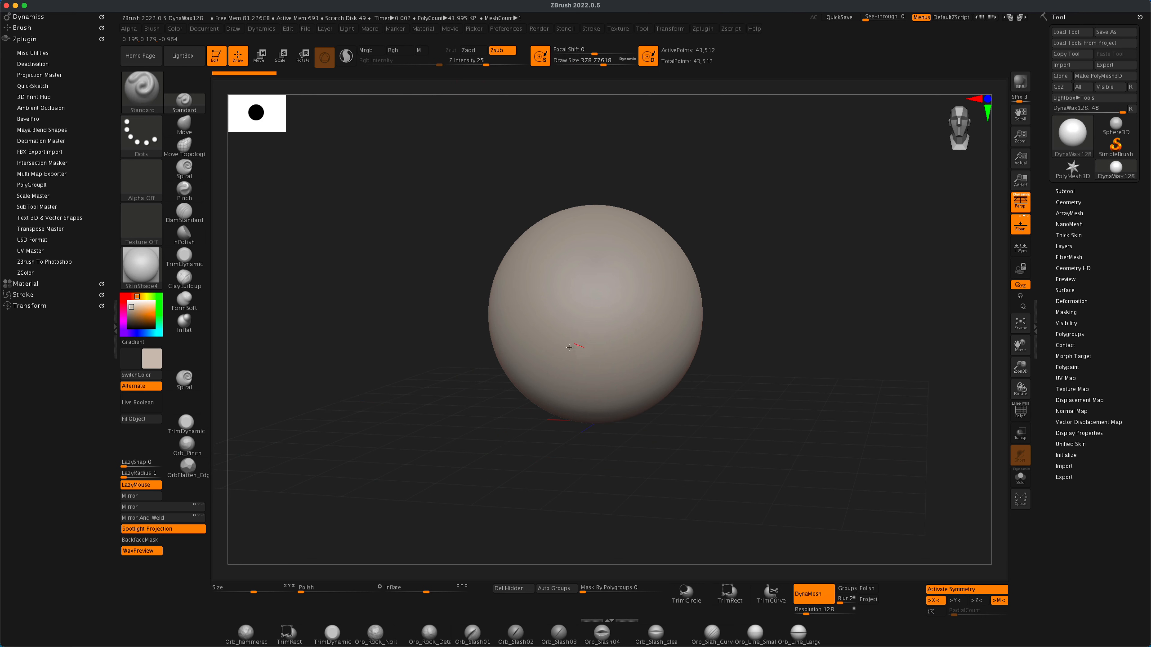
left_click_drag(570, 348, 534, 385)
left_click_drag(579, 342, 589, 340)
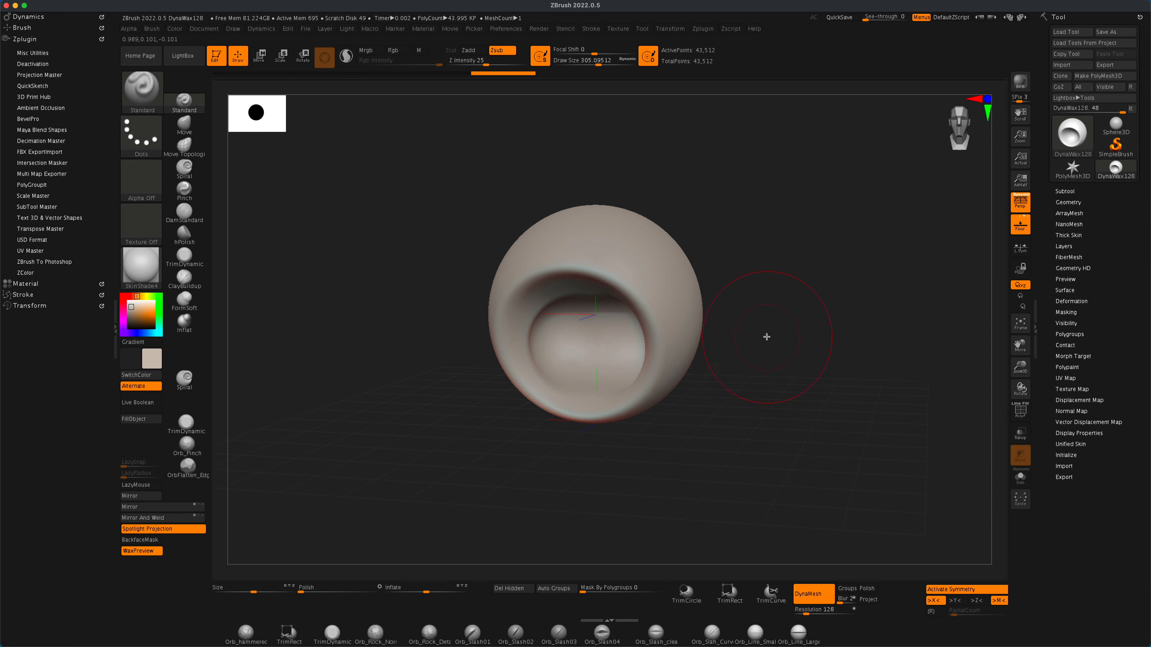
mouse_move(766, 337)
left_mouse_down()
mouse_move(795, 319)
mouse_move(802, 391)
mouse_move(729, 406)
left_mouse_up()
key("super+z")
key("super+z")
Step: Pull the back of the body out into a tapered tail with the Move brush, with perspective turned off
key("b")
key("m")
key("v")
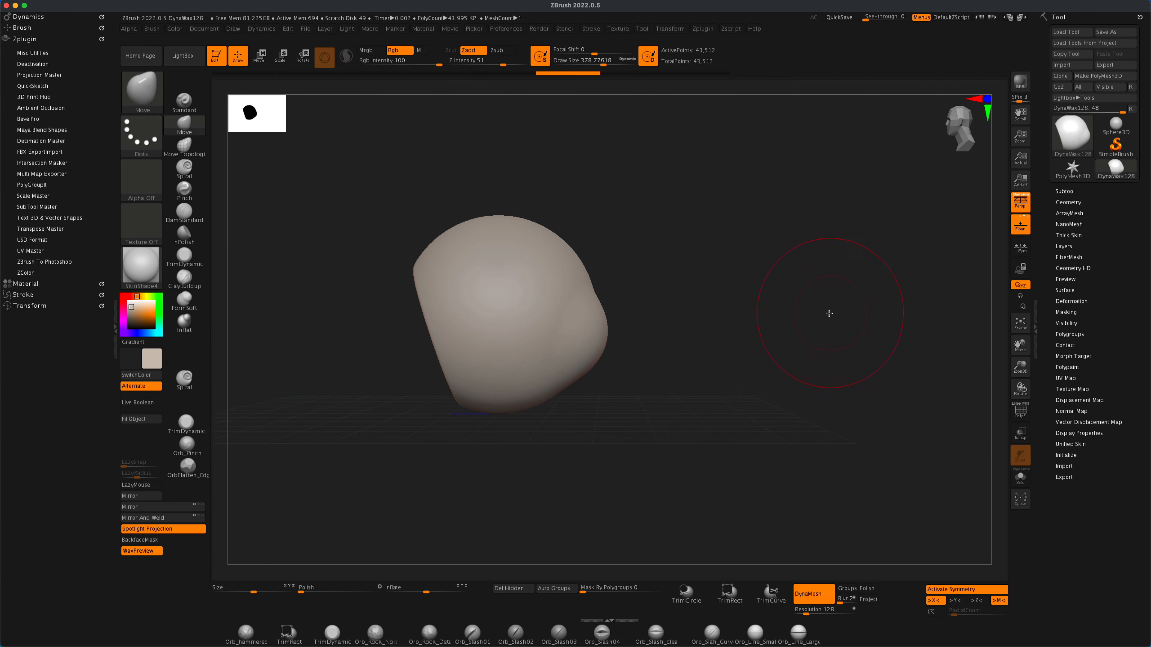
key("p")
mouse_move(724, 365)
left_mouse_down("alt")
mouse_move(735, 359)
mouse_move(675, 379)
left_mouse_up("alt")
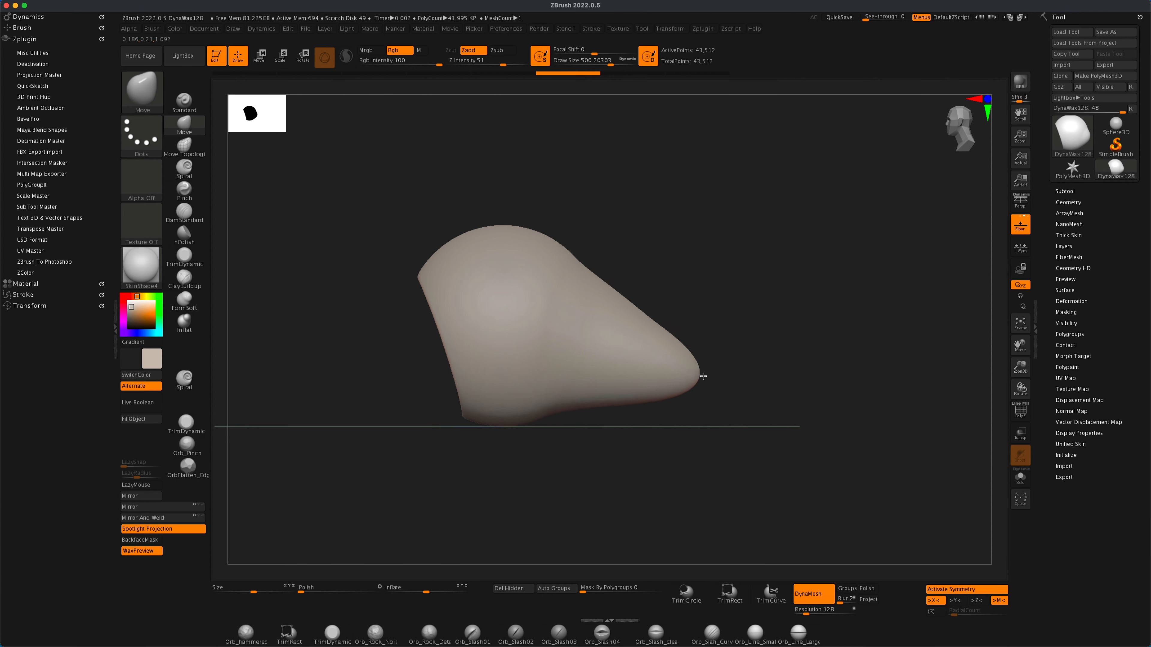
Step: Raise the top of the head into a dome and stretch the tail tip farther back
left_click_drag(603, 268, 503, 214)
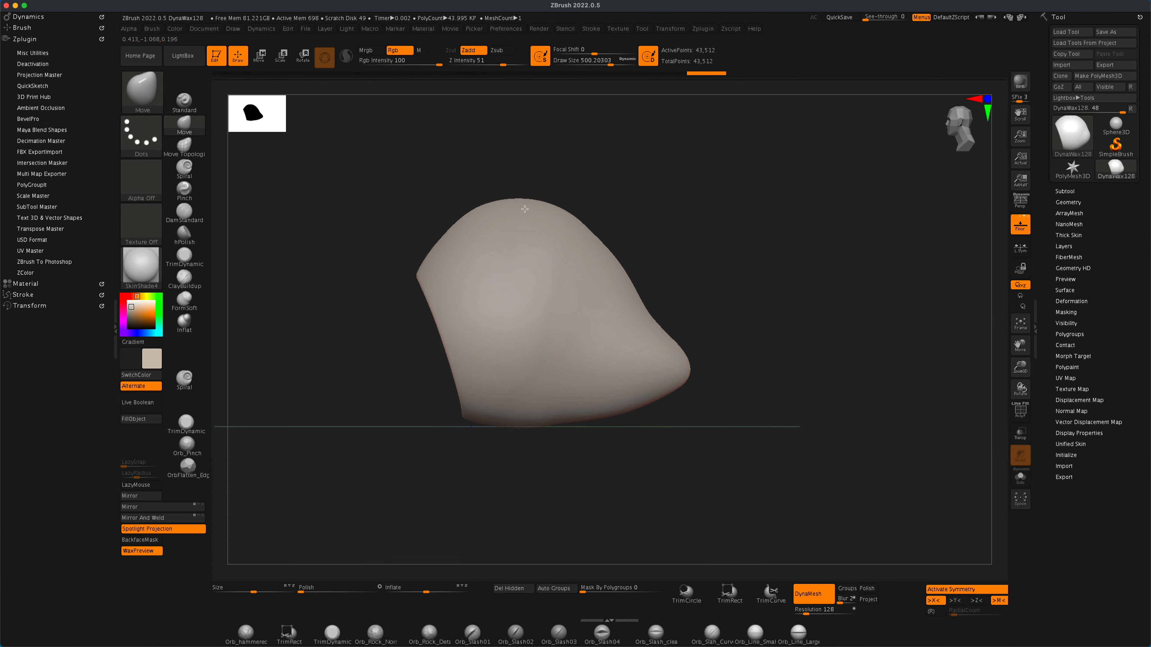
key("bracketleft")
mouse_move(683, 370)
left_mouse_down()
mouse_move(773, 375)
mouse_move(728, 376)
left_mouse_up()
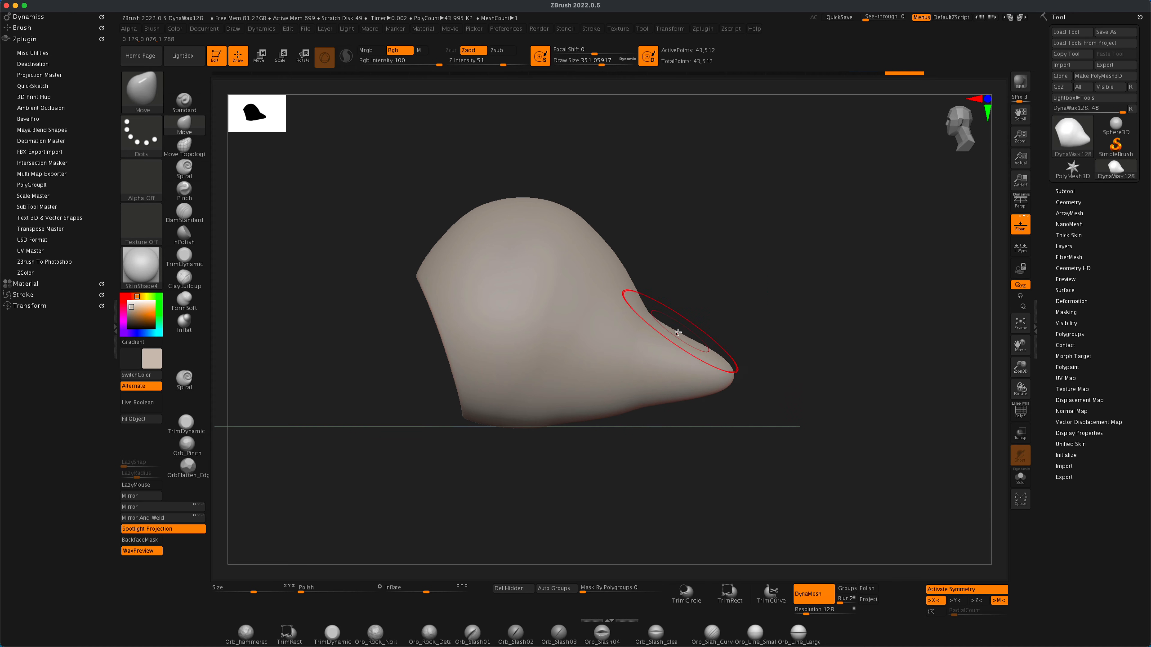
left_click_drag(521, 462, 825, 385)
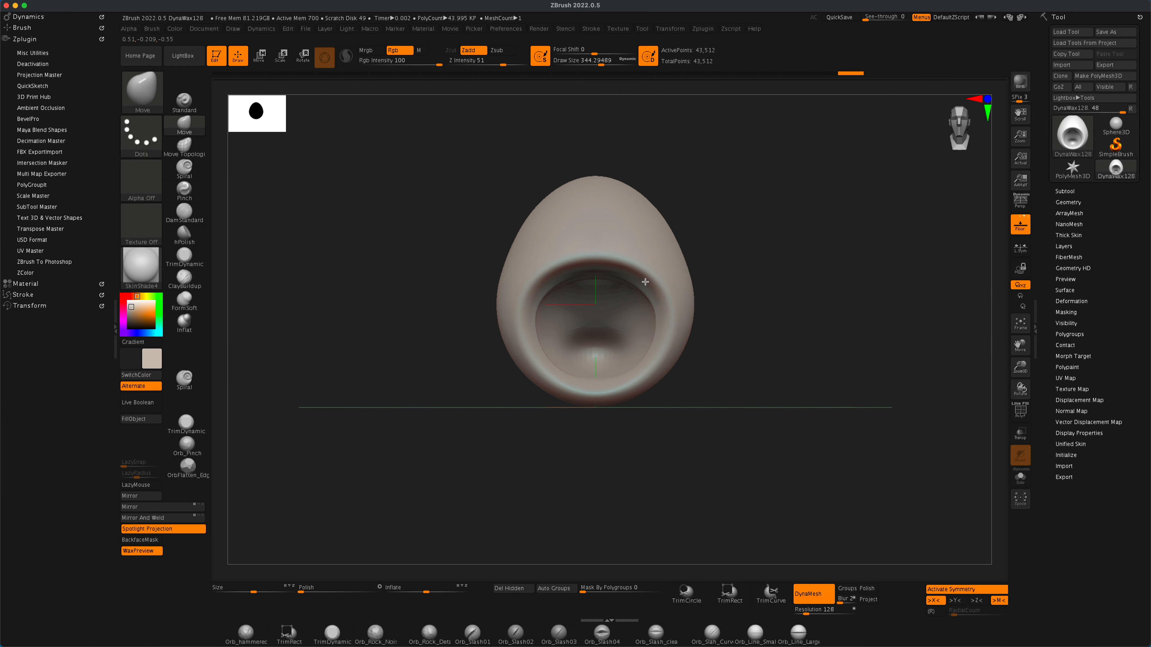
Step: Reshape the mouth opening and pull the lower jaw forward and down with the Move brush, and turn perspective back on
mouse_move(723, 405)
left_mouse_down()
mouse_move(694, 404)
mouse_move(724, 399)
left_mouse_up()
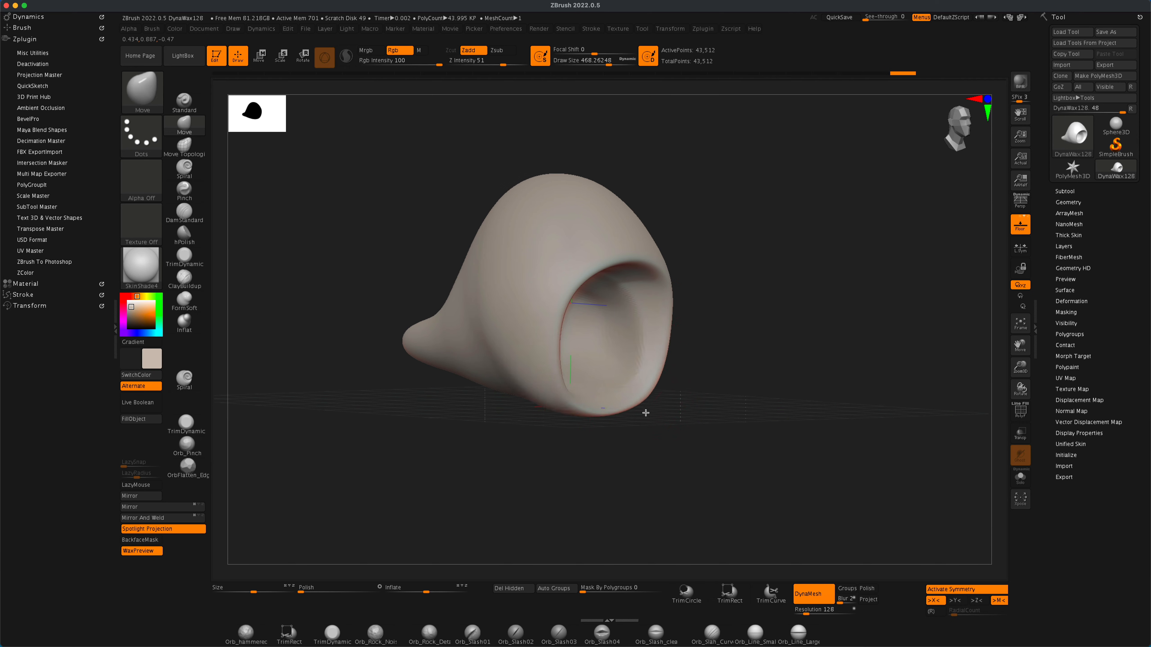
left_click_drag(645, 412, 589, 386)
left_click_drag(555, 338, 572, 364, "shift")
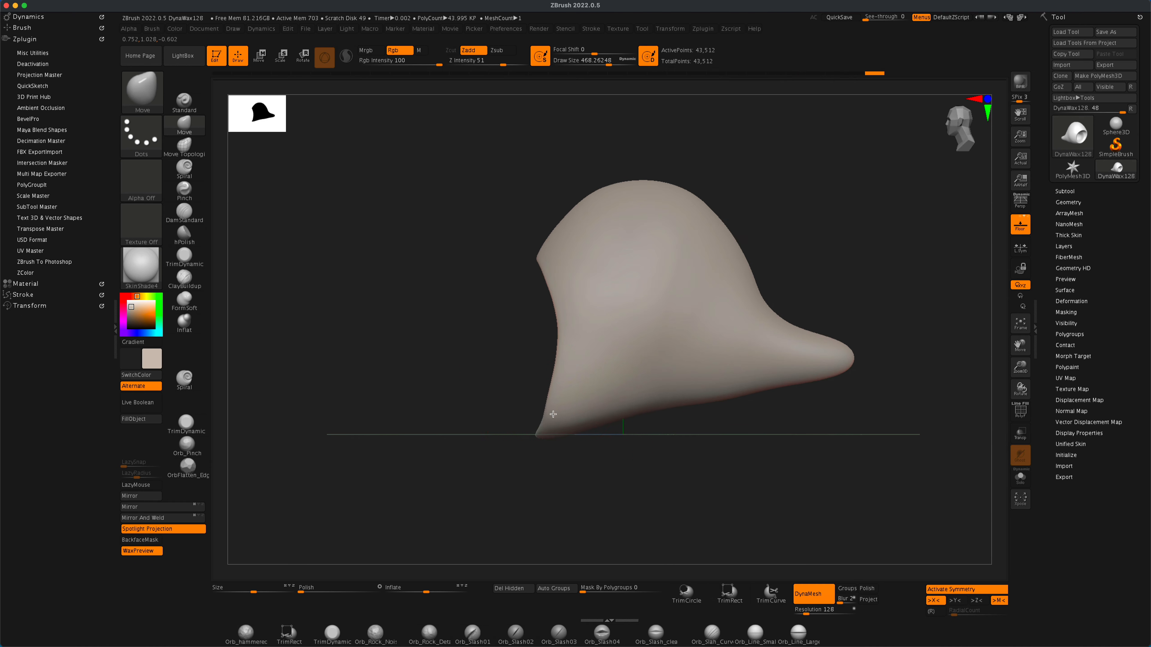
mouse_move(552, 415)
left_mouse_down()
mouse_move(643, 405)
mouse_move(548, 394)
mouse_move(486, 422)
mouse_move(521, 435)
left_mouse_up()
left_click_drag(555, 394, 536, 410)
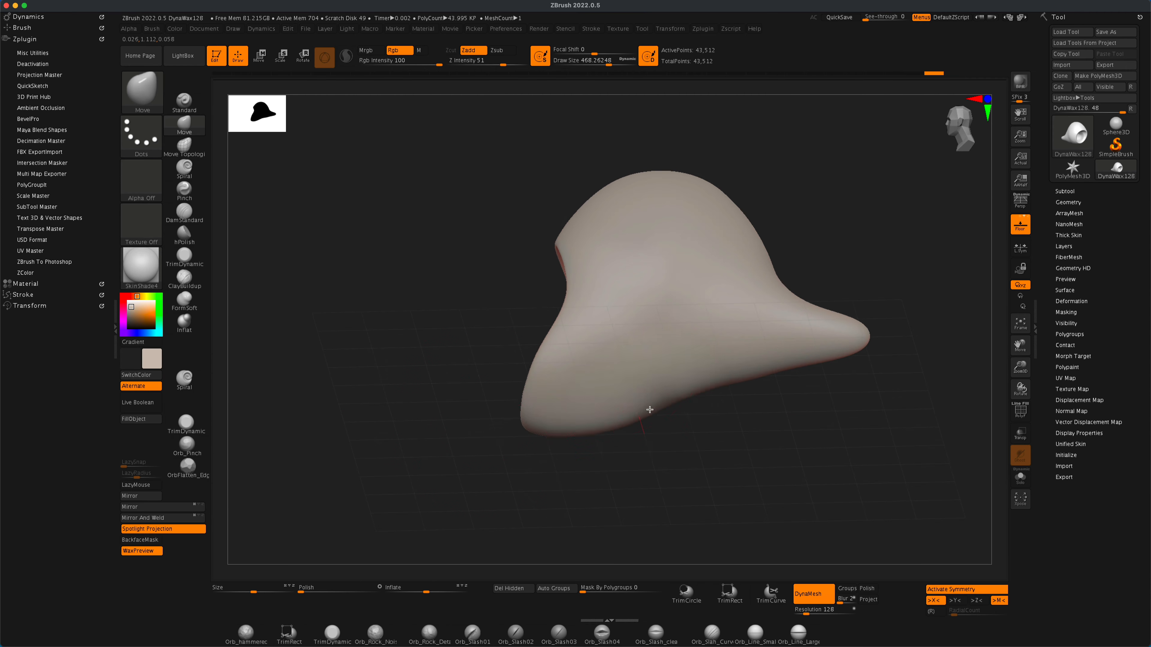
mouse_move(649, 409)
left_mouse_down()
mouse_move(752, 424)
mouse_move(676, 334)
mouse_move(789, 436)
mouse_move(812, 301)
mouse_move(719, 367)
mouse_move(720, 458)
mouse_move(791, 488)
mouse_move(874, 383)
mouse_move(840, 423)
left_mouse_up()
key("p")
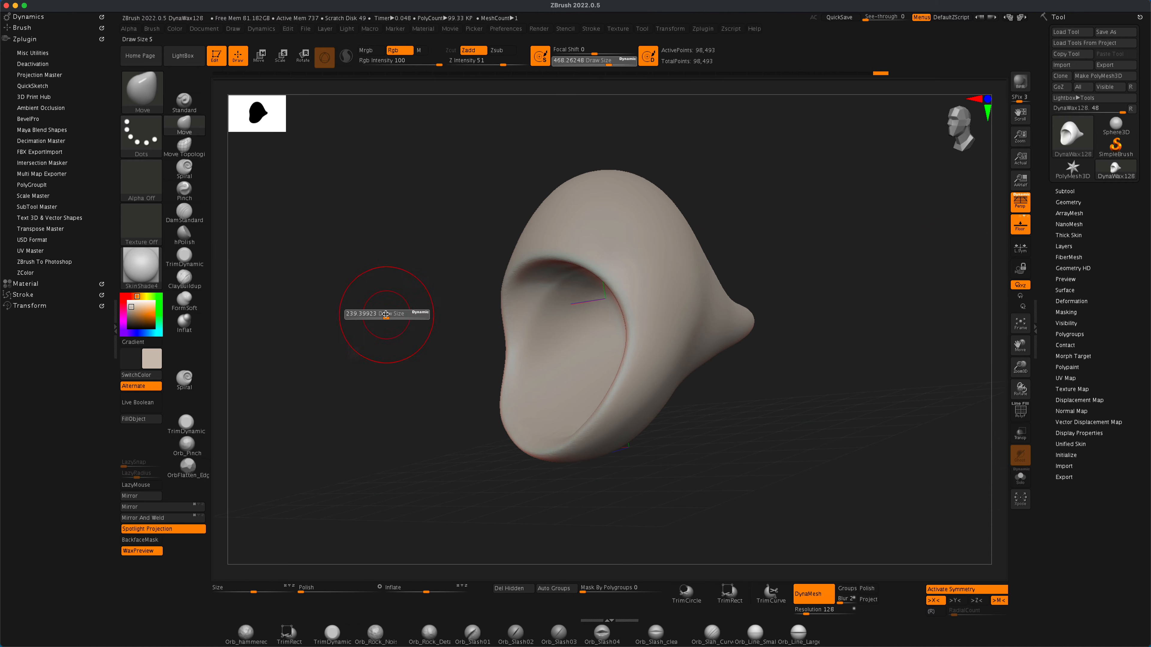
left_click_drag(386, 314, 273, 292)
left_click_drag(441, 271, 553, 308)
Step: Begin thickening the rim of the mouth with the Inflat brush at a draw size of about 83
left_click(184, 322)
key("s")
left_click_drag(357, 306, 348, 307)
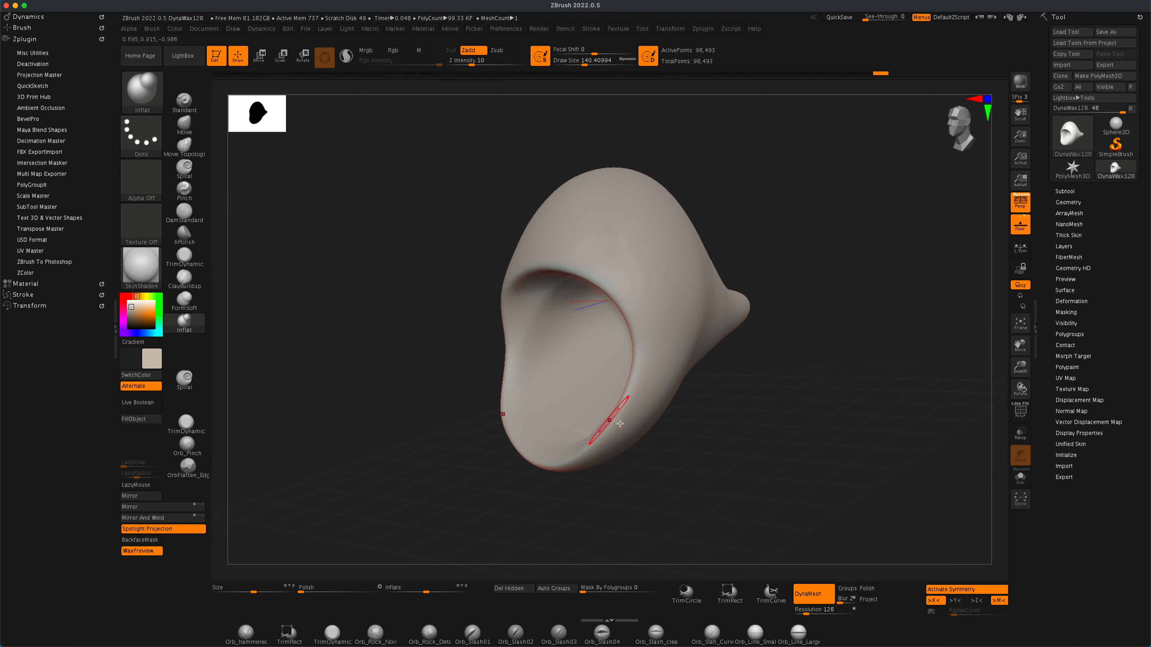
key("s")
left_click_drag(423, 378, 417, 379)
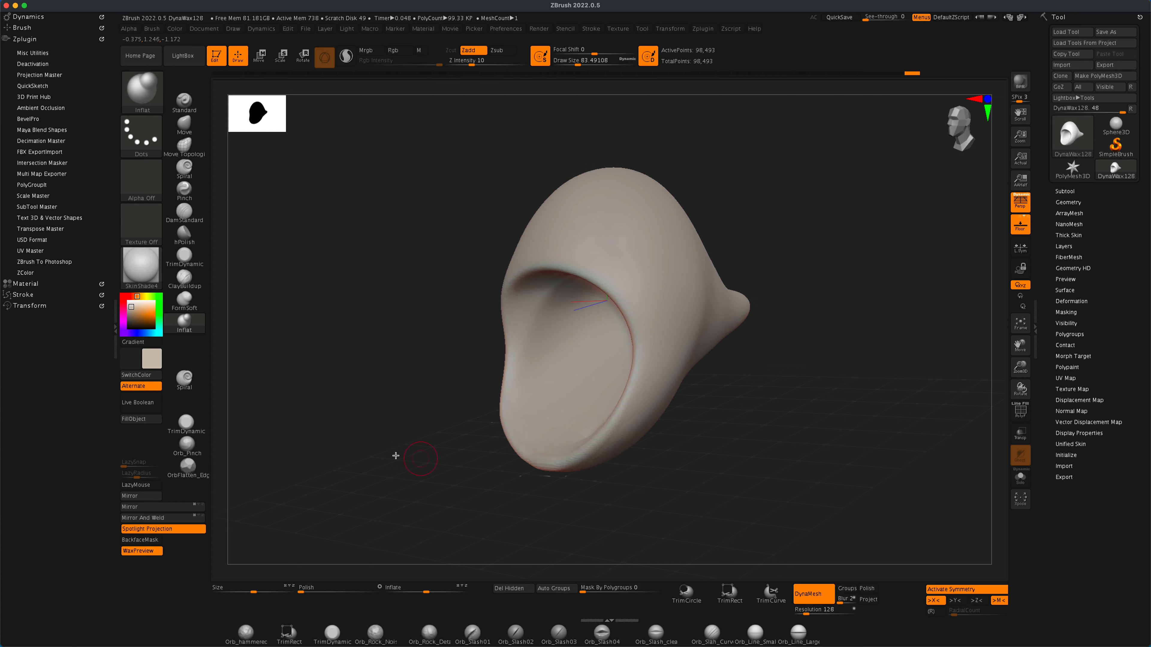
left_click_drag(396, 455, 581, 423)
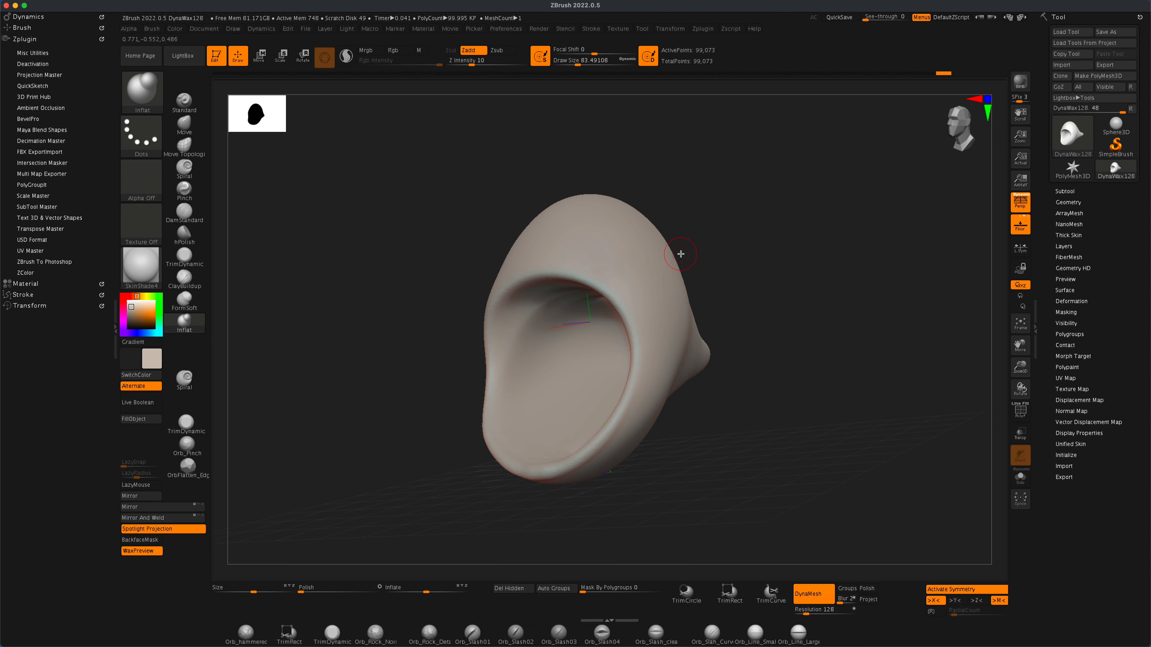
Step: Inflate the rim all around the mouth into a thick rounded lip, using a draw size of about 116
left_click_drag(681, 254, 709, 265)
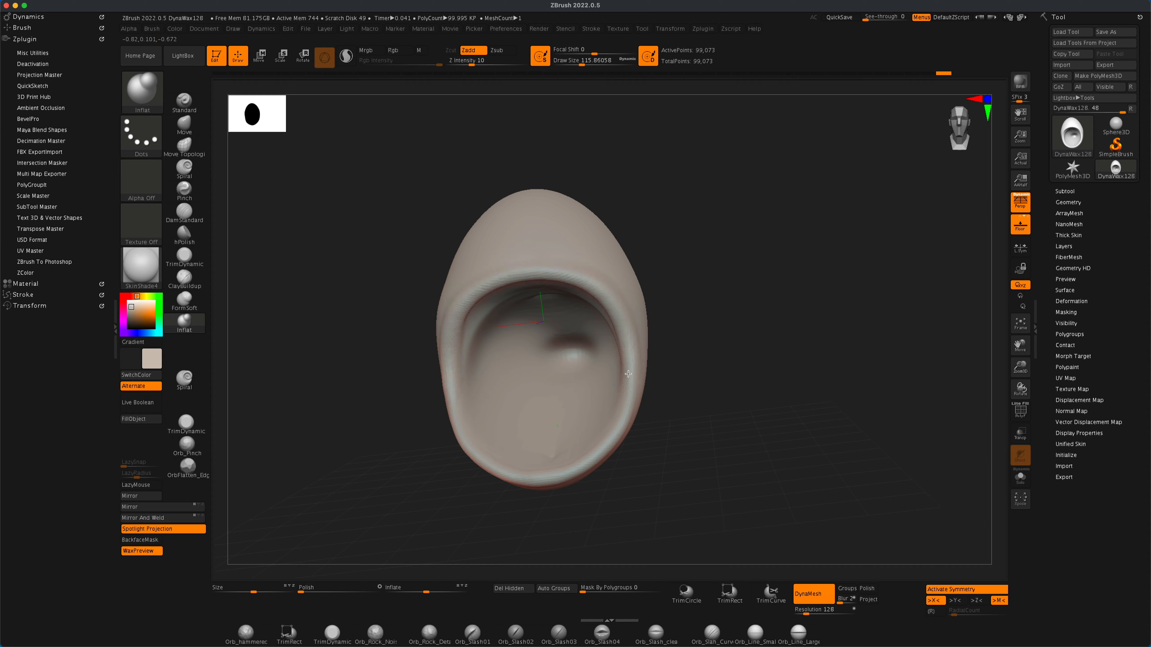
mouse_move(627, 374)
left_mouse_down()
mouse_move(619, 409)
mouse_move(727, 309)
mouse_move(646, 274)
left_mouse_up()
mouse_move(724, 313)
left_mouse_down()
mouse_move(737, 326)
mouse_move(775, 322)
mouse_move(765, 414)
mouse_move(562, 474)
left_mouse_up()
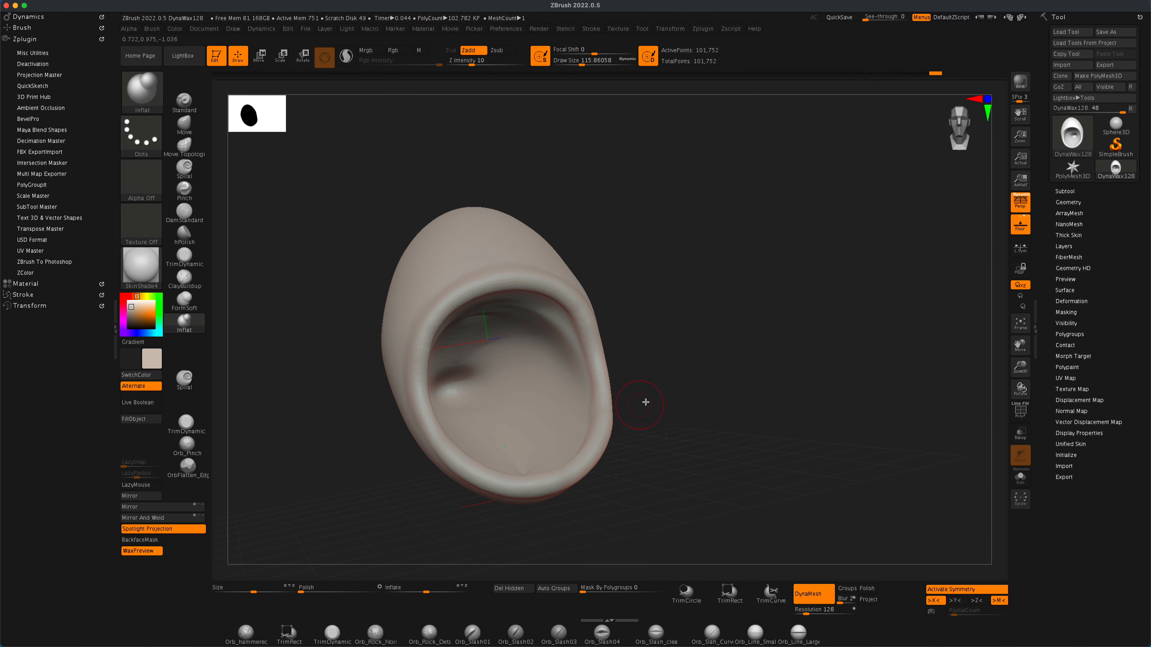
mouse_move(645, 402)
left_mouse_down()
mouse_move(683, 342)
mouse_move(711, 377)
mouse_move(760, 362)
left_mouse_up()
Step: Refine the shape of the mouth and body with the Move brush at a draw size of about 234
key("b")
key("m")
key("v")
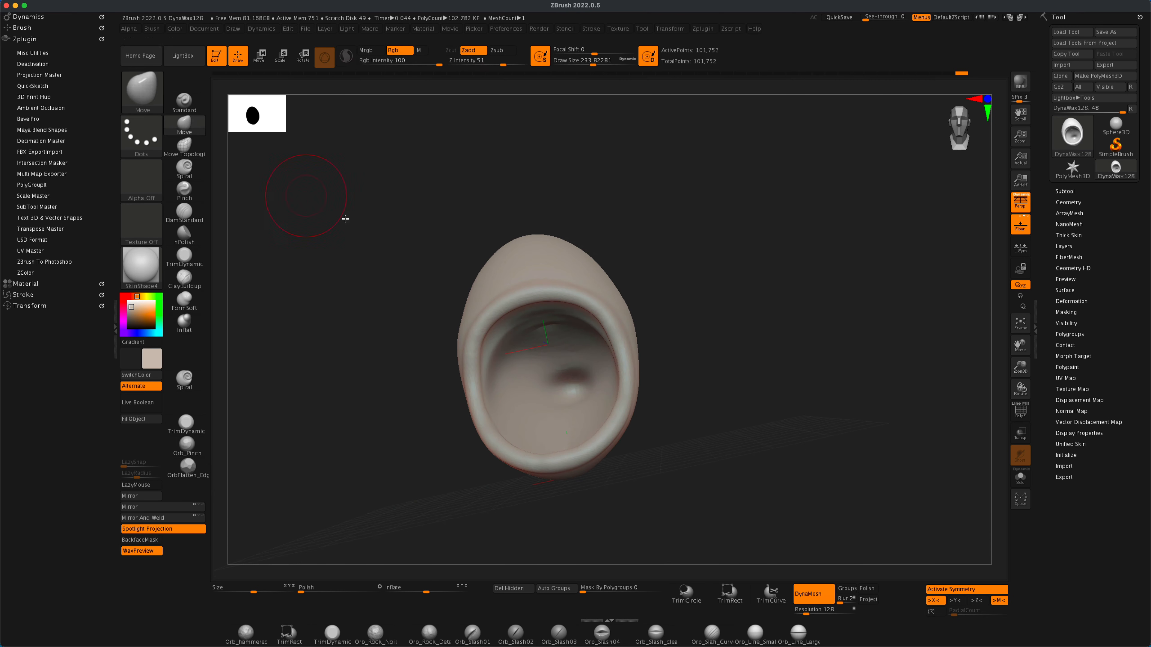
mouse_move(533, 356)
left_mouse_down()
mouse_move(630, 303)
mouse_move(722, 333)
mouse_move(547, 465)
mouse_move(698, 385)
mouse_move(766, 429)
mouse_move(822, 440)
mouse_move(873, 310)
left_mouse_up()
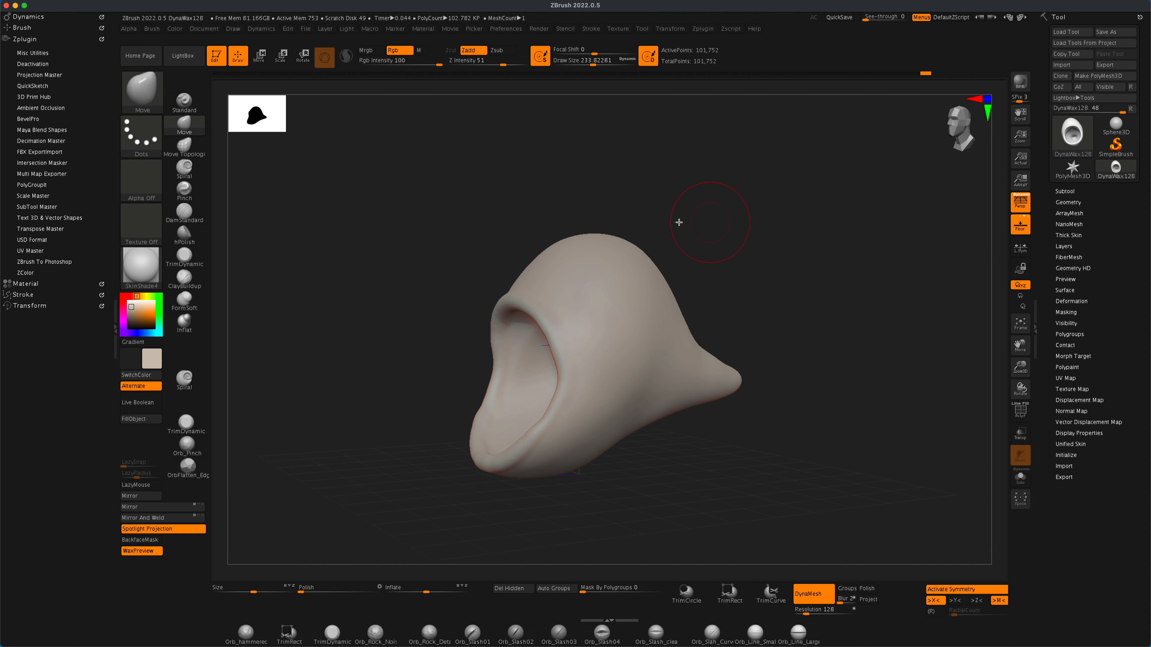
Step: Choose the CurveAlpha brush and give it the round Alpha 06 shape
left_click(141, 91)
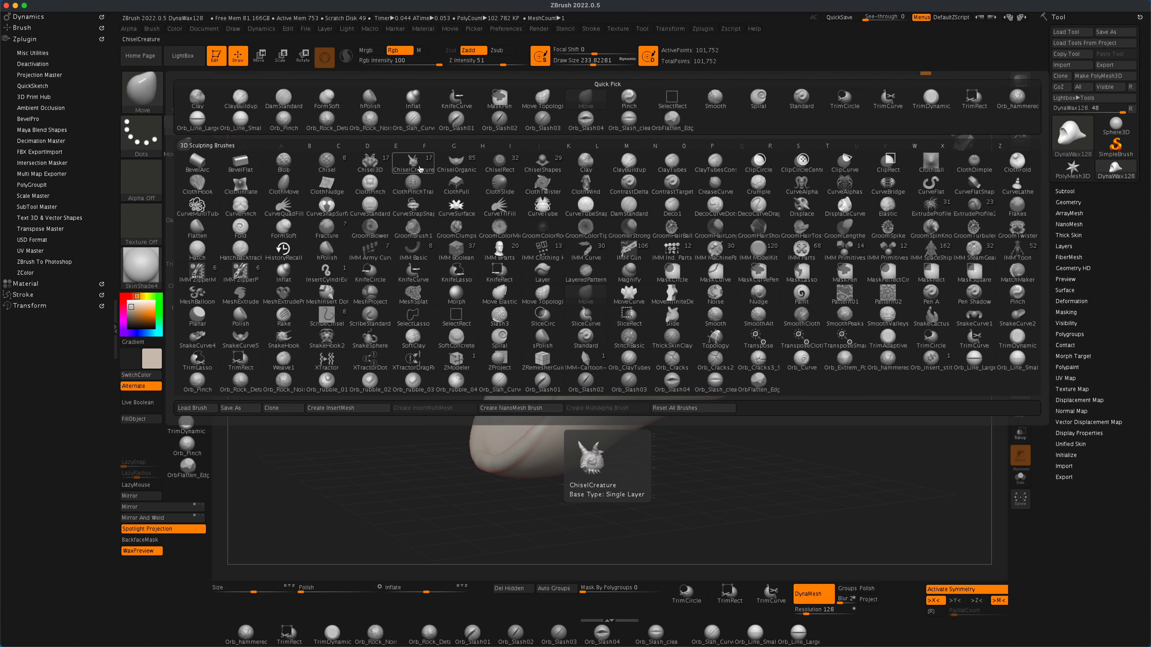
left_click(800, 184)
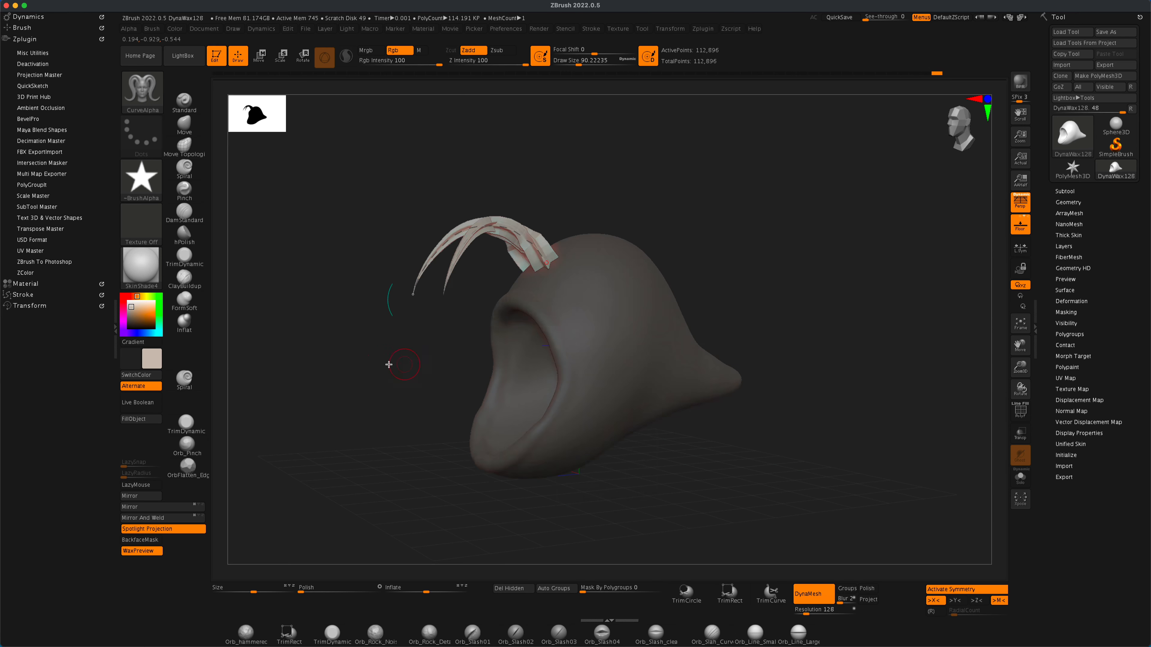
left_click(149, 193)
left_click(454, 223)
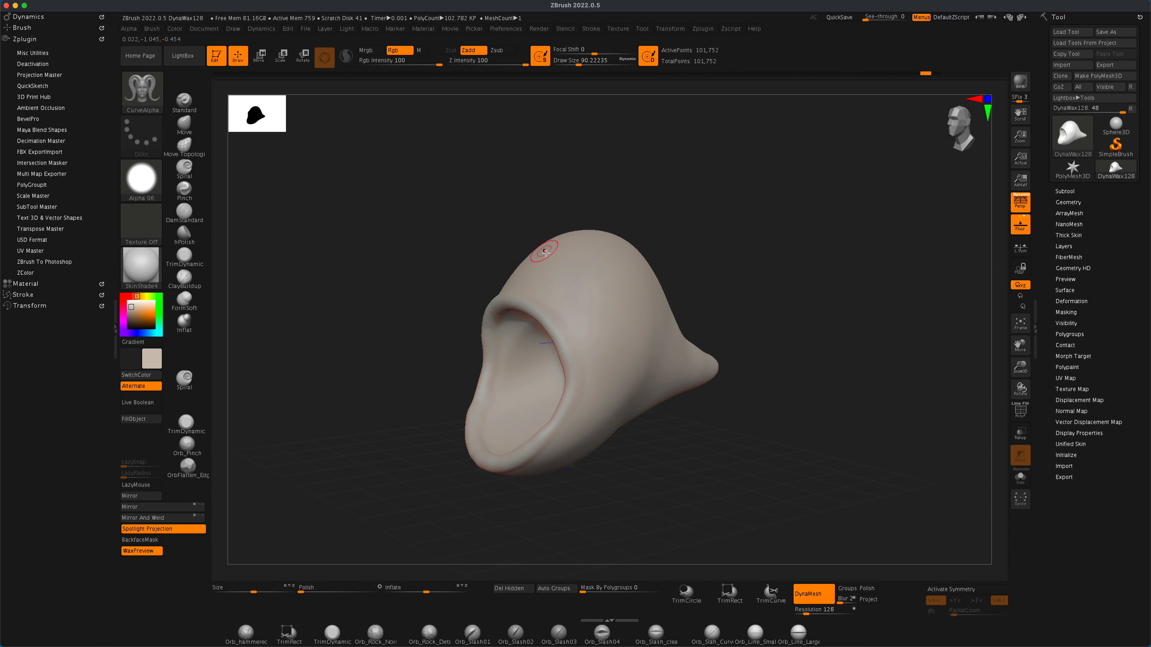
left_click_drag(544, 253, 422, 295)
mouse_move(408, 333)
left_mouse_down()
mouse_move(380, 339)
mouse_move(379, 317)
left_mouse_up()
key("ctrl+z")
key("p")
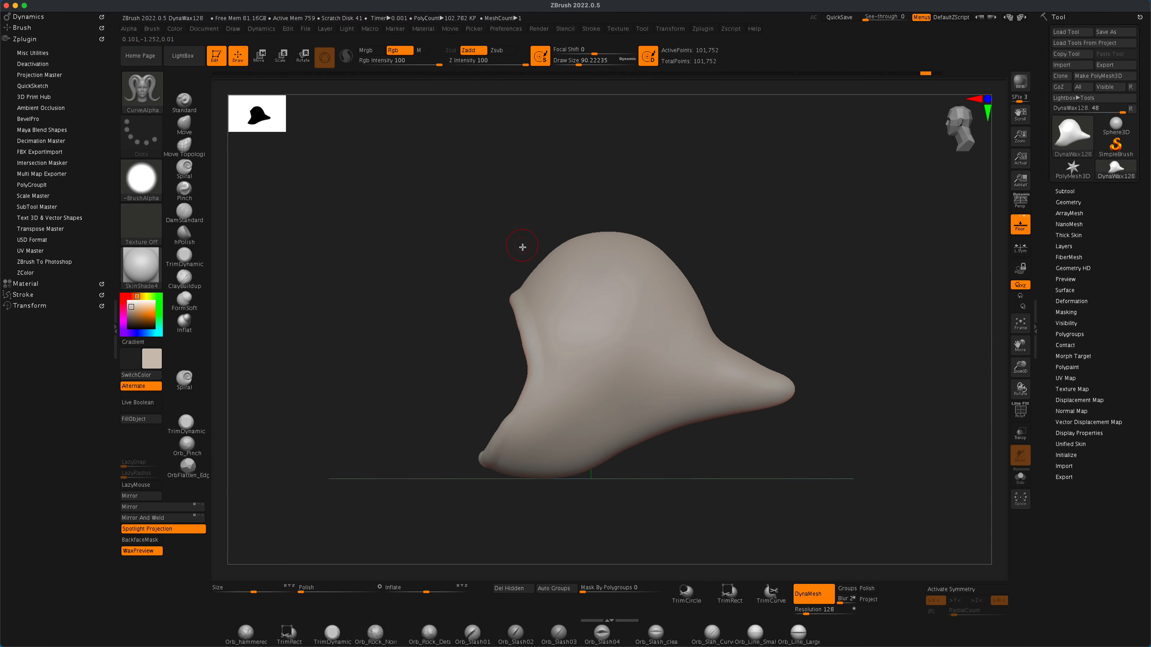
left_click_drag(427, 265, 413, 285)
key("ctrl+z")
Step: Draw a curved tapering stalk arching forward from the top of the head and inflate it slightly
left_click_drag(555, 242, 466, 202)
mouse_move(390, 294)
left_mouse_down()
mouse_move(406, 291)
mouse_move(388, 227)
left_mouse_up()
left_click_drag(737, 279, 749, 284)
left_click_drag(639, 268, 313, 264)
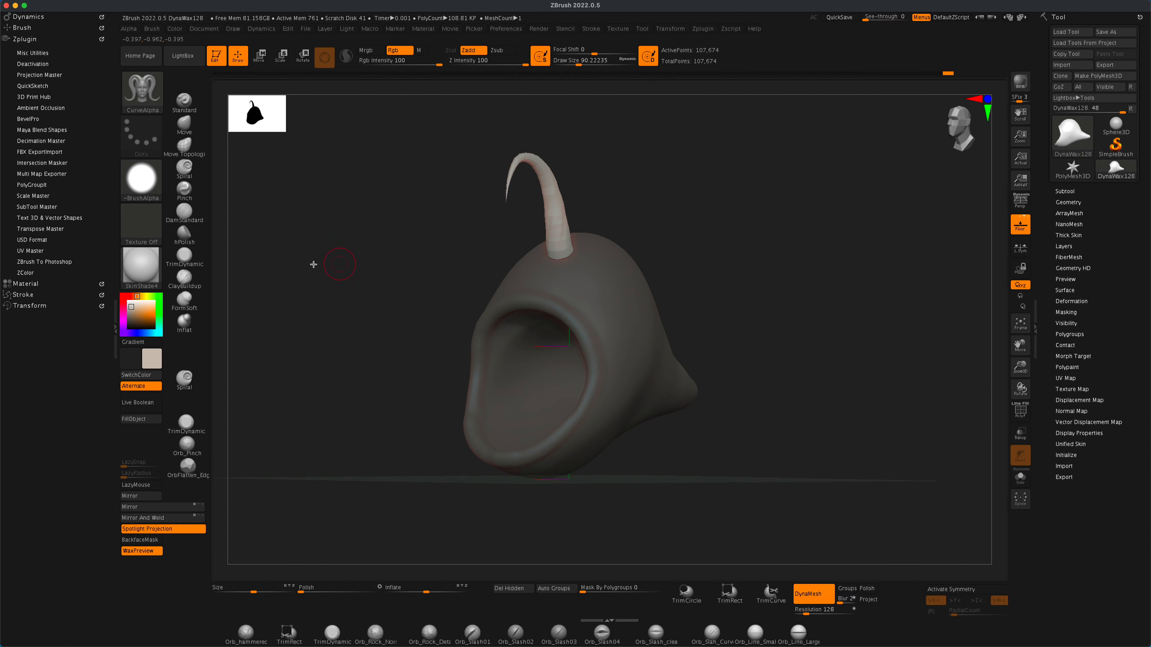
left_click_drag(435, 591, 436, 592)
left_click_drag(333, 355, 398, 354)
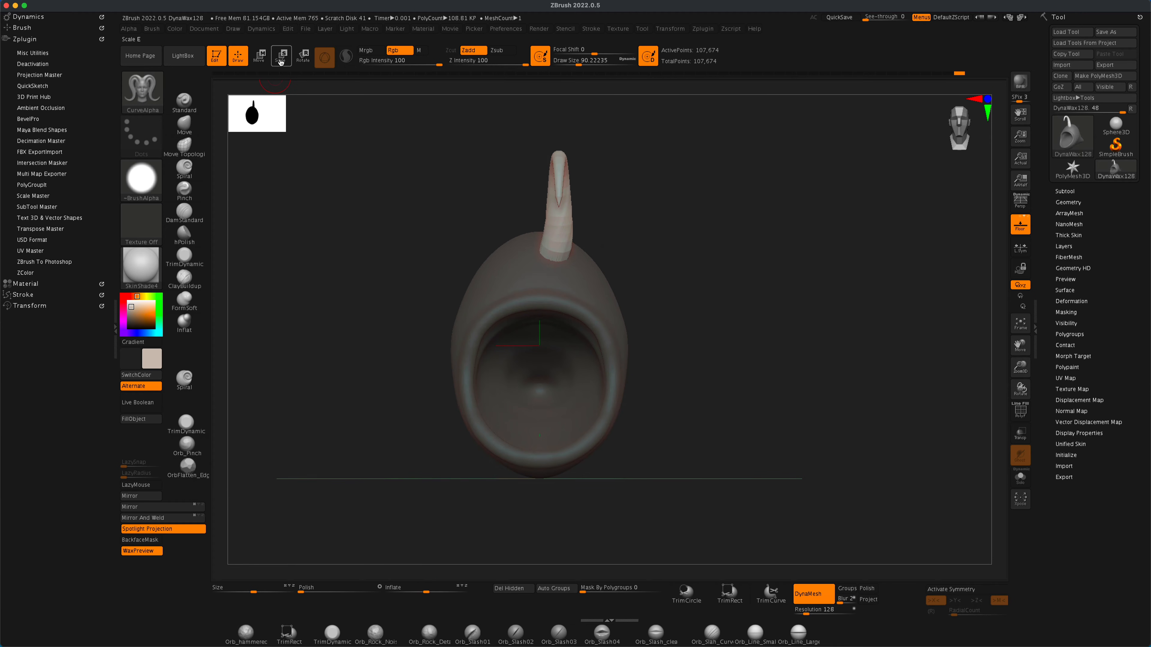
Step: Shift the stalk sideways onto the head's centre line with the transform gizmo, and mirror and weld it
left_click(280, 56)
left_click_drag(608, 203, 590, 203)
left_click_drag(674, 231, 689, 235, "alt")
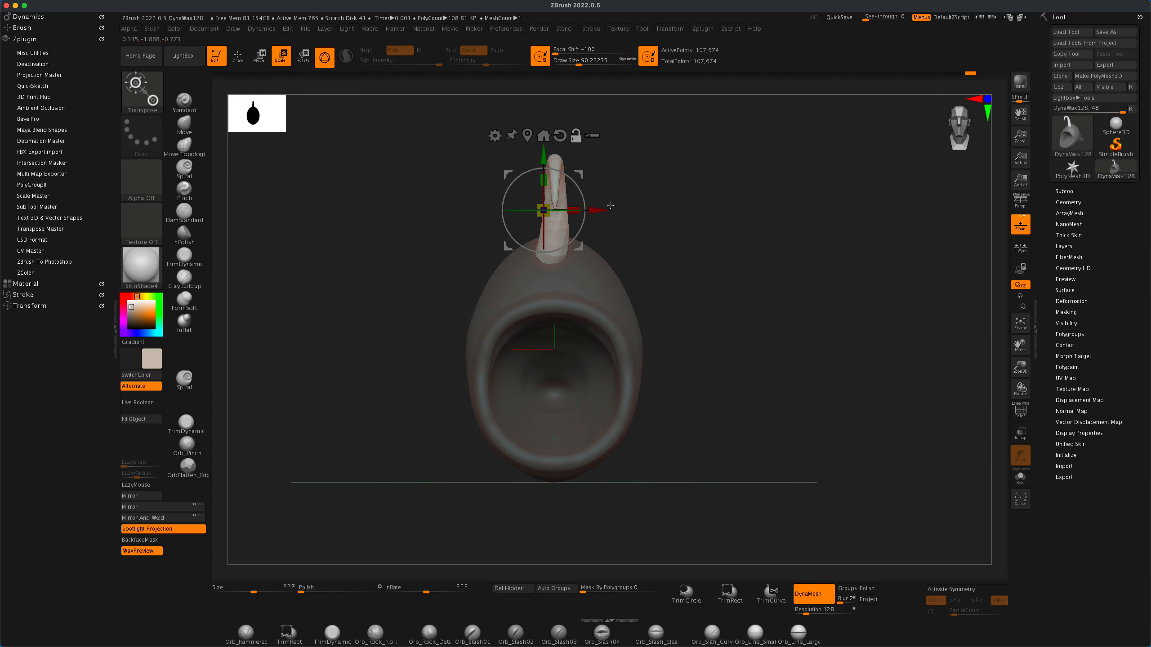
left_click_drag(602, 208, 603, 208)
left_click(169, 518)
mouse_move(721, 262)
left_mouse_down()
mouse_move(737, 244)
mouse_move(873, 258)
mouse_move(786, 226)
left_mouse_up()
key("super+z")
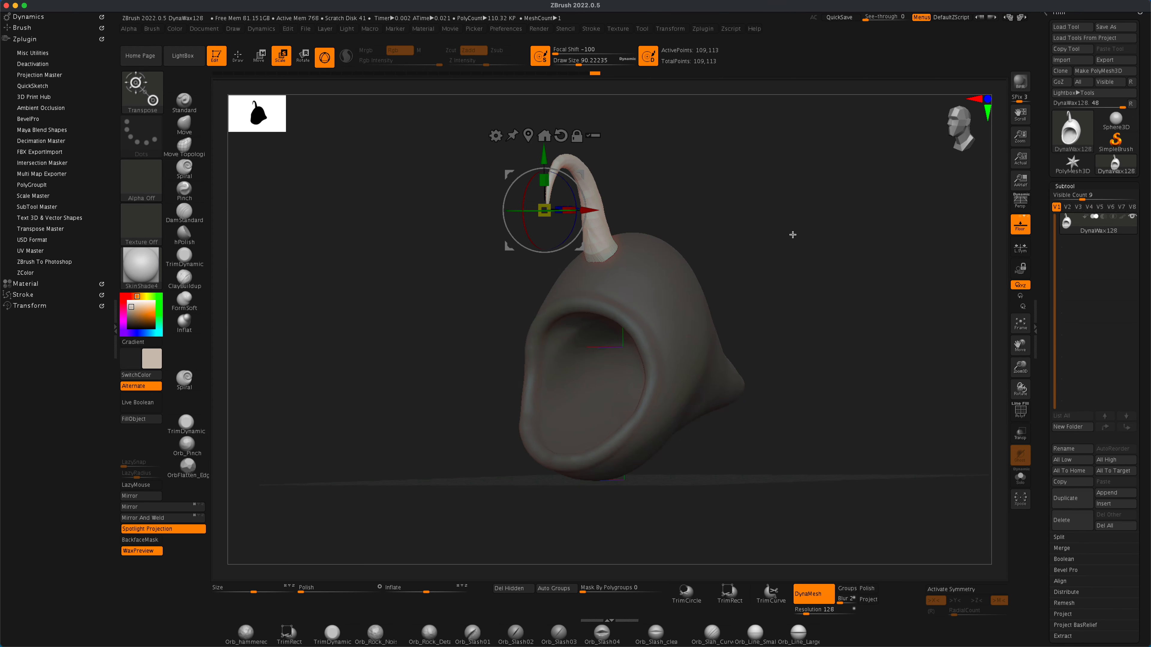
Step: Split the unmasked stalk off into its own subtool and make it the active subtool
left_click(1085, 538)
left_click(1080, 581)
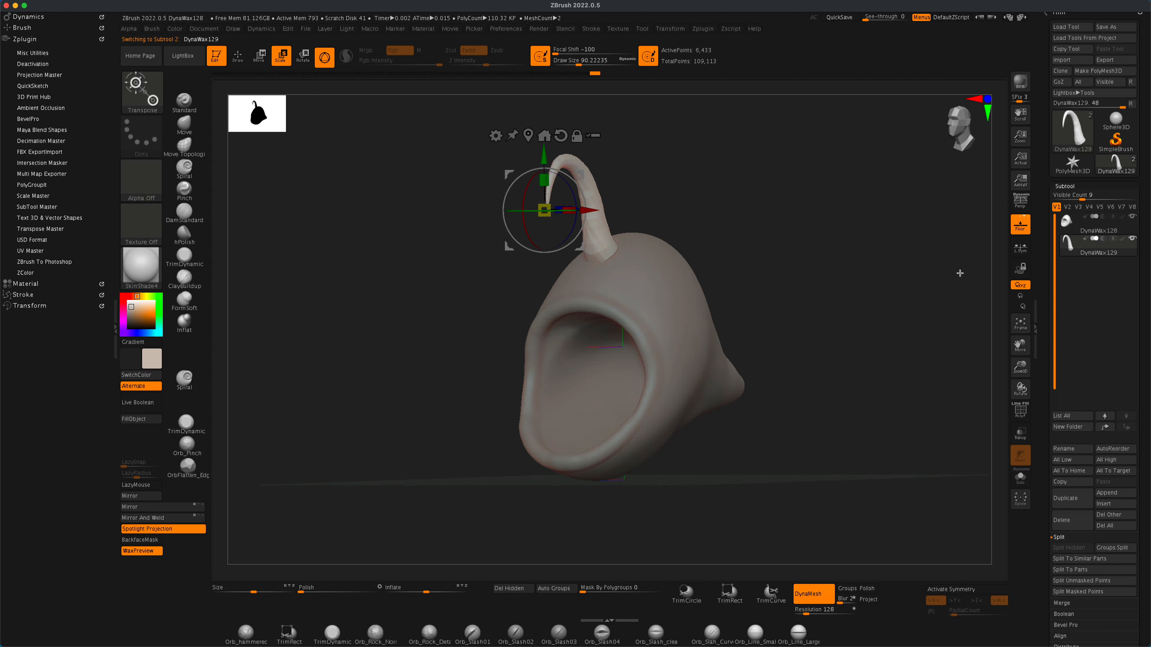
left_click_drag(944, 273, 816, 289)
Step: Turn on X symmetry and thicken the stalk's curved tip with the Inflat brush
left_click(186, 127)
left_click_drag(415, 256, 376, 259, "shift")
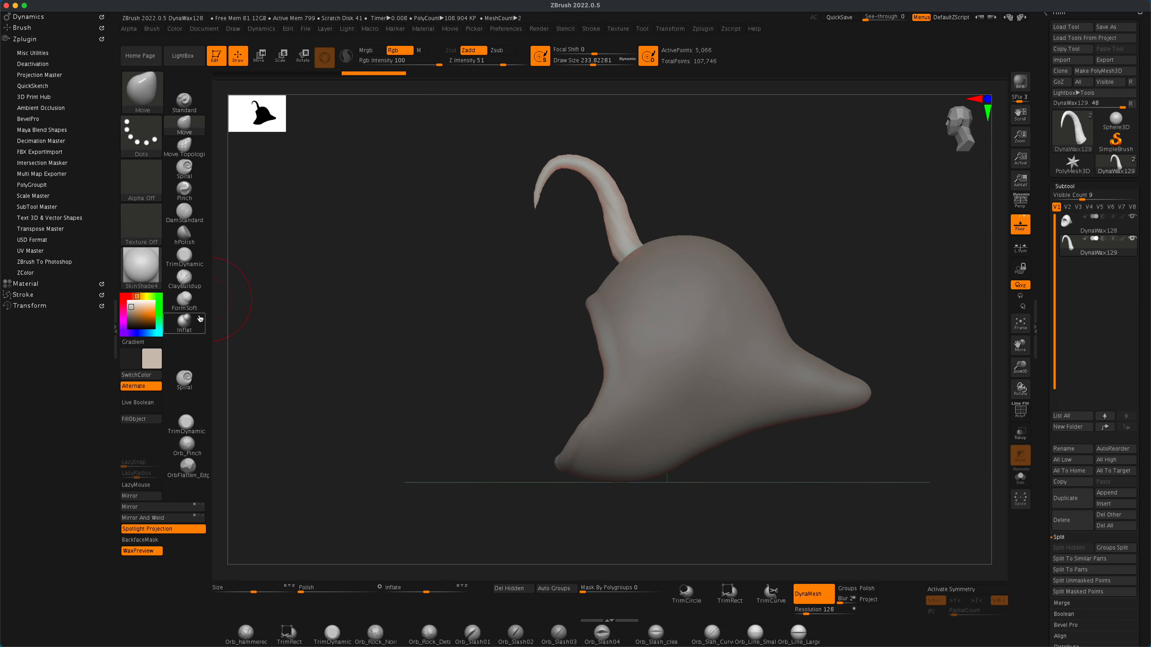
left_click(199, 319)
key("s")
left_click_drag(453, 231, 450, 230)
key("x")
left_click_drag(547, 173, 537, 197)
left_click_drag(663, 195, 725, 199)
Step: Adjust the stalk's base where it meets the head with the Move brush and remesh the stalk with DynaMesh
left_click(185, 126)
left_click_drag(547, 273, 833, 247)
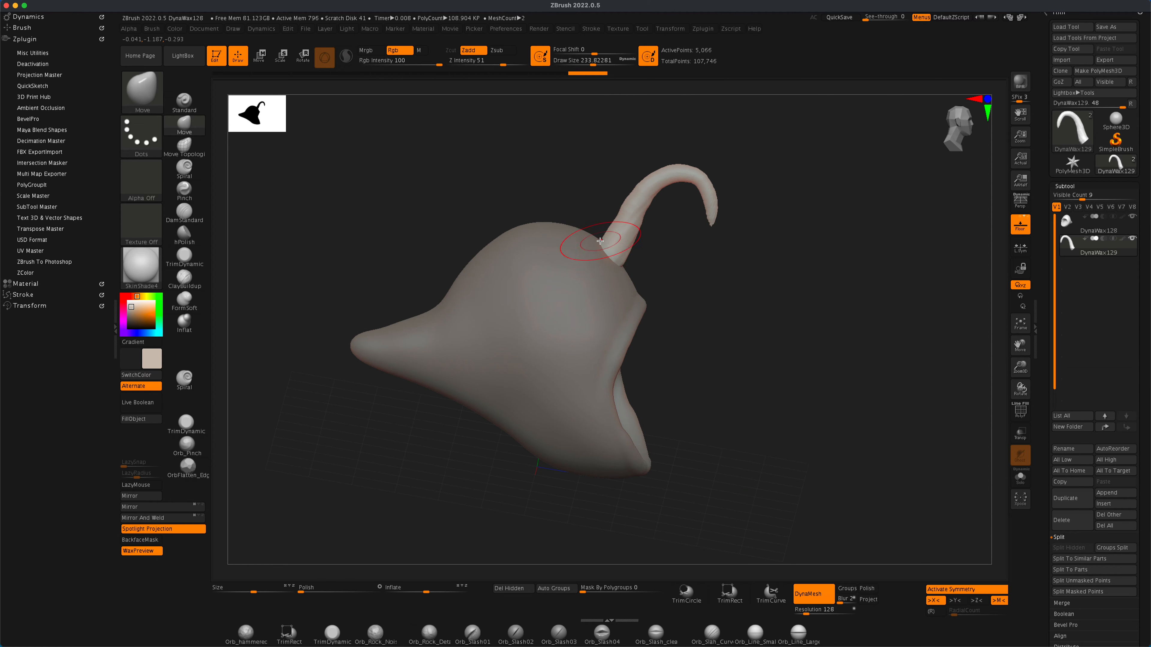
left_click_drag(581, 249, 623, 244)
left_click_drag(761, 236, 788, 258, "ctrl")
left_click_drag(779, 254, 588, 245)
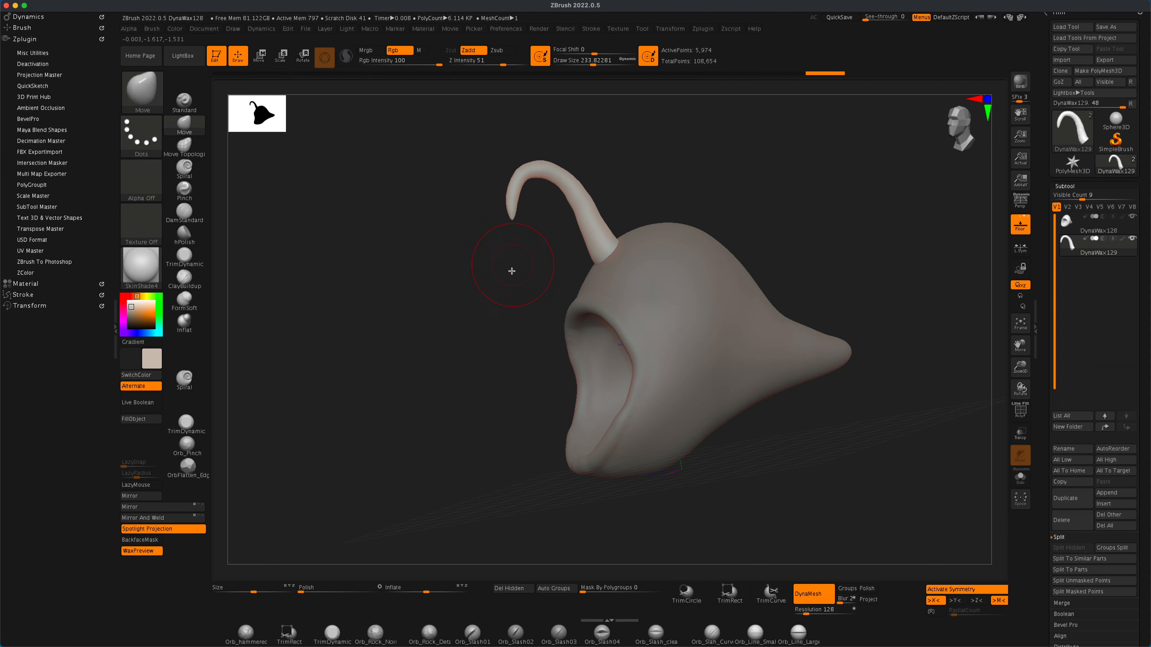
mouse_move(511, 269)
left_mouse_down()
mouse_move(779, 252)
mouse_move(831, 268)
left_mouse_up()
Step: Inflate the stalk's hanging tip into a round bulb with the Inflat brush at a draw size of about 140
left_click(184, 322)
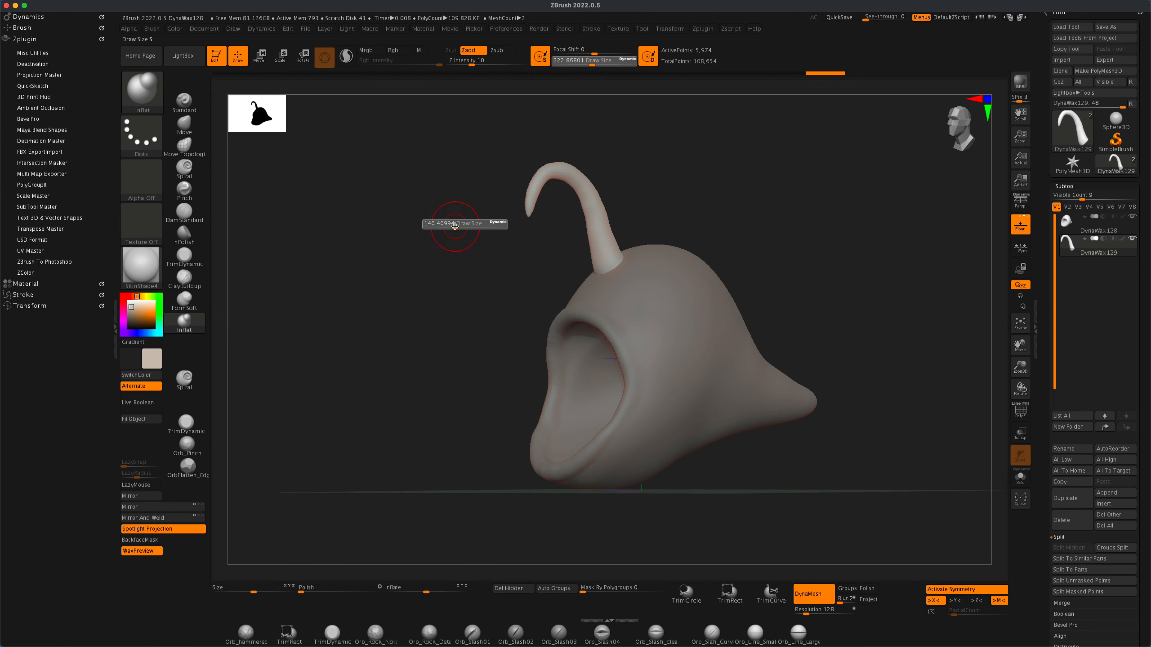
left_click_drag(530, 215, 532, 217)
mouse_move(481, 261)
left_mouse_down()
mouse_move(398, 260)
mouse_move(503, 265)
mouse_move(491, 290)
left_mouse_up()
left_click_drag(657, 202, 729, 193)
Step: Refine the bulb and stalk with the Move brush at a draw size of about 202, and reselect the body subtool
left_click(184, 125)
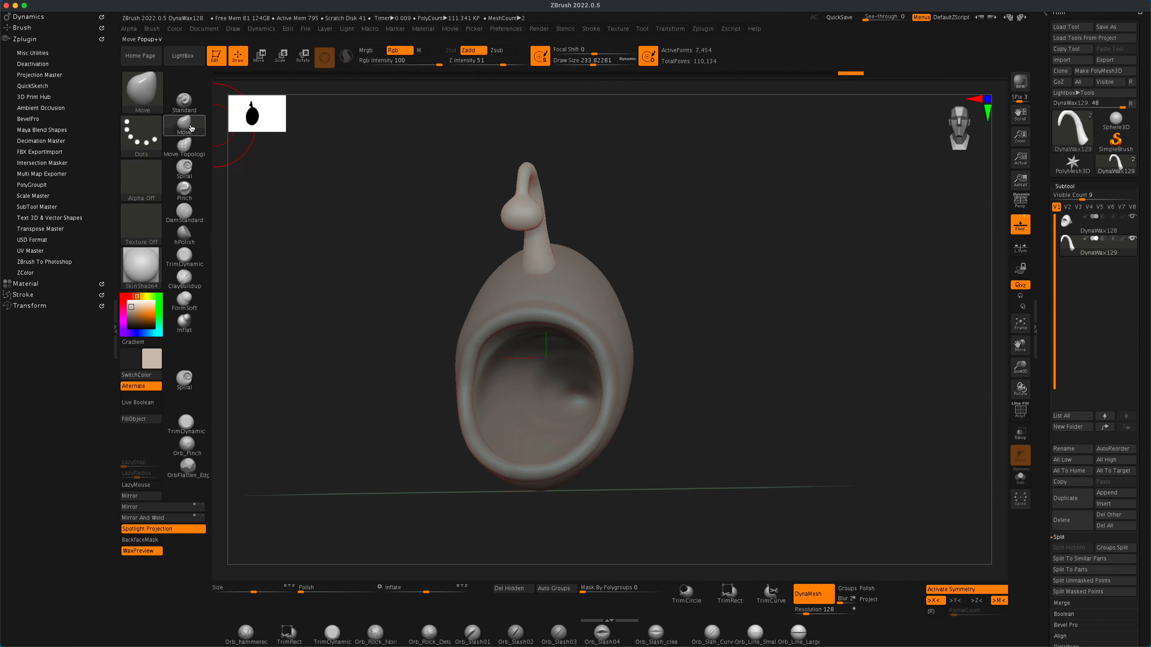
mouse_move(396, 200)
left_mouse_down("alt")
mouse_move(396, 239)
mouse_move(344, 242)
mouse_move(419, 244)
left_mouse_up("alt")
key("s")
left_click_drag(426, 243, 419, 243)
left_click_drag(419, 243, 399, 254)
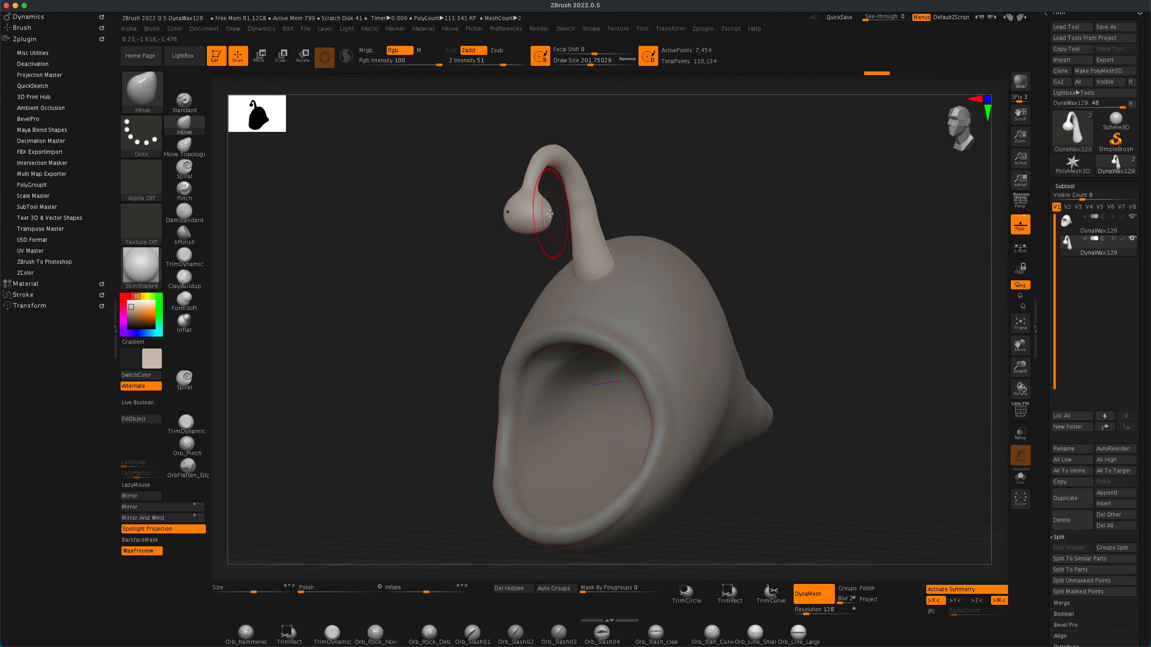
left_click_drag(531, 215, 528, 218)
mouse_move(433, 245)
left_mouse_down()
mouse_move(421, 247)
mouse_move(439, 324)
left_mouse_up()
mouse_move(439, 324)
left_mouse_down()
mouse_move(427, 329)
mouse_move(480, 342)
left_mouse_up()
left_click(1088, 227)
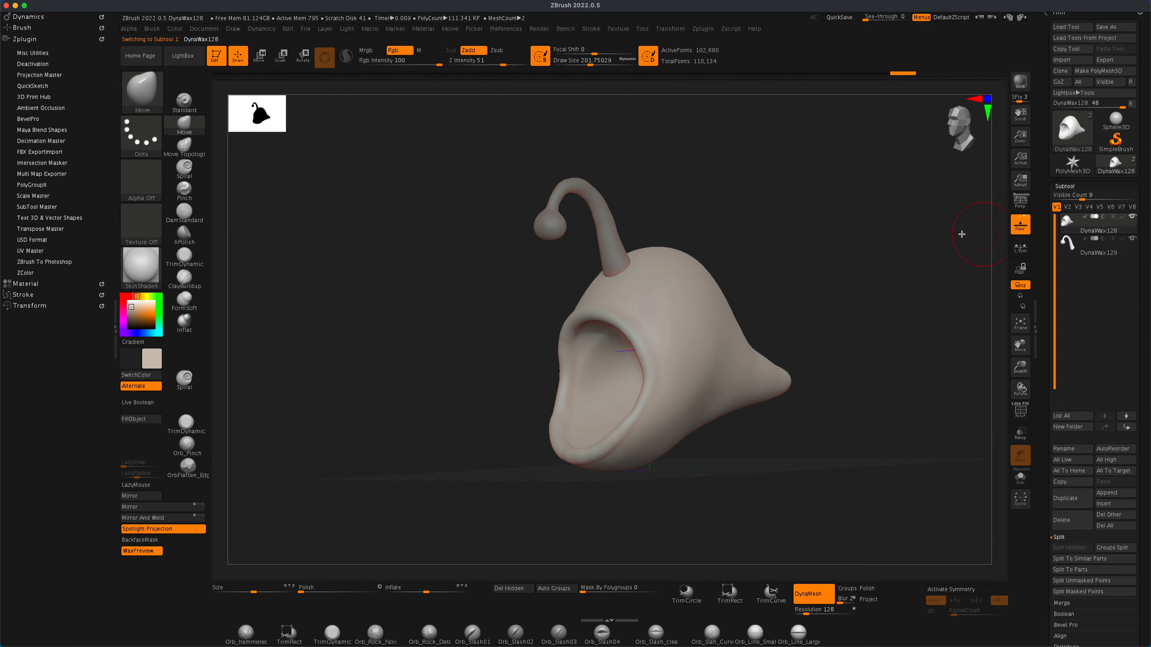
Step: Carve matching round eye sockets into both sides of the head using the subtractive Standard brush with X symmetry
left_click(187, 105)
mouse_move(429, 261)
left_mouse_down("alt")
mouse_move(429, 283)
mouse_move(462, 280)
left_mouse_up("alt")
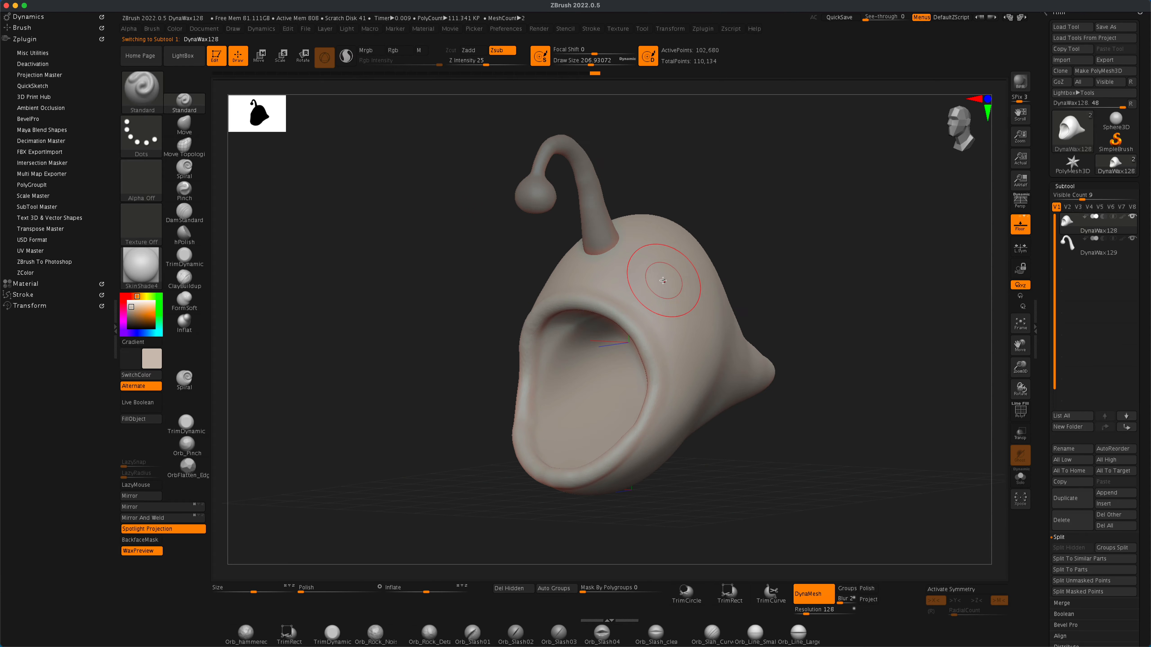
key("x")
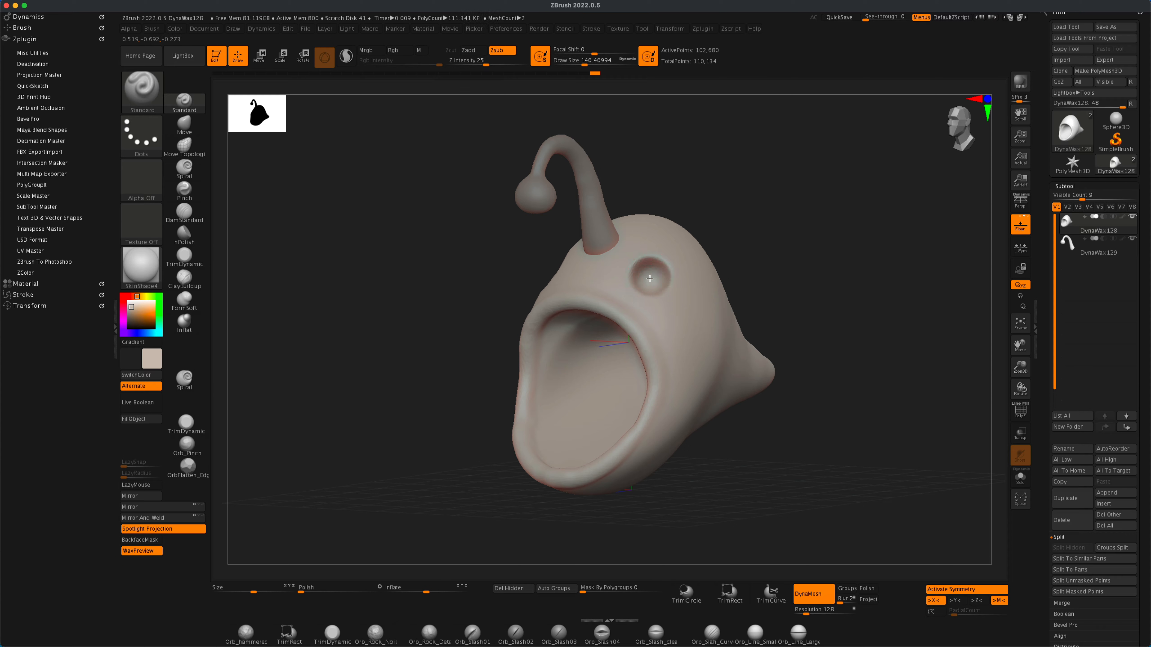
mouse_move(751, 230)
left_mouse_down()
mouse_move(777, 254)
mouse_move(738, 255)
mouse_move(825, 226)
mouse_move(804, 216)
mouse_move(855, 217)
mouse_move(796, 216)
mouse_move(843, 236)
mouse_move(825, 218)
left_mouse_up()
Step: Append a sphere as a new subtool and activate its move gizmo
left_click(1116, 496)
left_click(1116, 494)
left_click(804, 450)
left_click(1092, 269)
left_click(260, 56)
left_click_drag(695, 307, 539, 276)
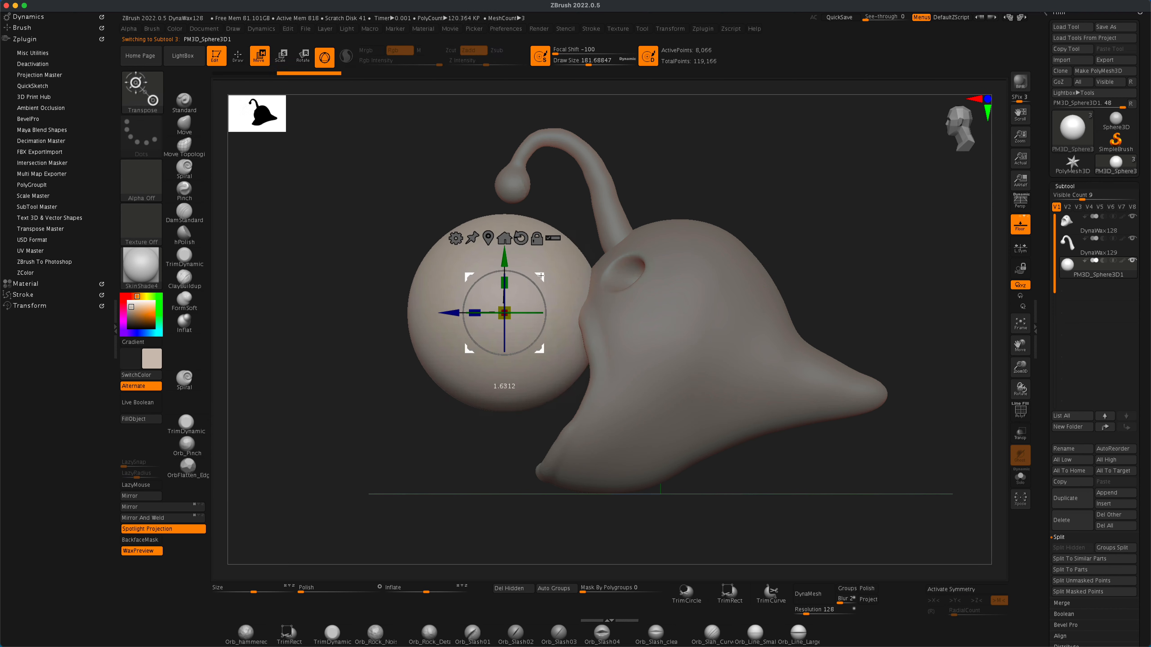
Step: Scale the sphere down to eyeball size and fit it into the eye socket beside the stalk
left_click_drag(505, 313, 450, 352)
left_click_drag(539, 275, 652, 234)
left_click_drag(444, 308, 417, 281, "shift")
left_click_drag(603, 273, 632, 273)
left_click_drag(584, 308, 646, 313, "shift")
left_click_drag(793, 272, 764, 272)
left_click_drag(657, 275, 665, 275)
left_click_drag(783, 303, 803, 317, "shift")
mouse_move(803, 318)
left_mouse_down("alt")
mouse_move(802, 360)
mouse_move(800, 337)
left_mouse_up("alt")
Step: Build up a raised ridge around the eyes on the body with the Standard brush at a draw size of about 90
left_click(592, 230, "alt")
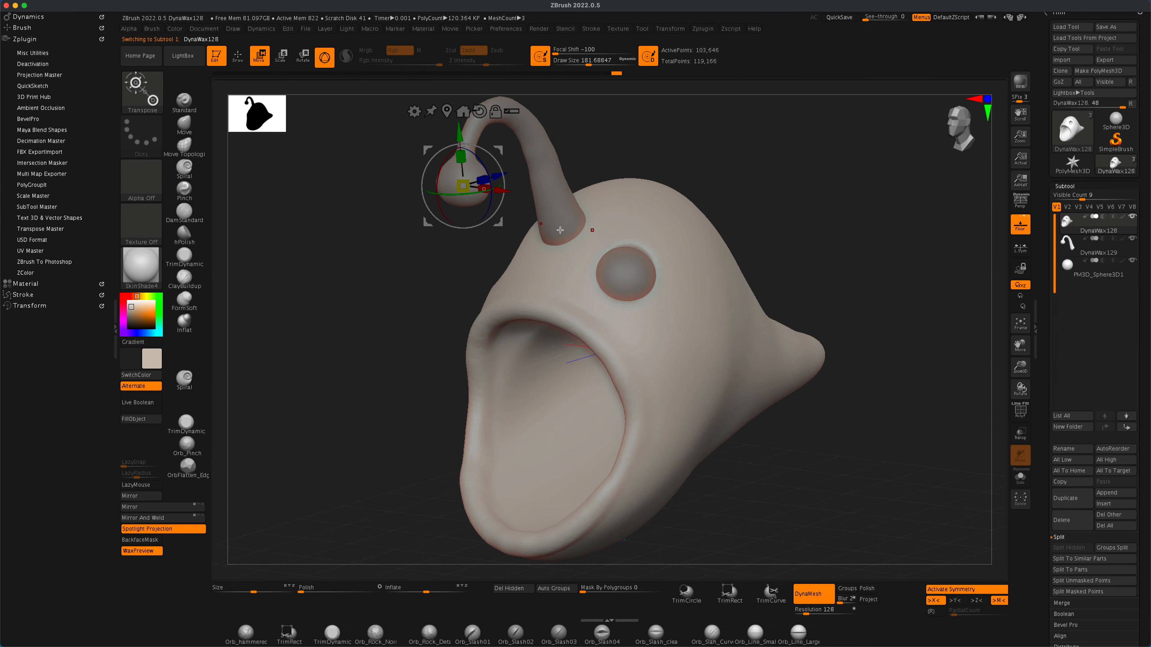
left_click(184, 323)
left_click(187, 102)
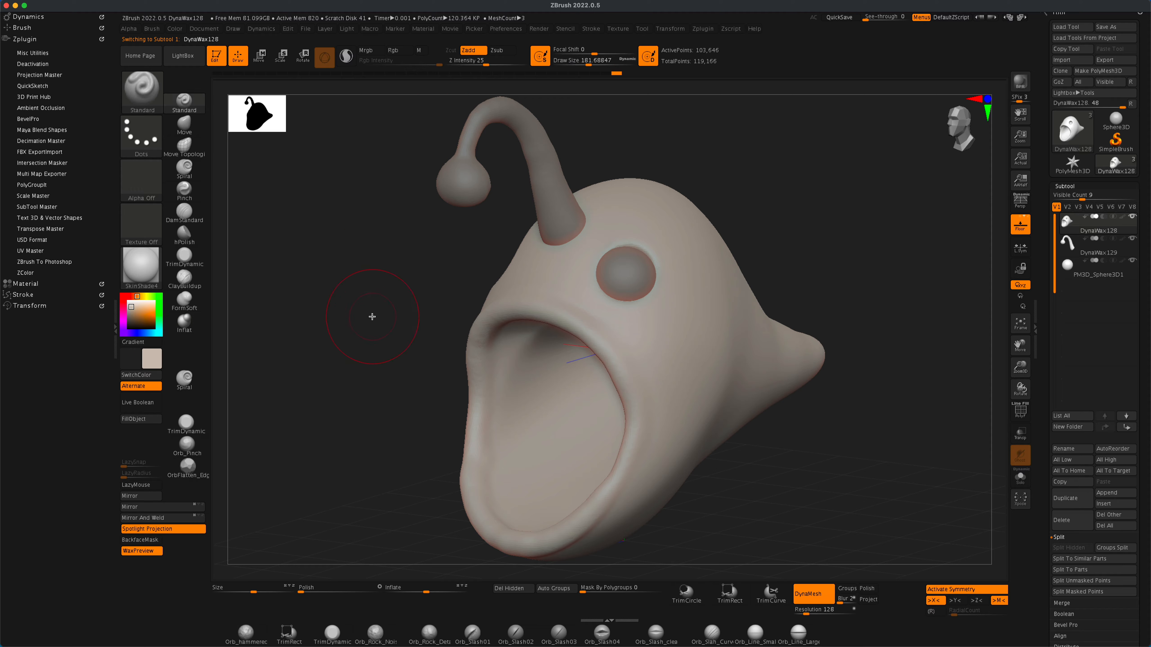
key("s")
left_click_drag(372, 316, 362, 317)
left_click_drag(598, 296, 628, 308)
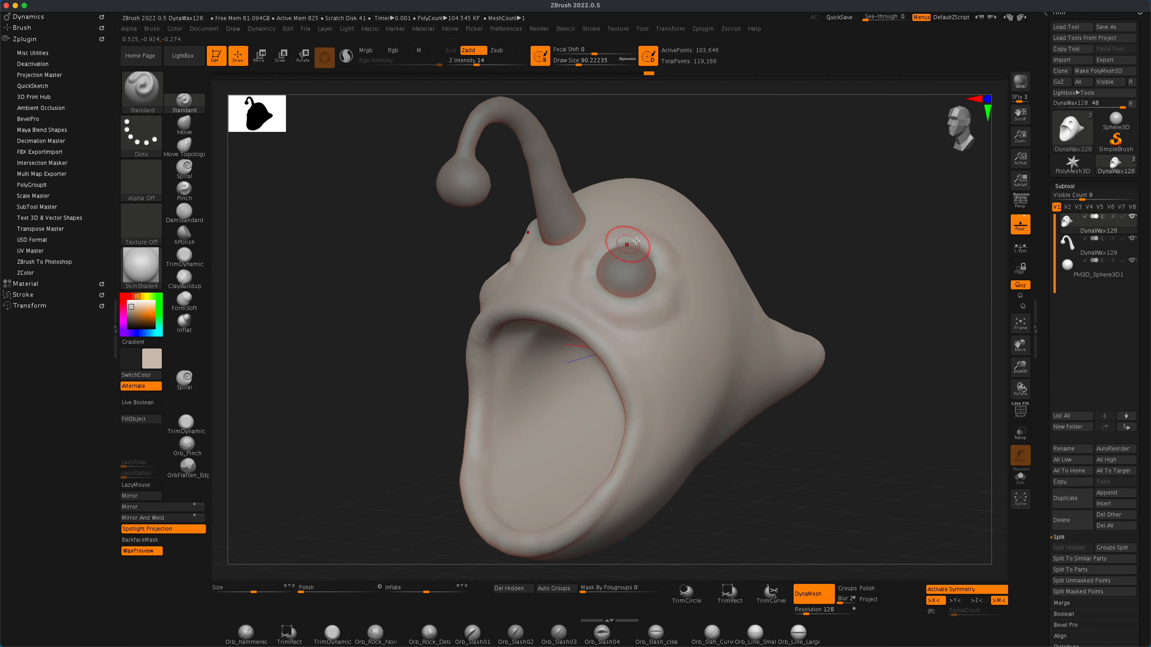
left_click_drag(795, 223, 743, 240)
left_click_drag(672, 260, 669, 280)
Step: Turn on Sculptris Pro and build the upper eyelids over the eyeball with the Standard brush
left_click_drag(782, 176, 840, 174)
left_click(346, 57)
left_click_drag(626, 247, 597, 253)
left_click_drag(766, 204, 833, 211)
left_click_drag(612, 251, 625, 248)
mouse_move(638, 191)
left_mouse_down()
mouse_move(616, 249)
mouse_move(645, 260)
left_mouse_up()
left_click_drag(793, 208, 756, 222)
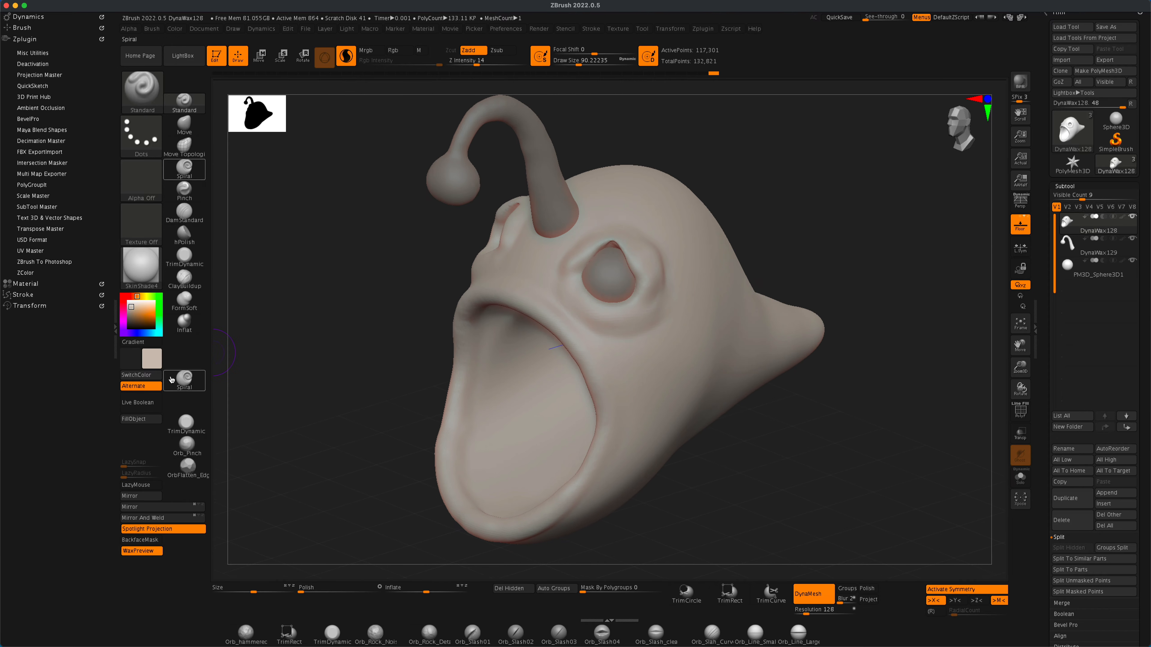
Step: Thicken the eyelids with the Inflat brush at a draw size of about 74 and smooth the socket's rear corner
left_click(185, 322)
left_click_drag(590, 256, 612, 247)
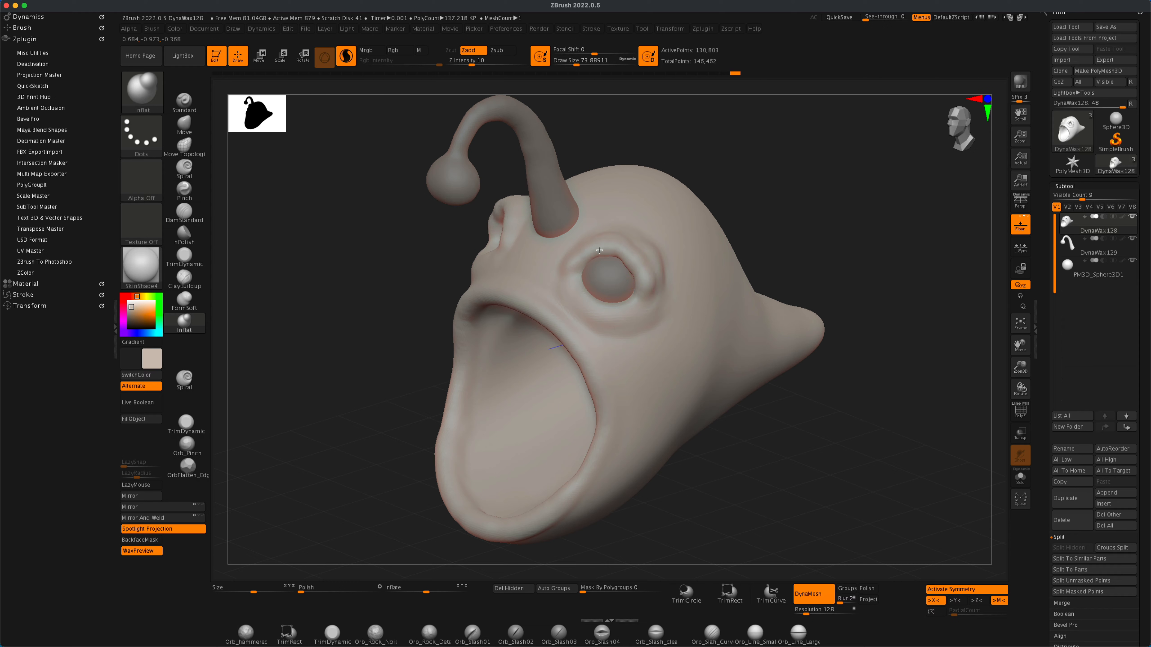
left_click_drag(765, 210, 815, 217)
left_click_drag(589, 259, 618, 254)
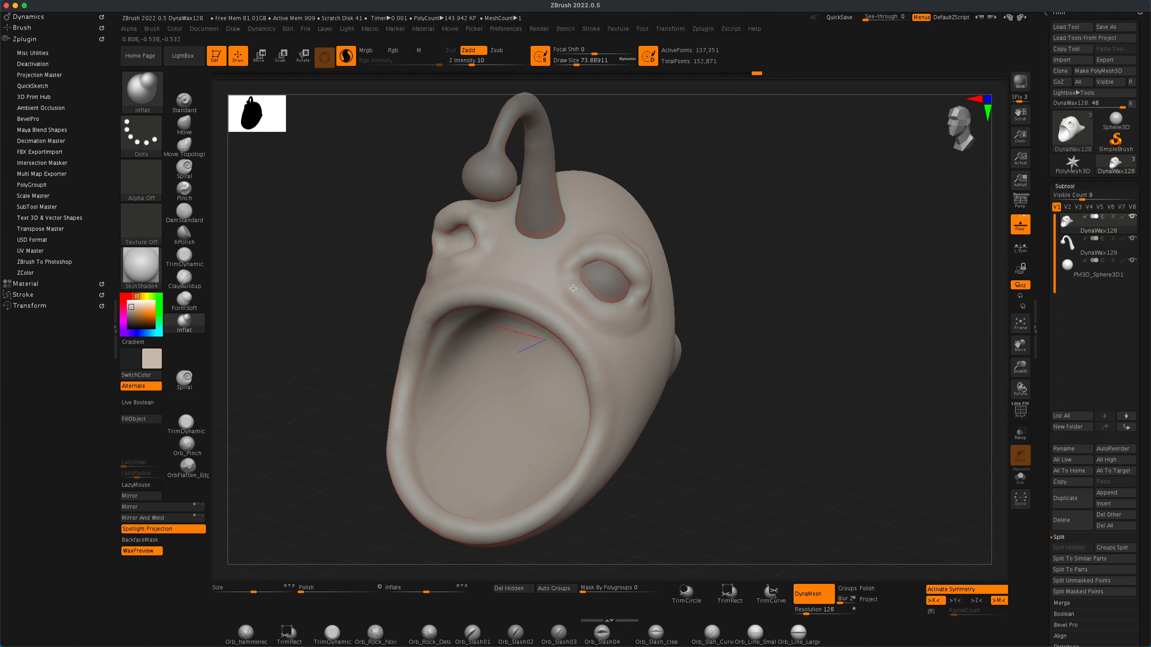
mouse_move(638, 299)
left_mouse_down()
mouse_move(643, 277)
mouse_move(635, 300)
left_mouse_up()
mouse_move(843, 236)
left_mouse_down()
mouse_move(747, 249)
mouse_move(766, 252)
left_mouse_up()
left_click_drag(648, 267, 642, 287, "shift")
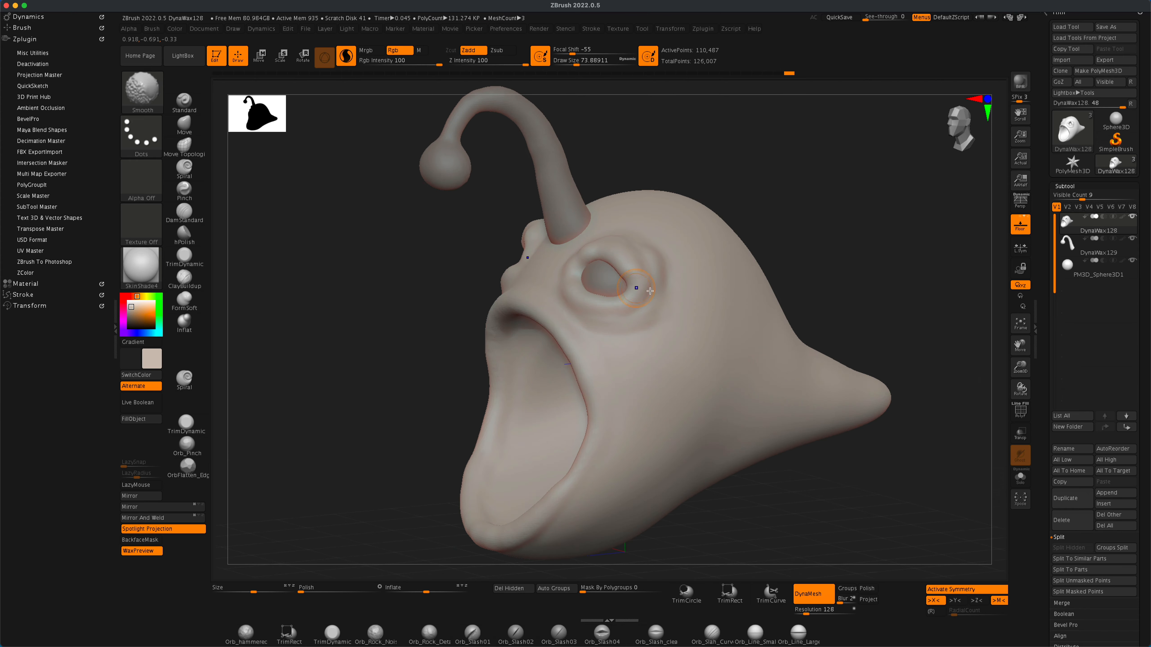
Step: Round out the eye socket with the Move brush, adjust the eyeball's placement with the gizmo, and reselect the body
mouse_move(757, 213)
left_mouse_down()
mouse_move(845, 225)
mouse_move(800, 238)
mouse_move(821, 277)
mouse_move(796, 254)
mouse_move(811, 243)
mouse_move(770, 254)
mouse_move(753, 221)
mouse_move(740, 222)
left_mouse_up()
left_click(184, 125)
left_click(612, 276, "alt")
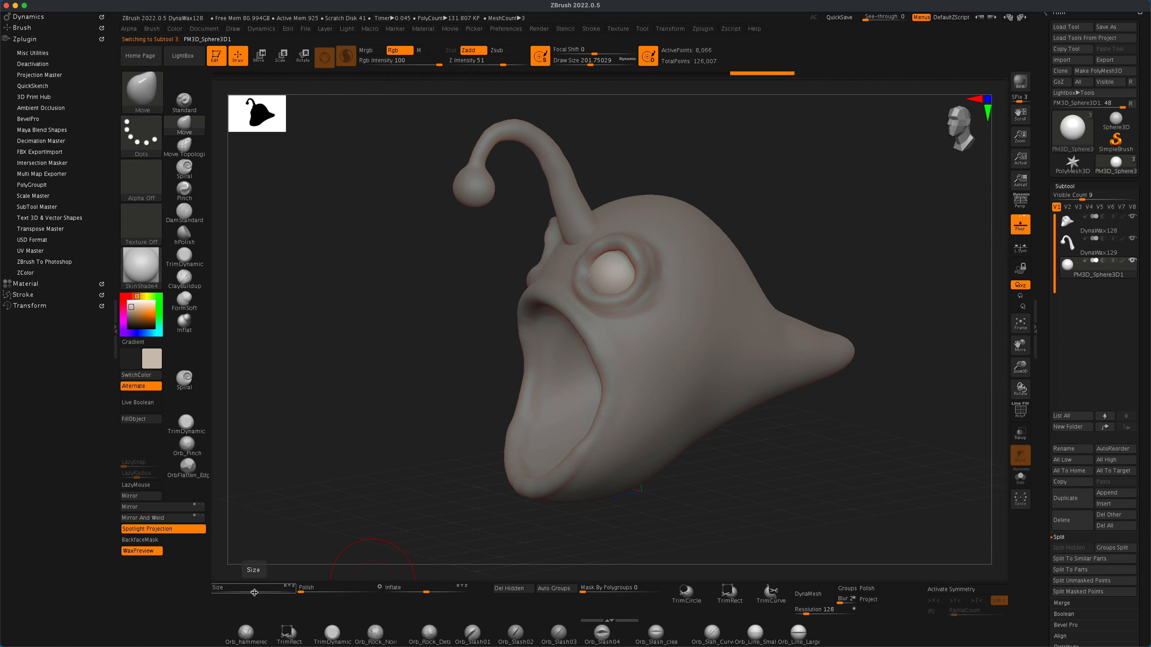
key("w")
mouse_move(679, 245)
left_mouse_down()
mouse_move(724, 265)
mouse_move(707, 259)
mouse_move(739, 262)
mouse_move(743, 252)
left_mouse_up()
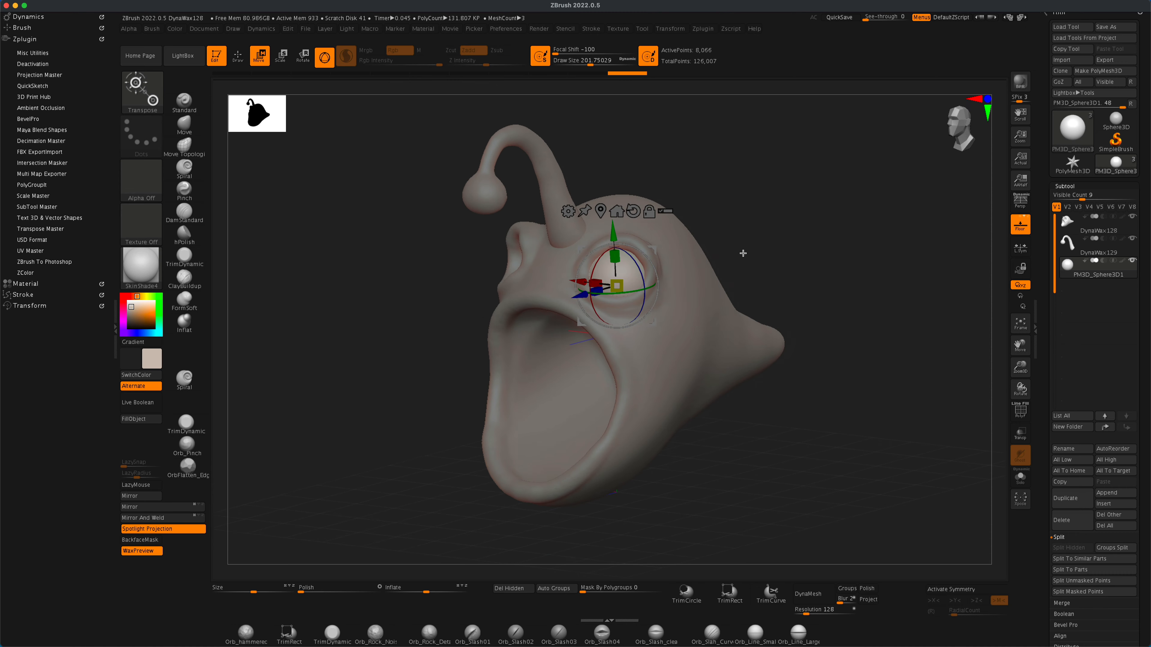
left_click(693, 268, "alt")
Step: Inflate the outer eyelid rim into a rounded ring with the Inflat brush and remesh the body with DynaMesh
mouse_move(810, 227)
left_mouse_down("alt")
mouse_move(830, 221)
mouse_move(831, 233)
left_mouse_up("alt")
left_click(190, 323)
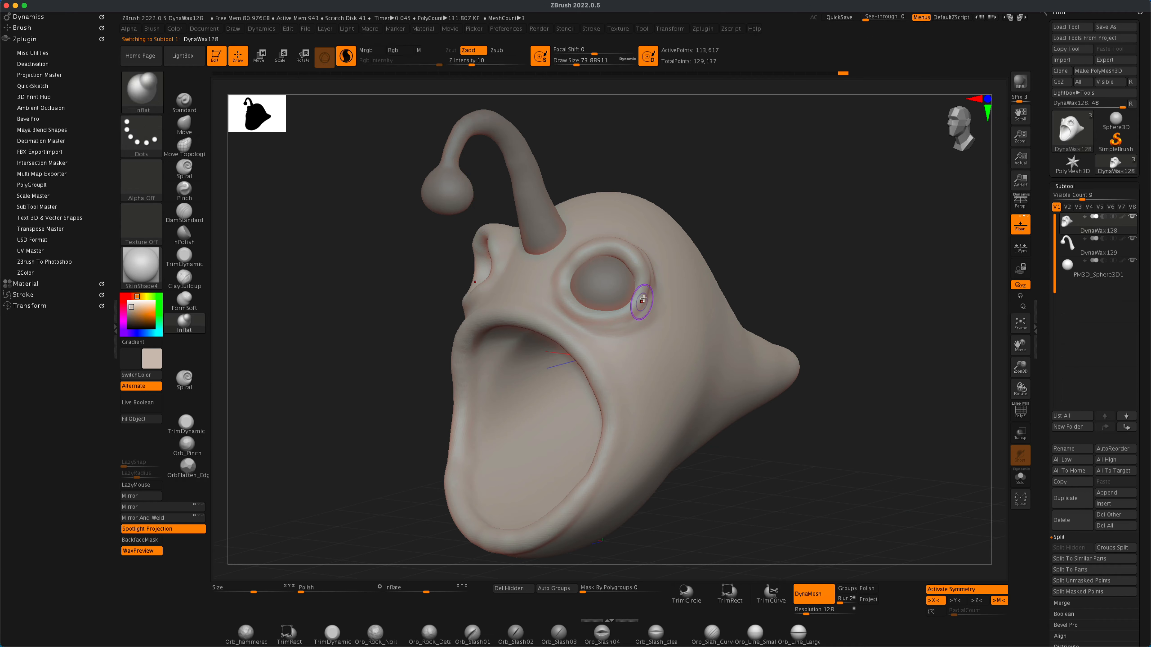
left_click_drag(770, 204, 795, 222, "ctrl")
mouse_move(786, 202)
left_mouse_down()
mouse_move(735, 206)
mouse_move(786, 218)
left_mouse_up()
mouse_move(747, 218)
left_mouse_down()
mouse_move(764, 239)
mouse_move(720, 242)
left_mouse_up()
left_click_drag(645, 261, 662, 285)
Step: Remesh the body again and even out the fold below and behind the eyes with the Inflat brush
left_click_drag(789, 190, 811, 208, "ctrl")
mouse_move(743, 217)
left_mouse_down()
mouse_move(797, 231)
mouse_move(754, 232)
left_mouse_up()
left_click_drag(594, 312, 610, 328)
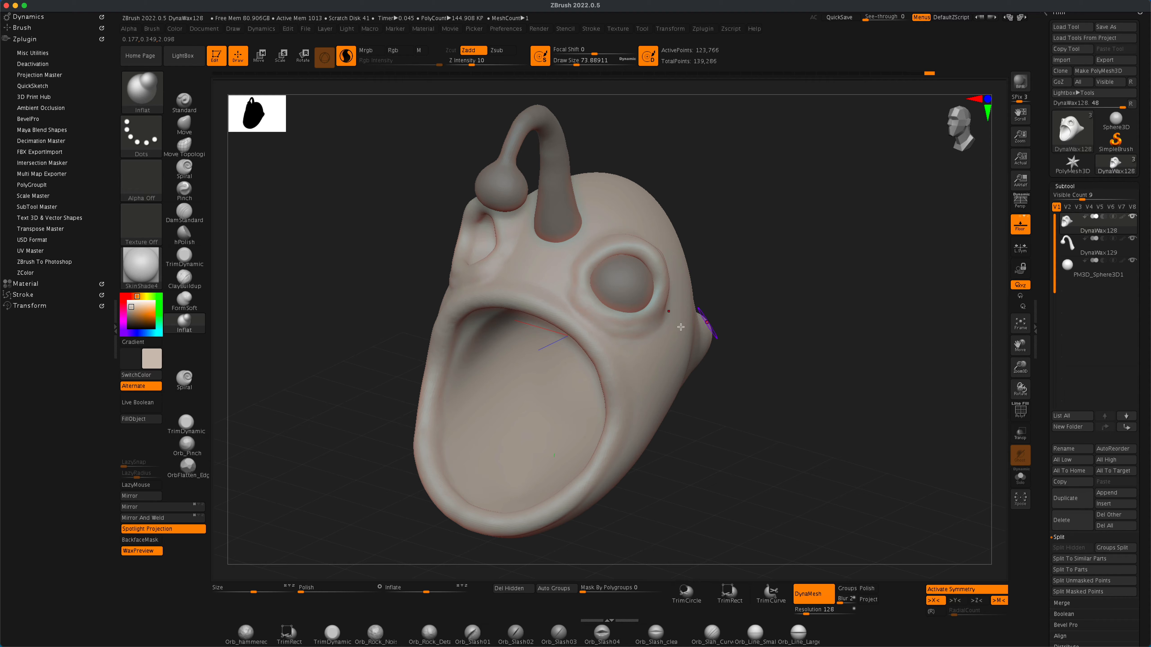
mouse_move(766, 253)
left_mouse_down("ctrl")
mouse_move(790, 277)
mouse_move(736, 263)
left_mouse_up("ctrl")
left_click_drag(678, 316, 685, 292)
left_click_drag(788, 213, 811, 231, "ctrl")
mouse_move(809, 227)
left_mouse_down()
mouse_move(858, 234)
mouse_move(808, 257)
mouse_move(822, 275)
mouse_move(786, 291)
mouse_move(813, 290)
mouse_move(796, 278)
mouse_move(827, 267)
mouse_move(766, 265)
mouse_move(811, 272)
mouse_move(779, 254)
mouse_move(811, 267)
left_mouse_up()
mouse_move(802, 272)
left_mouse_down("shift")
mouse_move(772, 267)
mouse_move(835, 250)
mouse_move(835, 283)
mouse_move(822, 283)
mouse_move(896, 311)
left_mouse_up("shift")
Step: Select the eyeball, inspect its wireframe and turn on DynaMesh for it
left_click(657, 275, "alt")
left_click(1017, 408)
mouse_move(856, 380)
left_mouse_down()
mouse_move(877, 365)
mouse_move(861, 389)
left_mouse_up()
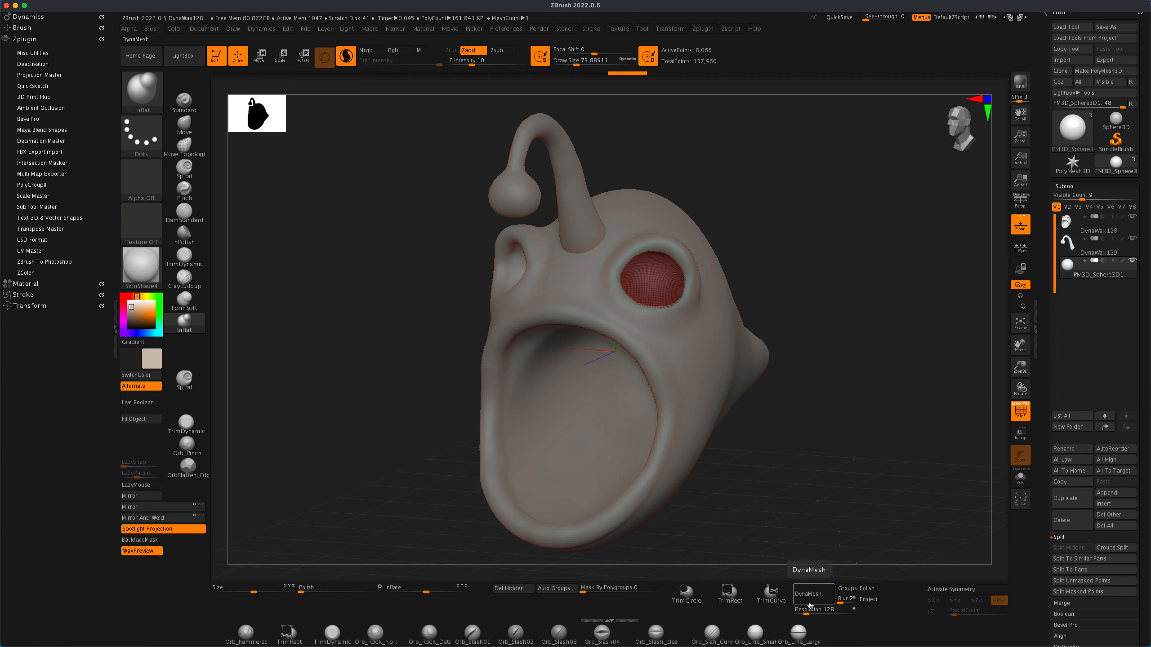
left_click(817, 595)
left_click(1019, 410)
Step: Raise the eyeball's DynaMesh resolution to 968 and remesh it
left_click_drag(820, 313, 816, 359, "alt")
mouse_move(816, 358)
left_mouse_down()
mouse_move(860, 357)
mouse_move(837, 356)
left_mouse_up()
left_click(659, 310, "ctrl")
key("ctrl+z")
key("s")
left_click_drag(869, 258, 864, 257)
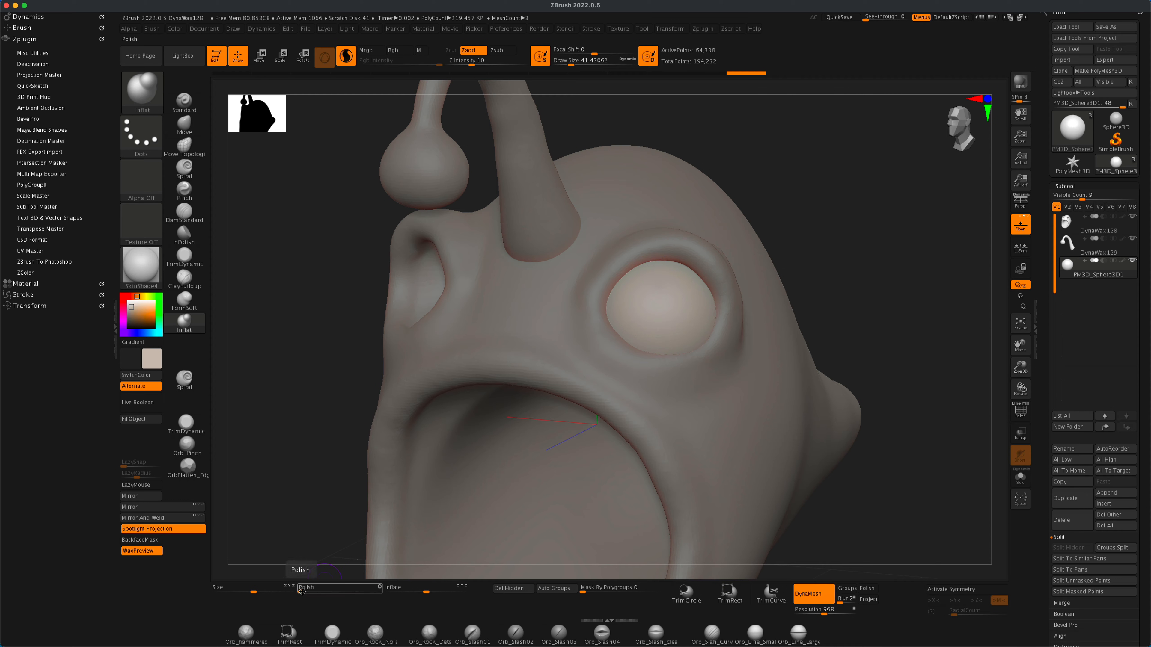
mouse_move(816, 233)
left_mouse_down("ctrl")
mouse_move(850, 277)
mouse_move(871, 265)
mouse_move(860, 291)
left_mouse_up("ctrl")
left_click(656, 312, "ctrl")
key("ctrl+z")
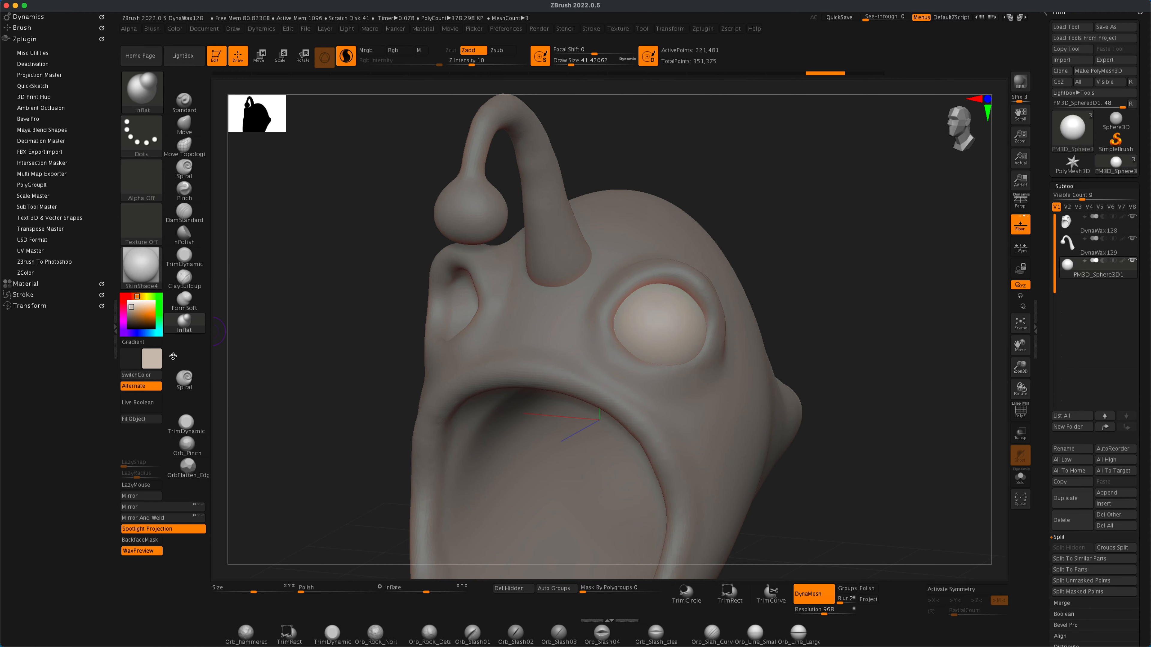
Step: Fill the eyeball with the current light beige colour and switch to the Standard brush
left_click(147, 420)
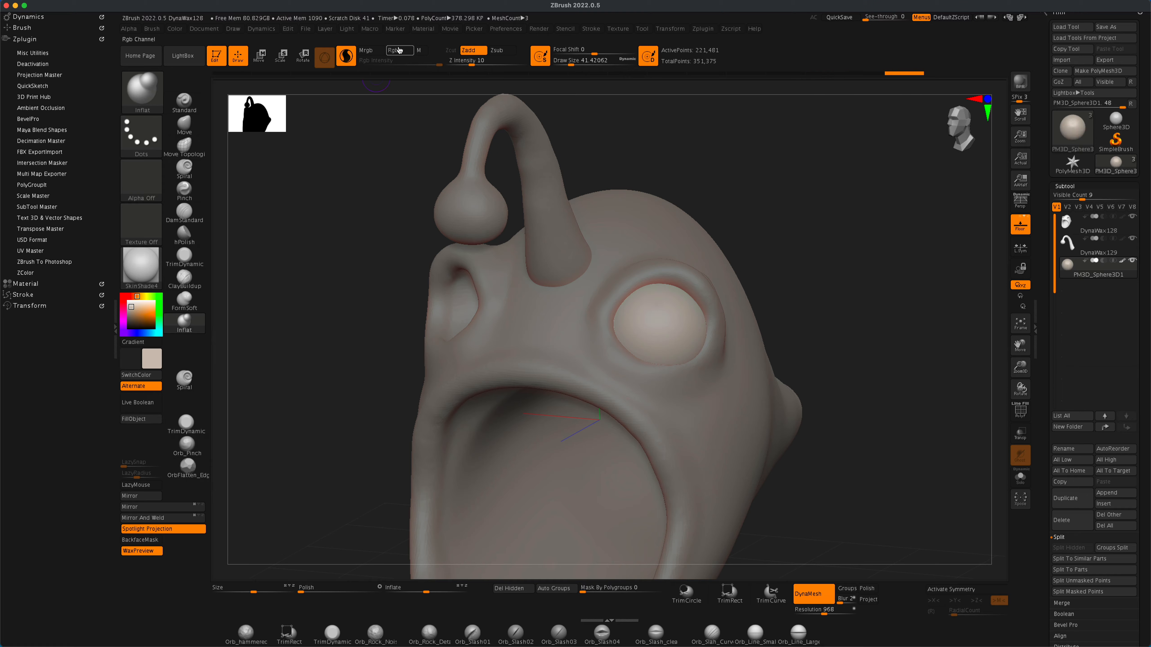
left_click(184, 103)
left_click(146, 422)
mouse_move(389, 363)
left_mouse_down()
mouse_move(352, 347)
mouse_move(360, 333)
left_mouse_up()
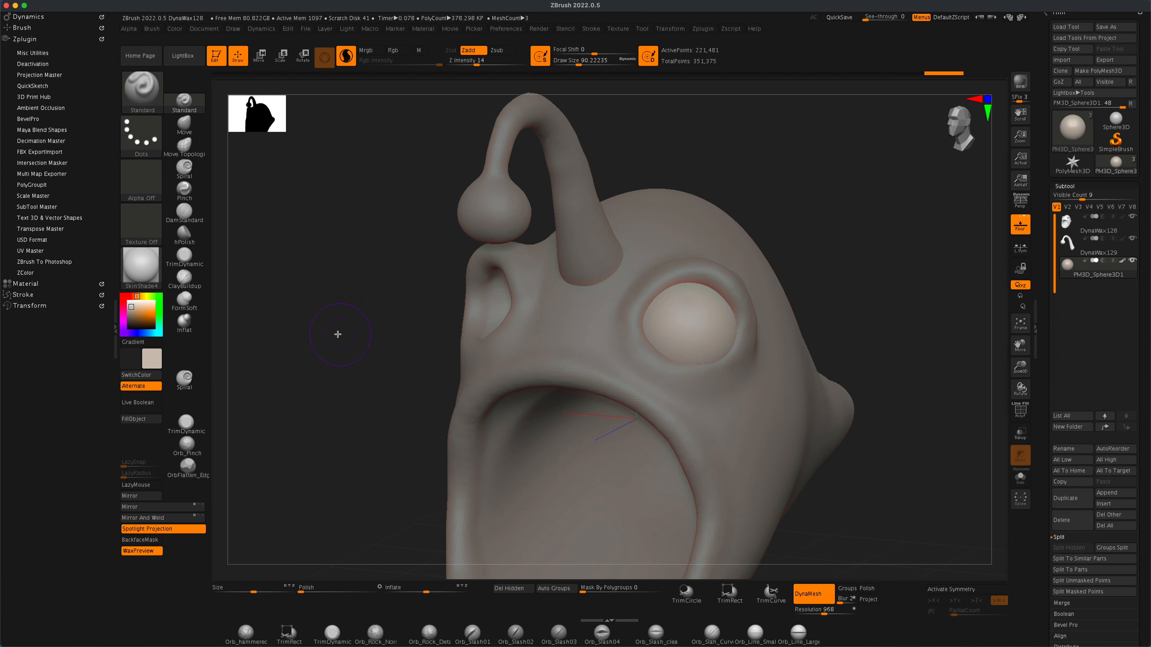
Step: Paint a round black iris base on the eyeball at a draw size of about 51 and turn off the wax preview
left_click_drag(132, 317, 126, 330)
left_click(1095, 253)
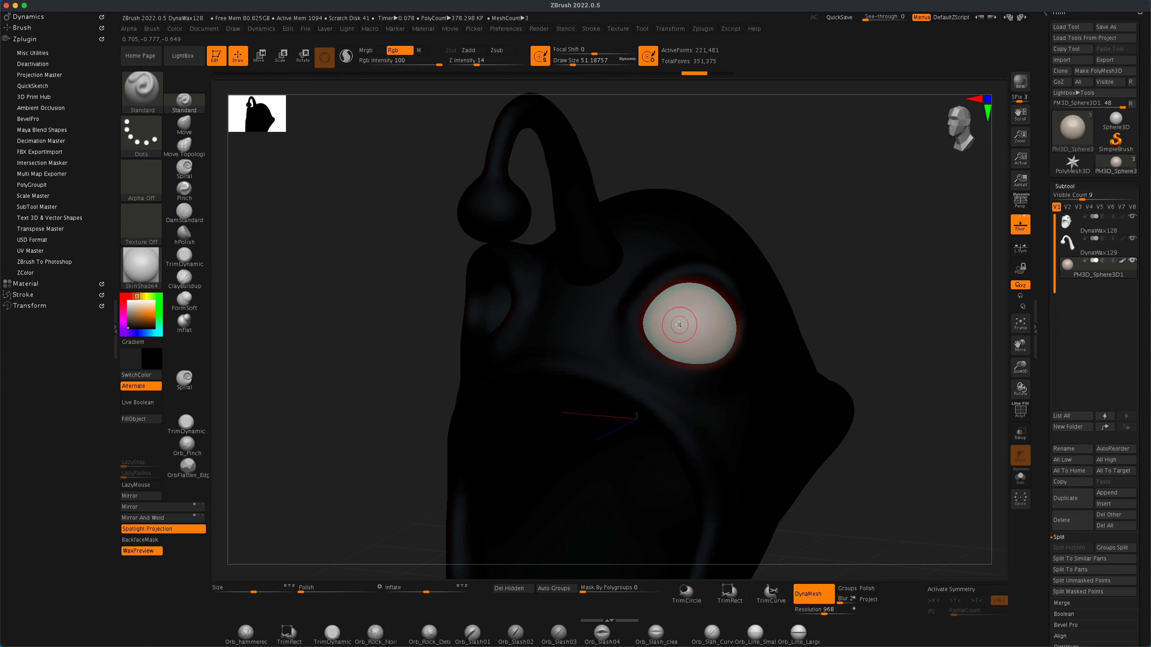
left_click_drag(671, 327, 675, 335)
right_click_drag(657, 339, 676, 340)
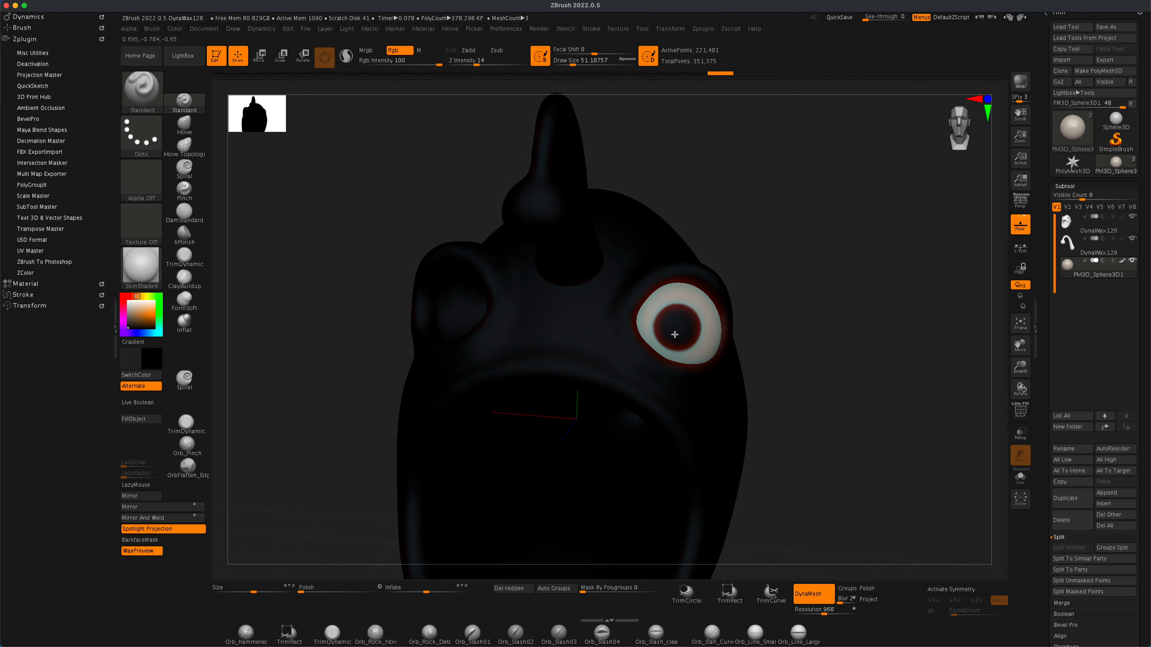
left_click(151, 551)
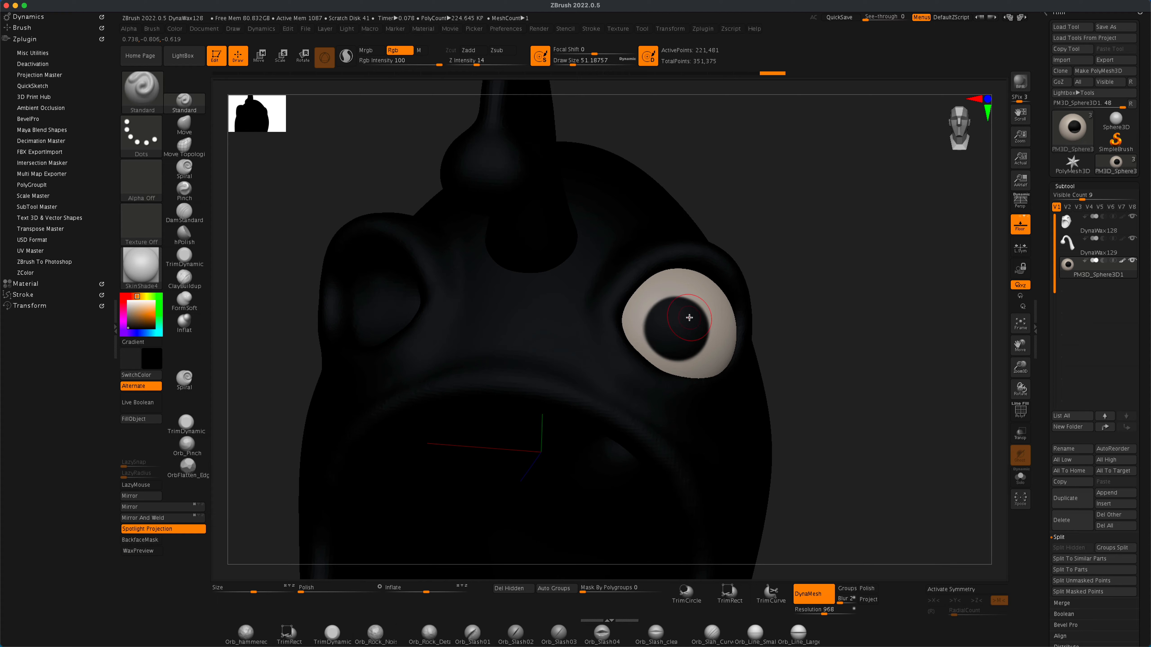
Step: Paint a cyan iris inside the black circle and add a smaller black pupil at its centre
left_click(159, 333)
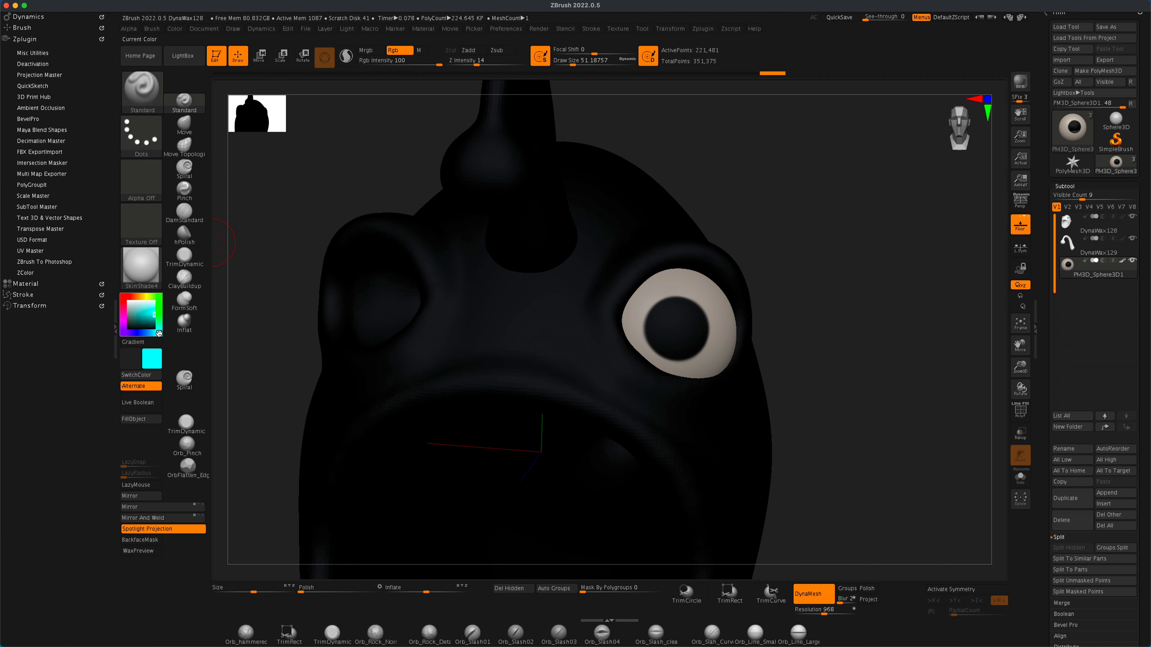
left_click(676, 330)
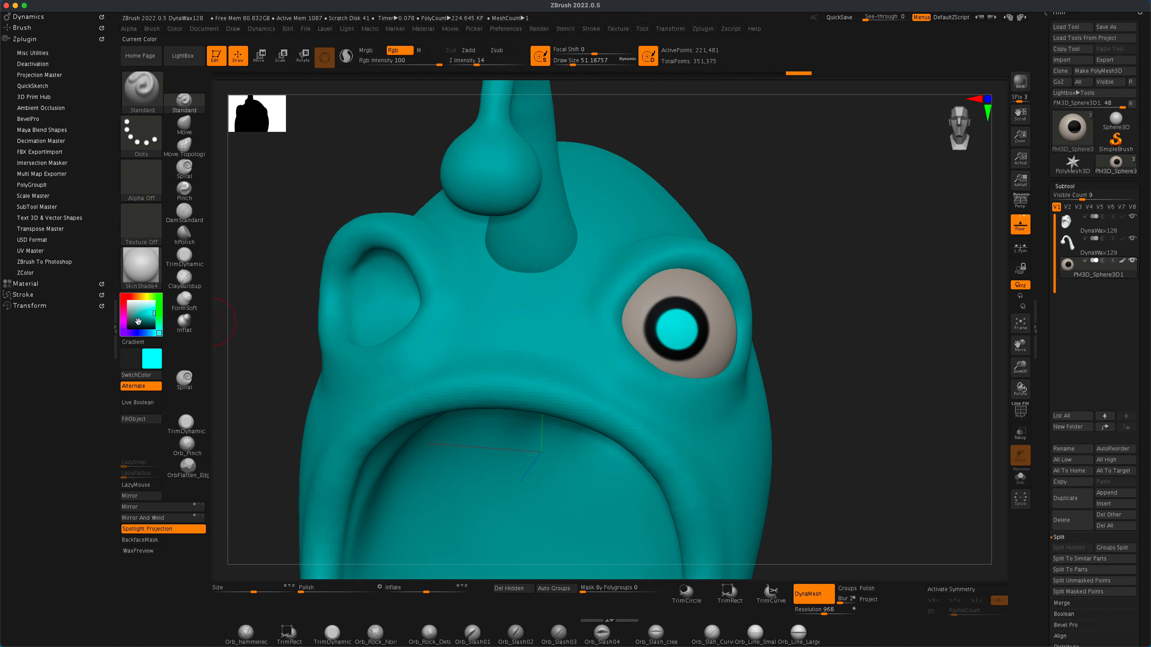
left_click_drag(138, 321, 128, 327)
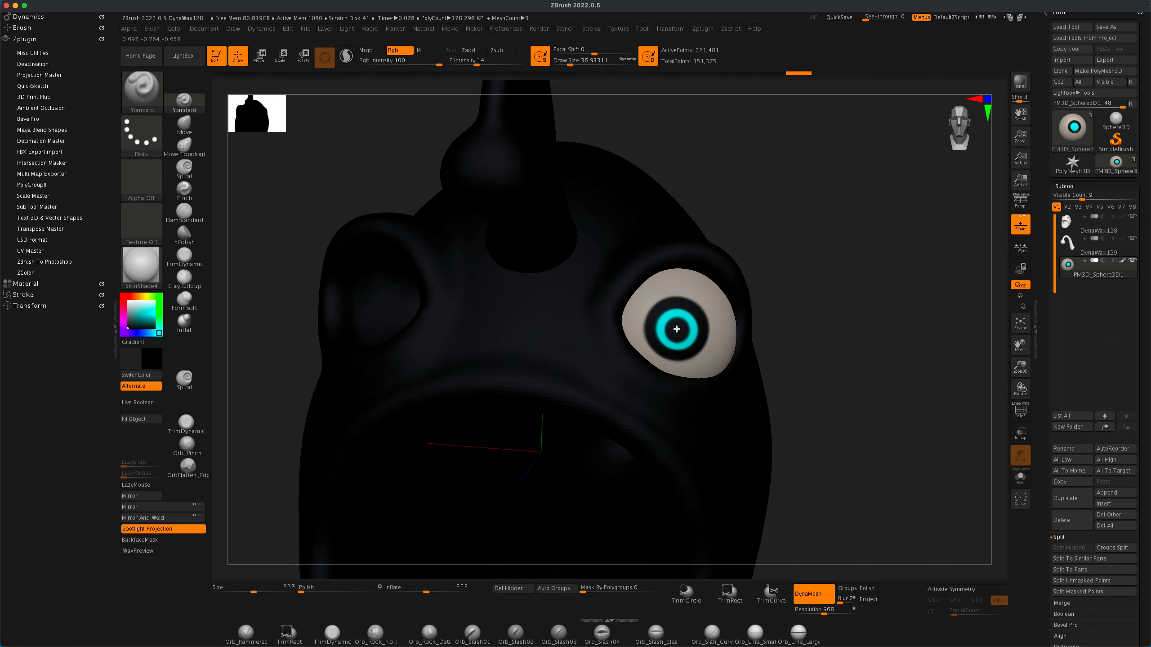
left_click_drag(867, 278, 840, 275)
Step: Paint two white highlights on the eye, at draw sizes of about 22 and 14
left_click_drag(132, 319, 126, 300)
key("s")
left_click_drag(291, 281, 287, 281)
left_click_drag(858, 237, 839, 237)
left_click(704, 312)
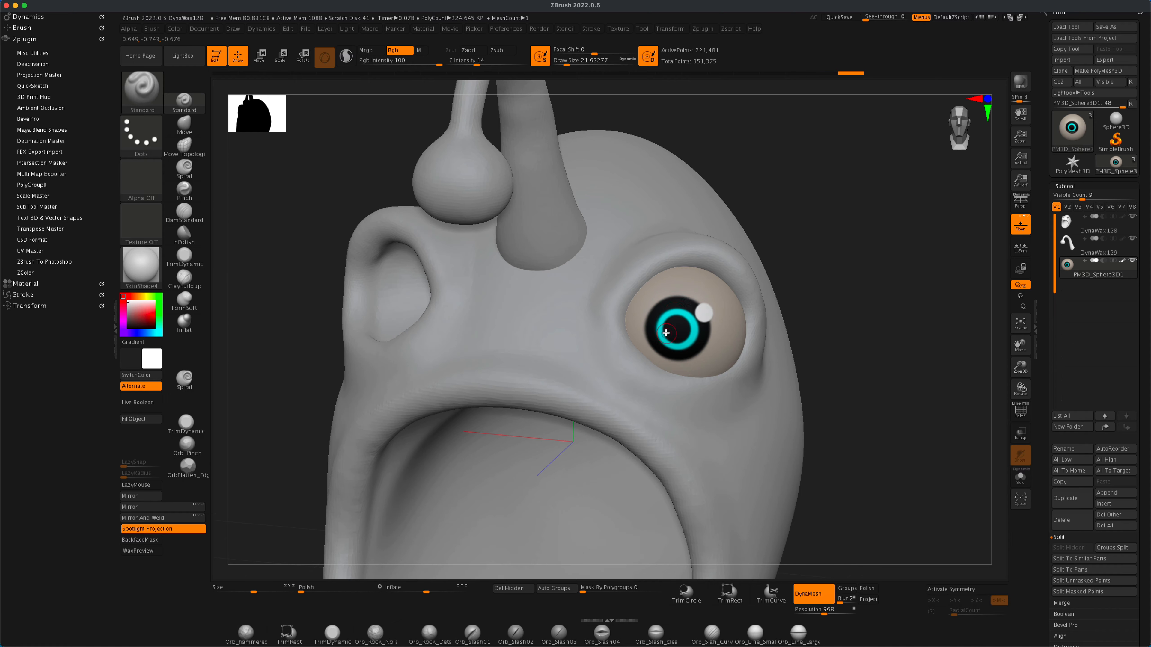
key("s")
left_click_drag(781, 158, 772, 159)
left_click_drag(843, 317, 852, 266)
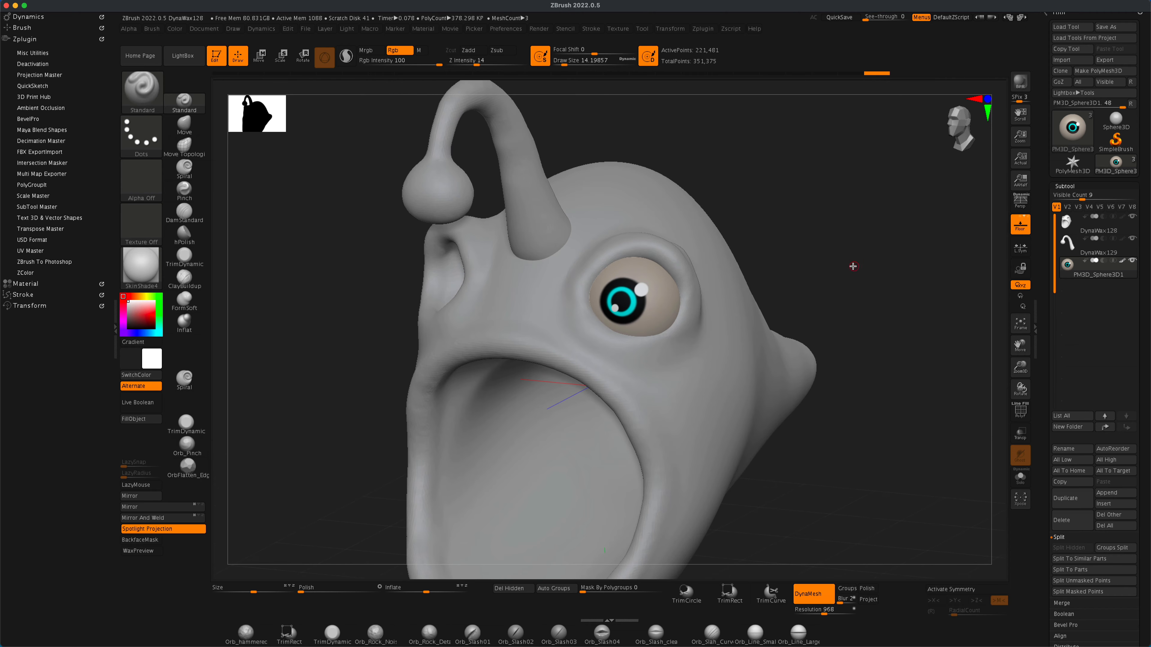
Step: Choose the ToyPlastic material and fill the eyeball with the material only, preserving its painted colours
left_click(146, 279)
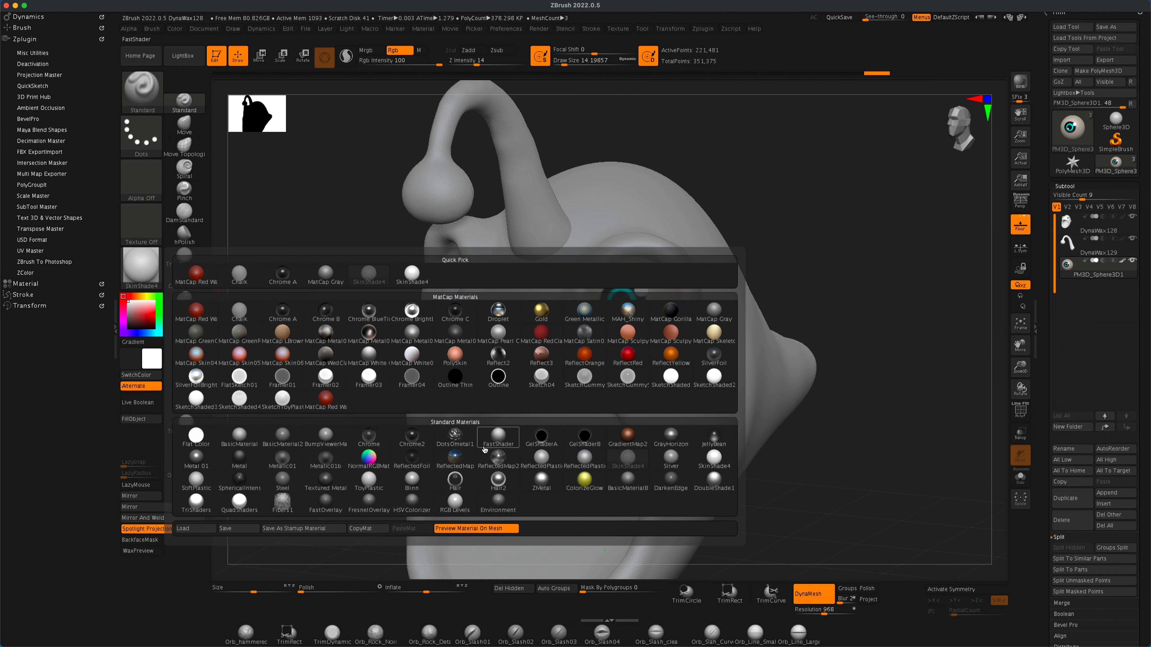
left_click(369, 479)
mouse_move(312, 351)
left_mouse_down()
mouse_move(301, 388)
mouse_move(311, 362)
left_mouse_up()
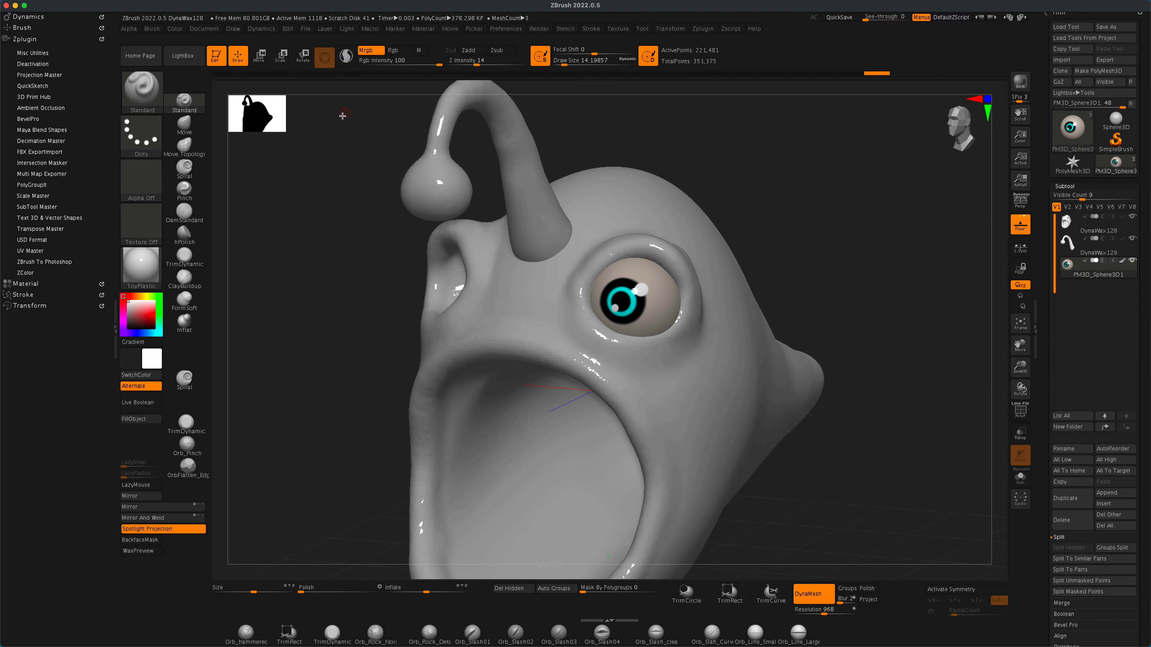
left_click(143, 421)
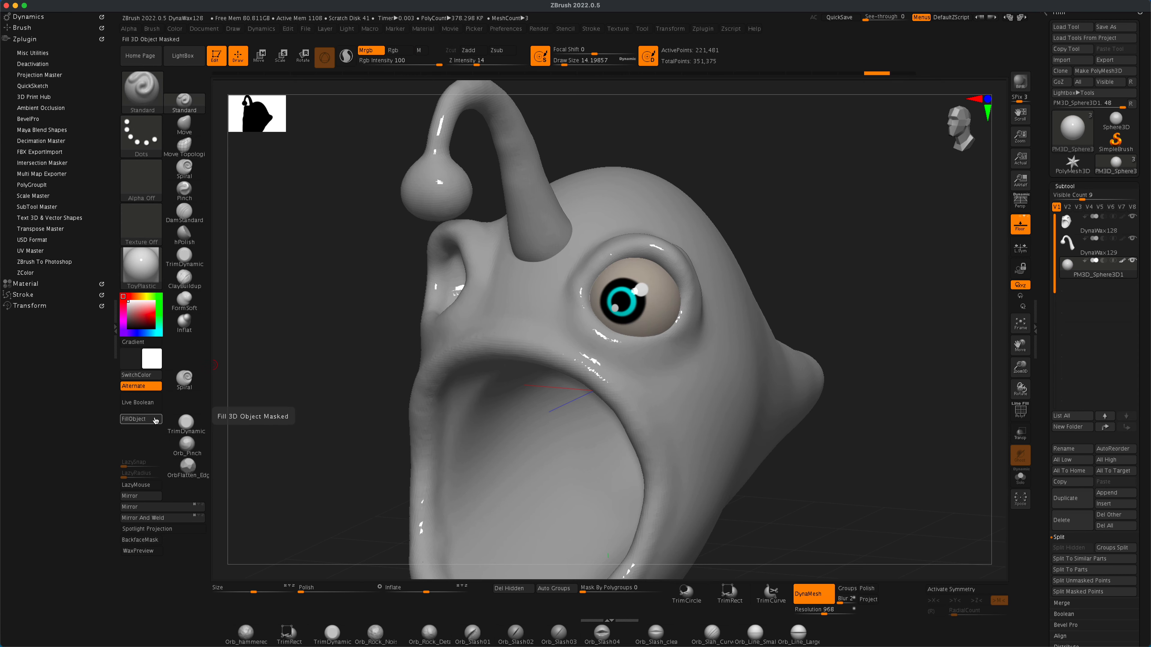
left_click_drag(313, 358, 276, 351)
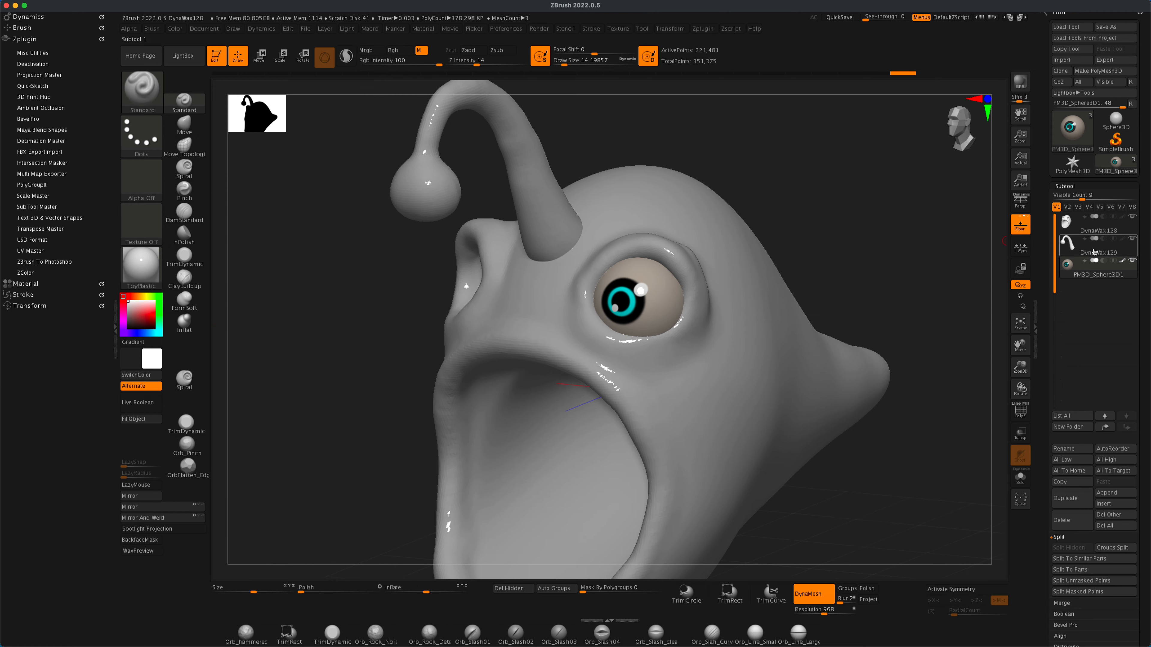
Step: Select the body subtool and give it a dark teal colour
left_click(463, 309, "alt")
left_click(140, 273)
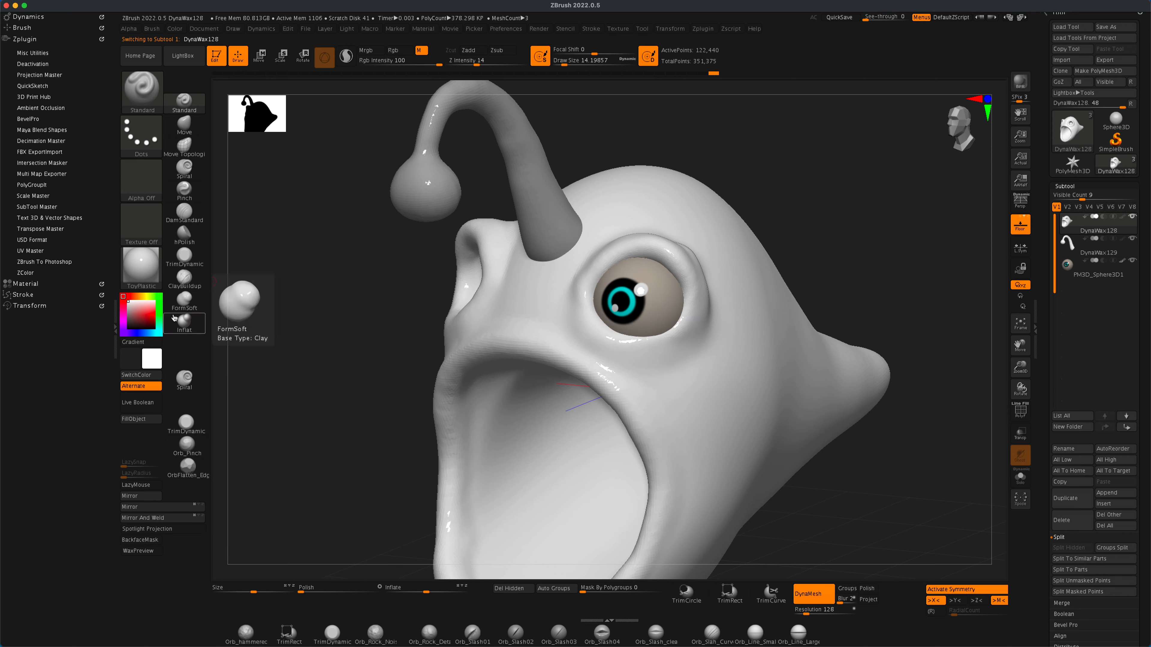
left_click(159, 332)
left_click(145, 319)
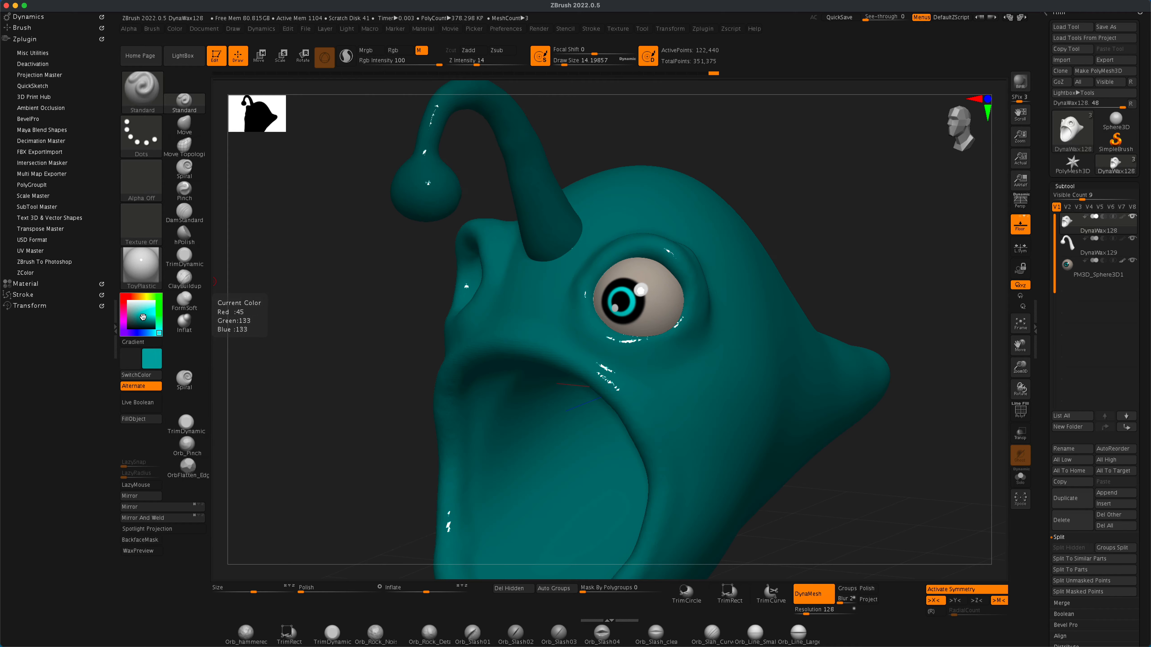
left_click(148, 317)
left_click(143, 319)
Step: Select the eyeball and use Mirror And Weld to copy it into the opposite socket
left_click_drag(362, 362, 363, 329, "alt")
left_click_drag(419, 334, 375, 368)
left_click(639, 311, "alt")
left_click(179, 518)
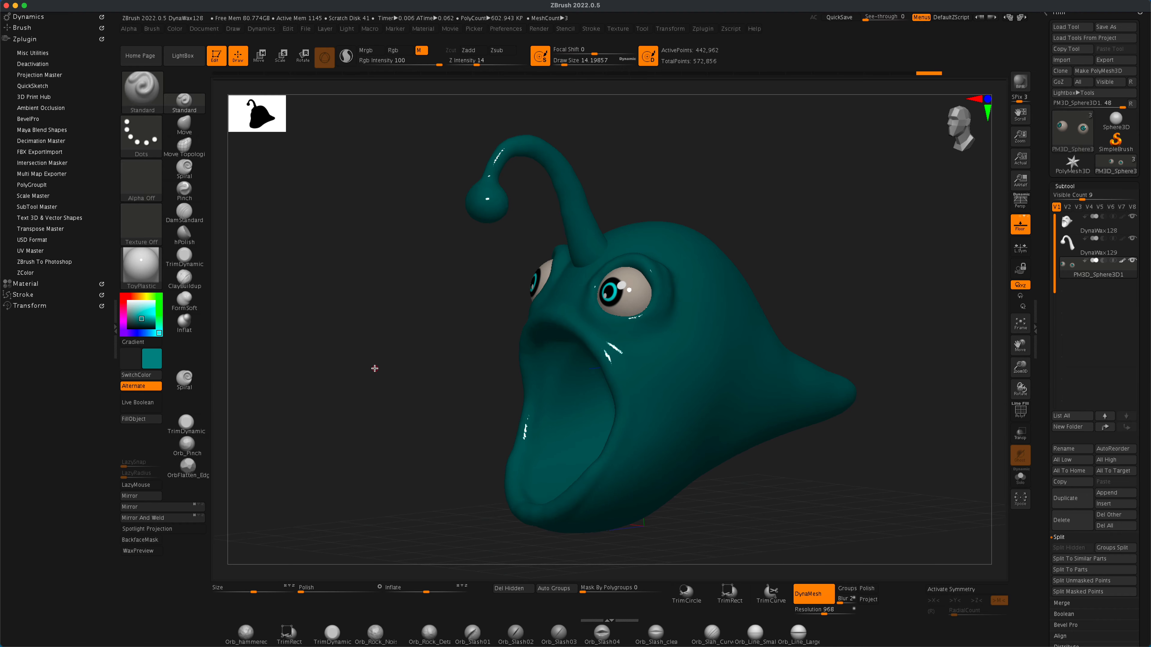
Step: Select the lure stalk subtool, smooth its base, and thicken it where it meets the head with the Inflat brush at size about 87
left_click(1076, 246)
key("shift")
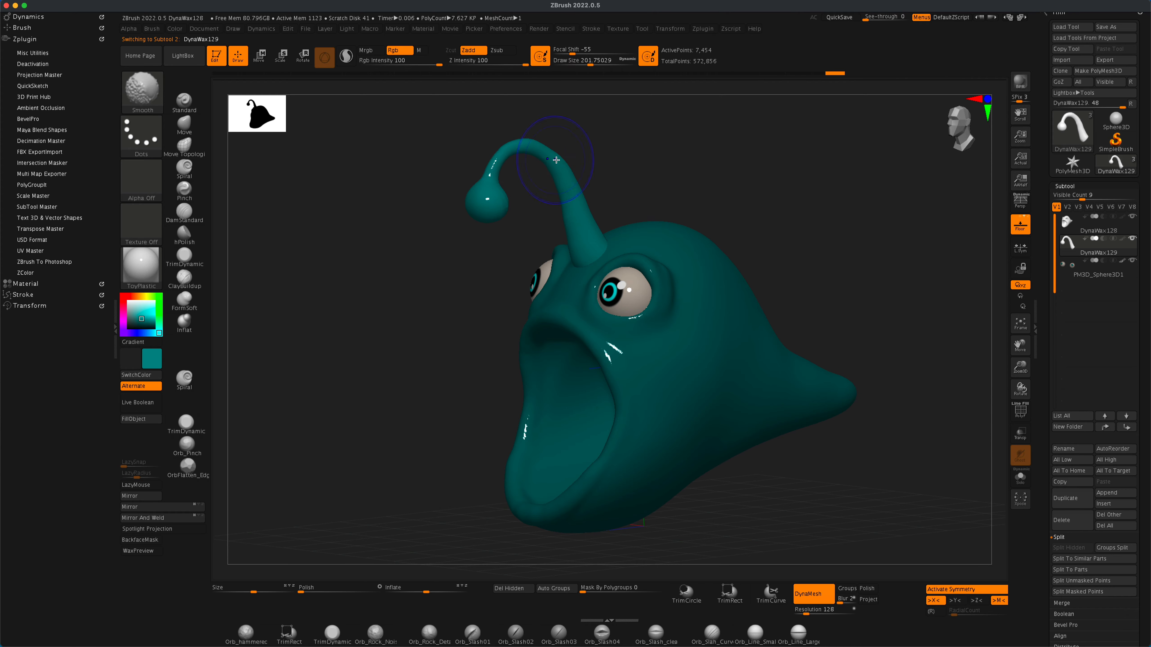
mouse_move(664, 173)
left_mouse_down()
mouse_move(642, 172)
mouse_move(680, 159)
mouse_move(657, 193)
mouse_move(621, 195)
left_mouse_up()
left_click(185, 323)
left_click_drag(600, 217, 605, 233)
mouse_move(663, 167)
left_mouse_down()
mouse_move(653, 181)
mouse_move(688, 172)
left_mouse_up()
left_click_drag(574, 259, 589, 247, "shift")
left_click_drag(663, 168, 761, 150)
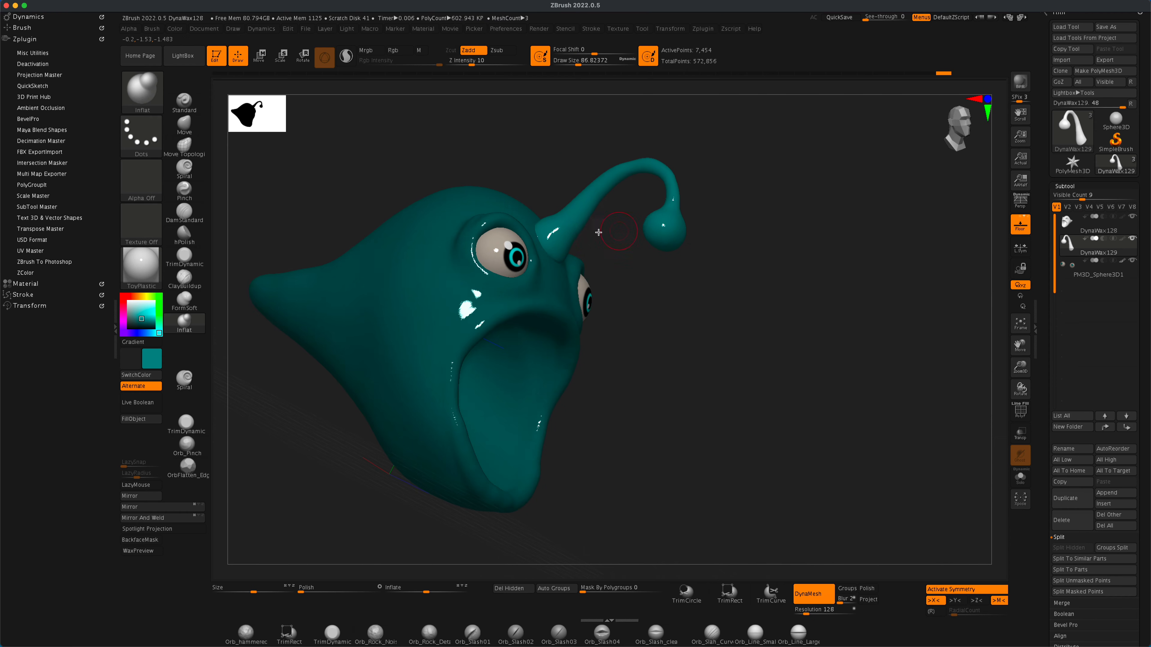
left_click_drag(598, 231, 589, 240)
left_click_drag(743, 182, 657, 181)
mouse_move(779, 209)
left_mouse_down()
mouse_move(754, 220)
mouse_move(823, 242)
mouse_move(786, 242)
left_mouse_up()
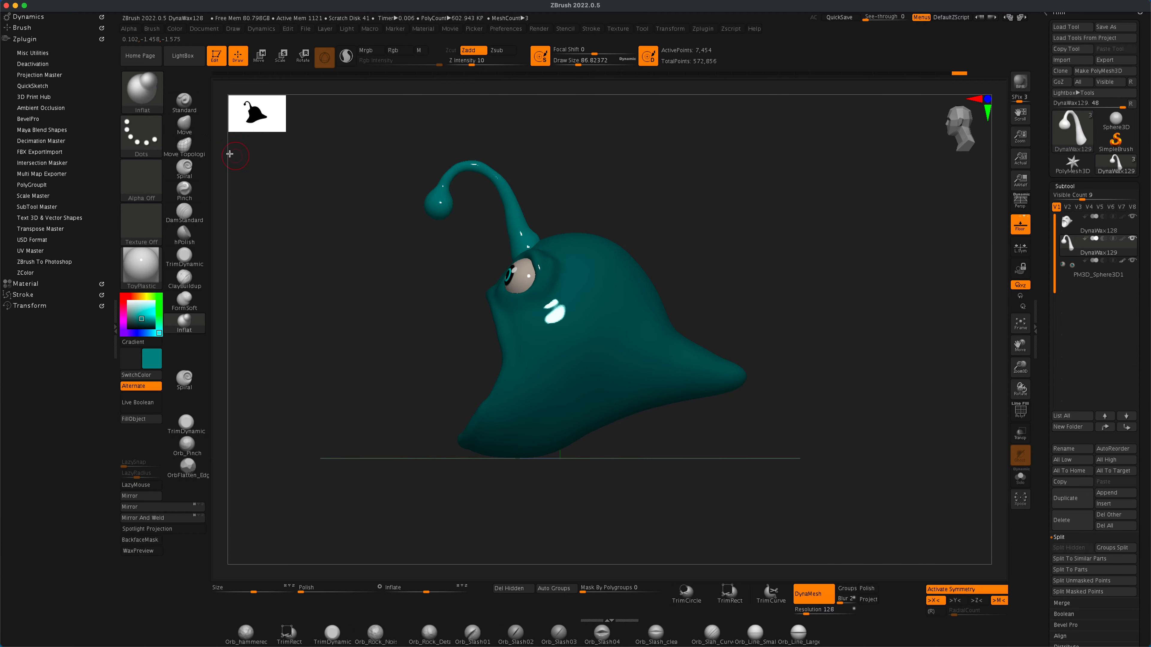
Step: Pull the body's tail tip out into a flared tail fin with the Move brush, at draw sizes of about 128 and 192
key("b")
key("m")
key("v")
left_click(742, 371, "alt")
key("s")
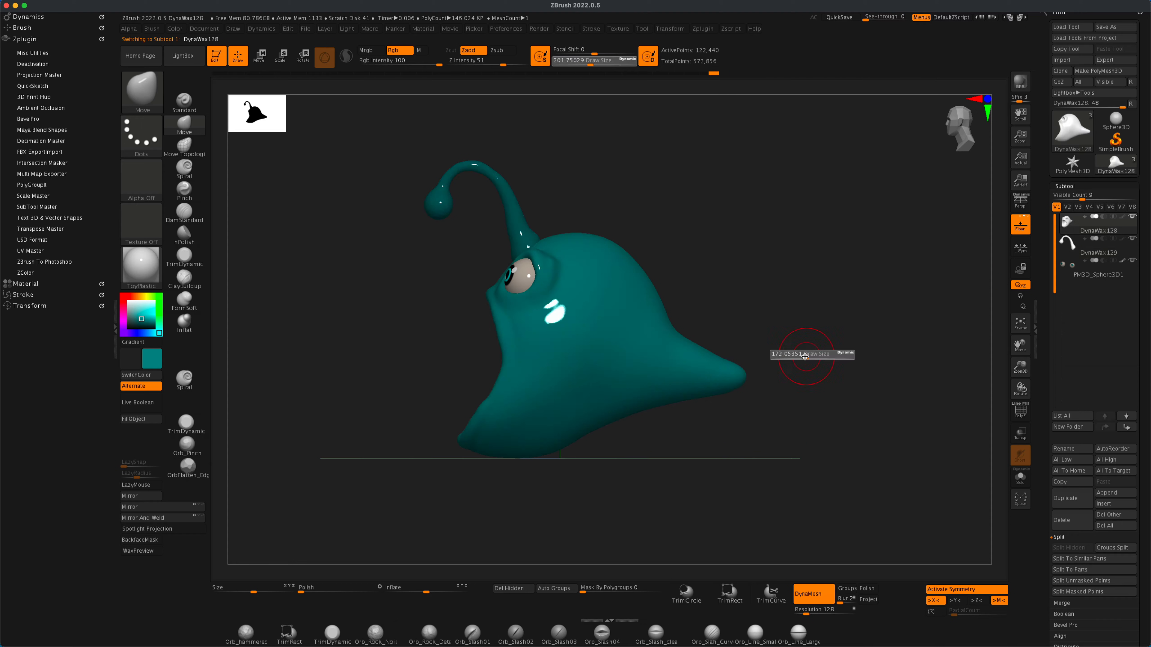
left_click_drag(810, 356, 803, 356)
left_click_drag(744, 372, 754, 367)
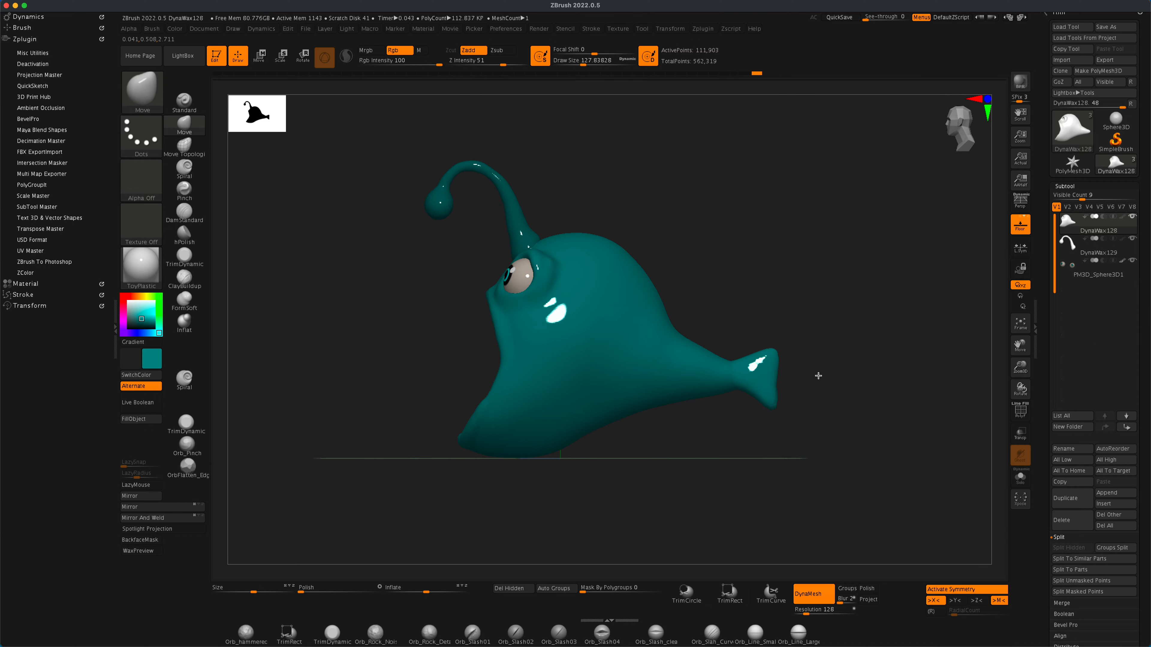
left_click_drag(818, 376, 824, 378, "shift")
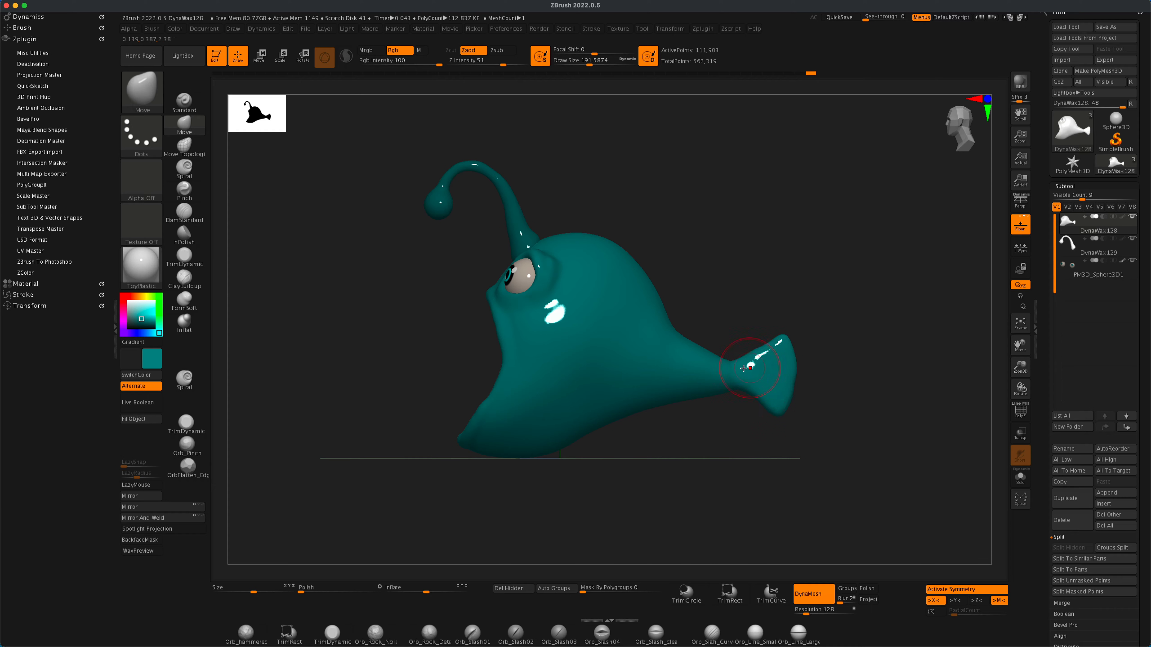
left_click_drag(772, 365, 761, 356, "shift")
Step: Give the creature a brighter teal colour and remesh the body with DynaMesh at resolution 344
left_click_drag(892, 342, 815, 394, "ctrl")
key("super+z")
left_click(139, 326)
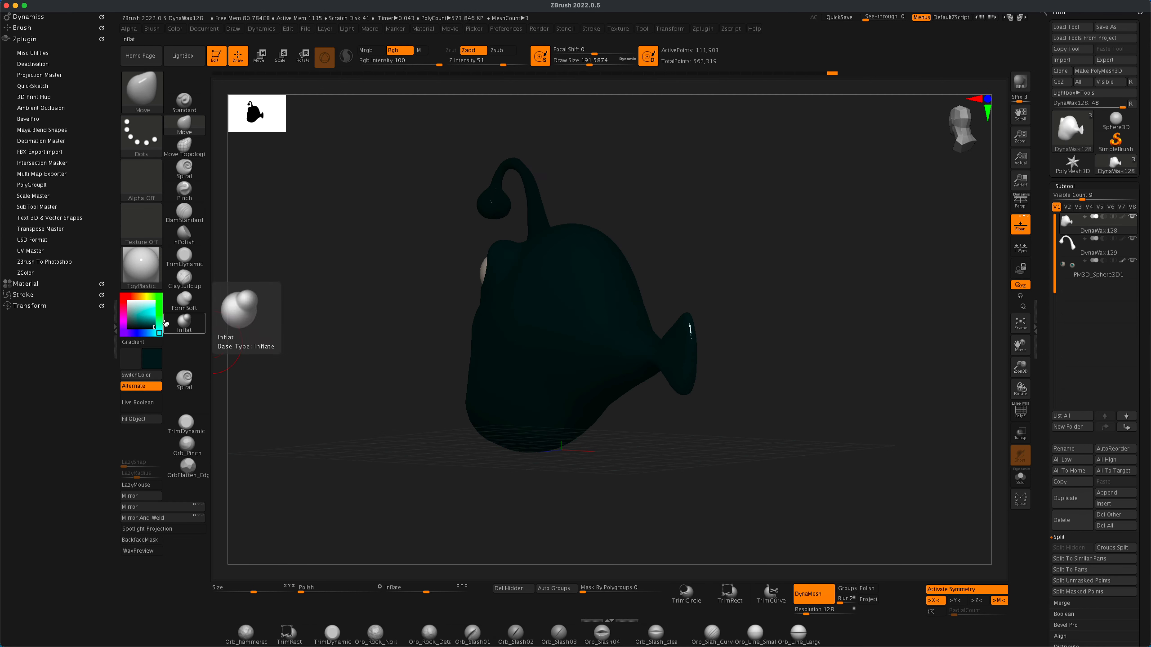
left_click(148, 316)
left_click_drag(429, 328, 688, 378)
left_click_drag(807, 313, 838, 345)
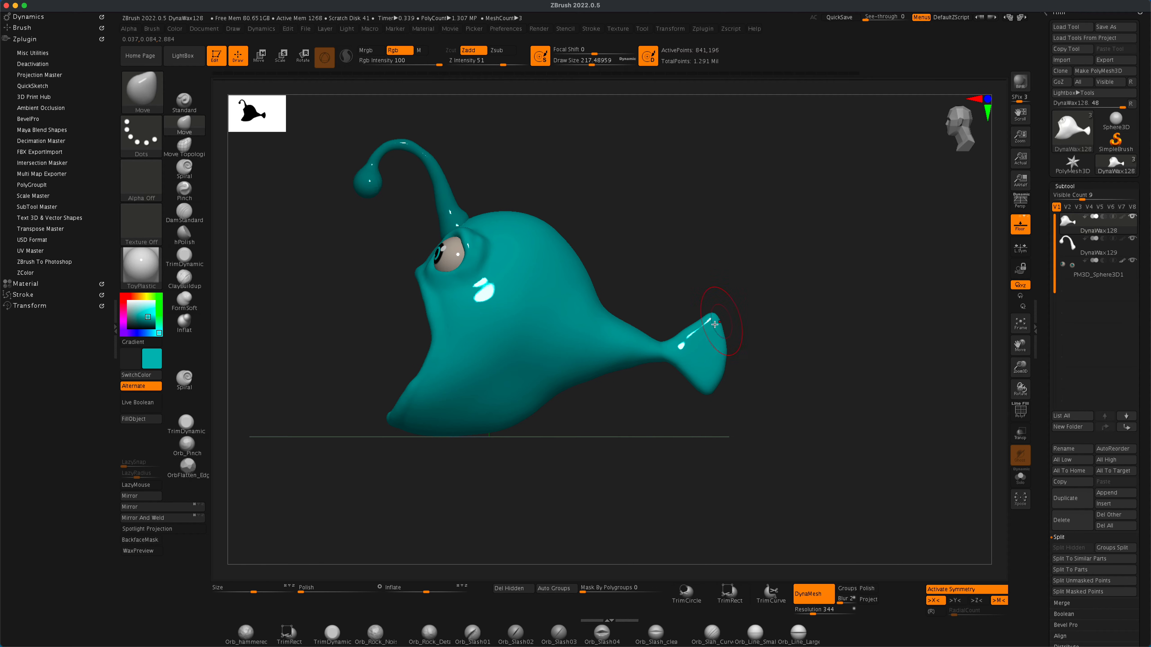
Step: Thin the tail fin's outer edges with the Pinch brush at a draw size of about 172
left_click_drag(735, 342, 726, 411)
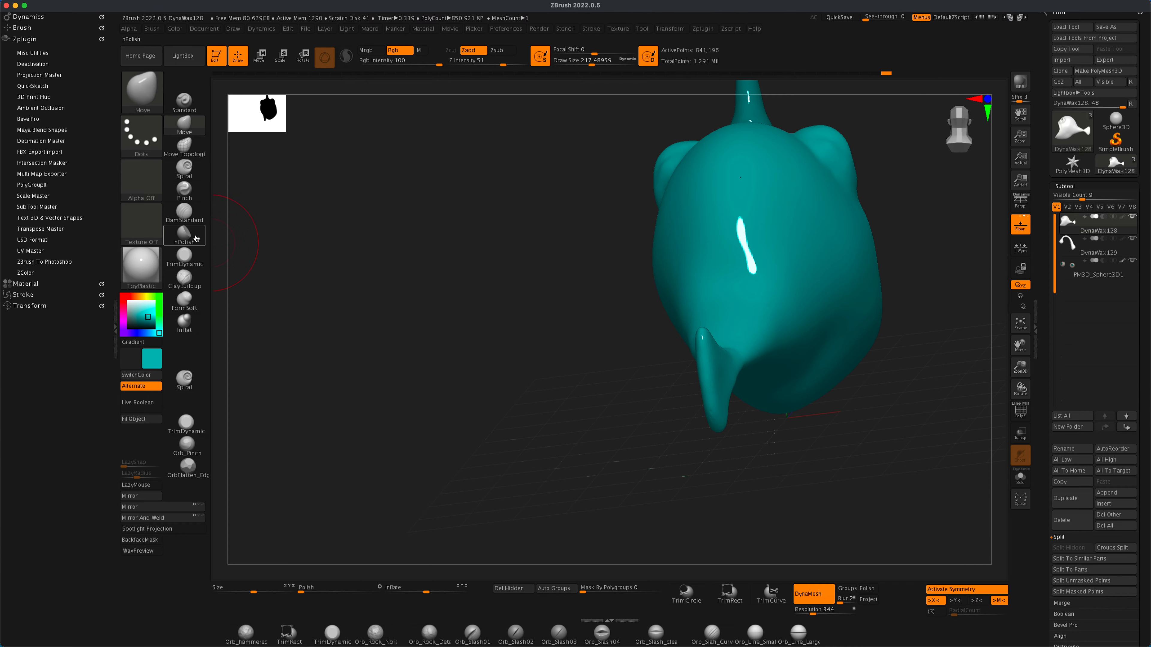
left_click(184, 190)
left_click_drag(702, 360, 791, 351)
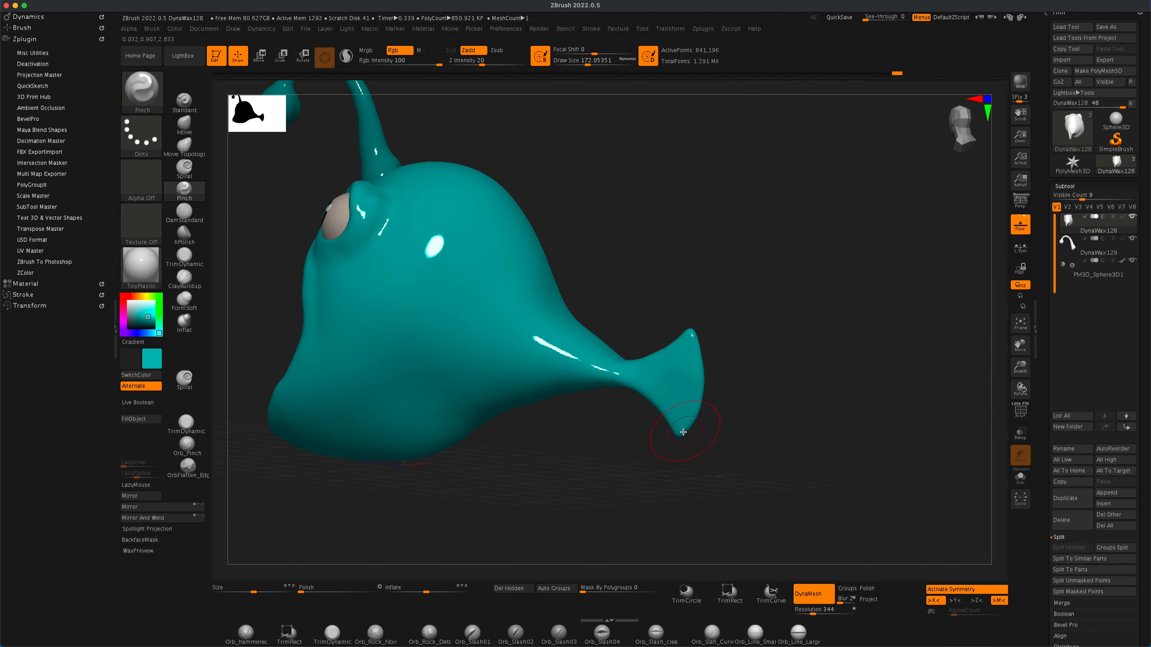
left_click_drag(697, 346, 874, 358)
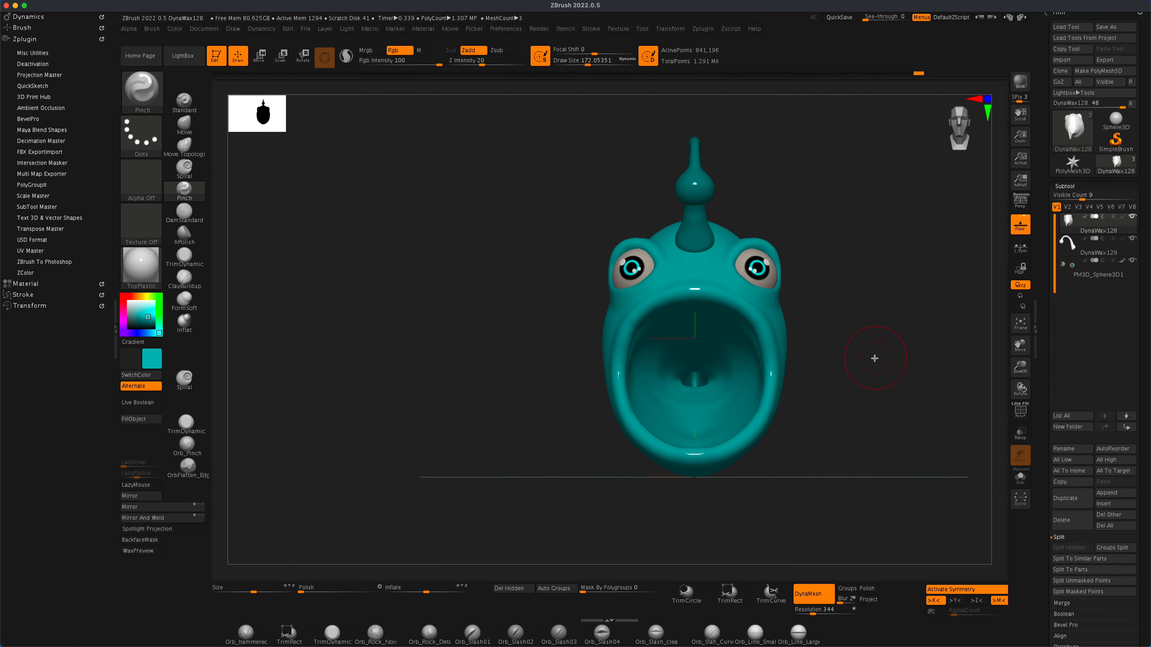
Step: Adjust the overall shape of the body and mouth with the Move brush at a draw size of about 508
left_click(184, 125)
mouse_move(786, 375)
left_mouse_down()
mouse_move(830, 437)
mouse_move(823, 455)
mouse_move(811, 376)
mouse_move(840, 431)
mouse_move(817, 409)
mouse_move(751, 414)
mouse_move(670, 449)
left_mouse_up()
mouse_move(653, 446)
left_mouse_down()
mouse_move(792, 427)
mouse_move(698, 419)
mouse_move(750, 465)
mouse_move(801, 404)
mouse_move(582, 410)
mouse_move(763, 362)
mouse_move(706, 291)
mouse_move(694, 329)
mouse_move(809, 308)
left_mouse_up()
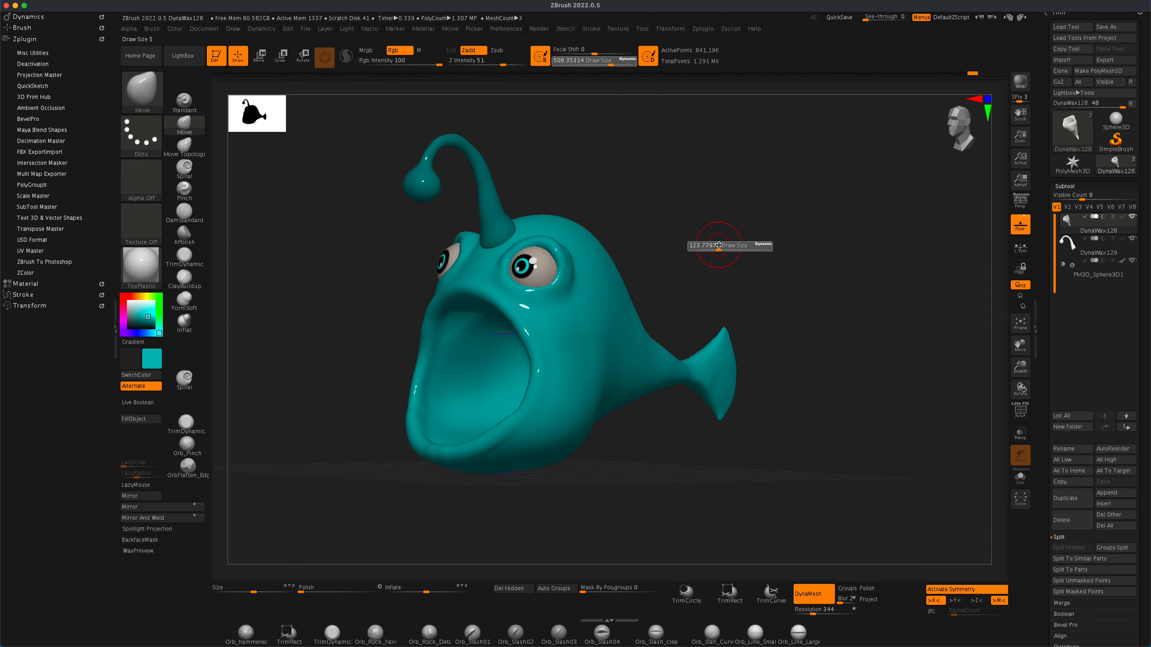
Step: Mask a slim strip along the centre of the back at a draw size of about 54 and invert the mask
mouse_move(752, 254)
left_mouse_down()
mouse_move(801, 339)
mouse_move(804, 372)
left_mouse_up()
key("s")
left_click_drag(686, 239, 676, 239)
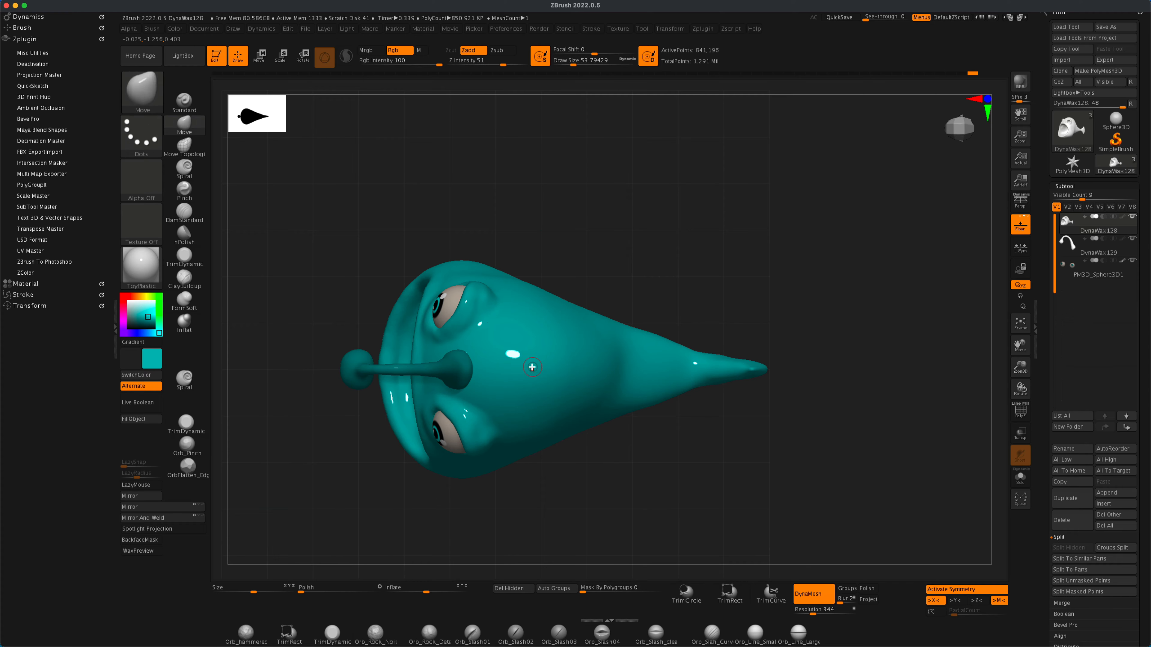
left_click_drag(532, 367, 549, 369, "ctrl")
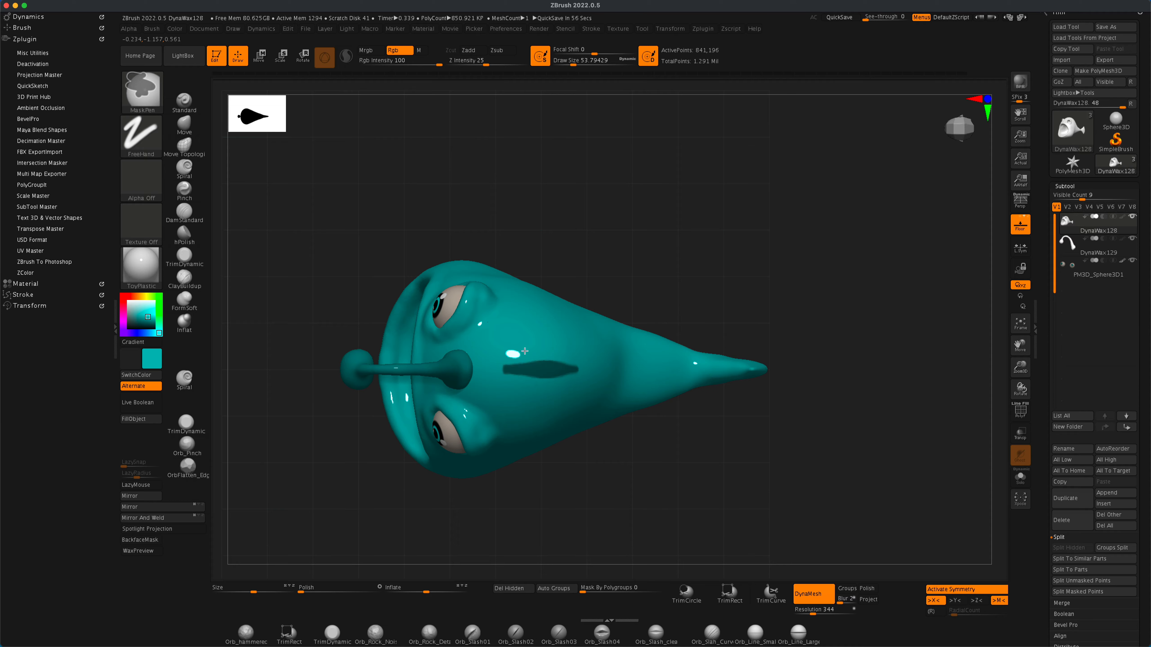
left_click_drag(745, 317, 747, 247)
left_click(747, 249, "ctrl")
Step: Raise the unmasked strip with the move gizmo to form a dorsal fin, then clear the mask and remesh the body
key("w")
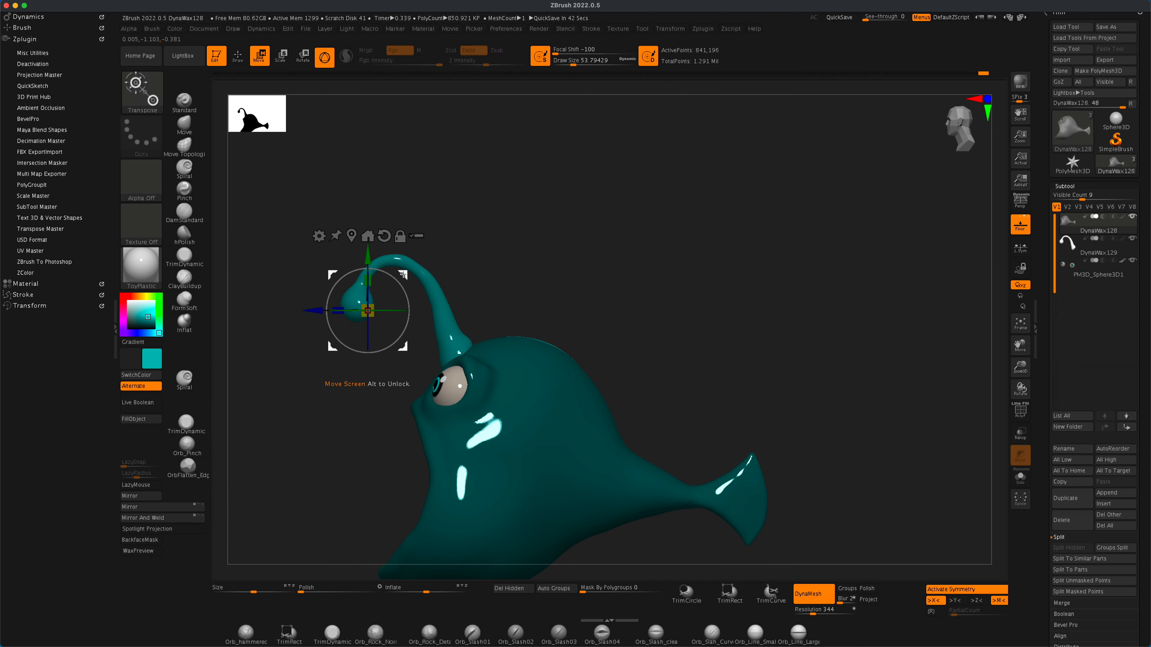
left_click_drag(406, 275, 597, 262, "alt")
left_click(238, 55)
left_click_drag(676, 264, 709, 309, "ctrl")
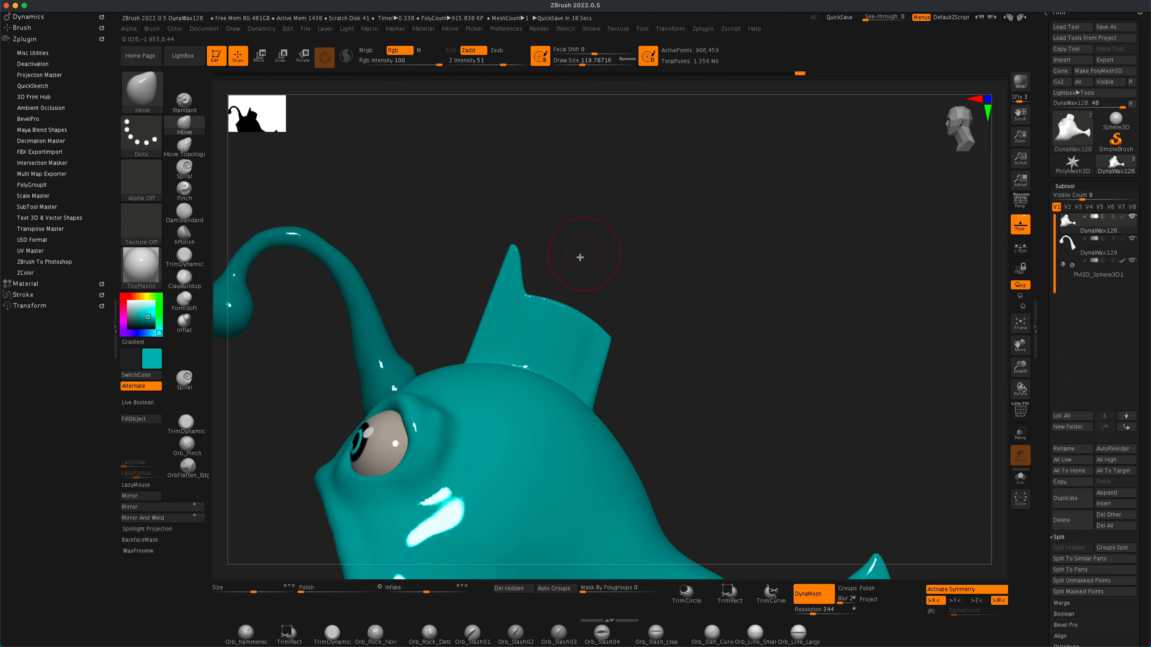
Step: Pull the dorsal fin's upper edge into spikes and round its front edge with the Move brush, at draw sizes of about 120 and 177
left_click_drag(560, 283, 570, 264)
left_click_drag(597, 379, 643, 341)
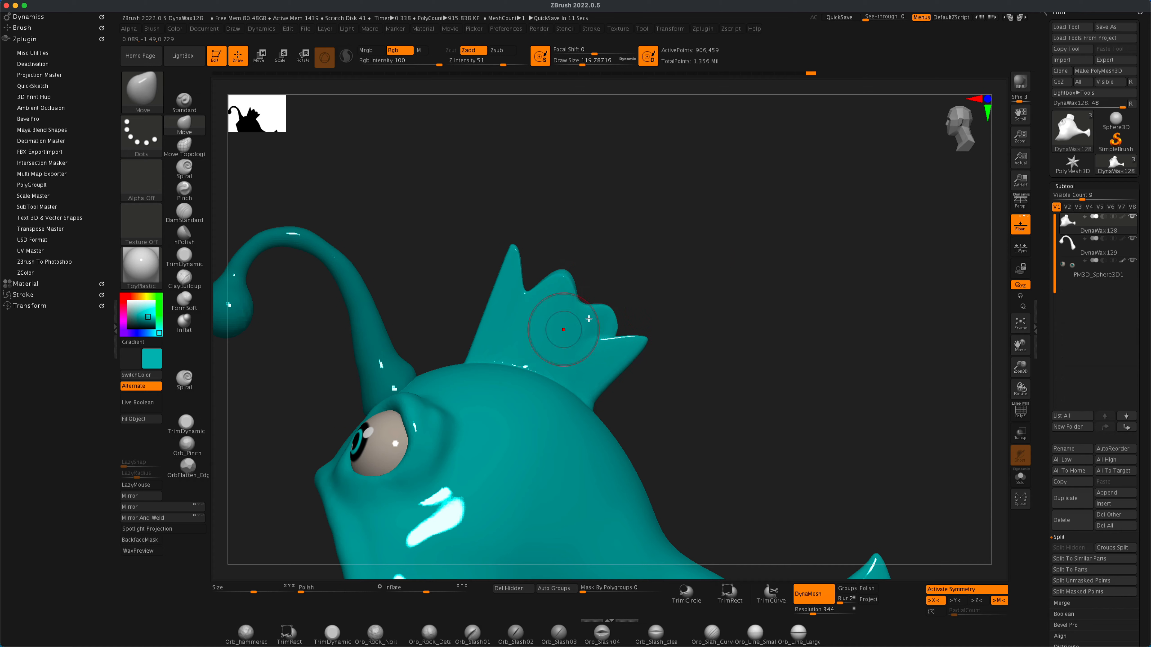
key("s")
left_click_drag(690, 291, 697, 290)
left_click_drag(490, 327, 469, 317)
left_click_drag(505, 274, 490, 264)
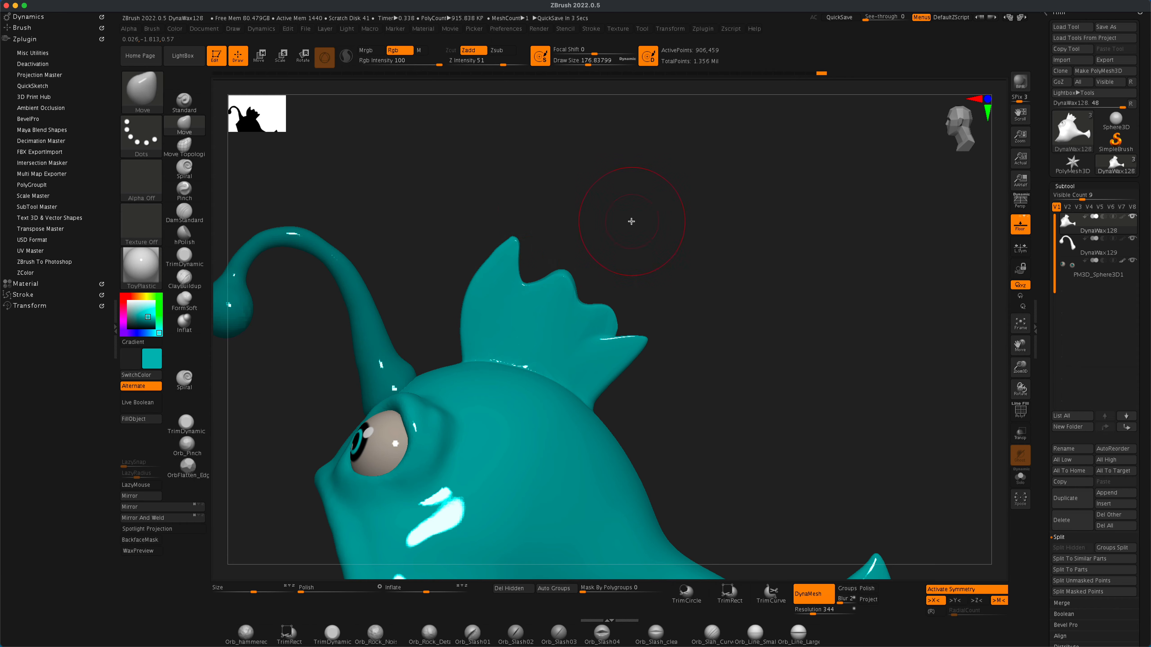
Step: Sharpen the dorsal fin's middle spikes and curve its base at Move brush sizes of about 108 and 163, then pinch its edges
key("s")
left_click_drag(631, 222, 623, 222)
left_click_drag(564, 294, 569, 284)
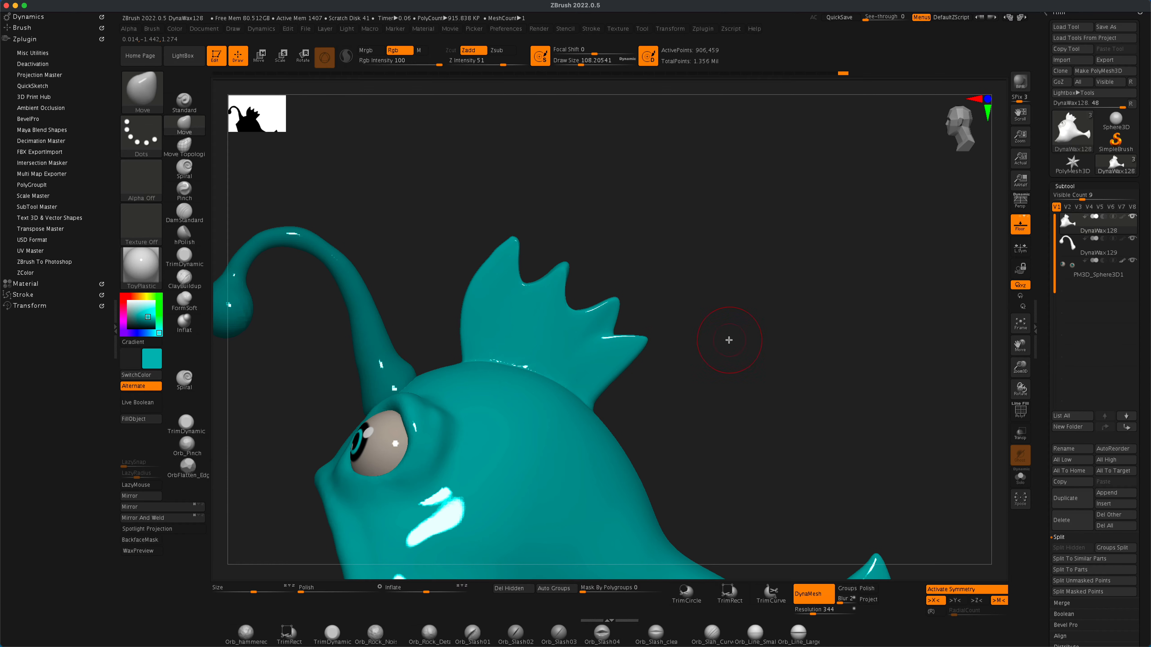
key("s")
left_click_drag(729, 340, 735, 340)
left_click_drag(628, 370, 617, 361)
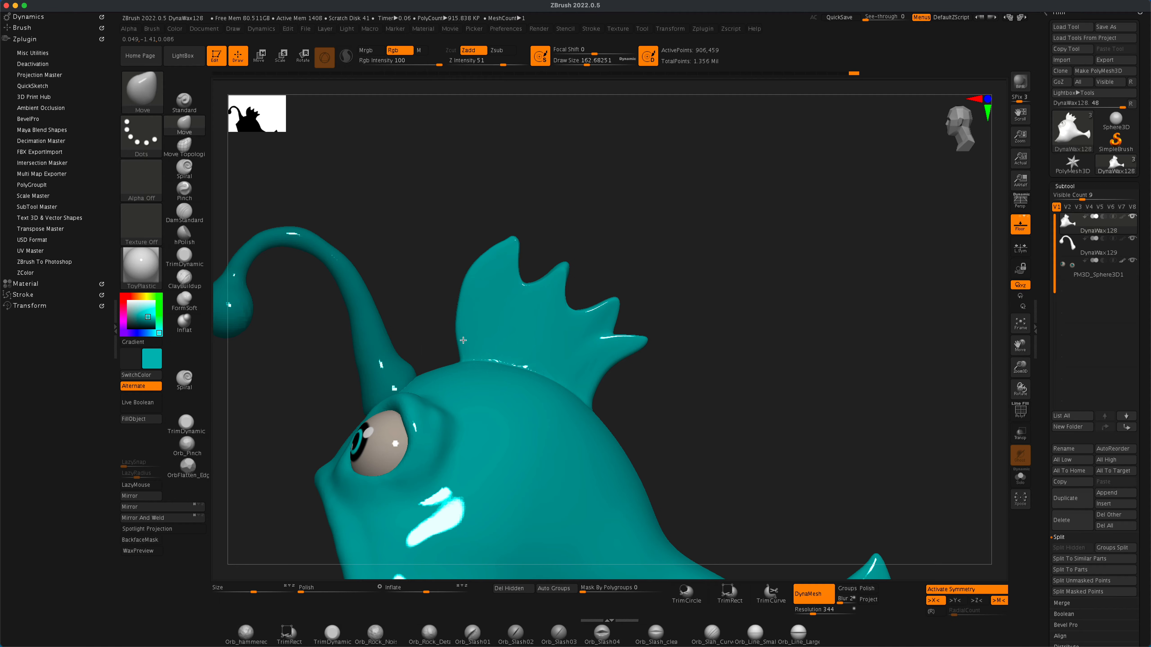
left_click(184, 189)
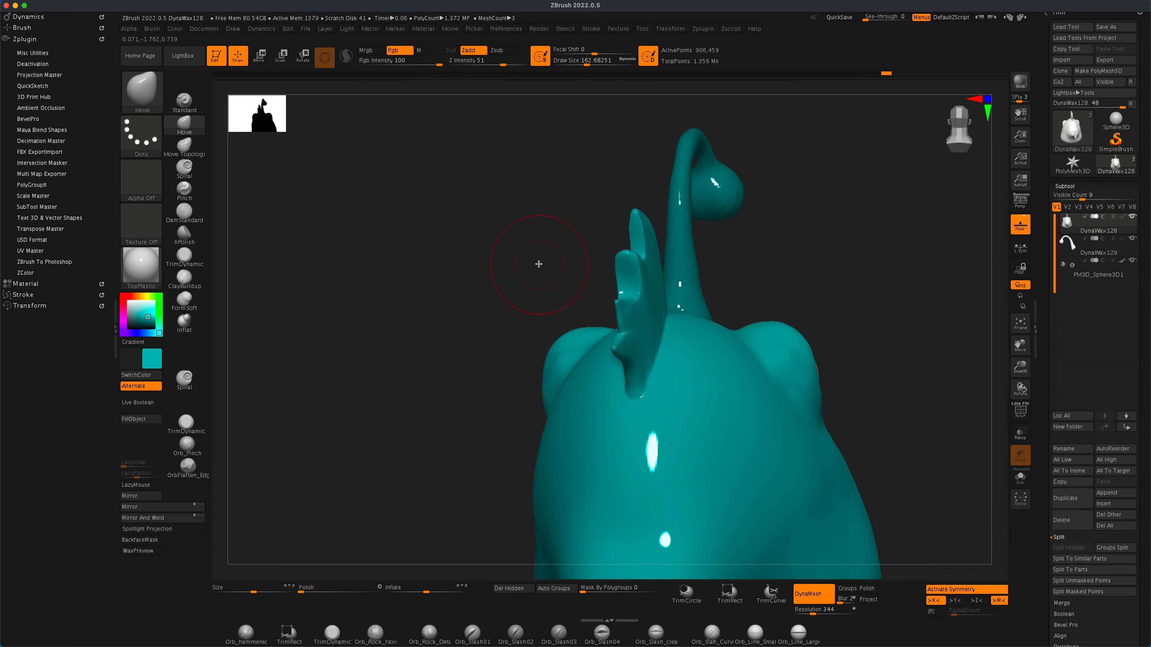
Step: Mask a slim vertical patch on the creature's flank at a draw size of about 65 and invert the mask
mouse_move(538, 263)
left_mouse_down()
mouse_move(646, 265)
mouse_move(575, 244)
mouse_move(641, 261)
mouse_move(586, 258)
mouse_move(640, 251)
mouse_move(822, 280)
mouse_move(871, 303)
mouse_move(925, 300)
mouse_move(932, 286)
mouse_move(816, 266)
mouse_move(796, 286)
mouse_move(766, 287)
left_mouse_up()
key("s")
mouse_move(607, 355)
left_mouse_down("ctrl")
mouse_move(604, 399)
mouse_move(590, 336)
mouse_move(596, 417)
left_mouse_up("ctrl")
left_click_drag(739, 303, 776, 291)
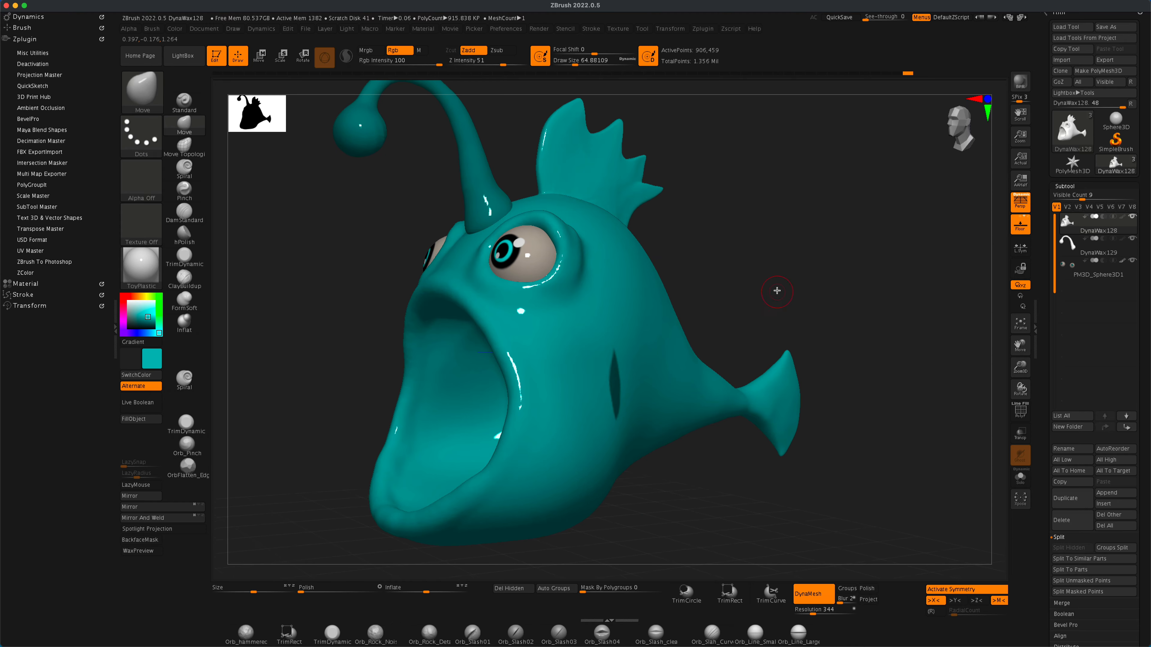
left_click(772, 272, "ctrl")
Step: Pull the unmasked flank patch out into a side fin with the Move brush at size about 324, then clear the mask and remesh
key("s")
left_click(329, 257)
left_click_drag(691, 463, 743, 453)
left_click_drag(645, 385, 724, 370)
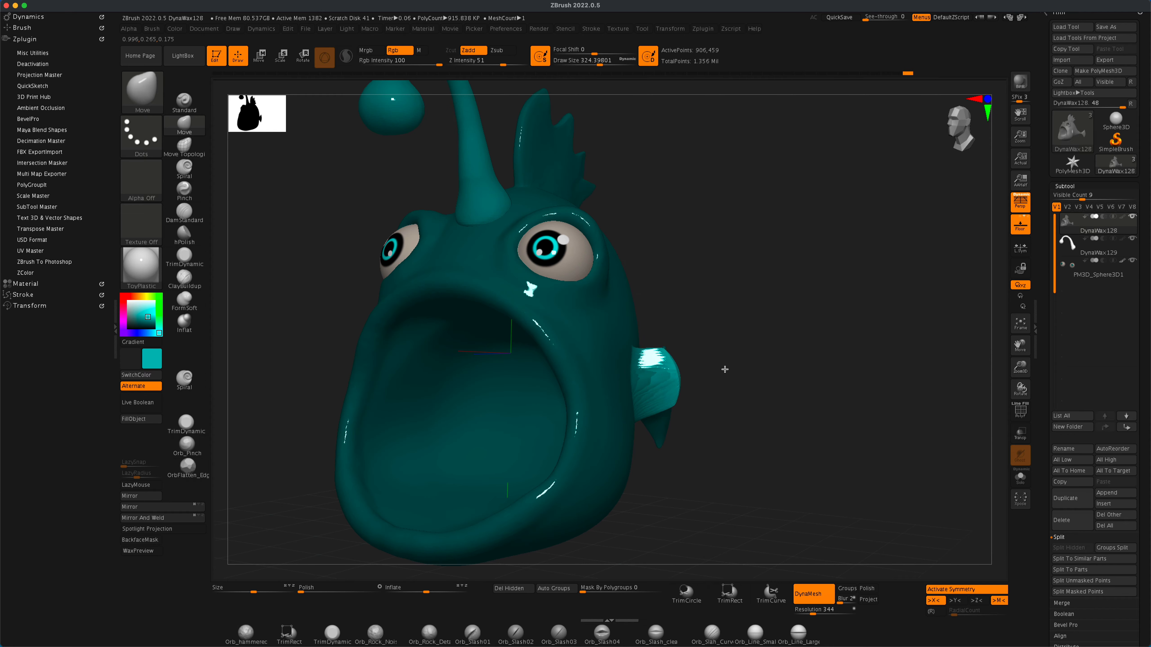
mouse_move(811, 390)
left_mouse_down()
mouse_move(755, 399)
mouse_move(729, 426)
left_mouse_up()
mouse_move(698, 374)
left_mouse_down()
mouse_move(748, 358)
mouse_move(802, 385)
left_mouse_up()
left_click_drag(726, 387, 717, 405)
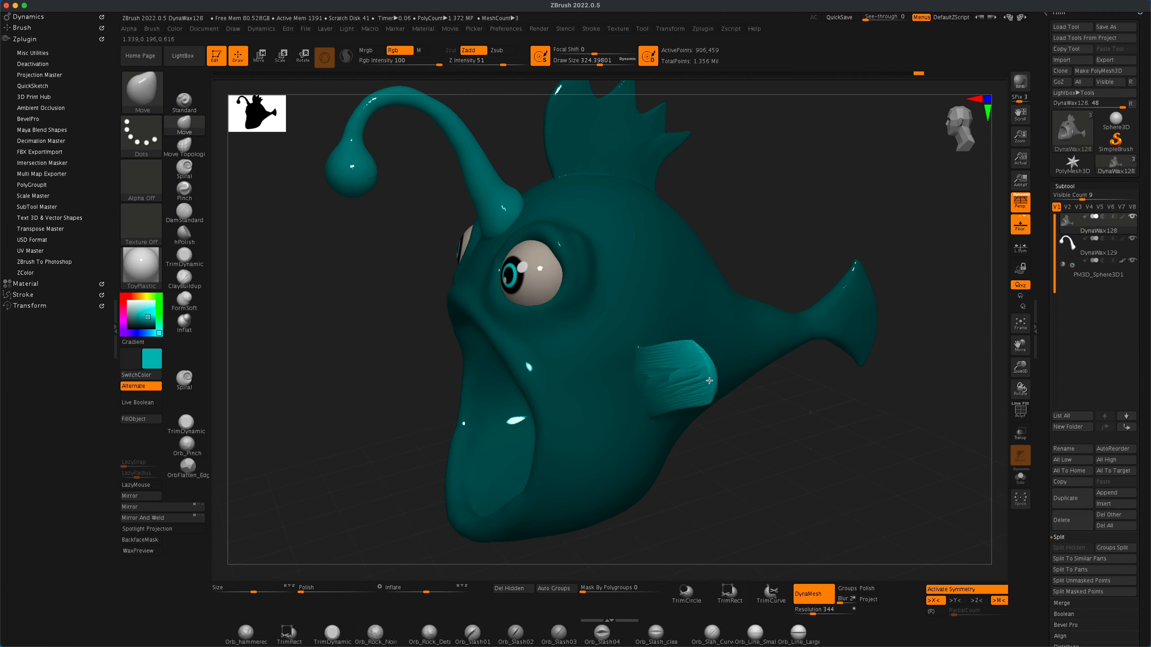
left_click_drag(816, 401, 776, 434)
mouse_move(786, 437)
left_mouse_down("ctrl")
mouse_move(807, 462)
mouse_move(755, 404)
mouse_move(788, 361)
left_mouse_up("ctrl")
Step: Shape the side fin's outer edge into pointed corners with the Move brush, at draw sizes of about 120 and 97
key("s")
left_click(761, 437)
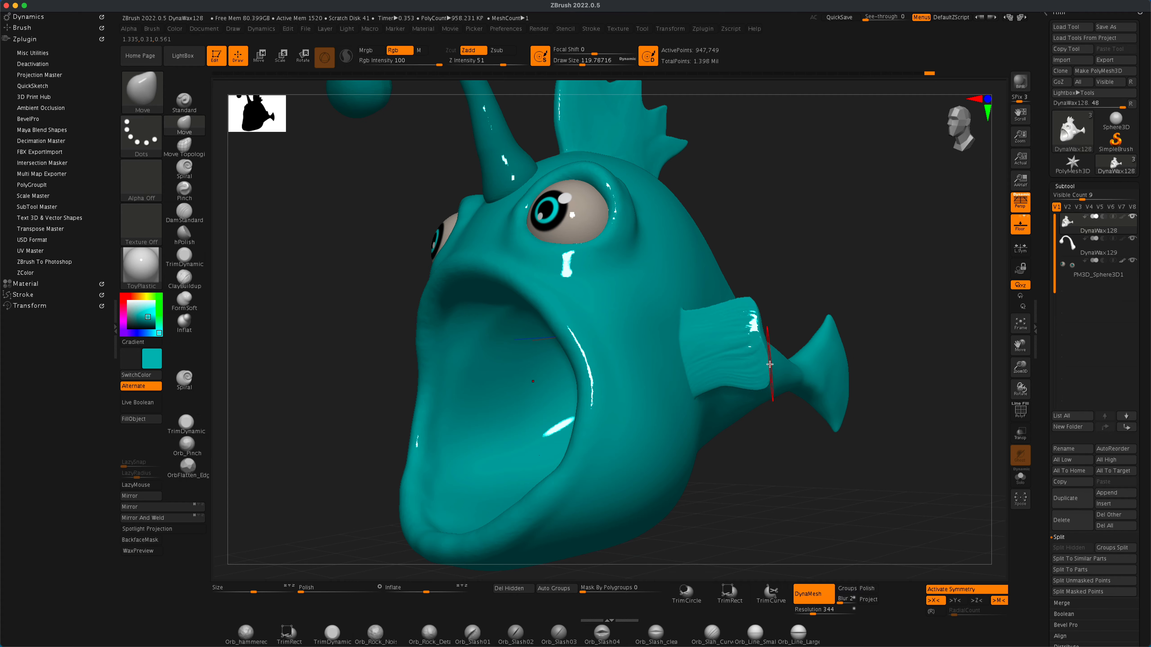
key("s")
left_click(803, 292)
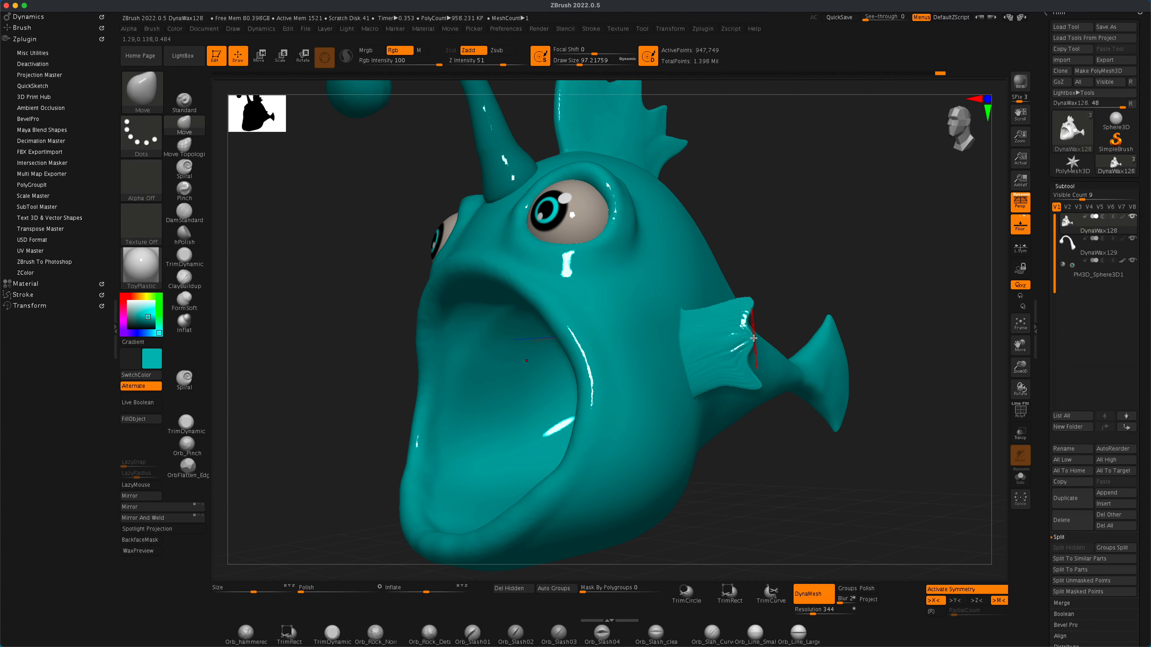
left_click_drag(754, 338, 768, 291)
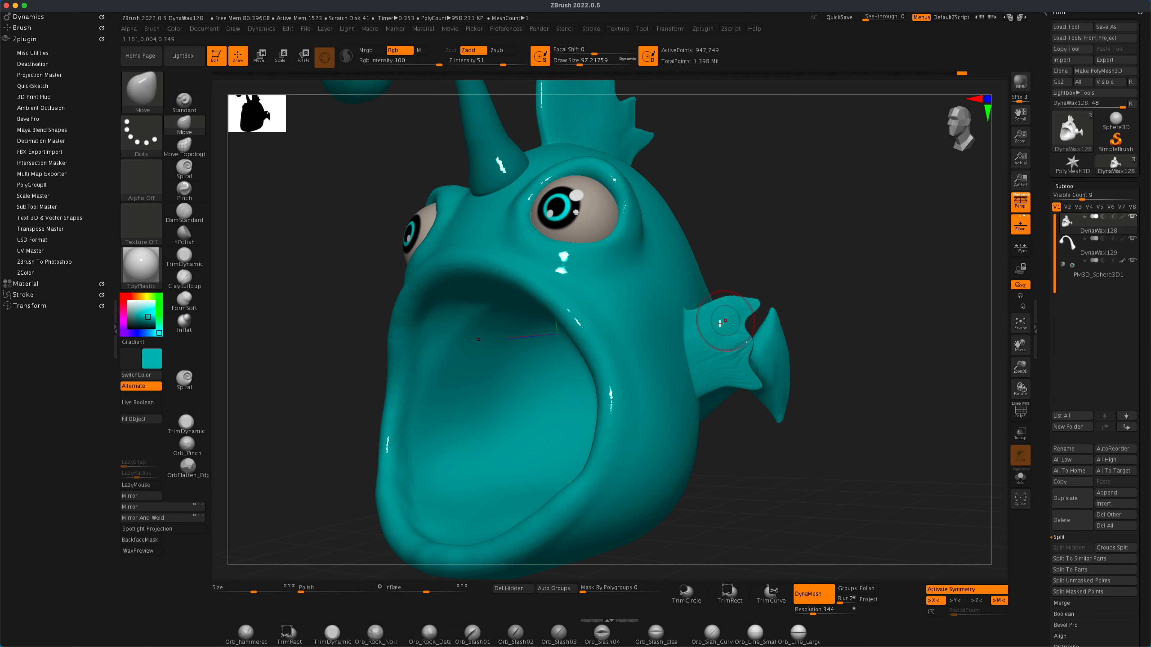
Step: Narrow the side fin's base with the Move brush and smooth its surface at size about 167, then refine the fin at about 80
key("s")
left_click(840, 268)
left_click_drag(843, 272, 875, 298)
left_click_drag(701, 308, 689, 326)
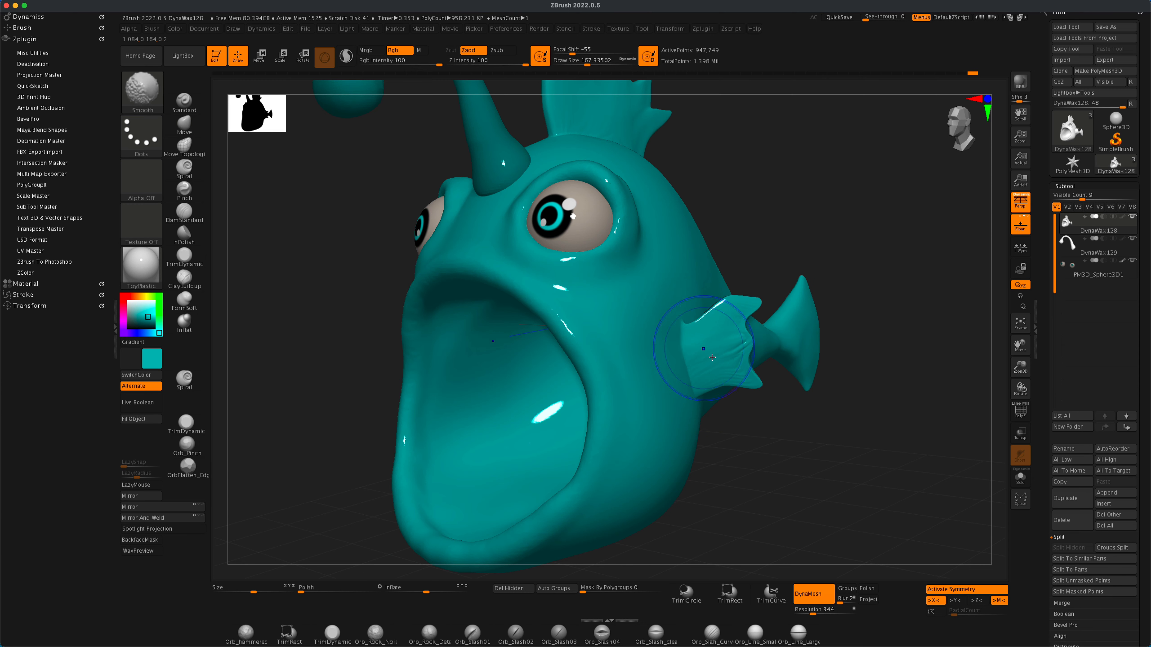
left_click_drag(695, 374, 687, 353)
key("shift")
left_click_drag(748, 312, 750, 338, "shift")
key("s")
mouse_move(904, 303)
left_mouse_down()
mouse_move(900, 314)
mouse_move(789, 327)
left_mouse_up()
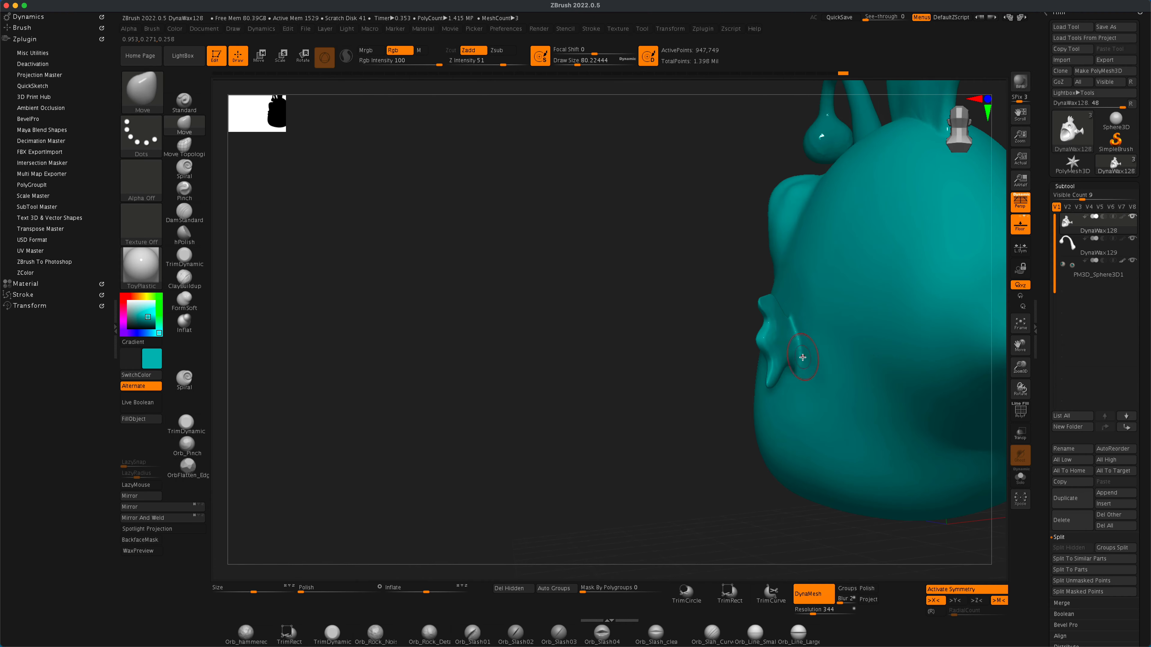
mouse_move(874, 421)
left_mouse_down()
mouse_move(988, 435)
mouse_move(948, 446)
mouse_move(710, 305)
mouse_move(825, 298)
mouse_move(866, 315)
left_mouse_up()
Step: Turn off perspective and pull the tail fin's rear edge into pointed lobes with the Move brush at a draw size of about 101
key("p")
key("s")
left_click_drag(769, 292, 773, 278)
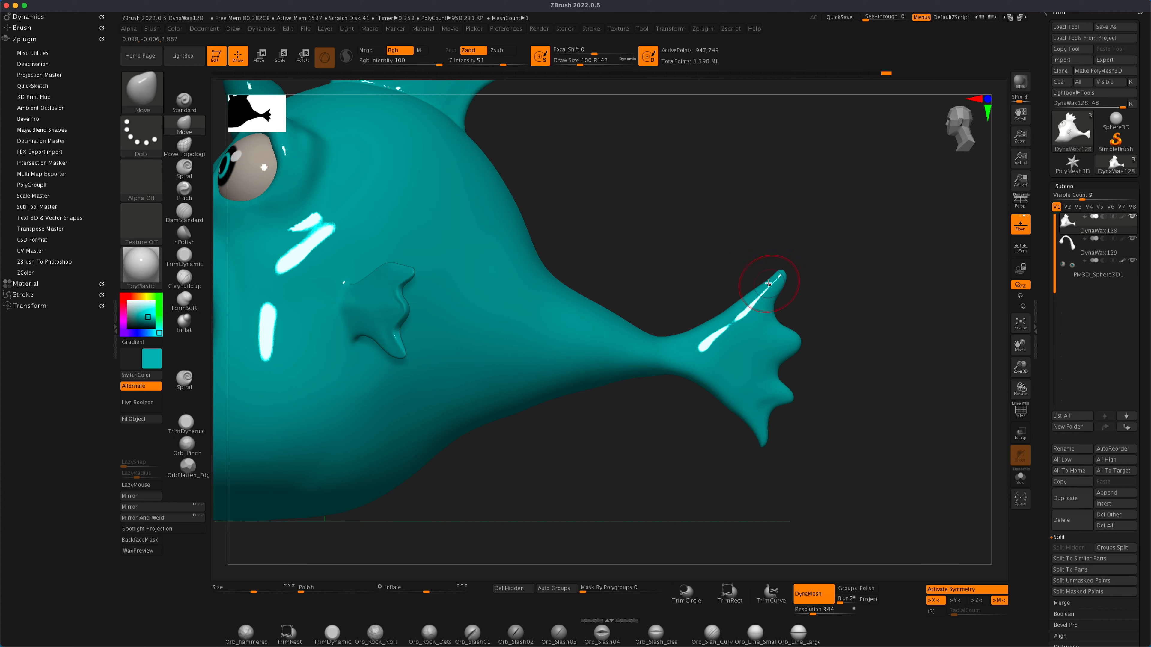
left_click_drag(768, 283, 774, 289)
mouse_move(845, 268)
left_mouse_down()
mouse_move(810, 272)
mouse_move(812, 346)
left_mouse_up()
Step: Refine the tail fin's pointed lobes with the DamStandard and Move brushes at a draw size of about 101
key("b")
key("d")
key("s")
key("b")
key("m")
key("v")
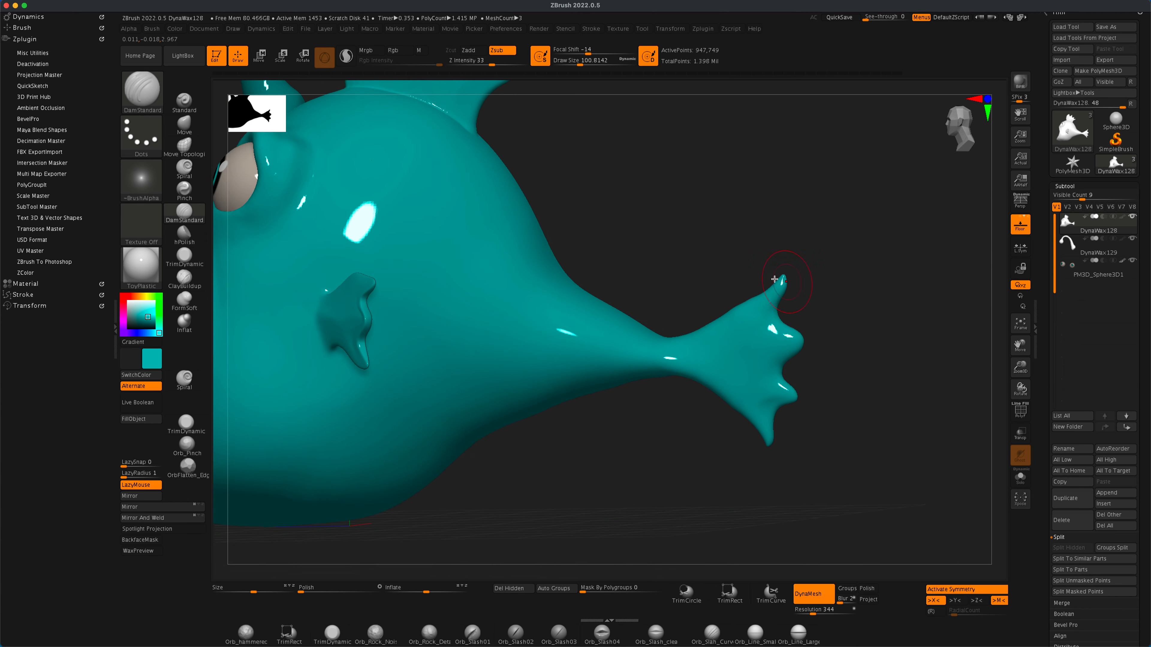
mouse_move(792, 391)
left_mouse_down()
mouse_move(825, 375)
mouse_move(896, 388)
mouse_move(878, 380)
mouse_move(864, 417)
mouse_move(874, 417)
left_mouse_up()
Step: Thicken the tail fin's edge with the Inflat brush at size about 87, smooth it, and remesh the body
left_click(185, 322)
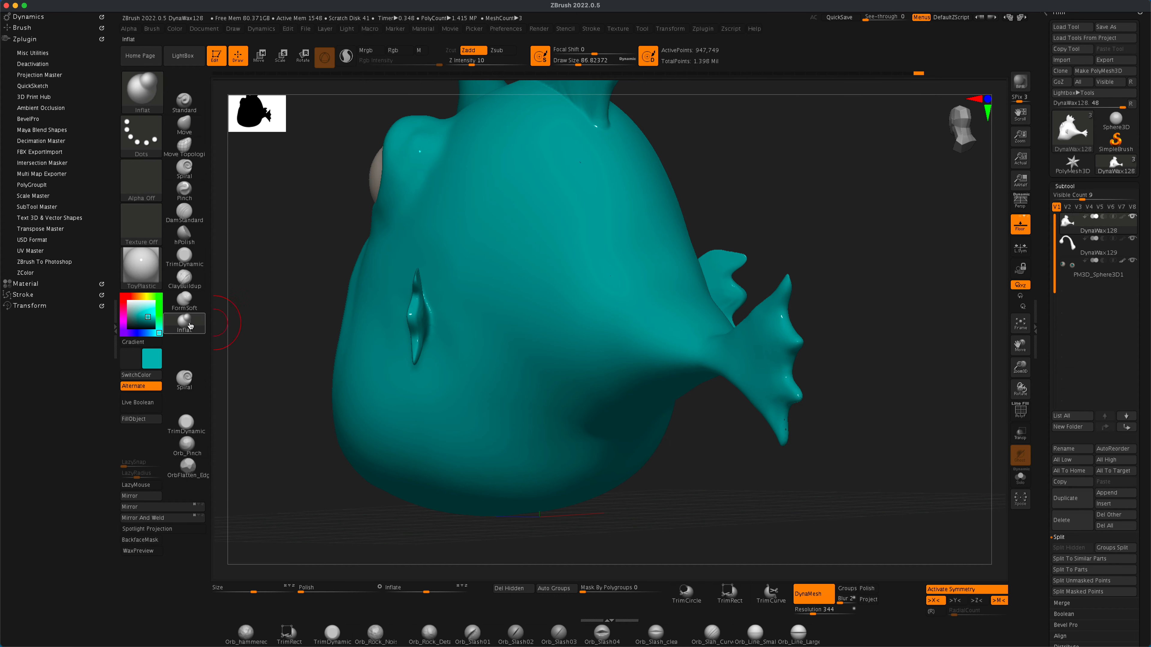
left_click_drag(780, 417, 788, 390)
mouse_move(889, 368)
left_mouse_down("ctrl")
mouse_move(854, 417)
mouse_move(774, 361)
left_mouse_up("ctrl")
left_click_drag(615, 396, 567, 435, "ctrl")
left_click_drag(781, 386, 779, 419, "shift")
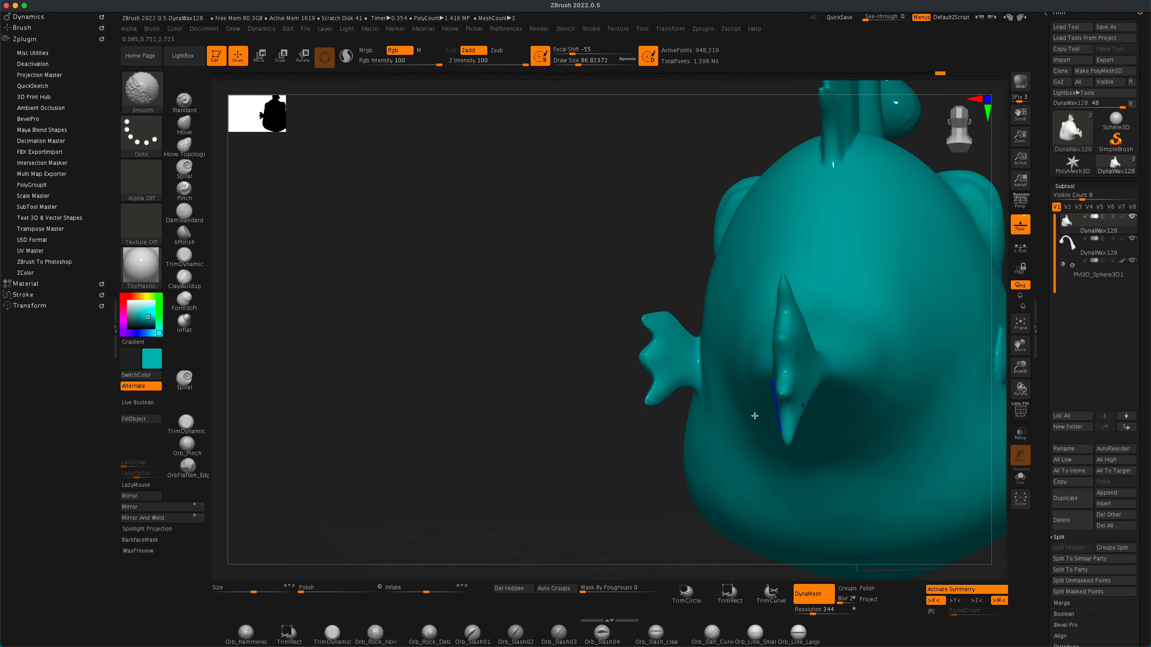
right_click_drag(753, 414, 706, 395)
left_click_drag(588, 389, 553, 433, "ctrl")
right_click_drag(763, 400, 502, 338)
Step: Touch up the tail fin's lobes with the Move brush at a draw size of about 101
key("b")
key("m")
key("v")
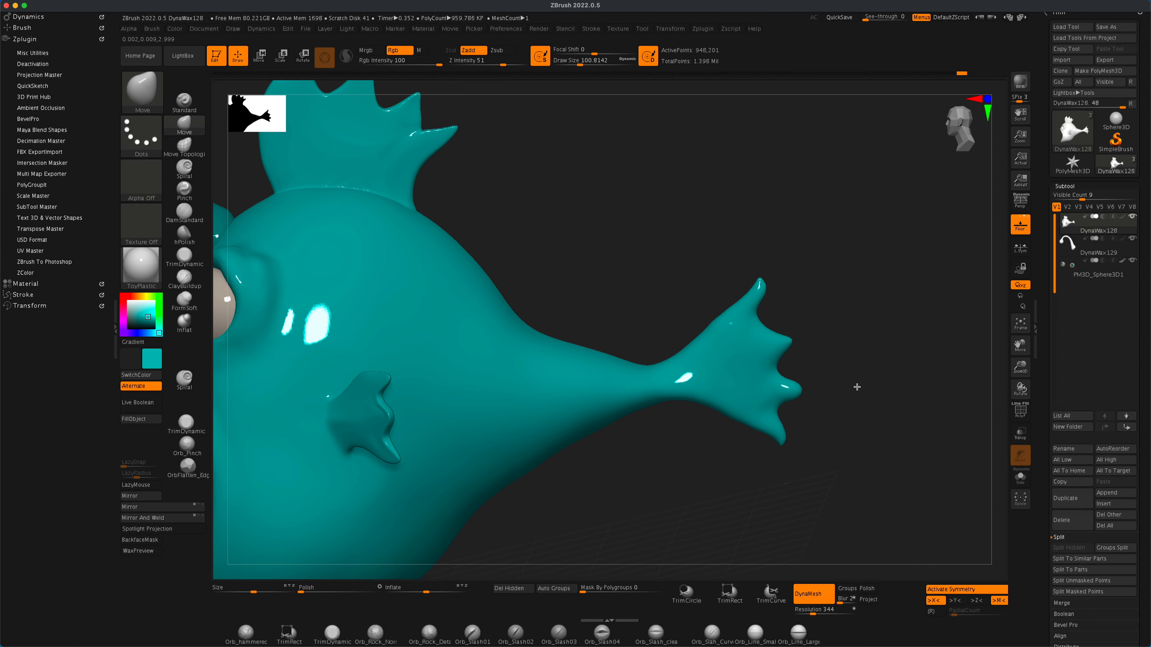
key("f")
mouse_move(851, 424)
right_mouse_down()
mouse_move(871, 437)
mouse_move(861, 424)
right_mouse_up()
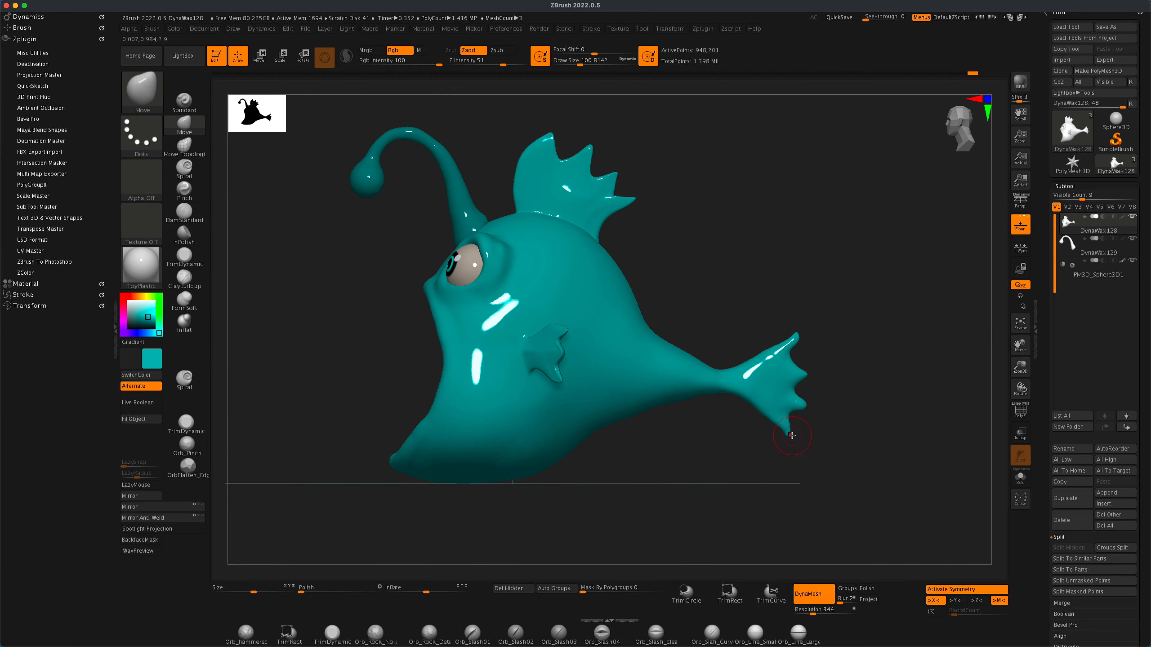
right_click_drag(790, 458, 963, 380)
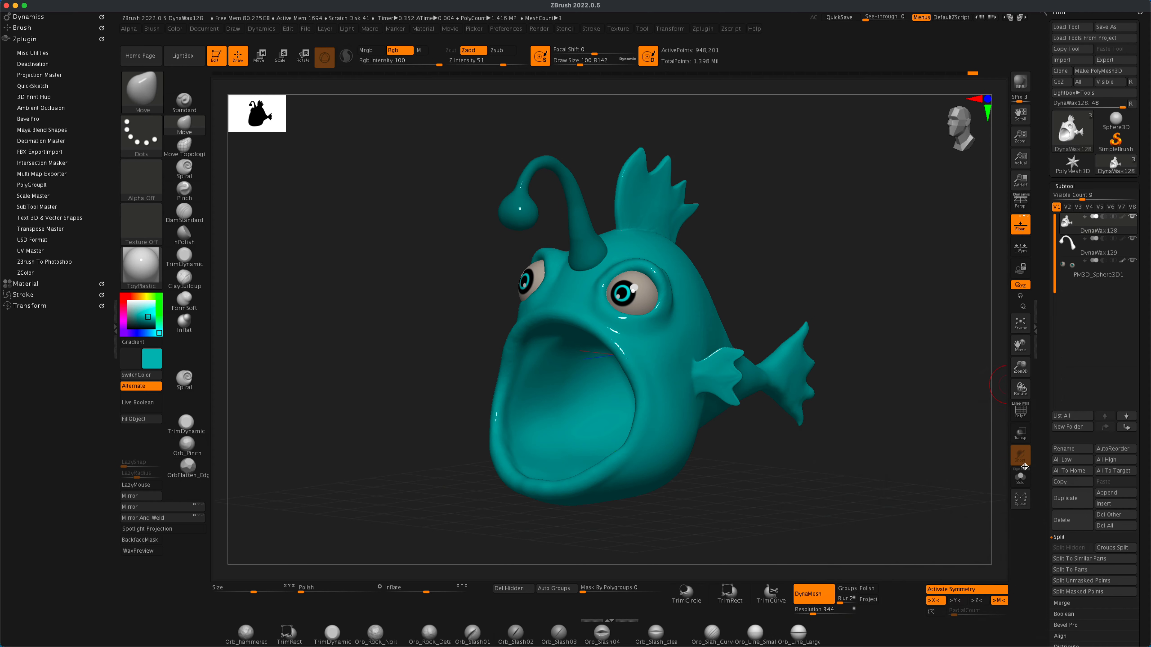
Step: Append a sphere as a new subtool, move it out in front of the mouth and flatten it
left_click(1106, 493)
left_click(808, 454)
left_click(1097, 290)
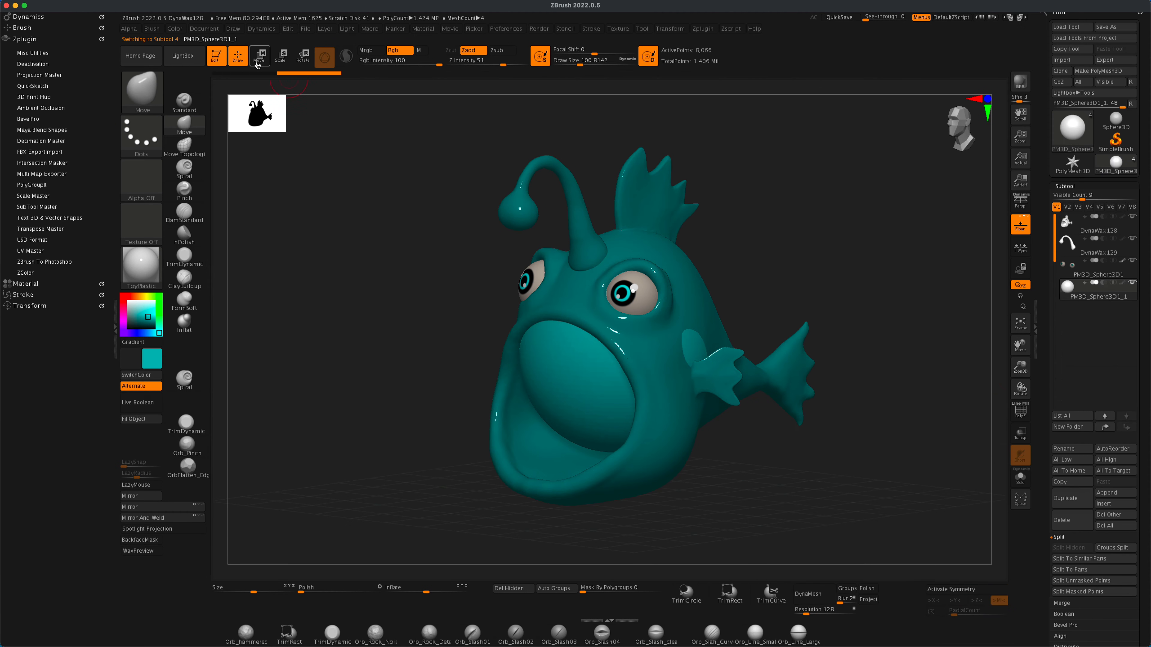
left_click(259, 57)
right_click_drag(472, 355, 393, 360)
left_click_drag(561, 358, 375, 358)
left_click_drag(428, 330, 427, 367)
right_click_drag(338, 453, 394, 480)
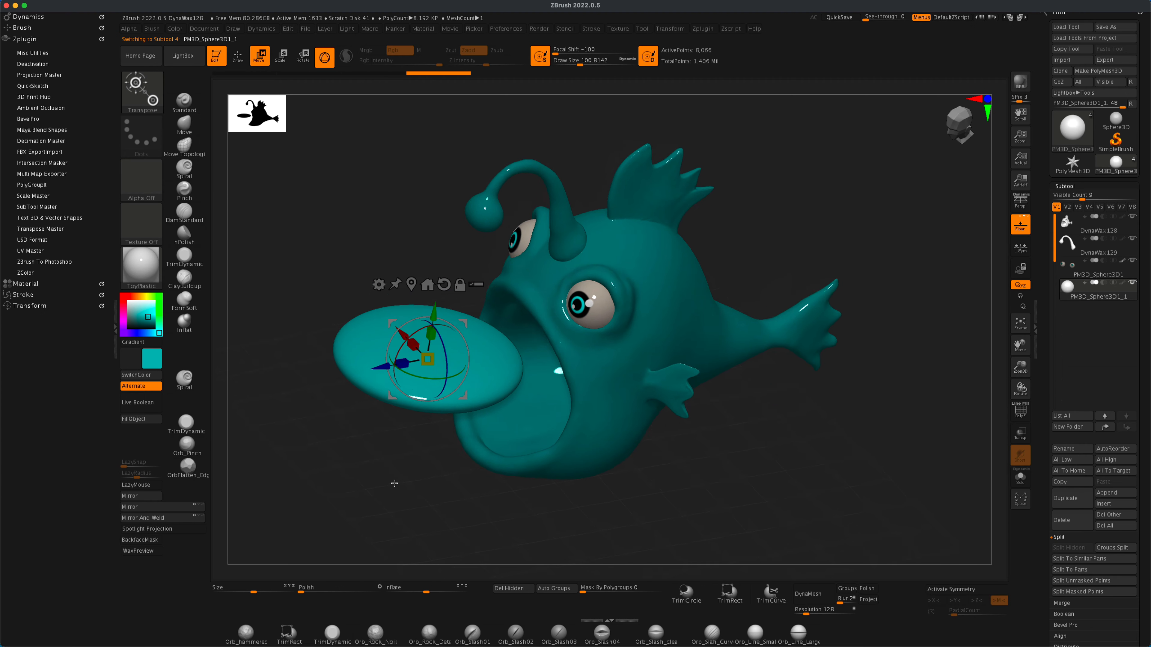
Step: Scale down and rotate the flattened sphere and place it inside the mouth as a tongue
mouse_move(414, 344)
left_mouse_down()
mouse_move(426, 364)
mouse_move(409, 363)
left_mouse_up()
right_click_drag(488, 315, 469, 323, "shift")
left_click_drag(468, 323, 631, 380)
right_click_drag(421, 385, 434, 388)
left_click_drag(410, 457, 392, 467)
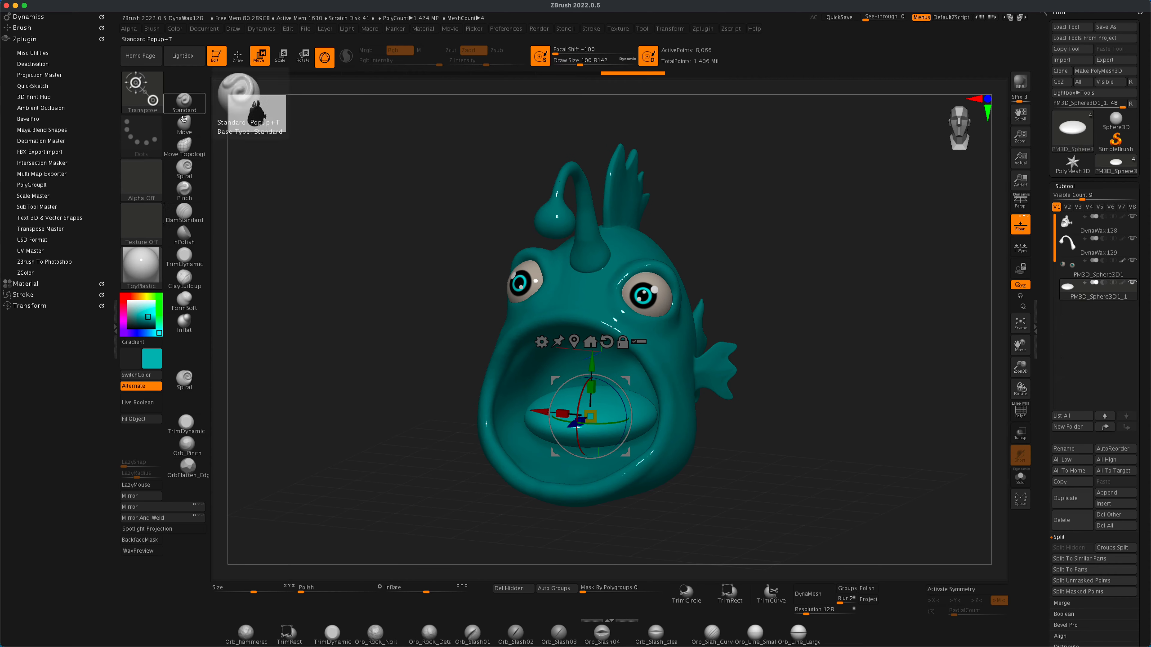
Step: Isolate the tongue and build up its two halves around a central groove with the Inflat brush at size about 202 and X symmetry
left_click(237, 55)
key("s")
left_click_drag(321, 347, 332, 346)
left_click_drag(786, 448, 734, 446)
key("alt+s")
left_click_drag(681, 400, 741, 413)
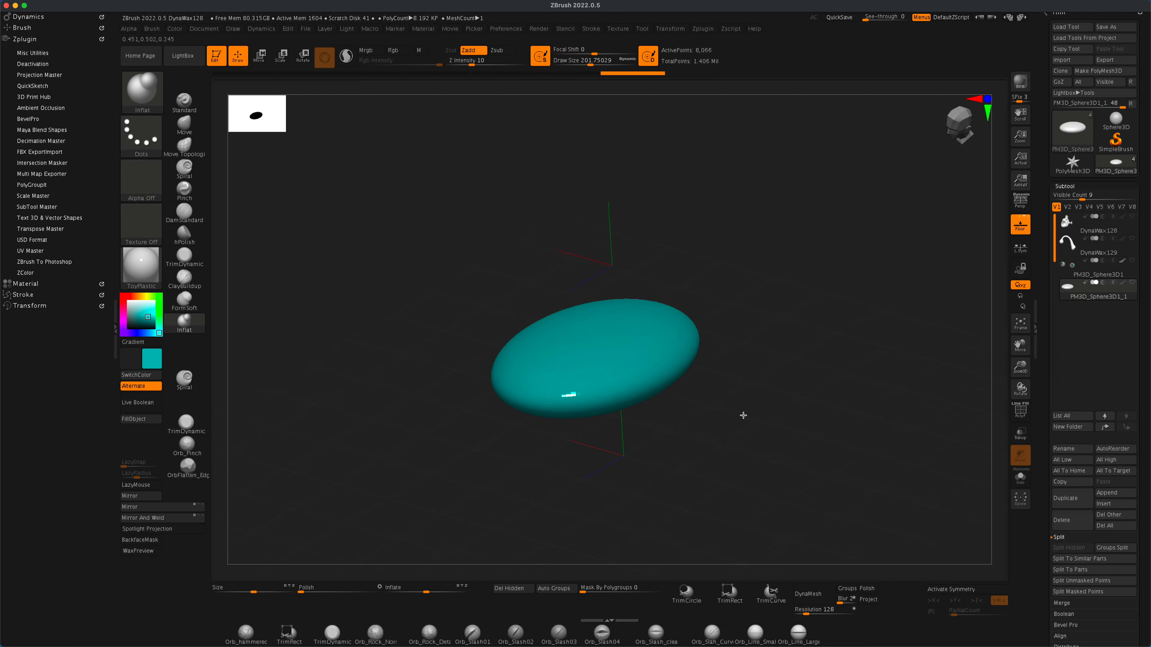
key("x")
mouse_move(607, 390)
left_mouse_down()
mouse_move(637, 365)
mouse_move(630, 349)
left_mouse_up()
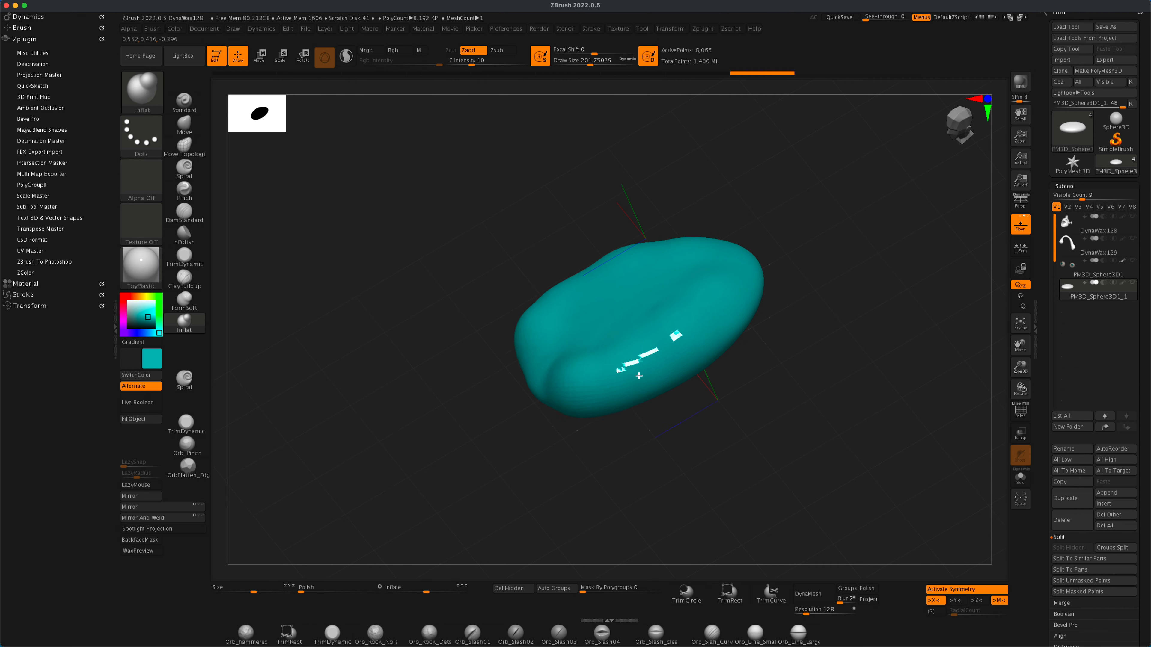
left_click_drag(646, 306, 610, 333)
left_click_drag(480, 408, 498, 376)
left_click_drag(578, 380, 630, 327)
left_click_drag(467, 344, 448, 363)
left_click_drag(590, 329, 644, 294)
left_click_drag(430, 290, 363, 226)
Step: Bend the tongue into an arch with the Move brush at size about 585, then refine and smooth it at about 212
left_click(185, 126)
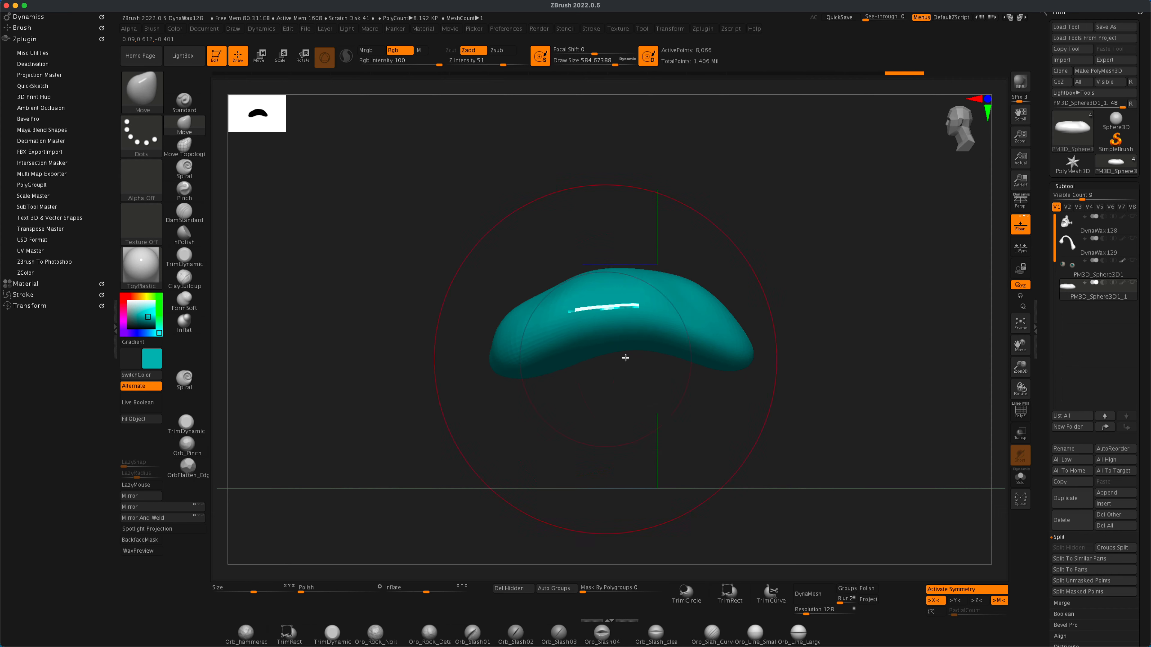
left_click_drag(378, 291, 428, 319)
key("s")
left_click_drag(428, 318, 404, 318)
left_click_drag(535, 337, 550, 352, "shift")
left_click_drag(798, 376, 838, 399)
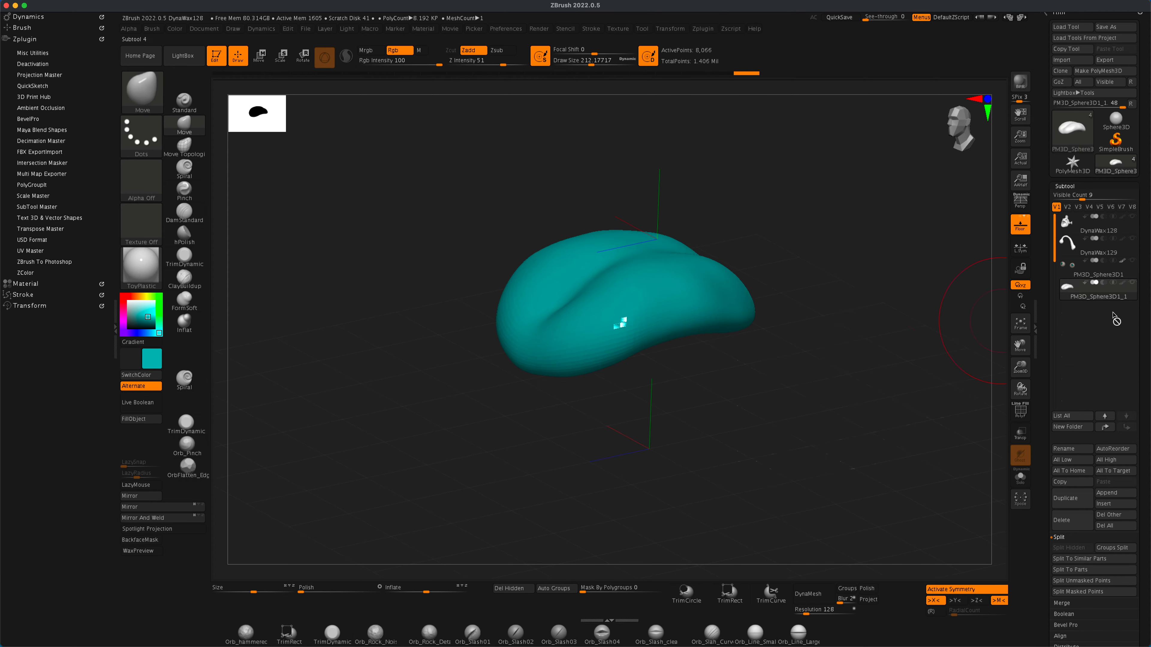
Step: Show all subtools again and lower the tongue onto the floor of the mouth
left_click(1132, 282, "shift")
left_click_drag(934, 386, 856, 412)
key("w")
left_click_drag(588, 325, 586, 354)
left_click_drag(583, 402, 602, 408)
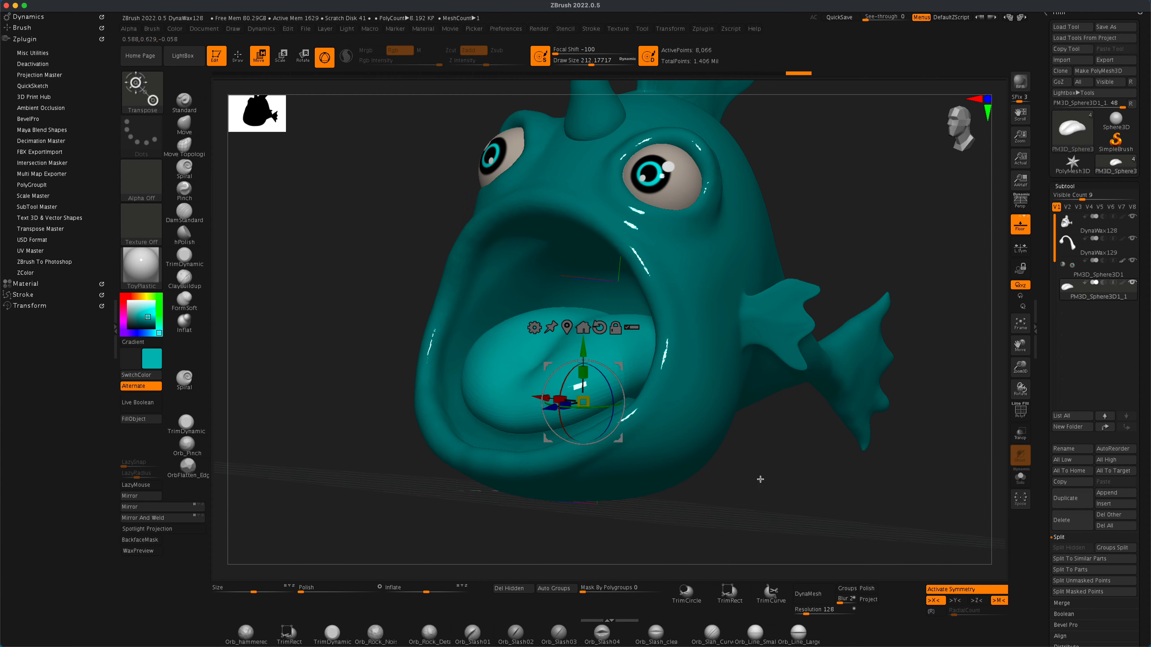
mouse_move(759, 479)
left_mouse_down()
mouse_move(760, 492)
mouse_move(811, 501)
left_mouse_up()
Step: Pull in the tongue's sides with the Move brush at sizes of about 430 and 257, and DynaMesh it at resolution 488
key("q")
key("s")
left_click_drag(321, 287, 353, 287)
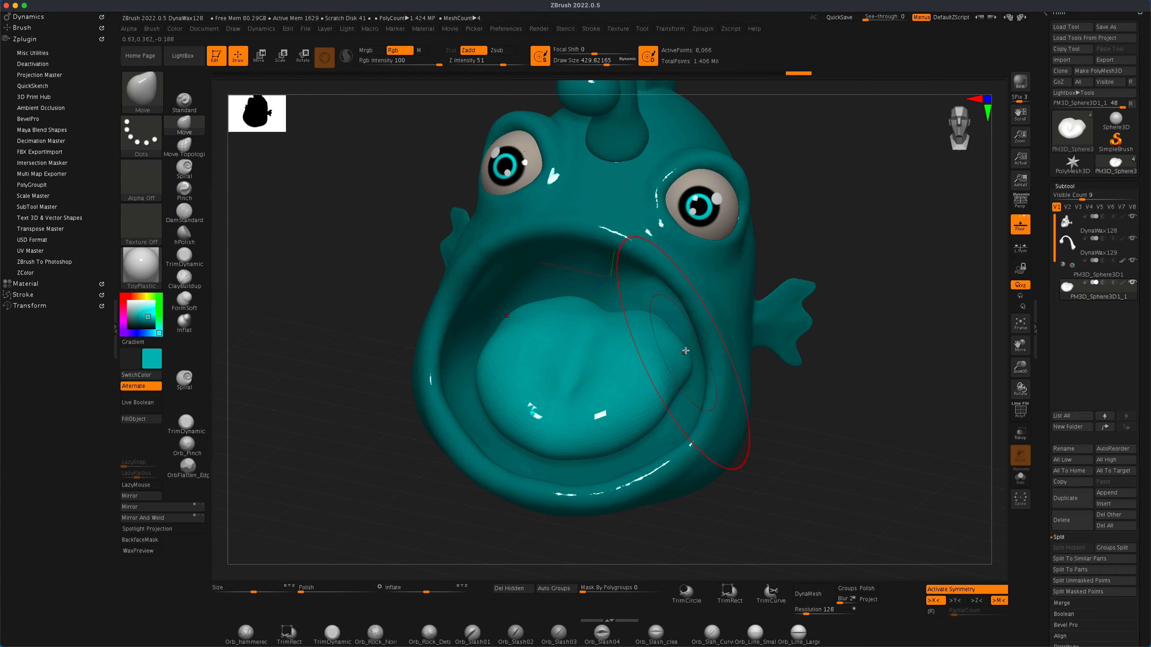
left_click_drag(685, 350, 644, 323)
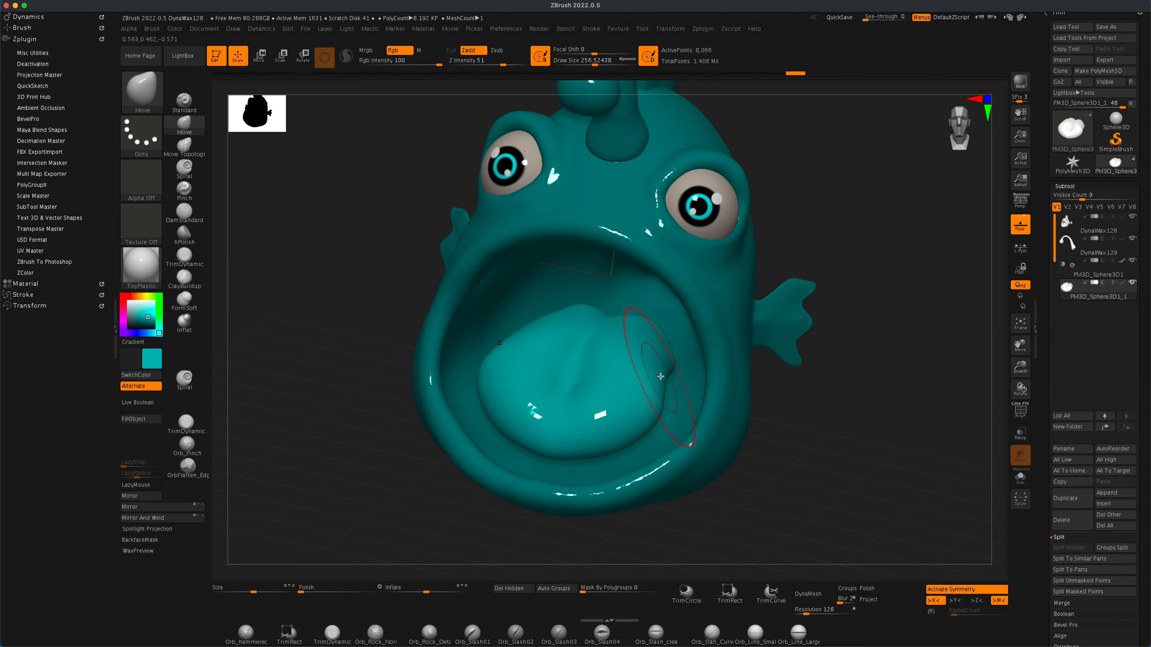
mouse_move(645, 371)
right_mouse_down()
mouse_move(705, 366)
mouse_move(608, 325)
right_mouse_up()
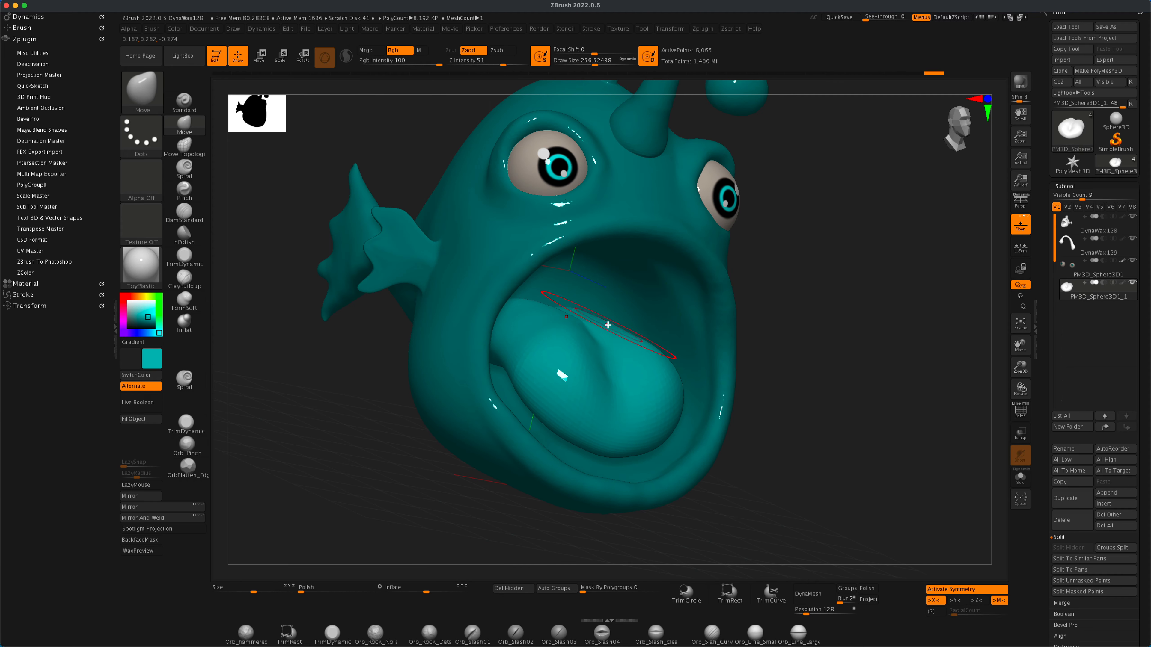
mouse_move(783, 355)
right_mouse_down()
mouse_move(840, 391)
mouse_move(830, 380)
right_mouse_up()
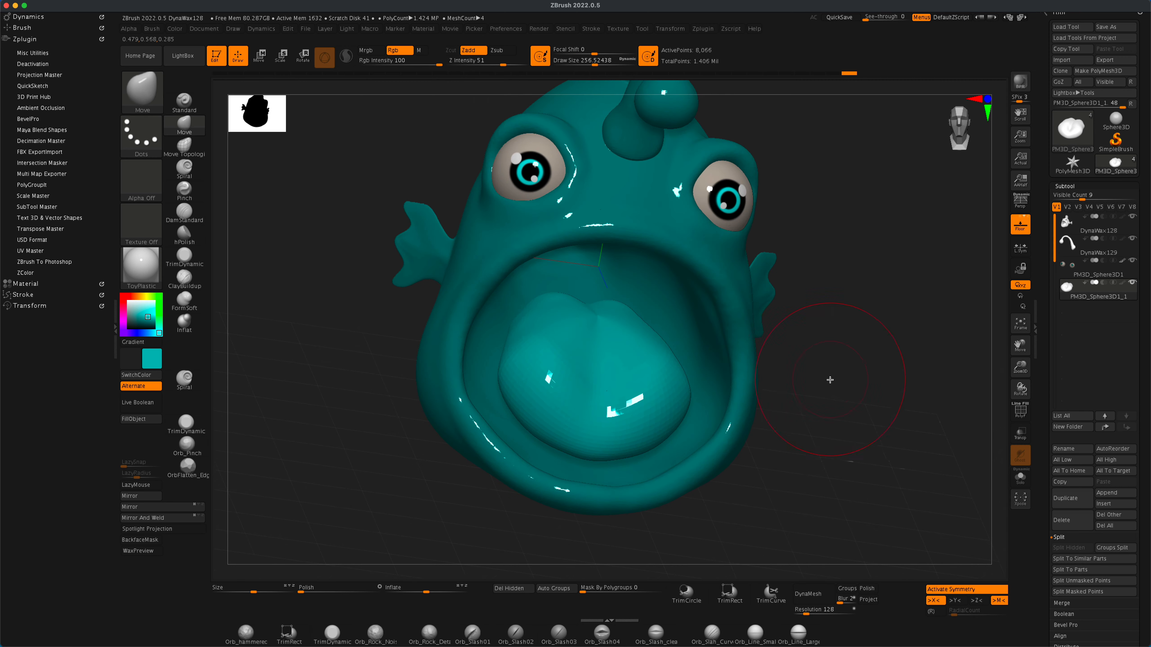
left_click(808, 594)
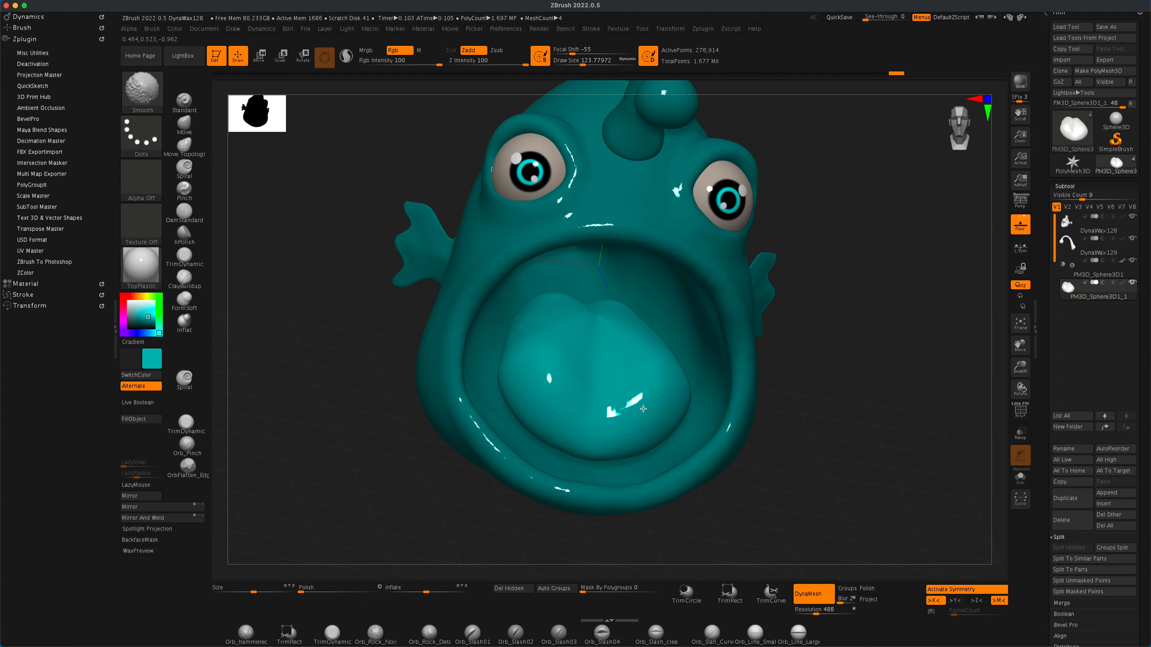
right_click_drag(559, 315, 829, 403)
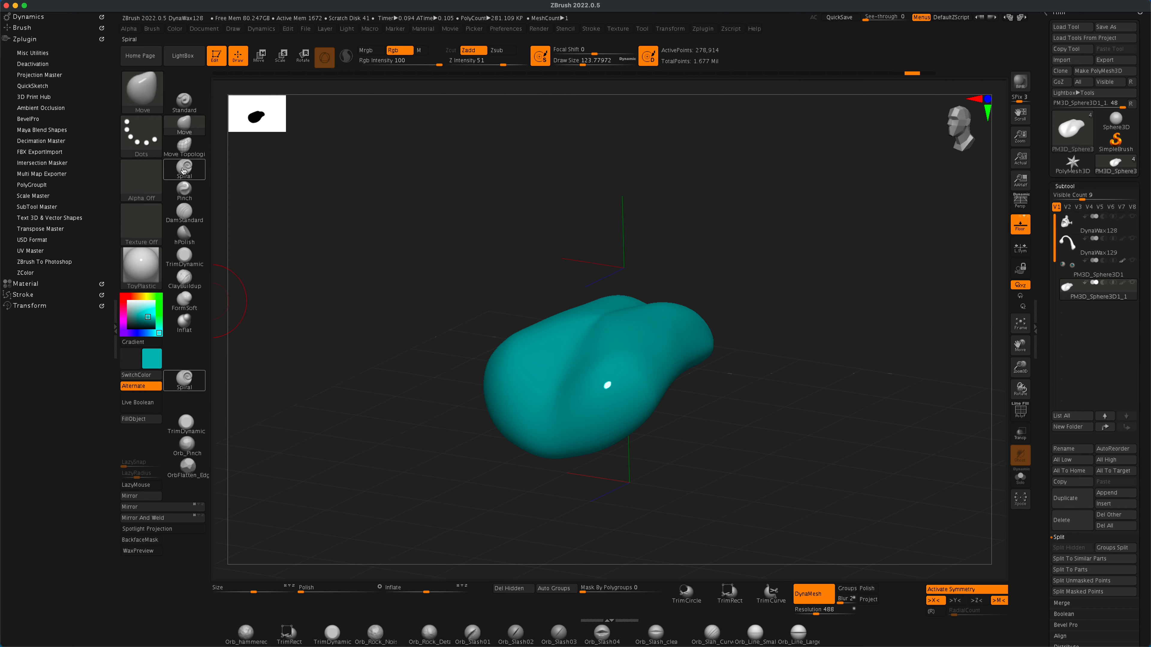
Step: Isolate the tongue, carve a groove along its centre with the DamStandard brush at size about 101, and smooth the groove
left_click(206, 217)
right_click_drag(798, 282, 803, 339)
right_click_drag(838, 258, 770, 263)
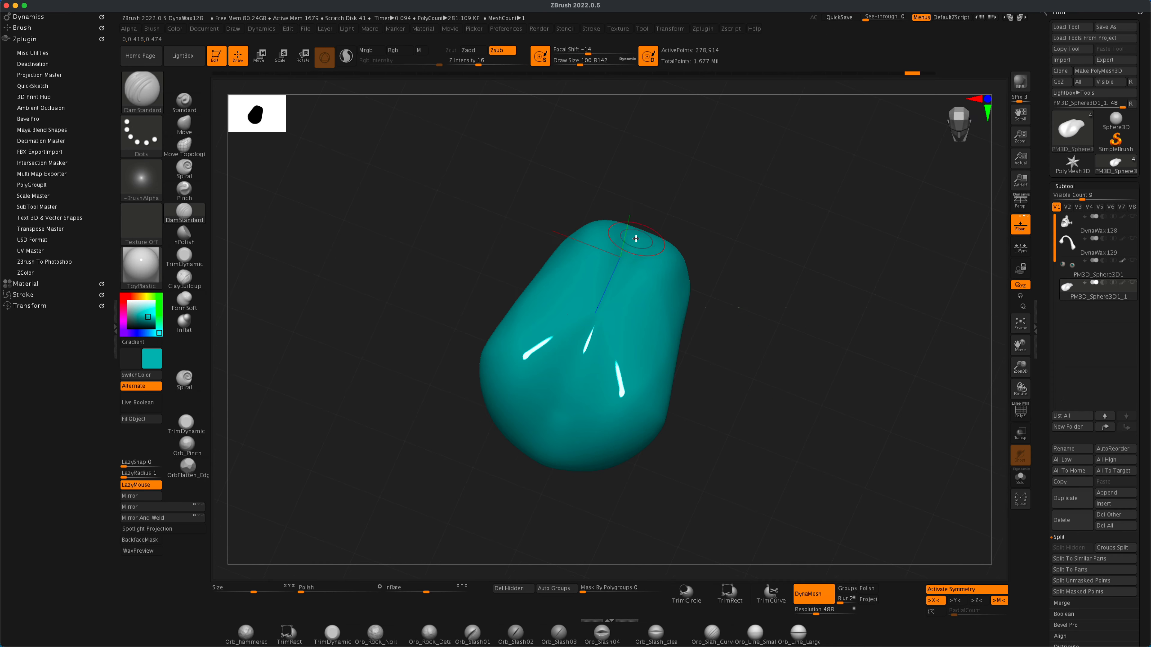
mouse_move(623, 233)
left_mouse_down()
mouse_move(552, 442)
mouse_move(562, 417)
left_mouse_up()
right_click_drag(729, 319, 679, 319)
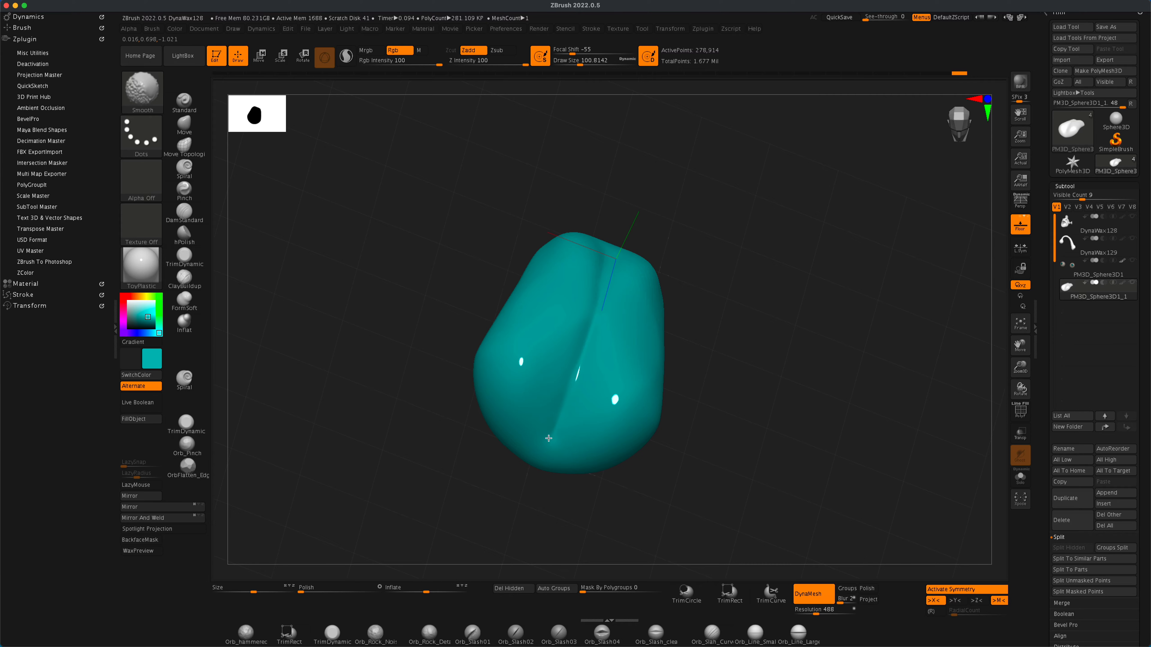
left_click_drag(548, 439, 593, 264, "shift")
right_click_drag(743, 354, 766, 302)
right_click_drag(765, 390, 747, 333)
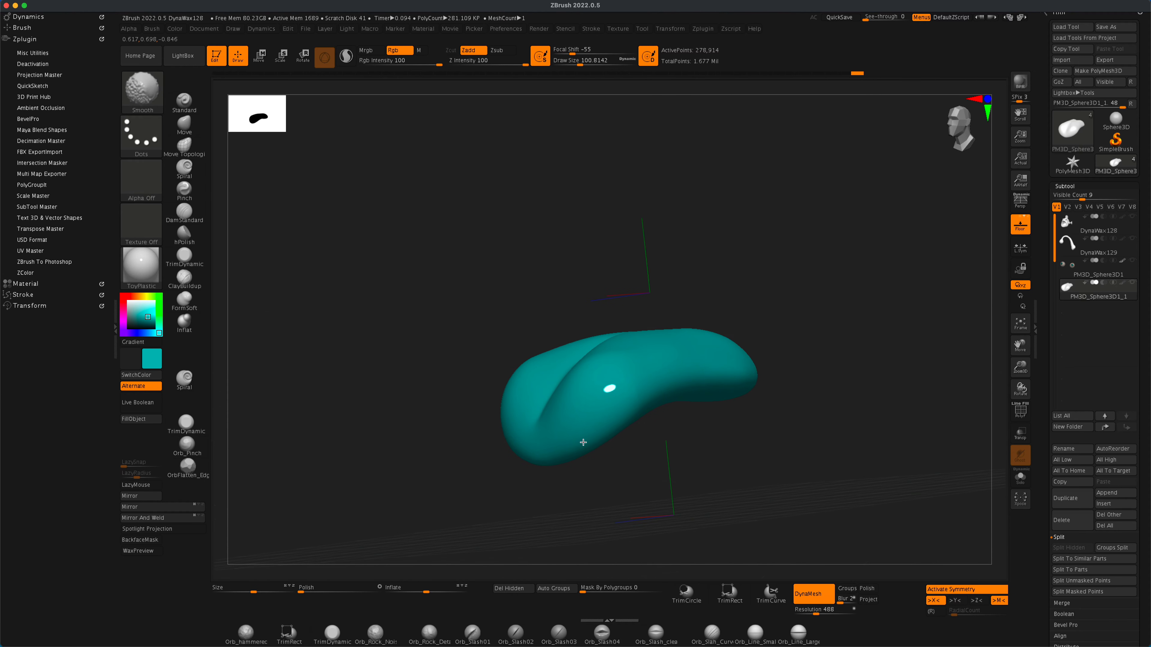
Step: Turn on perspective and reshape the tongue's rear with the Move brush at size about 318 while the other parts are shown transparent
right_click_drag(822, 362, 611, 414)
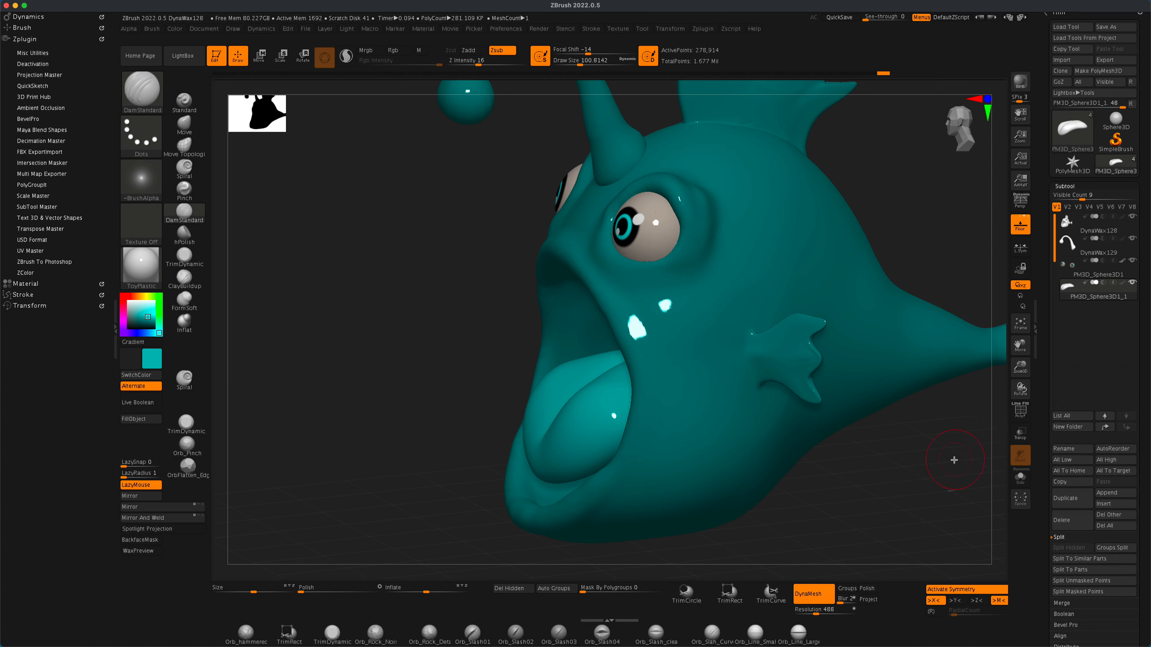
key("f")
mouse_move(703, 416)
right_mouse_down()
mouse_move(896, 326)
mouse_move(768, 421)
mouse_move(858, 434)
mouse_move(784, 436)
mouse_move(965, 433)
right_mouse_up()
key("p")
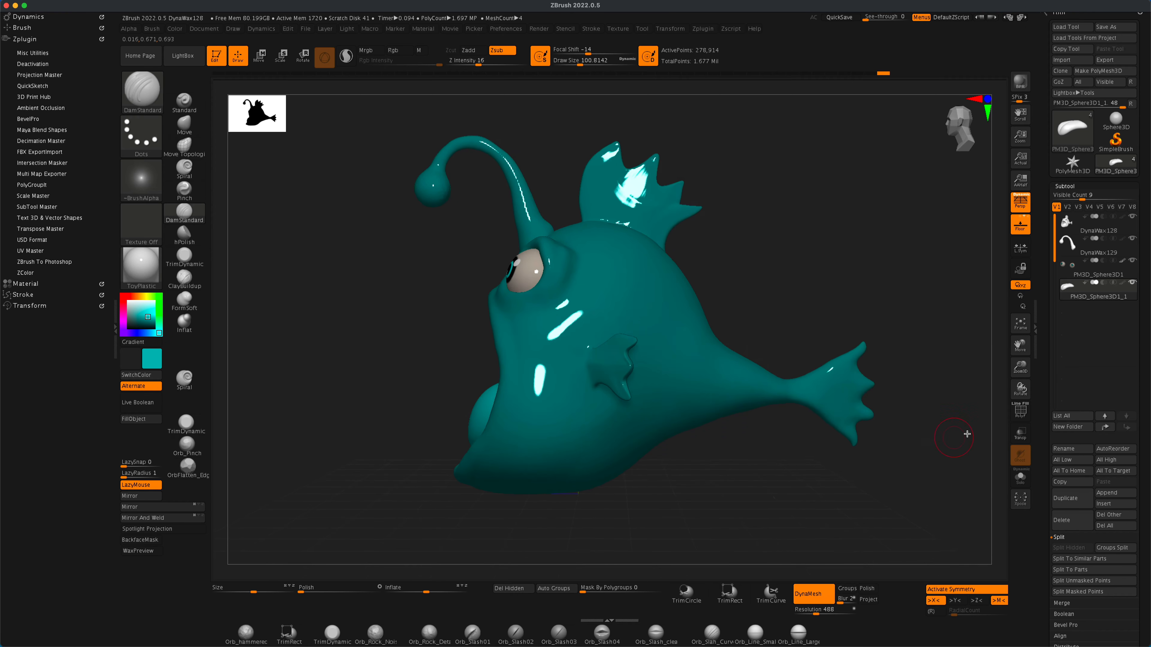
left_click(1020, 434)
key("b")
key("m")
key("v")
key("s")
left_click_drag(343, 320, 346, 321)
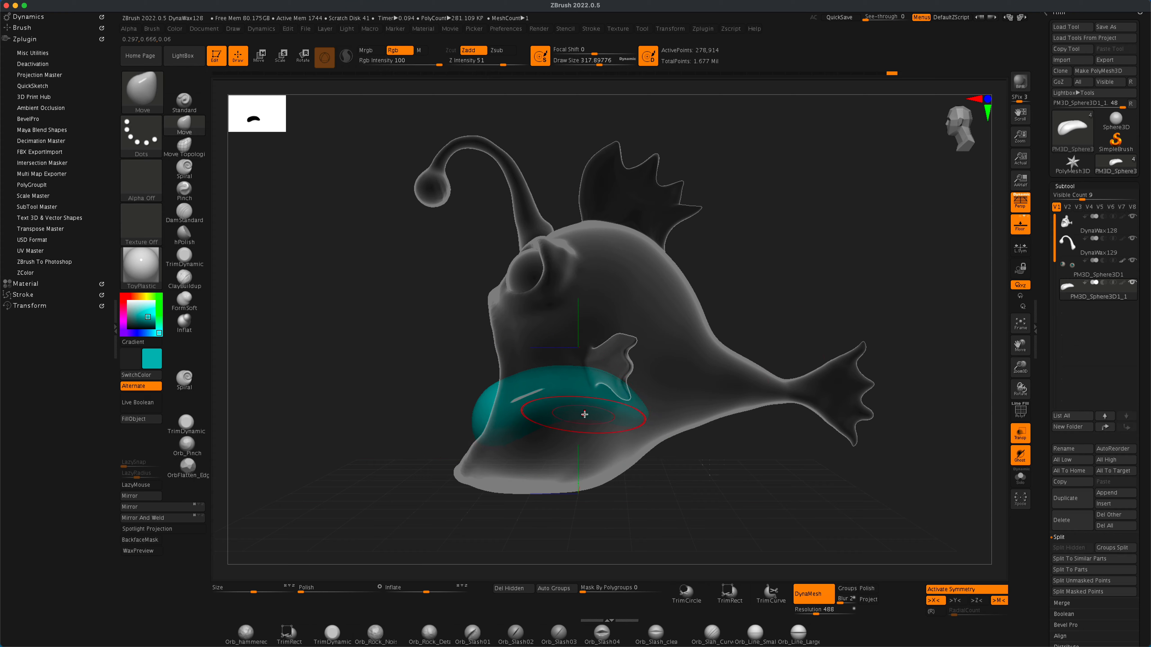
left_click(1020, 434)
Step: Append another sphere as a new subtool and select it
right_click_drag(797, 493, 832, 470)
key("p")
key("p")
mouse_move(786, 411)
right_mouse_down()
mouse_move(809, 433)
mouse_move(838, 417)
mouse_move(816, 446)
right_mouse_up()
left_click(1107, 494)
left_click(805, 451)
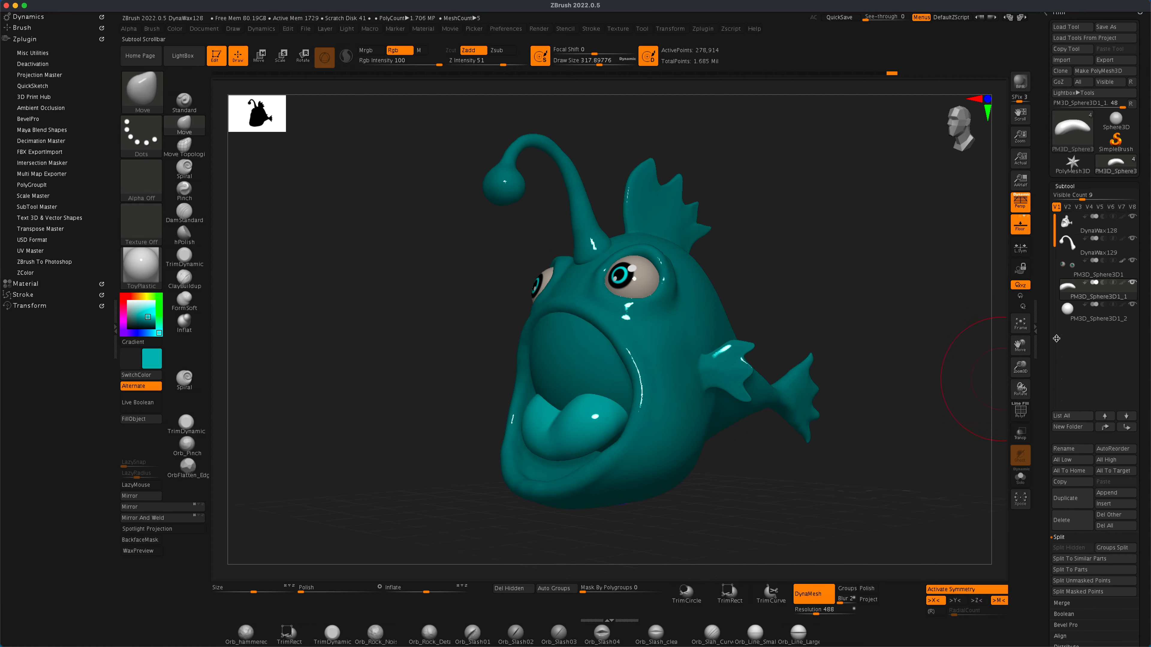
left_click(1068, 313)
right_click_drag(947, 474, 976, 369)
Step: Colour the tongue dark red, using the Standard brush with only RGB enabled
left_click(1067, 288)
left_click(150, 309)
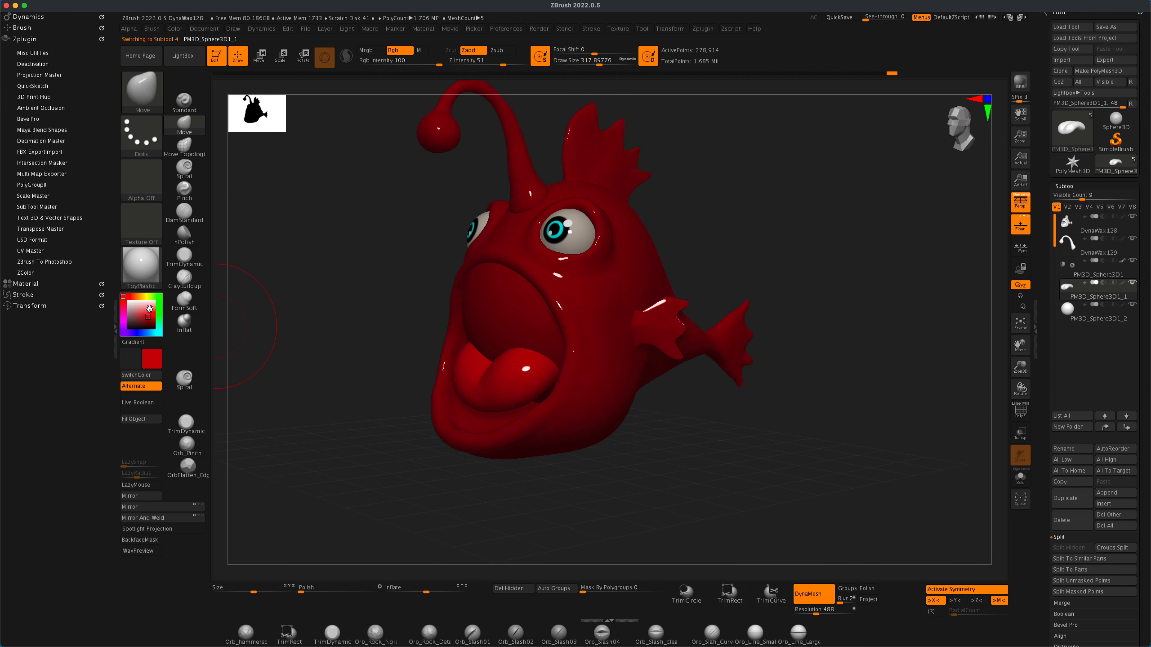
left_click(184, 100)
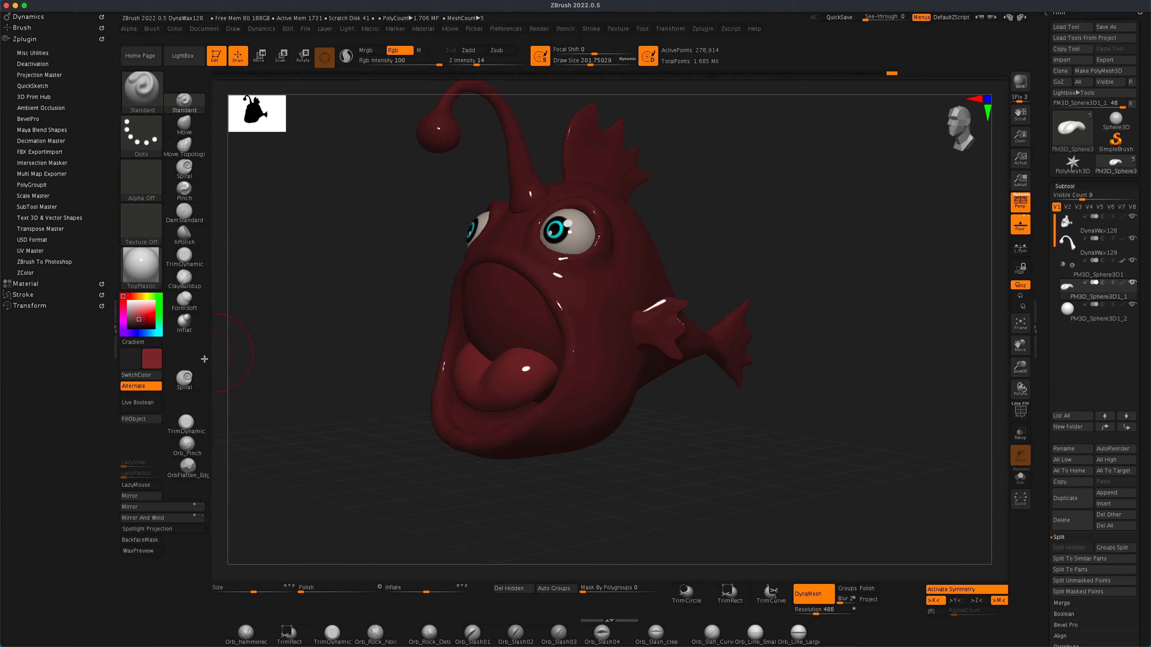
Step: Fill the new sphere with off-white and set the body's colour to a darker teal
left_click(1067, 313)
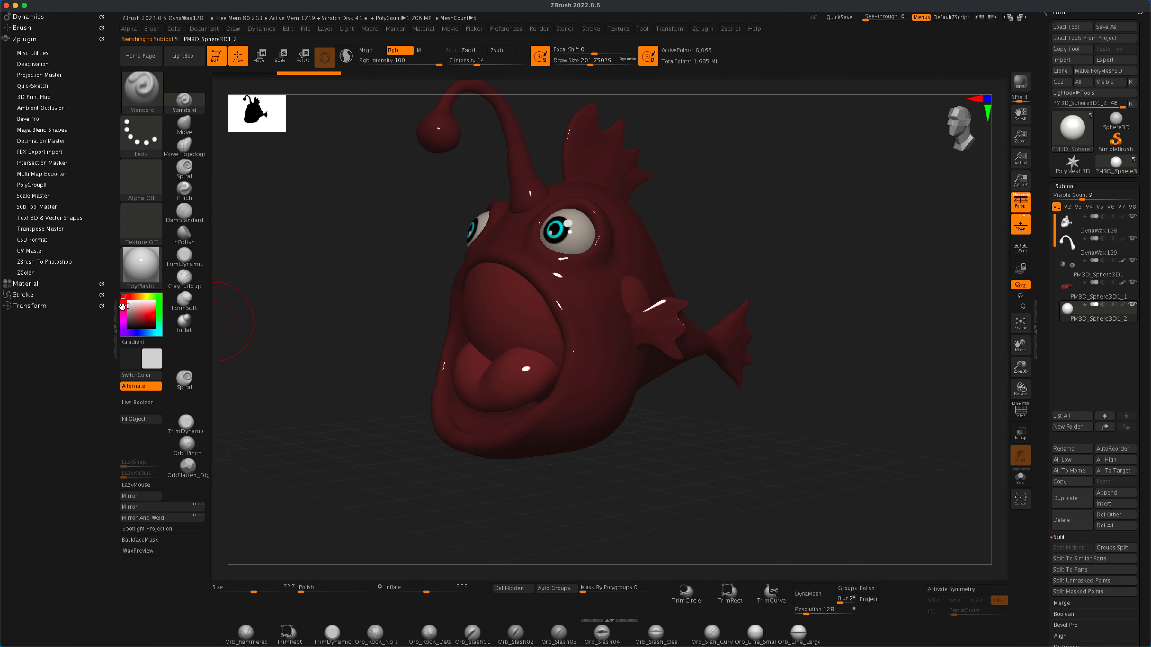
left_click_drag(123, 307, 148, 321)
left_click(141, 419)
left_click(1087, 224)
left_click(158, 333)
Step: Move the white sphere in front of the mouth, shrink and stretch it into an egg, and slice off its lower part
left_click(1079, 313)
left_click(260, 56)
left_click_drag(385, 191, 290, 193)
mouse_move(594, 273)
left_mouse_down()
mouse_move(454, 300)
mouse_move(351, 371)
mouse_move(369, 339)
left_mouse_up()
key("ctrl+shift")
key("q")
key("w")
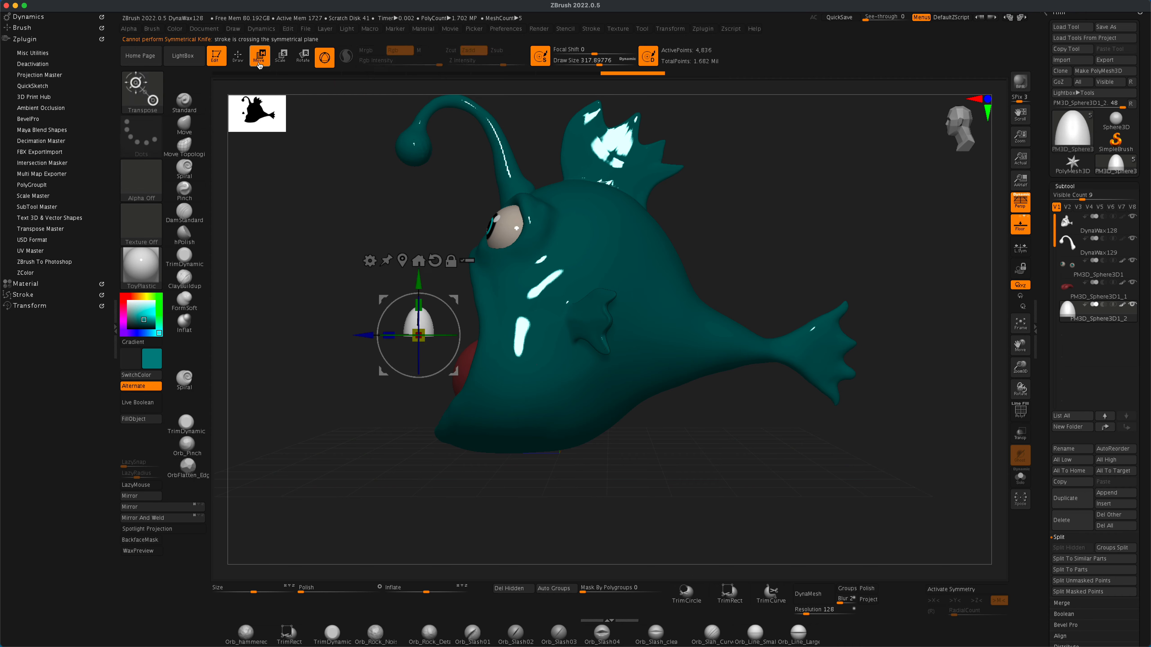
Step: Place the tooth on one side of the lower lip, tilt it, and DynaMesh it at resolution 128
left_click_drag(459, 298, 491, 372)
left_click_drag(535, 480, 675, 516)
left_click_drag(488, 373, 578, 362)
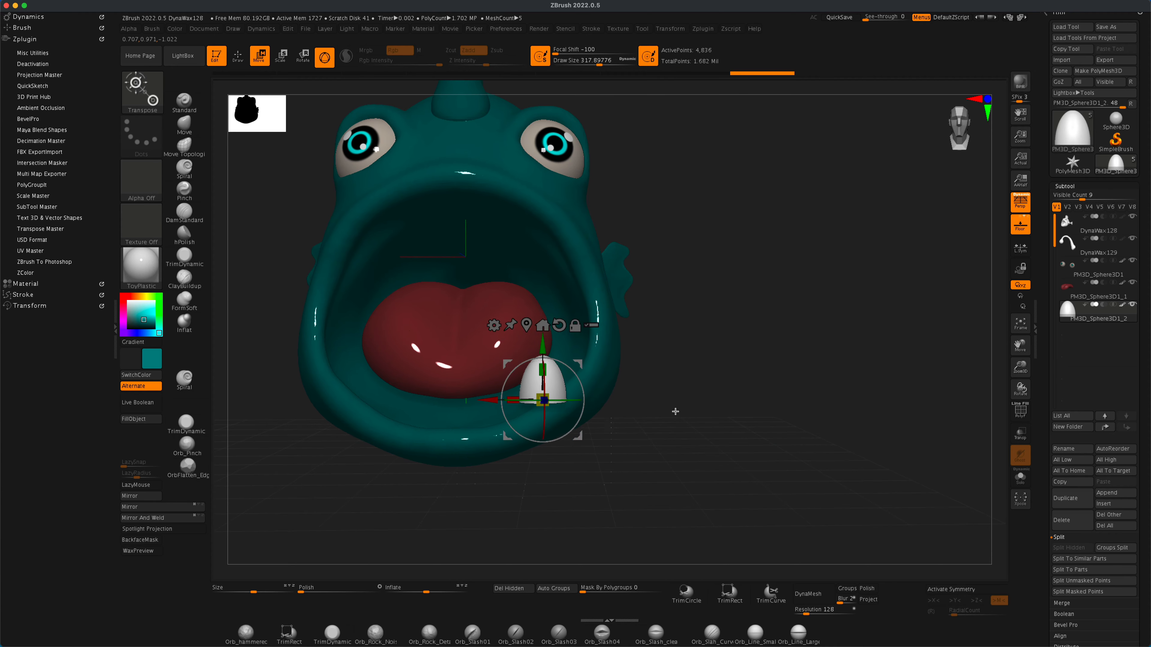
left_click_drag(675, 411, 566, 403)
key("q")
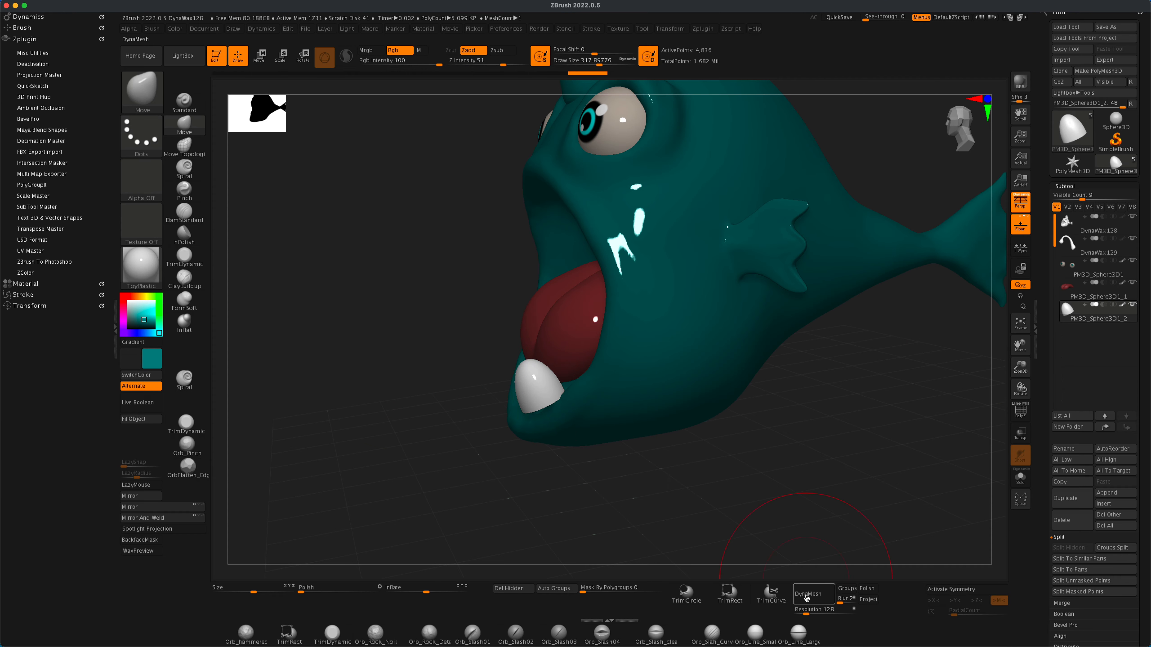
left_click_drag(395, 386, 675, 398)
left_click_drag(518, 393, 585, 383)
Step: Rotate and reposition the tooth so it sits along the inner edge of the lower lip
left_click(259, 56)
left_click_drag(403, 419, 562, 428)
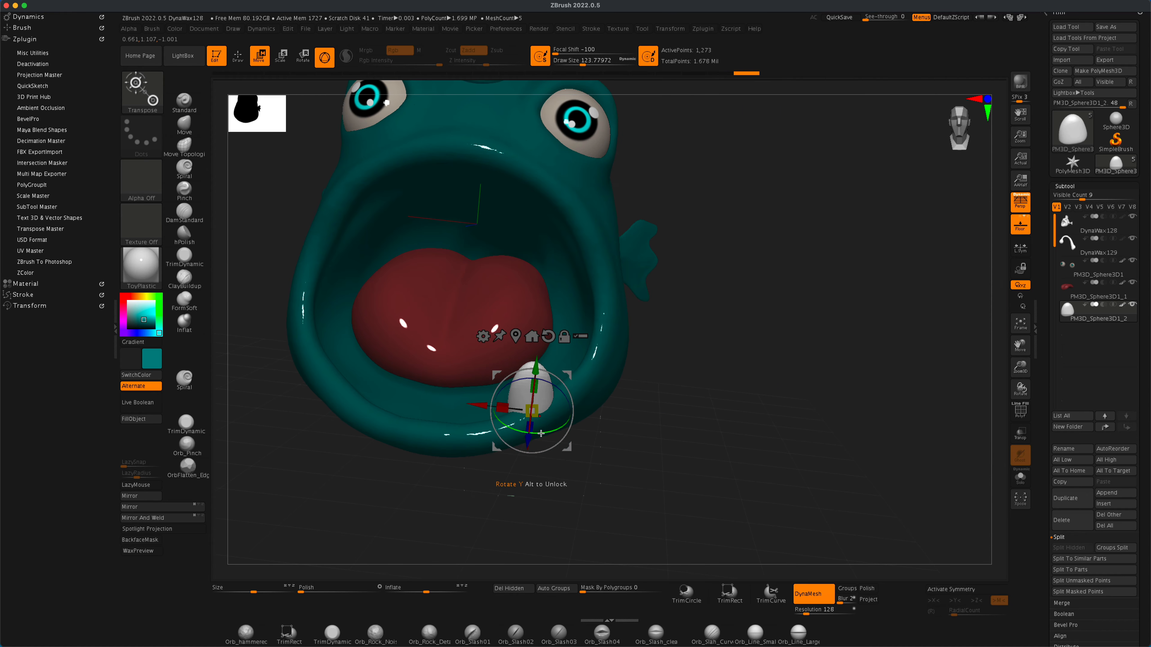
left_click_drag(670, 385, 684, 362)
left_click_drag(572, 353, 572, 351)
left_click_drag(634, 390, 722, 401)
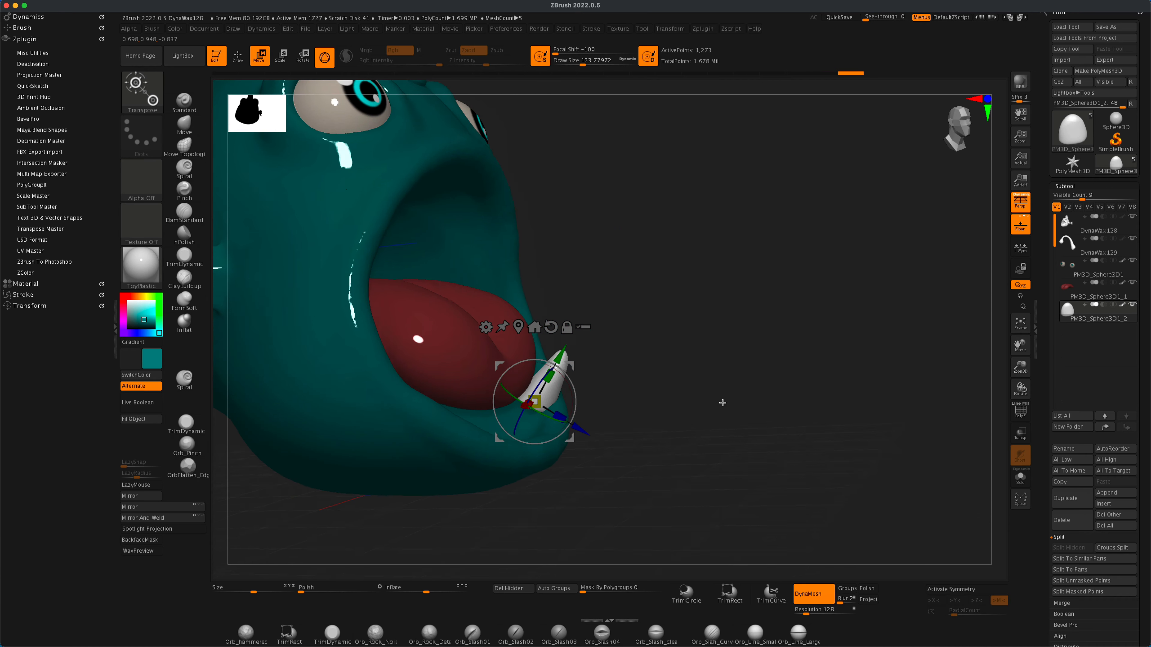
left_click_drag(572, 362, 563, 379)
left_click_drag(721, 395, 588, 386)
left_click_drag(562, 423, 553, 435)
left_click_drag(643, 390, 747, 395)
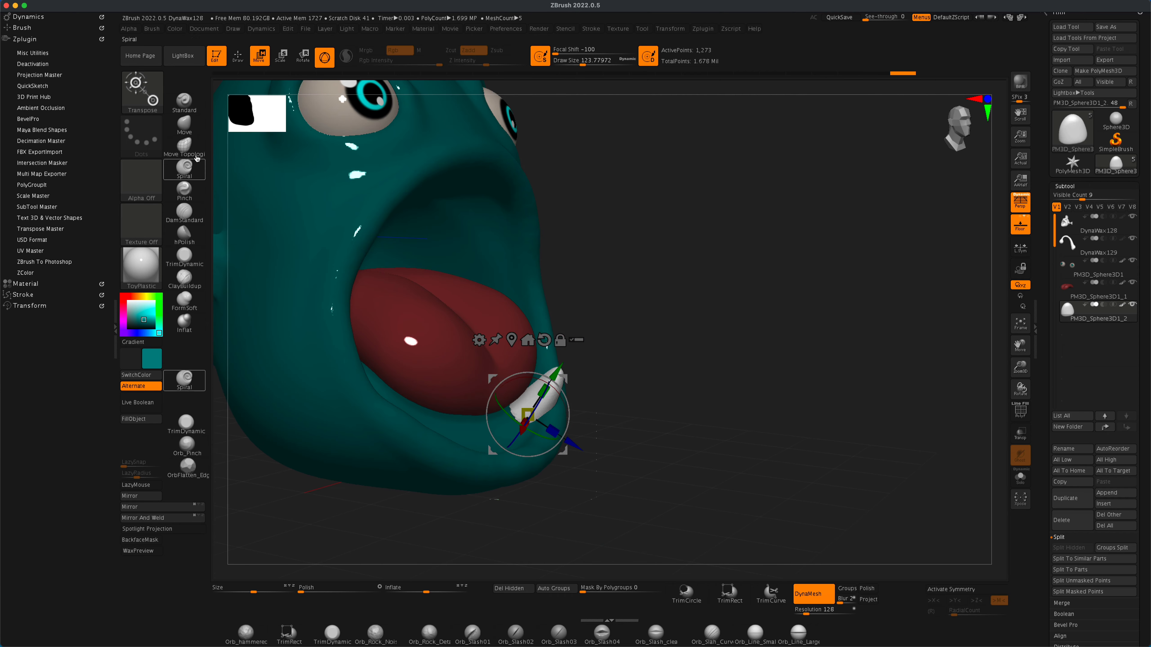
Step: Shape the tooth into a slanted cone with its base drawn down into the lip, using the Move brush at size about 124
left_click(184, 124)
left_click_drag(535, 407, 521, 414)
left_click_drag(657, 398, 721, 401)
left_click_drag(515, 415, 510, 417)
mouse_move(641, 401)
left_mouse_down()
mouse_move(596, 398)
mouse_move(620, 400)
left_mouse_up()
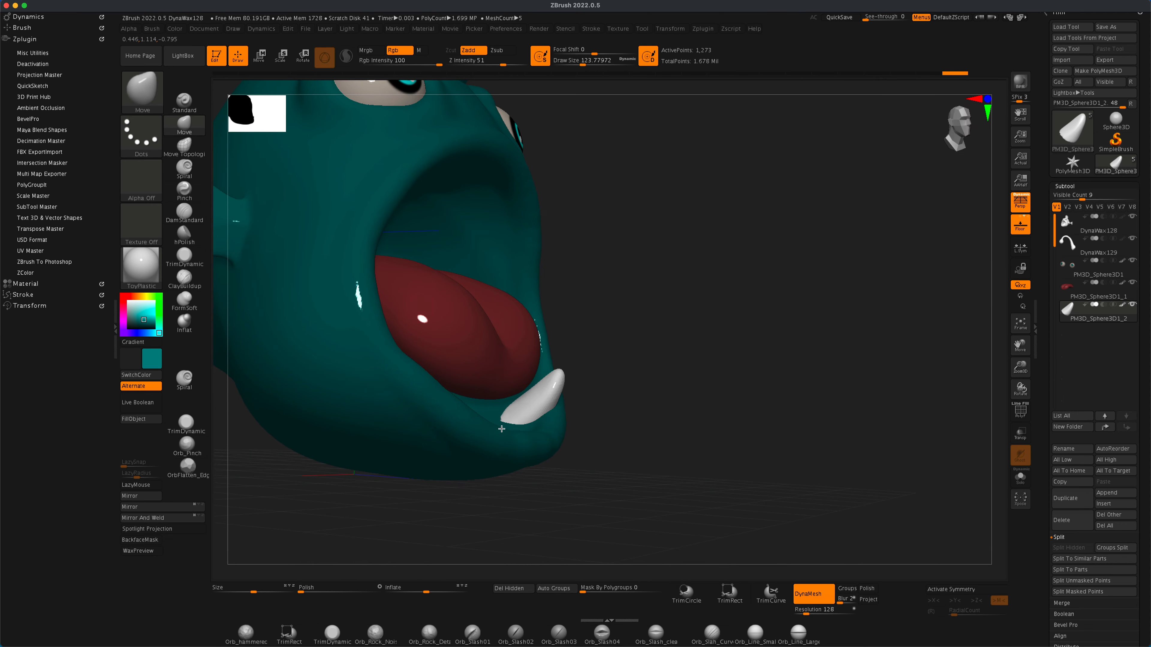
left_click_drag(511, 416, 503, 419)
left_click_drag(634, 411, 521, 415)
left_click_drag(720, 429, 849, 419)
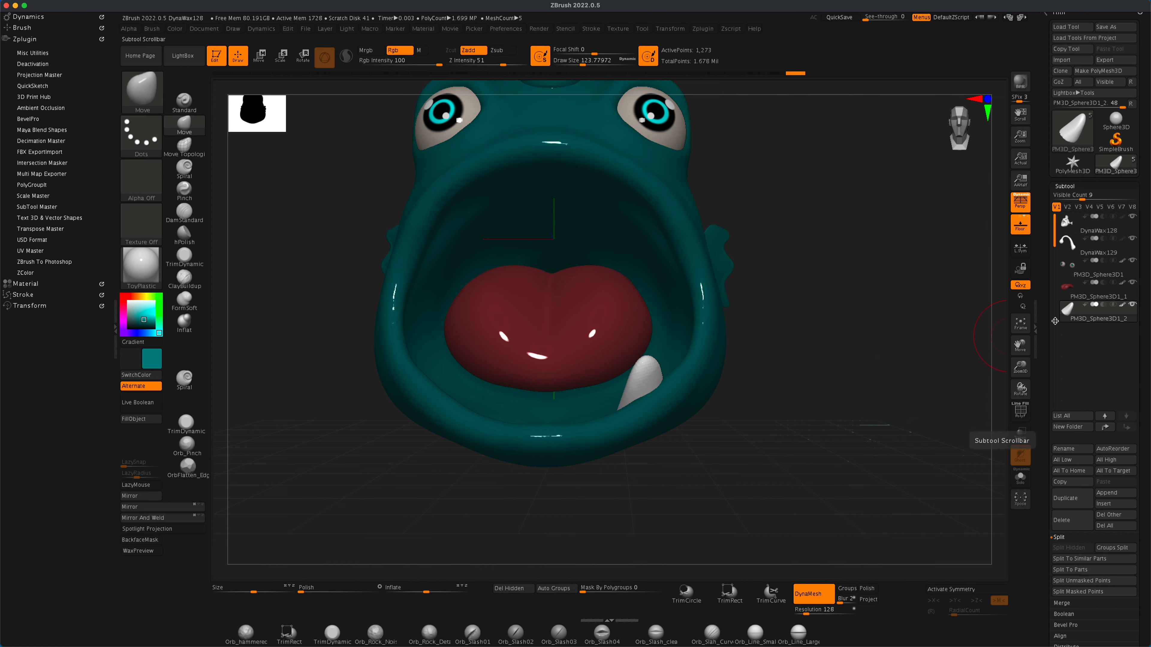
Step: Mirror and weld the tooth onto the opposite side of the lower lip, and split the two teeth into separate visible subtools
left_click(167, 519)
left_click_drag(371, 448, 390, 450)
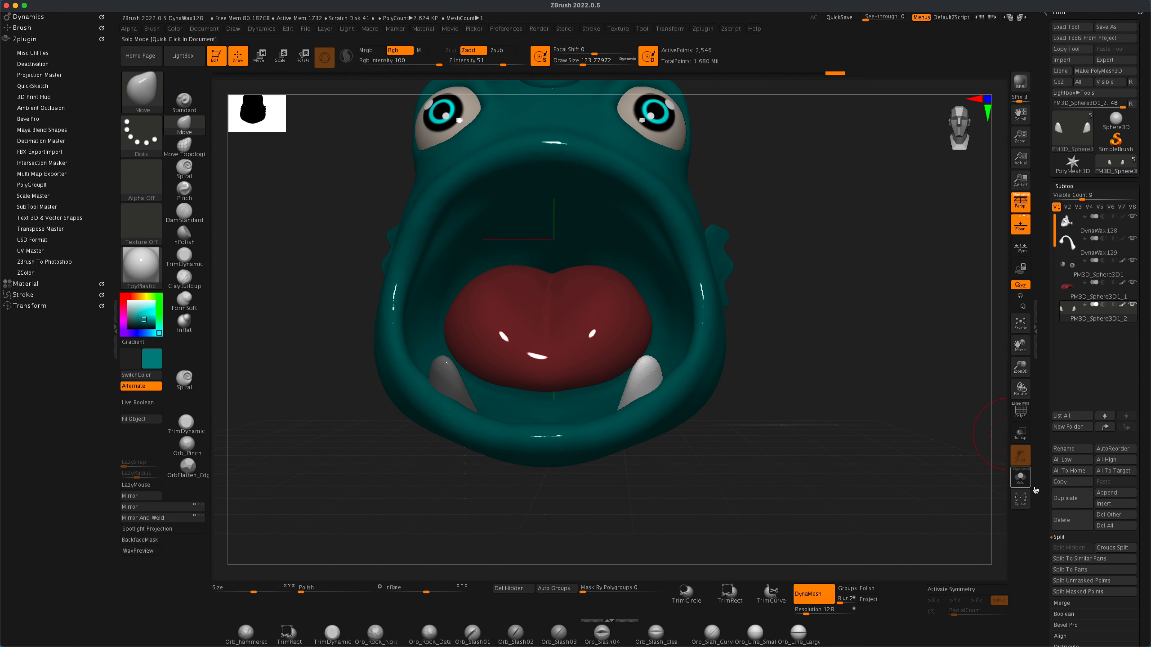
scroll(1087, 499, "down", 3)
left_click(1070, 505)
left_click(1132, 240)
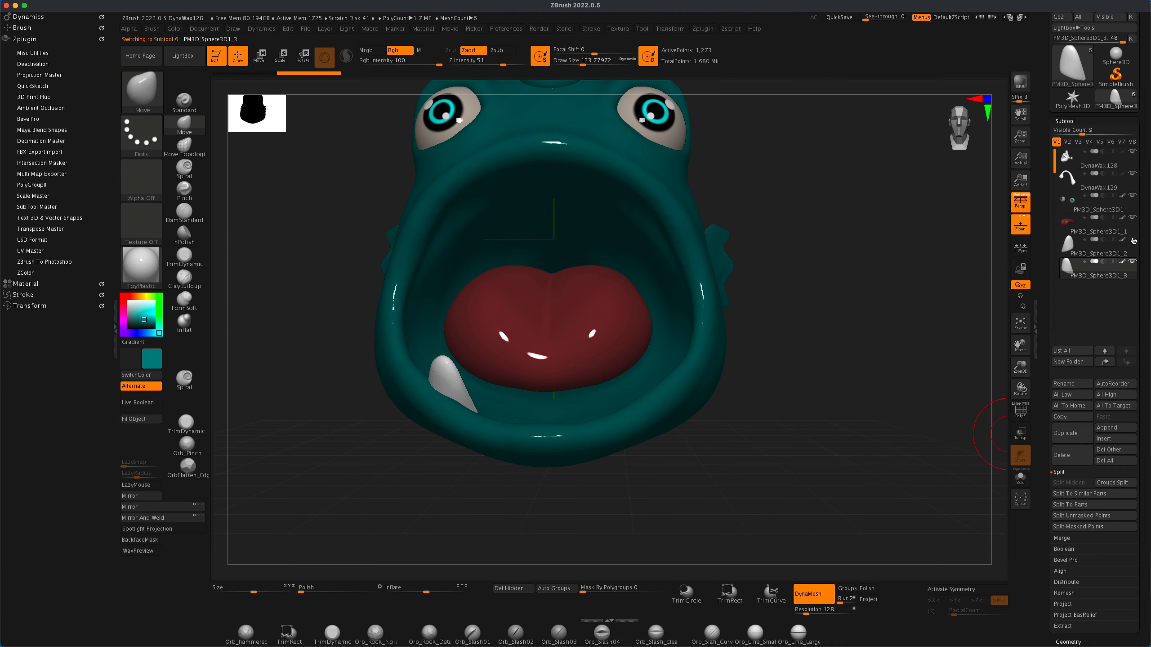
left_click(1133, 240)
Step: Copy the corner tooth toward the middle of the lower lip and adjust the copy's angle and height
key("w")
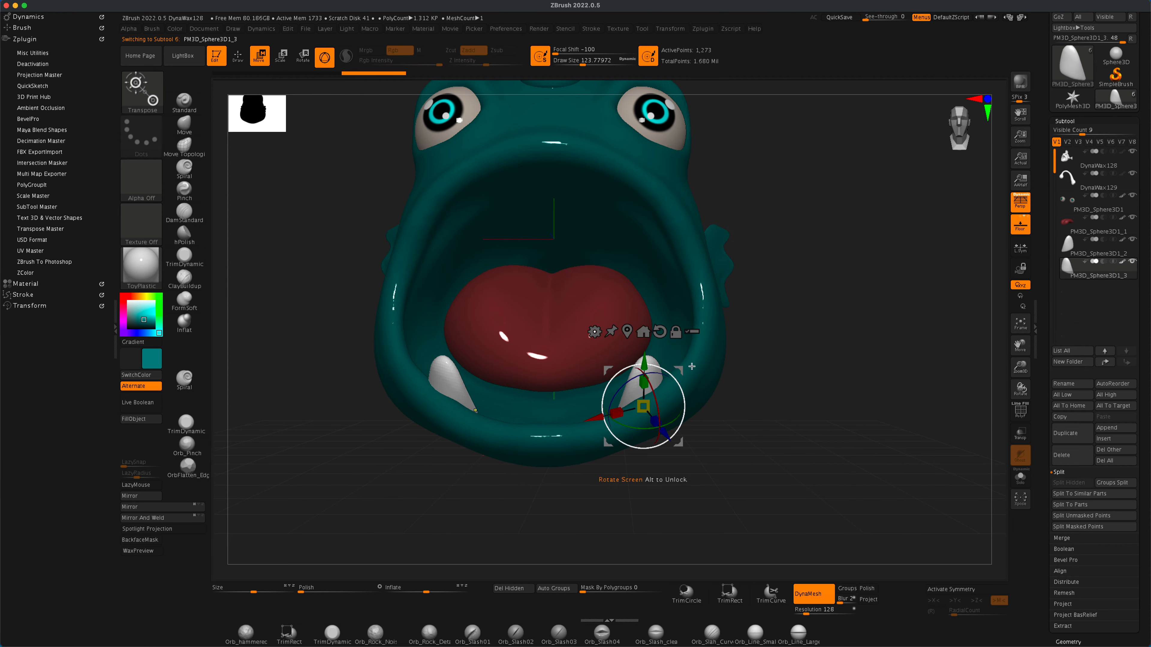
left_click_drag(643, 406, 593, 417, "ctrl")
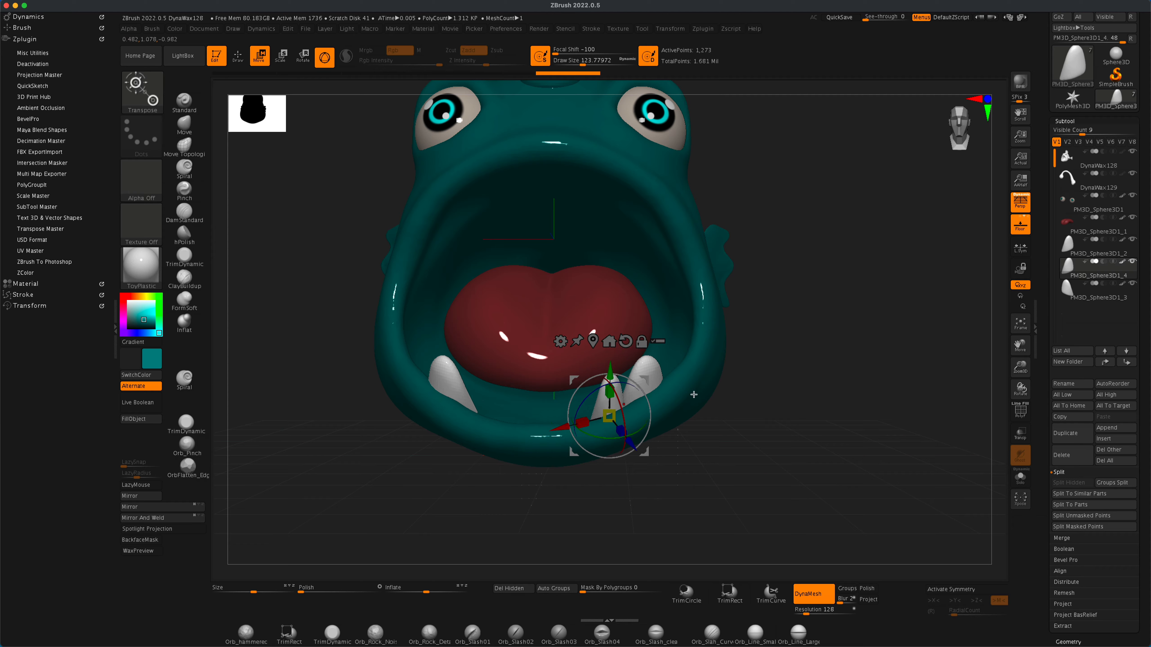
left_click_drag(694, 394, 659, 393)
left_click_drag(613, 391, 608, 396)
left_click_drag(713, 396, 754, 404)
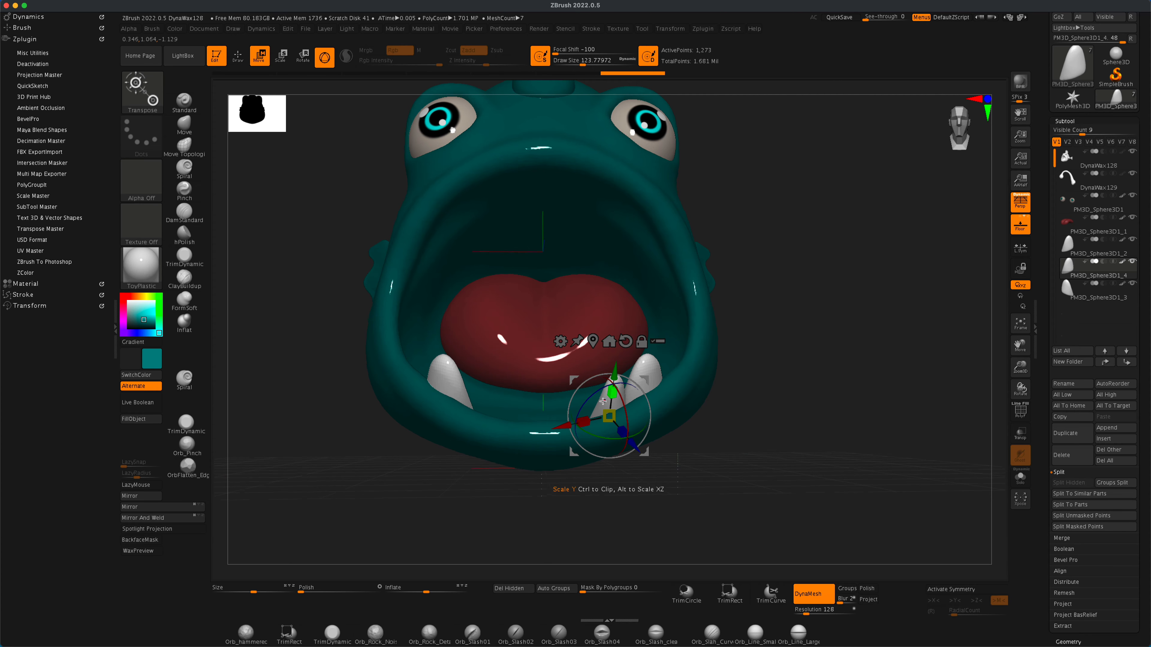
Step: Duplicate the second tooth and place the copy beside it, closer to the centre of the lower lip
left_click(1072, 434)
left_click_drag(612, 391, 580, 397)
left_click_drag(530, 425, 528, 426)
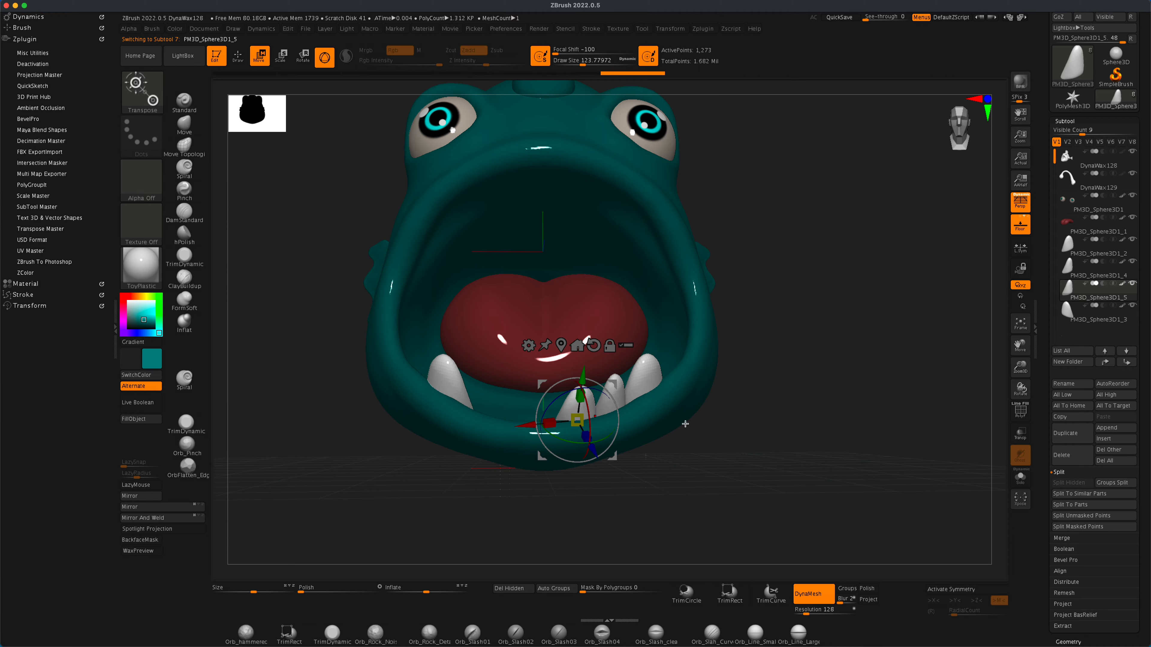
left_click_drag(686, 424, 815, 412)
Step: Duplicate the tooth twice more, rotating and placing the copies along the middle and far side of the lower lip
left_click(1072, 434)
left_click_drag(546, 448, 557, 440)
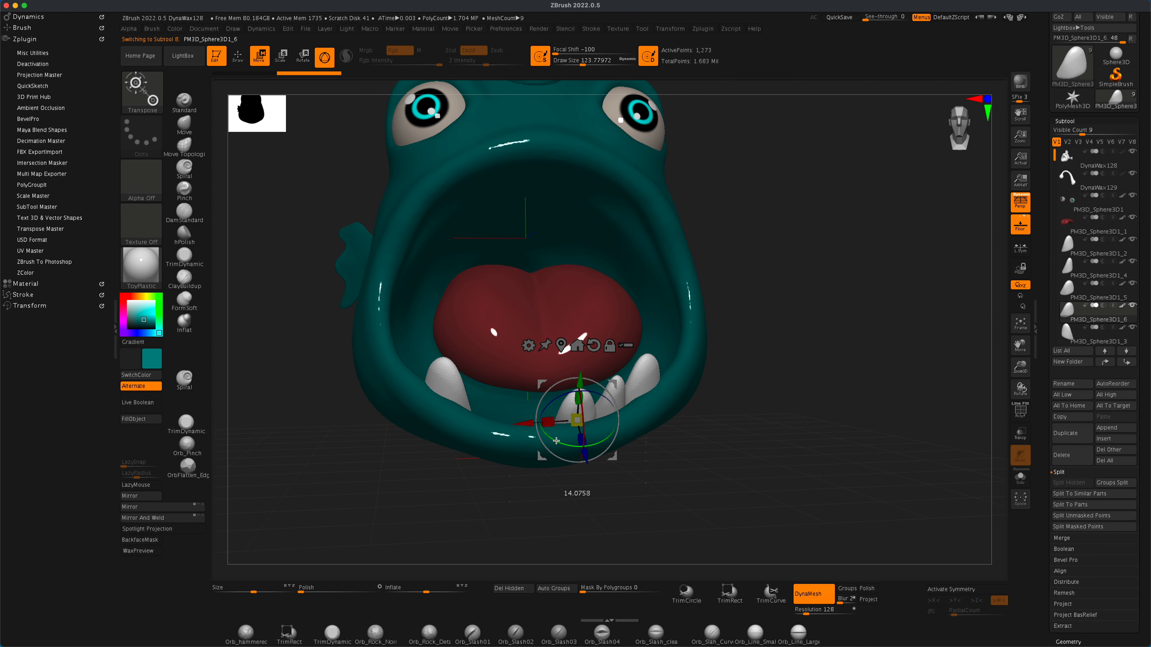
left_click_drag(743, 426, 707, 457)
left_click_drag(536, 467, 536, 473)
left_click_drag(658, 445, 493, 433)
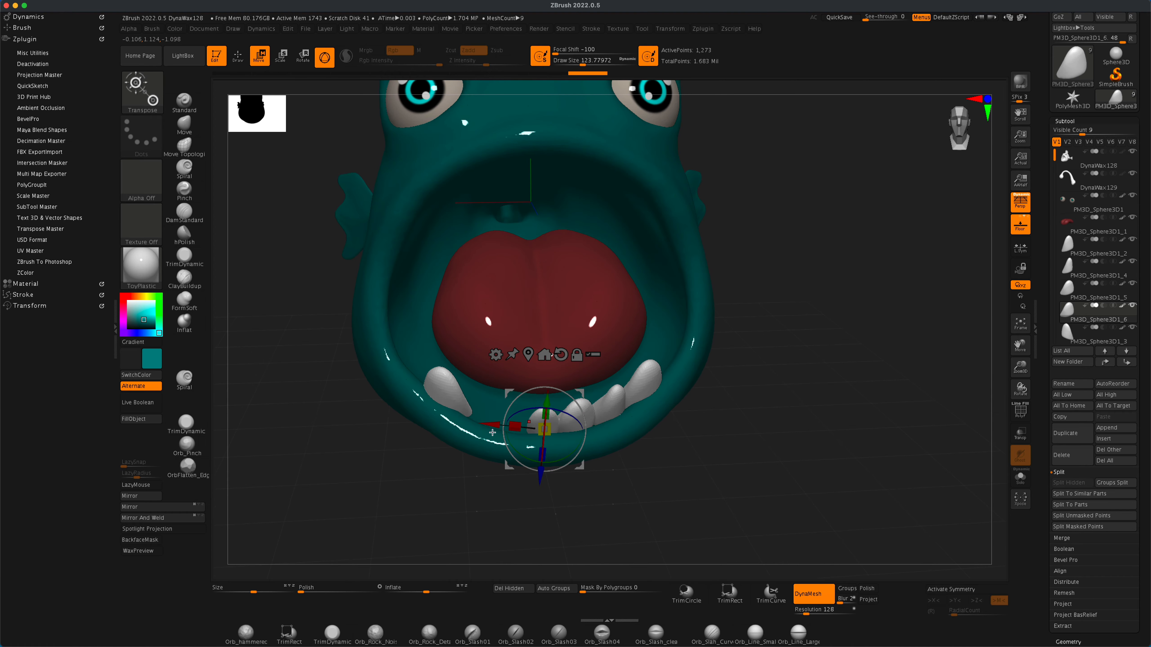
left_click_drag(800, 438, 807, 425)
left_click(1072, 433)
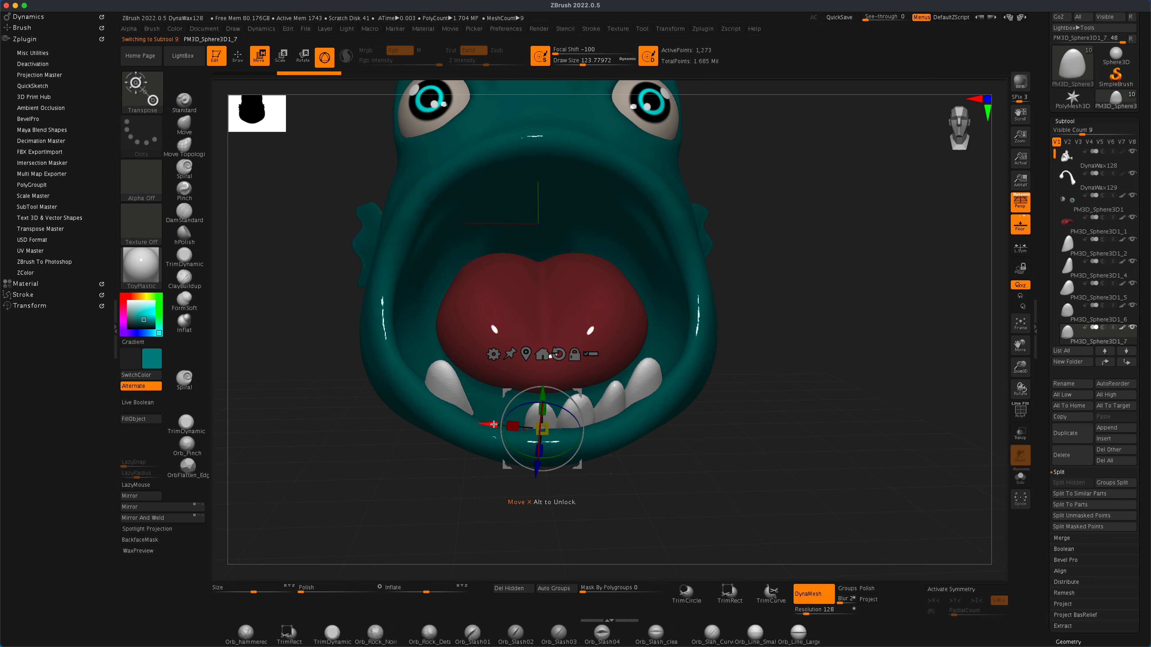
mouse_move(507, 456)
left_mouse_down()
mouse_move(429, 503)
mouse_move(491, 472)
left_mouse_up()
Step: Select each outer corner tooth in turn and refine its shape with the Move brush to fit the lip
left_click(434, 383, "alt")
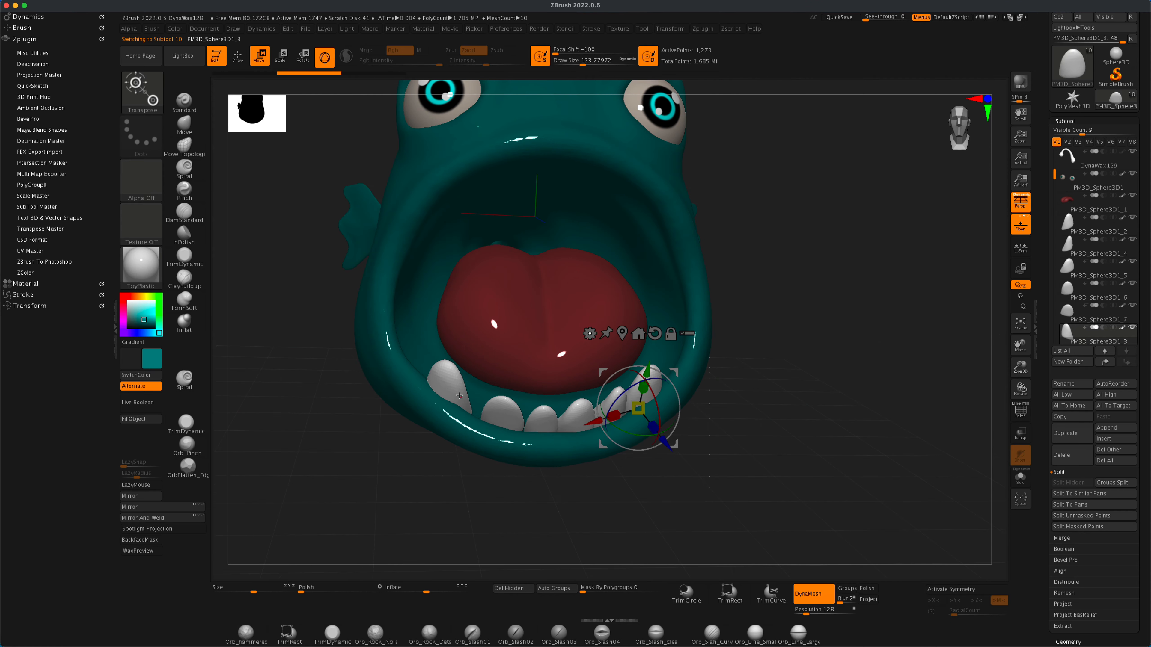
left_click_drag(462, 387, 418, 477)
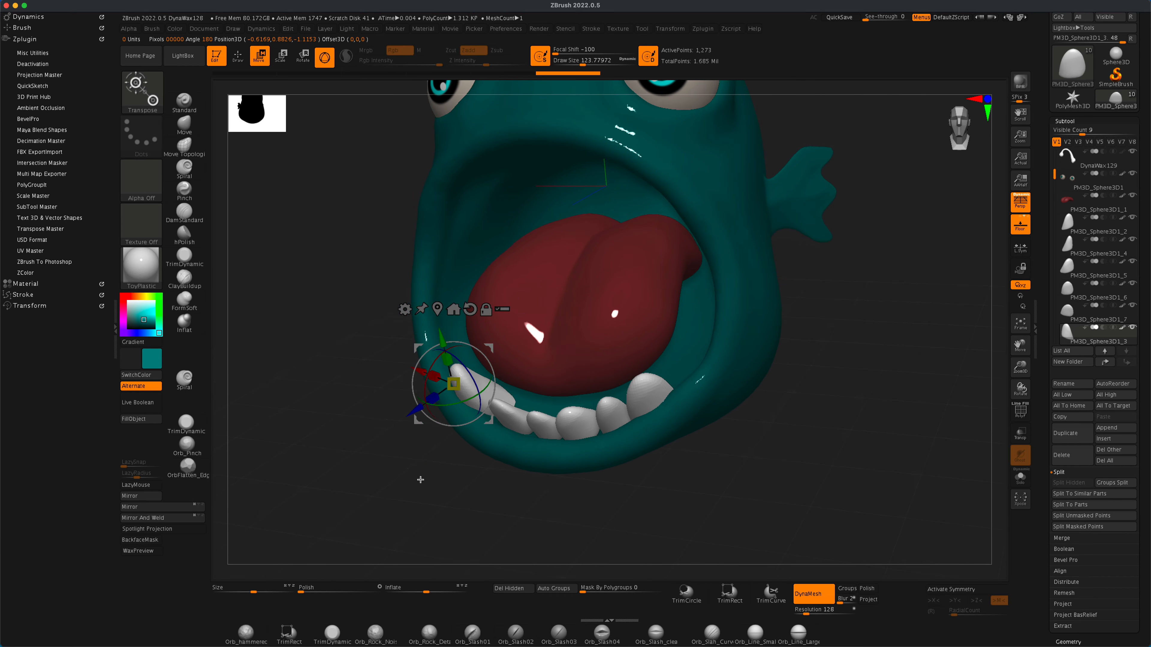
key("q")
mouse_move(375, 430)
left_mouse_down()
mouse_move(625, 408)
mouse_move(653, 384)
left_mouse_up()
left_click(644, 390, "alt")
mouse_move(797, 408)
left_mouse_down()
mouse_move(755, 411)
mouse_move(771, 354)
mouse_move(777, 380)
mouse_move(763, 399)
mouse_move(796, 425)
mouse_move(866, 400)
mouse_move(824, 401)
mouse_move(839, 399)
left_mouse_up()
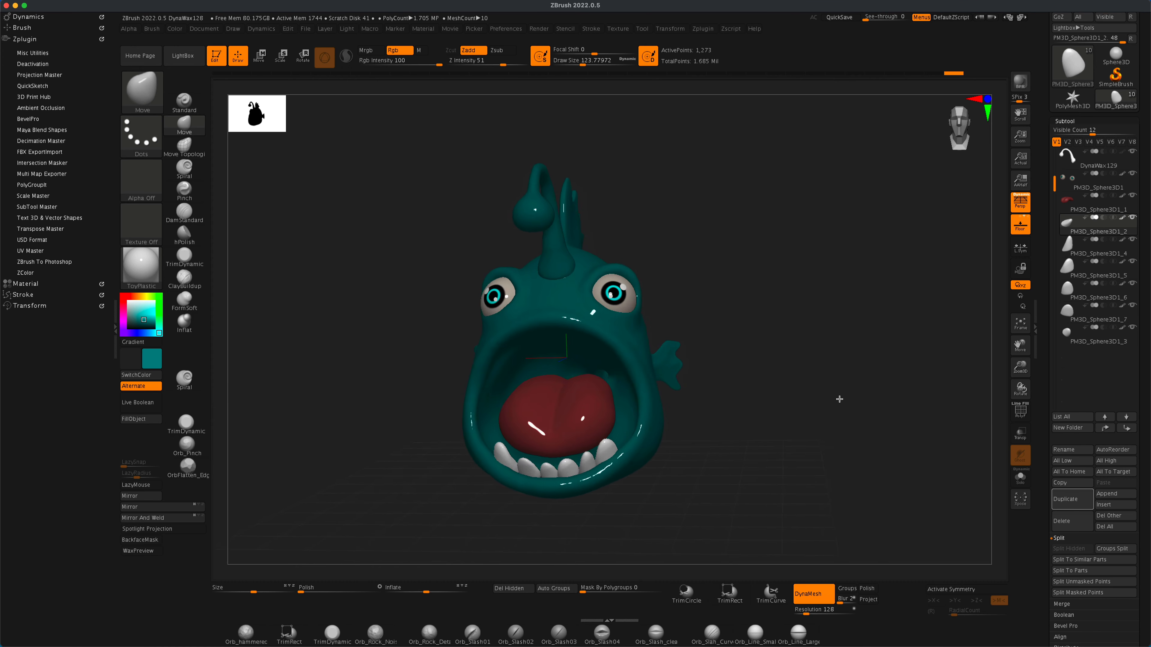
Step: Isolate the body, fill in the hollow at the back of the mouth with the Inflat brush, and show all parts again
left_click_drag(1054, 184, 1054, 157)
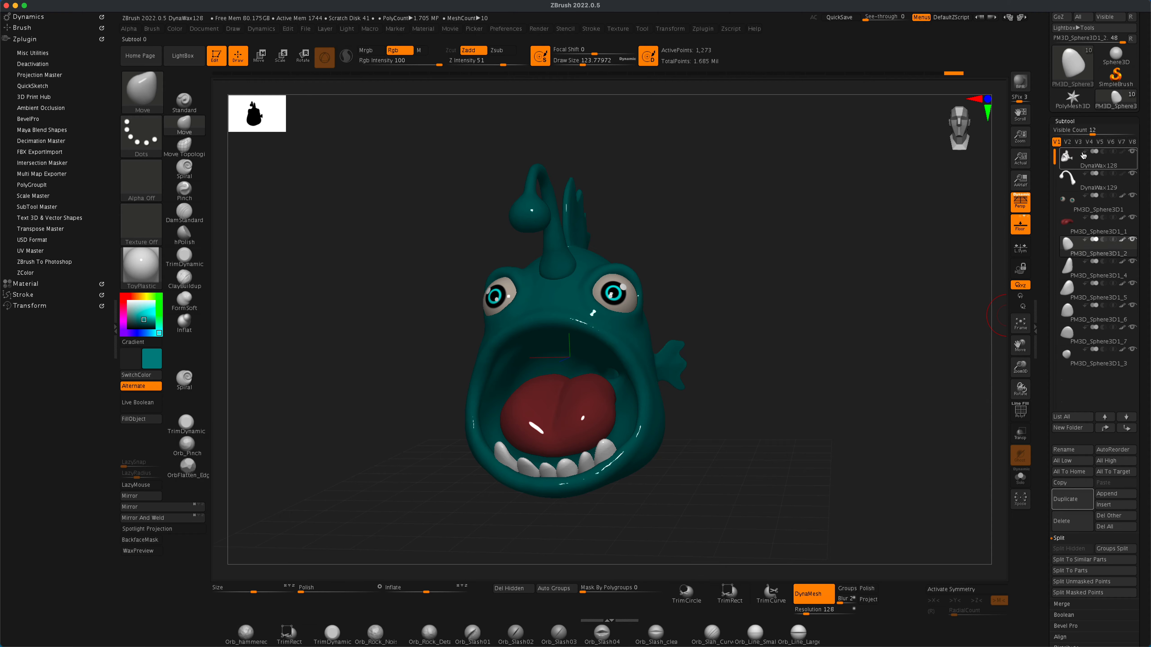
left_click(1082, 157)
left_click(1132, 152)
left_click_drag(956, 236, 910, 218, "alt")
left_click(184, 323)
left_click_drag(314, 351, 555, 366)
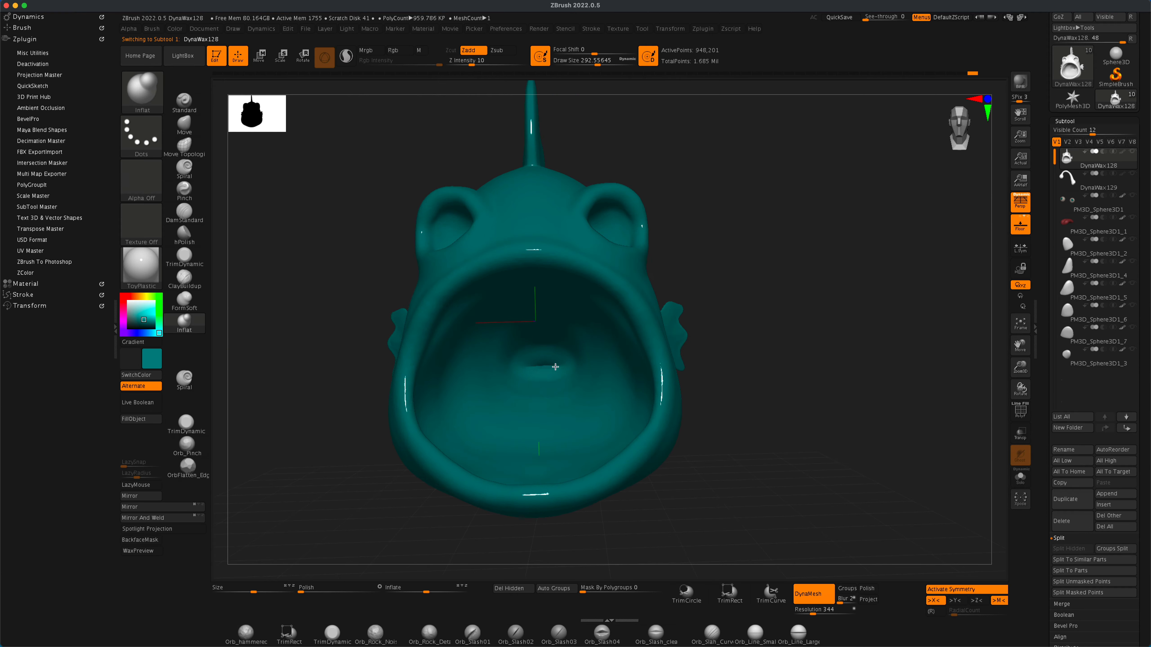
left_click_drag(760, 364, 816, 361)
left_click(1131, 152)
Step: Select the lure and reshape its stalk into a tighter arch with the Move brush, enlarged to about 724
left_click(1071, 182)
left_click_drag(338, 294, 347, 308, "alt")
left_click_drag(500, 240, 508, 236)
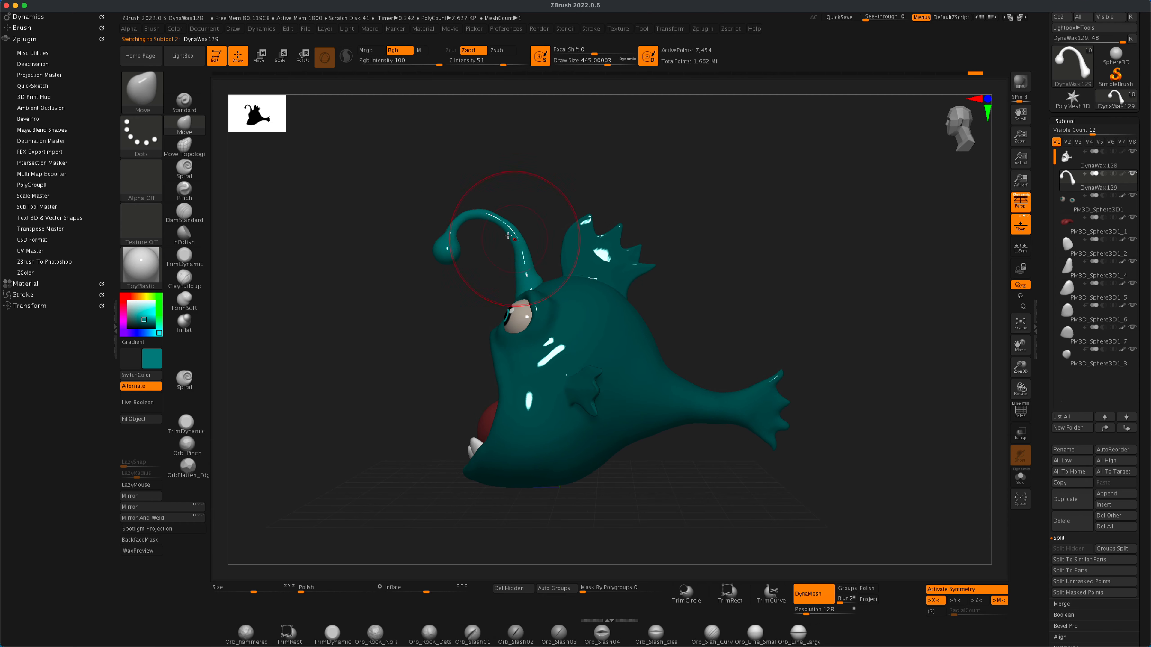
mouse_move(426, 324)
left_mouse_down()
mouse_move(537, 322)
mouse_move(416, 321)
left_mouse_up()
left_click_drag(416, 321, 425, 342, "alt")
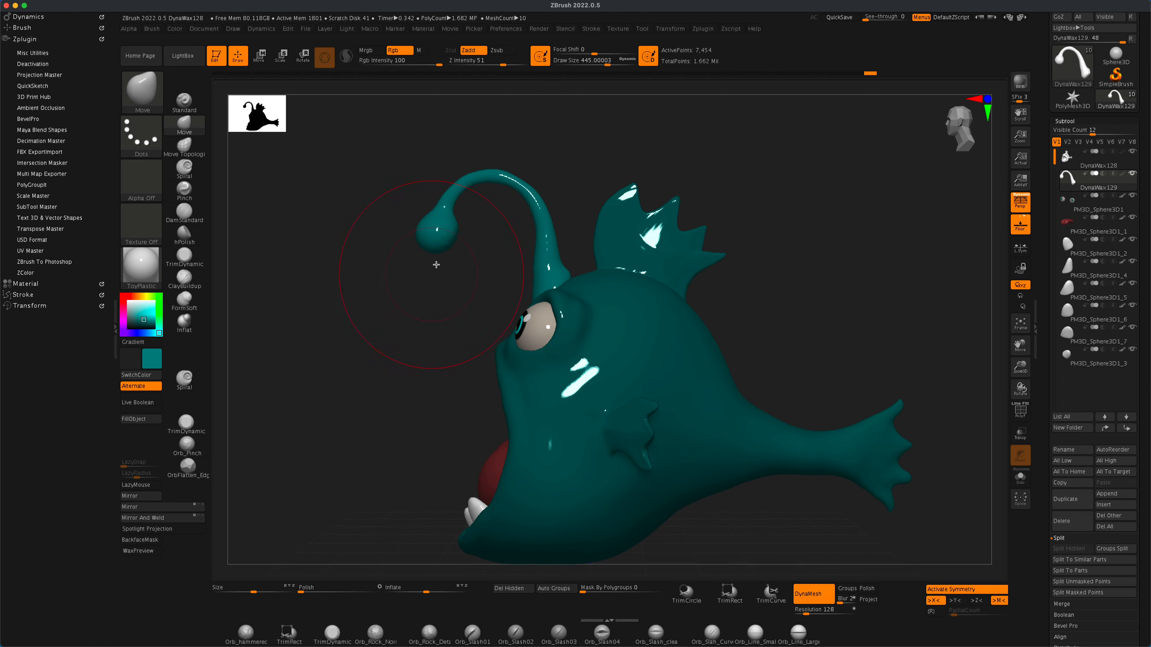
mouse_move(427, 269)
left_mouse_down()
mouse_move(464, 309)
mouse_move(406, 291)
left_mouse_up()
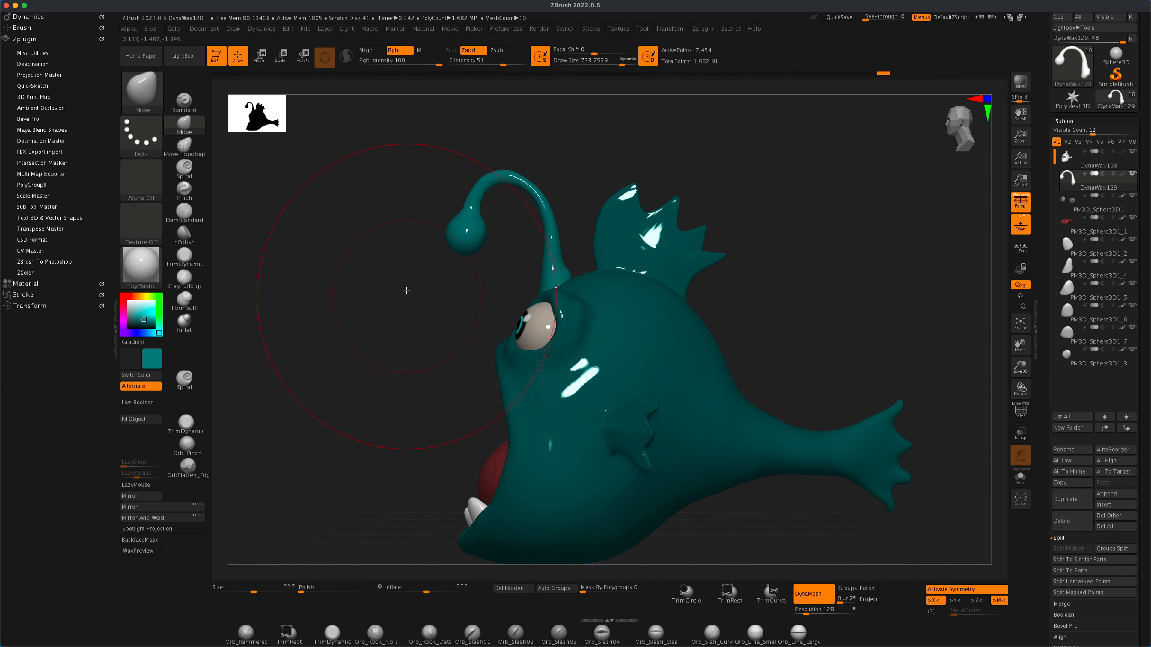
key("s")
left_click(348, 300)
left_click_drag(485, 277, 594, 278)
Step: Select the body and adjust its back and tail profile using the Move brush
left_click_drag(872, 319, 757, 354)
mouse_move(862, 349)
left_mouse_down()
mouse_move(924, 346)
mouse_move(883, 342)
left_mouse_up()
mouse_move(883, 342)
left_mouse_down("alt")
mouse_move(742, 391)
mouse_move(837, 406)
mouse_move(838, 365)
left_mouse_up("alt")
left_click(686, 366, "alt")
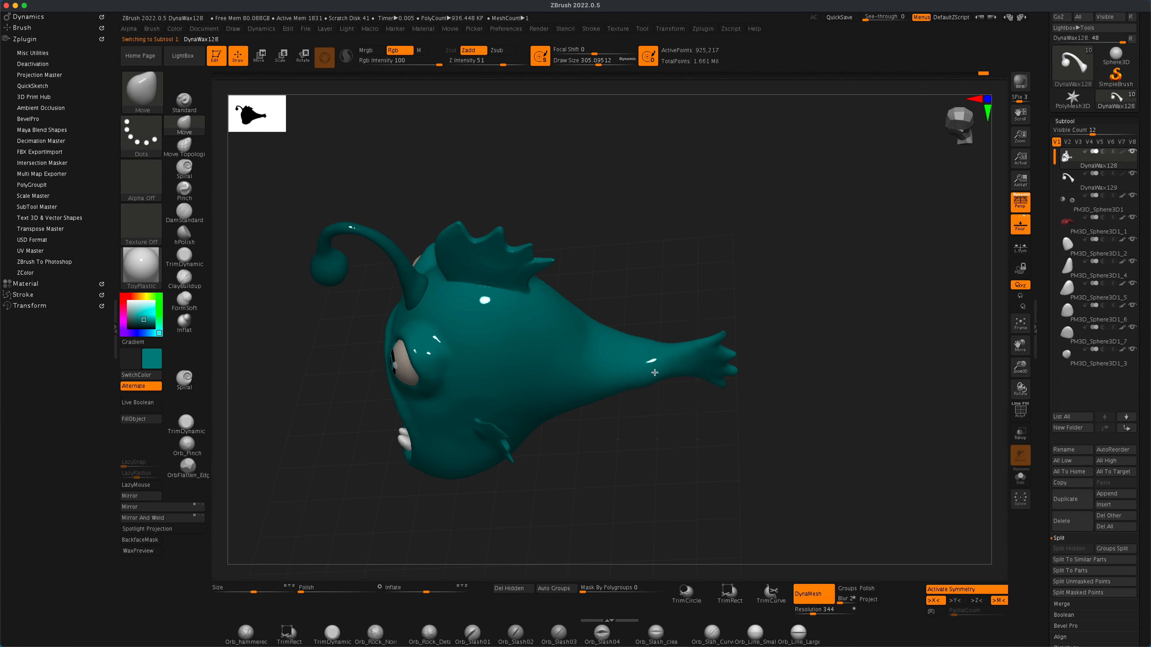
left_click_drag(653, 374, 720, 459)
mouse_move(689, 353)
left_mouse_down()
mouse_move(678, 403)
mouse_move(617, 386)
mouse_move(840, 445)
mouse_move(871, 432)
mouse_move(825, 445)
mouse_move(850, 424)
mouse_move(884, 428)
mouse_move(653, 451)
mouse_move(750, 329)
left_mouse_up()
left_click_drag(721, 284, 790, 262)
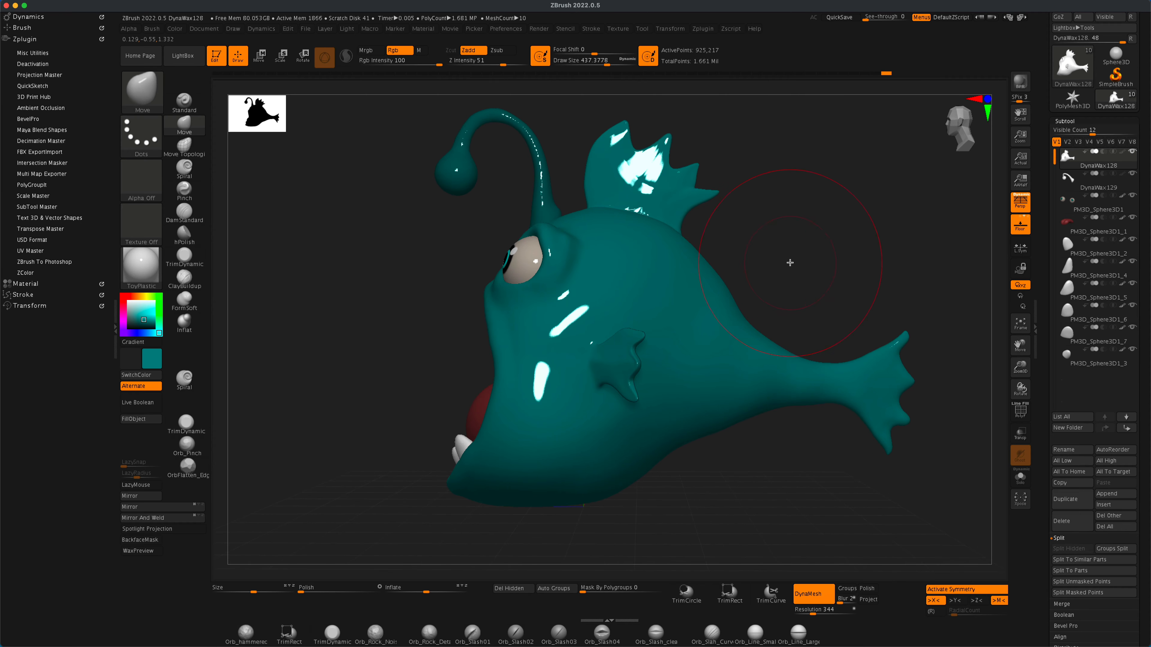
mouse_move(726, 290)
left_mouse_down()
mouse_move(799, 267)
mouse_move(853, 285)
mouse_move(850, 273)
mouse_move(886, 267)
mouse_move(955, 272)
mouse_move(896, 265)
mouse_move(914, 271)
left_mouse_up()
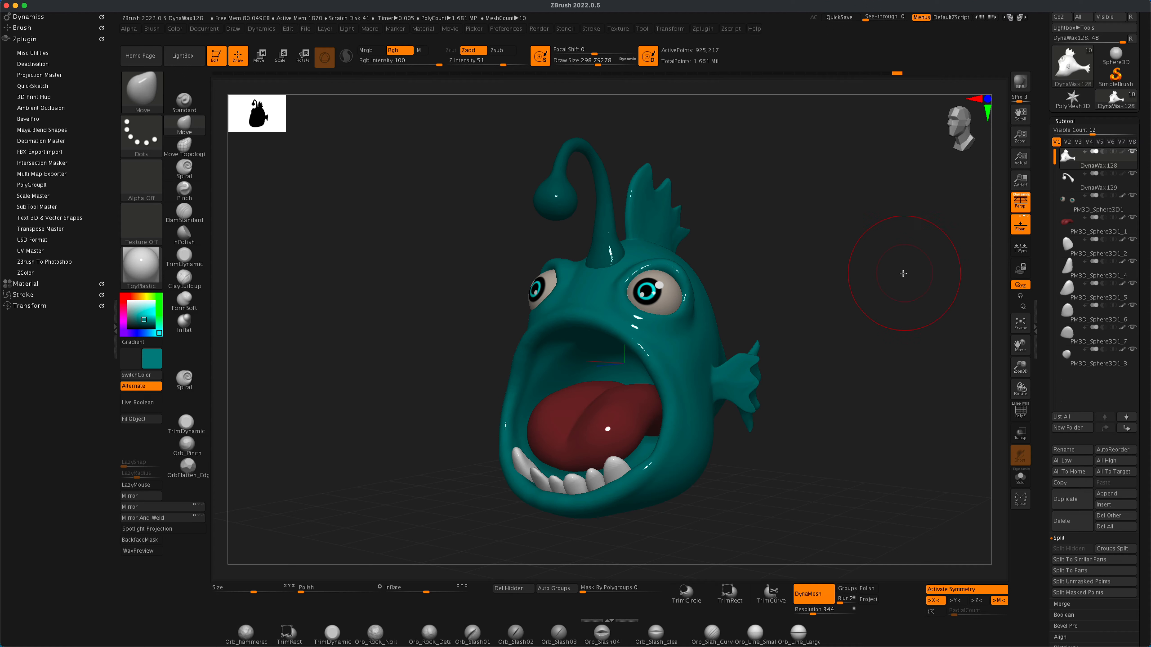
left_click_drag(902, 274, 867, 290)
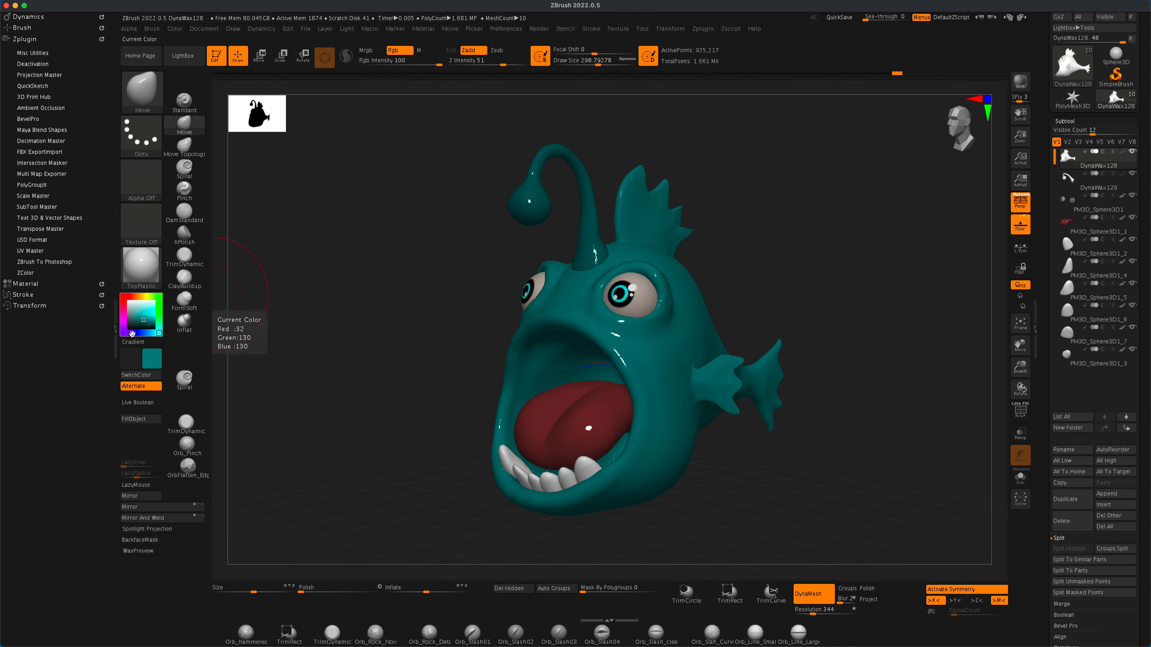
Step: Pick a purple colour, isolate the body, fill it with the colour, and set the Standard brush to paint colour only
left_click(132, 334)
left_click(144, 314)
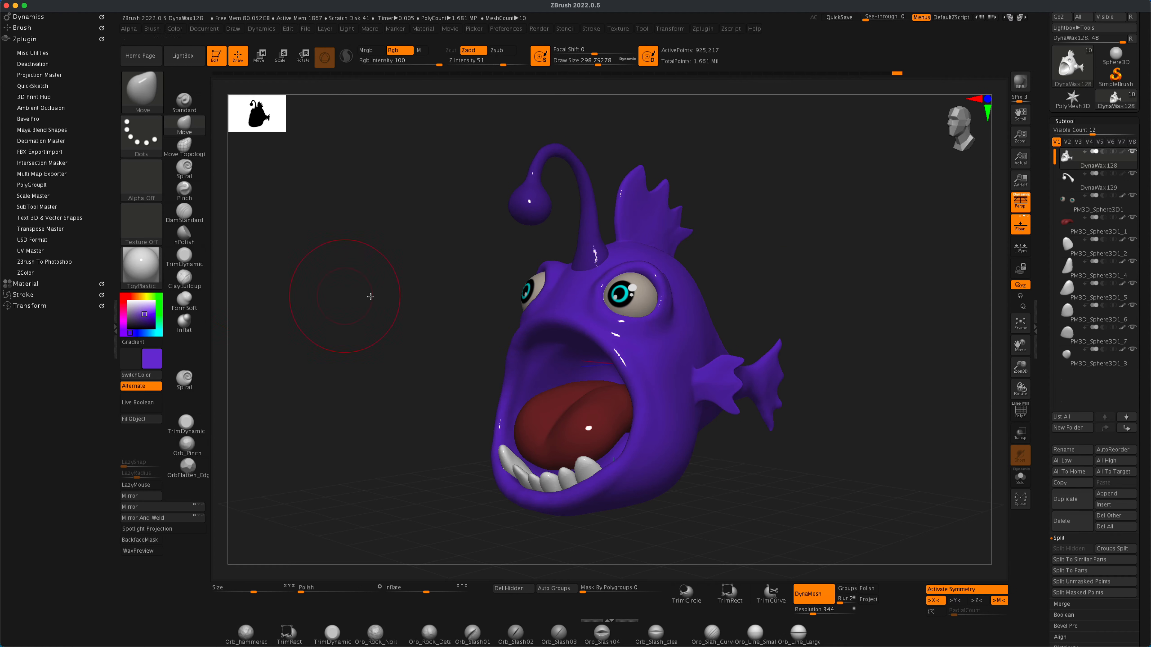
left_click(1133, 153)
left_click_drag(453, 295, 391, 291)
left_click(185, 102)
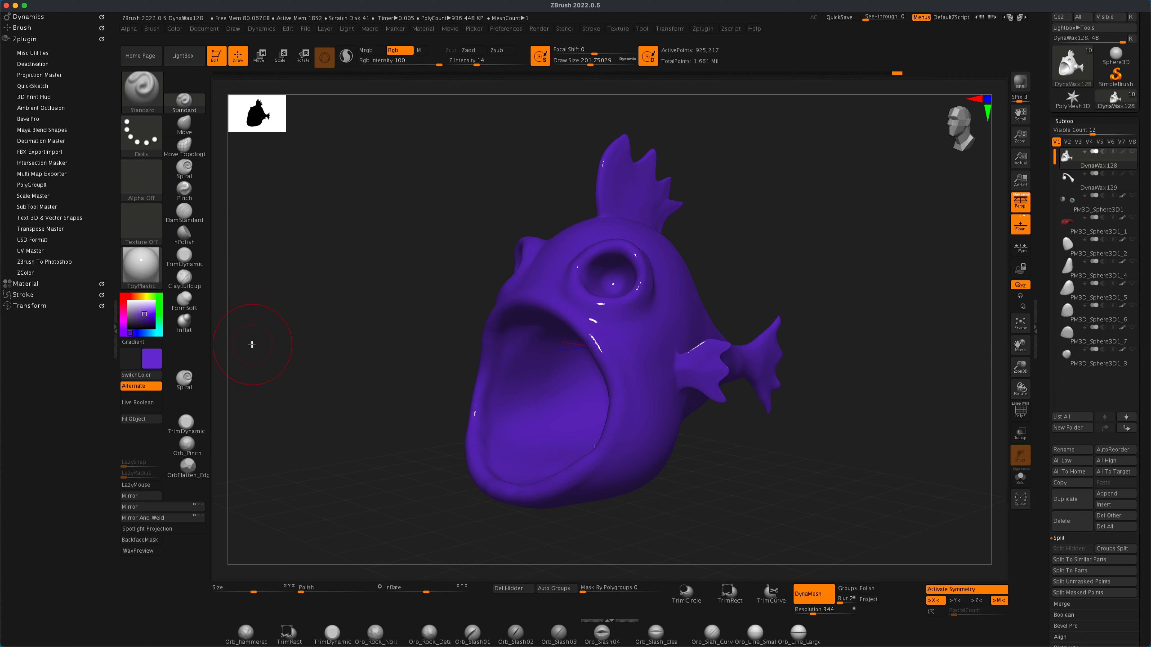
left_click_drag(879, 318, 886, 314)
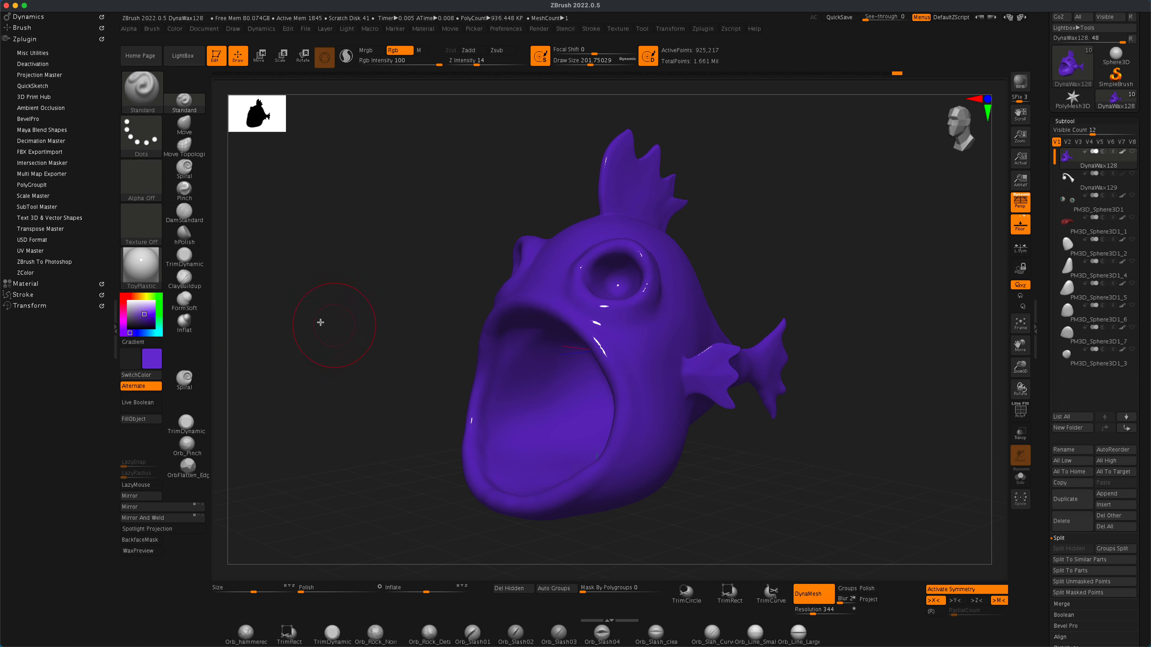
Step: Paint the tail fin and both sides of the dorsal fin light purple with a brush size of about 202
left_click(143, 309)
mouse_move(852, 347)
left_mouse_down()
mouse_move(779, 342)
mouse_move(750, 368)
mouse_move(747, 433)
left_mouse_up()
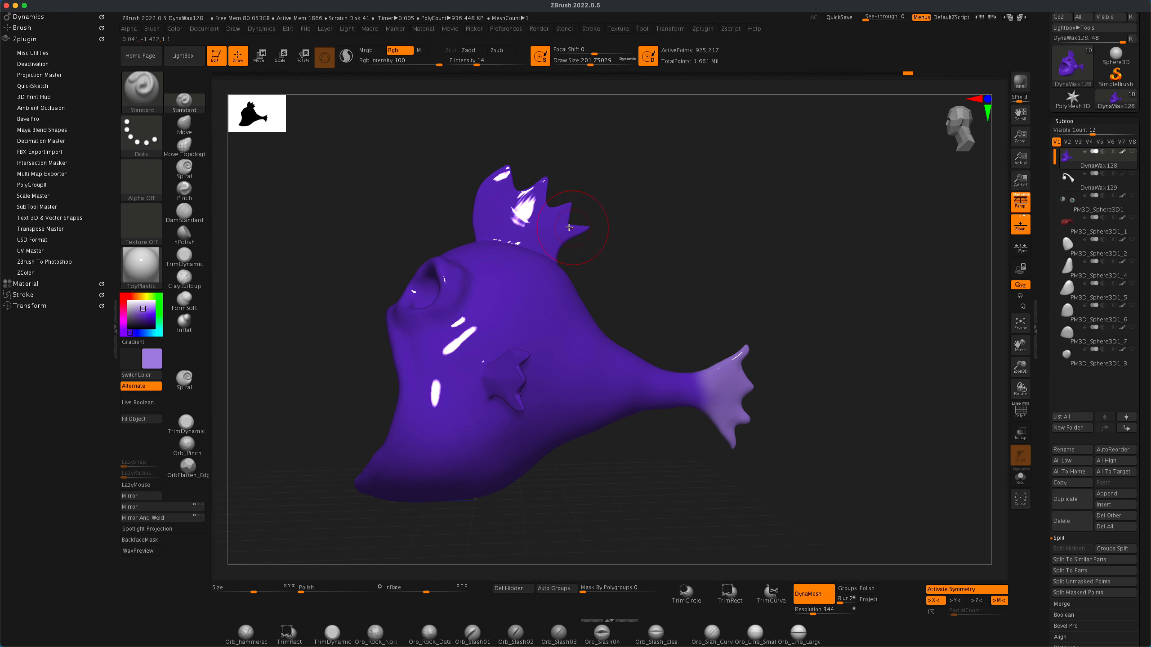
left_click_drag(562, 226, 505, 177)
left_click_drag(538, 231, 541, 238)
mouse_move(634, 204)
left_mouse_down()
mouse_move(811, 201)
mouse_move(716, 195)
left_mouse_up()
mouse_move(603, 233)
left_mouse_down()
mouse_move(651, 205)
mouse_move(722, 206)
mouse_move(720, 258)
left_mouse_up()
left_click_drag(545, 315, 568, 330)
mouse_move(739, 206)
left_mouse_down()
mouse_move(702, 205)
mouse_move(662, 235)
left_mouse_up()
Step: Sample the body purple and clean the colour edge along the dorsal fin's base with a brush size of about 77
key("c")
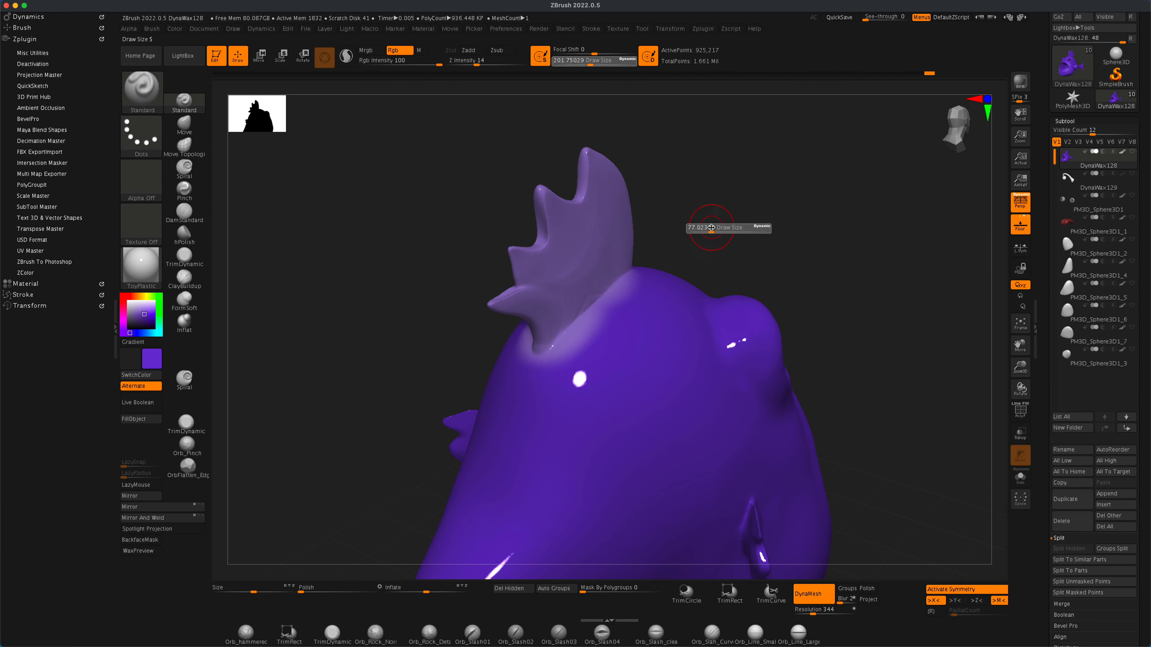
left_click_drag(599, 340, 548, 374)
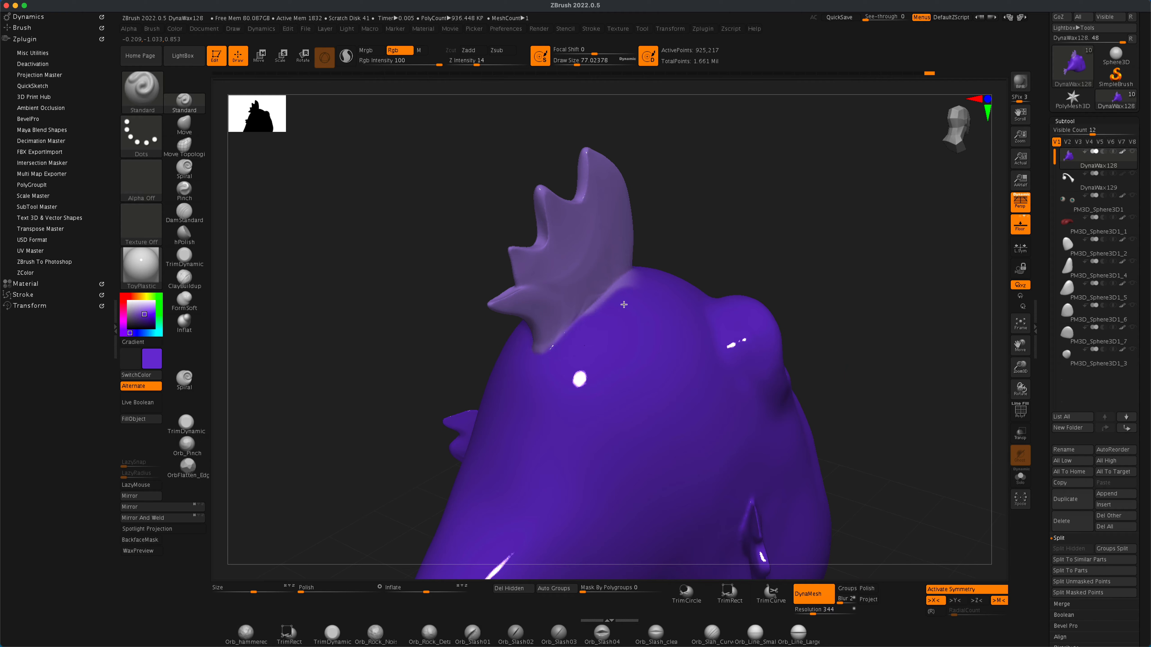
left_click_drag(624, 304, 670, 268)
left_click_drag(625, 305, 773, 273)
left_click_drag(827, 285, 727, 326)
Step: Paint dark purple shading around the eye sockets with a brush size of about 163
left_click(146, 321)
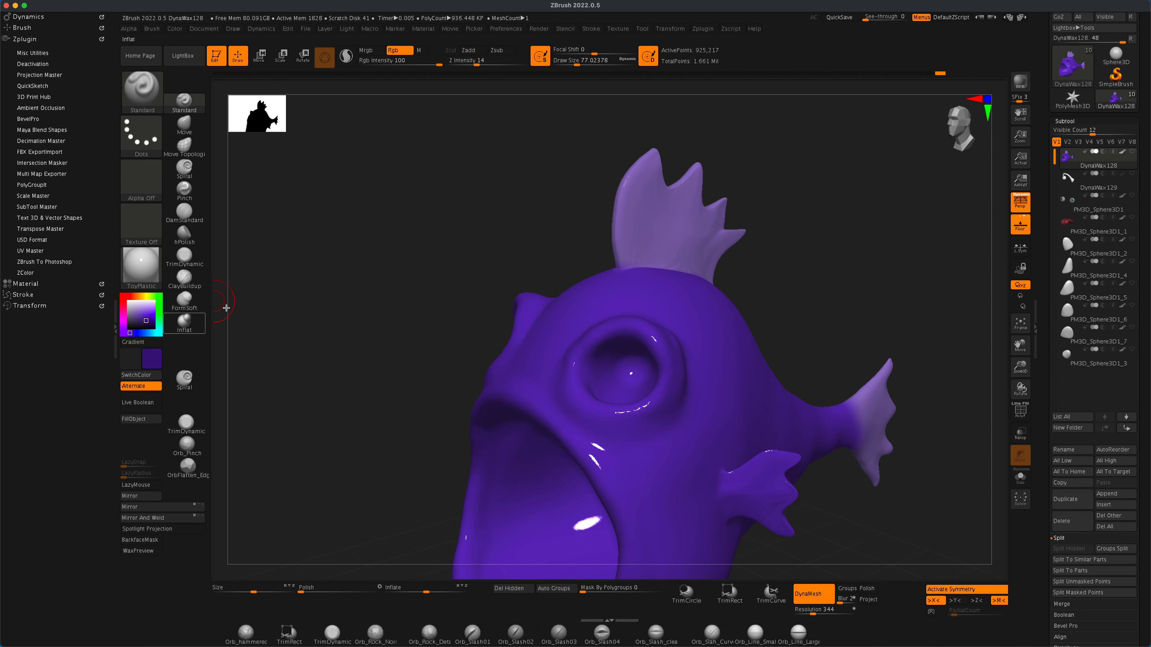
left_click_drag(595, 376, 642, 345)
right_click_drag(643, 340, 647, 372)
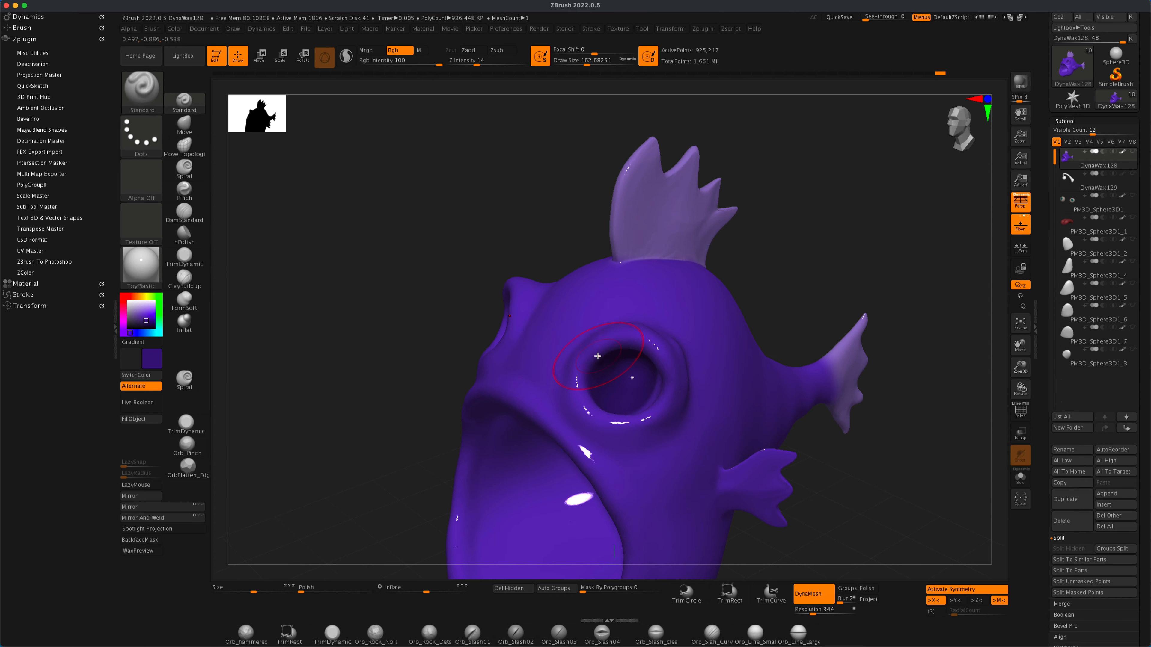
mouse_move(583, 393)
right_mouse_down()
mouse_move(613, 340)
mouse_move(512, 298)
mouse_move(622, 331)
right_mouse_up()
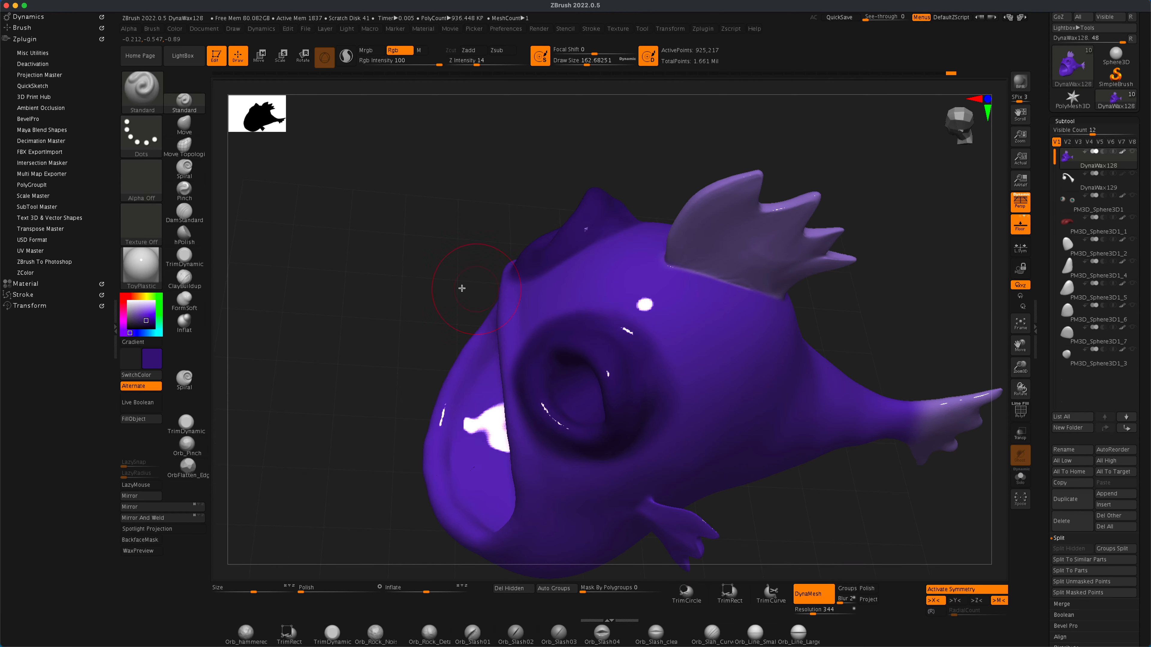
mouse_move(462, 288)
right_mouse_down()
mouse_move(534, 322)
mouse_move(817, 398)
mouse_move(621, 385)
mouse_move(797, 386)
mouse_move(505, 341)
mouse_move(891, 397)
mouse_move(904, 329)
mouse_move(804, 352)
mouse_move(847, 374)
mouse_move(870, 416)
mouse_move(799, 238)
mouse_move(827, 249)
mouse_move(864, 294)
mouse_move(803, 302)
right_mouse_up()
Step: Show the eyes and paint dark purple stripes down the two front dorsal spikes with a brush size of about 33
left_click(1132, 195)
key("s")
left_click_drag(417, 251, 400, 250)
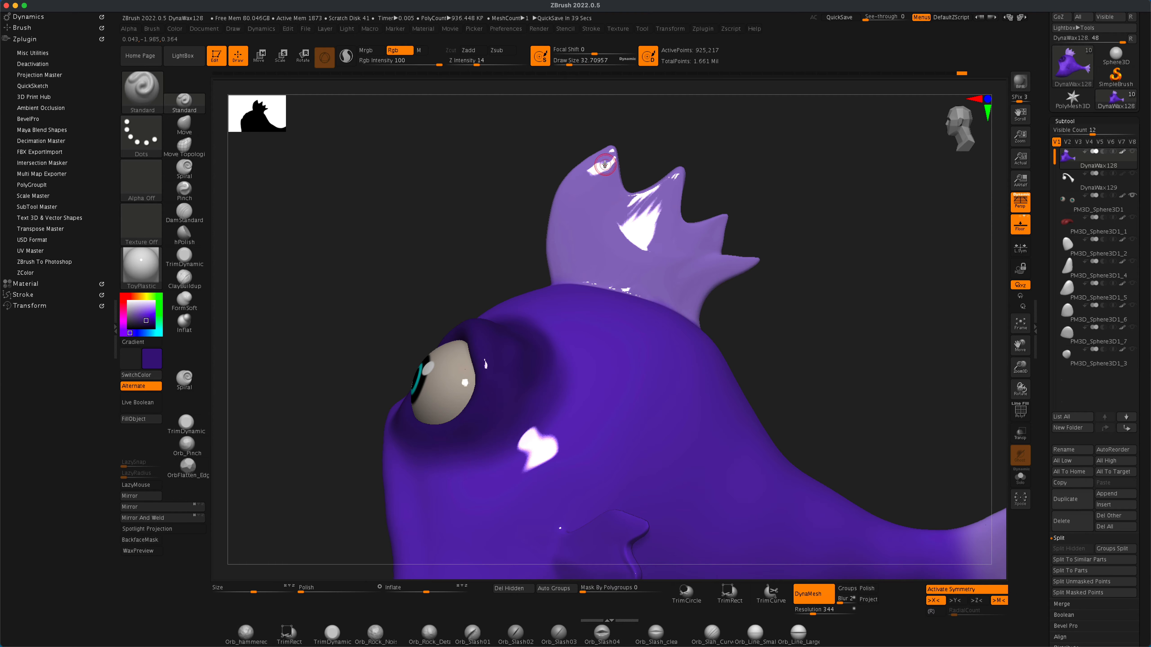
left_click_drag(605, 164, 576, 286)
left_click_drag(675, 179, 618, 291)
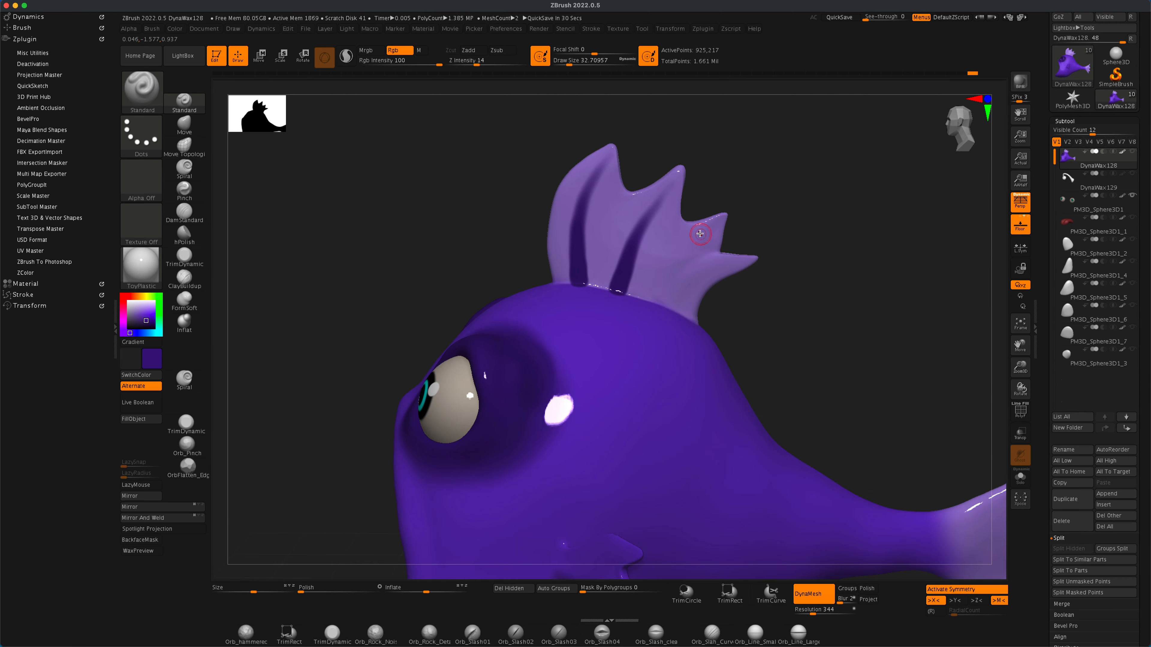
left_click_drag(711, 231, 659, 303)
key("super+z")
mouse_move(745, 262)
left_mouse_down()
mouse_move(683, 314)
mouse_move(690, 292)
mouse_move(684, 314)
left_mouse_up()
key("super+z")
key("super+z")
Step: Paint dark purple stripes down the two rear dorsal spikes, and extend and widen the stripes on the two front spikes
left_click_drag(745, 262, 683, 314)
left_click_drag(717, 224, 651, 300)
left_click_drag(816, 214, 829, 211)
mouse_move(676, 176)
left_mouse_down()
mouse_move(613, 283)
mouse_move(662, 198)
left_mouse_up()
mouse_move(604, 176)
left_mouse_down()
mouse_move(604, 160)
mouse_move(574, 278)
left_mouse_up()
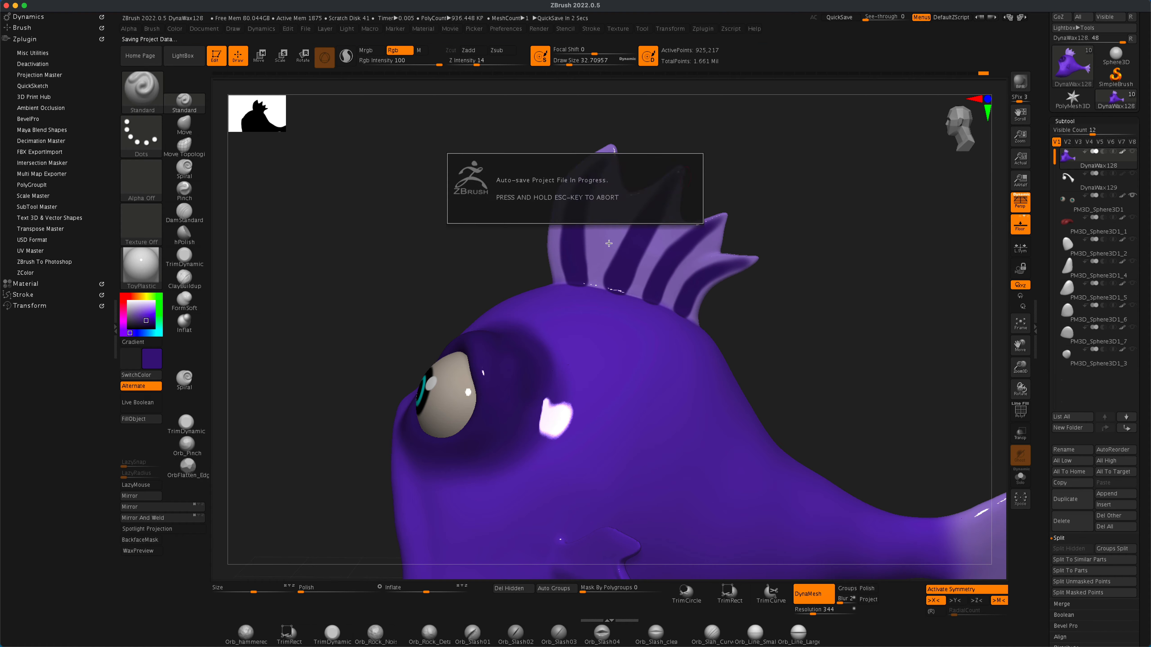
left_click_drag(601, 284, 667, 180)
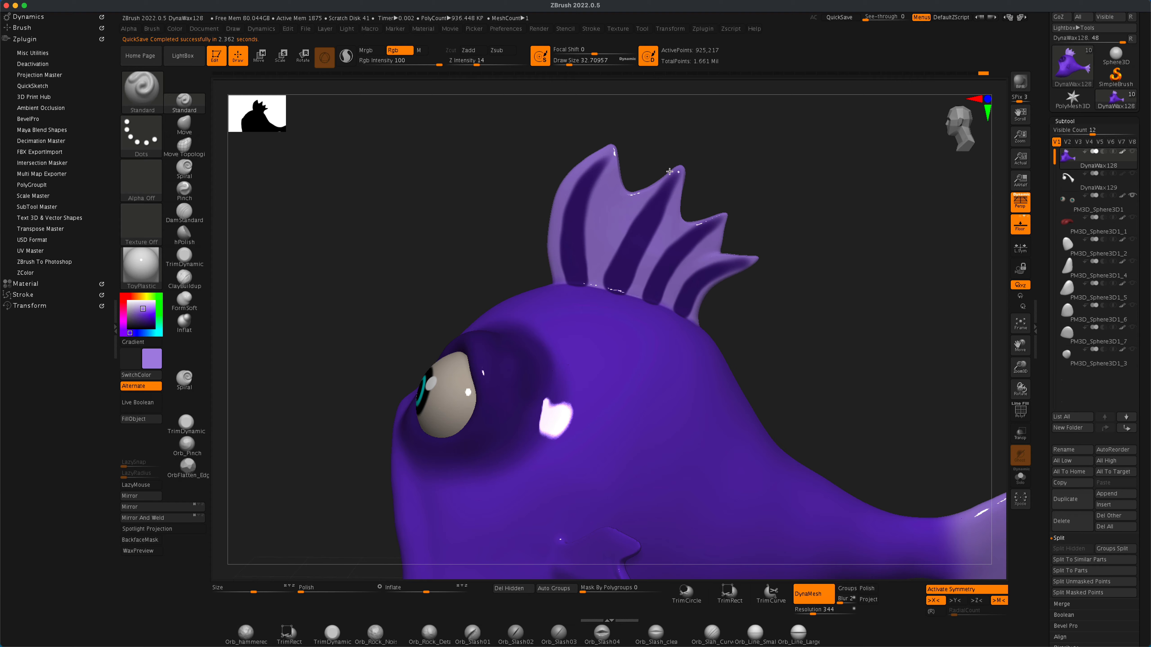
Step: Trim the edge of the second dorsal stripe with light purple, undoing the unwanted strokes
key("ctrl+z")
left_click_drag(625, 236, 601, 287)
right_click_drag(652, 225, 675, 181)
left_click_drag(658, 235, 626, 293)
key("ctrl+z")
left_click_drag(676, 182, 627, 292)
key("ctrl+z")
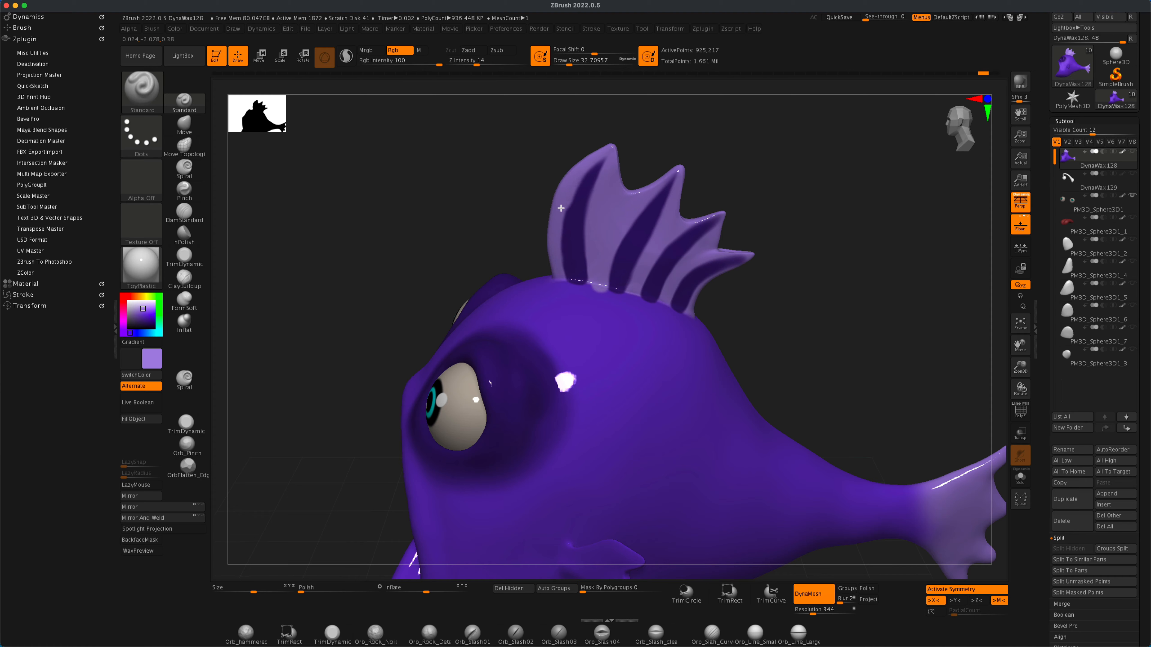
Step: Try a light purple stroke along the dorsal fin's front edge and undo it
left_click_drag(561, 208, 557, 281)
key("ctrl+z")
right_click_drag(570, 191, 703, 248)
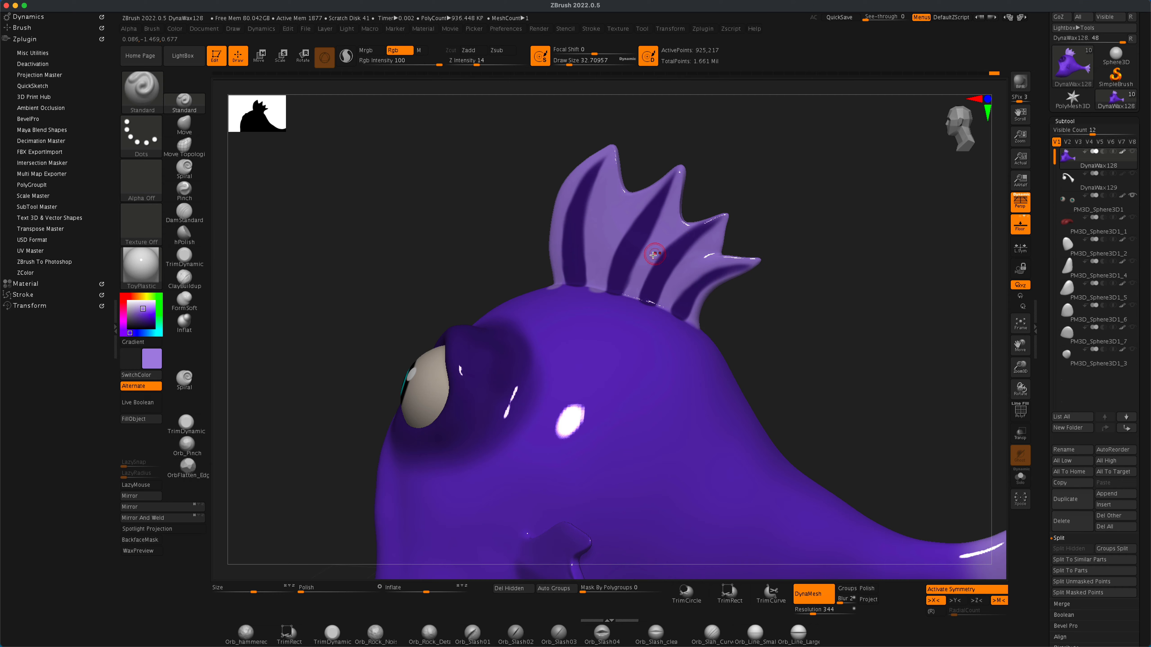
right_click_drag(766, 201, 838, 222)
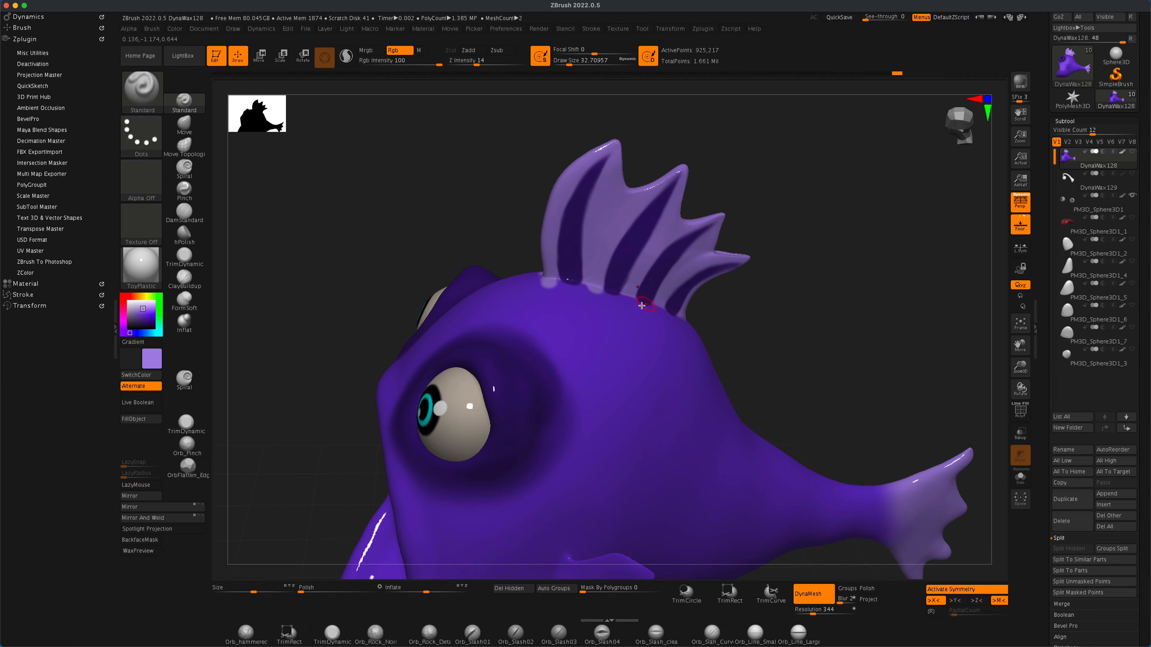
Step: Pick the body purple and clean up the light purple spill around the dorsal fin's base
key("c")
right_click_drag(770, 315, 788, 376)
right_click_drag(788, 376, 788, 421, "ctrl")
right_click_drag(433, 171, 479, 281)
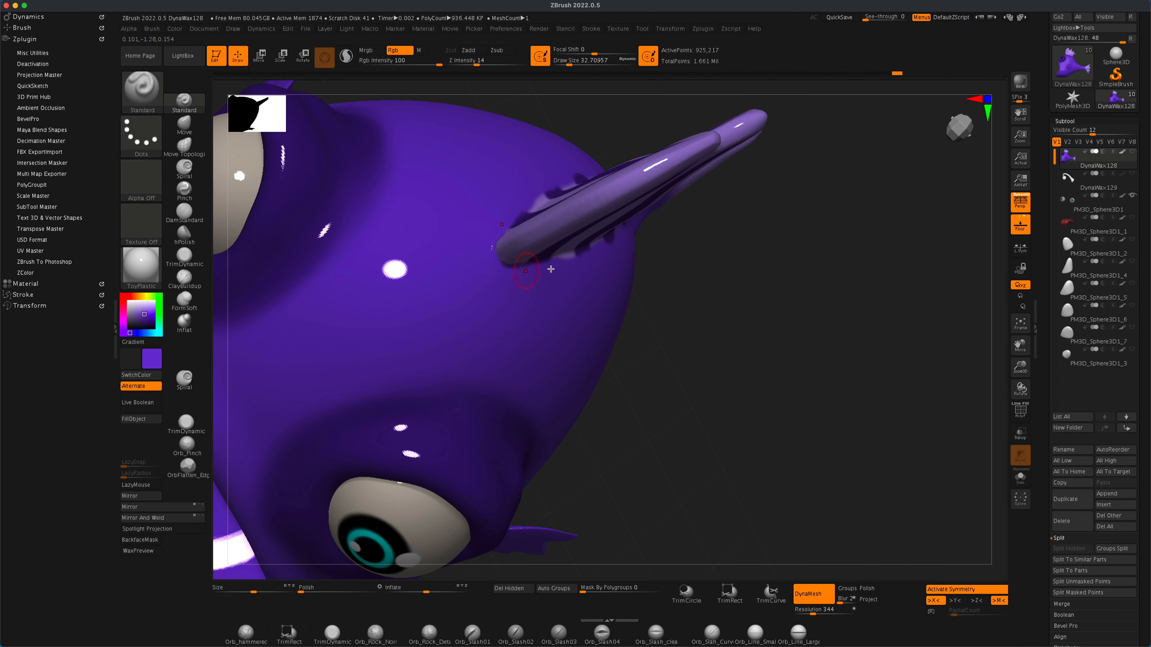
right_click_drag(551, 268, 611, 264)
right_click_drag(859, 379, 632, 250)
mouse_move(709, 231)
right_mouse_down()
mouse_move(753, 215)
mouse_move(467, 324)
mouse_move(449, 353)
mouse_move(480, 365)
mouse_move(876, 334)
mouse_move(830, 401)
mouse_move(719, 221)
mouse_move(689, 227)
right_mouse_up()
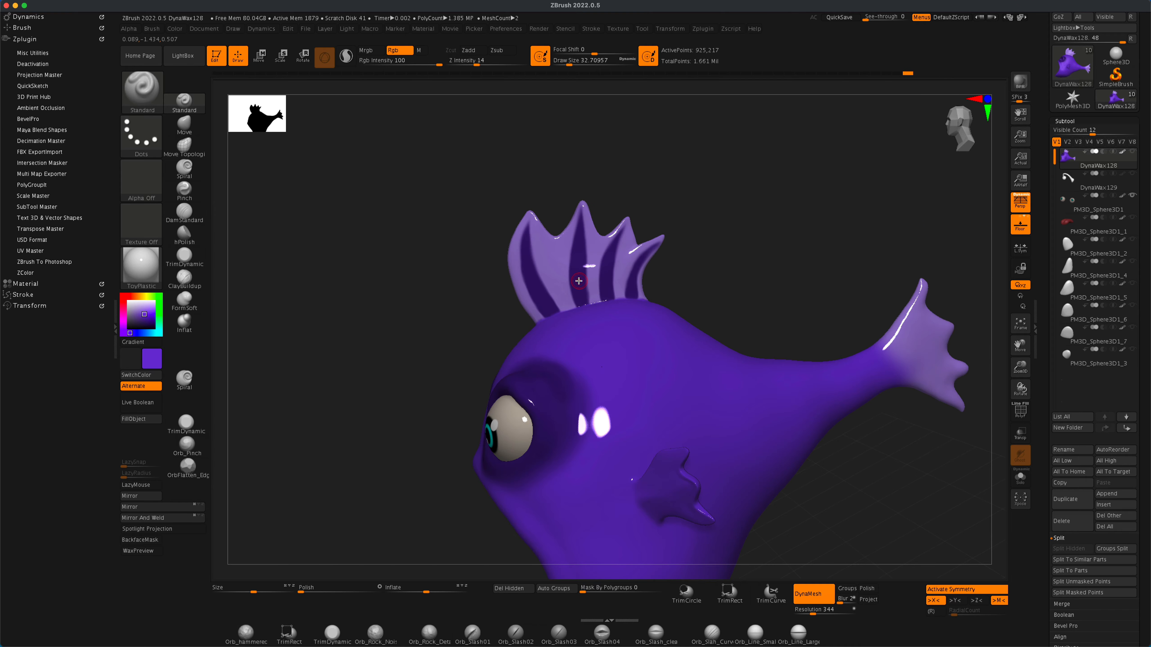
Step: Paint four dark purple stripes along the tail fin's rays with a brush size of about 22
right_click_drag(891, 465, 688, 337)
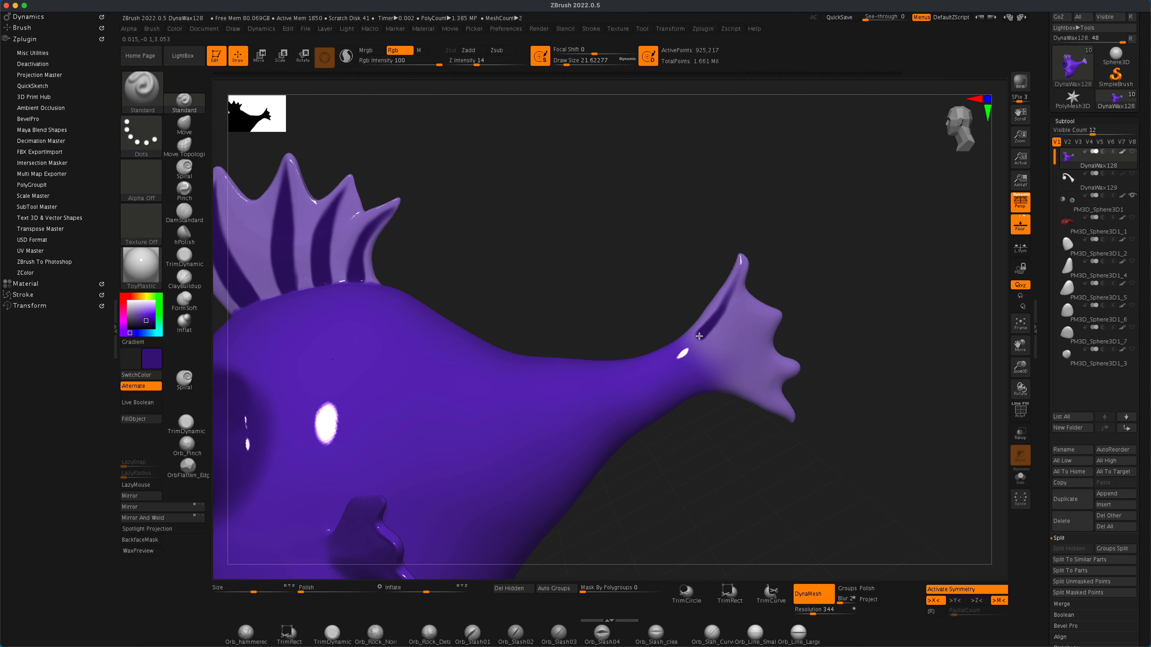
left_click_drag(707, 352, 772, 316)
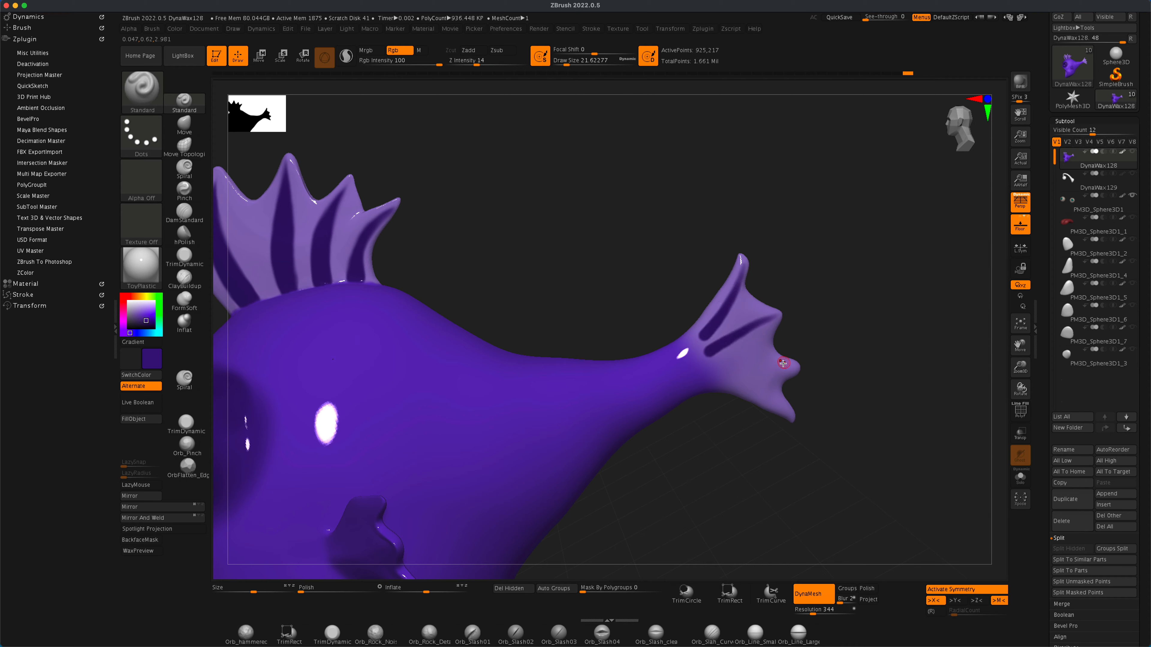
left_click_drag(790, 416, 718, 380)
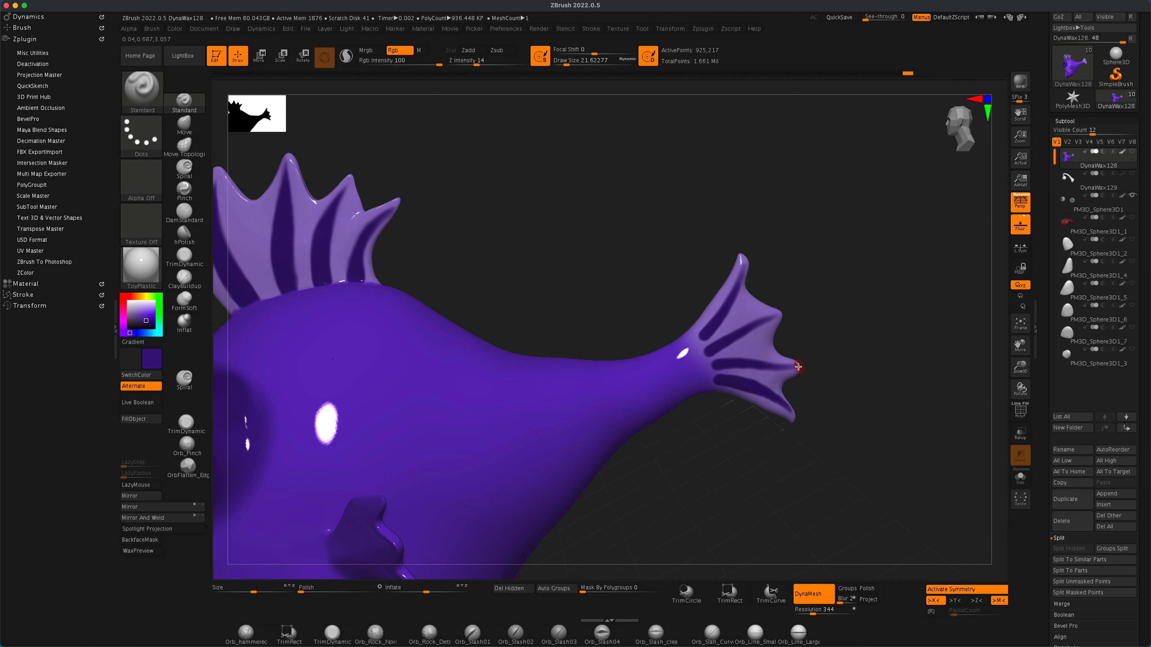
left_click_drag(806, 290, 797, 354)
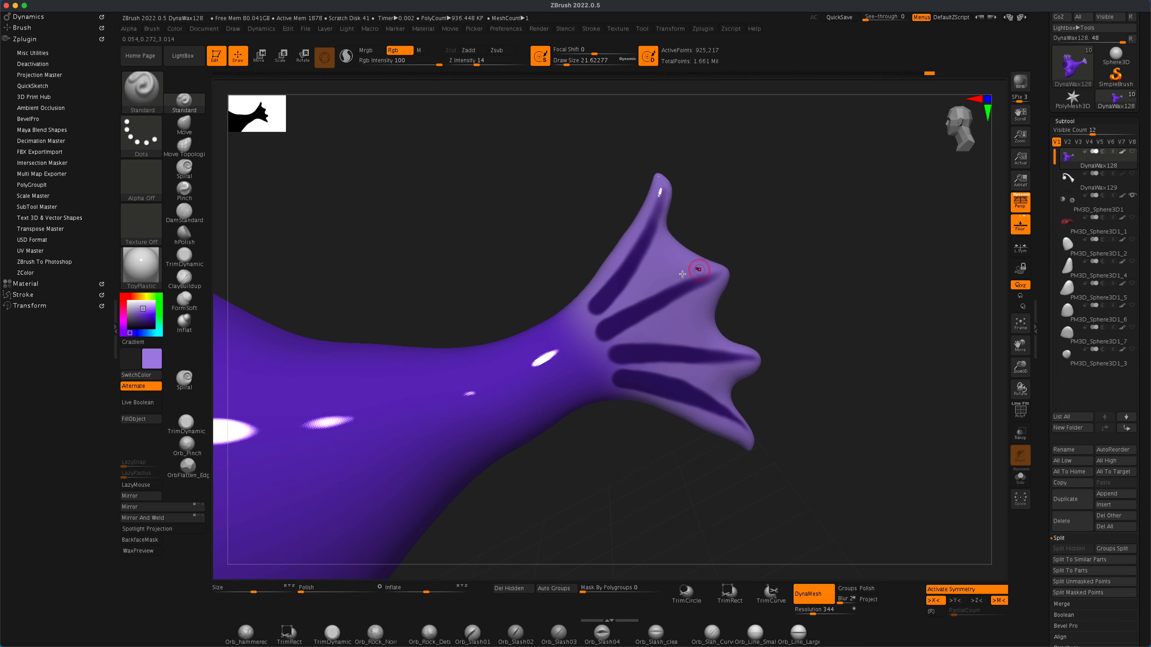
left_click_drag(769, 217, 789, 321)
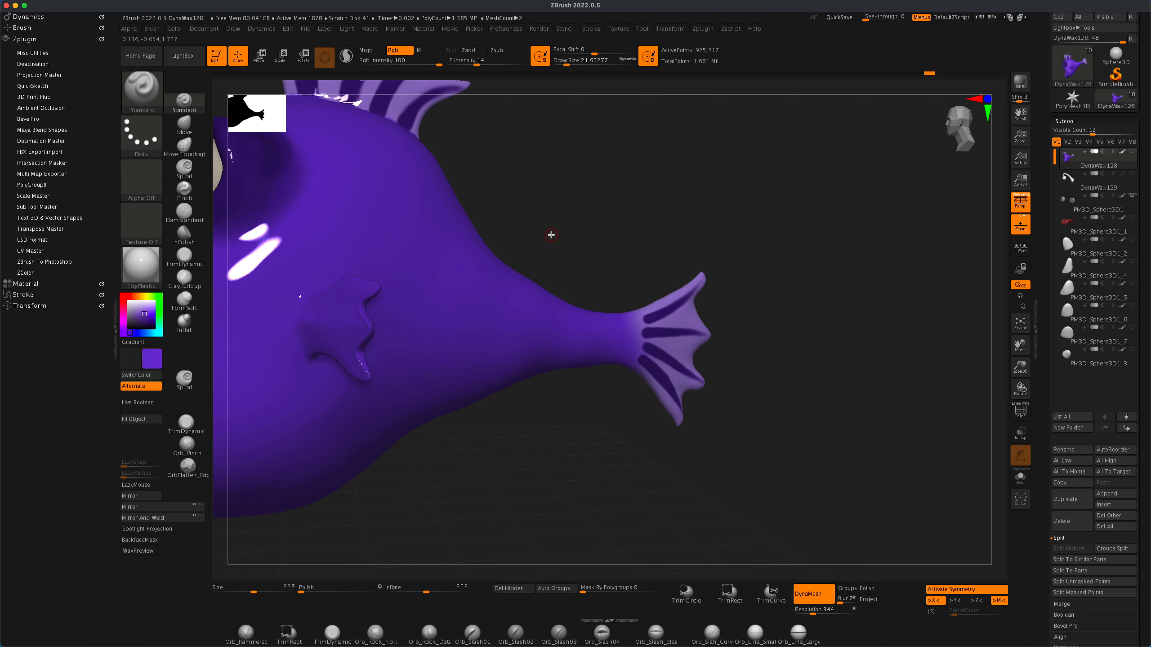
Step: Touch up the tail fin's base in body purple and paint the side fins light purple with a brush size of about 83
key("s")
left_click_drag(551, 235, 563, 234)
mouse_move(625, 372)
left_mouse_down()
mouse_move(623, 333)
mouse_move(618, 350)
left_mouse_up()
key("super+z")
mouse_move(747, 240)
left_mouse_down()
mouse_move(724, 257)
mouse_move(771, 262)
mouse_move(809, 295)
mouse_move(741, 310)
mouse_move(758, 391)
mouse_move(752, 437)
mouse_move(605, 456)
mouse_move(726, 388)
mouse_move(526, 419)
mouse_move(755, 377)
mouse_move(863, 264)
left_mouse_up()
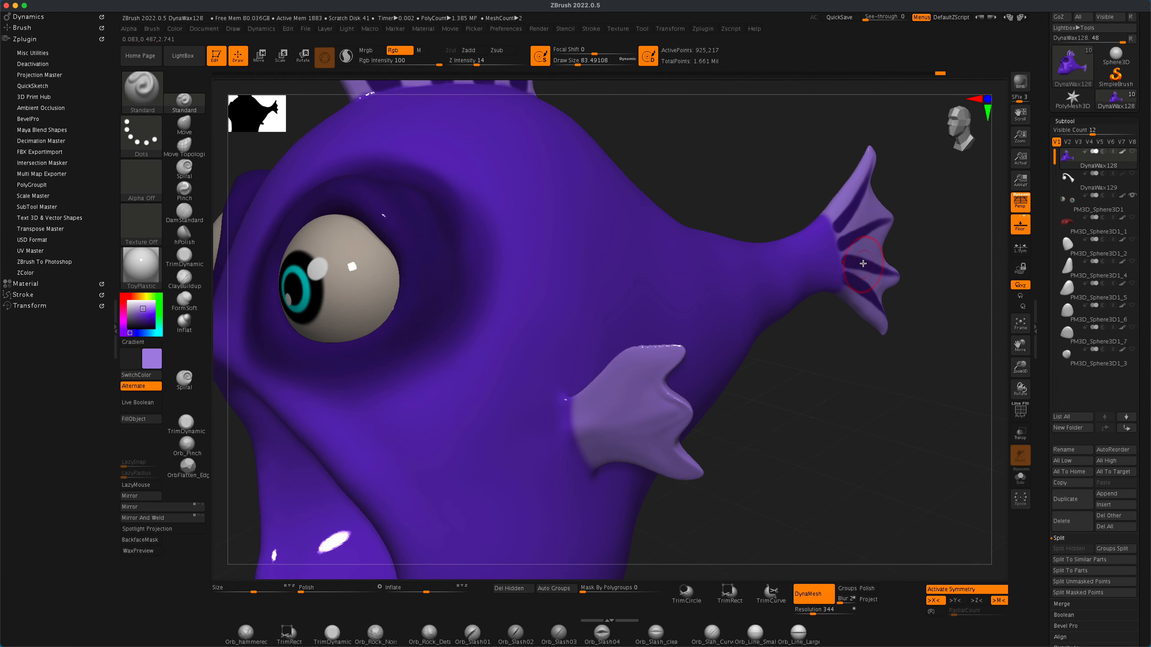
left_click_drag(796, 403, 821, 400)
left_click_drag(673, 355, 628, 380)
key("ctrl+z")
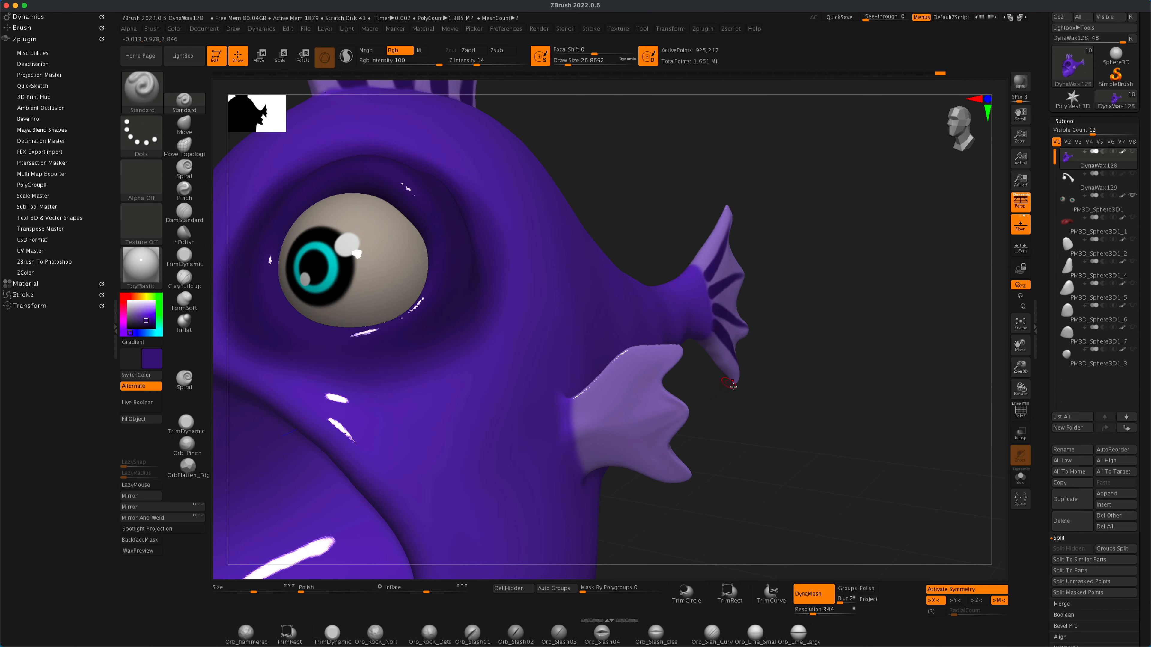
Step: Enable LazyMouse and paint three dark purple stripes on the front of the side fin with a brush size of about 13
key("s")
left_click(760, 406)
mouse_move(760, 414)
left_mouse_down()
mouse_move(768, 434)
mouse_move(793, 431)
left_mouse_up()
left_click_drag(677, 353, 586, 416)
key("ctrl+z")
left_click(136, 485)
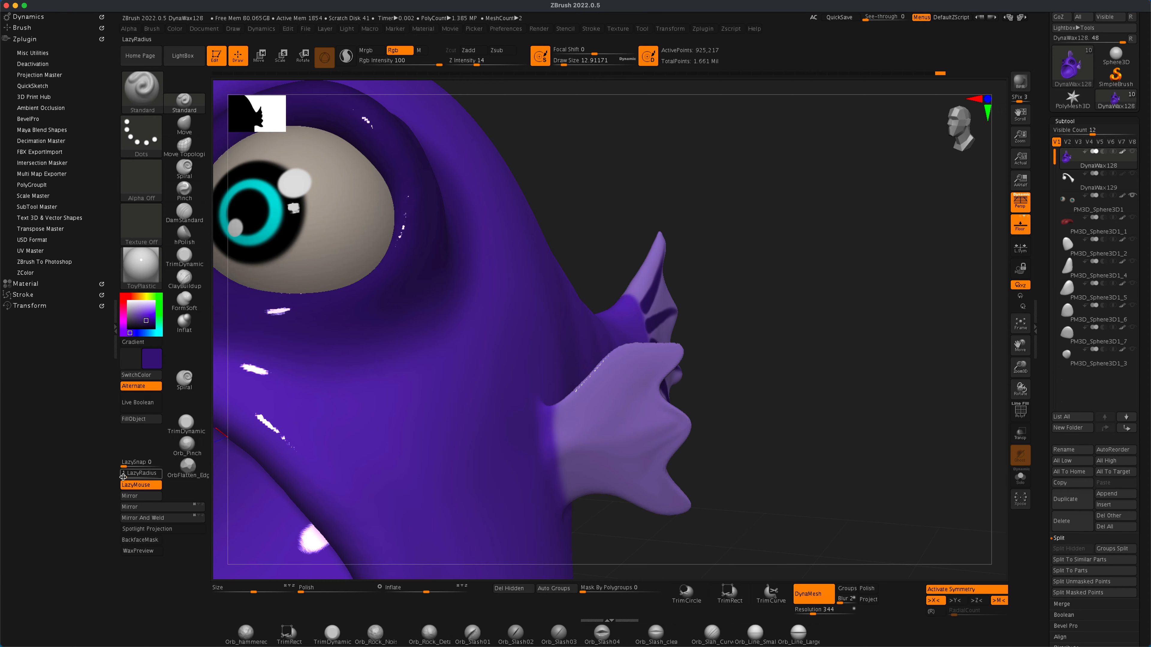
left_click_drag(678, 351, 567, 423)
left_click_drag(680, 424, 567, 448)
left_click_drag(682, 506, 572, 475)
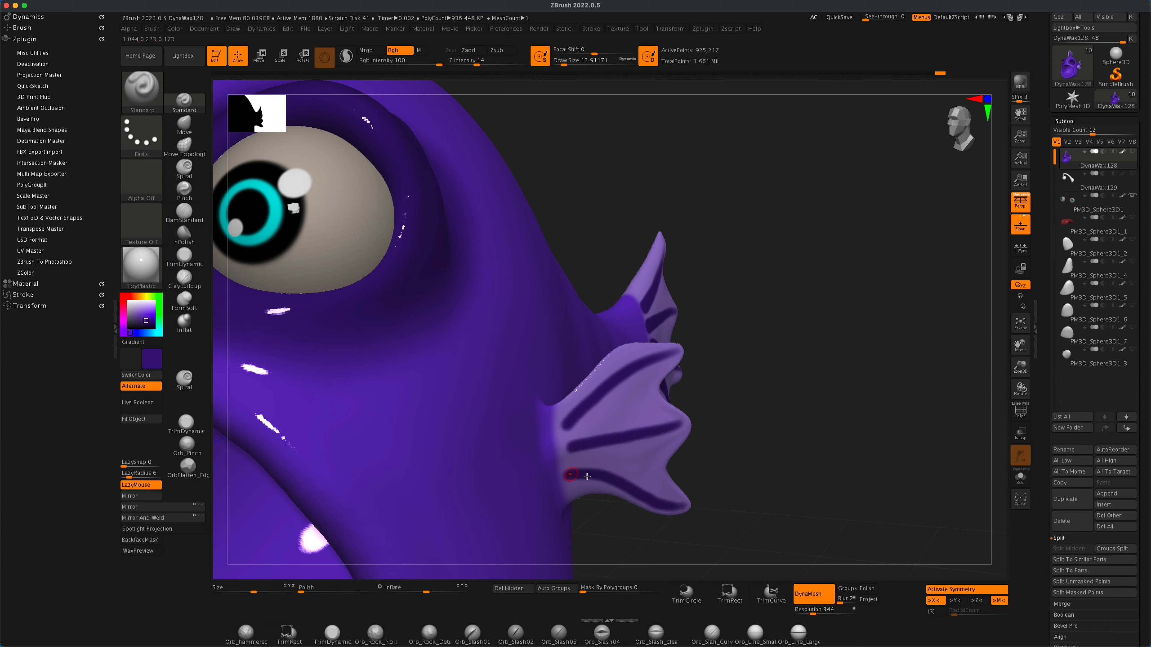
left_click_drag(666, 426, 573, 442)
left_click_drag(675, 358, 593, 386)
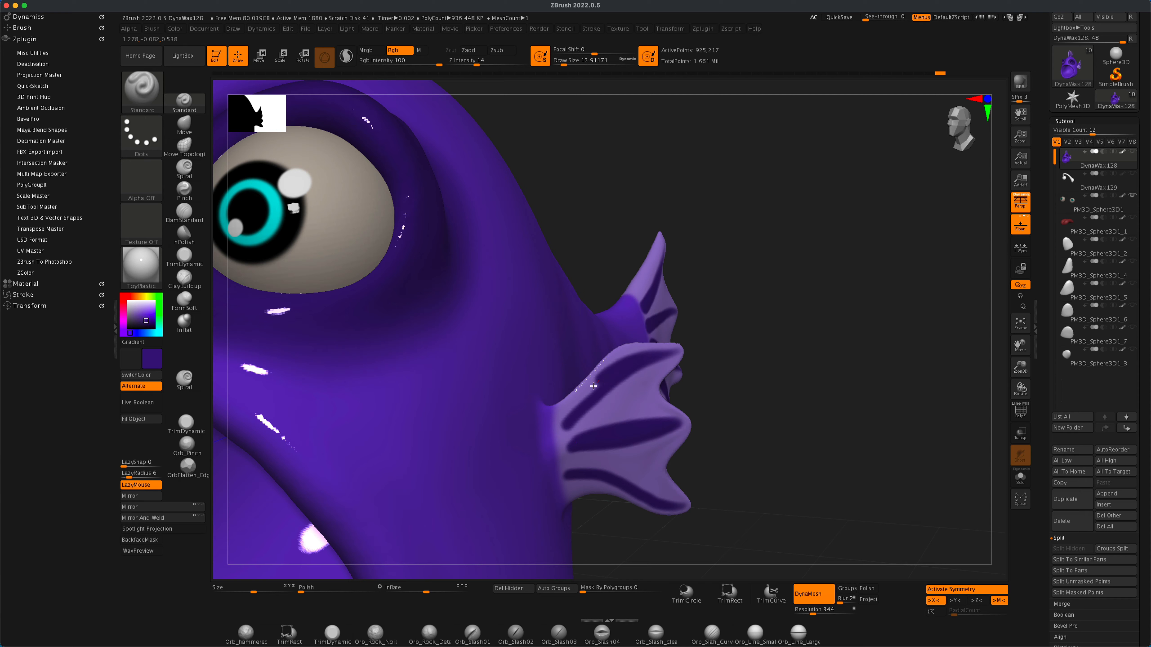
Step: Paint three dark purple stripes on the back of the side fin and pick the light purple for touch-ups
left_click_drag(787, 438, 716, 408)
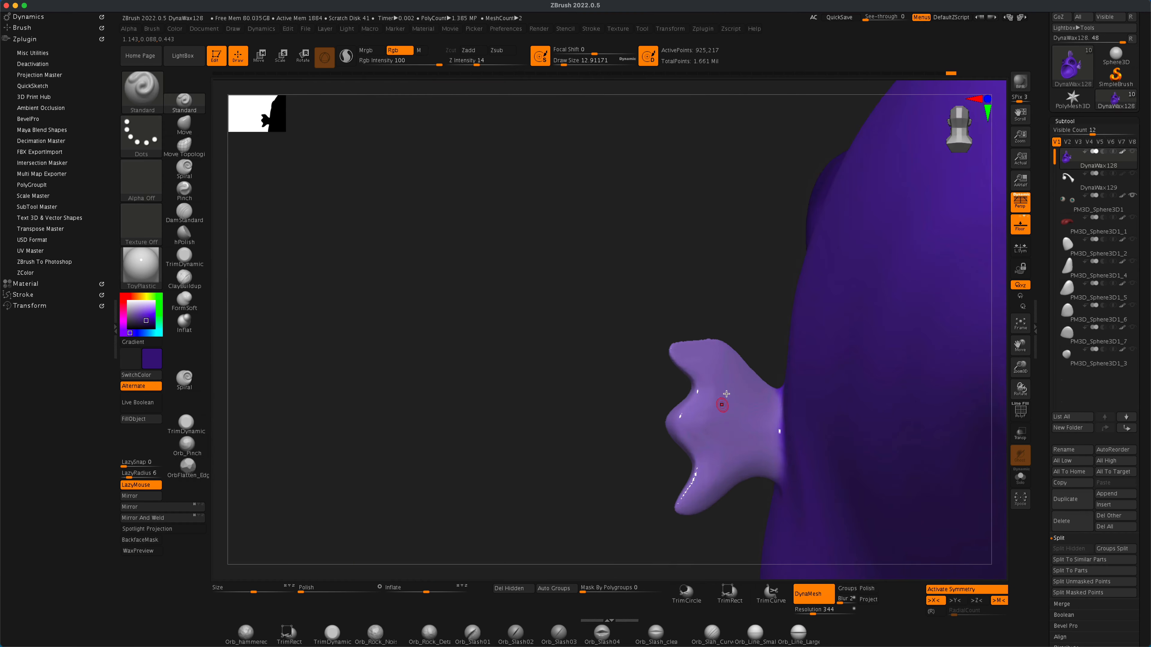
left_click_drag(677, 351, 765, 403)
left_click_drag(679, 424, 767, 423)
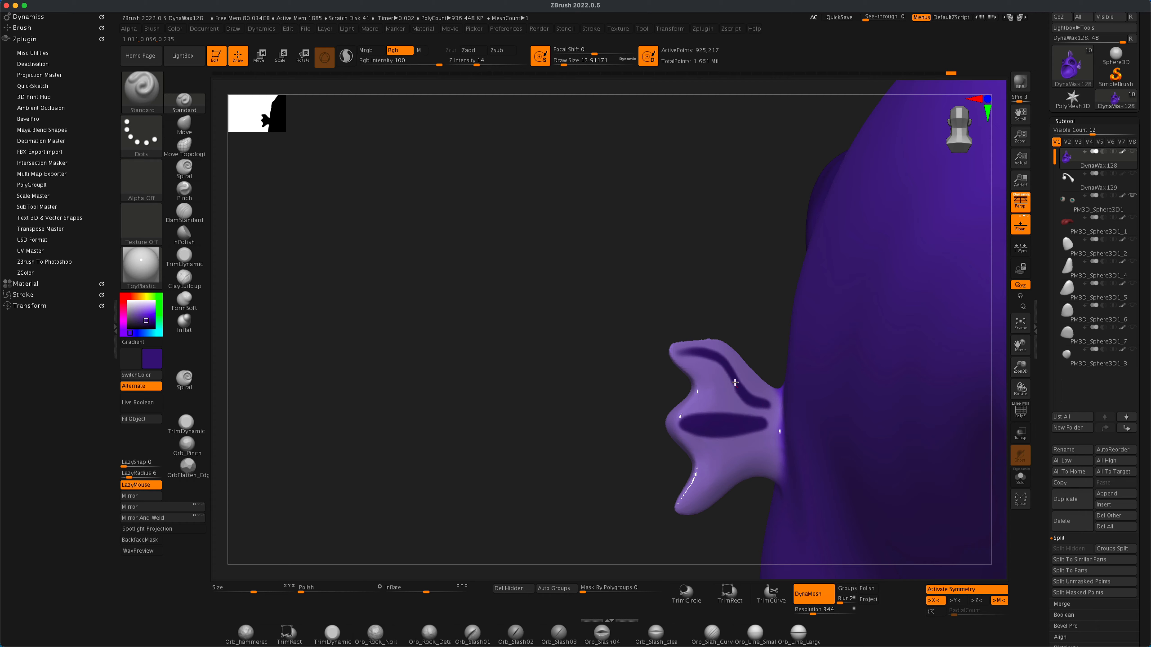
left_click_drag(753, 446, 724, 472)
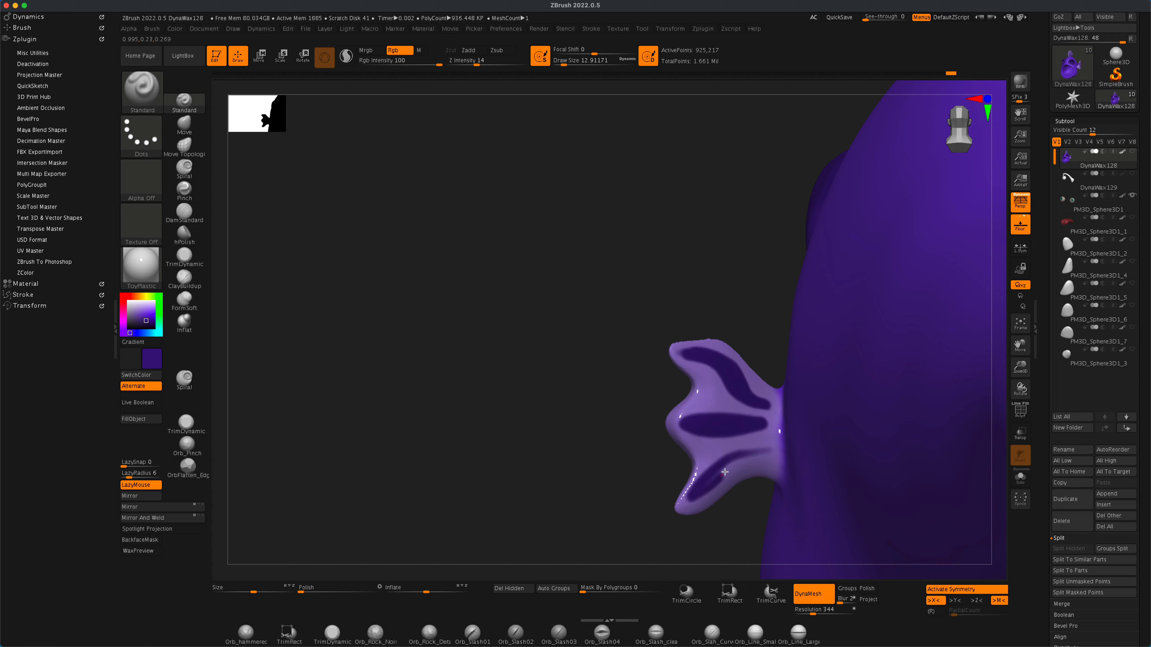
key("c")
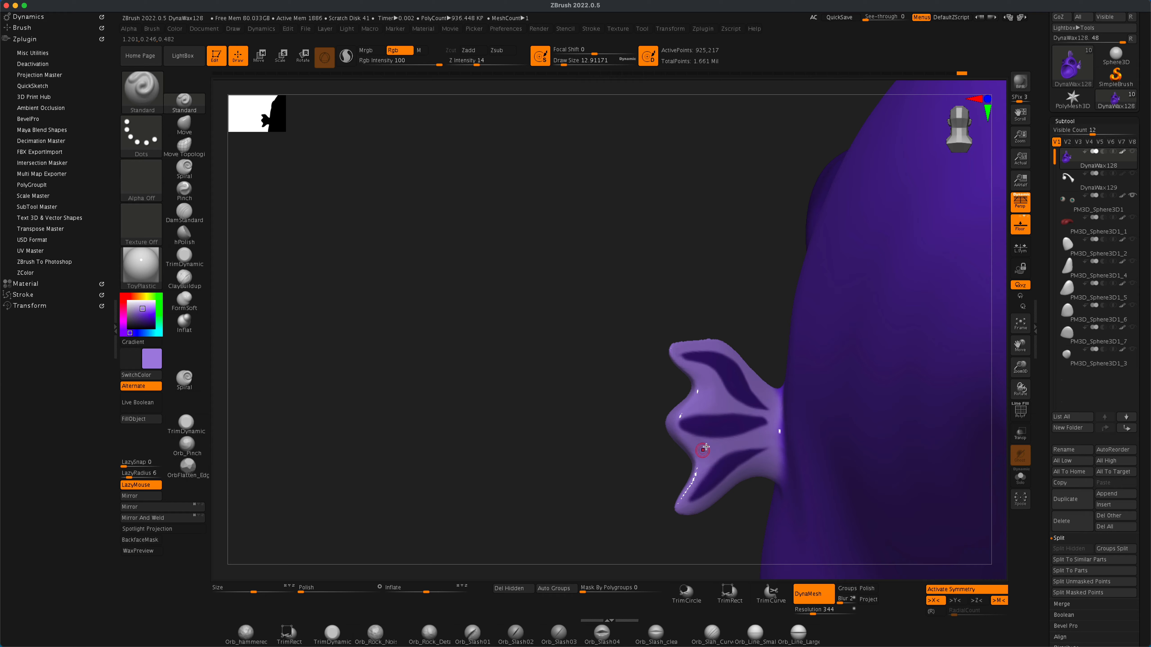
Step: Set the Standard brush to the DragRect stroke with Alpha 06, draw size 112 and Zadd enabled
mouse_move(530, 435)
left_mouse_down()
mouse_move(784, 403)
mouse_move(810, 422)
mouse_move(858, 400)
mouse_move(827, 362)
mouse_move(863, 370)
mouse_move(827, 380)
mouse_move(839, 383)
left_mouse_up()
key("s")
left_click(866, 357)
left_click_drag(839, 383, 839, 446, "alt")
left_click(145, 137)
left_click(224, 142)
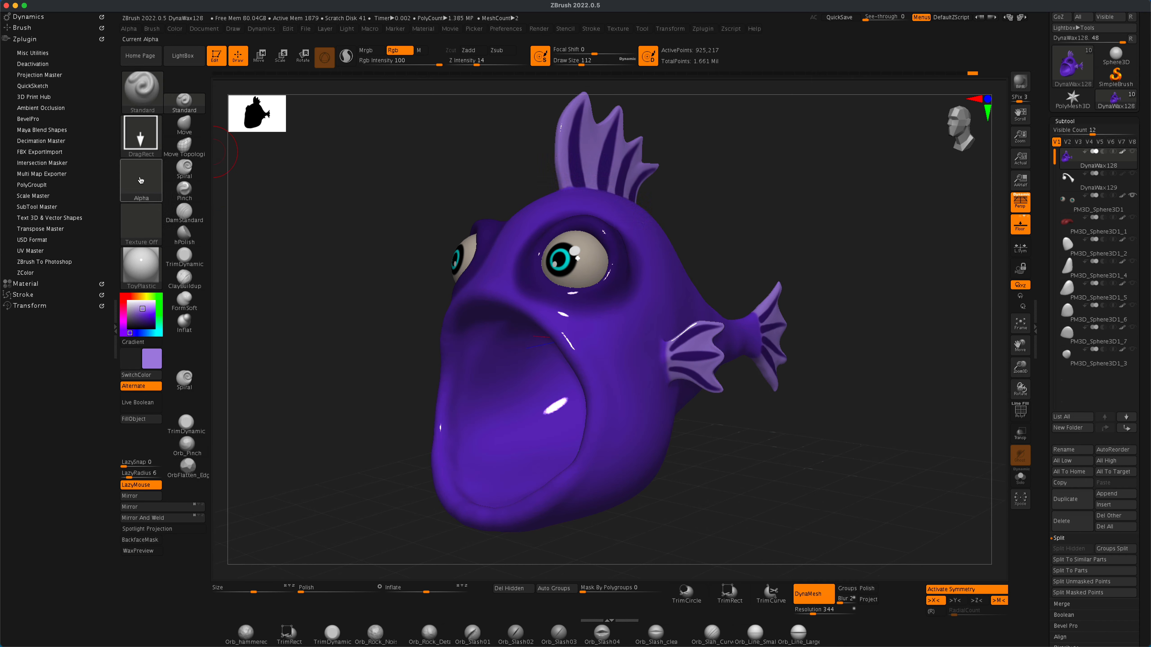
left_click(140, 180)
left_click(324, 207)
left_click(474, 55)
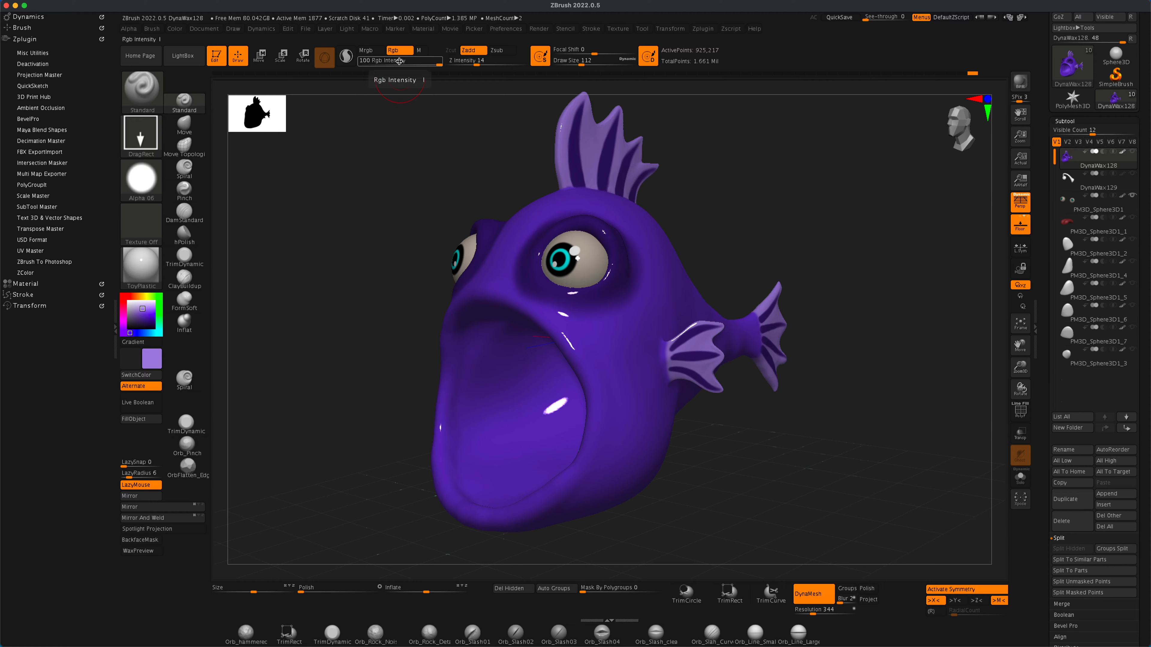
Step: Undo a test spot on the cheek, and set the brush's Z Intensity to 31 and Focal Shift to -33
left_click_drag(364, 348, 347, 355)
left_click_drag(612, 350, 598, 378)
key("ctrl+z")
left_click_drag(478, 61, 492, 61)
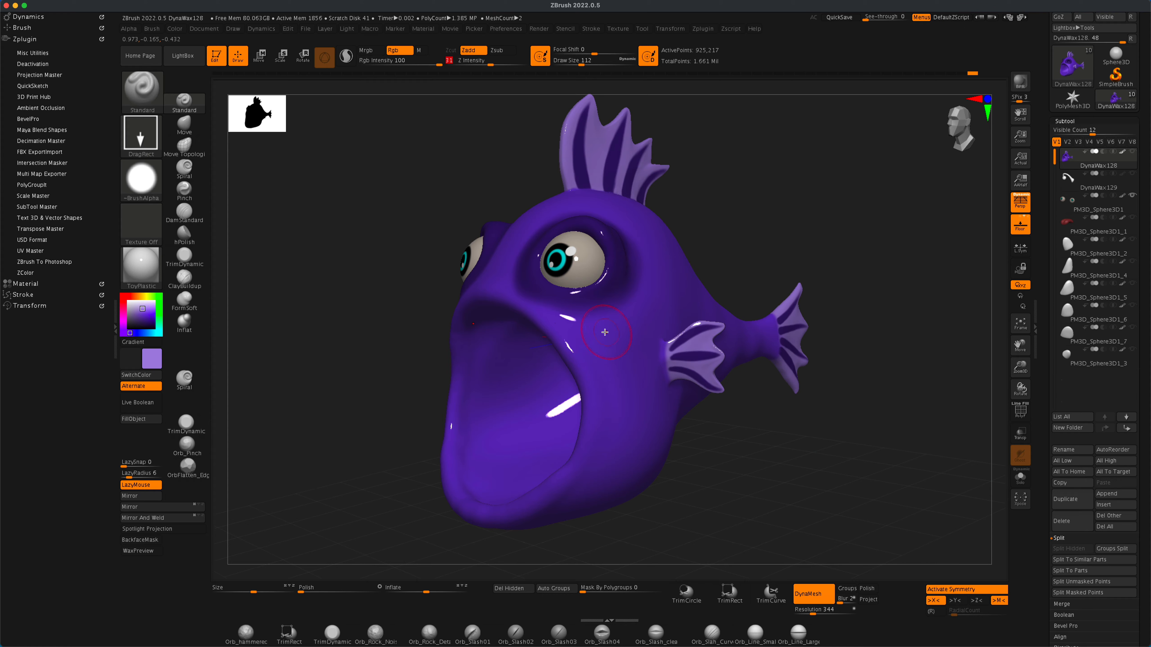
left_click_drag(839, 257, 641, 253)
left_click_drag(587, 47, 581, 49)
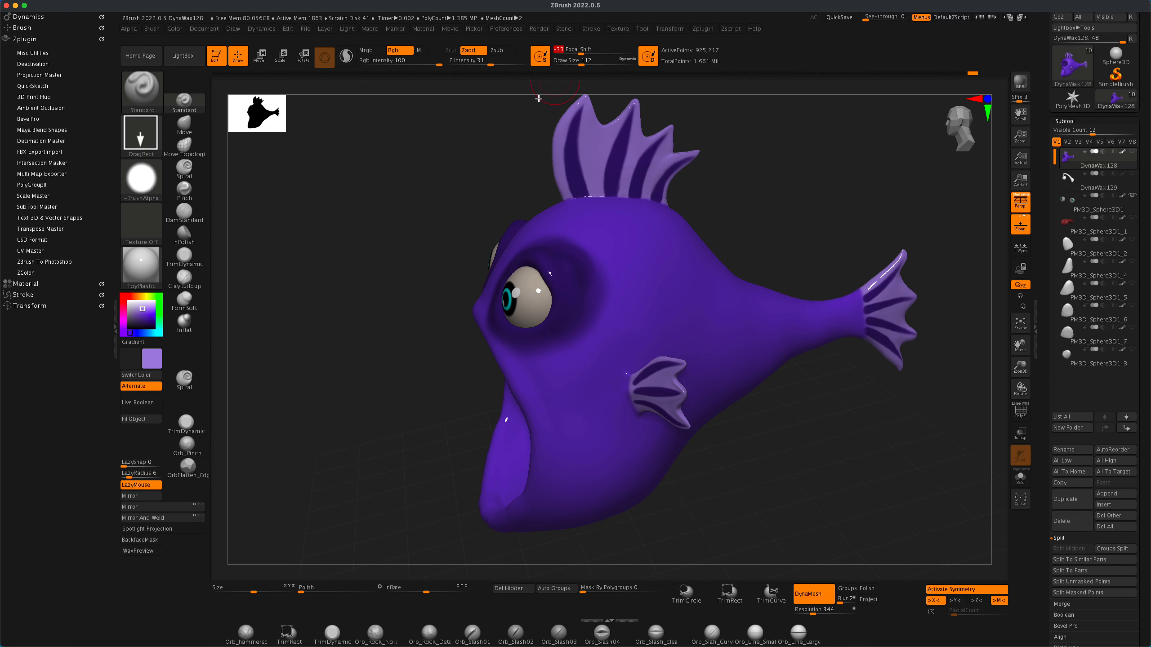
Step: Stamp raised light purple spots of varied sizes on the back below and behind the dorsal fin
key("s")
left_click_drag(473, 187, 466, 188)
left_click_drag(777, 185, 722, 229, "alt")
left_click_drag(592, 212, 606, 226)
left_click_drag(633, 231, 637, 244)
left_click_drag(711, 163, 656, 187)
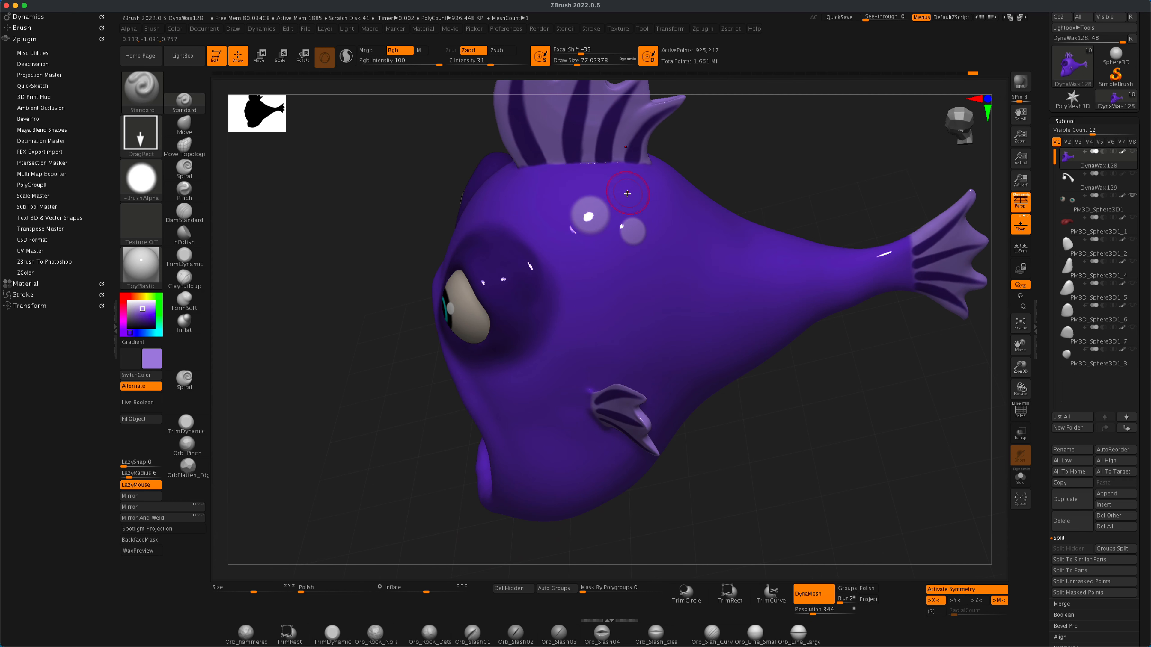
left_click_drag(783, 162, 743, 179)
left_click_drag(660, 179, 690, 208)
left_click_drag(706, 230, 739, 222)
left_click_drag(721, 258, 726, 266)
left_click_drag(826, 381, 895, 345)
left_click_drag(659, 252, 664, 258)
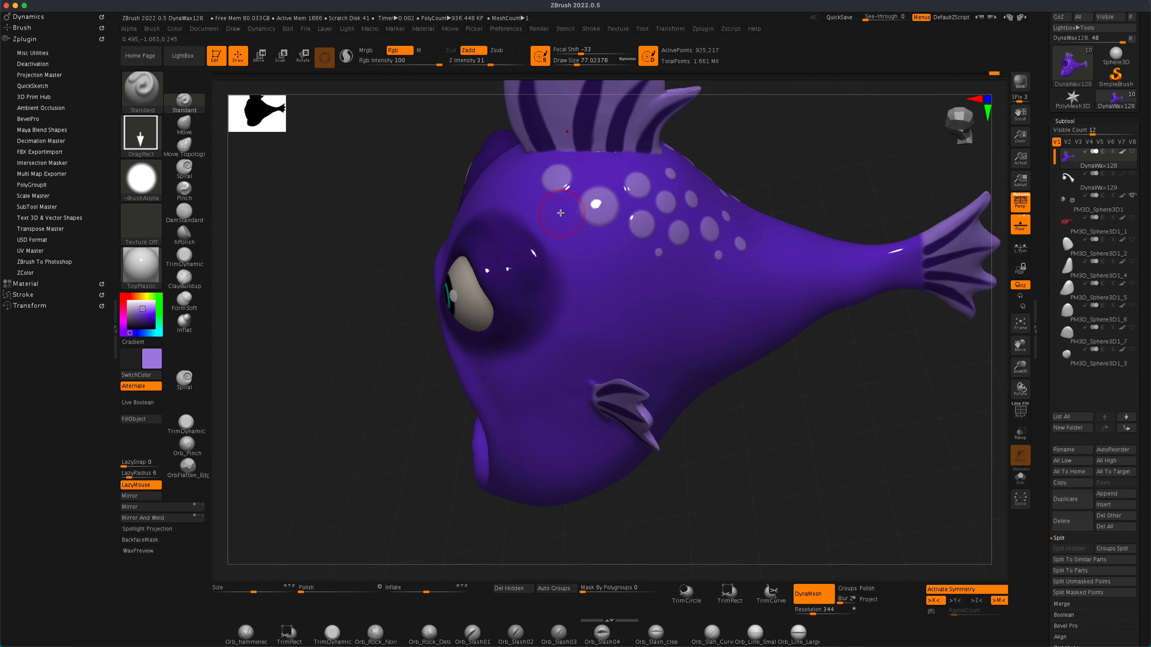
Step: Stamp additional small light purple spots between the eye and the dorsal fin and below the large spots
left_click_drag(555, 211, 561, 219)
left_click_drag(743, 381, 838, 349)
left_click_drag(521, 192, 525, 198)
left_click_drag(523, 160, 597, 170)
left_click_drag(816, 336, 739, 355)
left_click_drag(587, 240, 591, 246)
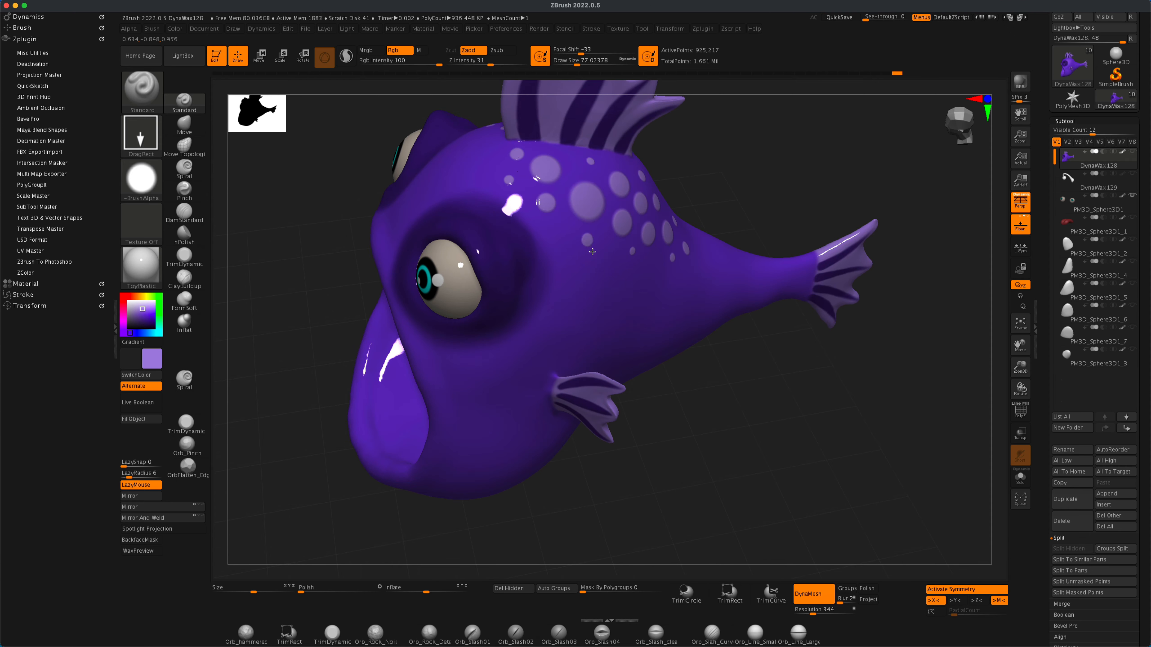
mouse_move(761, 453)
left_mouse_down()
mouse_move(794, 393)
mouse_move(765, 429)
mouse_move(627, 478)
mouse_move(688, 449)
left_mouse_up()
key("s")
left_click_drag(340, 372, 393, 214)
left_click_drag(433, 150, 411, 193)
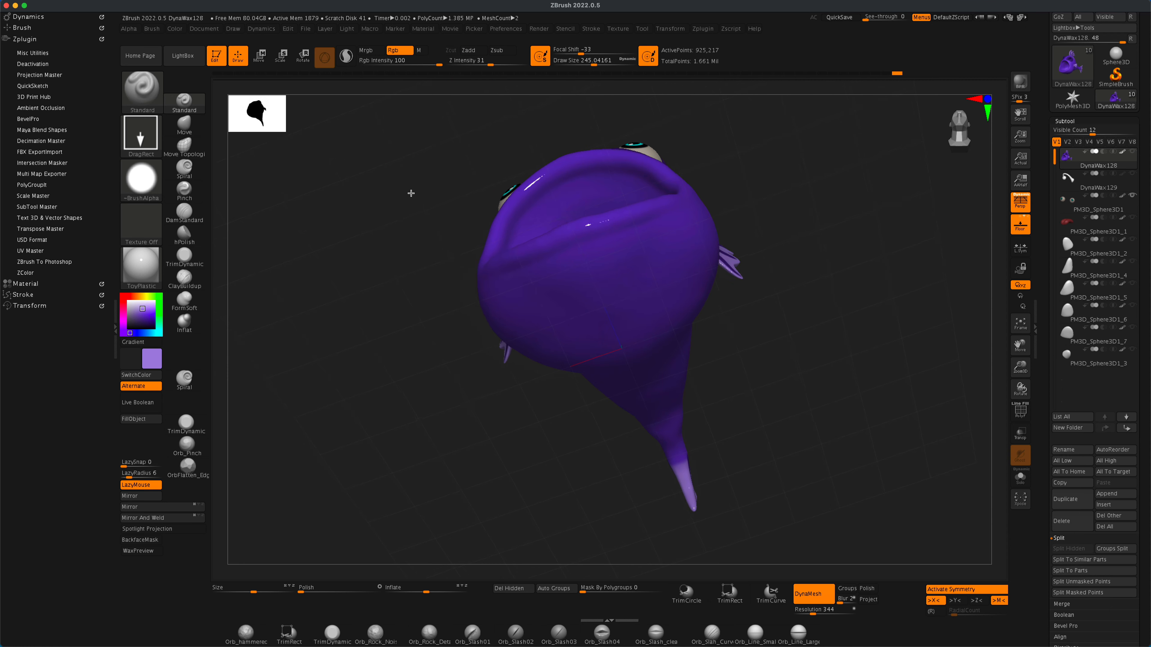
mouse_move(605, 308)
left_mouse_down()
mouse_move(634, 356)
mouse_move(698, 383)
mouse_move(711, 347)
mouse_move(677, 403)
left_mouse_up()
key("super+z")
Step: Switch the brush to the Dots stroke with no alpha and Zadd off, and paint the belly light purple at size about 172
left_click(142, 138)
left_click(196, 144)
left_click(149, 185)
left_click(195, 186)
left_click_drag(650, 273, 655, 303)
left_click_drag(771, 349, 777, 293)
mouse_move(579, 343)
left_mouse_down()
mouse_move(587, 357)
mouse_move(545, 339)
left_mouse_up()
left_click_drag(788, 312, 827, 328)
mouse_move(637, 431)
left_mouse_down()
mouse_move(606, 404)
mouse_move(632, 463)
mouse_move(660, 370)
left_mouse_up()
left_click_drag(765, 410, 712, 428)
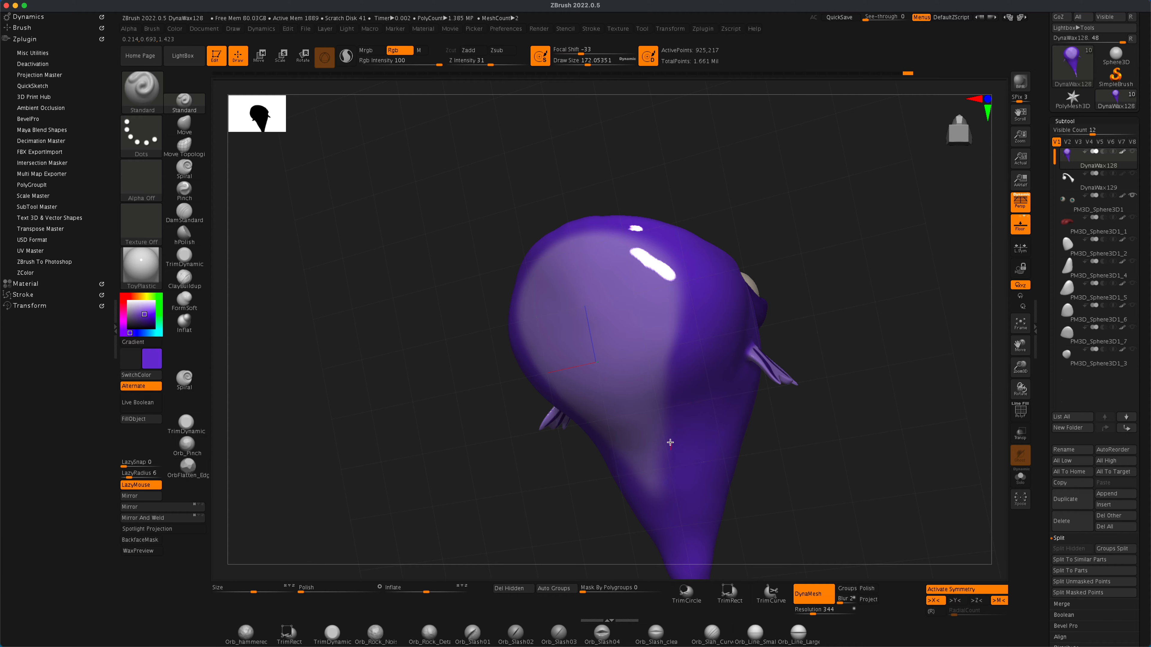
Step: Enable BackfaceMask, sample the tongue's red, hide the tongue again and paint the mouth floor red with a brush size of about 172
left_click_drag(789, 314, 878, 365)
left_click_drag(362, 349, 311, 413, "alt")
left_click(156, 540)
left_click(1132, 217)
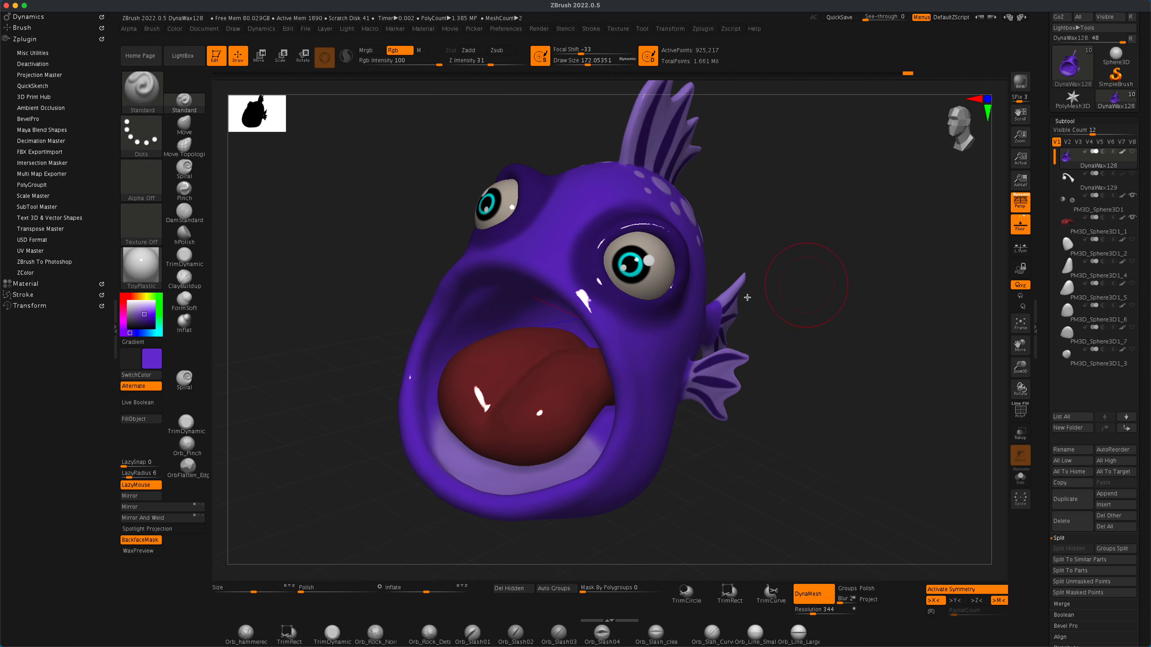
left_click(1132, 218)
mouse_move(571, 435)
left_mouse_down()
mouse_move(518, 447)
mouse_move(485, 422)
left_mouse_up()
mouse_move(777, 421)
left_mouse_down()
mouse_move(791, 393)
mouse_move(766, 449)
left_mouse_up()
mouse_move(558, 422)
left_mouse_down()
mouse_move(470, 447)
mouse_move(544, 485)
left_mouse_up()
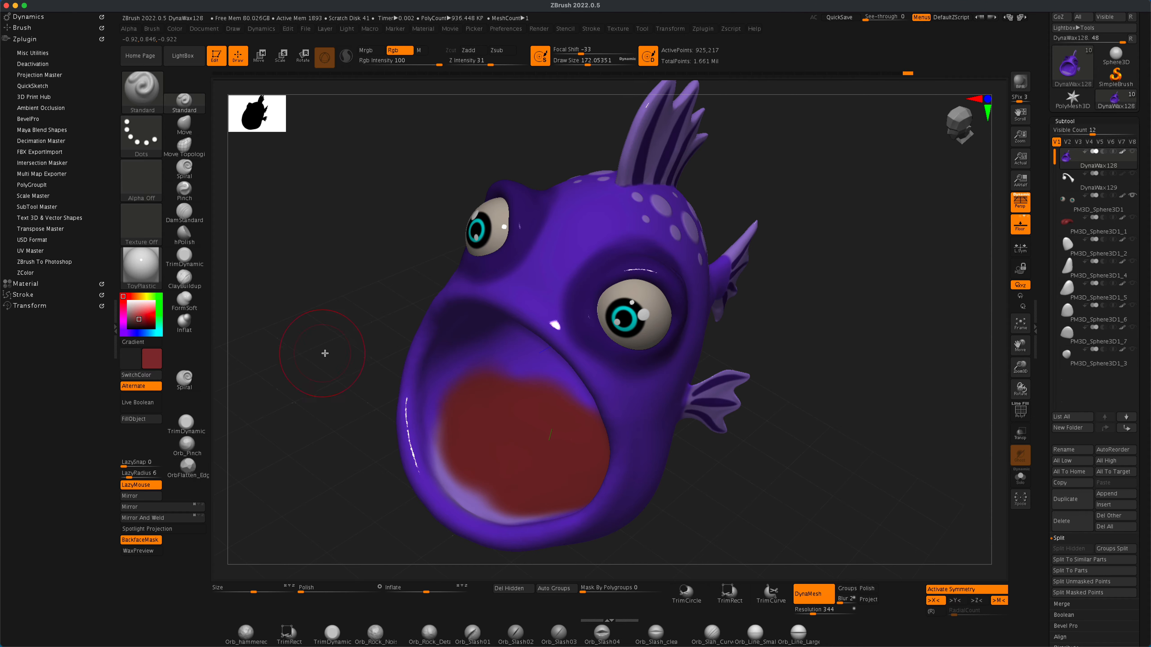
Step: Extend the red paint over the mouth's inner side and towards the throat with a brush size of about 128
key("s")
left_click_drag(335, 336, 325, 337)
mouse_move(327, 338)
left_mouse_down("alt")
mouse_move(334, 364)
mouse_move(338, 317)
left_mouse_up("alt")
left_click_drag(539, 344, 497, 397)
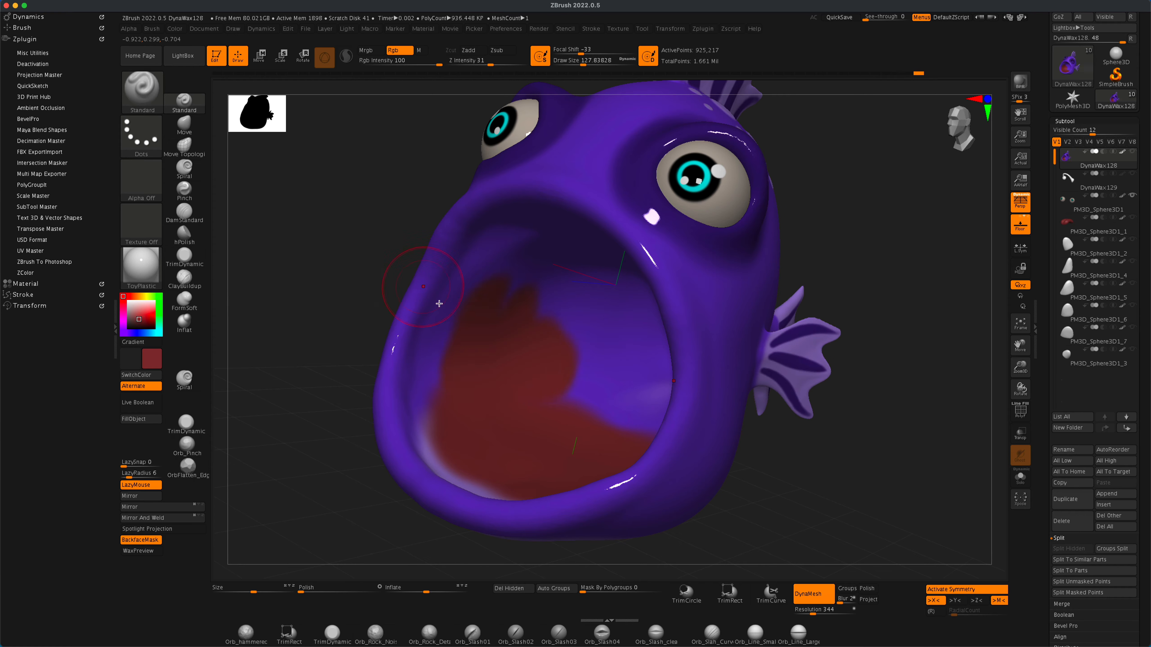
left_click_drag(539, 312, 595, 360)
left_click_drag(838, 290, 879, 250)
left_click_drag(569, 299, 612, 330)
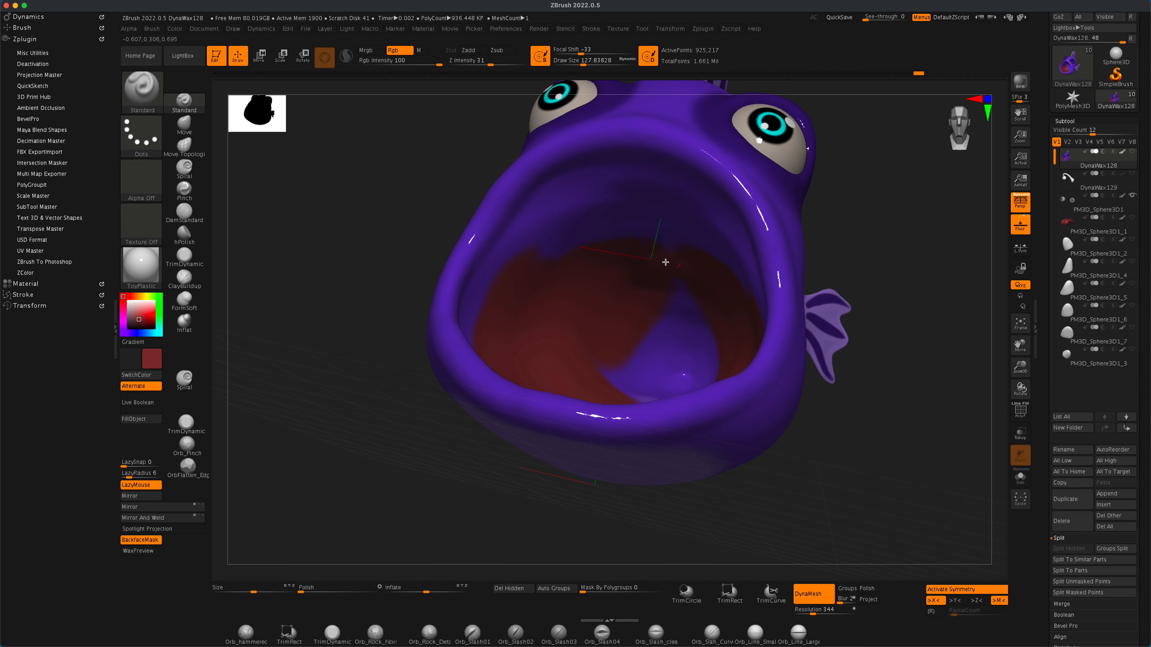
Step: Fill the remaining purple areas of the mouth interior with red up to the inner lip
left_click_drag(860, 362, 879, 419)
left_click_drag(634, 399, 699, 383)
left_click_drag(414, 245, 566, 251)
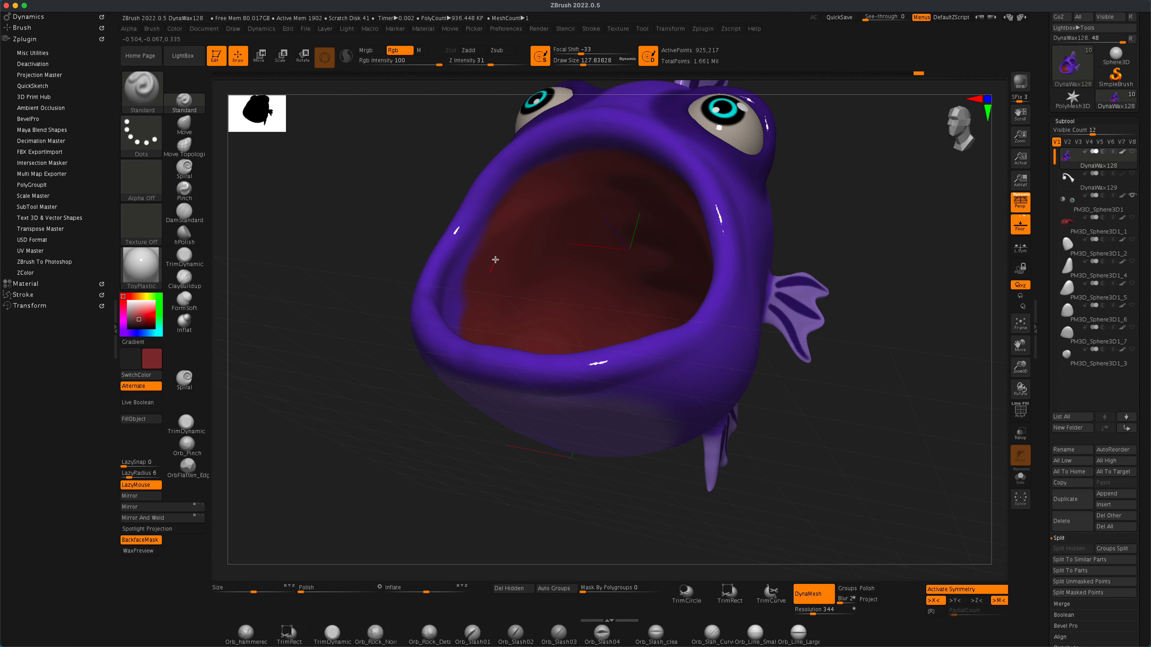
left_click_drag(577, 169, 482, 358)
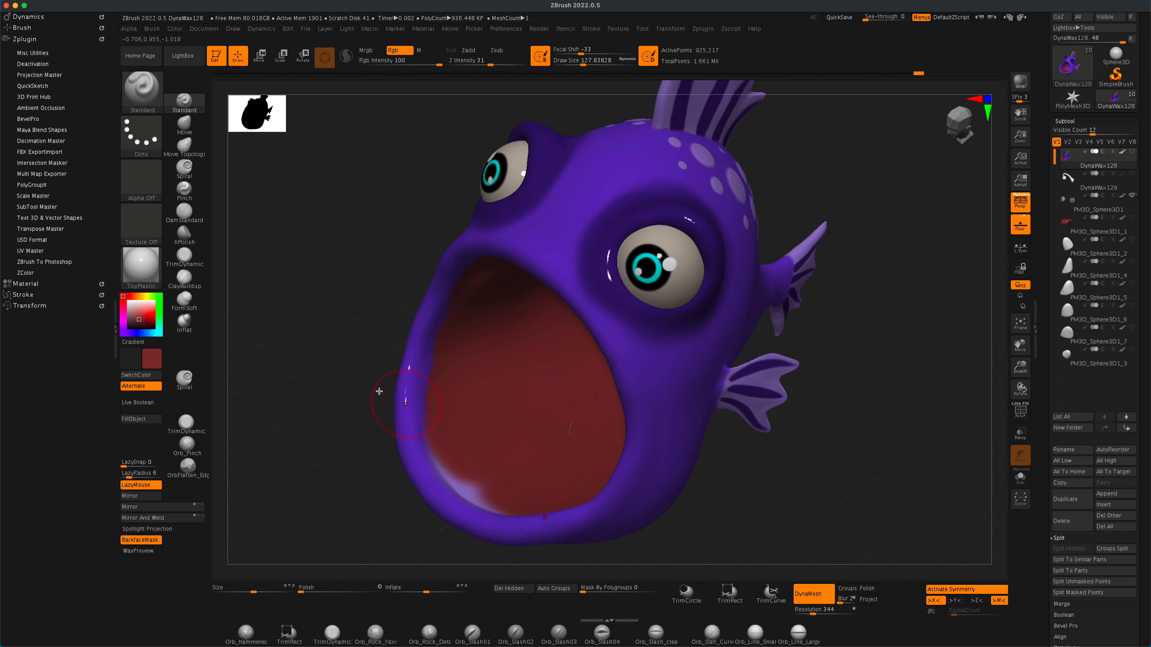
left_click_drag(377, 391, 474, 286)
left_click_drag(425, 335, 648, 293)
Step: Set the brush's Focal Shift to 0 and size to about 268, and paint dark red deep inside the throat
mouse_move(782, 265)
left_mouse_down()
mouse_move(441, 270)
mouse_move(617, 272)
mouse_move(581, 269)
left_mouse_up()
left_click(574, 270)
left_click_drag(754, 307, 776, 312)
left_click_drag(588, 51, 593, 55)
mouse_move(572, 263)
left_mouse_down()
mouse_move(599, 277)
mouse_move(583, 267)
left_mouse_up()
right_click_drag(593, 274, 566, 234)
left_click_drag(565, 234, 560, 242)
mouse_move(552, 187)
right_mouse_down()
mouse_move(747, 237)
mouse_move(488, 203)
mouse_move(745, 247)
mouse_move(532, 195)
mouse_move(794, 231)
mouse_move(810, 262)
right_mouse_up()
Step: Set the Rgb Intensity to 32 and blend dark red shading around the inside of the mouth
left_click_drag(434, 65, 393, 66)
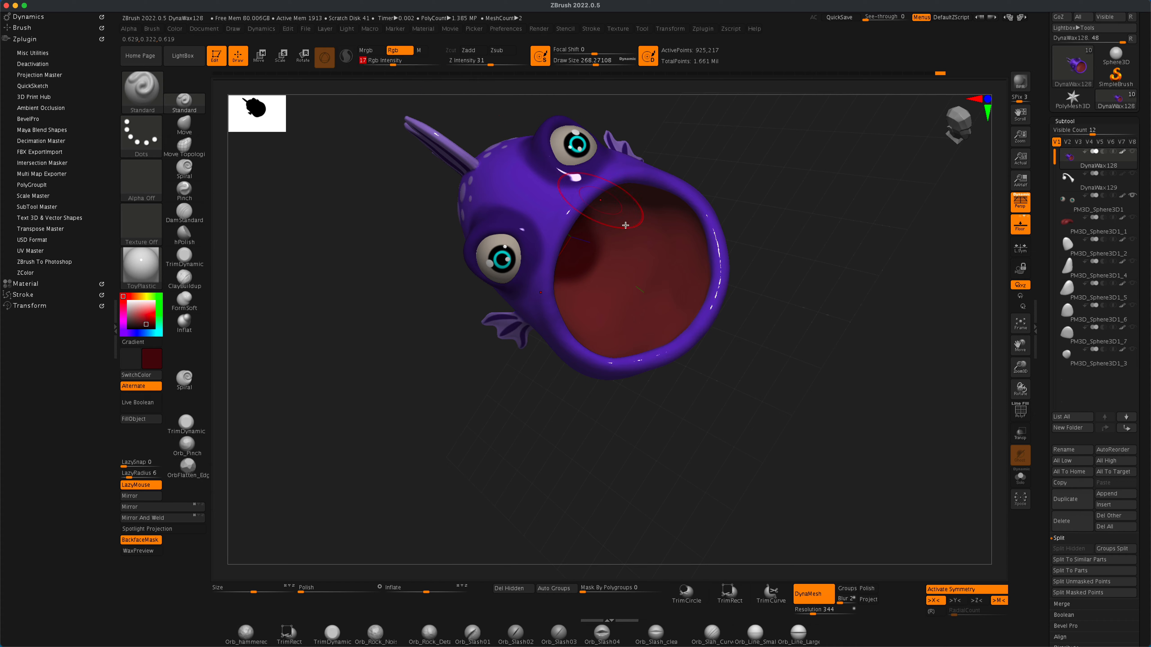
left_click(405, 65)
left_click_drag(608, 275, 641, 290)
left_click_drag(808, 258, 597, 244)
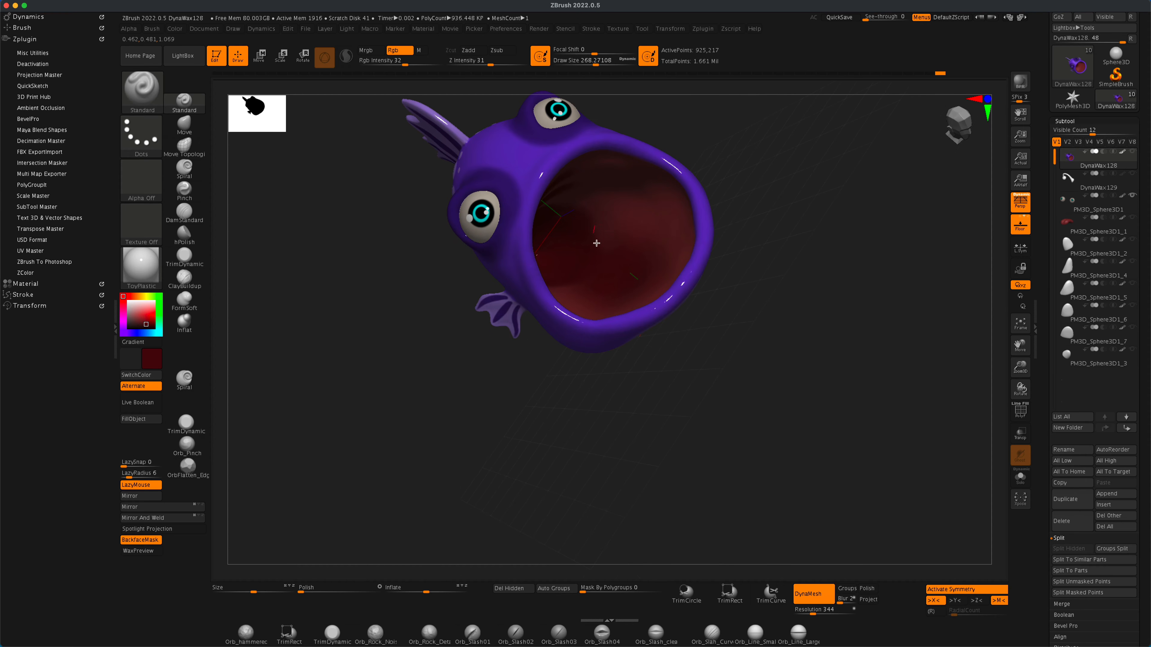
Step: Show the tongue inside the mouth, select it for painting, and hide the fish body around it
left_click_drag(800, 236, 551, 222)
left_click_drag(562, 152, 543, 272)
left_click(1133, 218)
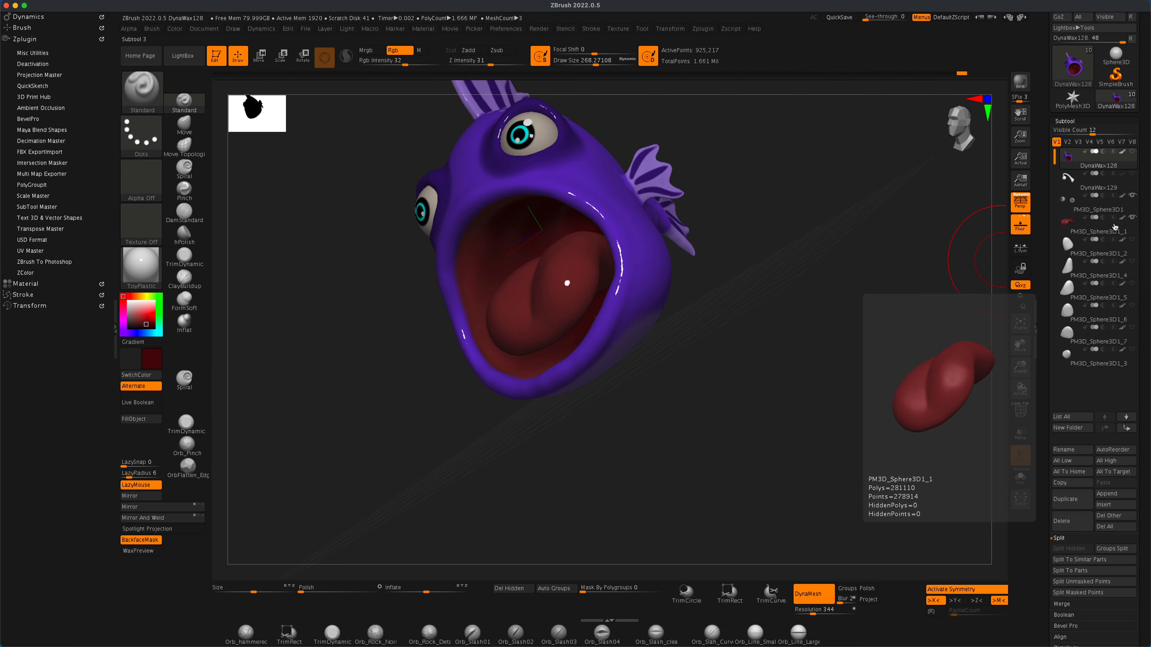
left_click(1116, 226)
mouse_move(827, 269)
left_mouse_down()
mouse_move(799, 286)
mouse_move(576, 291)
mouse_move(742, 293)
mouse_move(711, 326)
mouse_move(755, 198)
mouse_move(694, 362)
mouse_move(618, 343)
left_mouse_up()
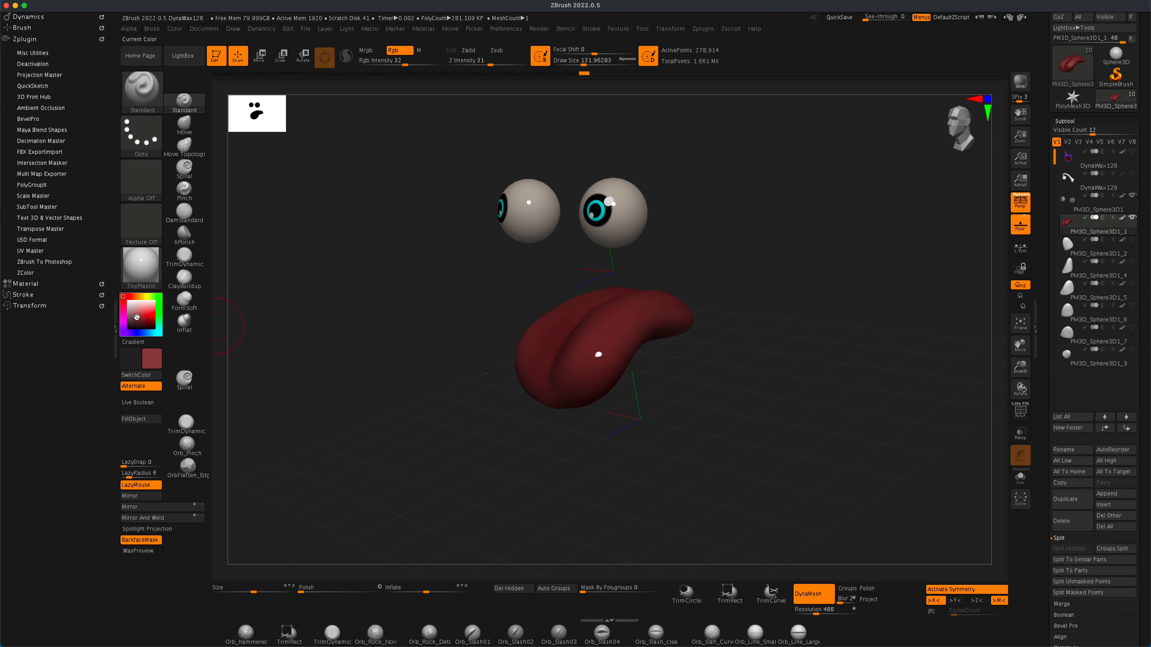
Step: Paint lighter red over the tongue at Rgb Intensity 32 with a brush size of about 132, and unhide all parts
left_click_drag(707, 317, 725, 390)
left_click_drag(611, 319, 577, 346)
left_click_drag(675, 317, 702, 317)
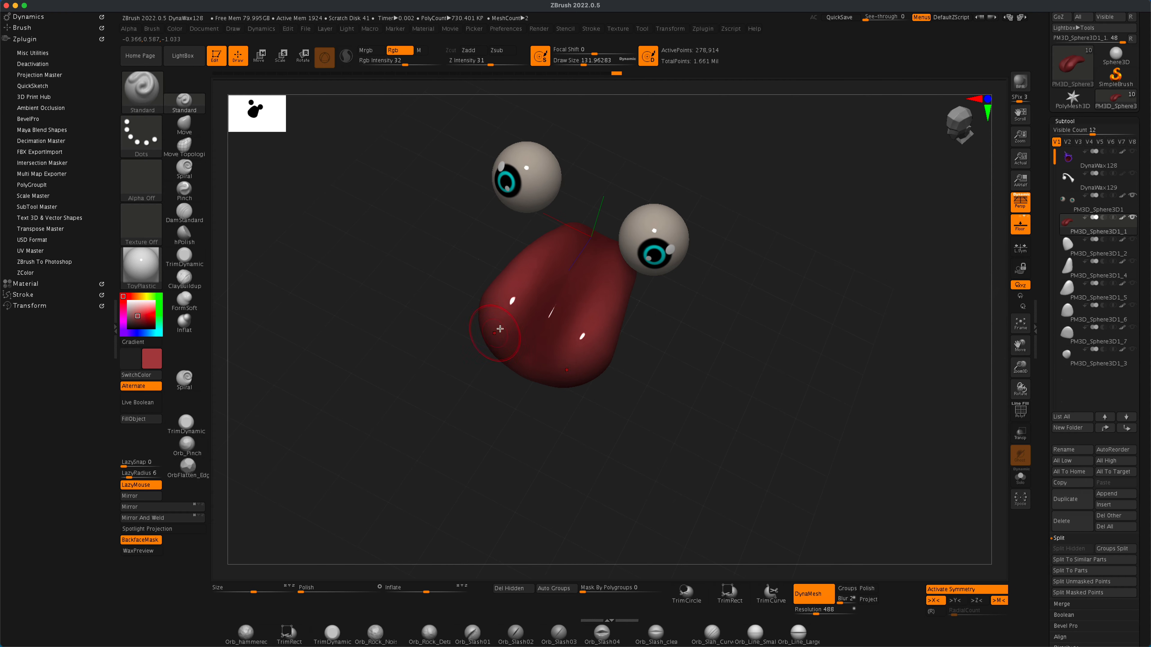
left_click_drag(547, 428, 557, 406)
left_click(1132, 219, "shift")
Step: Select the lure and fill it with the body's purple at Rgb Intensity 100
left_click_drag(856, 435, 867, 314)
left_click(560, 247, "alt")
key("c")
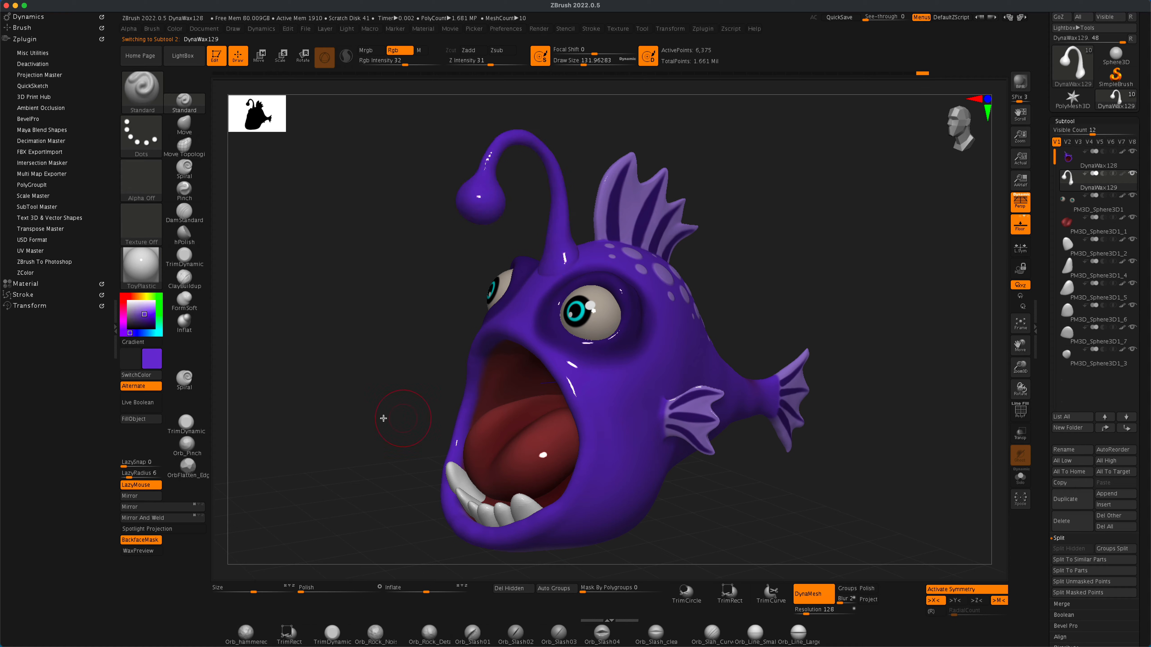
left_click(141, 419)
left_click_drag(377, 277, 401, 304)
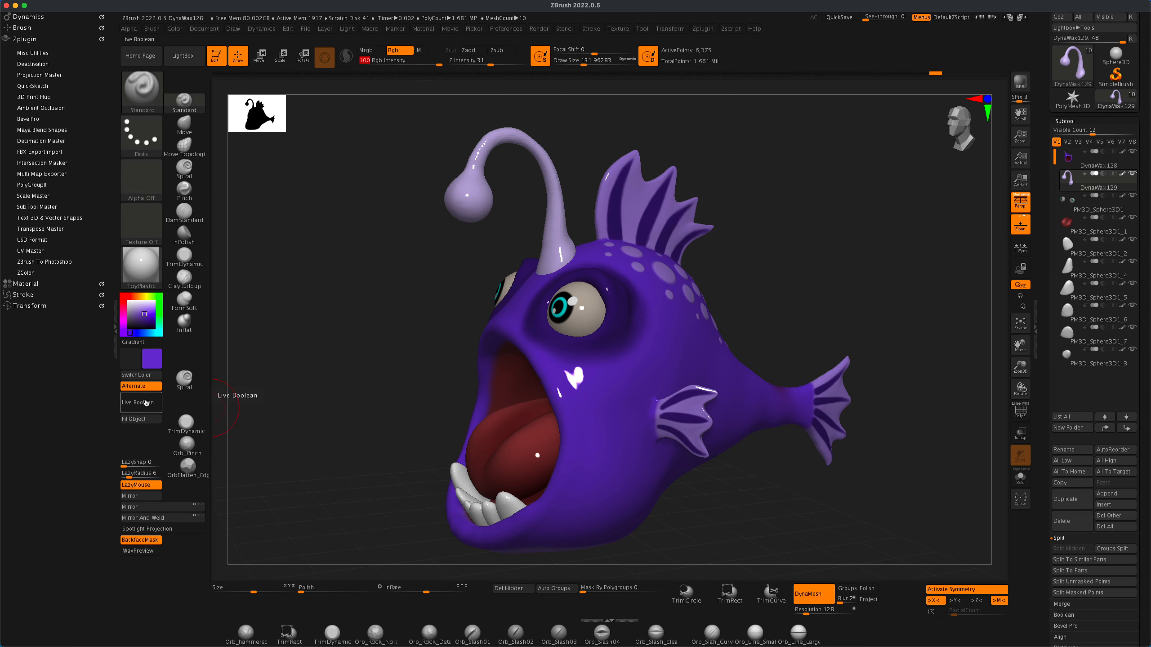
left_click(142, 419)
left_click_drag(393, 281, 412, 293, "alt")
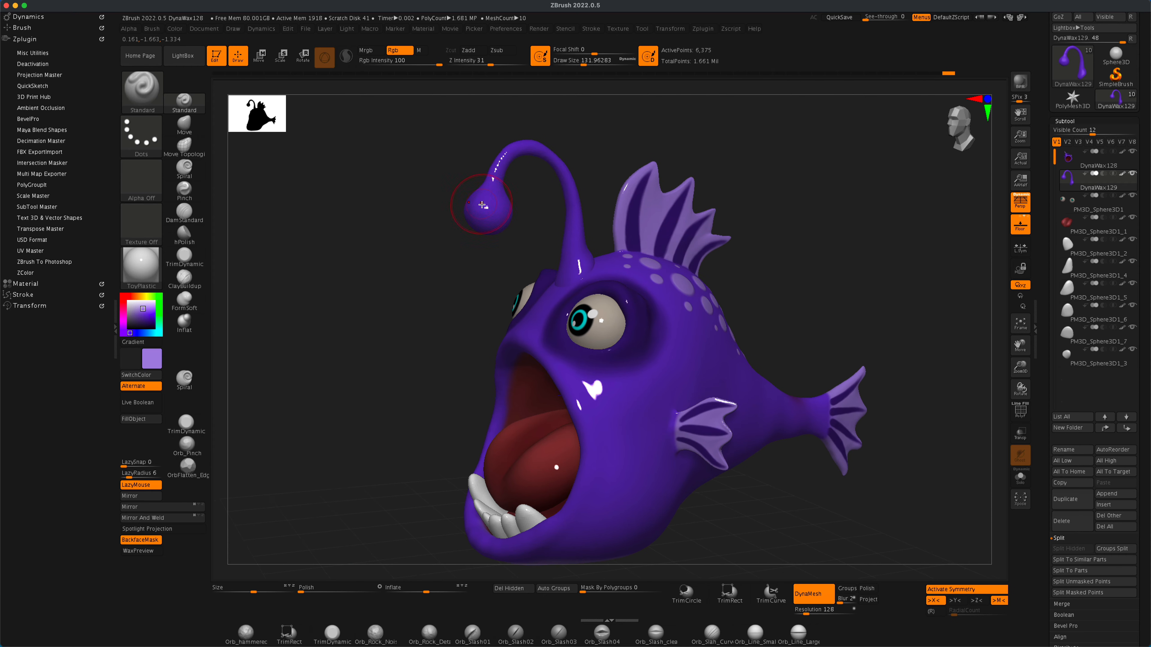
Step: Blend light purple onto the lure's bulb at Rgb Intensity 23 with a brush size of about 379
left_click_drag(461, 248, 437, 268)
left_click_drag(401, 62, 394, 62)
left_click_drag(335, 136, 313, 154)
left_click_drag(753, 277, 797, 280)
left_click_drag(797, 280, 837, 236, "alt")
left_click_drag(837, 236, 827, 283, "alt")
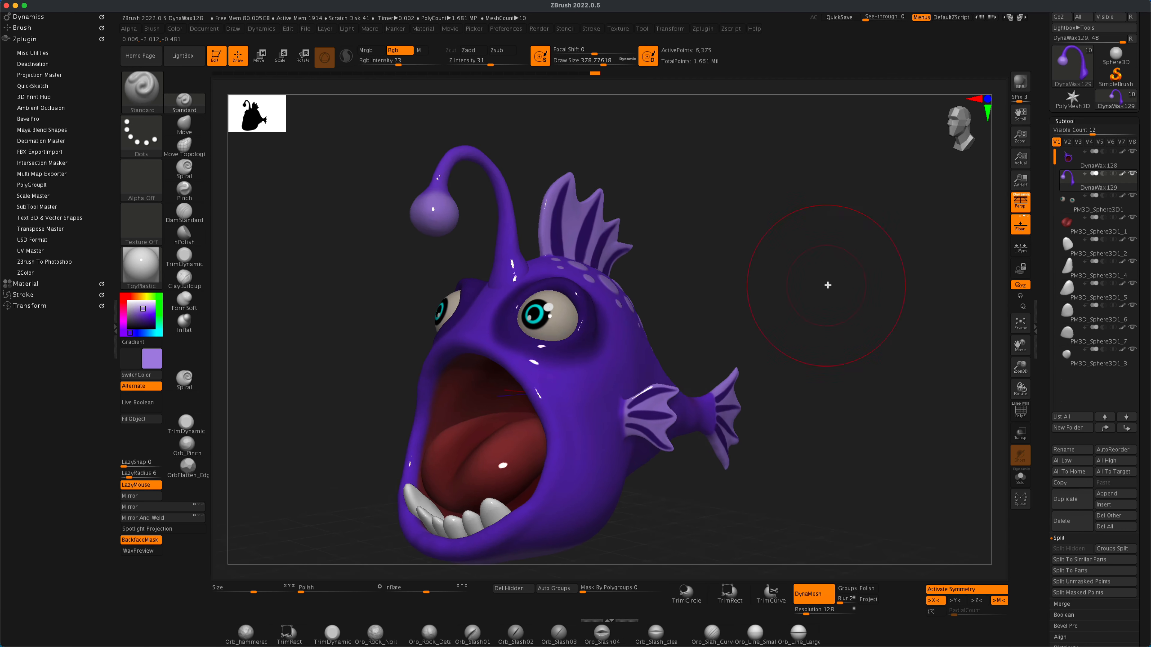
Step: Render the fish from the front and from an angle, and examine its overall colouring
left_click_drag(770, 259, 790, 244, "alt")
left_click_drag(854, 262, 888, 313)
left_click(1019, 90)
left_click_drag(815, 277, 856, 297)
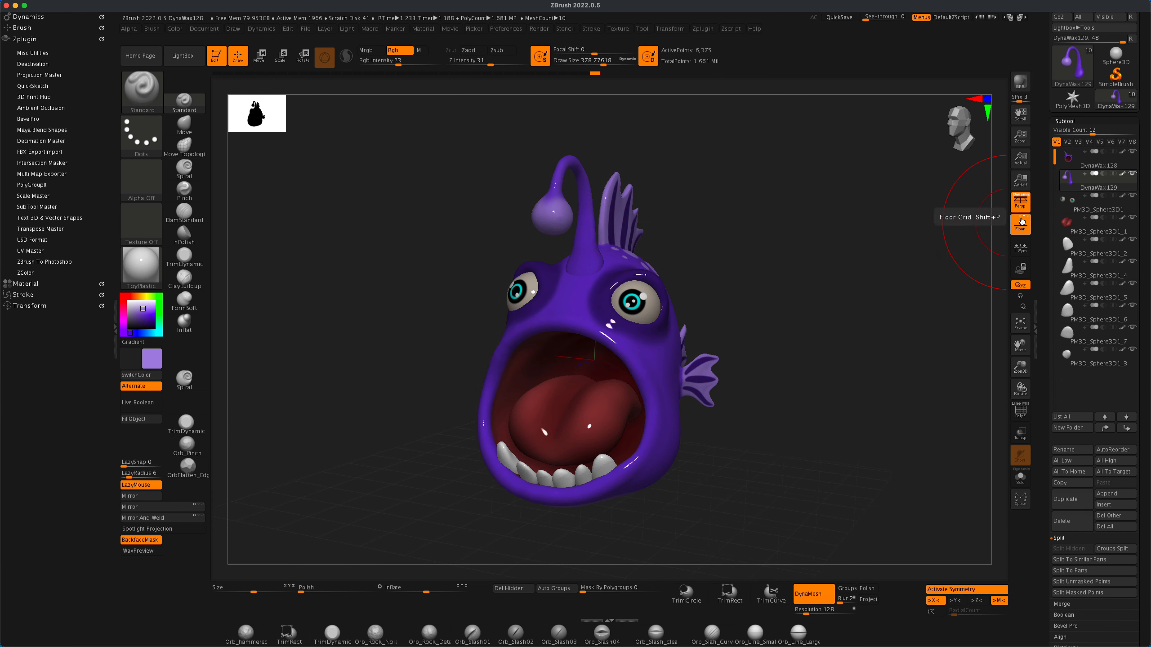
left_click(1028, 85)
left_click_drag(863, 213, 834, 229)
left_click(1018, 230)
mouse_move(813, 308)
left_mouse_down()
mouse_move(828, 318)
mouse_move(820, 265)
mouse_move(878, 250)
mouse_move(847, 255)
left_mouse_up()
Step: Select the body and set the Standard brush to the DragRect stroke with Alpha 25, Zadd, Z Intensity 14 and Rgb Intensity 59
left_click(684, 309, "alt")
mouse_move(353, 290)
left_mouse_down()
mouse_move(372, 295)
mouse_move(375, 321)
mouse_move(363, 287)
left_mouse_up()
left_click(141, 137)
left_click(239, 143)
left_click(143, 180)
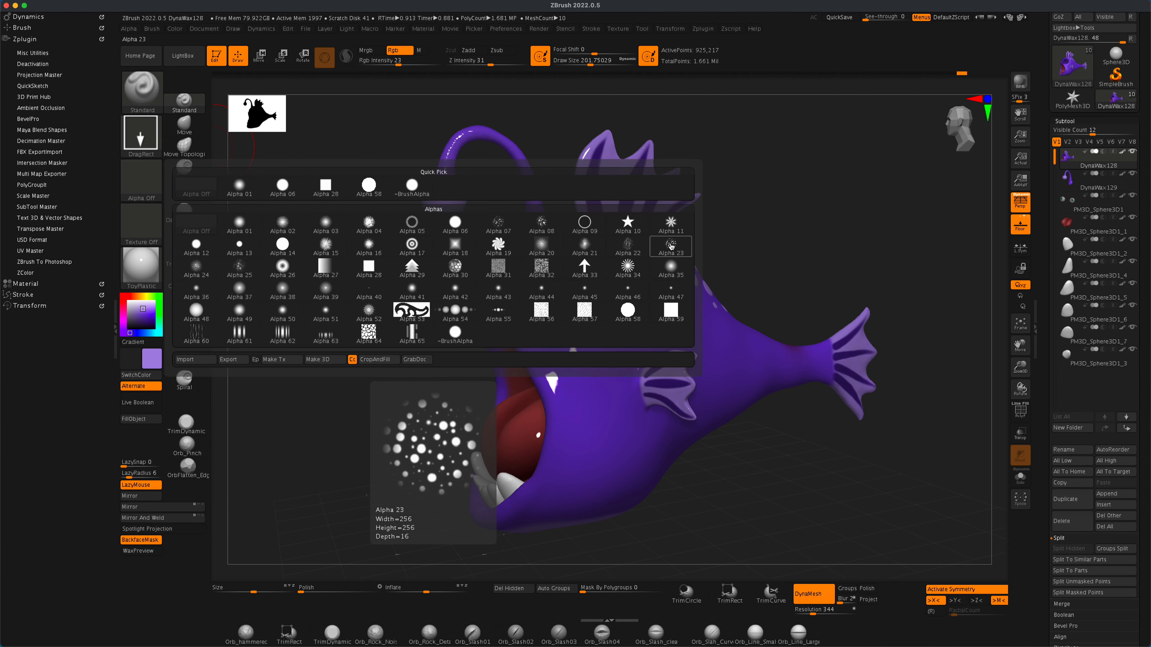
left_click(239, 267)
key("s")
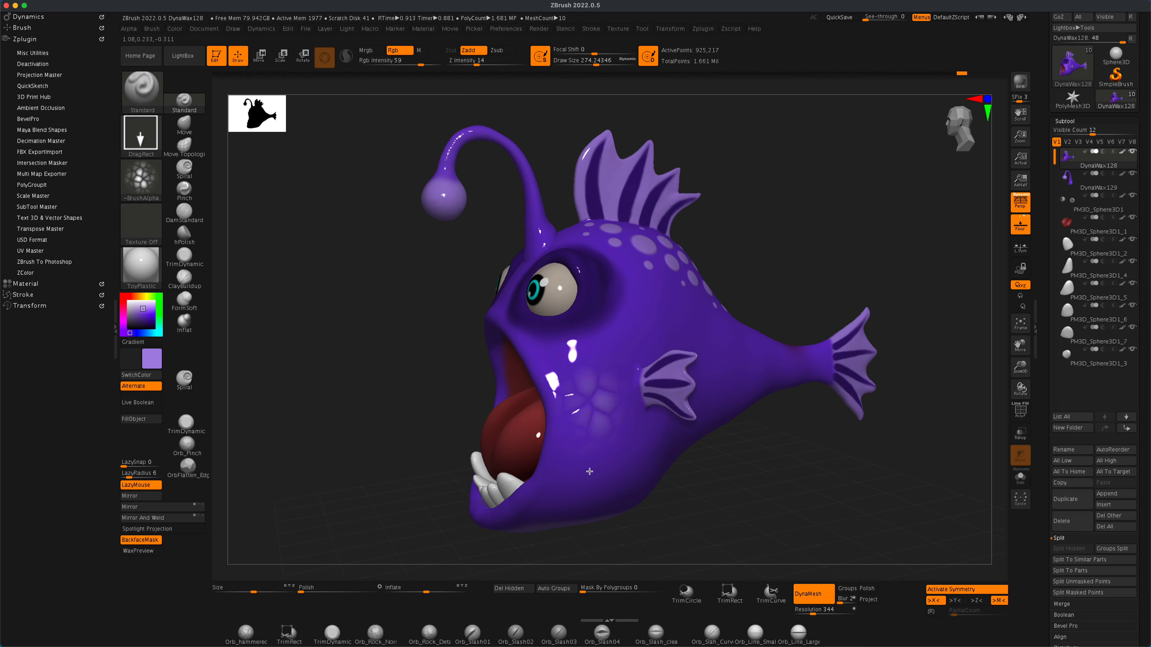
Step: Stamp the light purple scale pattern over the body's sides, tail base and forehead with a brush size of about 274
left_click_drag(434, 271, 317, 299)
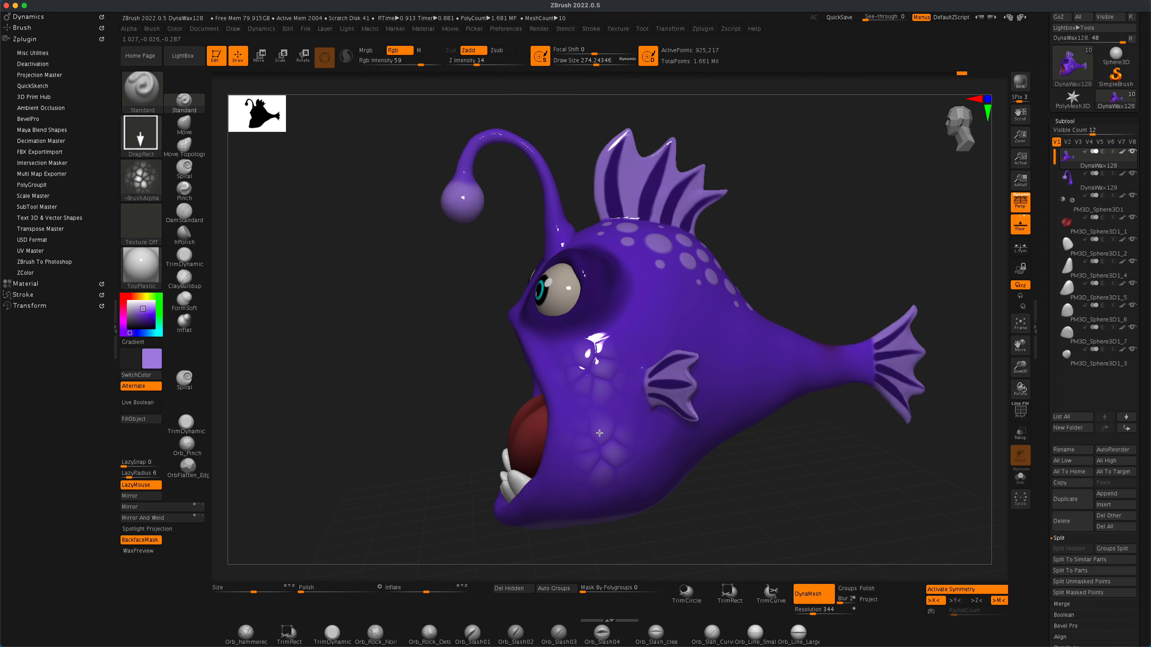
right_click_drag(697, 327, 649, 291)
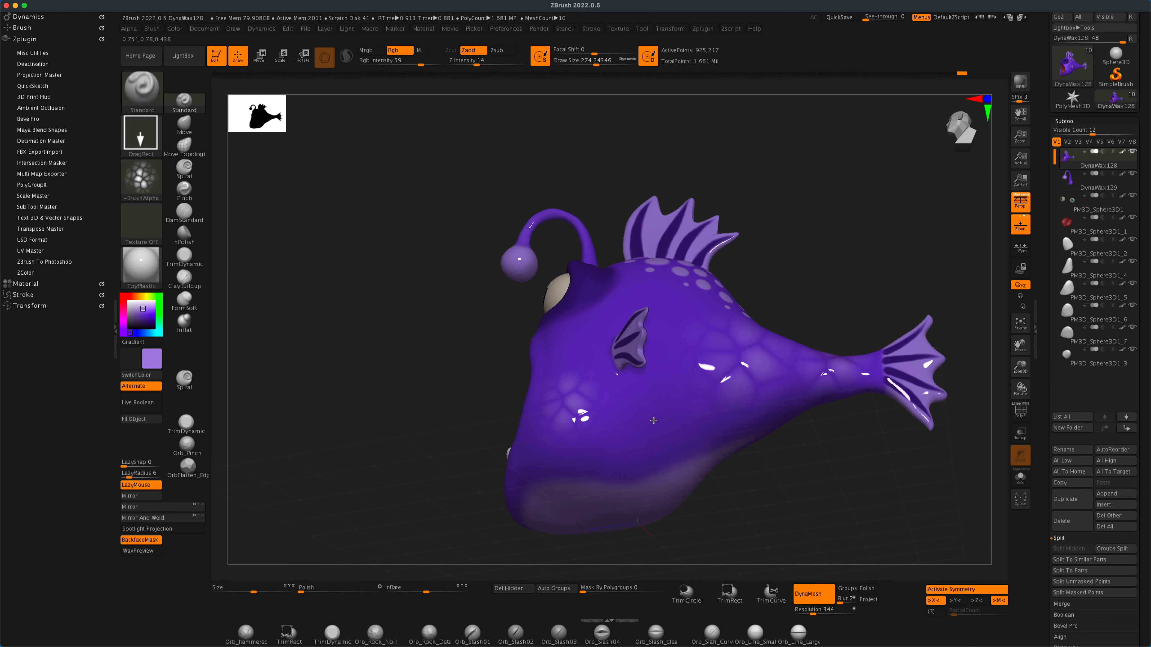
left_click_drag(652, 418, 614, 516)
mouse_move(614, 507)
right_mouse_down()
mouse_move(610, 385)
mouse_move(649, 349)
right_mouse_up()
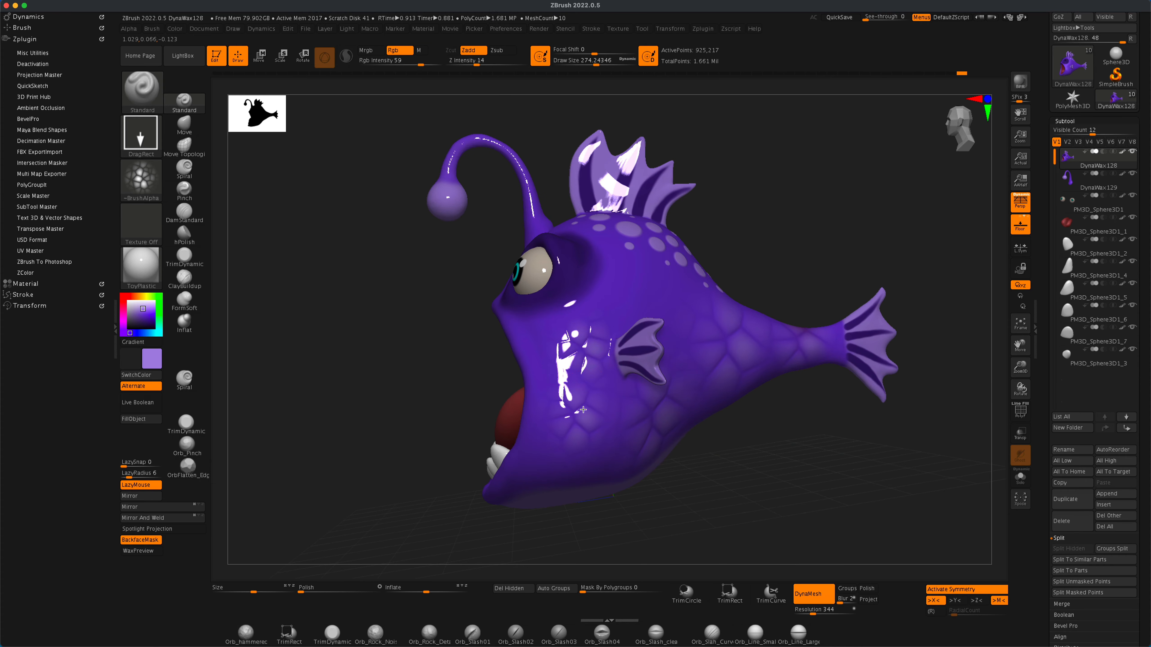
right_click_drag(583, 409, 671, 301)
right_click_drag(587, 355, 626, 277)
left_click_drag(625, 264, 574, 329)
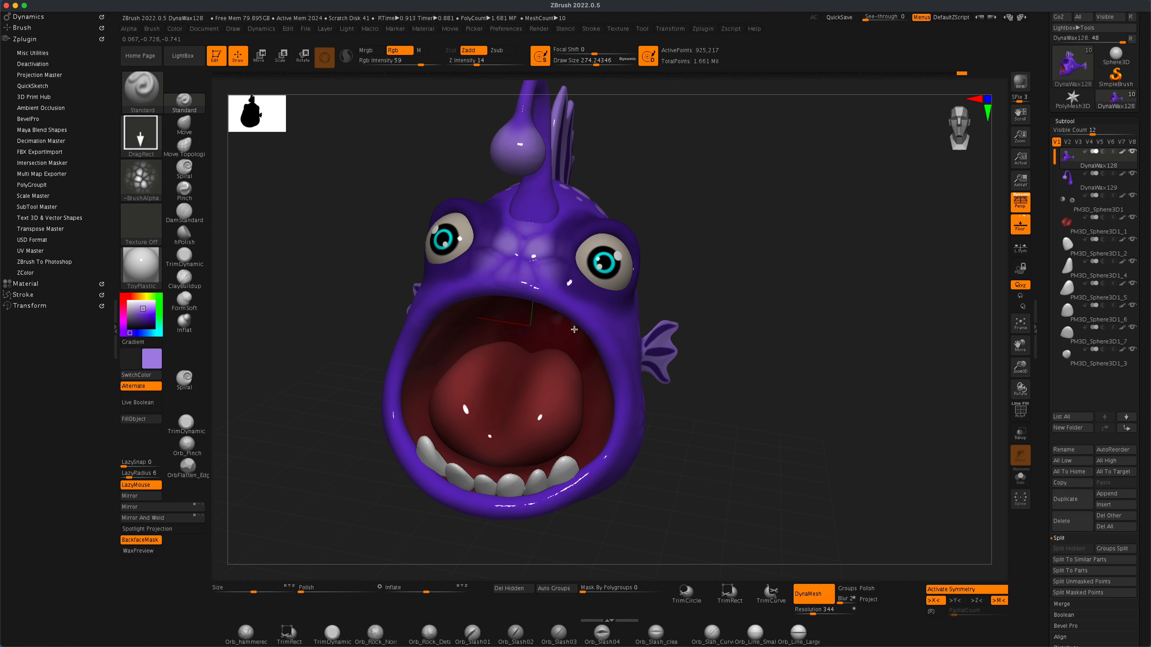
key("ctrl+z")
mouse_move(527, 314)
right_mouse_down()
mouse_move(828, 380)
mouse_move(817, 400)
mouse_move(809, 314)
mouse_move(842, 380)
mouse_move(797, 403)
mouse_move(342, 260)
right_mouse_up()
Step: Set the brush to the striped Alpha 61 and turn off Rgb so that it only sculpts
left_click(141, 179)
left_click(239, 333)
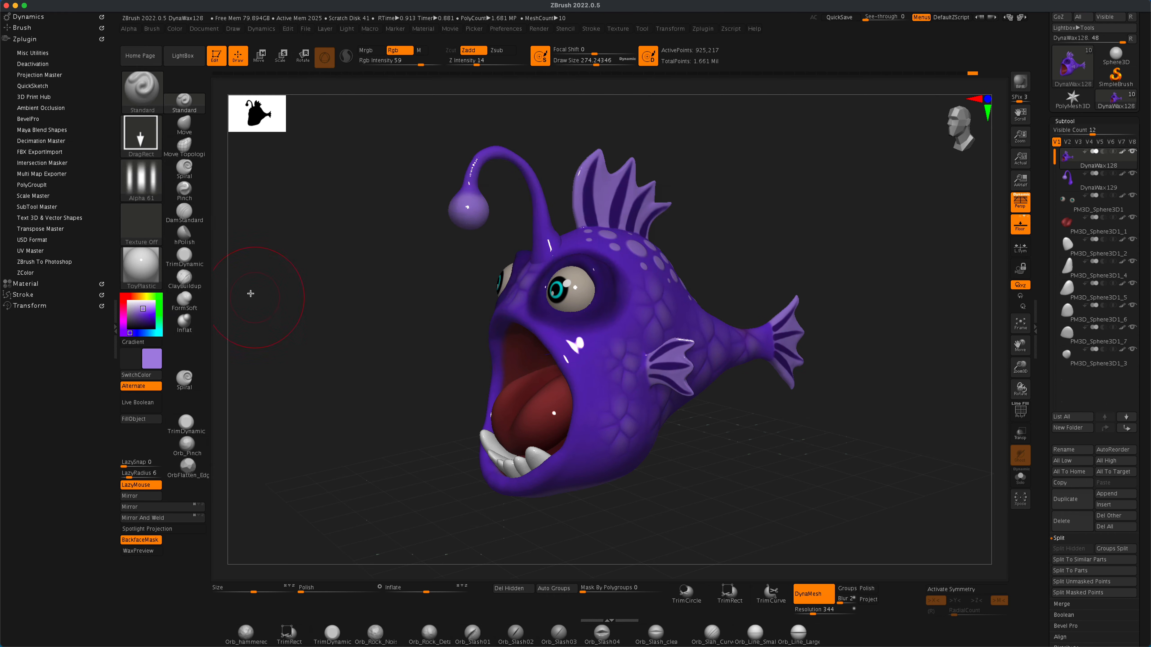
right_click_drag(697, 159, 675, 156)
left_click(400, 51)
right_click_drag(357, 236, 358, 401, "alt")
key("s")
Step: Try to stamp Alpha 61 ridges onto the dorsal and tail fins at Z Intensity 47, and undo the stamp
mouse_move(593, 270)
right_mouse_down()
mouse_move(791, 231)
mouse_move(725, 247)
right_mouse_up()
left_click_drag(605, 272, 616, 206)
right_click_drag(793, 254, 688, 273)
right_click_drag(634, 213, 671, 240)
right_click_drag(897, 318, 638, 186, "alt")
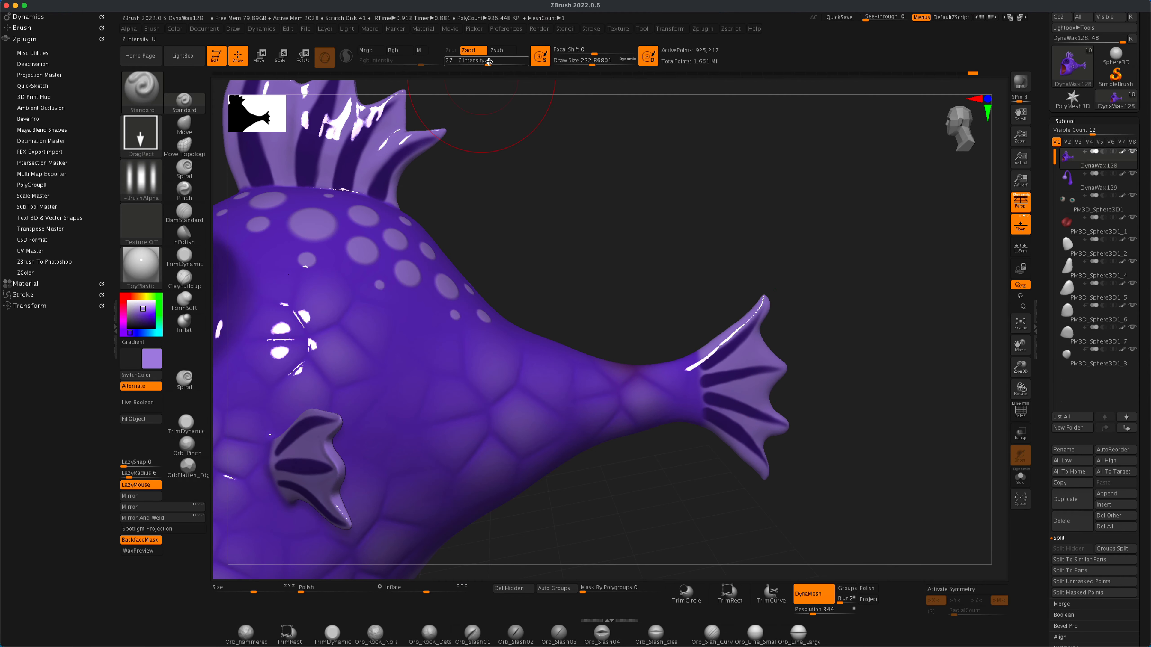
mouse_move(731, 360)
left_mouse_down()
mouse_move(798, 337)
mouse_move(786, 328)
left_mouse_up()
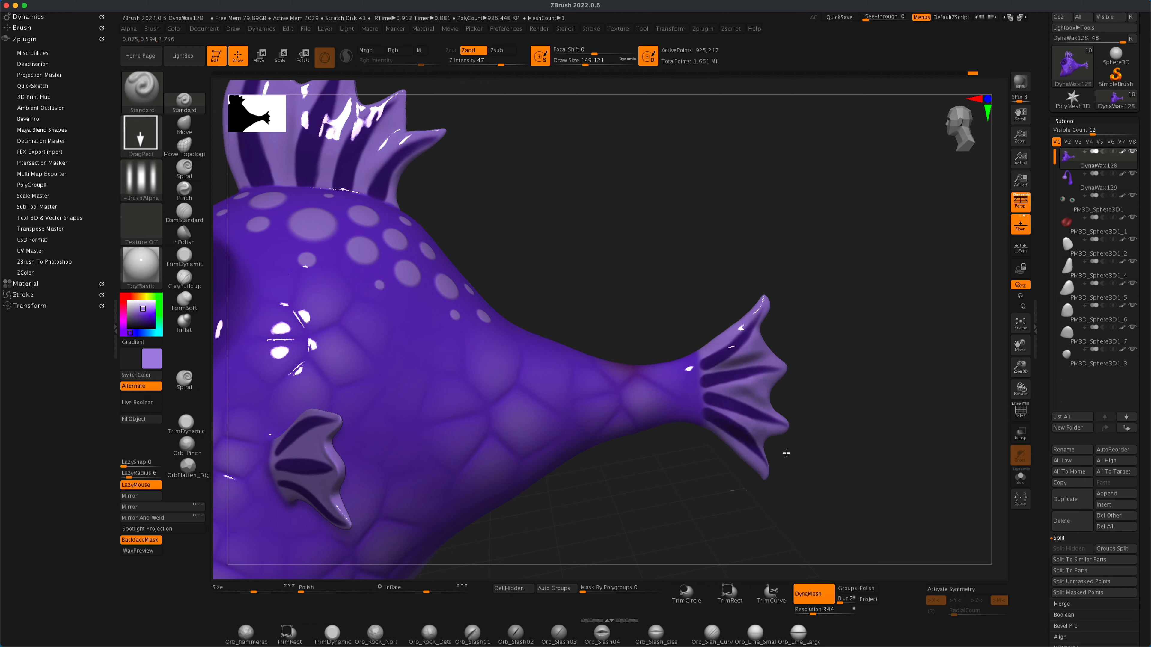
mouse_move(852, 431)
right_mouse_down()
mouse_move(645, 401)
mouse_move(863, 411)
mouse_move(845, 340)
mouse_move(873, 346)
mouse_move(851, 395)
mouse_move(770, 385)
right_mouse_up()
key("x")
key("ctrl+z")
Step: Sculpt ridges along the dorsal, tail and side fins using the Dots stroke with Z Intensity 24 and a brush size of about 149
left_click_drag(446, 266, 453, 216)
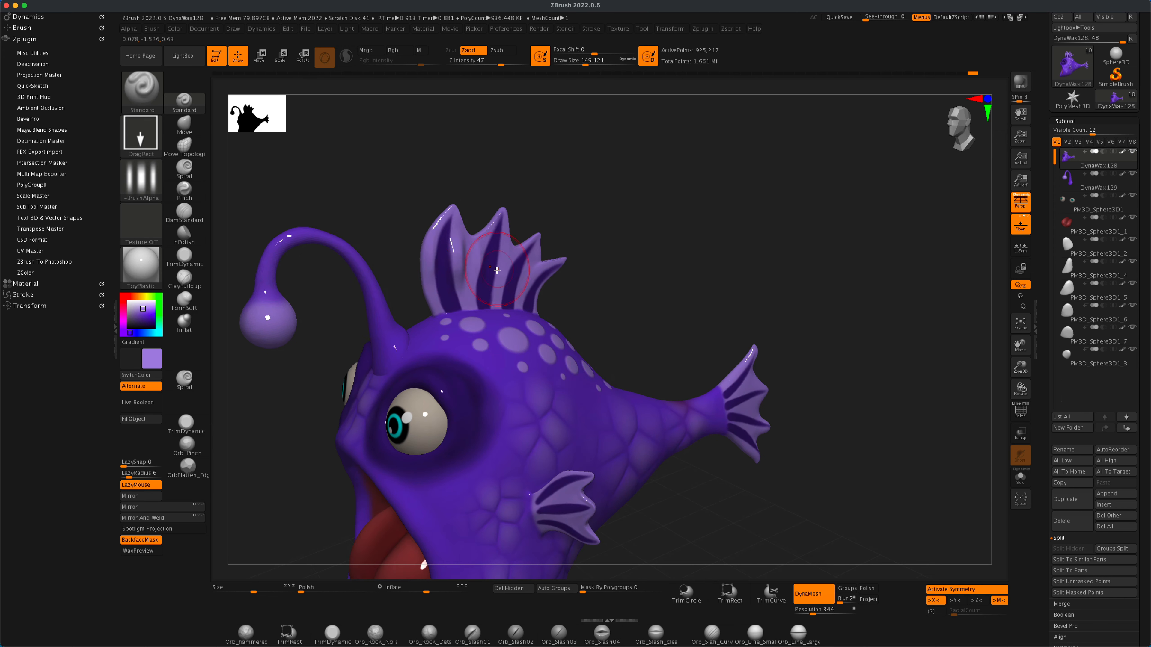
mouse_move(629, 216)
right_mouse_down()
mouse_move(624, 226)
mouse_move(655, 229)
mouse_move(646, 241)
mouse_move(655, 231)
right_mouse_up()
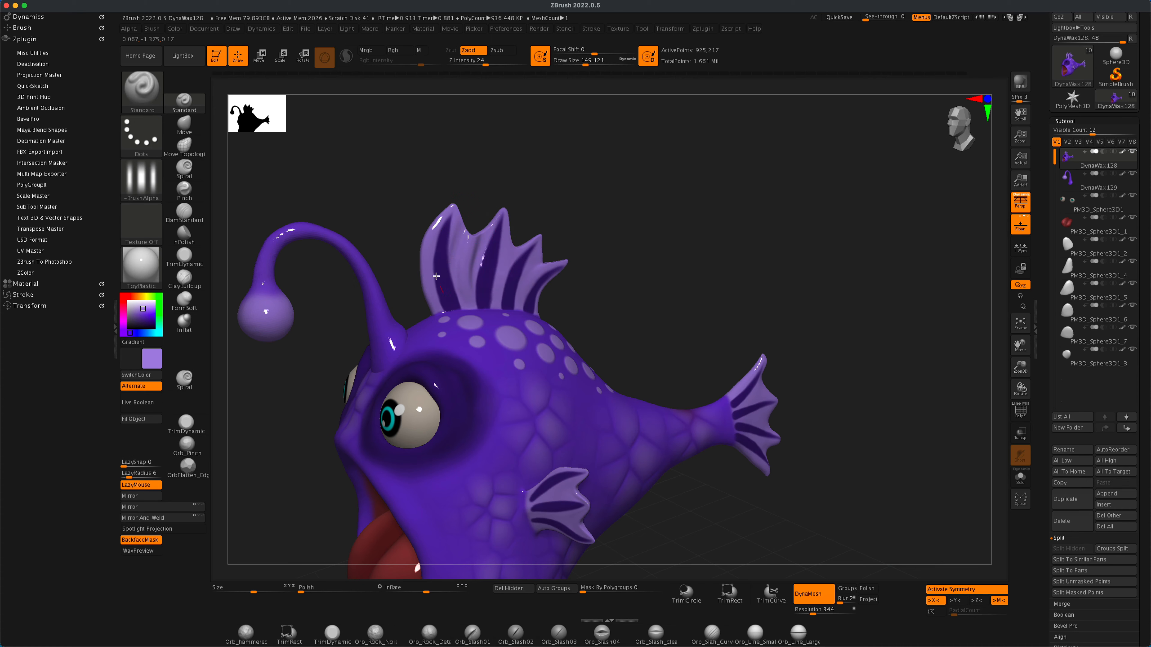
right_click_drag(684, 231, 650, 231)
right_click_drag(788, 279, 677, 254, "alt")
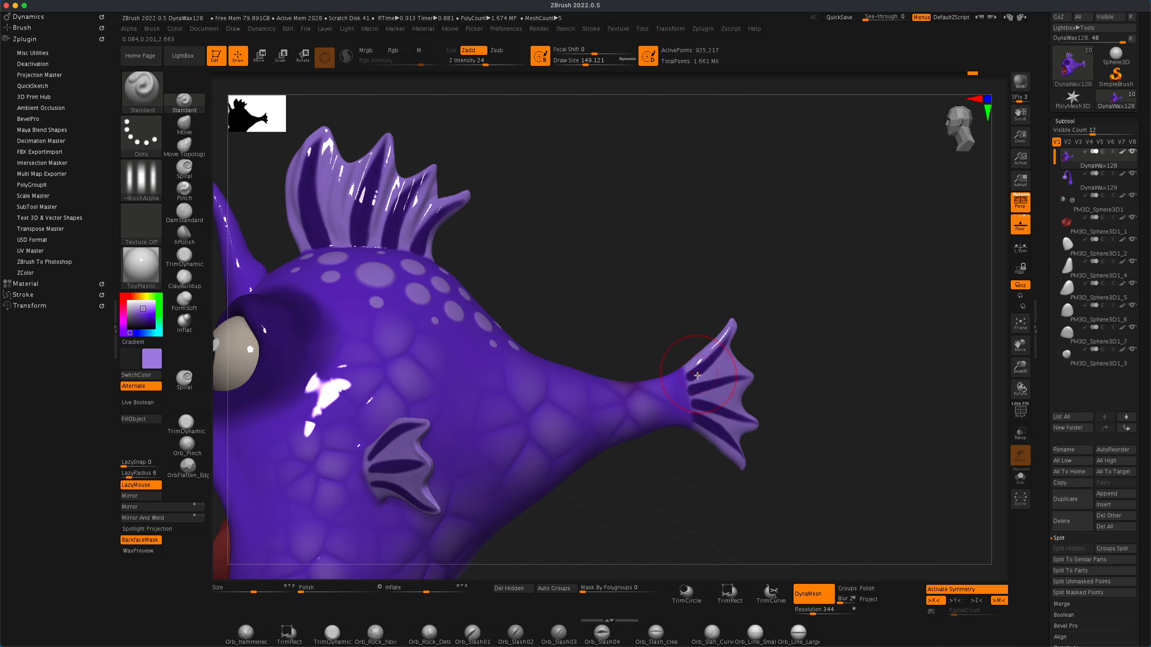
right_click_drag(806, 431, 872, 403)
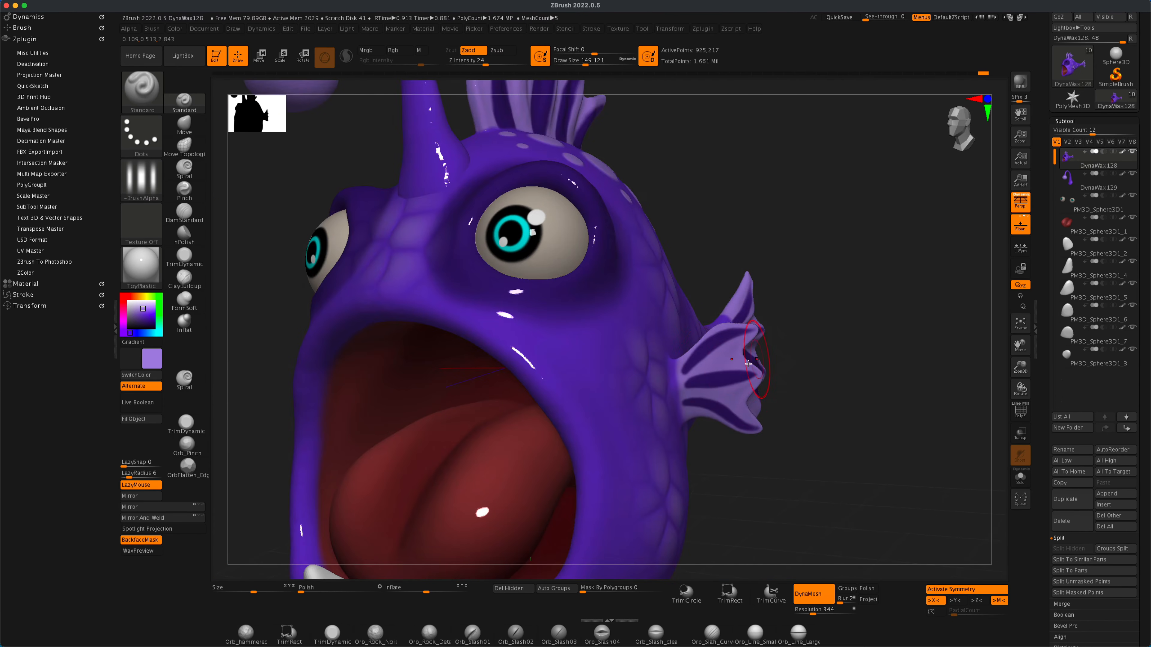
right_click_drag(754, 362, 822, 329, "alt")
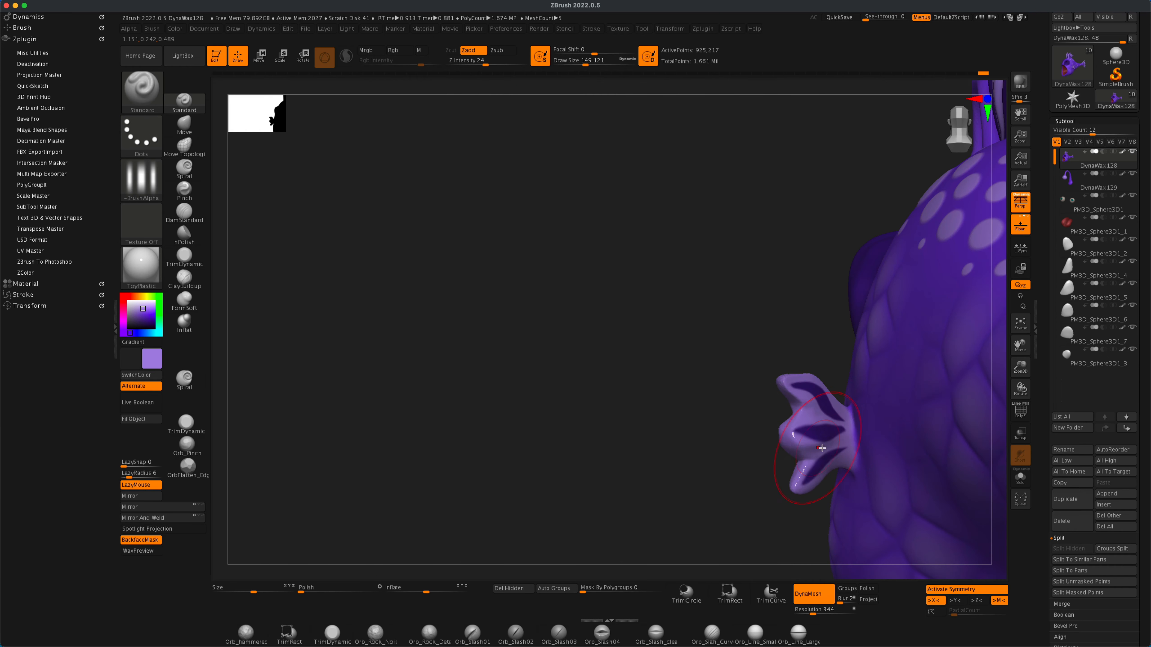
mouse_move(680, 382)
right_mouse_down()
mouse_move(718, 383)
mouse_move(689, 386)
right_mouse_up()
Step: Reshape the side fins with the Move brush at sizes of about 149 and 80
left_click(187, 125)
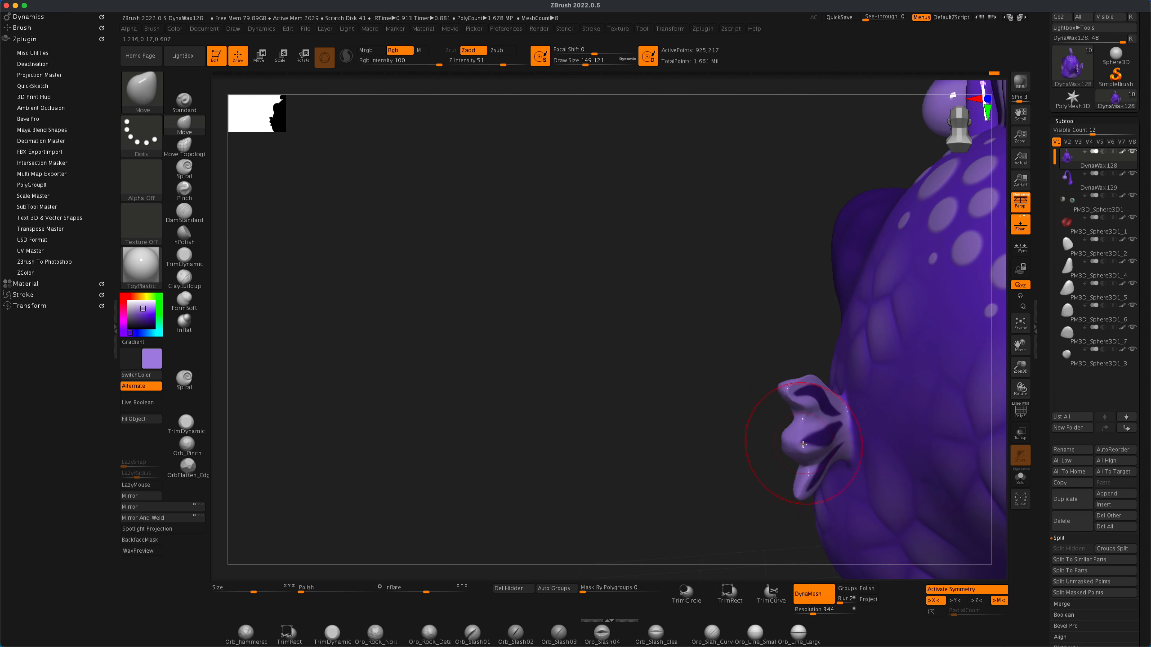
left_click_drag(799, 435, 809, 438)
right_click_drag(724, 435, 787, 440)
left_click_drag(787, 440, 796, 441)
mouse_move(598, 410)
right_mouse_down()
mouse_move(553, 415)
mouse_move(635, 419)
right_mouse_up()
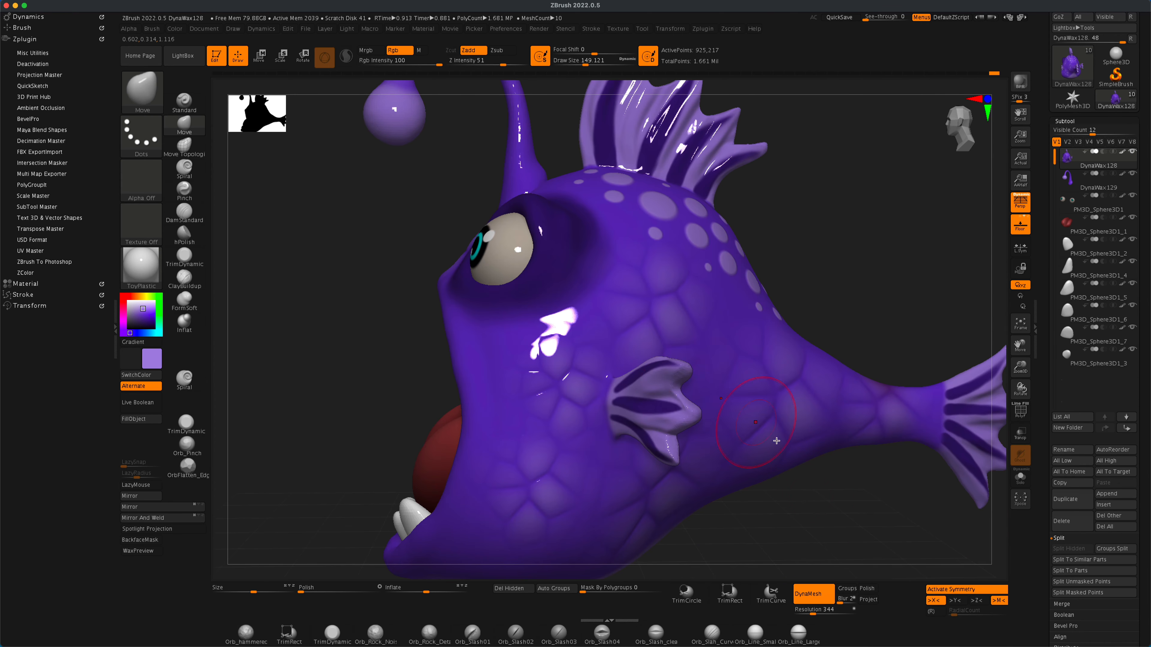
right_click_drag(688, 372, 675, 459)
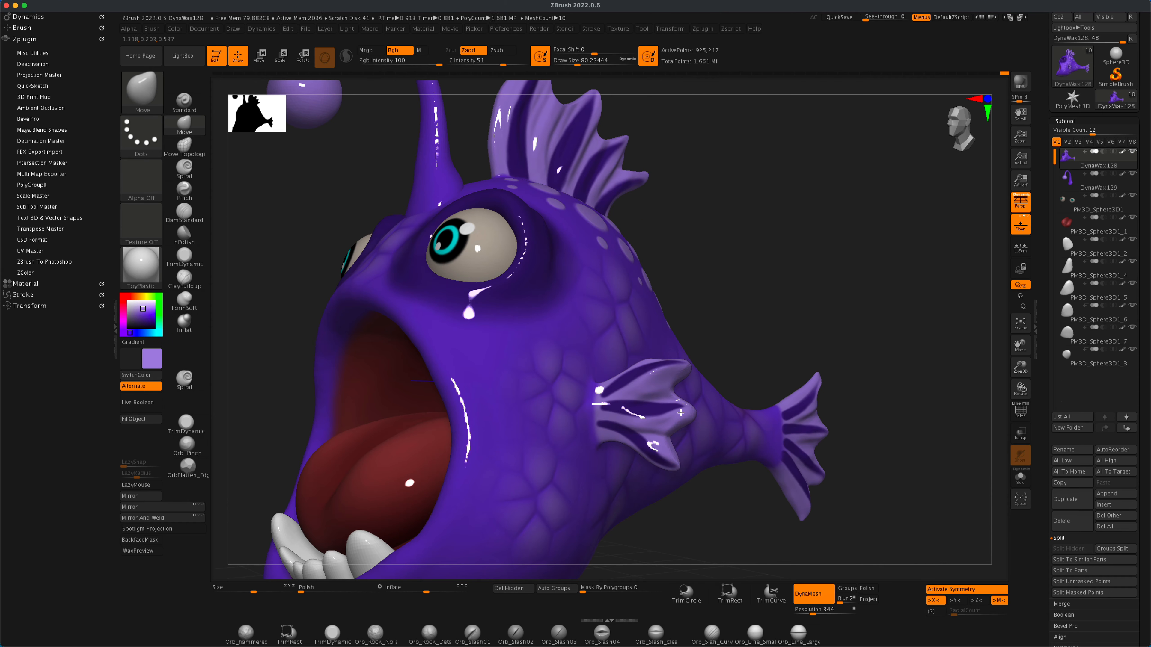
right_click_drag(680, 412, 629, 397)
right_click_drag(634, 350, 811, 423)
left_click_drag(1143, 260, 1143, 339)
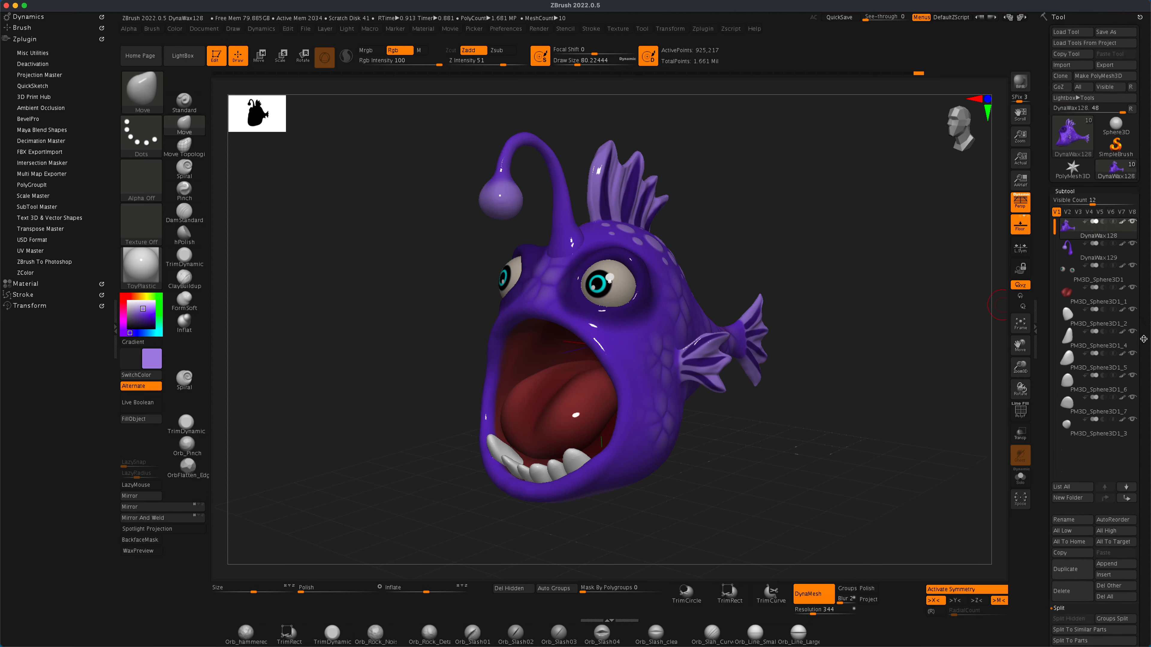
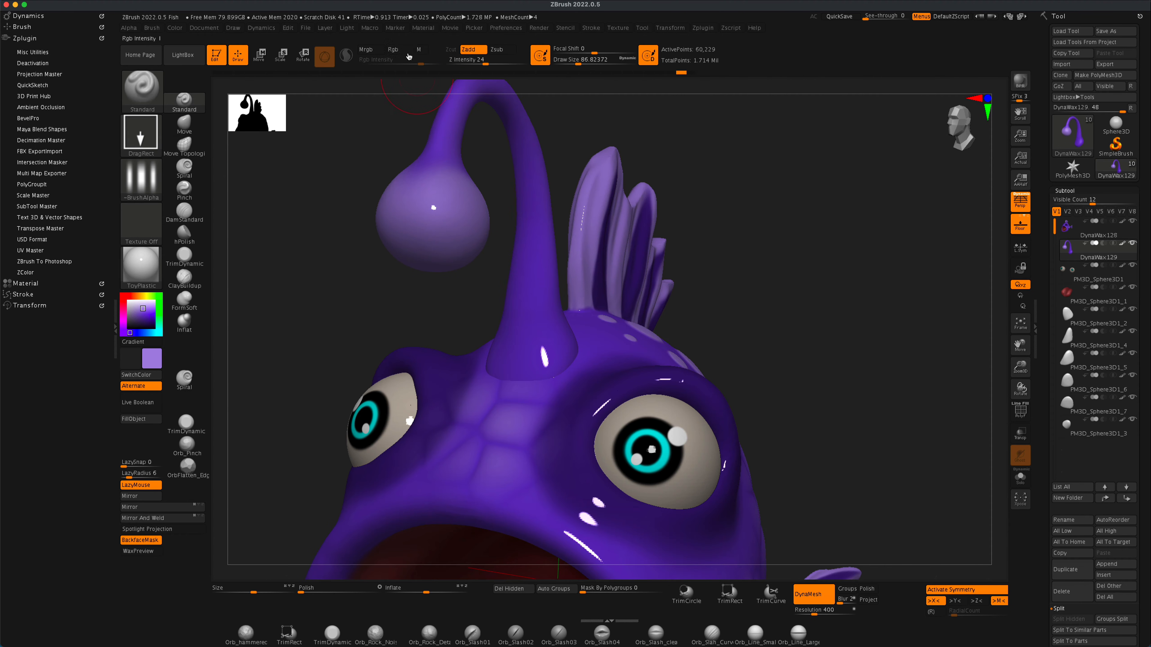
Step: Stamp light purple ridged rings along the lure's stalk using Alpha 61, Rgb Intensity 59 and Z Intensity 24
left_click(406, 51)
key("ctrl+z")
left_click_drag(721, 318, 744, 295)
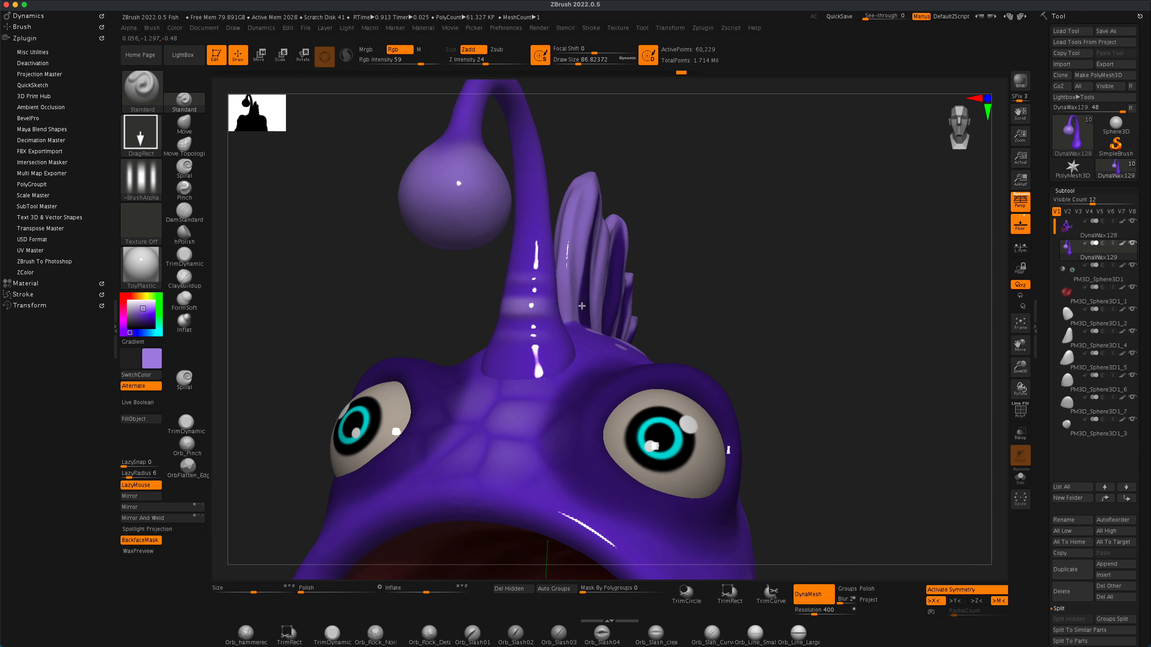
left_click_drag(582, 306, 688, 252)
left_click_drag(574, 234, 671, 201)
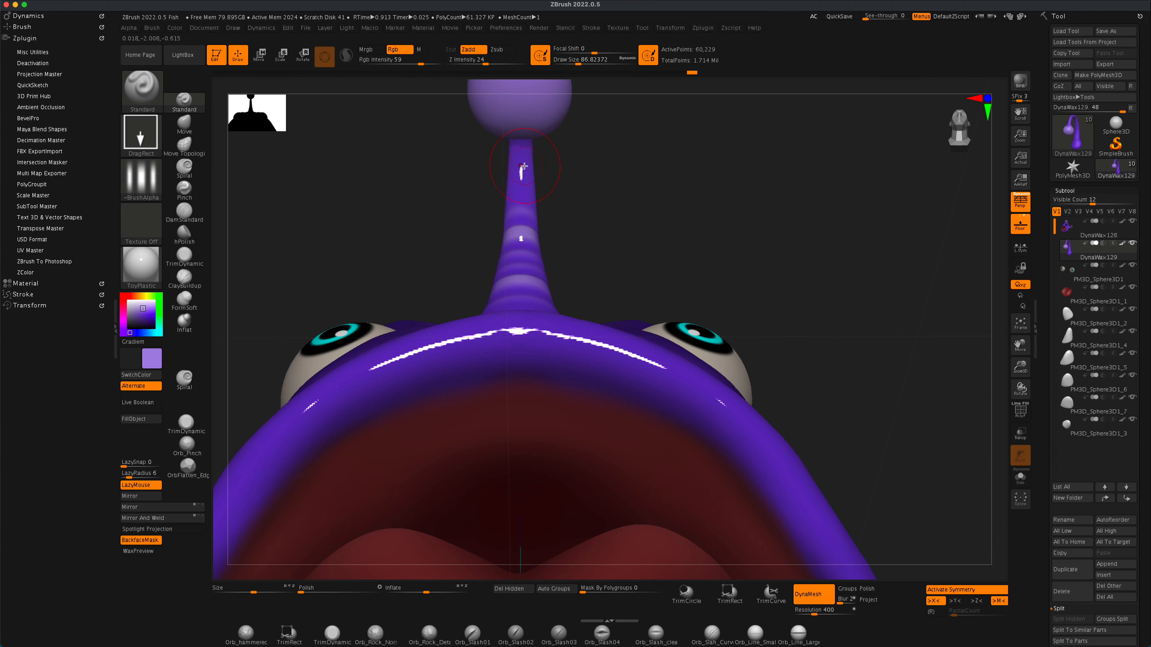
left_click_drag(521, 170, 557, 172)
mouse_move(652, 229)
left_mouse_down()
mouse_move(574, 237)
mouse_move(562, 210)
left_mouse_up()
left_click_drag(820, 152, 754, 164)
left_click_drag(575, 195, 879, 358)
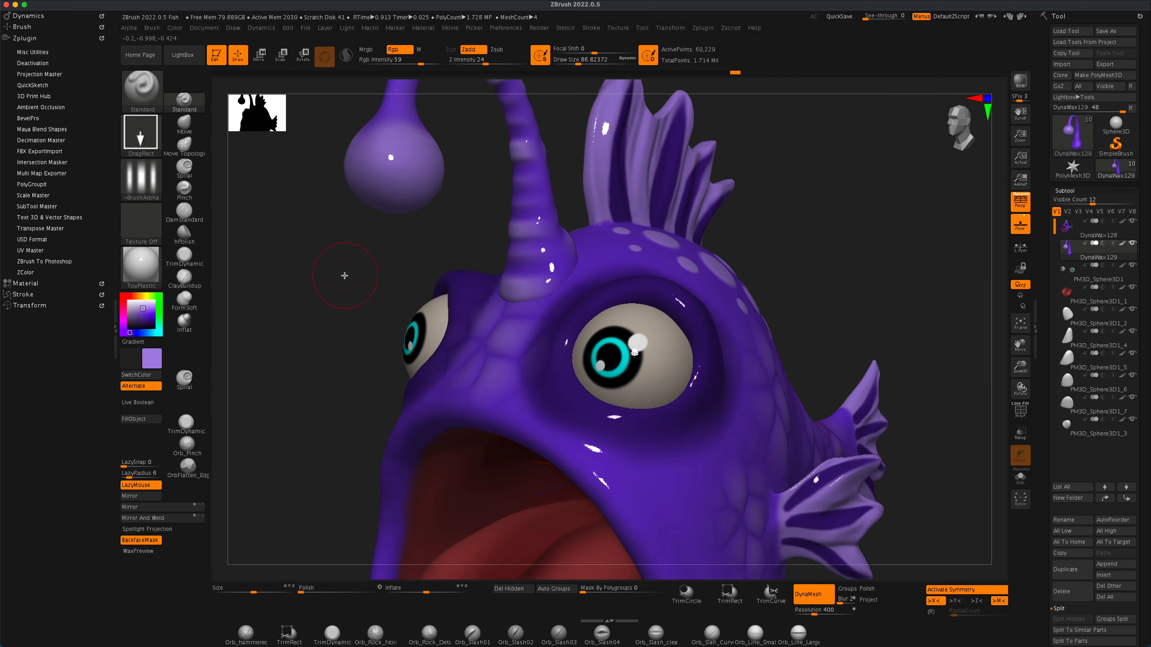
left_click_drag(351, 276, 338, 276)
Step: Set the brush to Alpha 01 with the Dots stroke and turn off Zadd for painting in cyan
left_click(149, 171)
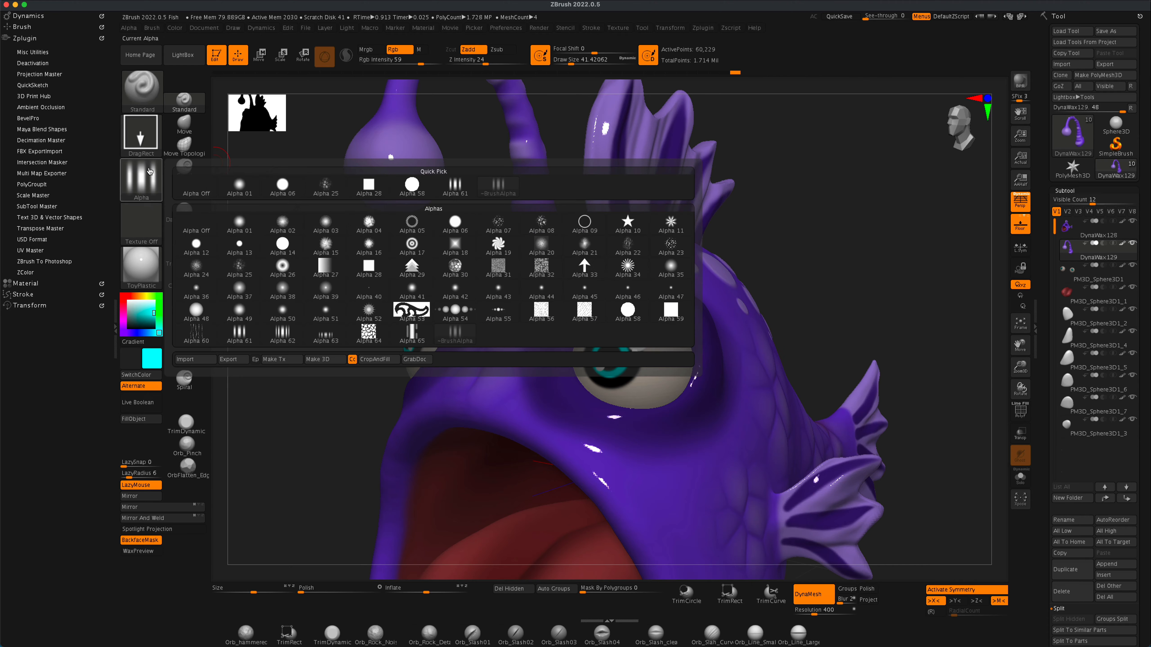
left_click(242, 186)
left_click(149, 138)
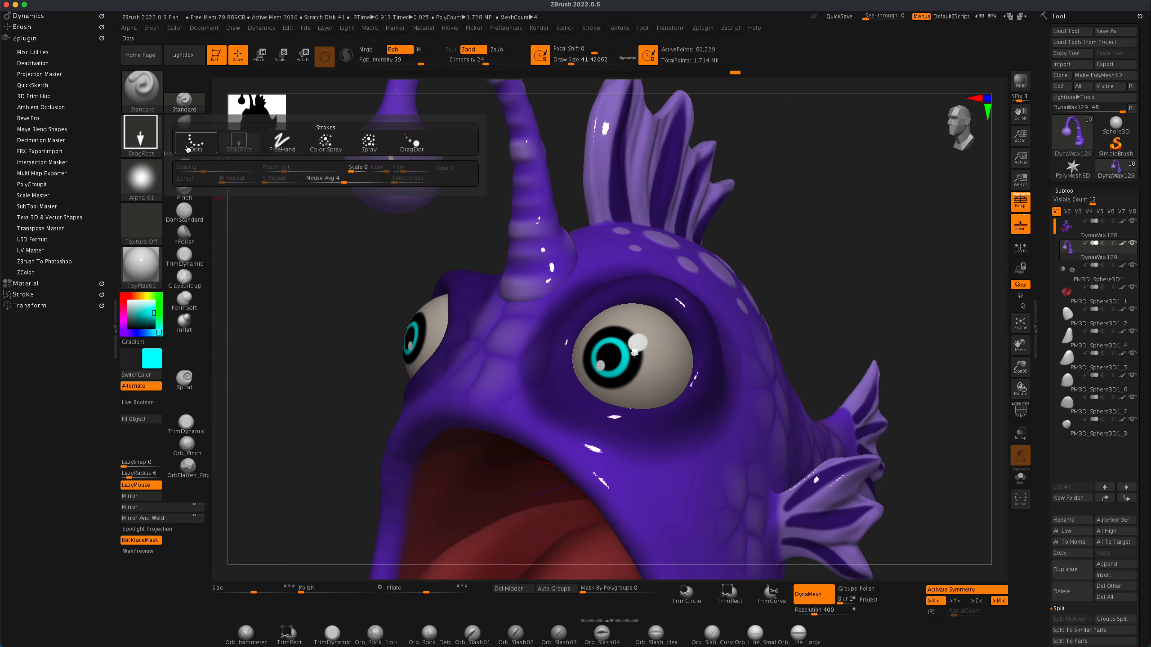
left_click(195, 144)
mouse_move(295, 186)
left_mouse_down("alt")
mouse_move(310, 237)
mouse_move(348, 285)
left_mouse_up("alt")
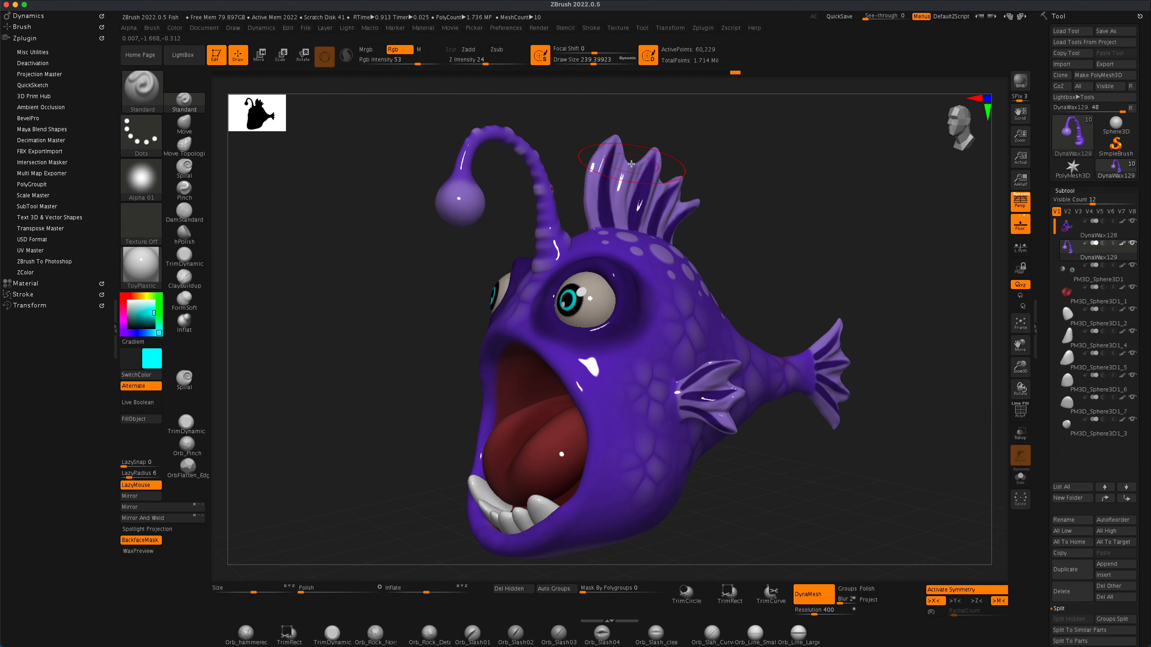
Step: Select the body and tint the dorsal and tail fin tips cyan at Rgb Intensity 24 with a brush size of about 331
left_click(624, 169, "alt")
left_click(414, 63)
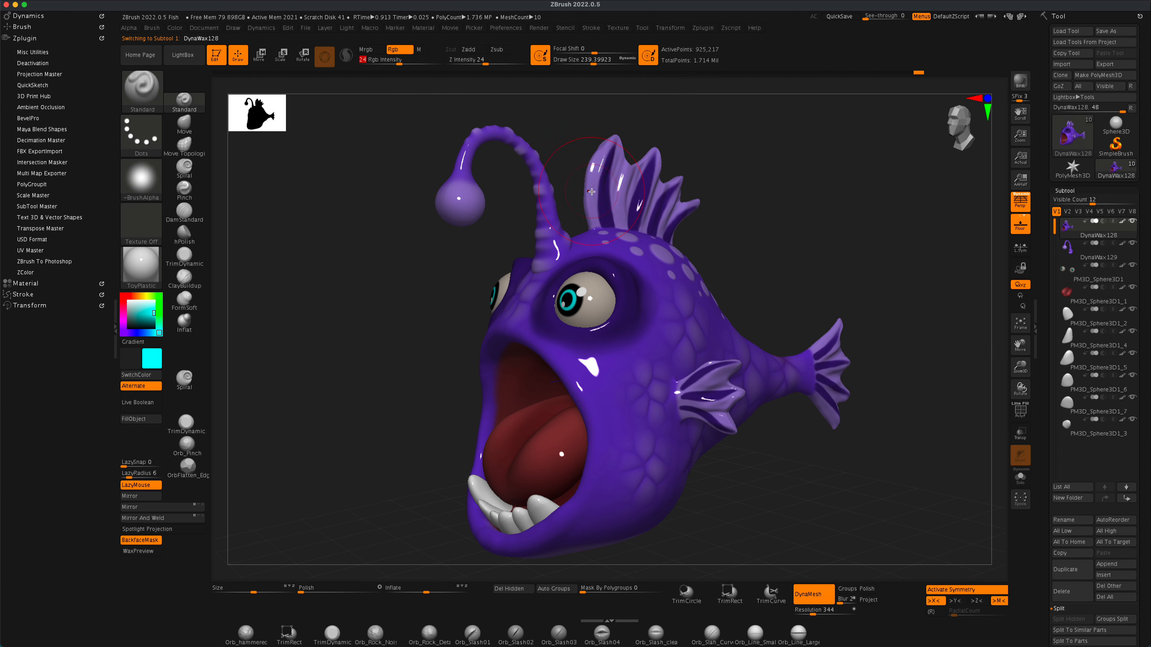
left_click_drag(739, 147, 678, 193)
left_click_drag(856, 271, 824, 380)
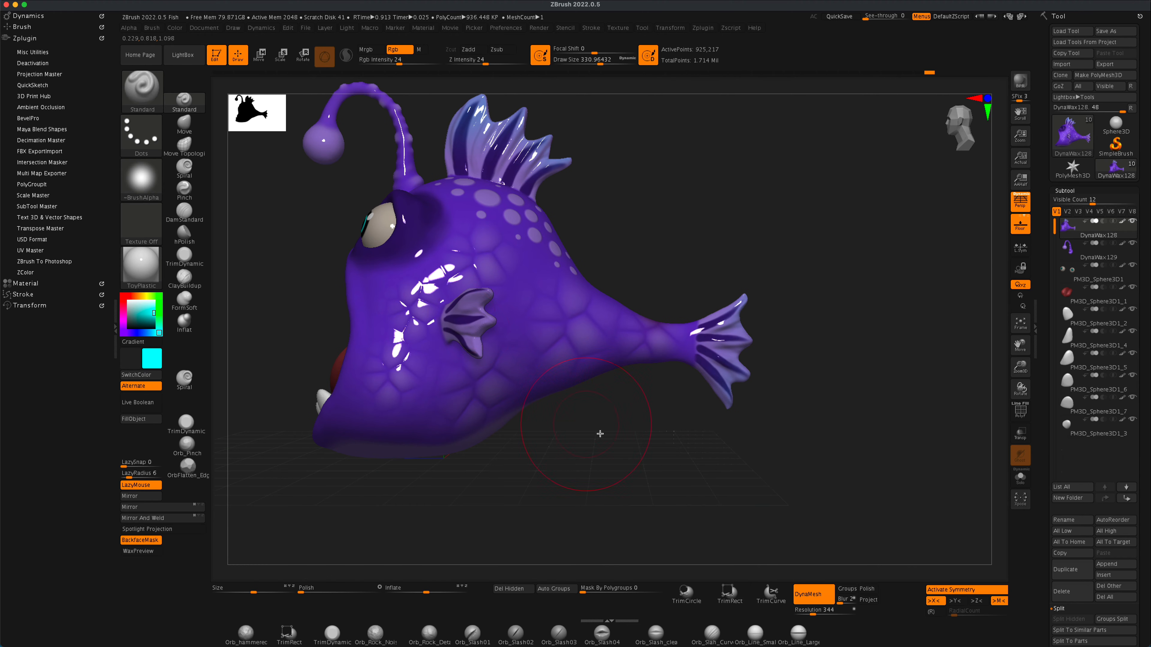
Step: Tint the side fins cyan at Rgb Intensity 24, raising the brush size from about 112 to about 542
left_click_drag(600, 434, 644, 429)
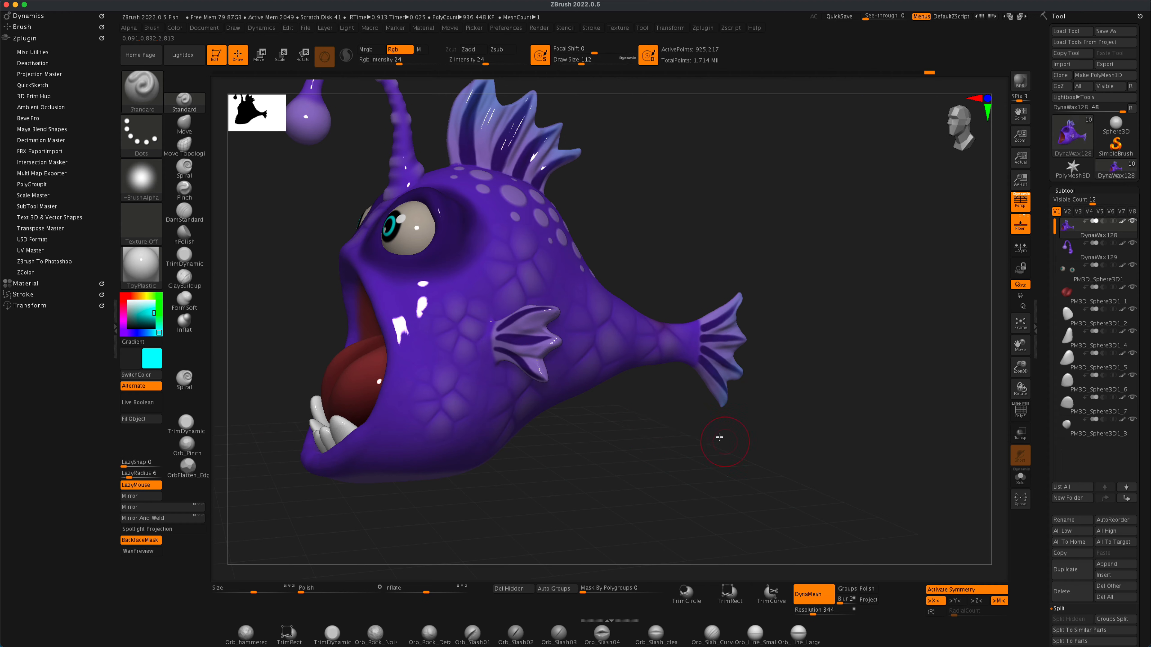
left_click_drag(550, 446, 652, 408)
left_click_drag(532, 350, 539, 385)
mouse_move(698, 426)
left_mouse_down()
mouse_move(653, 432)
mouse_move(696, 393)
mouse_move(748, 400)
left_mouse_up()
key("s")
left_click_drag(744, 400, 752, 400)
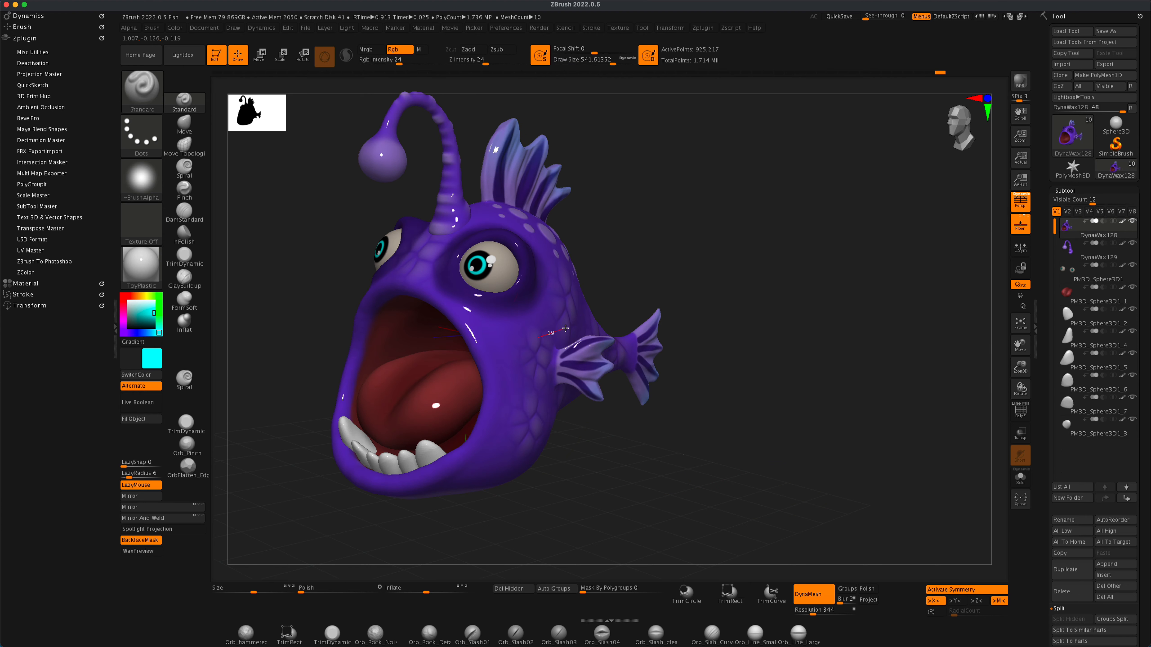
left_click_drag(621, 444, 638, 212)
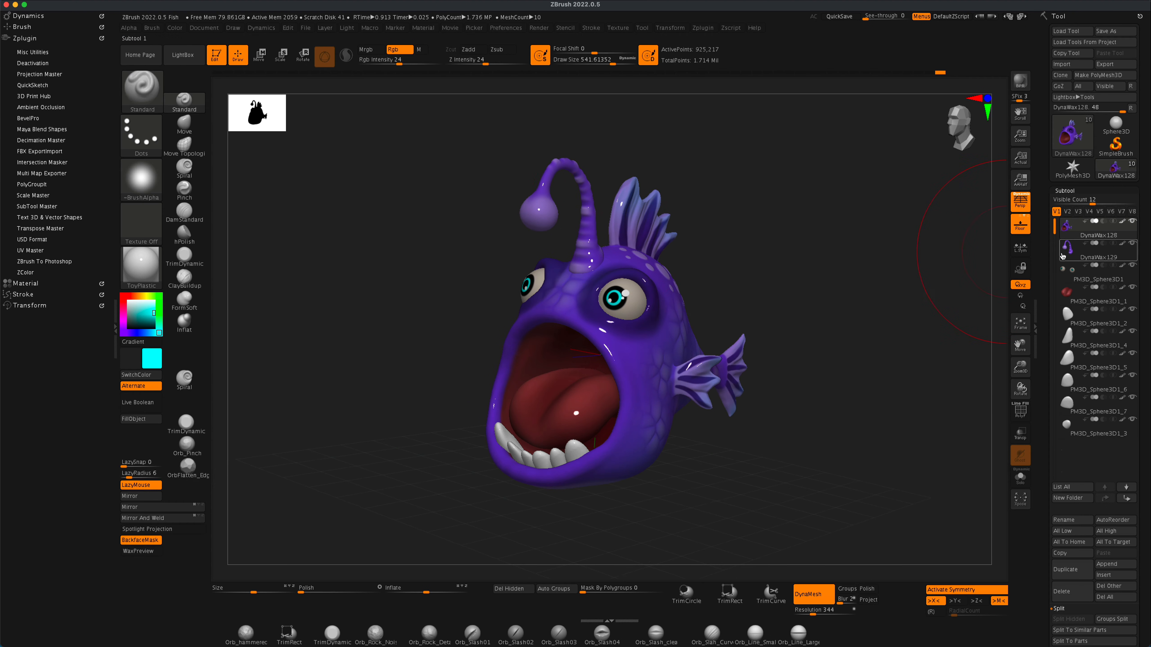
Step: Show the polyframe on the first tooth and merge all the tooth subtools down into a single subtool
left_click(1063, 257)
left_click_drag(709, 193, 791, 316)
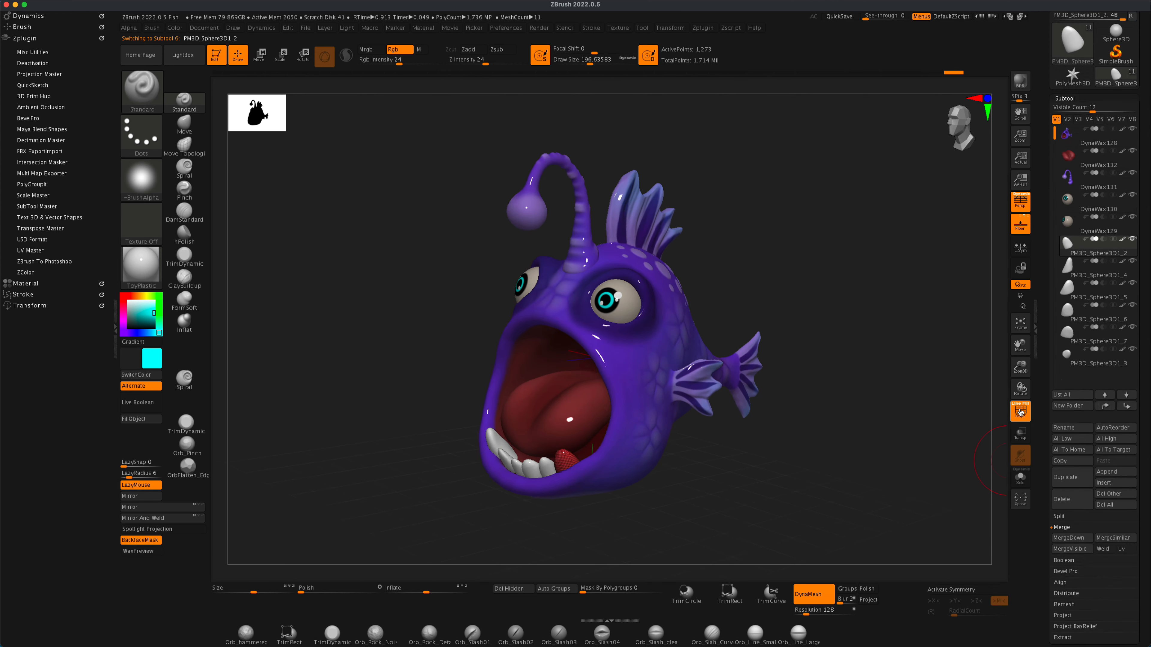
left_click_drag(863, 448, 900, 428, "alt")
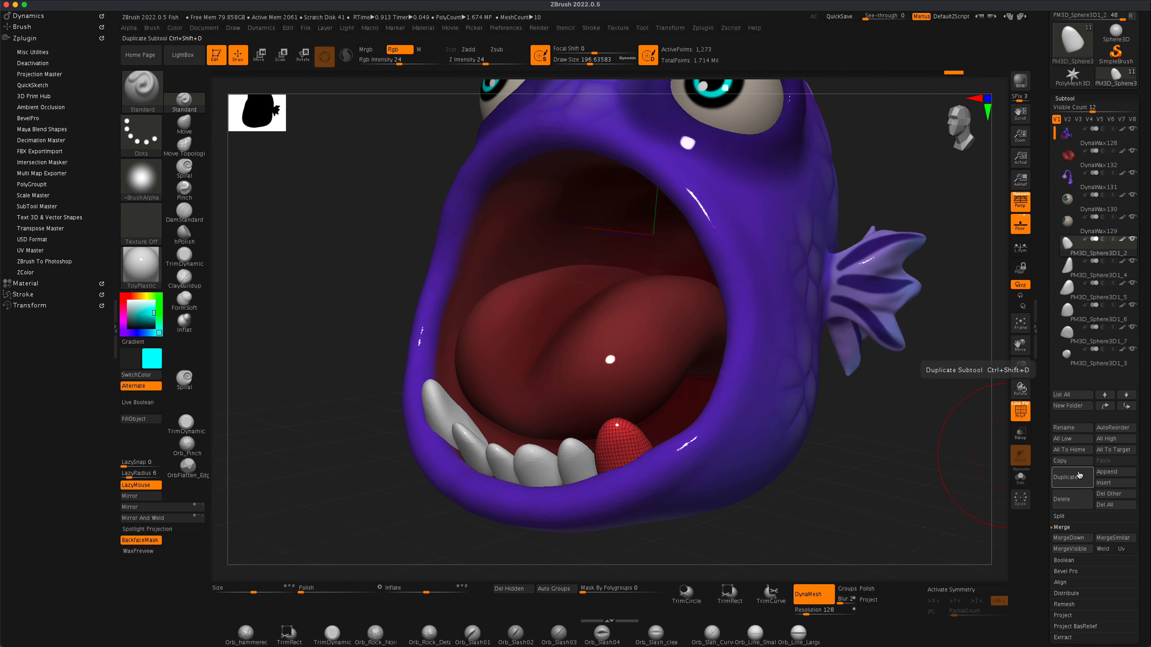
left_click(1079, 538)
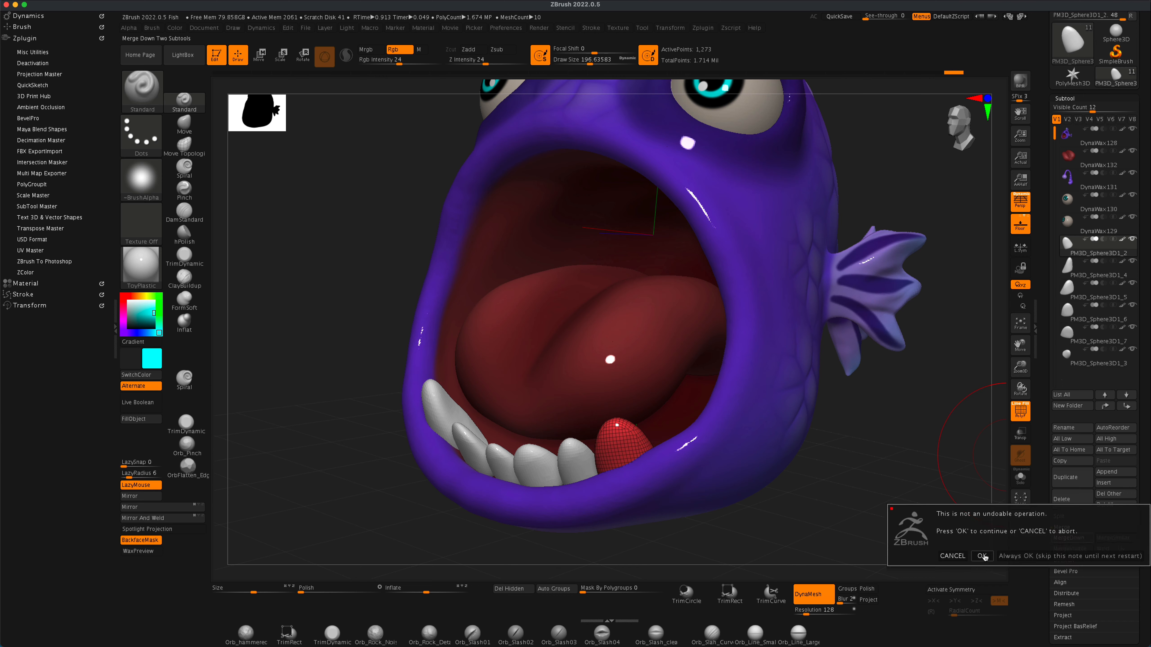
left_click(983, 556)
left_click(1058, 539)
left_click(980, 557)
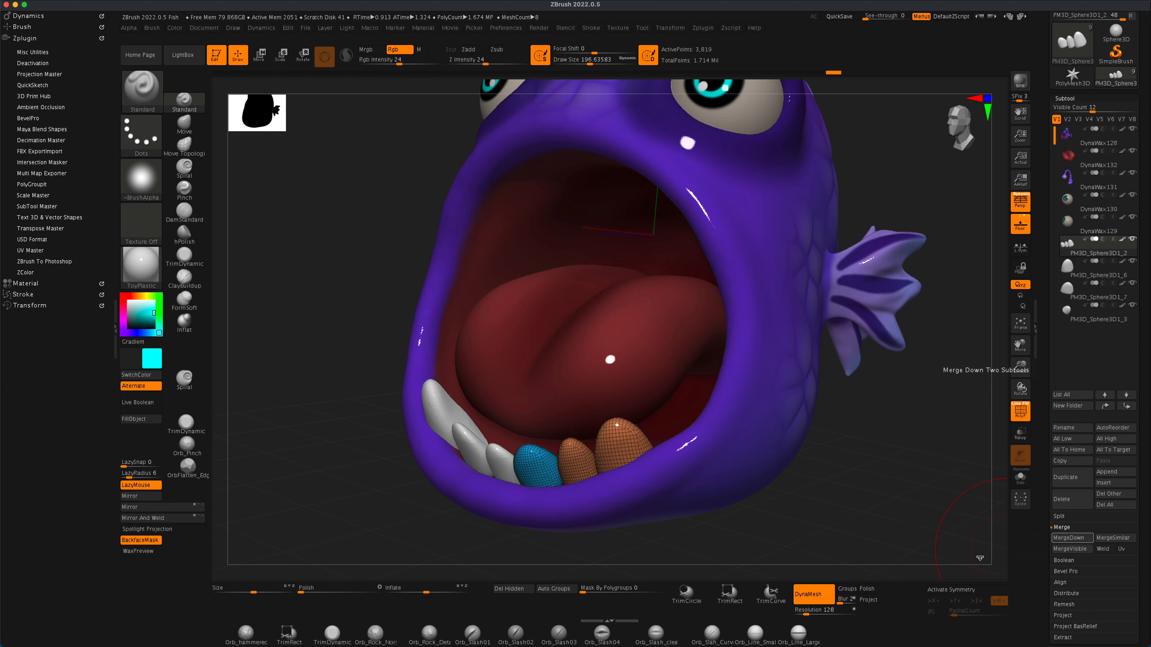
left_click(1058, 539)
left_click(982, 559)
left_click(1069, 538)
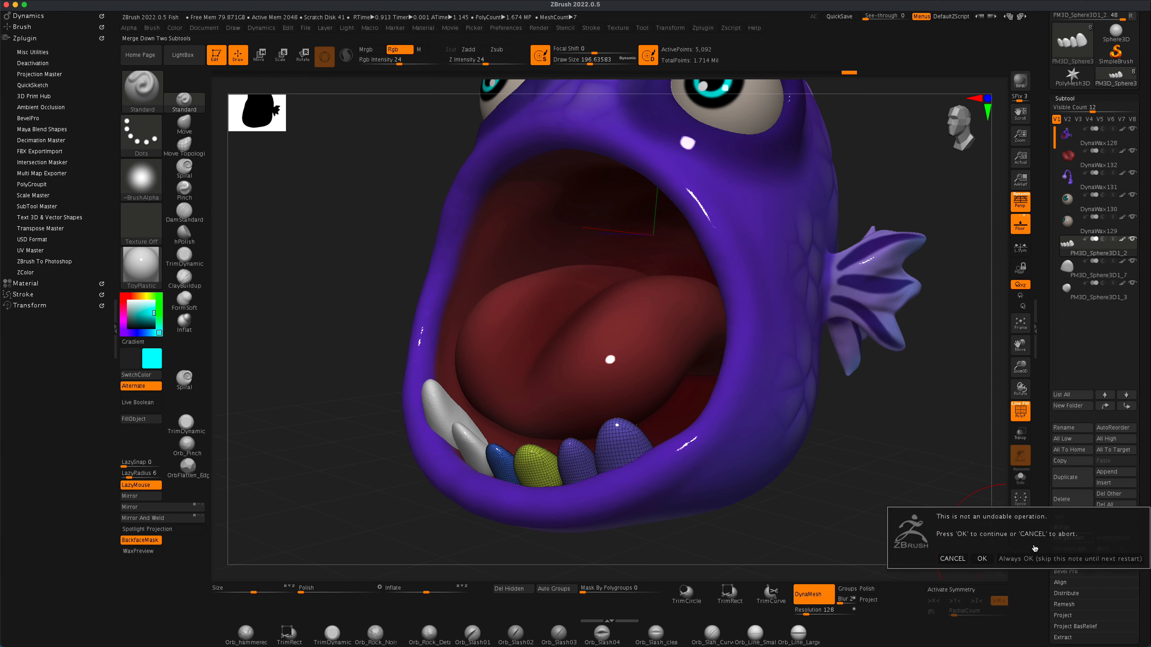
left_click(983, 560)
left_click(1061, 540)
left_click(983, 561)
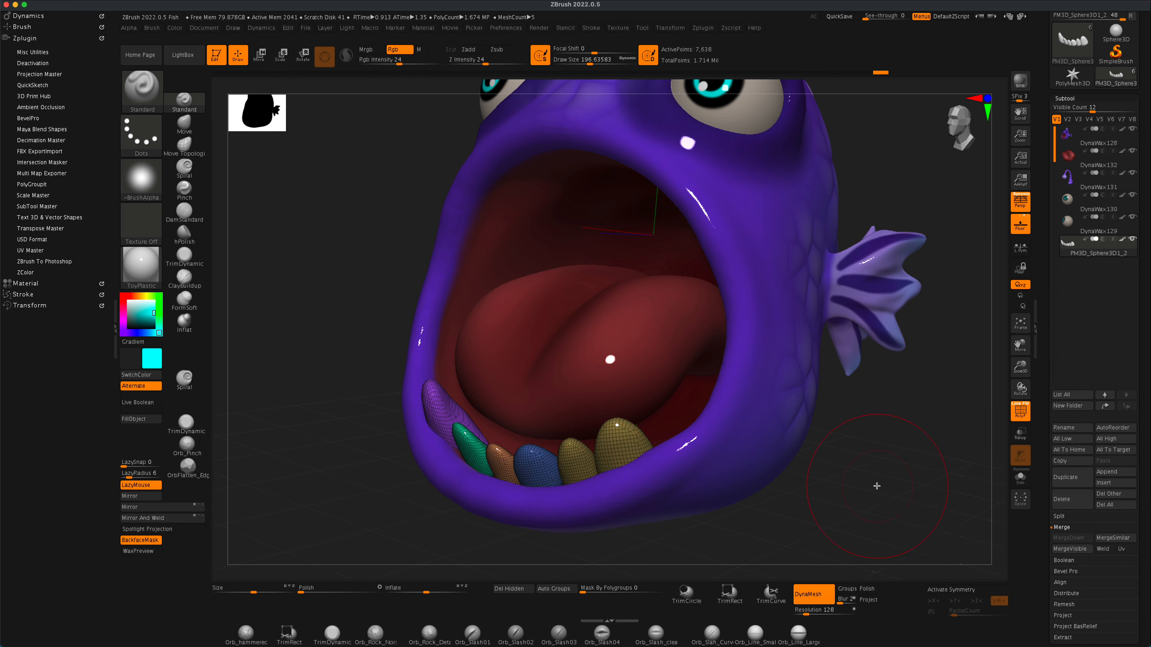
Step: Hide the polyframe and subdivide the merged teeth once
mouse_move(1066, 203)
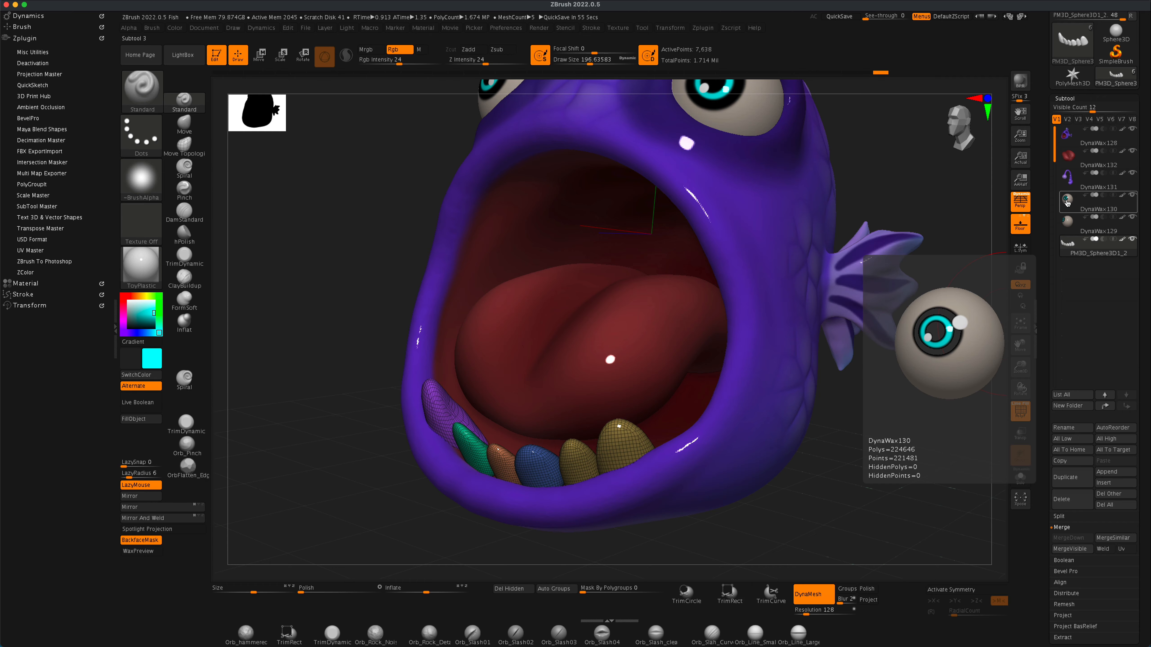
left_click_drag(927, 404, 895, 404, "alt")
left_click(1020, 409)
key("ctrl+d")
left_click_drag(895, 404, 914, 428, "alt")
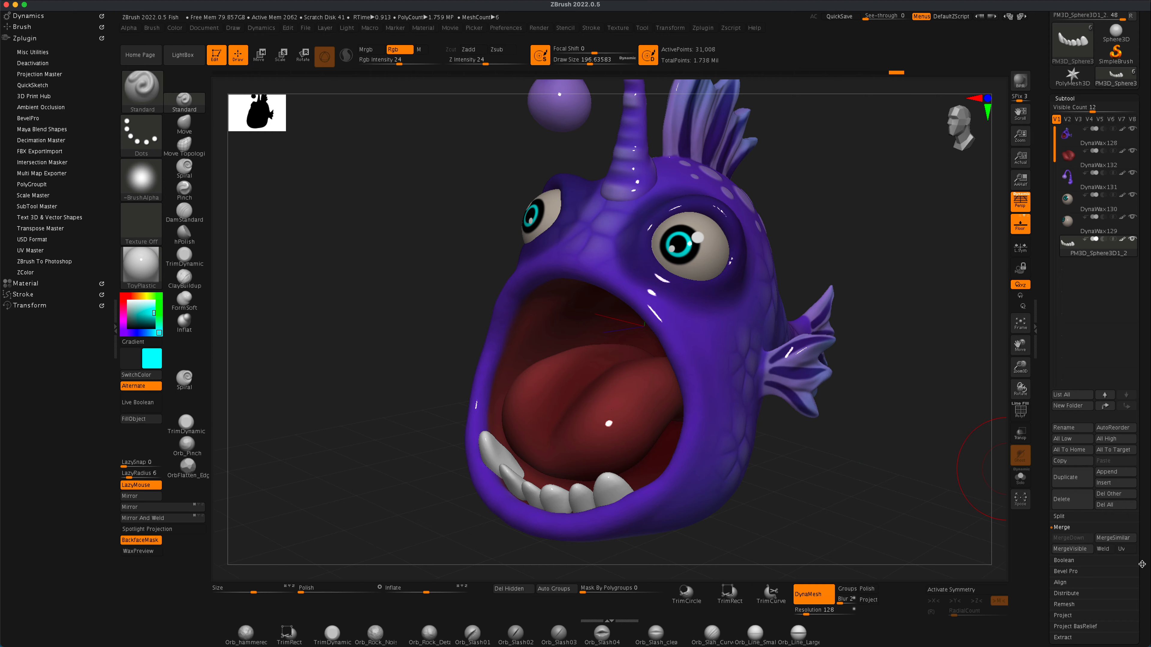
Step: Check the subdivision levels of the teeth and eye in the geometry settings and look through the lure, tongue and body subtools
left_click_drag(1142, 565, 1137, 488)
left_click(1073, 575)
left_click_drag(1117, 340, 1120, 392)
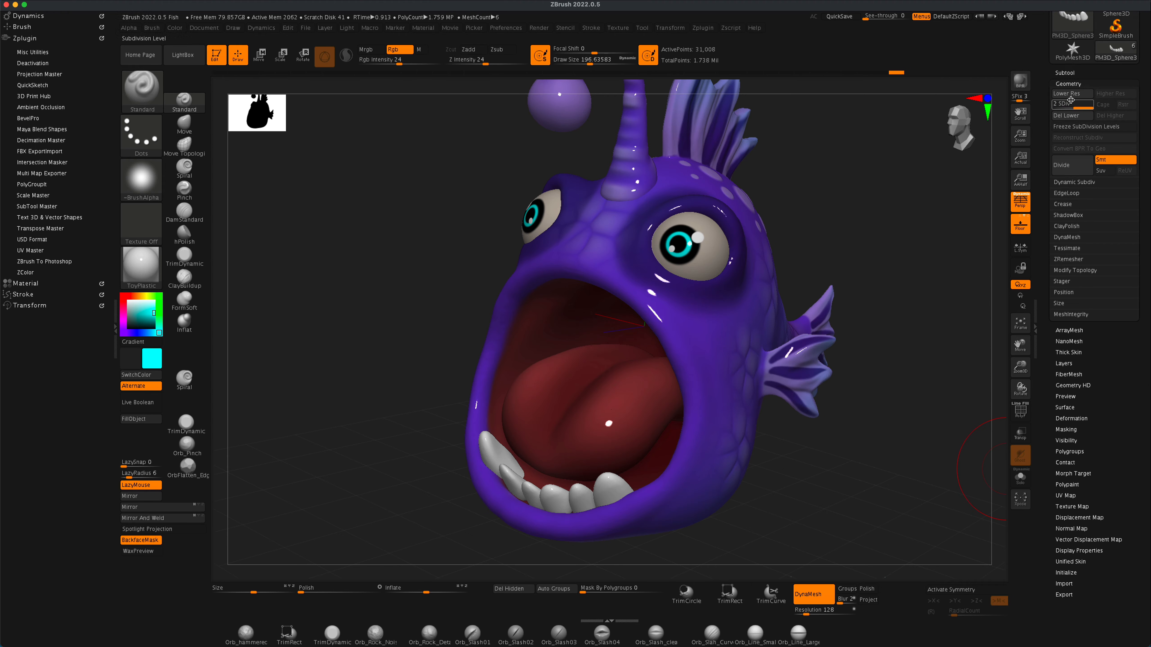
left_click(1069, 96)
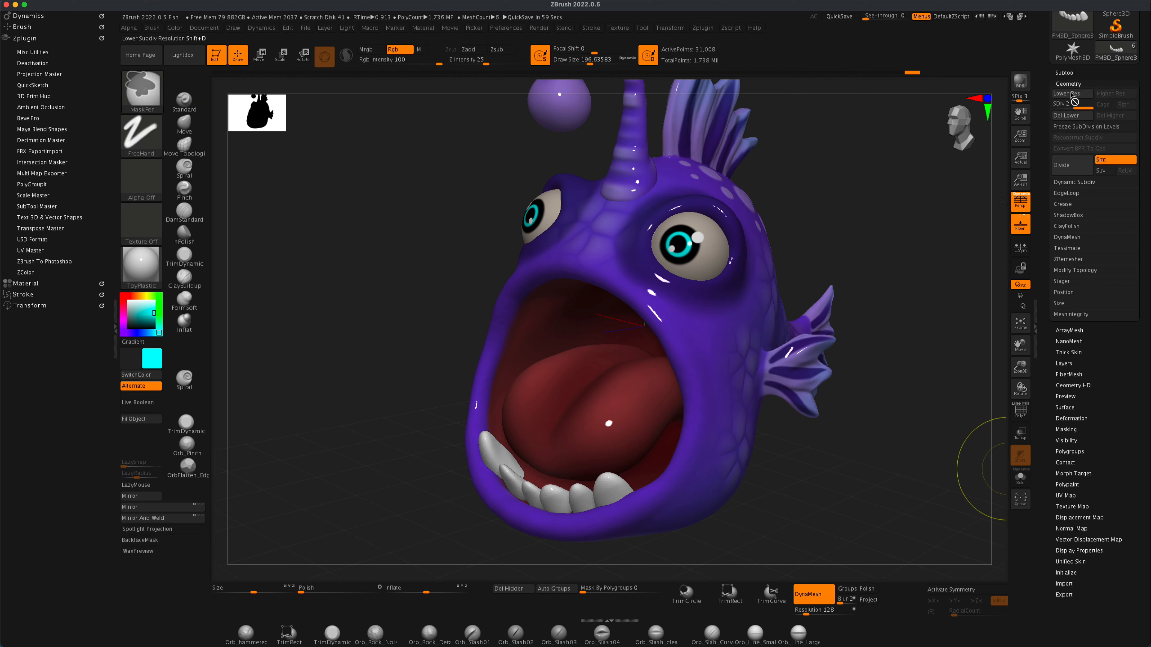
key("ctrl+z")
left_click(1096, 199)
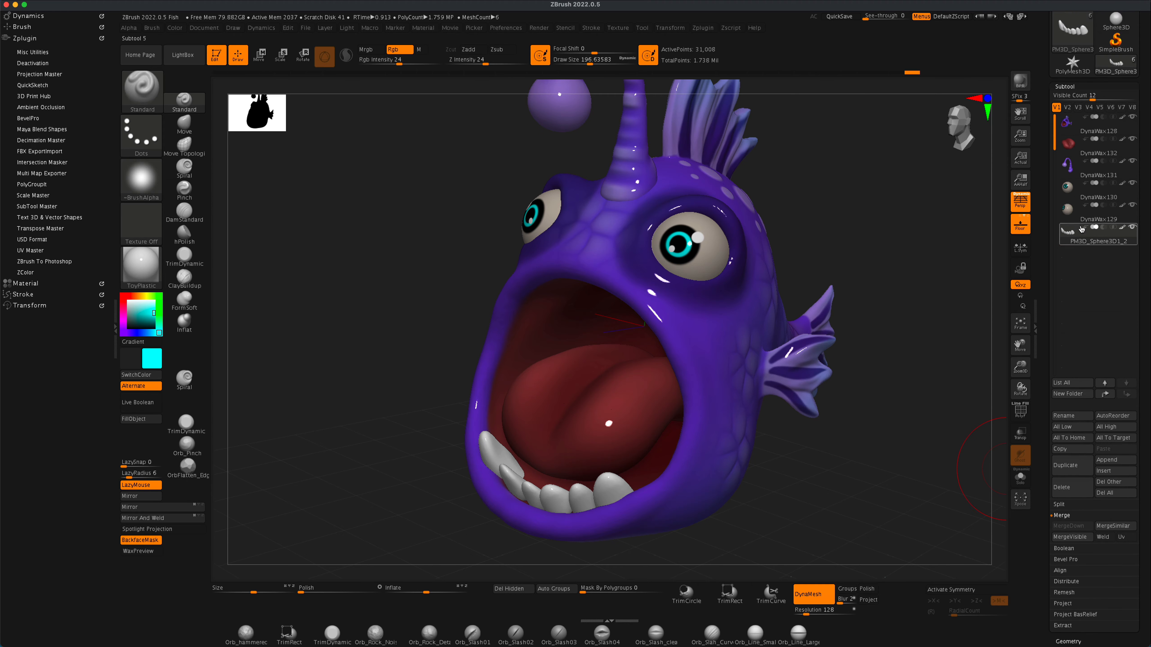
scroll(1087, 544, "down", 1)
left_click(1072, 617)
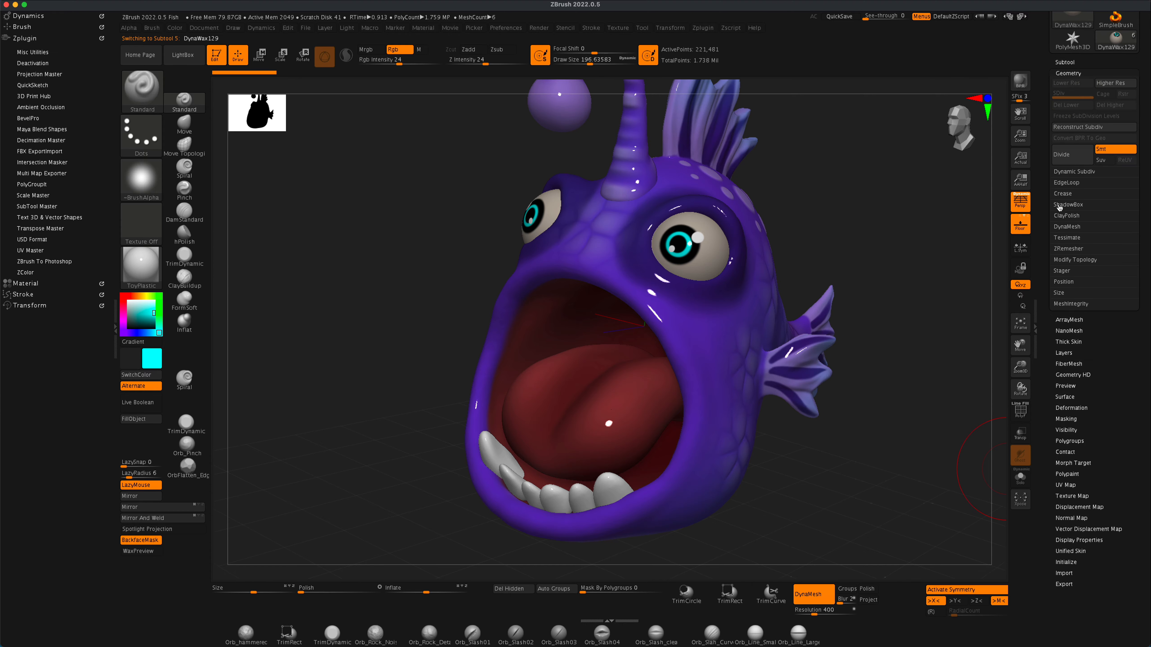
left_click(1064, 63)
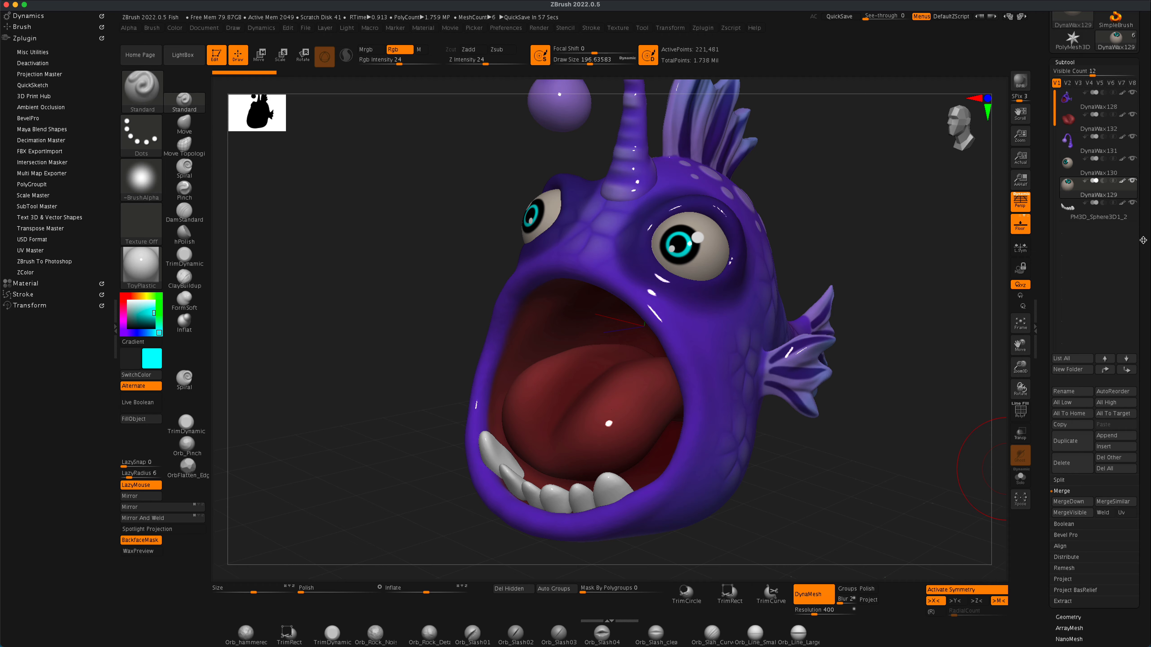
scroll(1143, 240, "up", 3)
mouse_move(1072, 181)
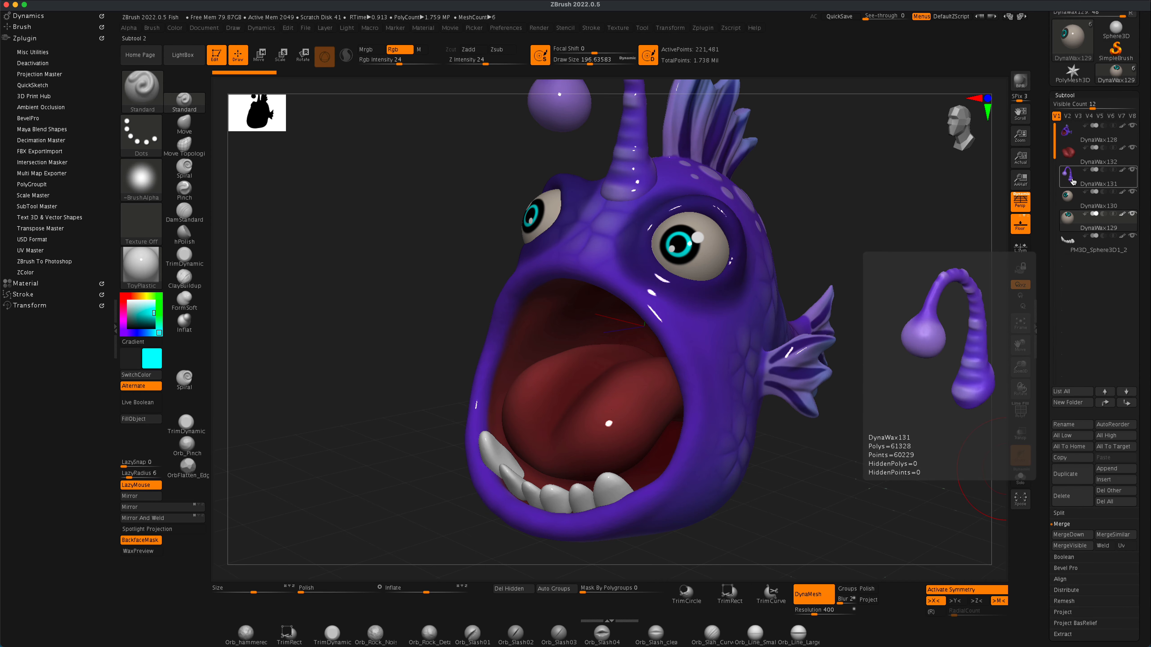
left_click(1072, 157)
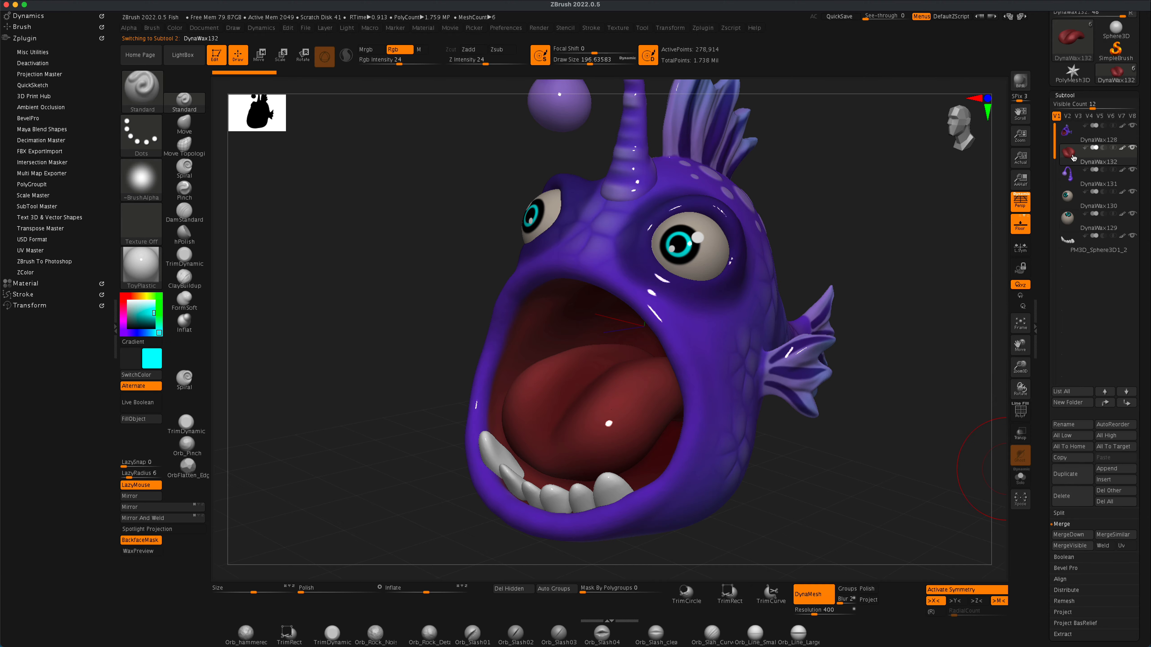
left_click(1075, 137)
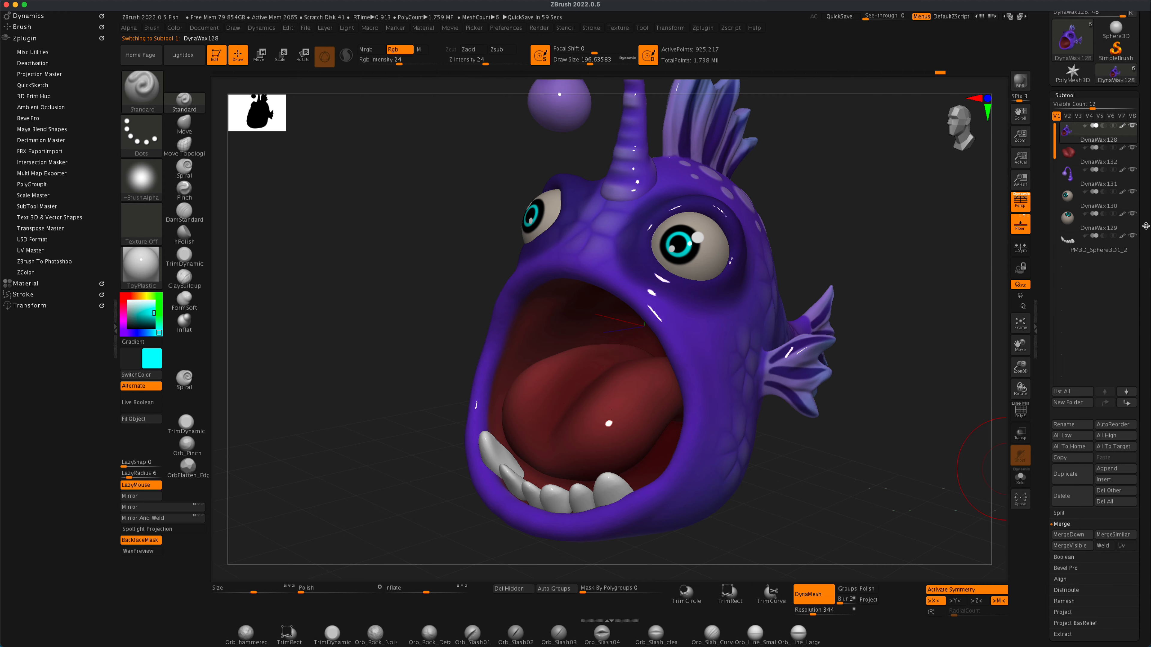
Step: Select the teeth, set the paint colour to a dark olive yellow and hide every other subtool
left_click(1121, 245)
left_click_drag(842, 454, 886, 404, "alt")
left_click(142, 262)
left_click(411, 271)
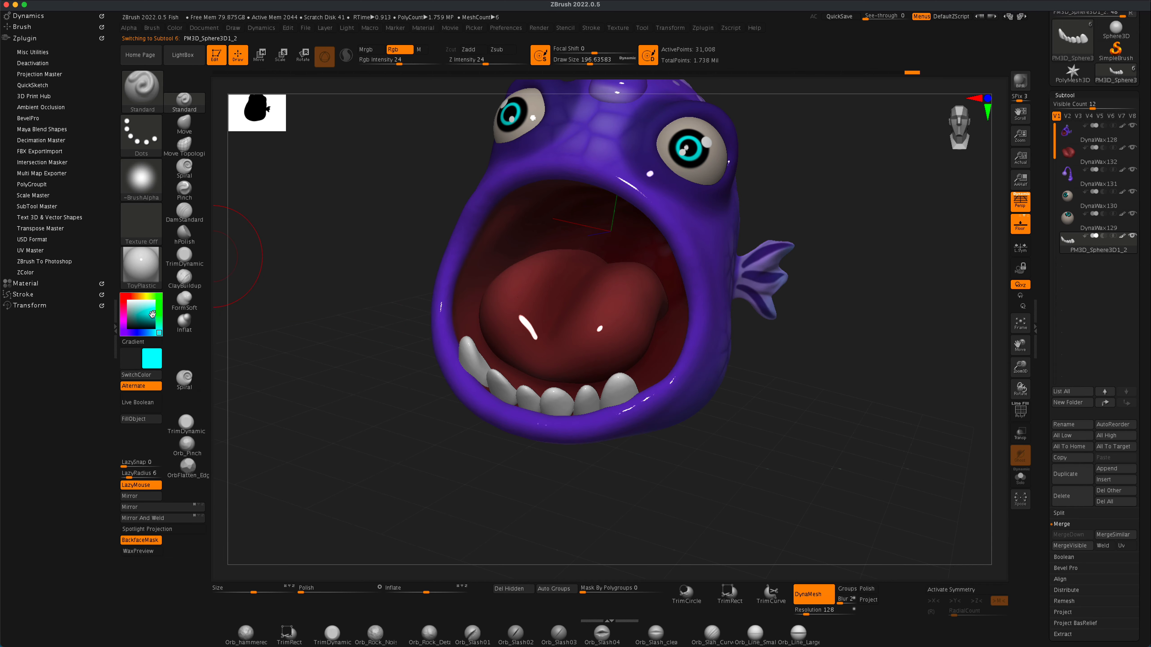
left_click(144, 296)
left_click_drag(145, 315, 134, 319)
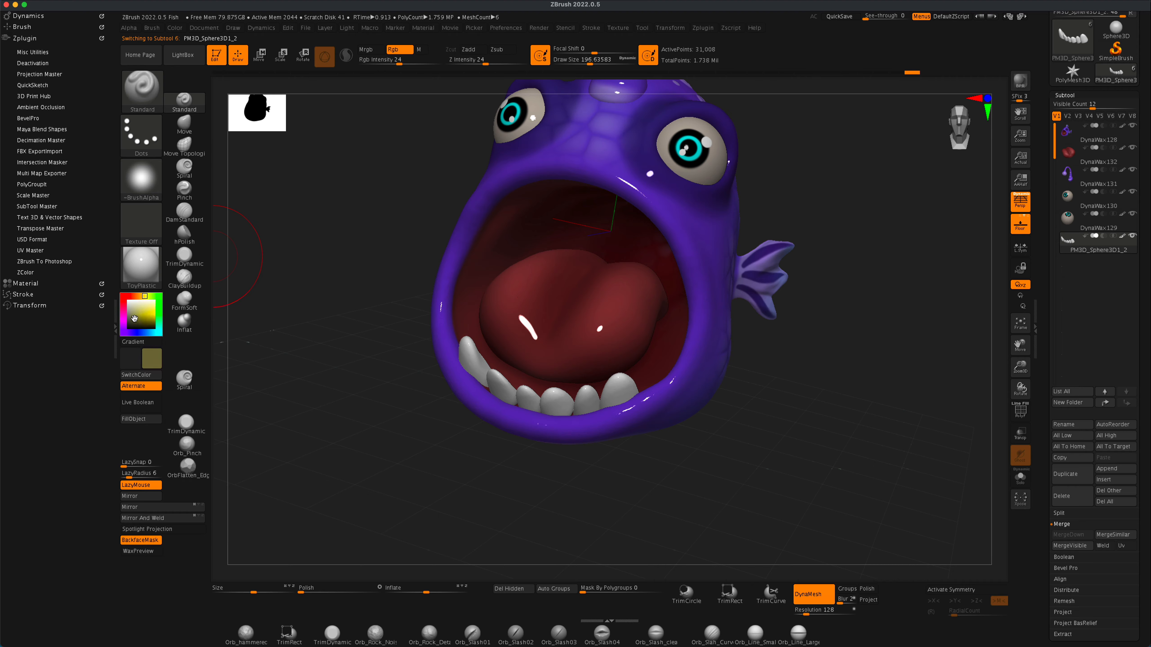
left_click(1132, 236, "shift")
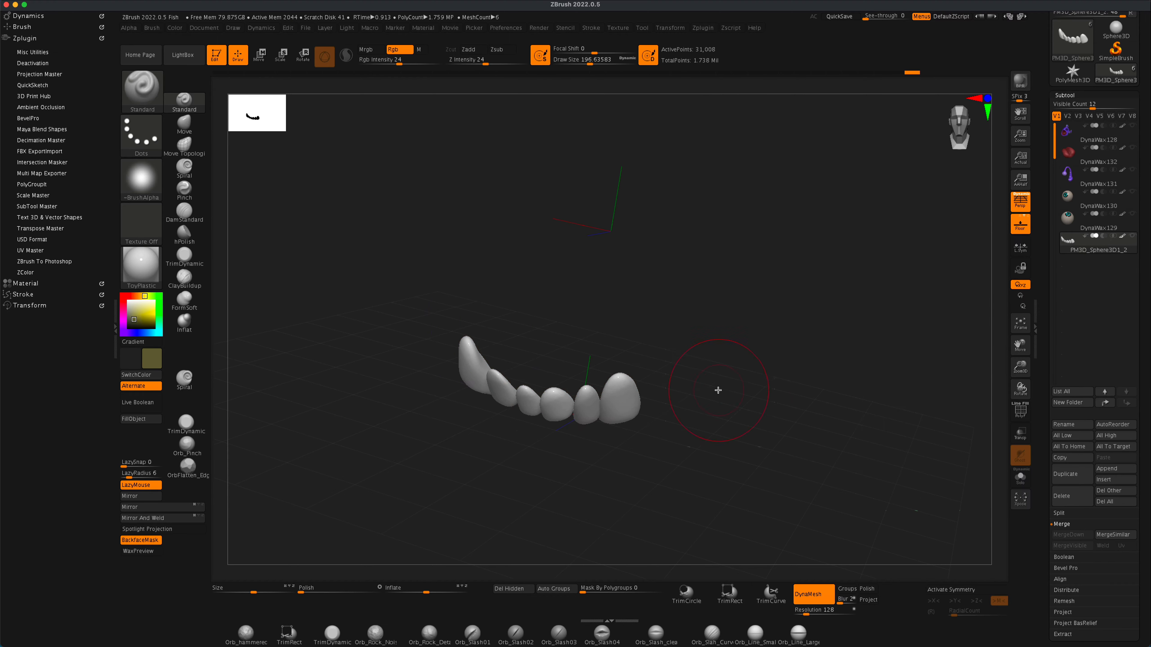
Step: Try olive strokes on the tooth bases, undo the last one, and set the brush size to about 94 and Rgb Intensity to 18
left_click_drag(717, 391, 749, 355)
left_click_drag(672, 370, 650, 372)
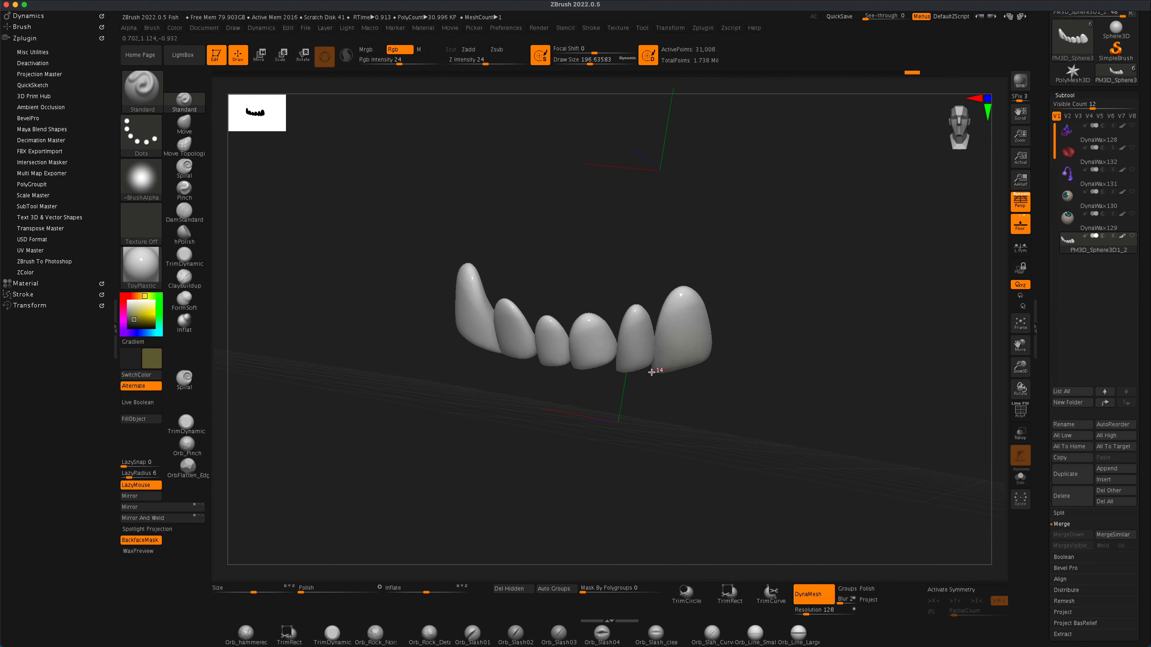
left_click_drag(406, 62, 440, 62)
key("s")
left_click_drag(399, 155, 392, 155)
mouse_move(740, 413)
left_mouse_down()
mouse_move(710, 379)
mouse_move(652, 363)
left_mouse_up()
key("ctrl+z")
left_click_drag(439, 63, 394, 63)
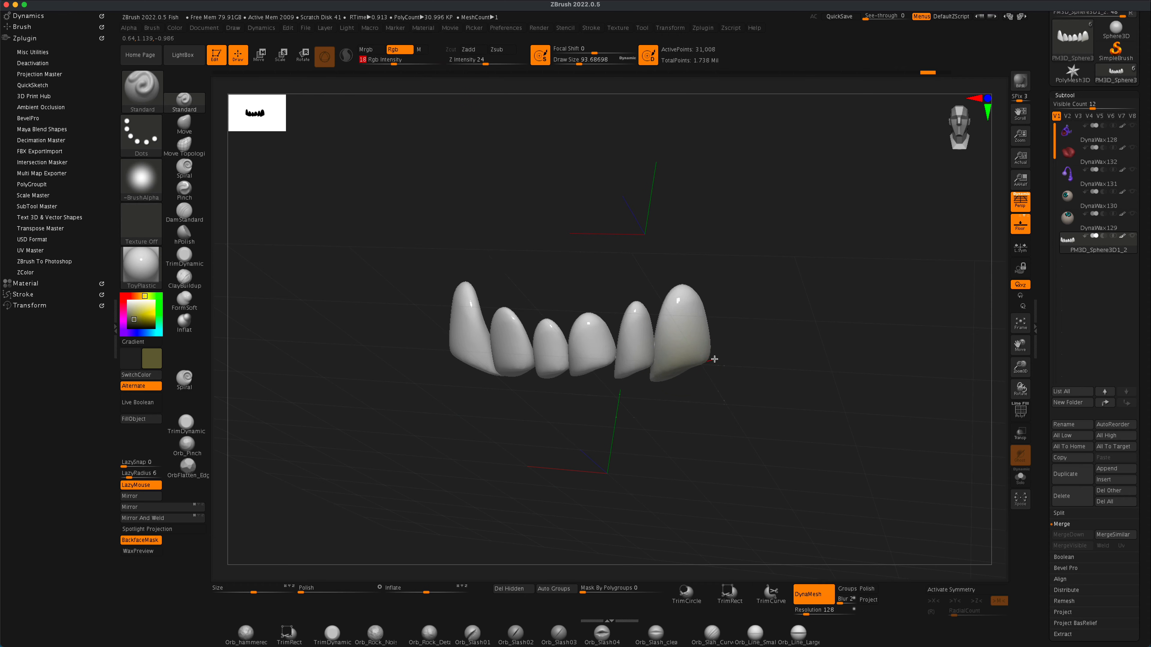
Step: Paint soft olive shading along the bases of the teeth, working around the row from the outer to the inner side
left_click_drag(714, 359, 584, 365)
left_click_drag(575, 404, 634, 401)
mouse_move(635, 367)
left_mouse_down()
mouse_move(552, 371)
mouse_move(415, 348)
left_mouse_up()
mouse_move(419, 404)
left_mouse_down()
mouse_move(459, 401)
mouse_move(446, 344)
mouse_move(435, 349)
left_mouse_up()
left_click_drag(482, 421, 515, 394)
mouse_move(483, 333)
left_mouse_down()
mouse_move(464, 359)
mouse_move(458, 350)
left_mouse_up()
left_click_drag(589, 426, 530, 431)
mouse_move(498, 374)
left_mouse_down()
mouse_move(604, 383)
mouse_move(539, 385)
left_mouse_up()
left_click_drag(566, 378, 491, 376)
mouse_move(499, 422)
left_mouse_down()
mouse_move(430, 436)
mouse_move(445, 416)
left_mouse_up()
Step: Turn off LazyMouse and shade the bases of the middle teeth olive on their inner side
left_click(154, 487)
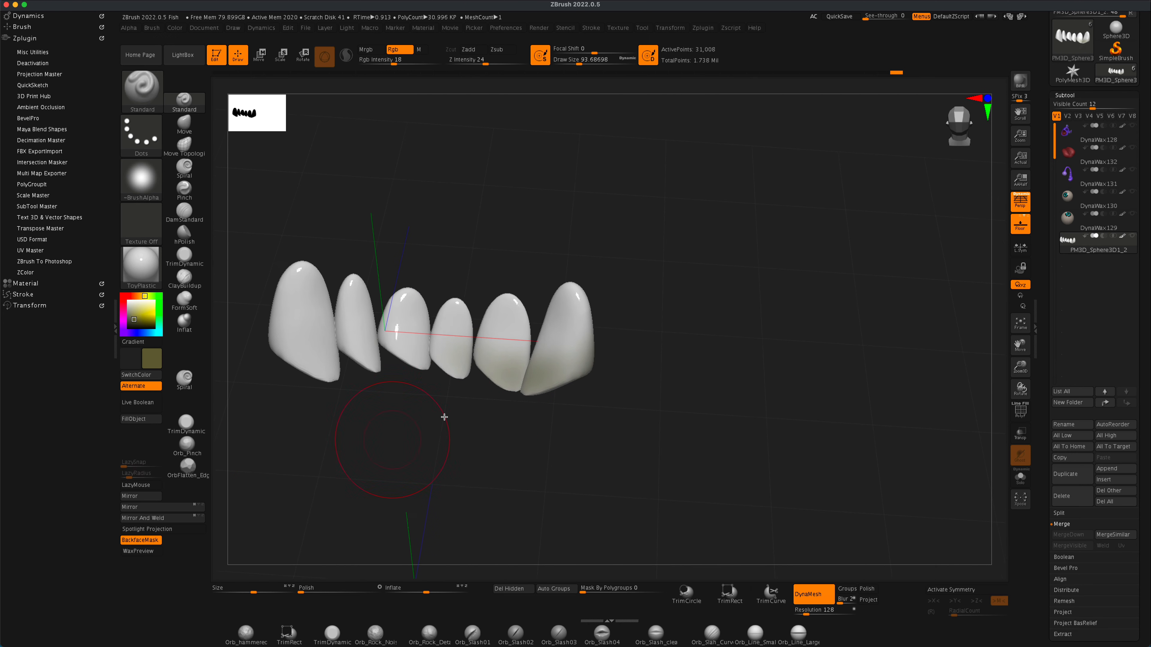
left_click_drag(508, 377, 367, 351)
left_click_drag(385, 410, 424, 406)
mouse_move(428, 350)
left_mouse_down()
mouse_move(358, 346)
mouse_move(392, 372)
left_mouse_up()
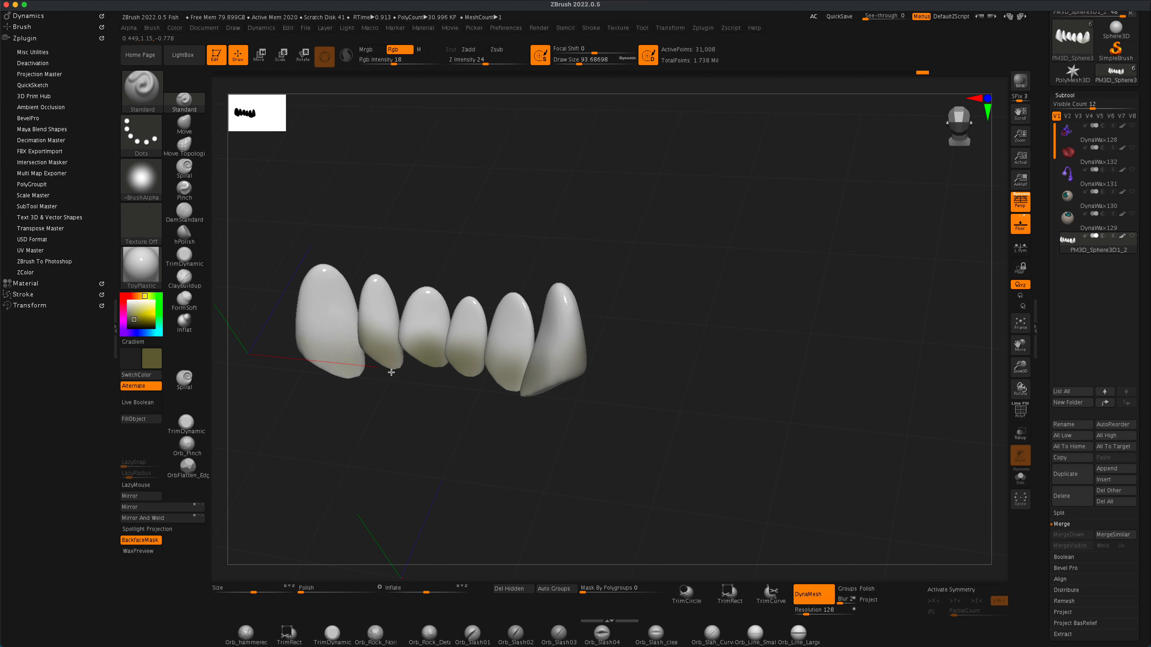
Step: Set Rgb Intensity to 11 and blend the olive shading higher up the inner side of the teeth
left_click_drag(393, 67, 386, 67)
mouse_move(316, 347)
left_mouse_down()
mouse_move(388, 345)
mouse_move(318, 339)
left_mouse_up()
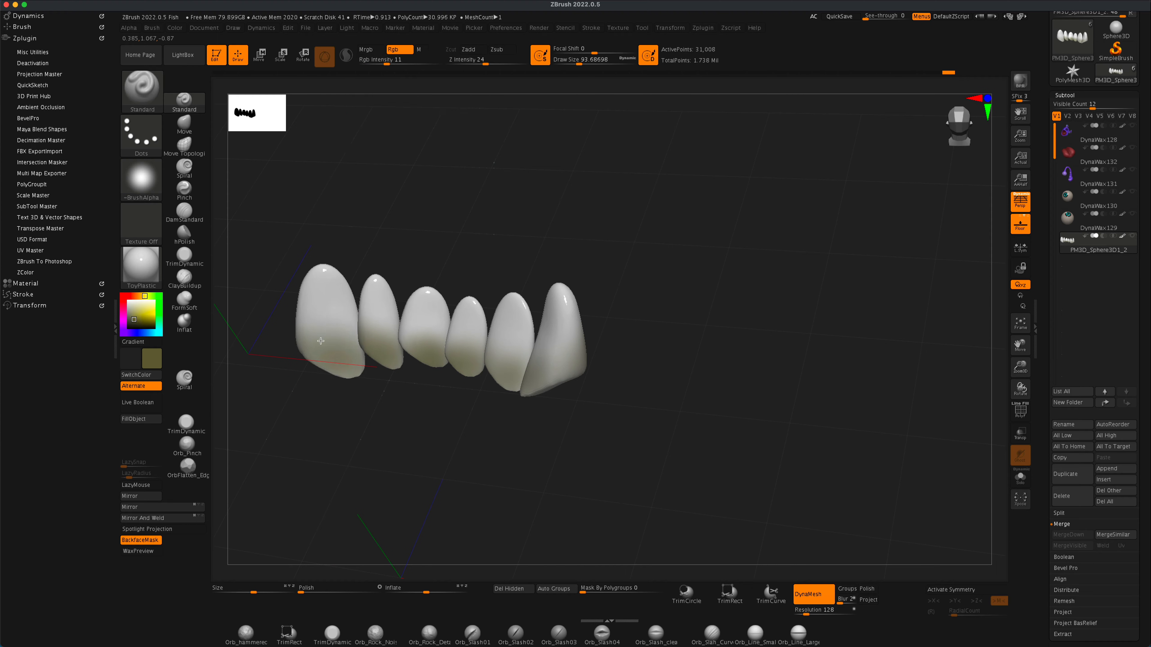
left_click_drag(392, 408, 428, 407)
mouse_move(509, 361)
left_mouse_down()
mouse_move(421, 349)
mouse_move(559, 365)
left_mouse_up()
left_click_drag(519, 407, 555, 406)
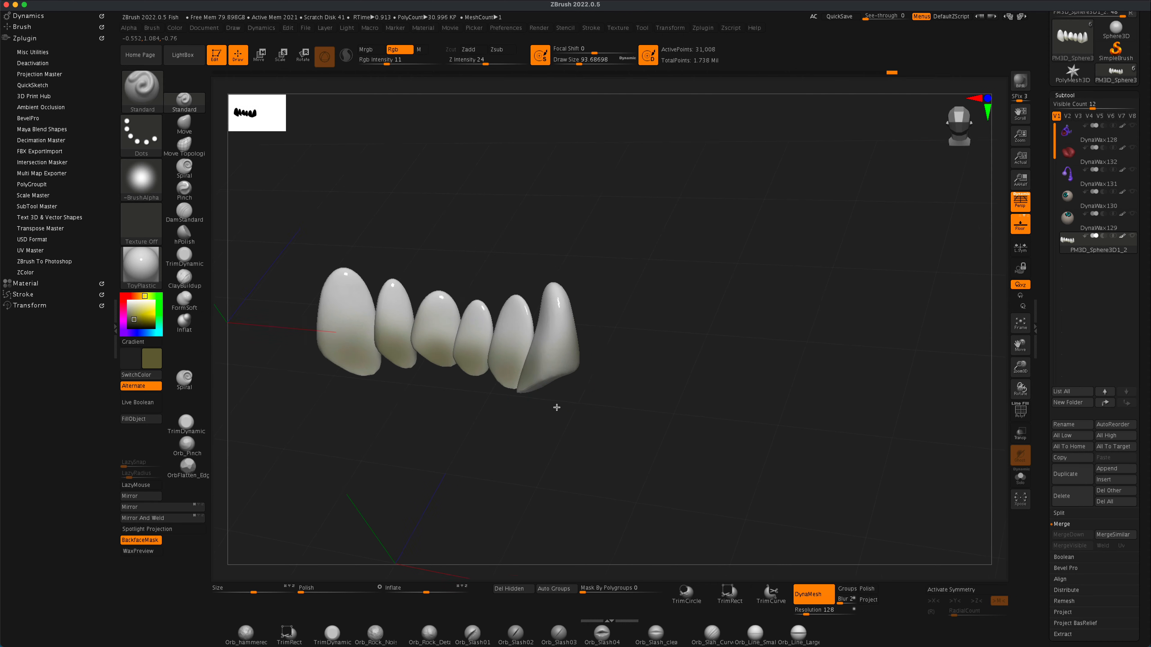
left_click_drag(559, 363, 515, 363)
left_click_drag(530, 404, 658, 408)
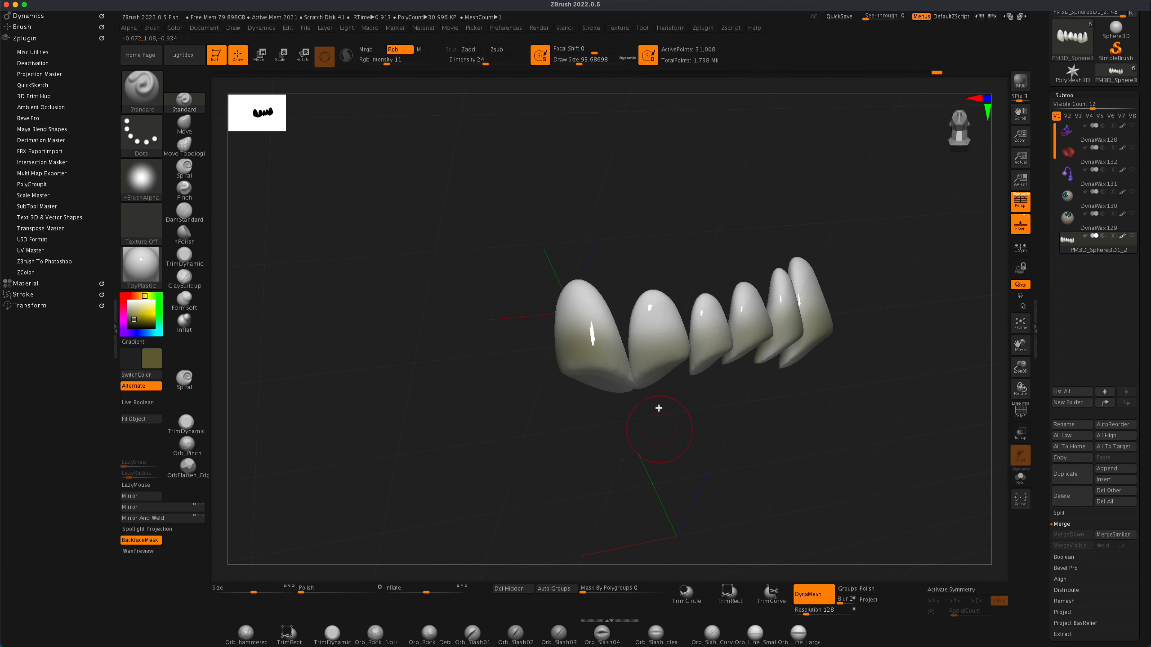
left_click_drag(712, 440, 569, 345)
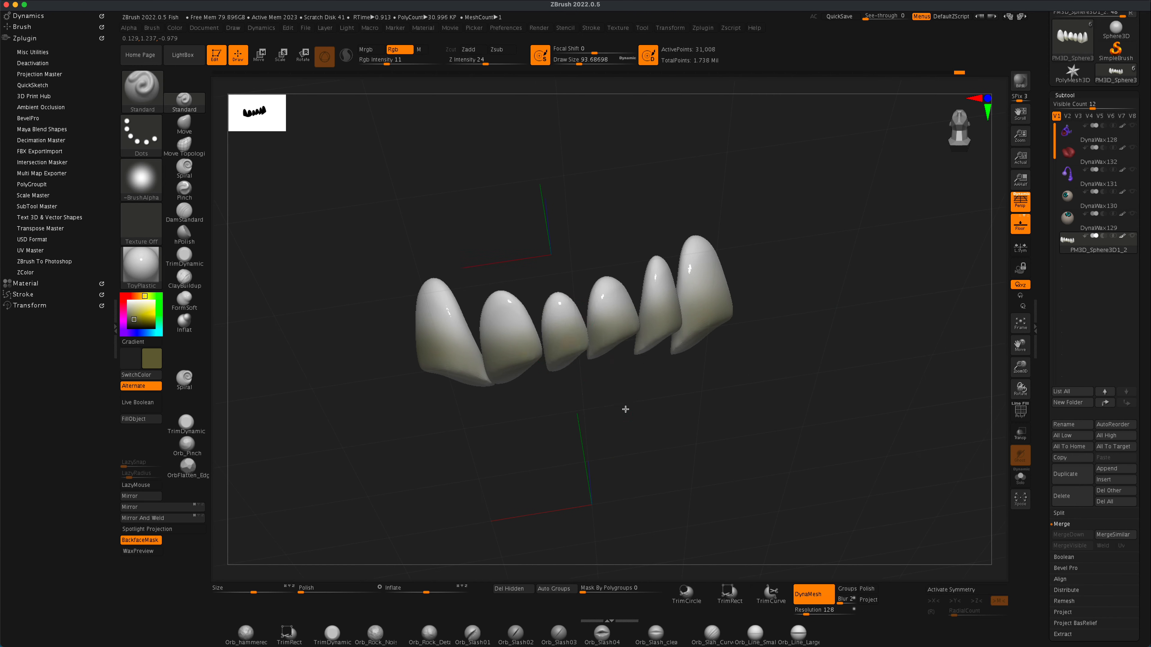
Step: Deepen the olive shading on the lower part of the large end tooth and the teeth beside it
left_click_drag(625, 410, 606, 346)
left_click_drag(687, 305, 691, 317)
left_click_drag(706, 376, 660, 343)
left_click_drag(766, 378, 714, 370)
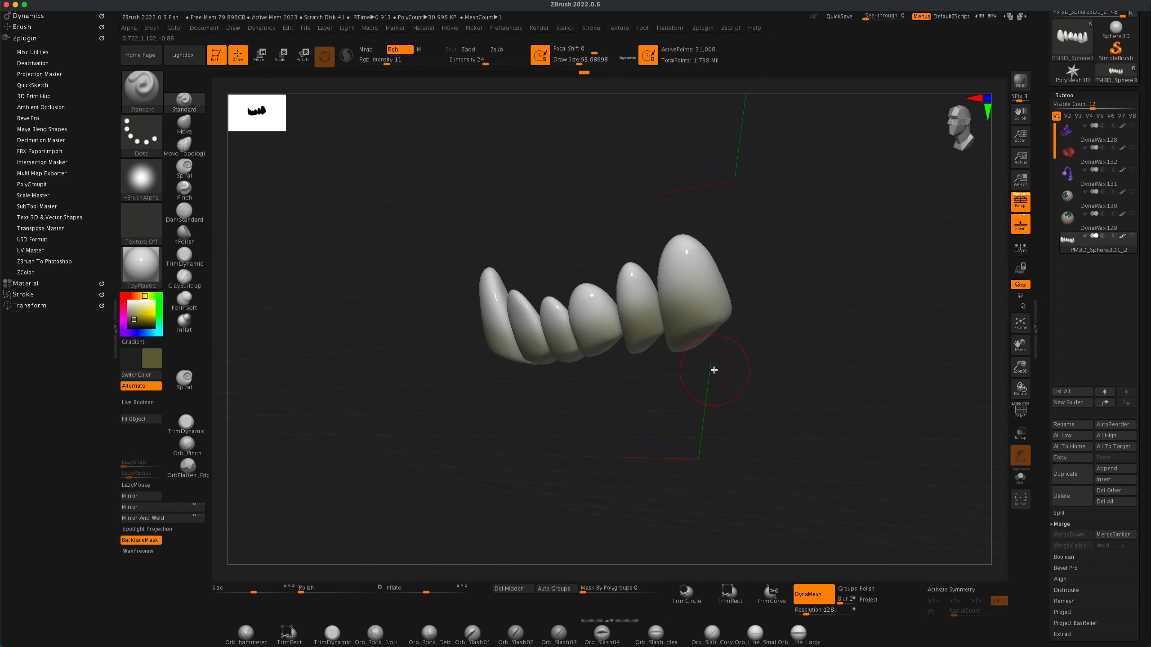
left_click_drag(695, 265, 702, 290)
left_click_drag(763, 365, 713, 358)
left_click_drag(735, 307, 724, 321)
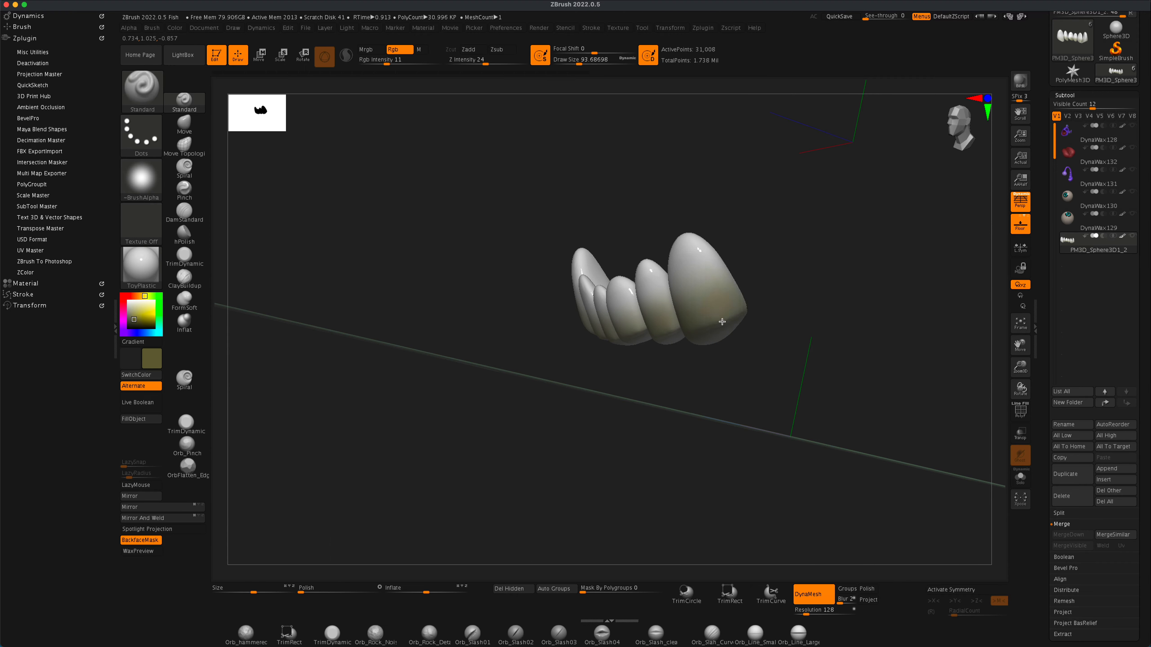
Step: Touch up the olive shading on the inner tooth bases, undo one stroke and show all the subtools again
left_click_drag(811, 370, 746, 347)
left_click_drag(731, 295, 604, 333)
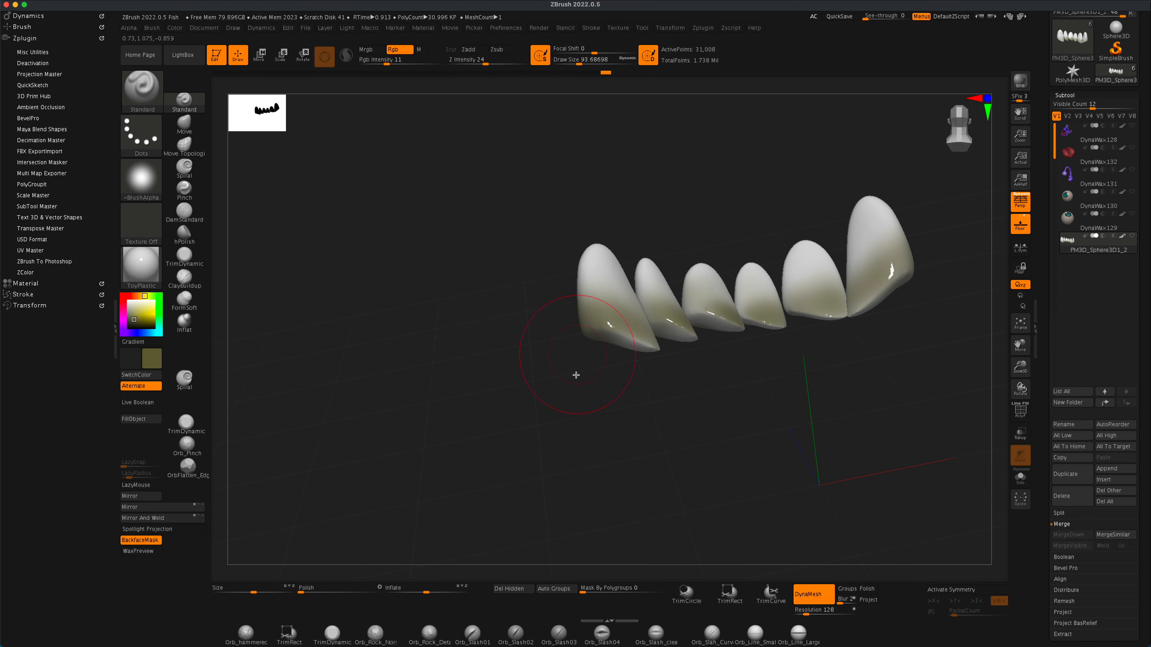
left_click_drag(576, 375, 631, 365)
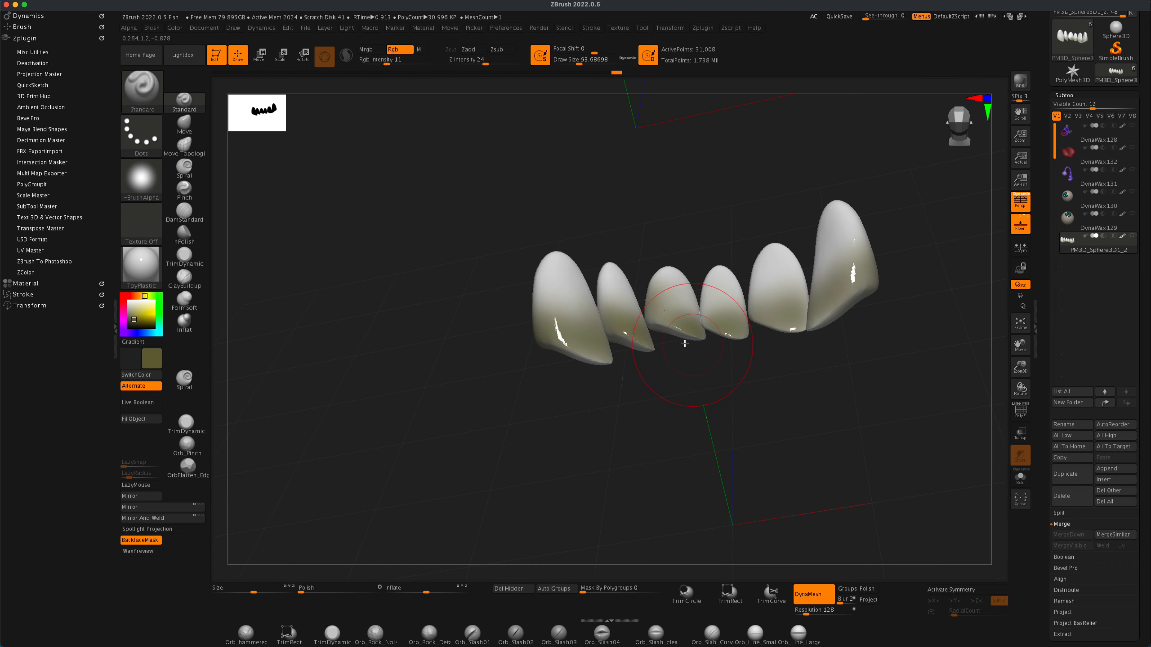
key("super+z")
left_click_drag(643, 309, 753, 325)
left_click(1131, 236)
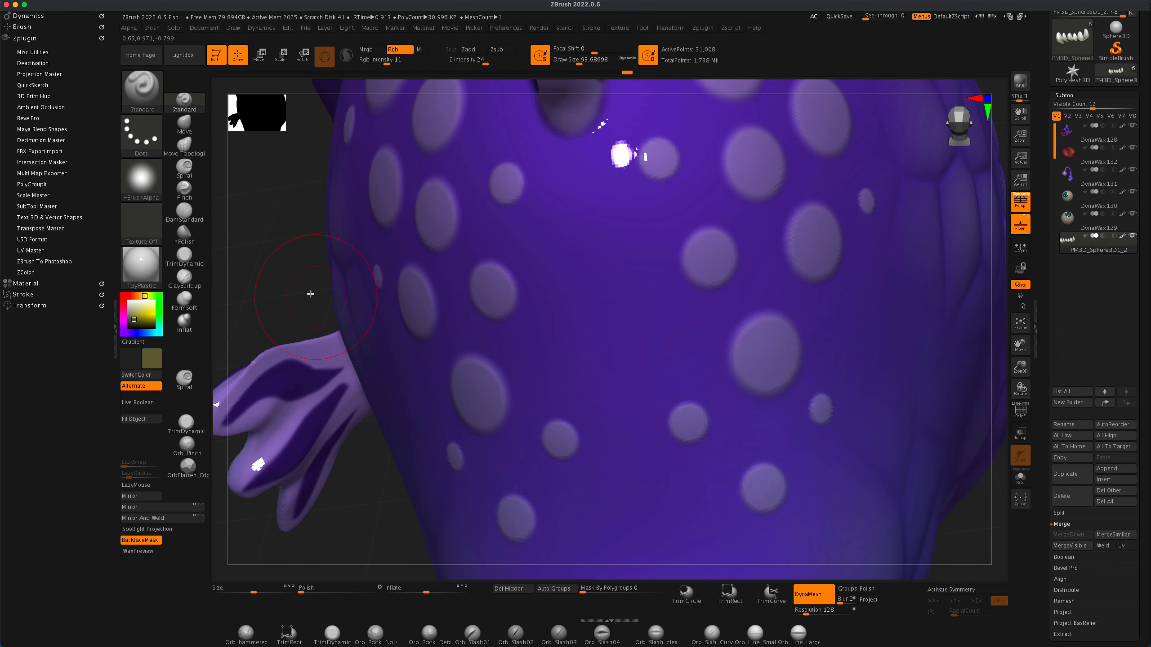
Step: Isolate the teeth, touch up the olive shading on their bases and show all the subtools again
mouse_move(310, 293)
left_mouse_down()
mouse_move(426, 328)
mouse_move(316, 326)
mouse_move(344, 345)
left_mouse_up()
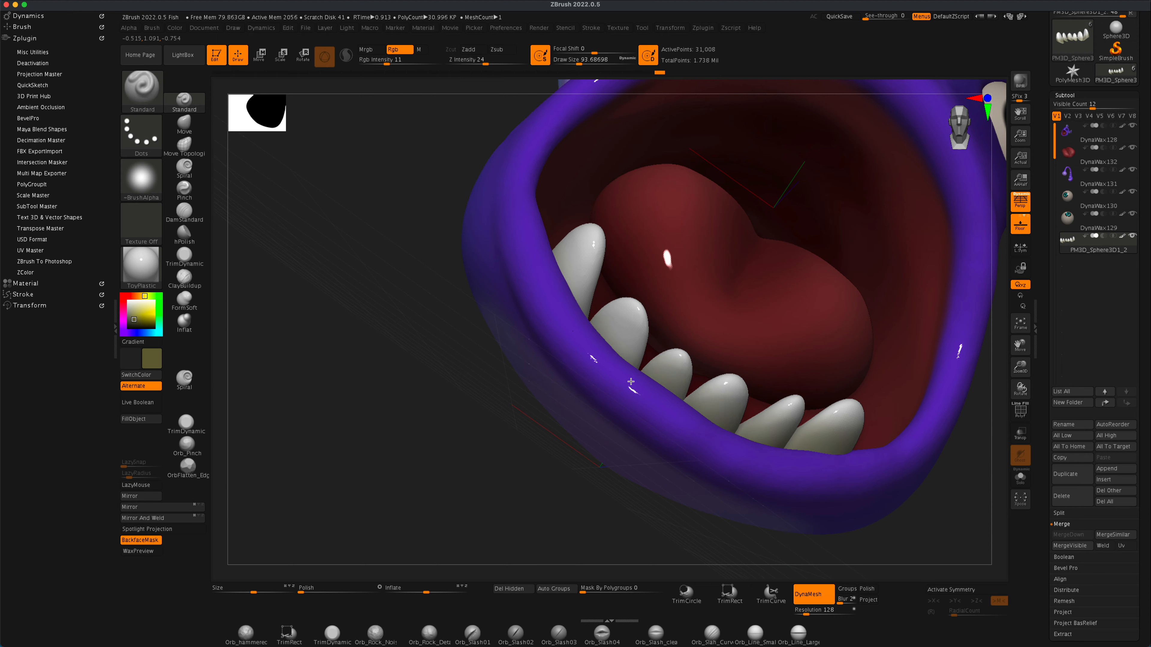
left_click_drag(444, 372, 444, 386)
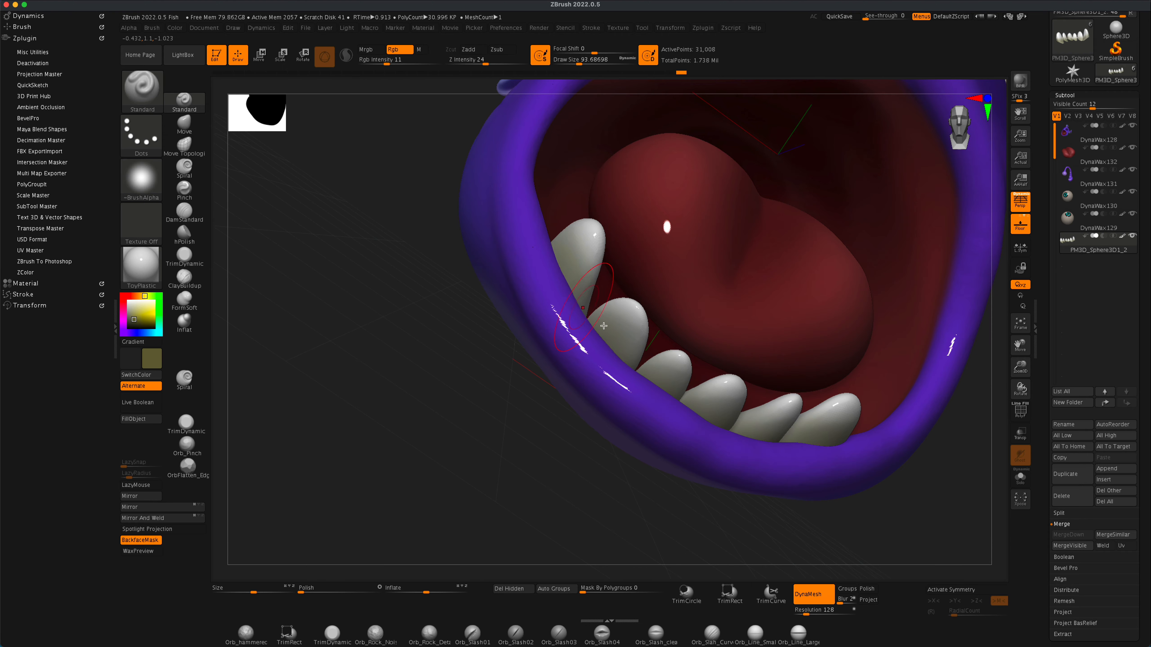
left_click_drag(514, 355, 602, 286)
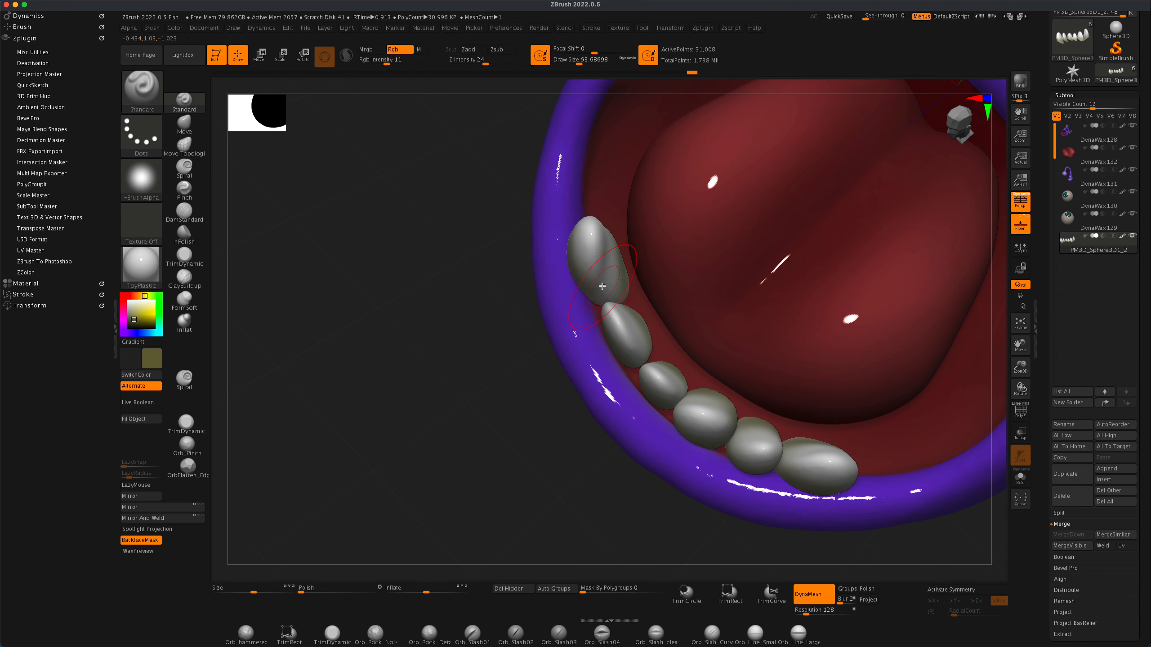
left_click_drag(527, 346, 508, 375)
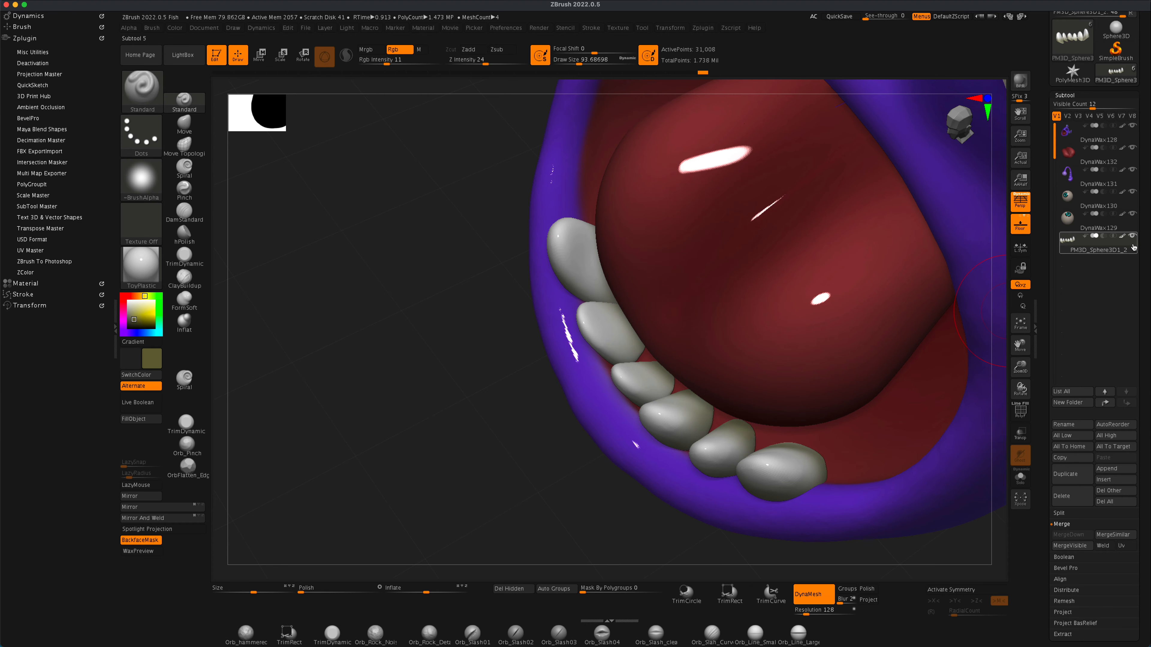
left_click(1132, 236)
left_click_drag(875, 342, 807, 333)
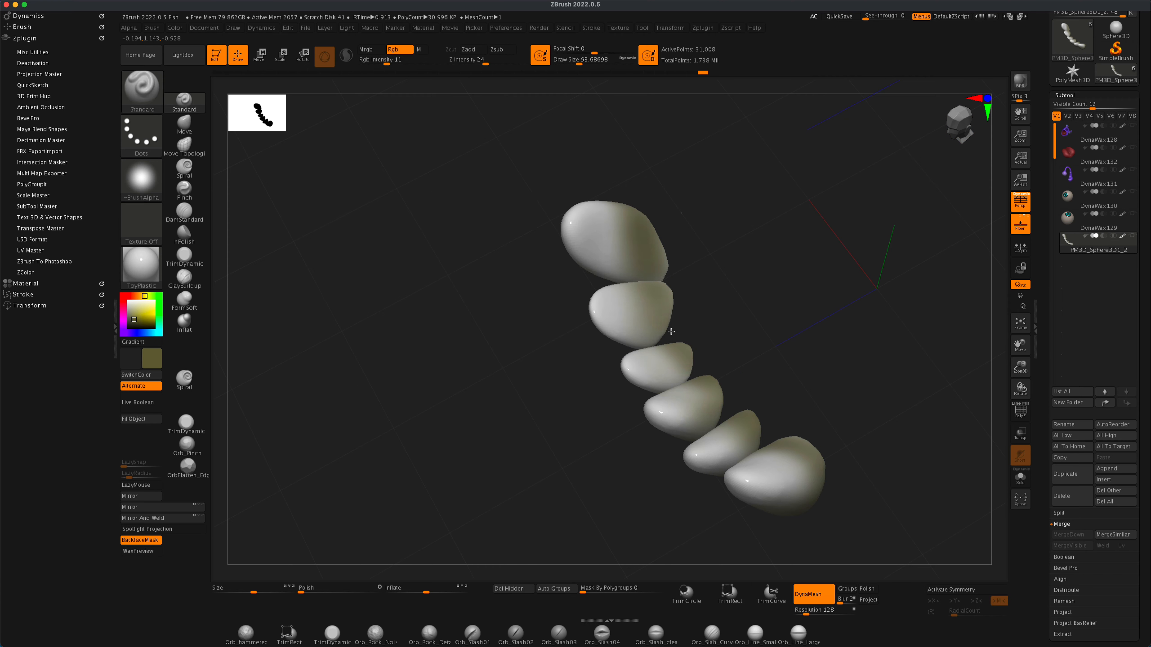
mouse_move(682, 389)
left_mouse_down()
mouse_move(618, 223)
mouse_move(639, 306)
mouse_move(694, 391)
mouse_move(783, 447)
mouse_move(786, 466)
left_mouse_up()
left_click(1132, 237)
mouse_move(328, 458)
left_mouse_down()
mouse_move(355, 420)
mouse_move(362, 352)
left_mouse_up()
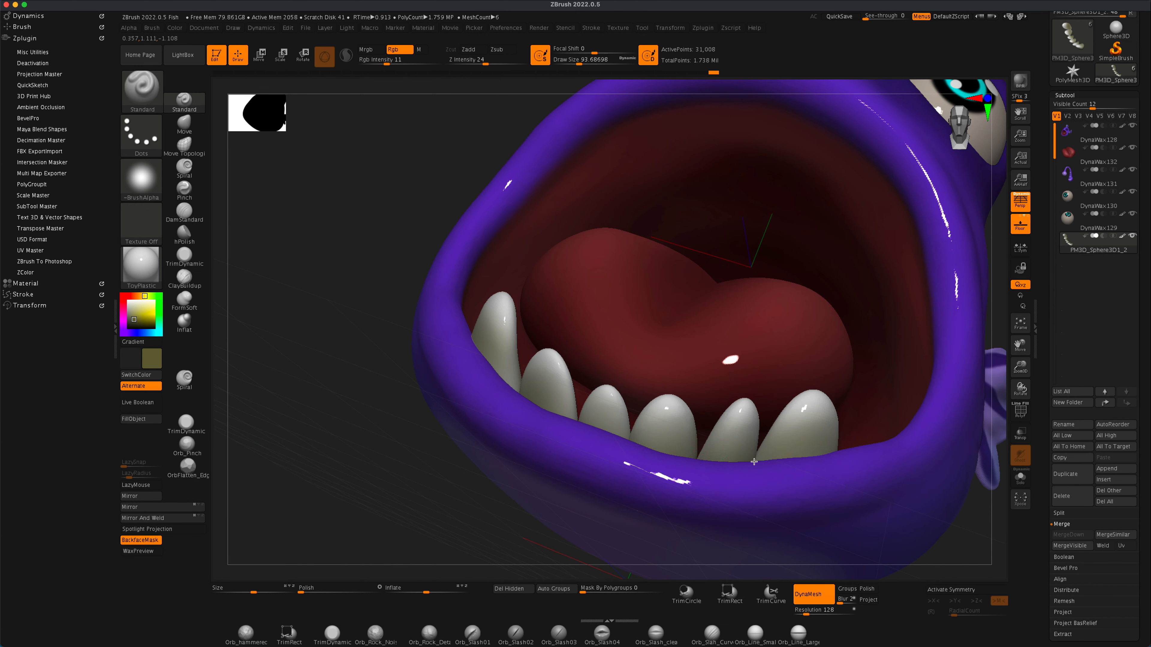
mouse_move(401, 429)
left_mouse_down()
mouse_move(428, 444)
mouse_move(380, 416)
mouse_move(385, 393)
mouse_move(362, 389)
left_mouse_up()
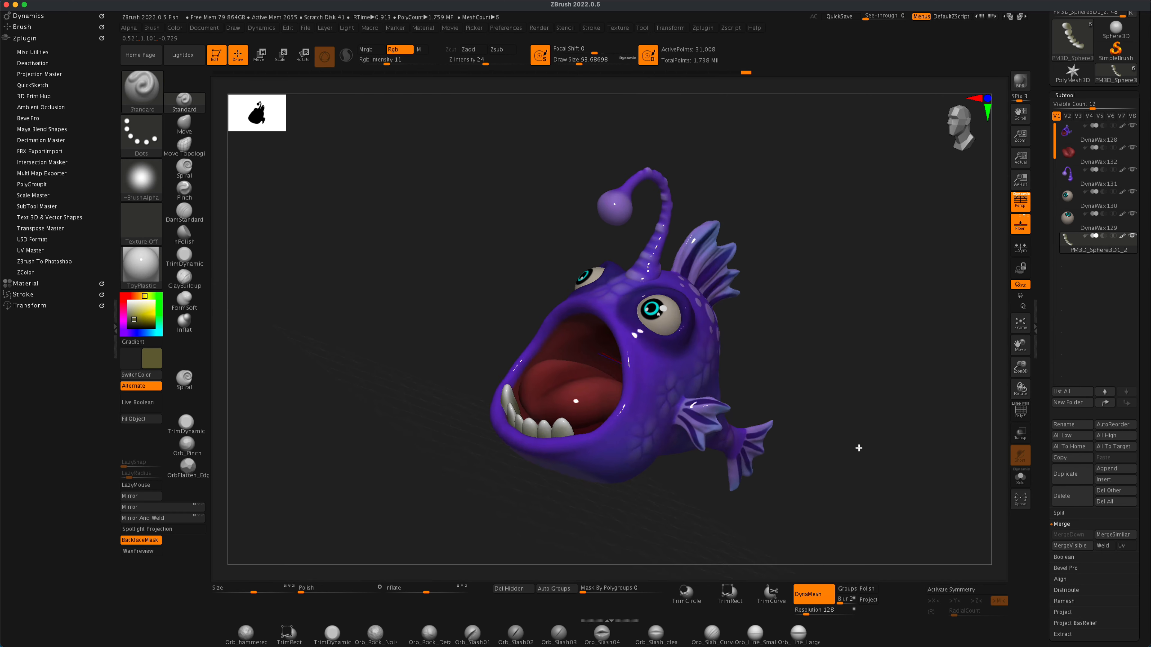
Step: Save the tool as Fish.ztl in the Fish folder
left_click_drag(857, 447, 829, 437)
scroll(1096, 113, "up", 3)
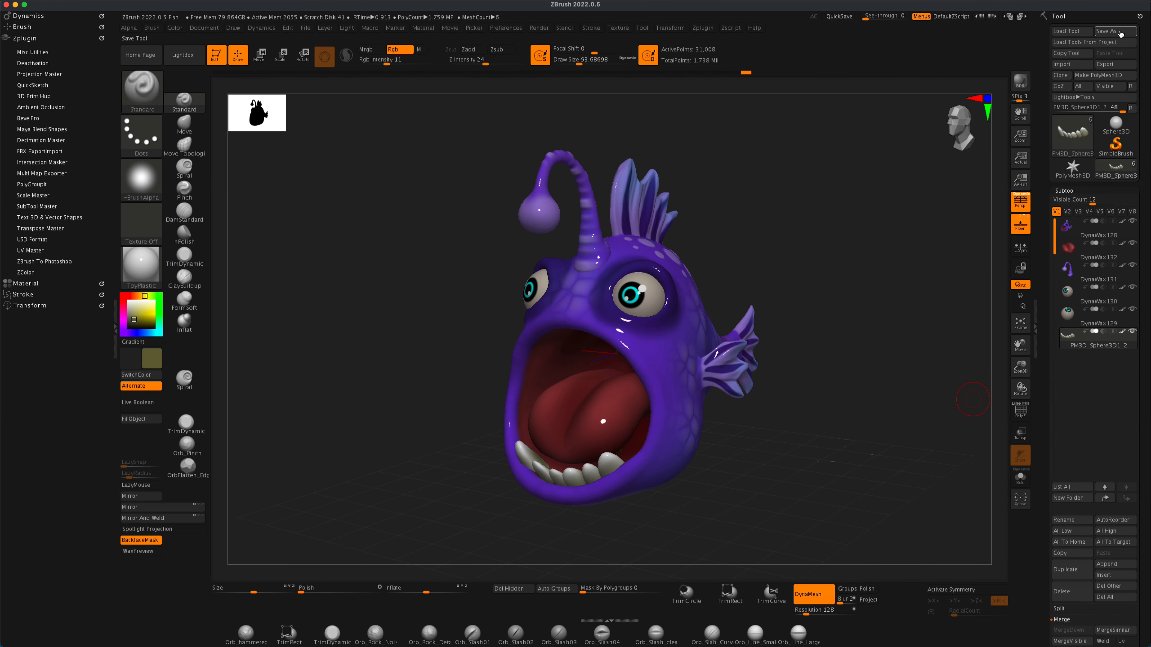
left_click(1115, 31)
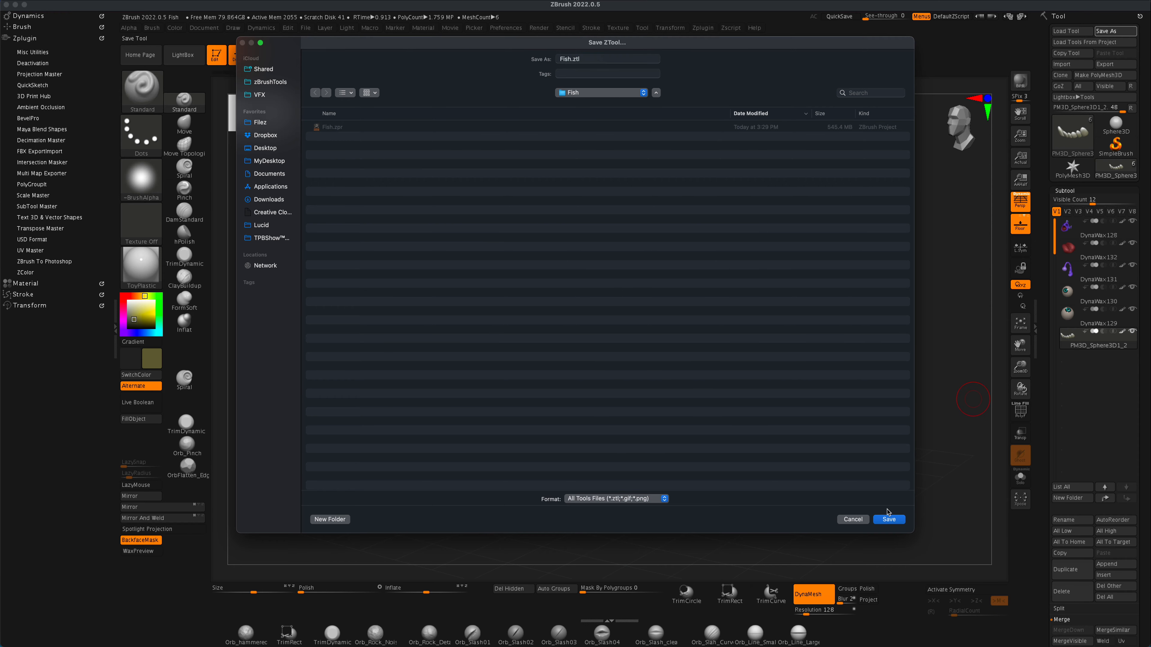
left_click(888, 519)
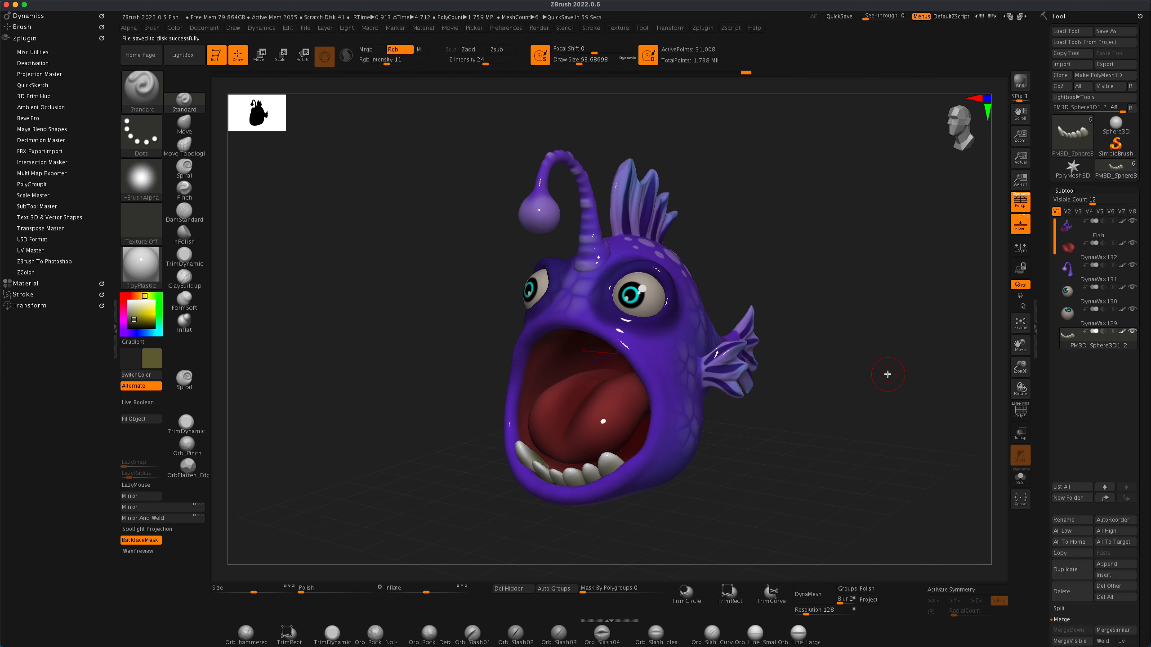
Step: Rename the teeth subtool and the DynaWax129 eye subtool as high
left_click(1072, 520)
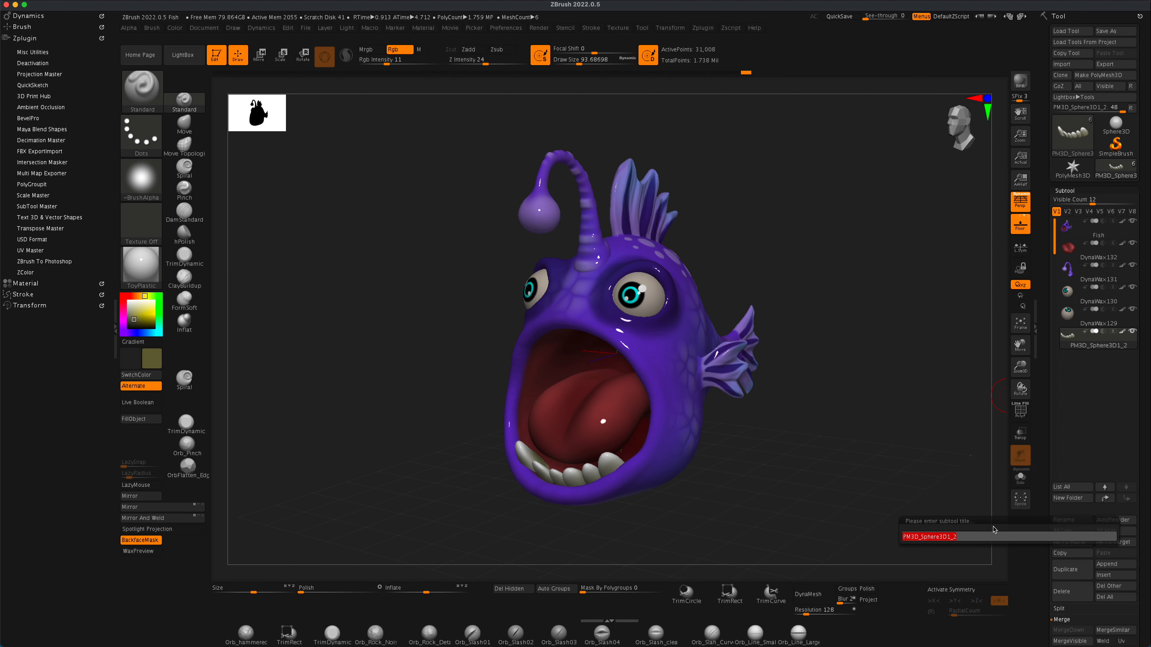
type("high")
key("Return")
left_click(1067, 313)
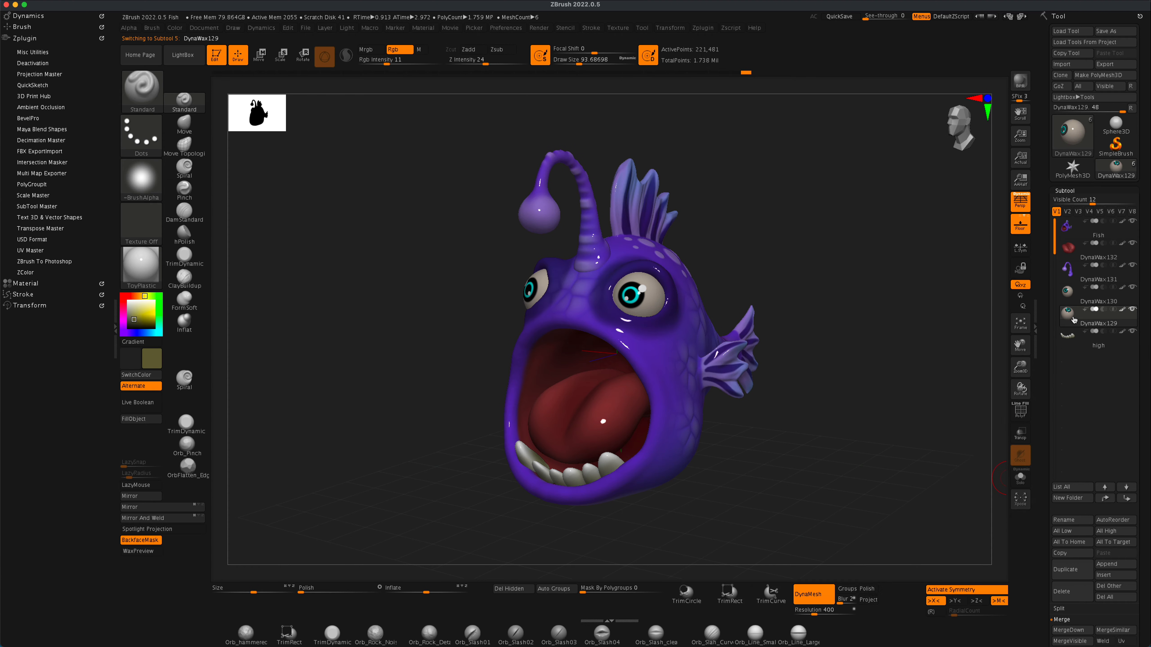
left_click(1070, 521)
type("h")
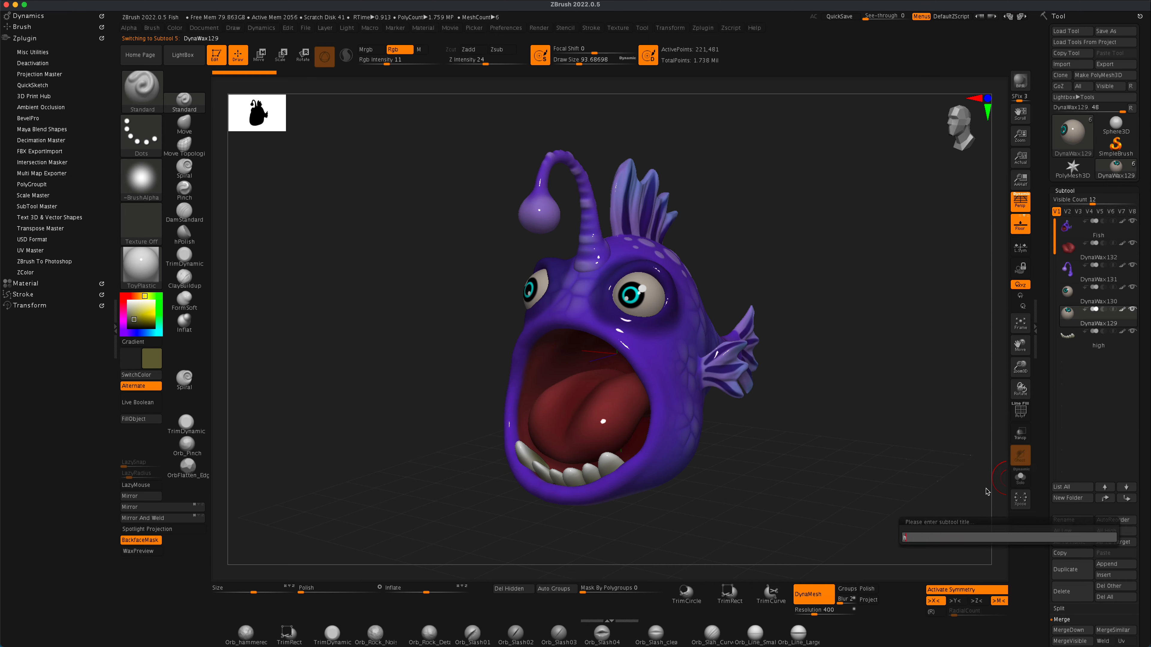
type("igh")
key("Return")
Step: Rename the DynaWax130 eye subtool and the lure subtool as high
left_click(1070, 297)
left_click(1070, 520)
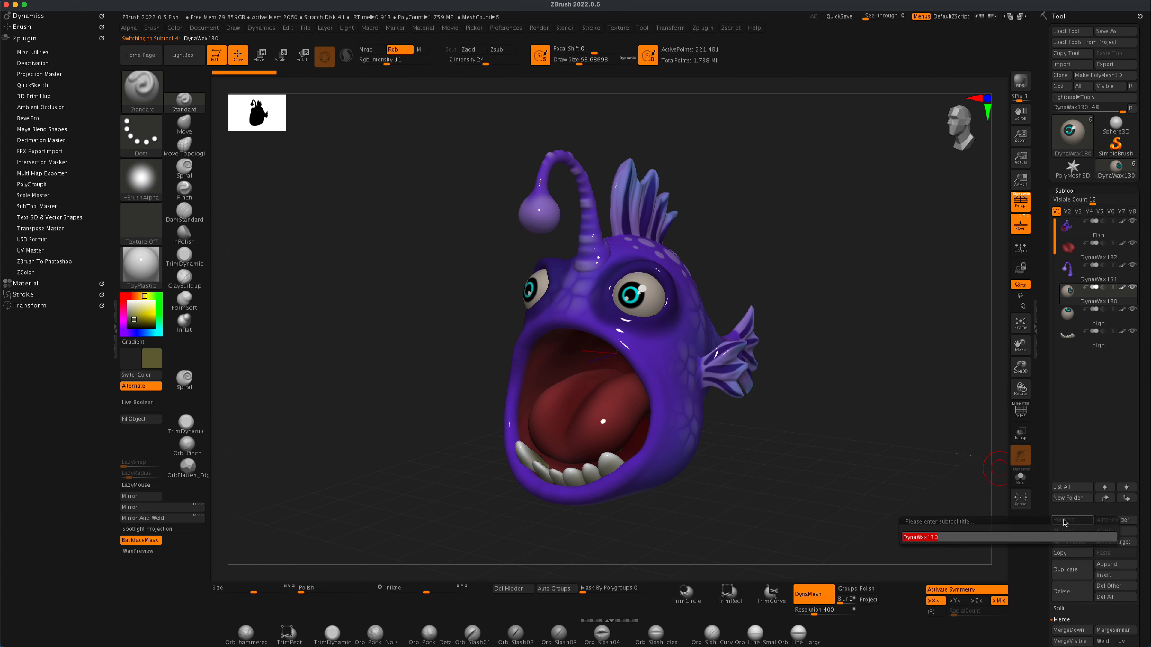
type("high")
key("Return")
left_click(1068, 271)
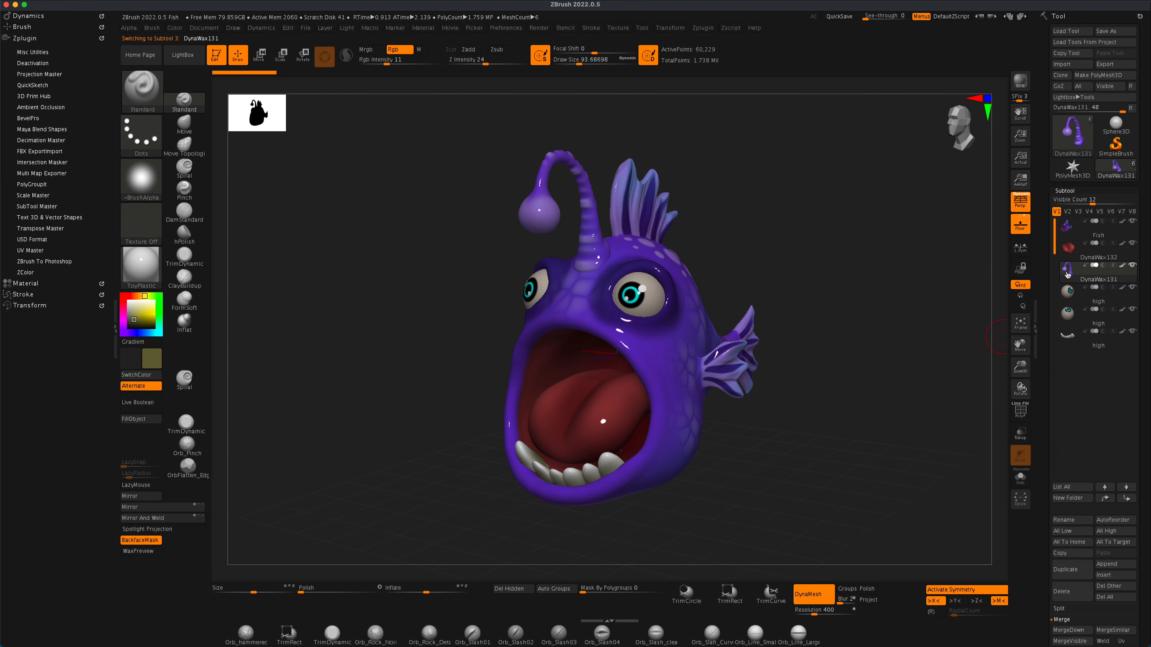
left_click(1071, 519)
type("high")
key("Return")
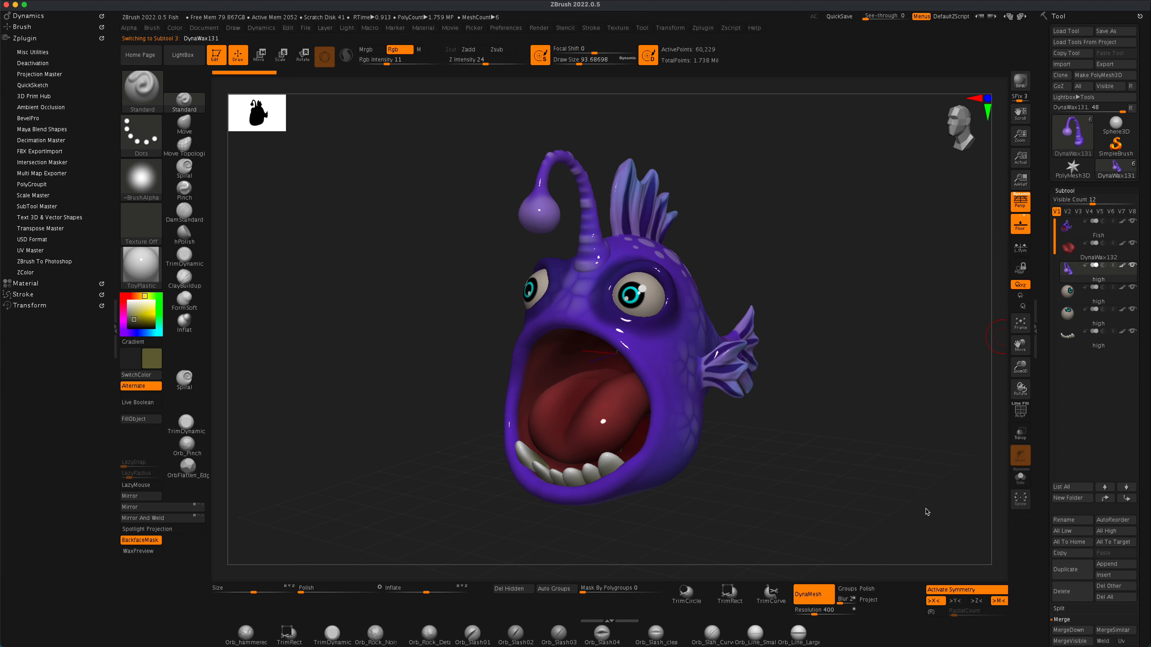
Step: Rename the red mouth subtool and the fish body subtool as high
left_click(1071, 258)
left_click(1071, 519)
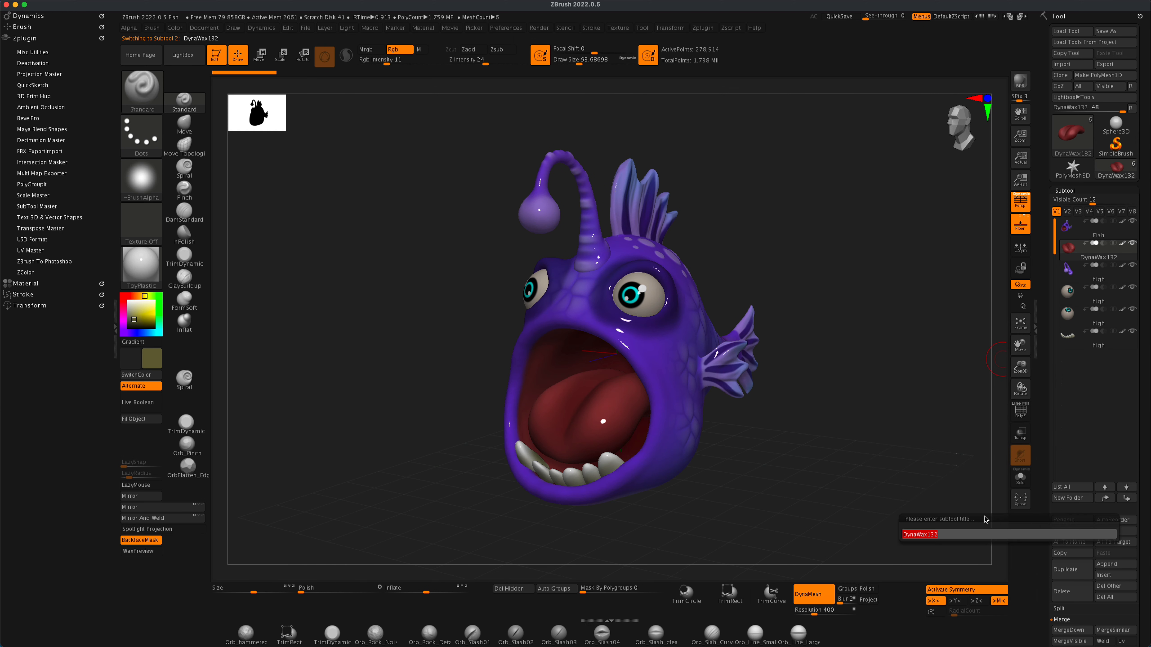
type("high")
key("Return")
left_click(1078, 234)
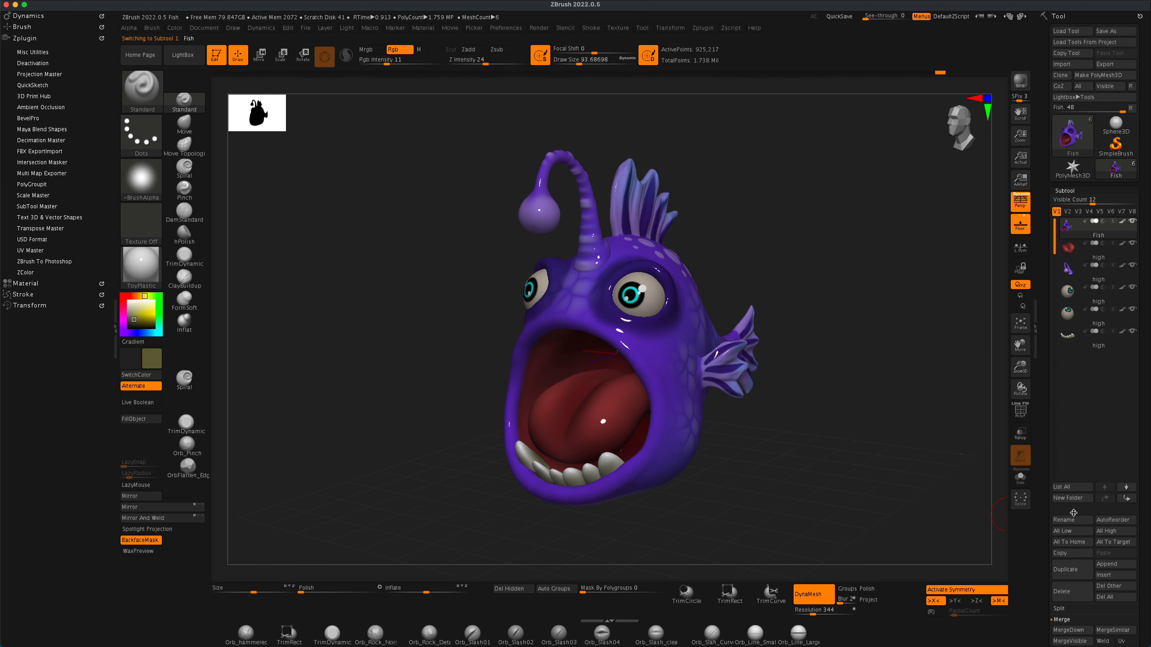
left_click(1071, 519)
type("high")
key("Return")
Step: Duplicate the fish body subtool and rename the copy as low
left_click(1072, 568)
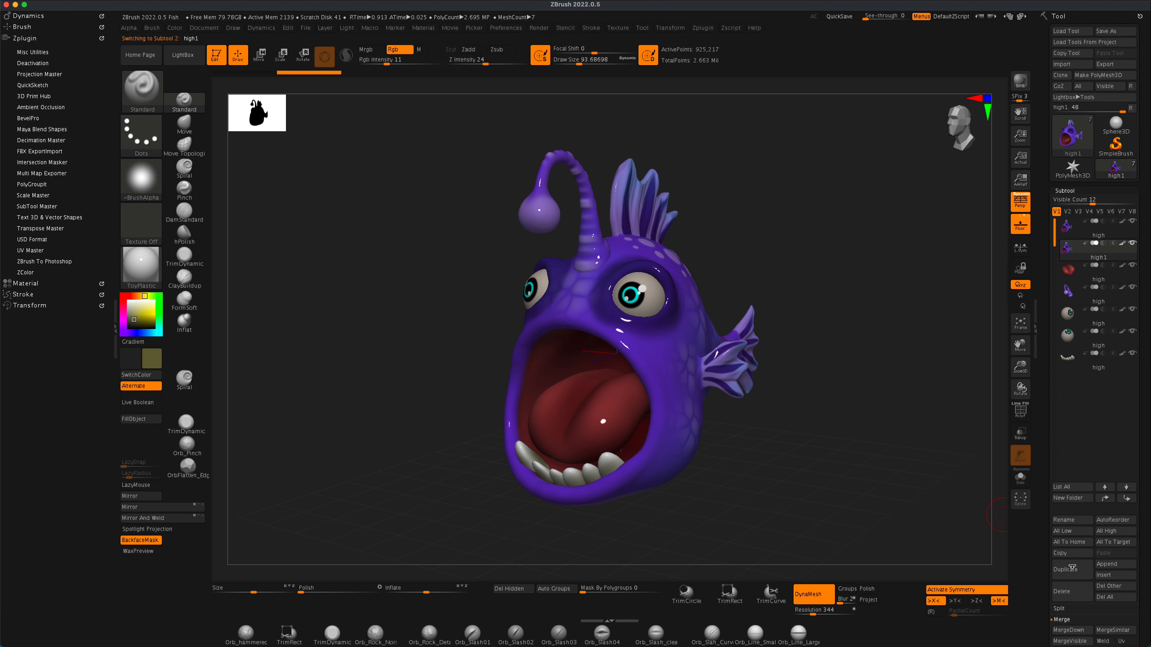
left_click(1071, 519)
type("low")
key("Return")
Step: Duplicate the red mouth subtool and rename the copy as low
left_click(1085, 275)
left_click(1069, 569)
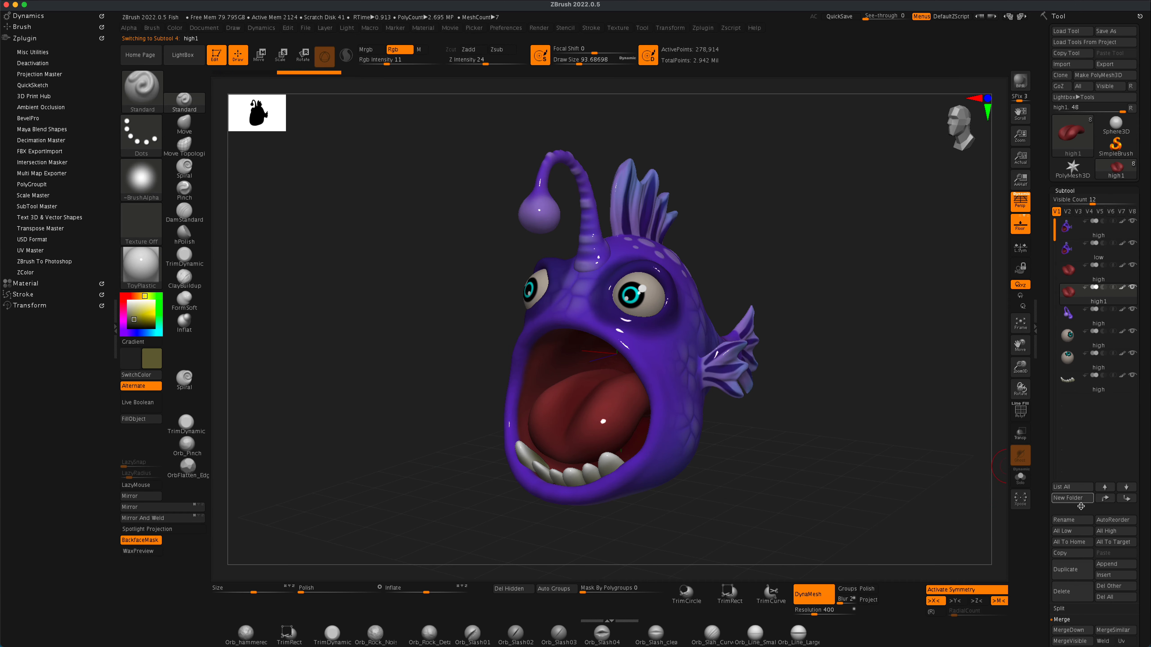
left_click(1076, 519)
type("low")
key("Return")
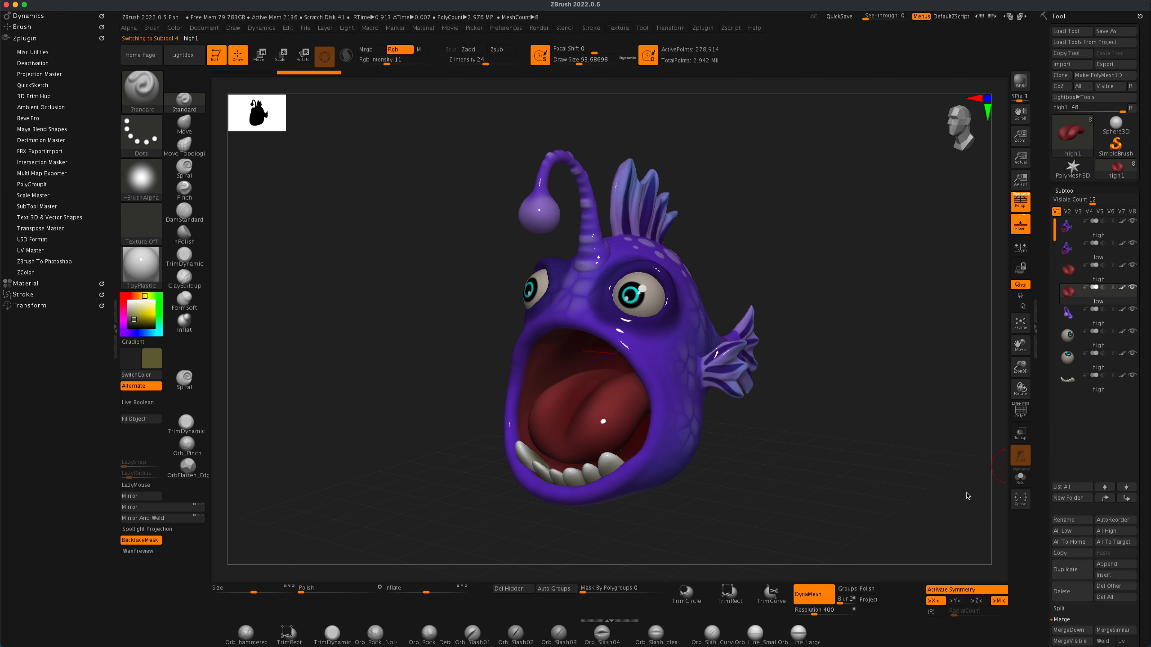
Step: Duplicate the lure subtool and rename the copy as low
left_click(1071, 315)
left_click(1071, 570)
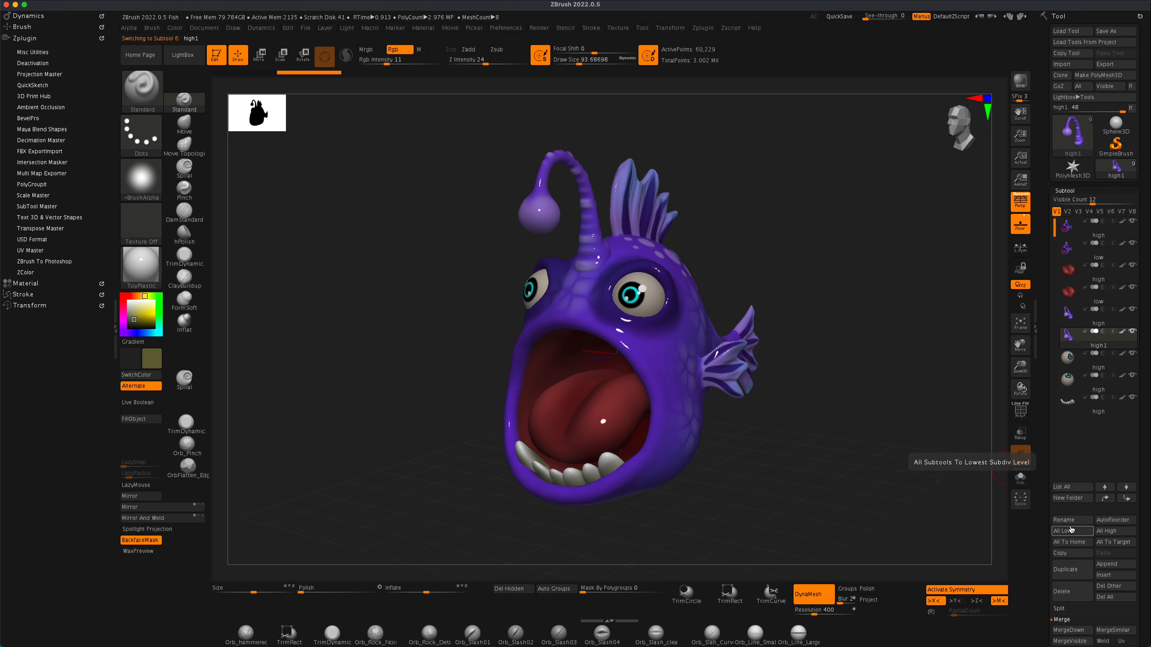
left_click(1070, 520)
type("low")
key("Return")
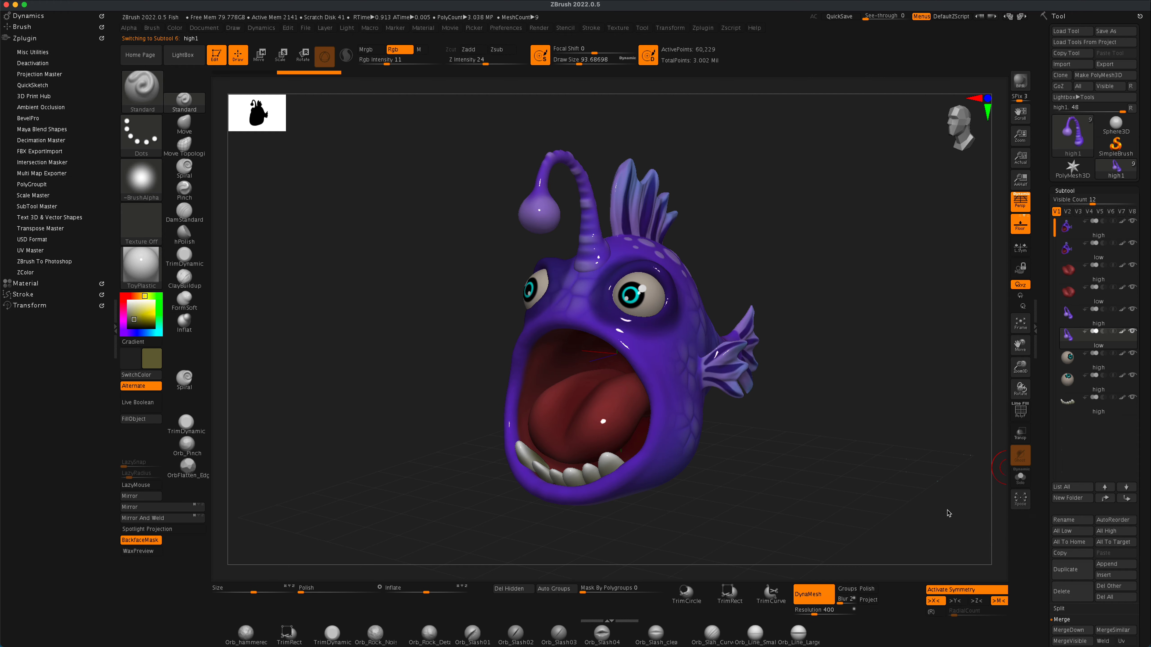
Step: Duplicate the first eye subtool in the list and rename the copy as low
left_click(1068, 357)
left_click(1071, 569)
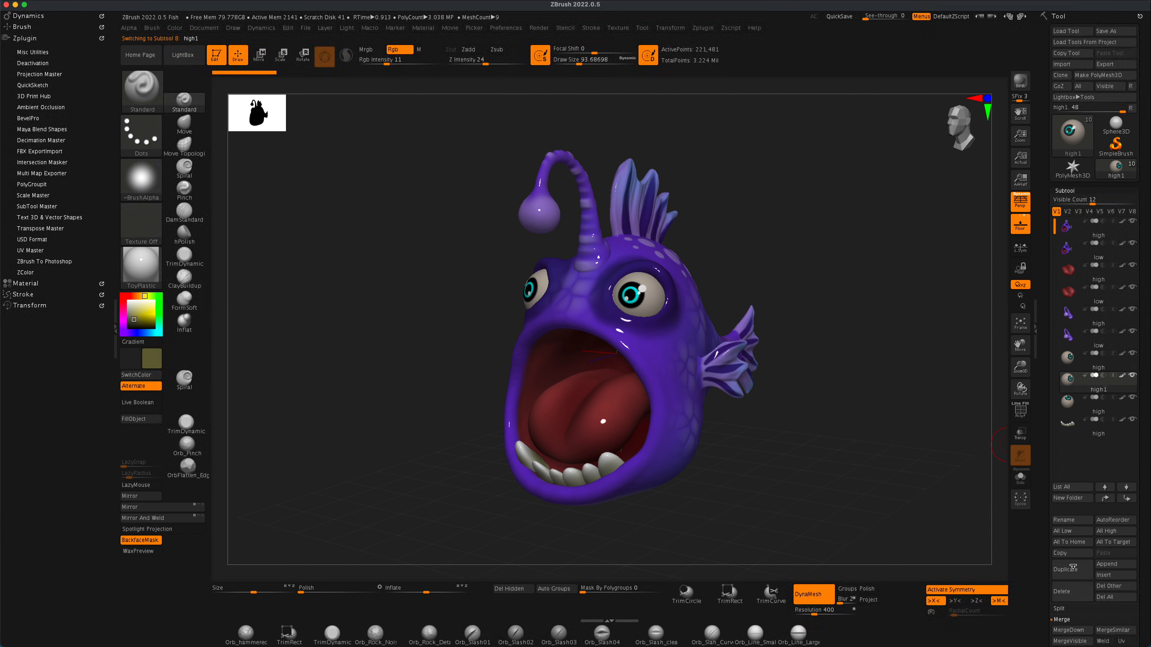
left_click(1070, 520)
type("low")
key("Return")
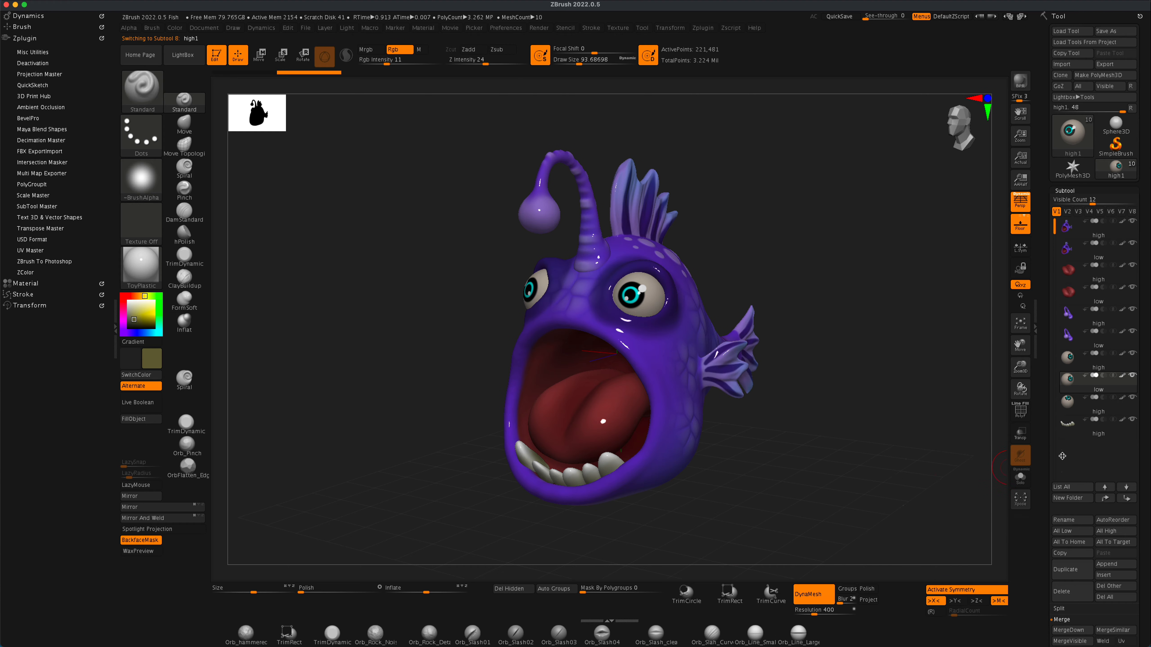
Step: Duplicate the teeth subtool and rename the copy as low
mouse_move(1070, 436)
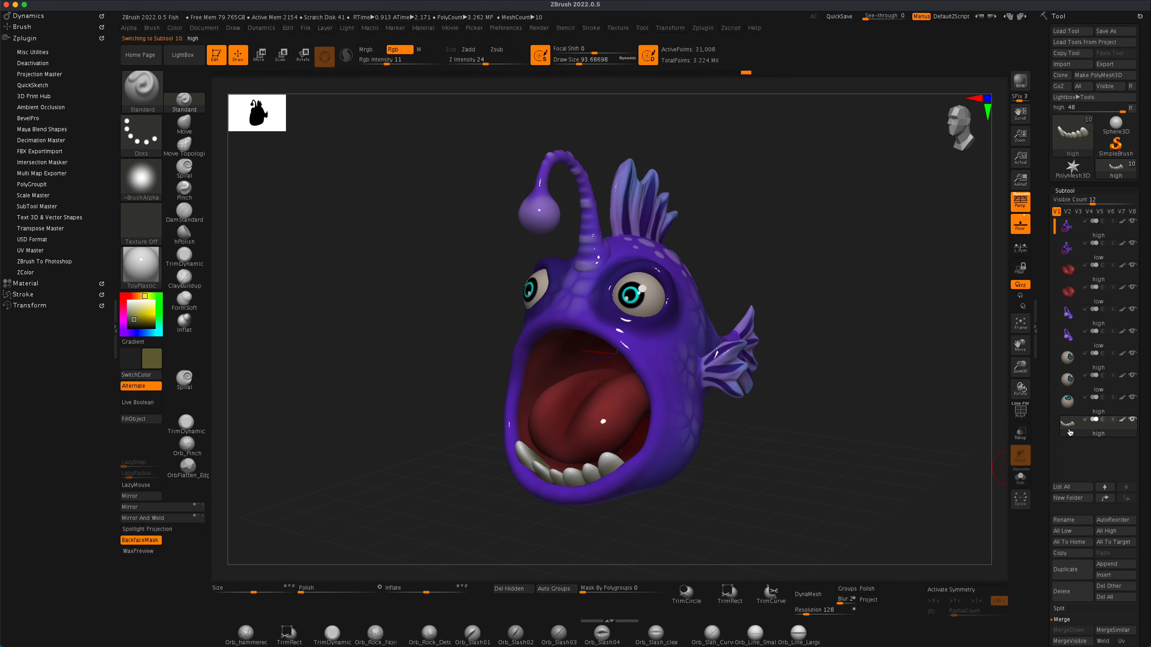
left_click(1065, 569)
left_click(1074, 520)
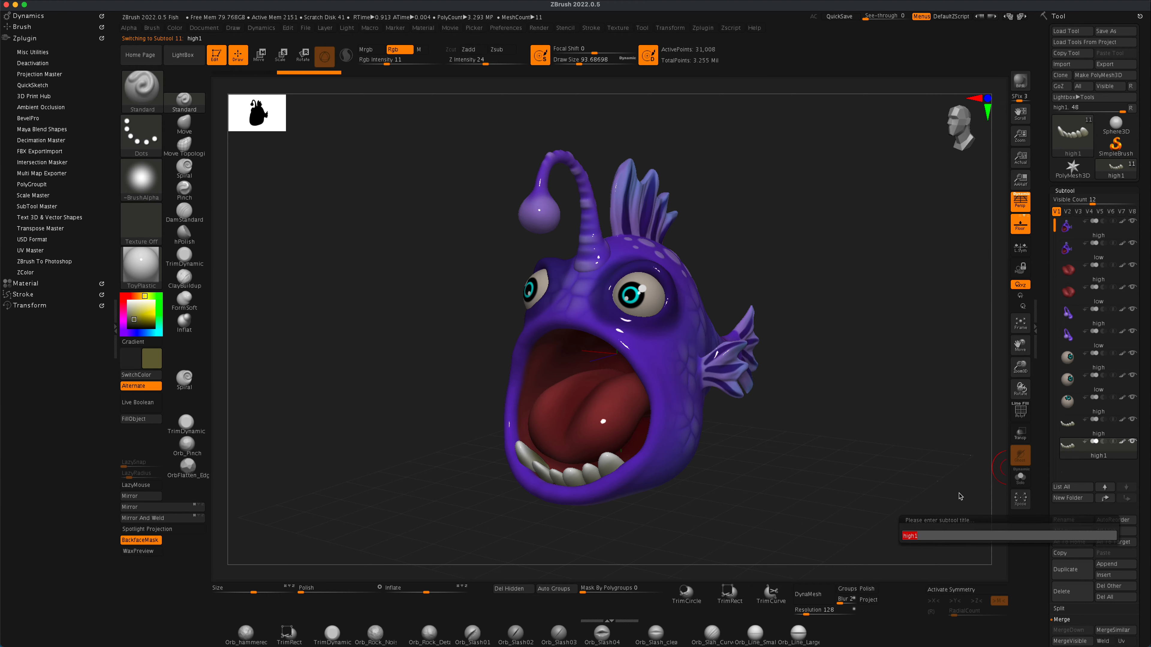
type("low")
key("Return")
Step: Isolate the low teeth, display their polyframe and give each tooth its own polygroup with Auto Groups
mouse_move(922, 457)
left_mouse_down()
mouse_move(907, 439)
mouse_move(838, 501)
mouse_move(821, 437)
mouse_move(842, 425)
mouse_move(850, 442)
left_mouse_up()
left_click(1133, 443, "shift")
key("shift+f")
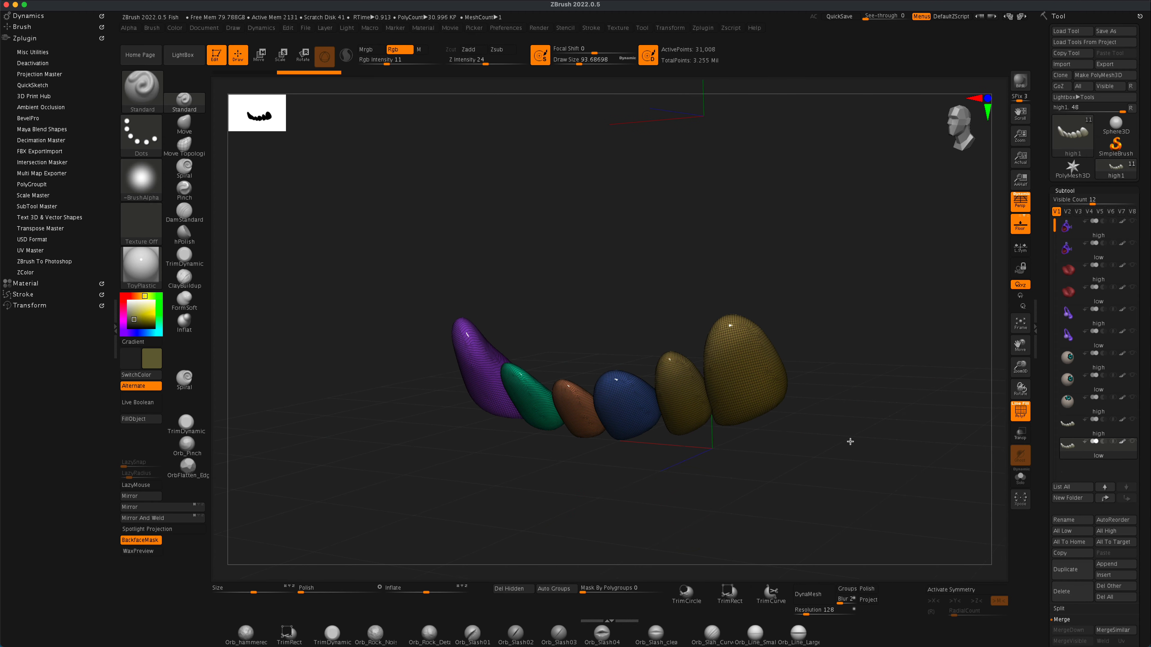
left_click(557, 588)
mouse_move(720, 501)
left_mouse_down()
mouse_move(740, 496)
mouse_move(714, 505)
left_mouse_up()
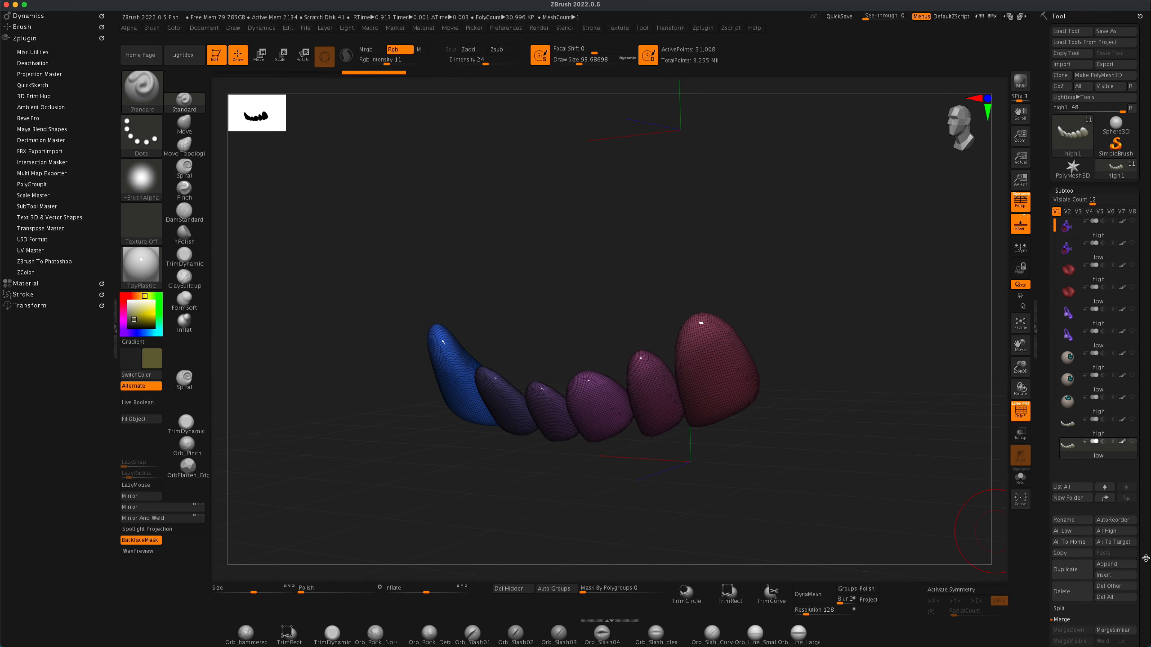
Step: ZRemesh the low teeth with a Target Polygons Count of 1 and regroup them with Auto Groups
left_click_drag(1138, 541, 1134, 471)
left_click(1133, 471)
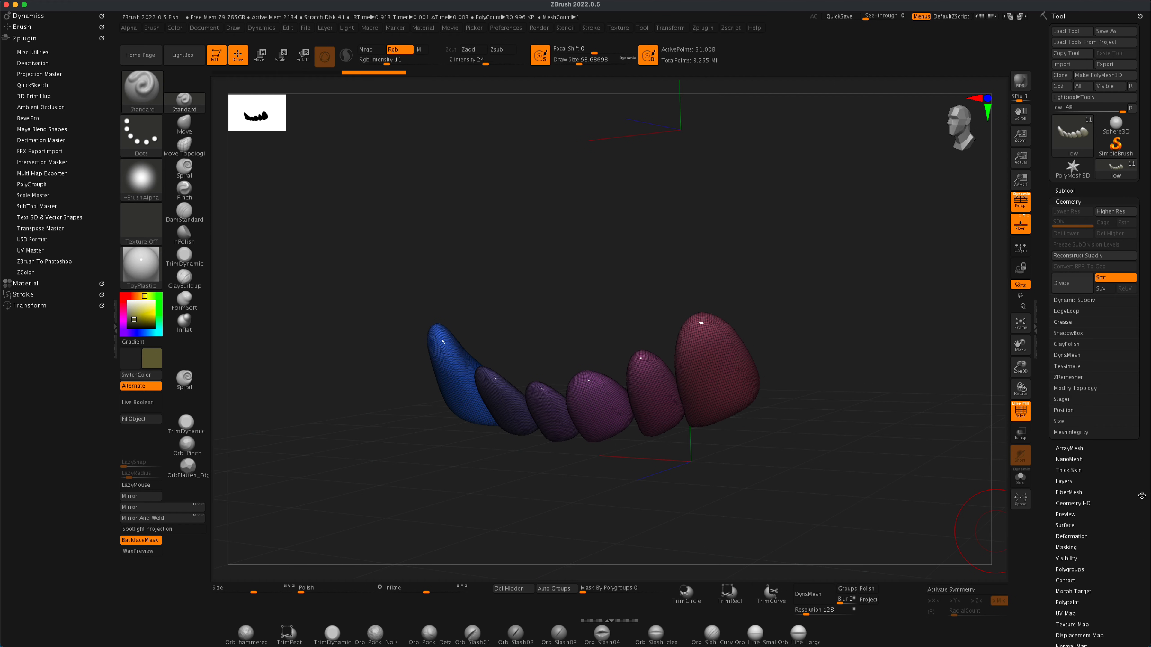
left_click(1067, 378)
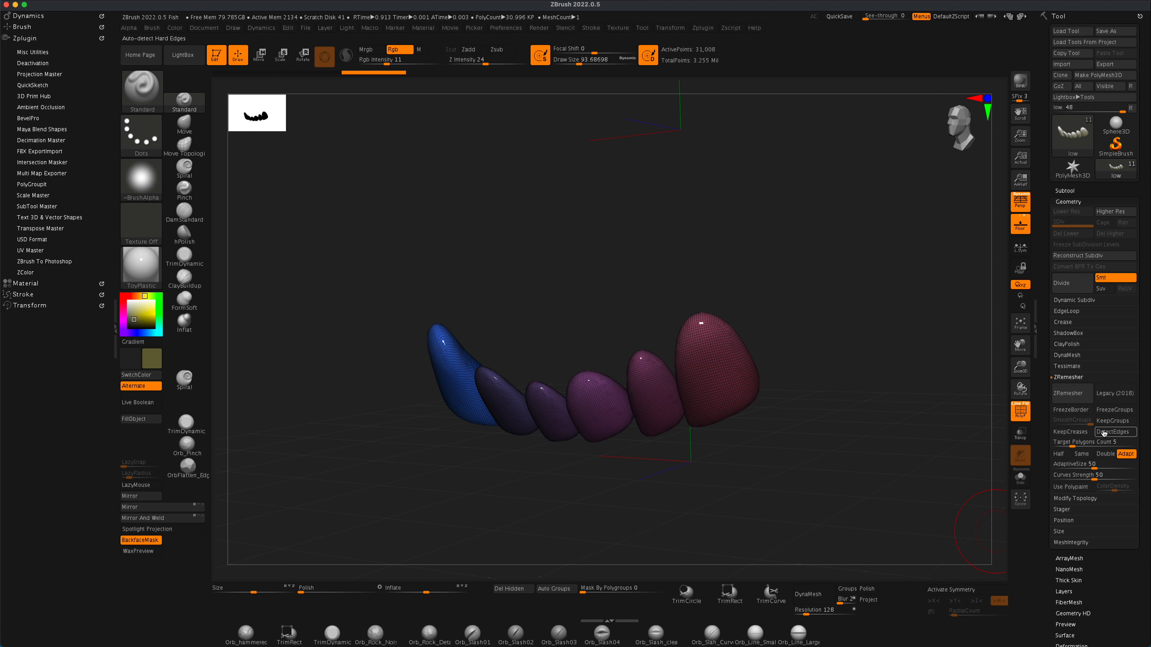
left_click(1118, 442)
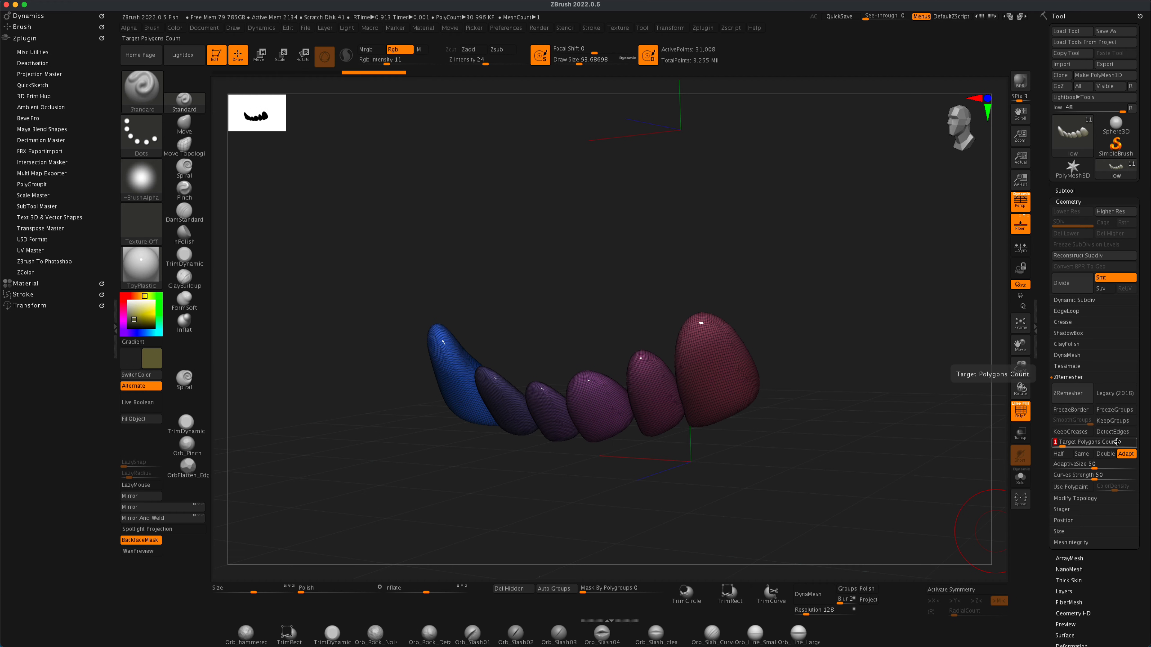
key("Return")
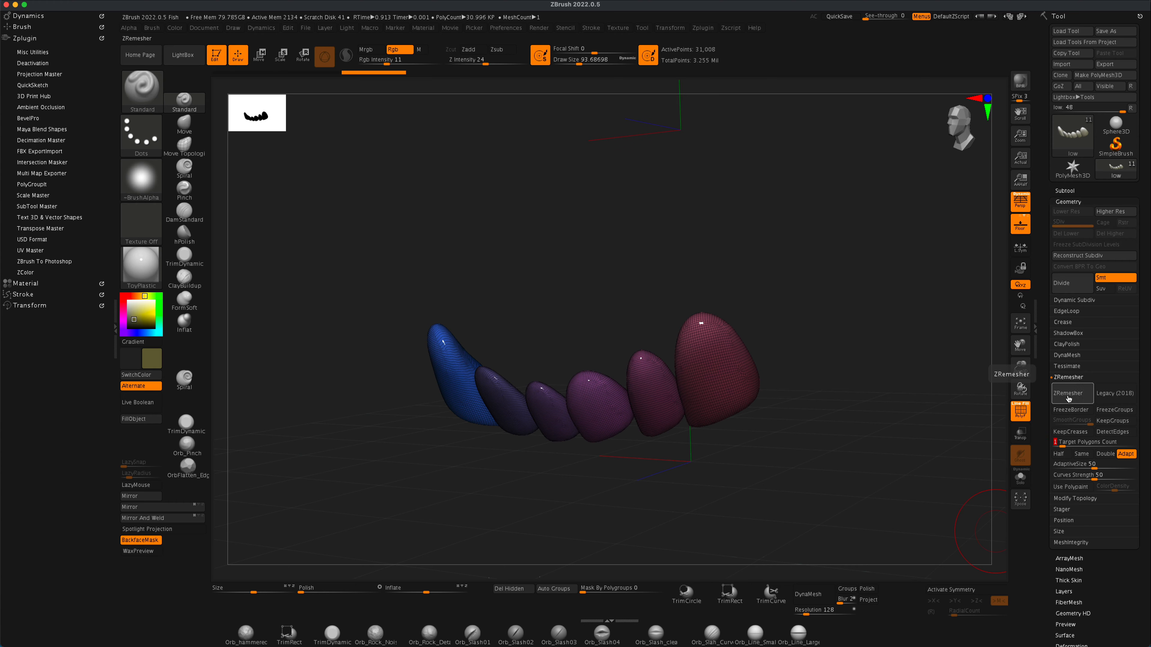
left_click(1067, 393)
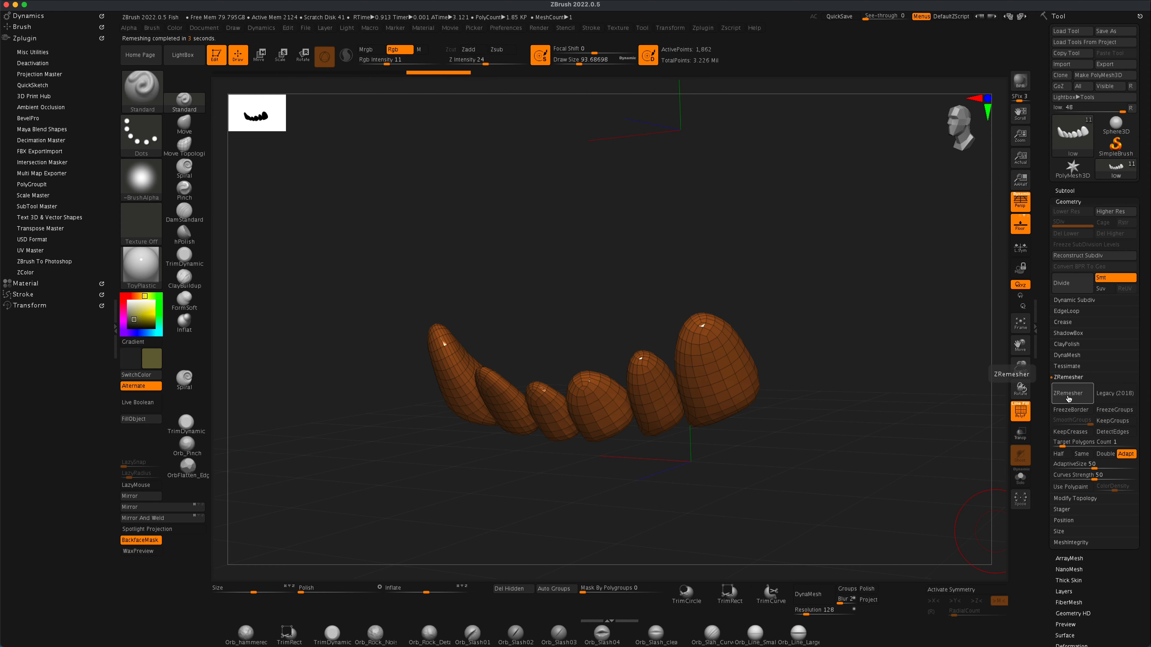
left_click(561, 589)
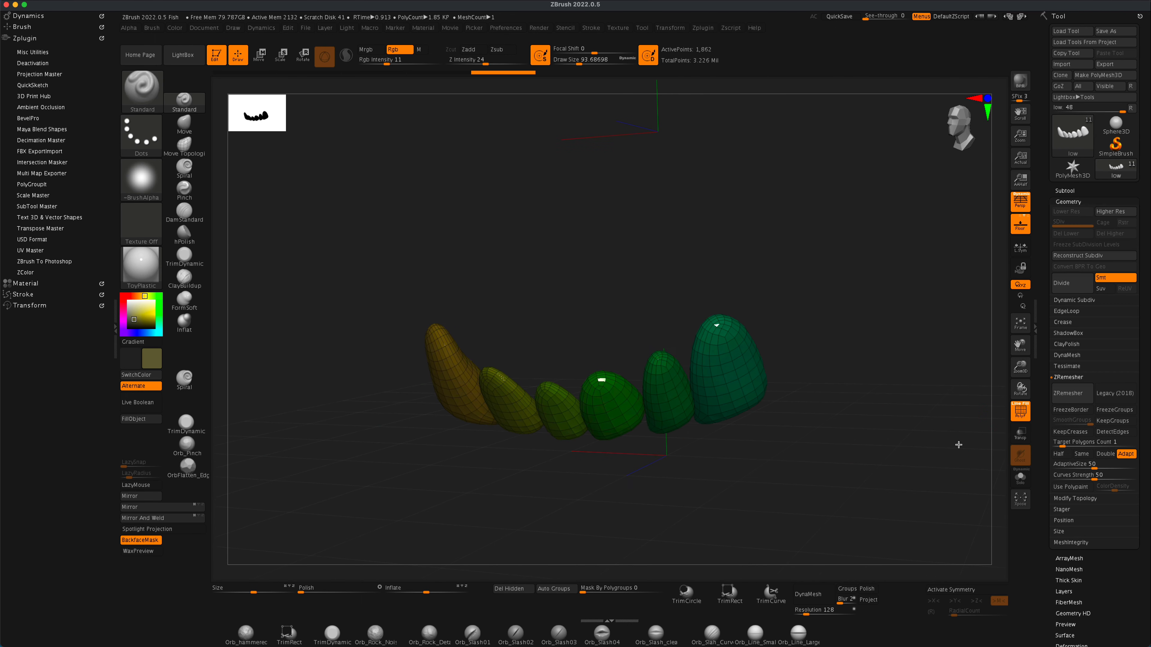
Step: ZRemesh the low teeth at Half density with KeepGroups on and Adapt off
left_click(1112, 420)
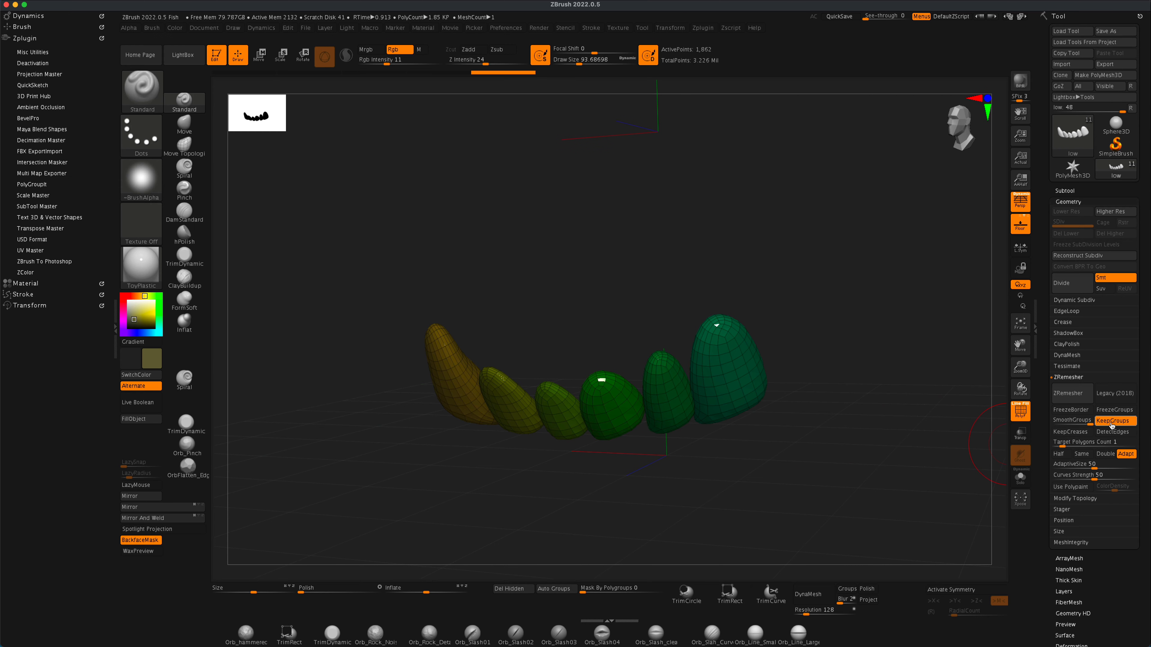
left_click(1059, 454)
left_click(1069, 393)
left_click_drag(948, 418, 921, 429)
left_click(1133, 455)
left_click(1073, 394)
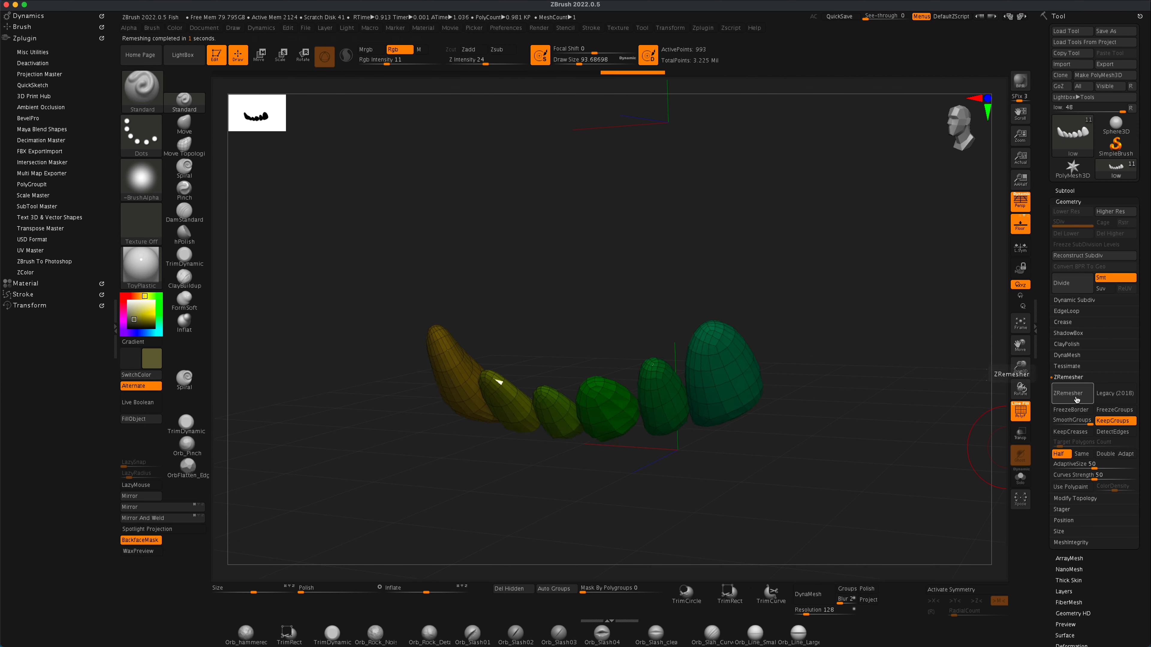
left_click_drag(956, 472, 911, 404)
left_click_drag(919, 357, 896, 387)
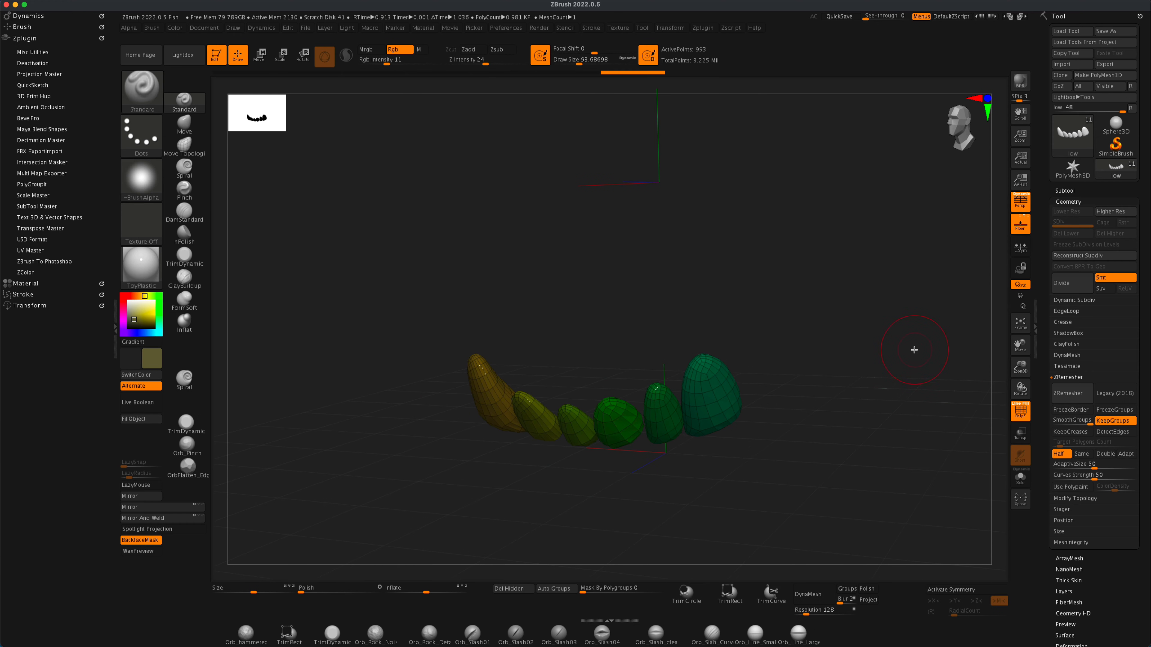
Step: Select and frame the low eye subtool, turn off Adapt and try to ZRemesh it with a Target Polygons Count of 1
left_click(1068, 189)
mouse_move(1086, 345)
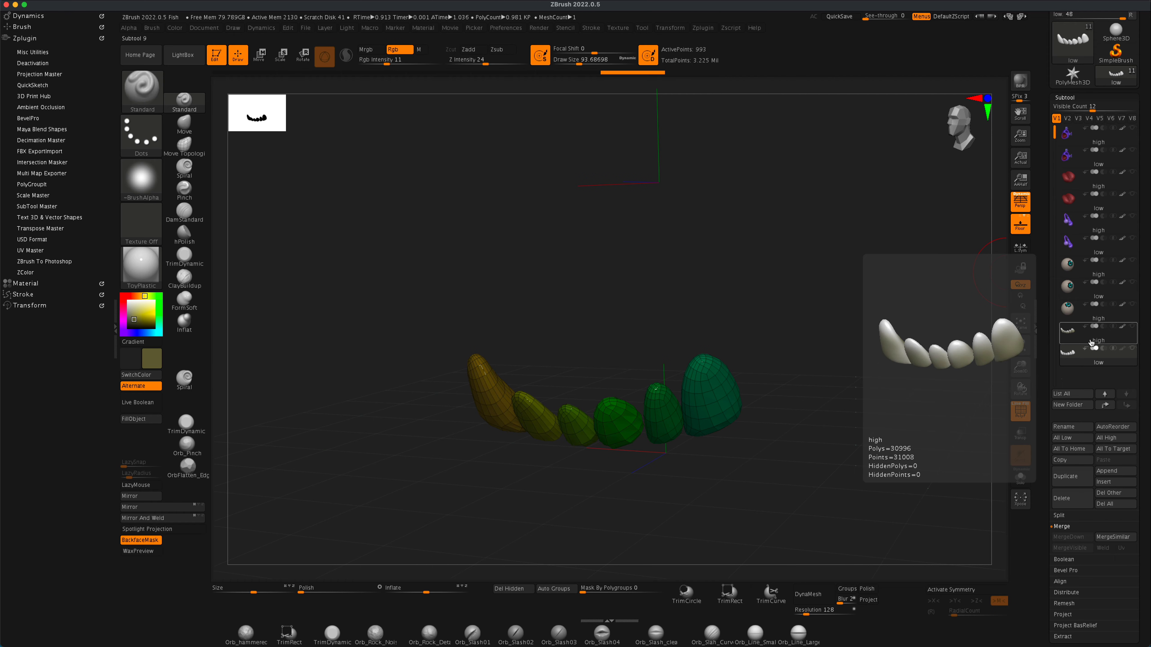
left_click(1090, 287)
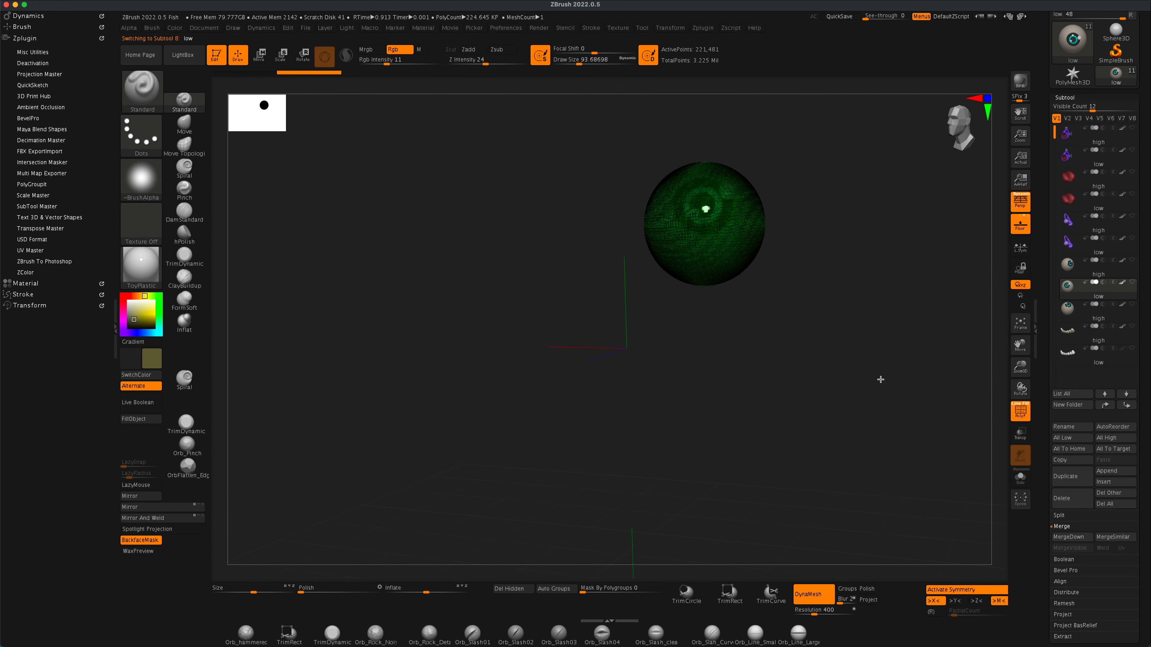
key("f")
left_click_drag(1143, 552, 1130, 453)
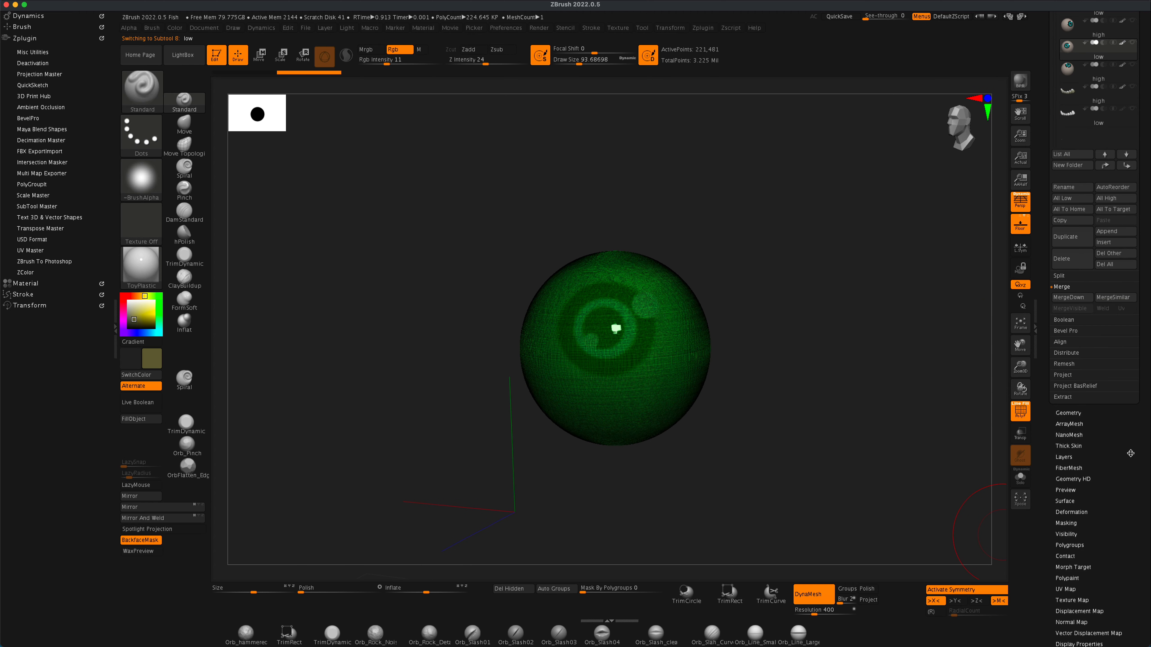
left_click(1080, 413)
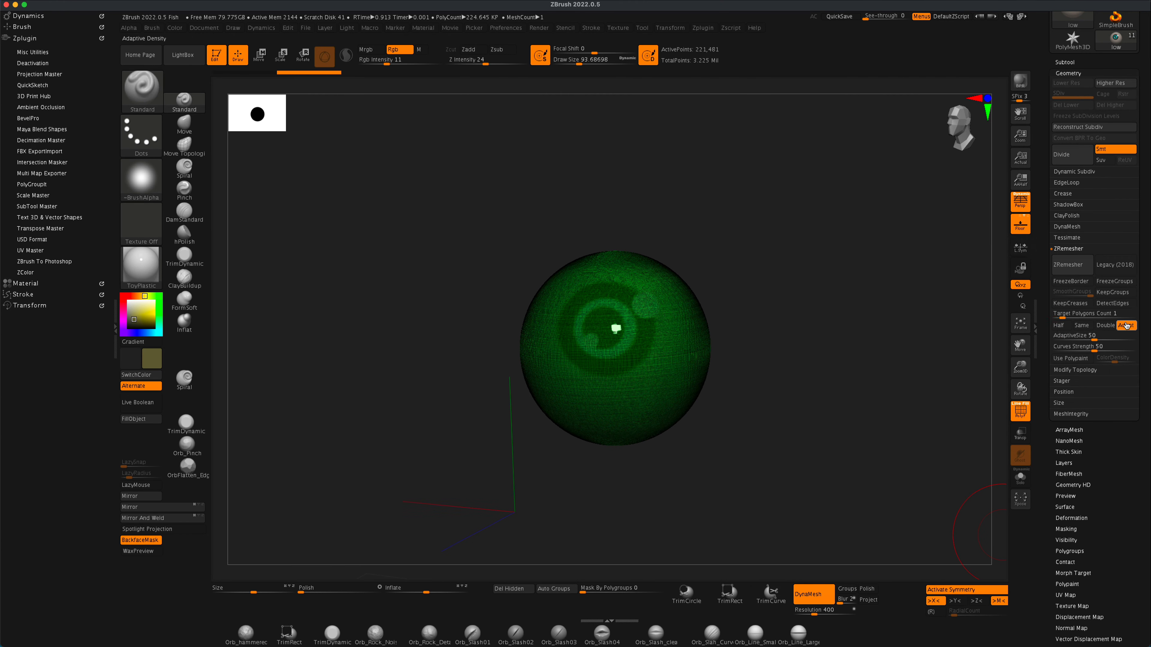
left_click(1070, 268)
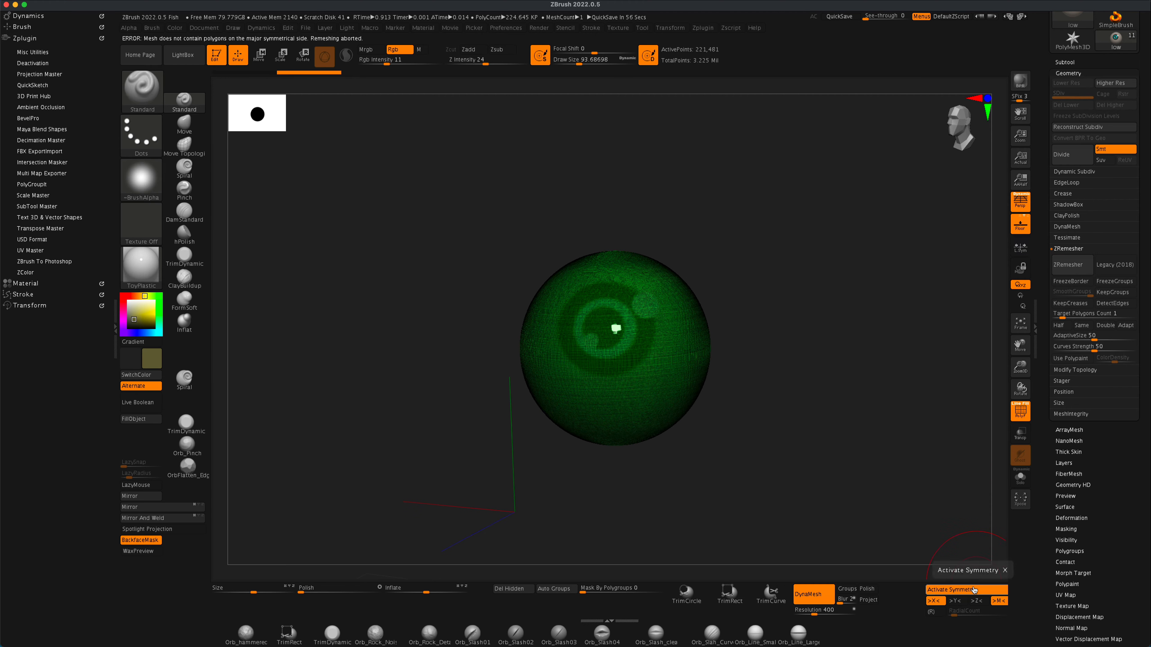
Step: Turn off DynaMesh and symmetry for the low eye and rerun ZRemesher on it
left_click(826, 595)
left_click(952, 591)
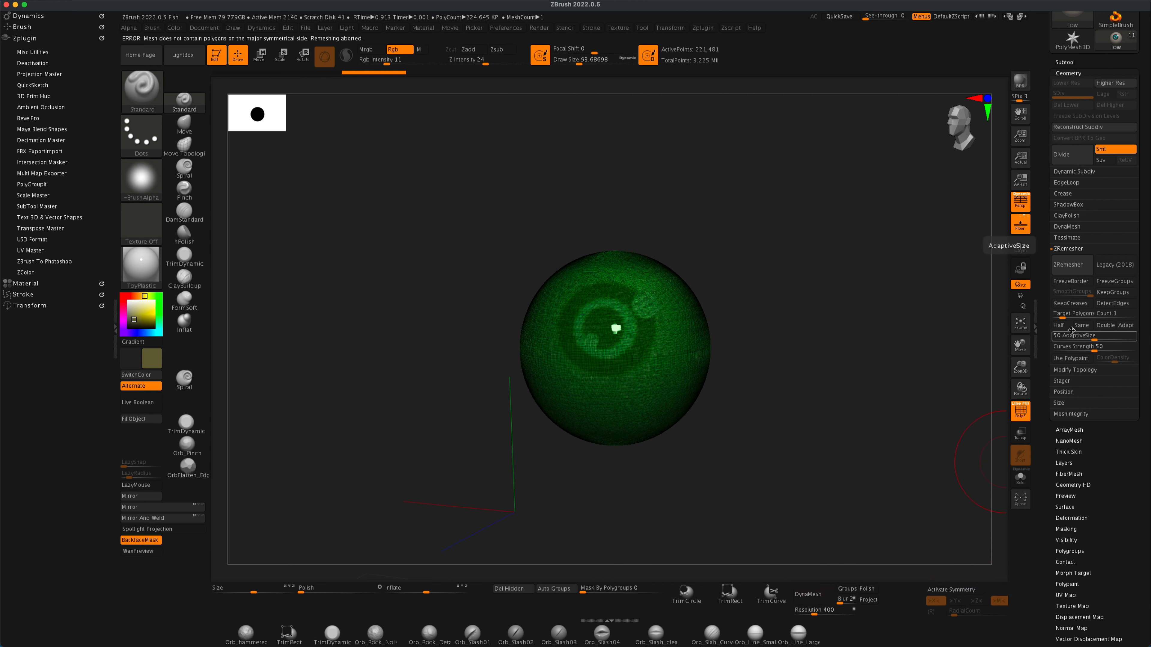
left_click(1071, 266)
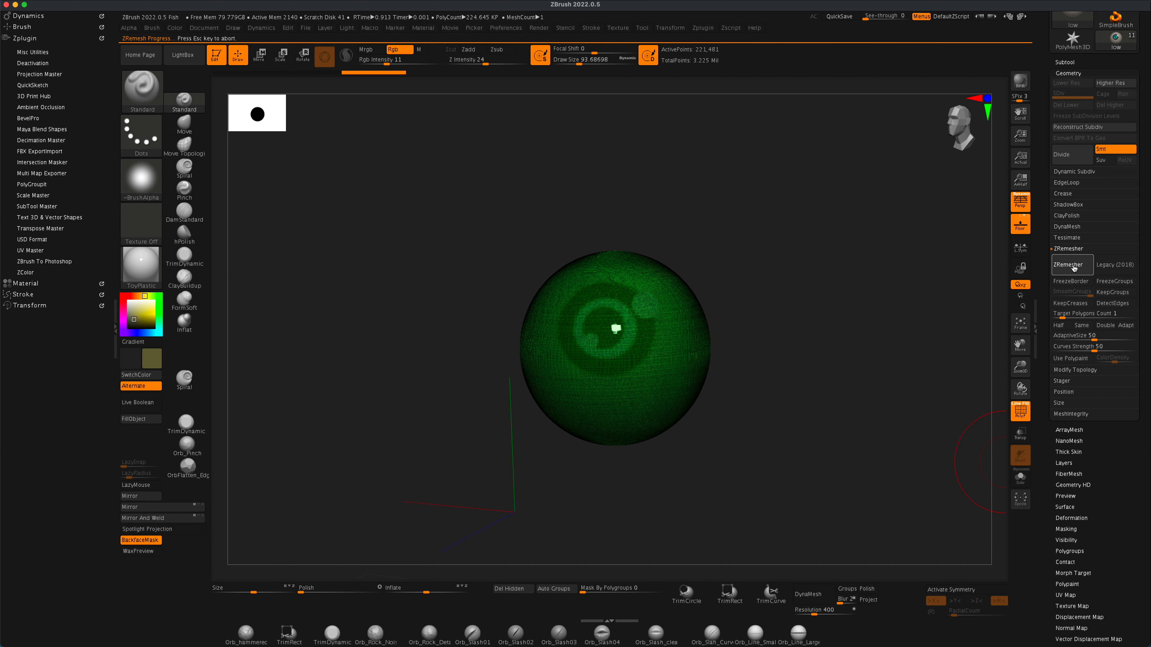
Step: Remesh the low eye sphere with ZRemesher at half its polygon count and turn its subtool visibility on
left_click(1060, 325)
left_click(1068, 264)
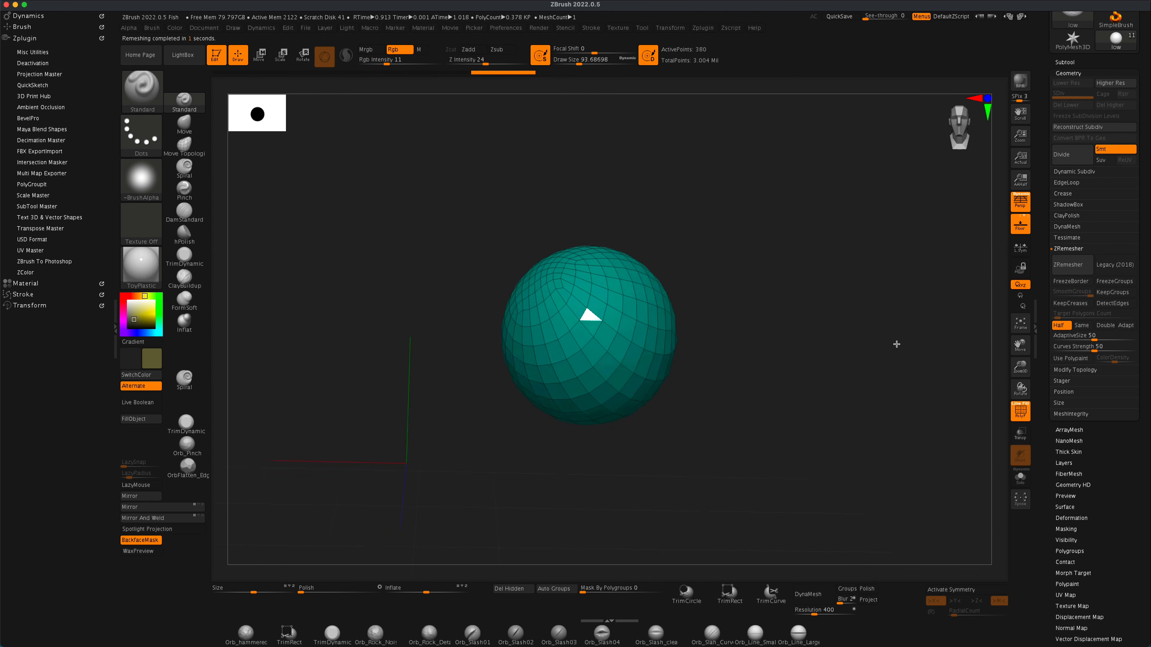
left_click_drag(896, 344, 889, 334)
left_click(1065, 62)
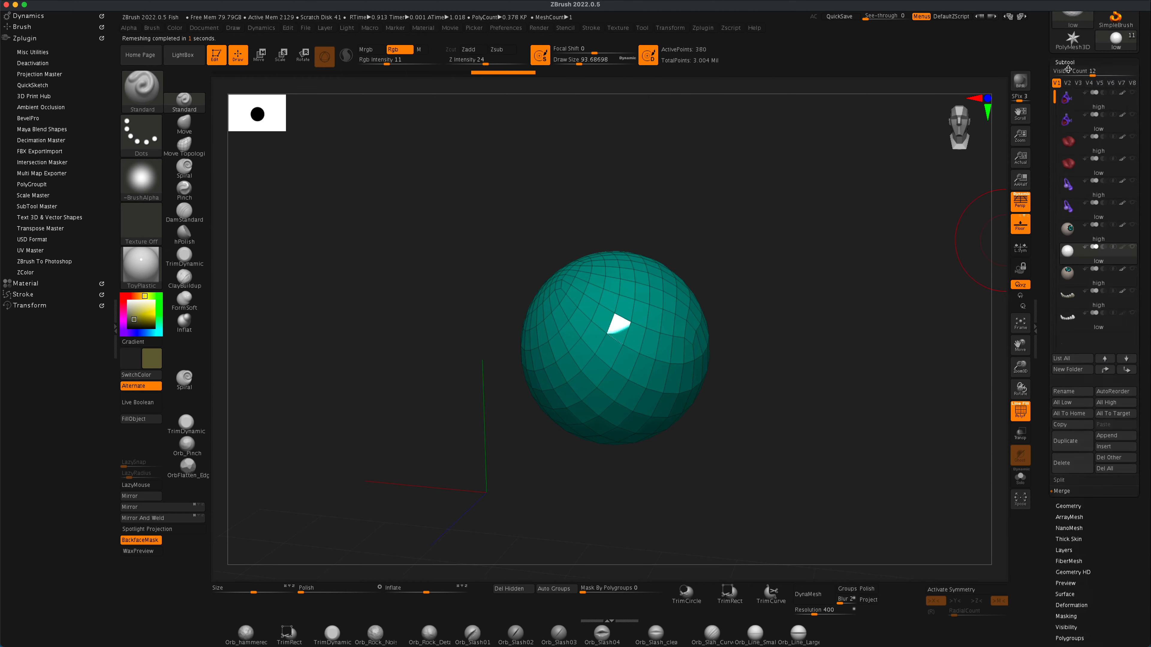
left_click(1134, 250)
left_click_drag(947, 290, 840, 368, "alt")
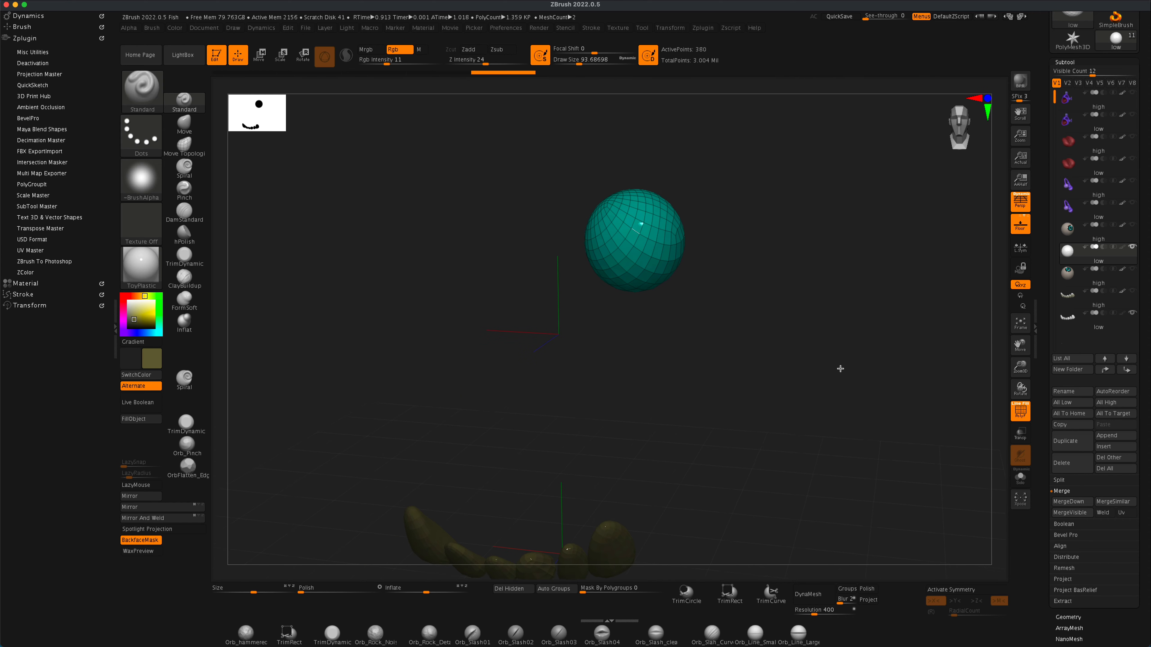
Step: Select the low antenna lure subtool and remesh it with ZRemesher at a target polygons count of 1
left_click(1113, 216)
left_click_drag(822, 309, 898, 435, "alt")
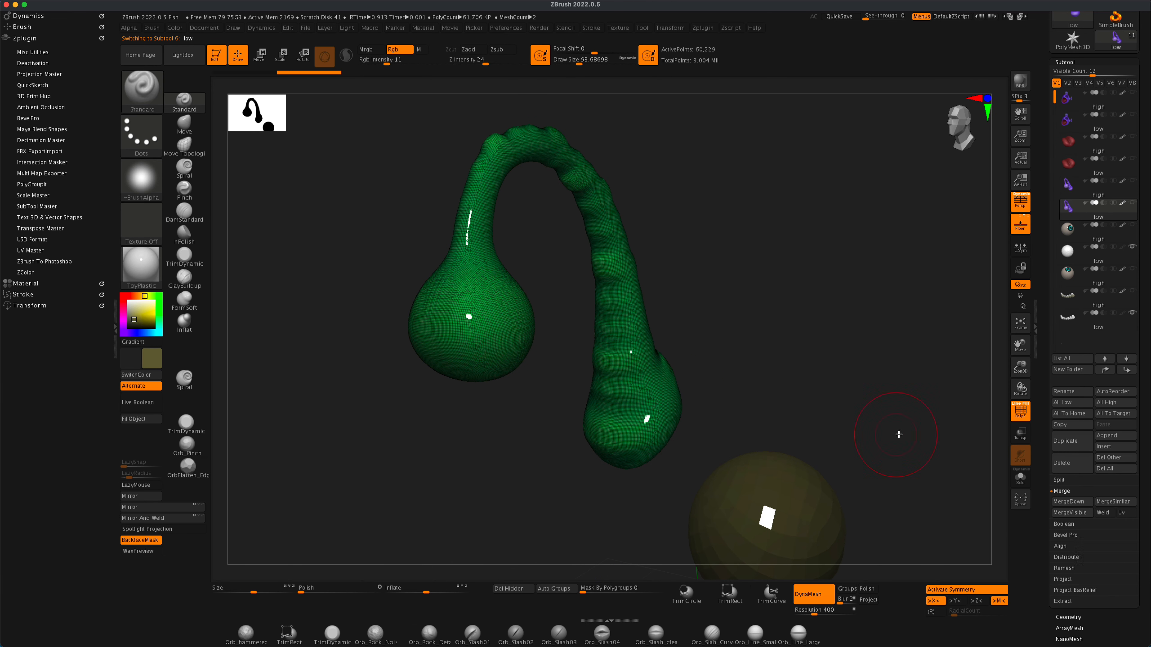
left_click(1074, 617)
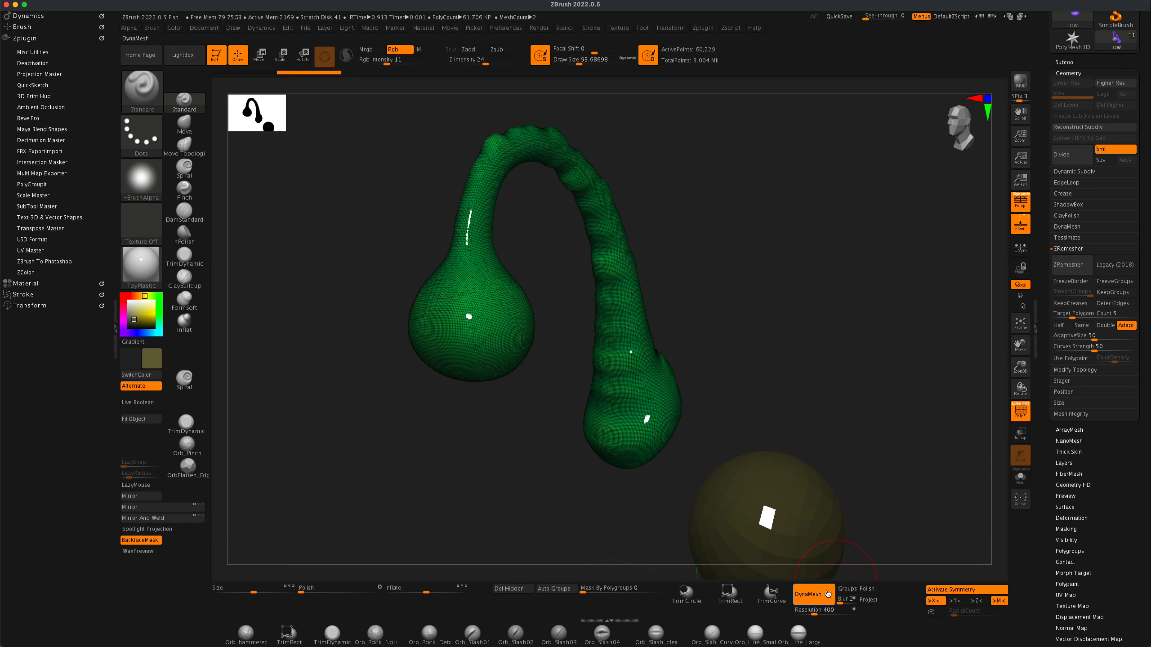
left_click(1075, 314)
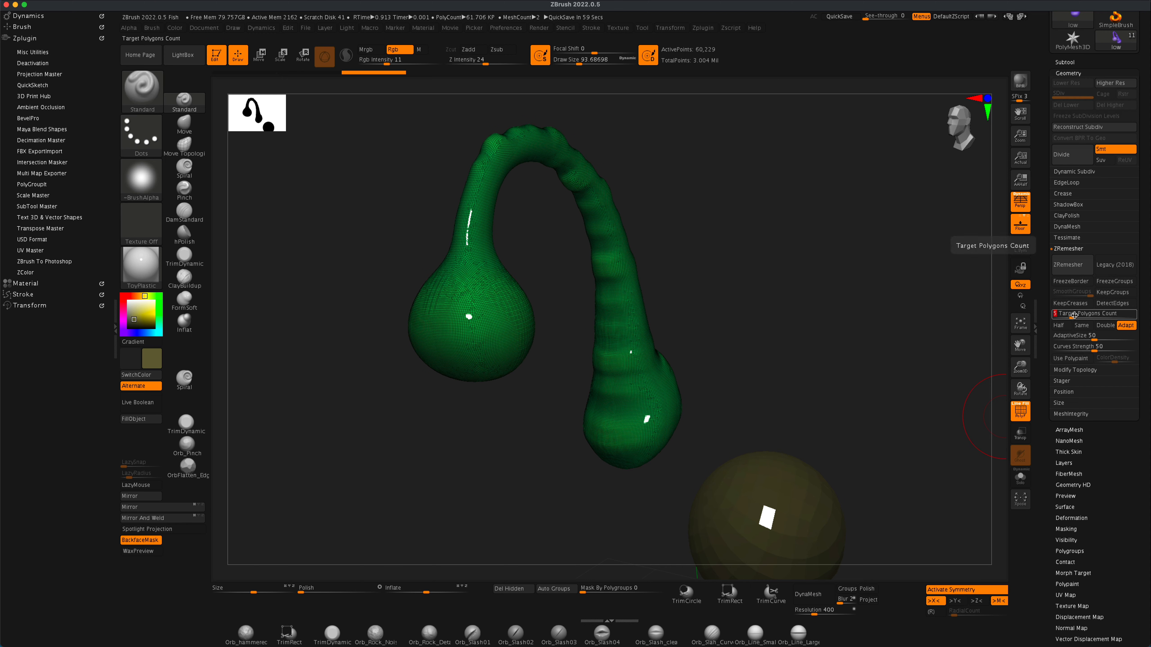
type("1")
key("Return")
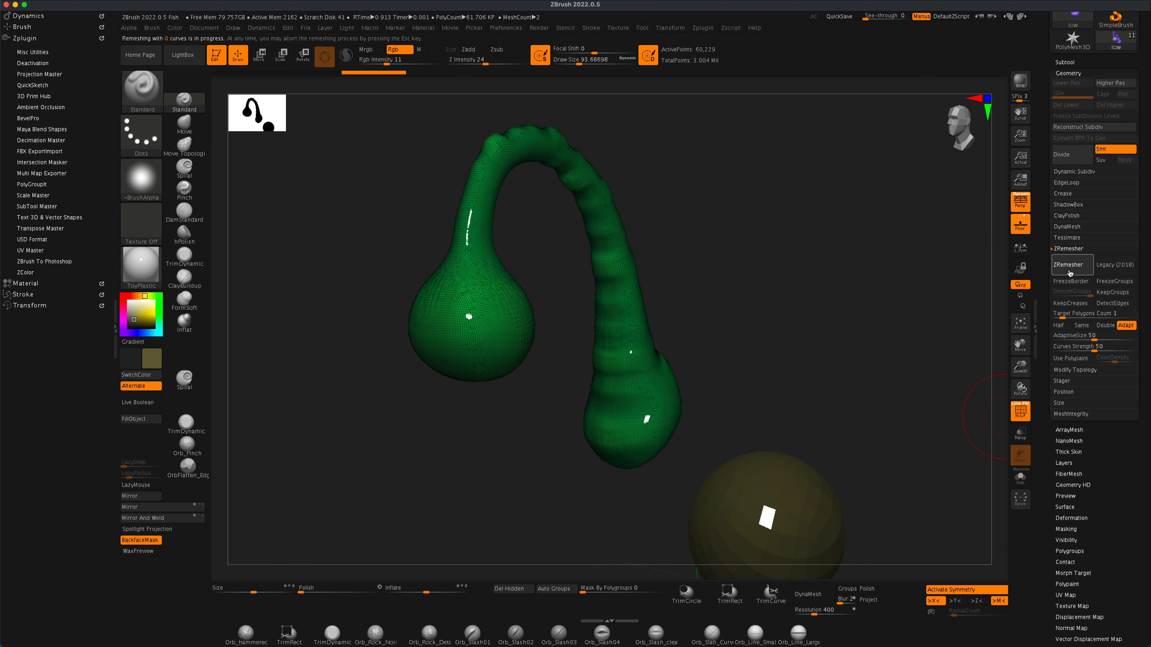
left_click(1069, 271)
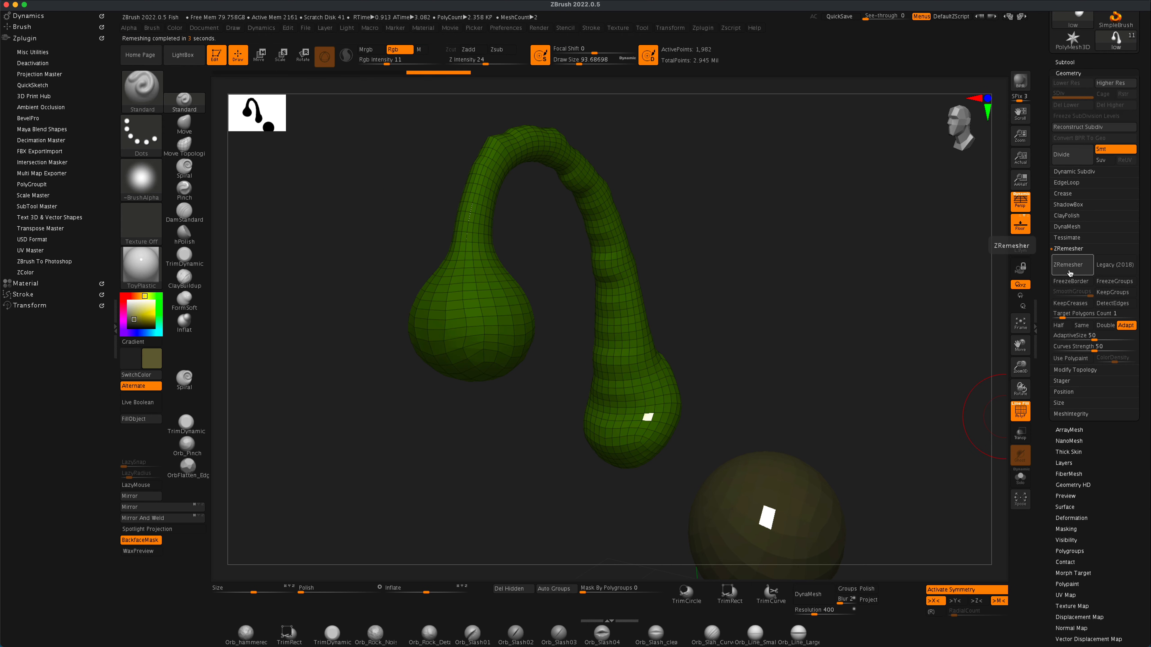
Step: Reduce the low antenna lure further by running ZRemesher twice at half the polygon count
left_click(1058, 325)
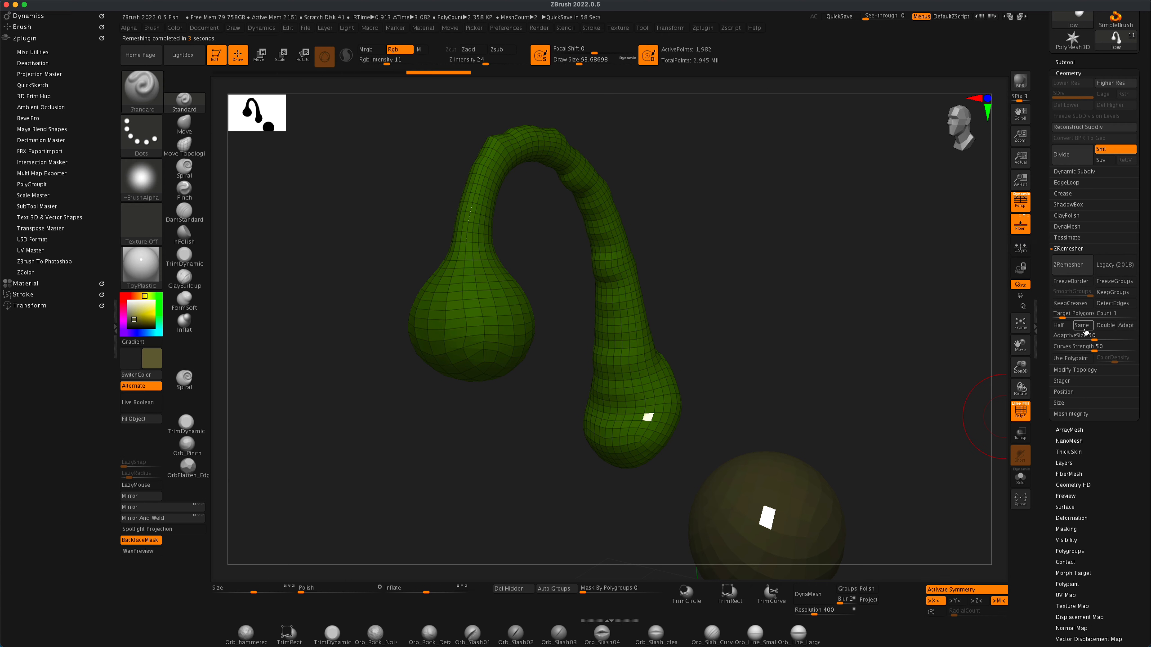
left_click(1070, 271)
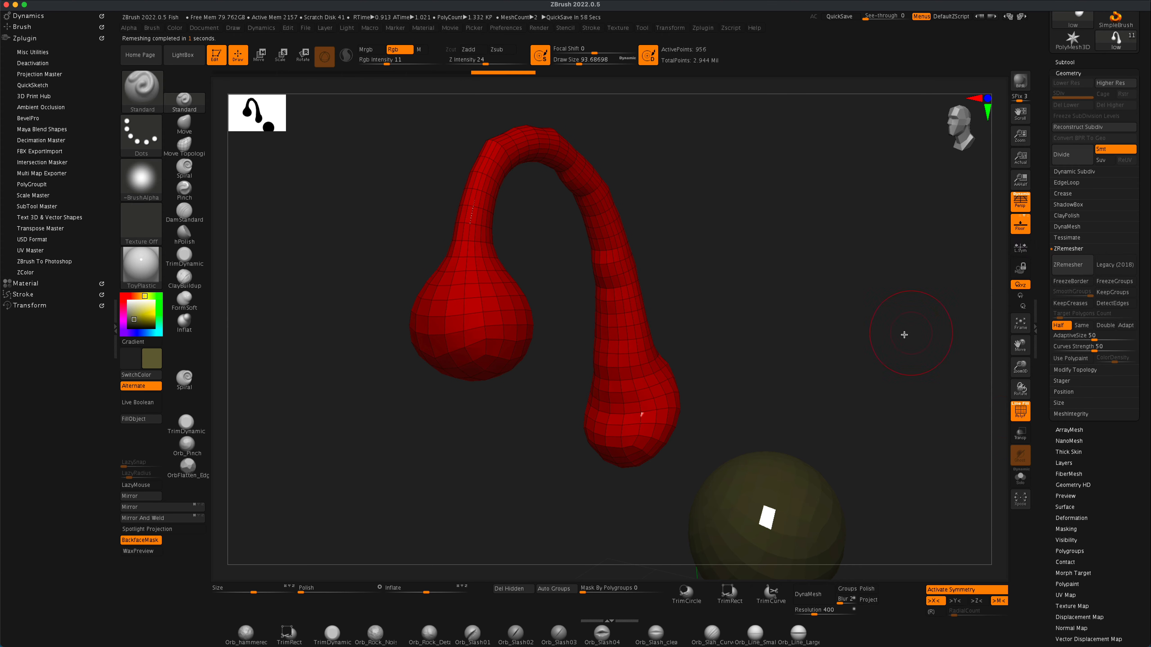
left_click(1071, 272)
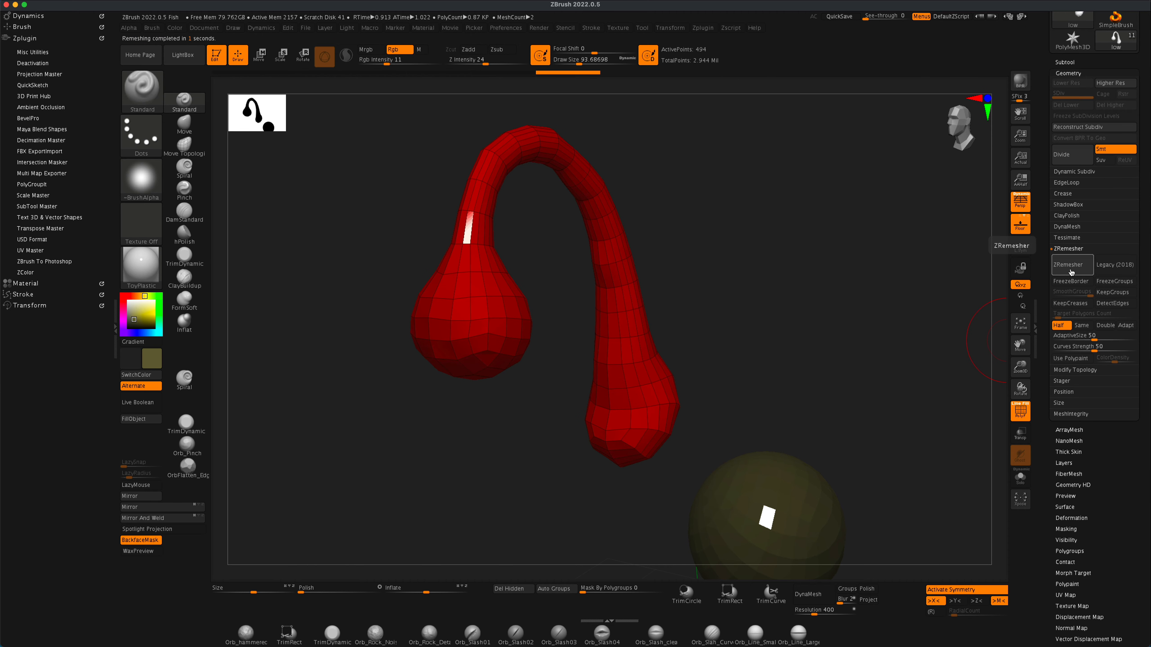
left_click_drag(882, 334, 879, 397, "alt")
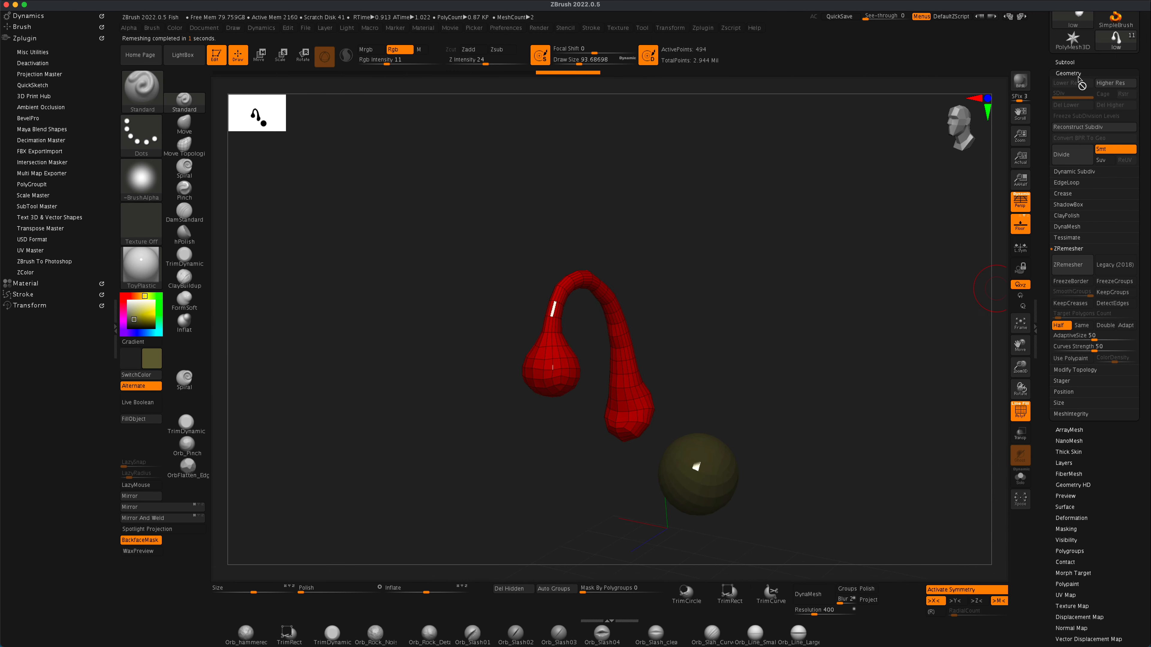
Step: Remesh the low tongue subtool with ZRemesher at a target polygons count of 1, and once more at half the count
left_click(1066, 62)
left_click(1069, 163)
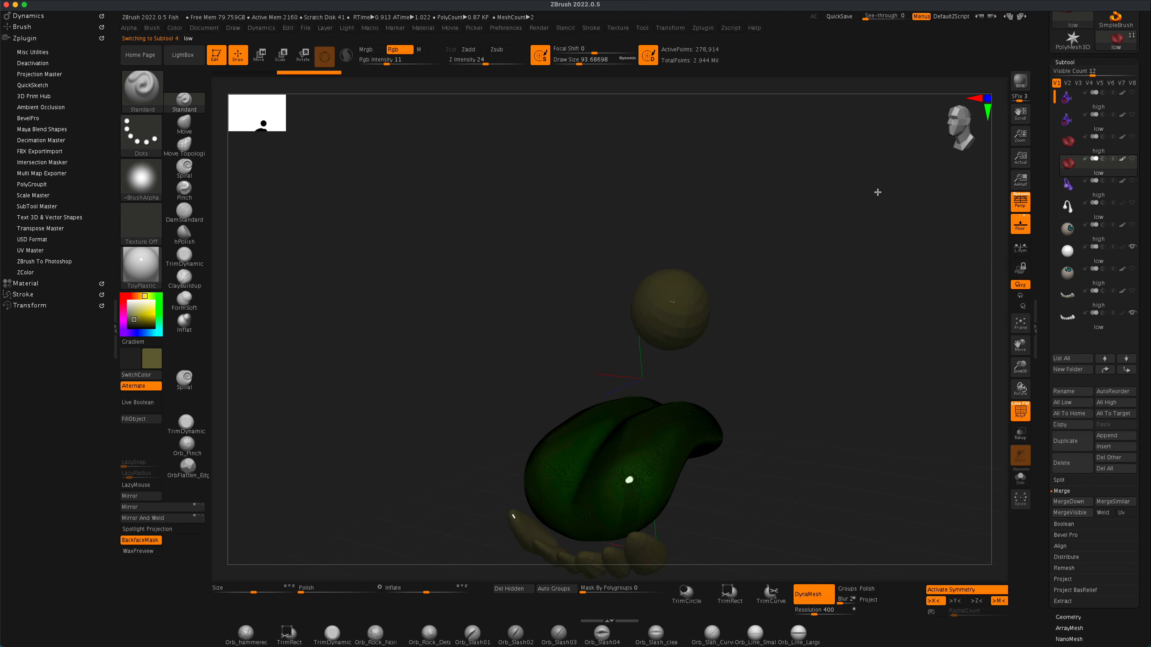
left_click_drag(877, 192, 854, 365, "alt")
left_click(1067, 616)
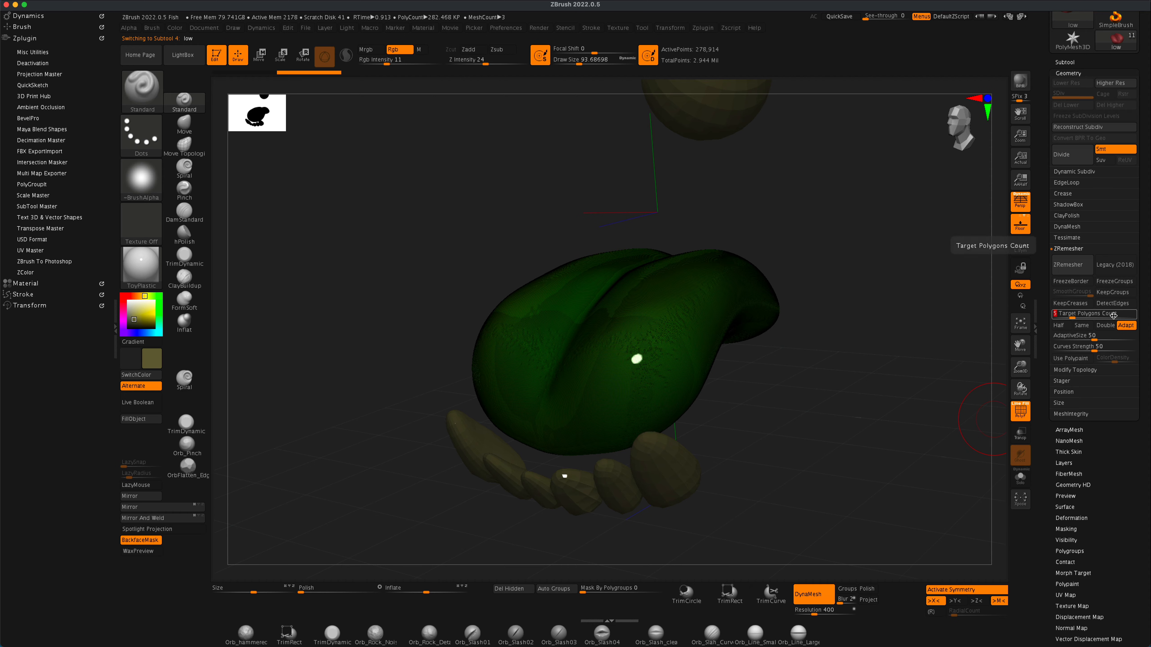
left_click(1067, 266)
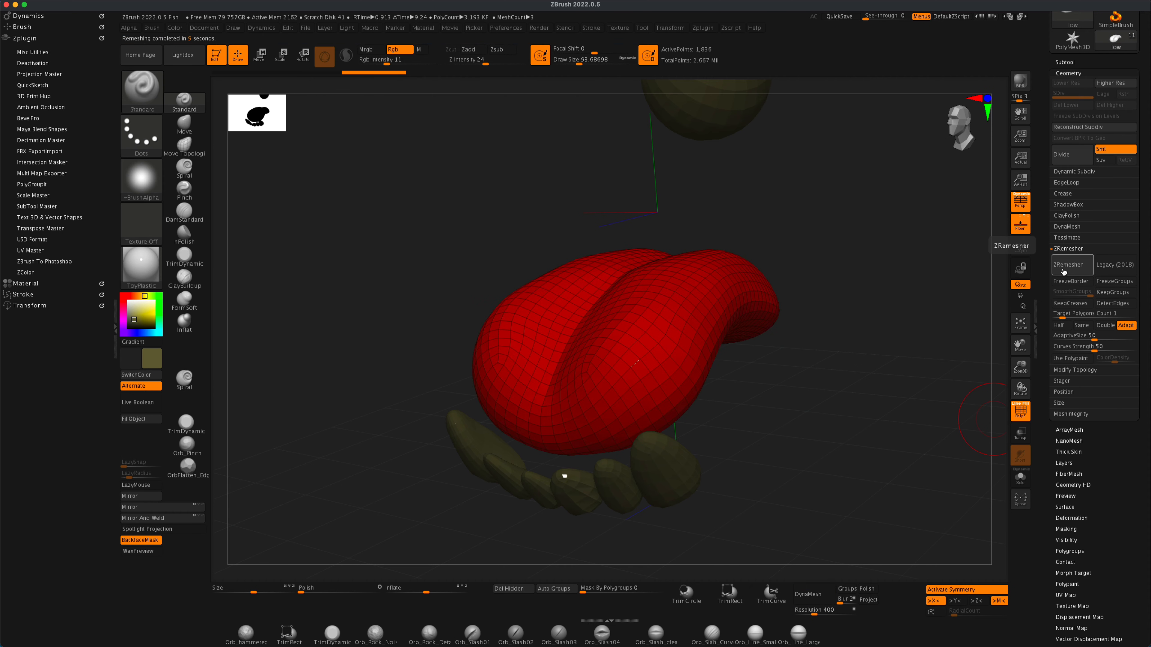
left_click(1070, 267)
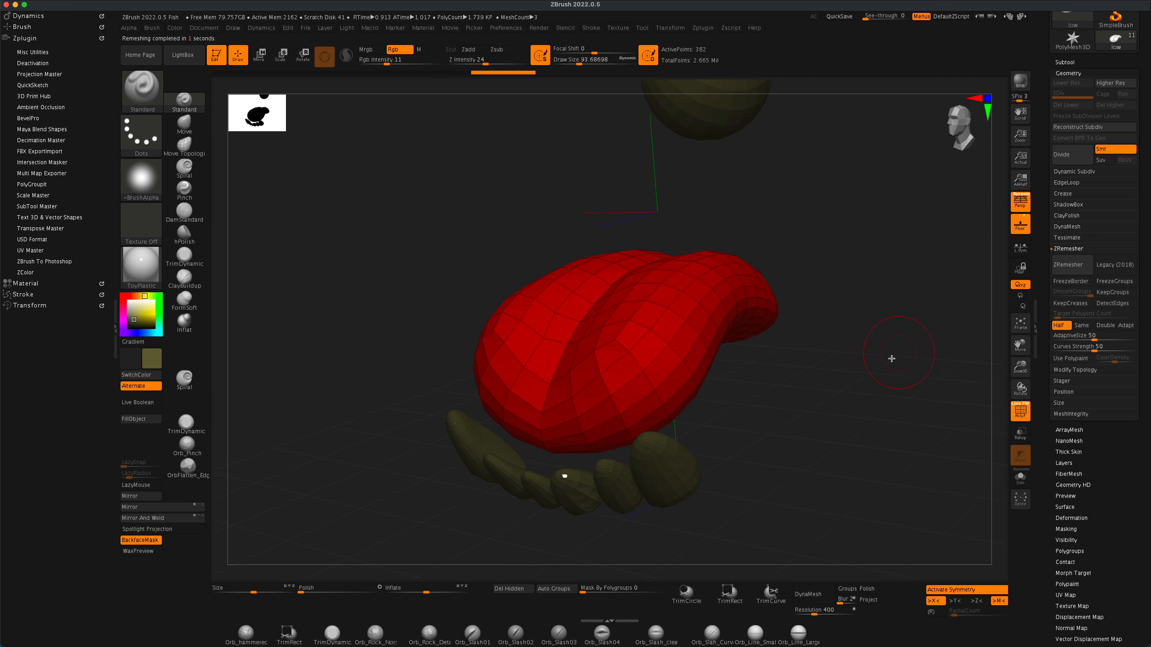
left_click_drag(892, 358, 869, 382, "alt")
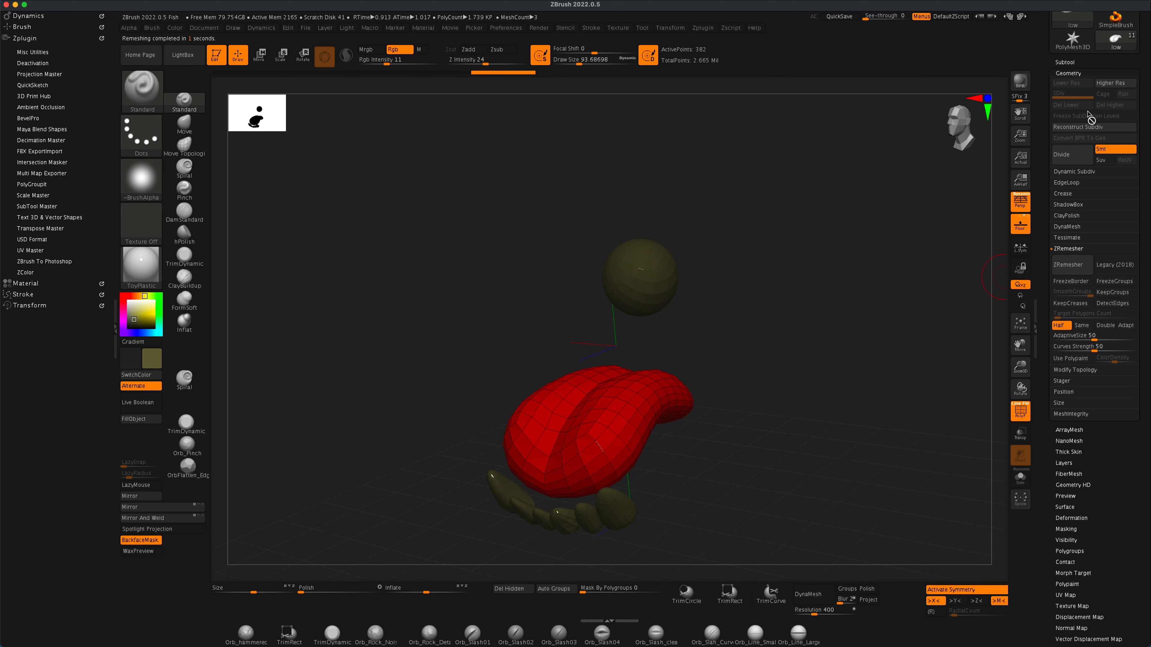
Step: Select the low fish body subtool and show the low antenna lure and low tongue with it, keeping the high tongue hidden
left_click(1064, 62)
left_click(1110, 126)
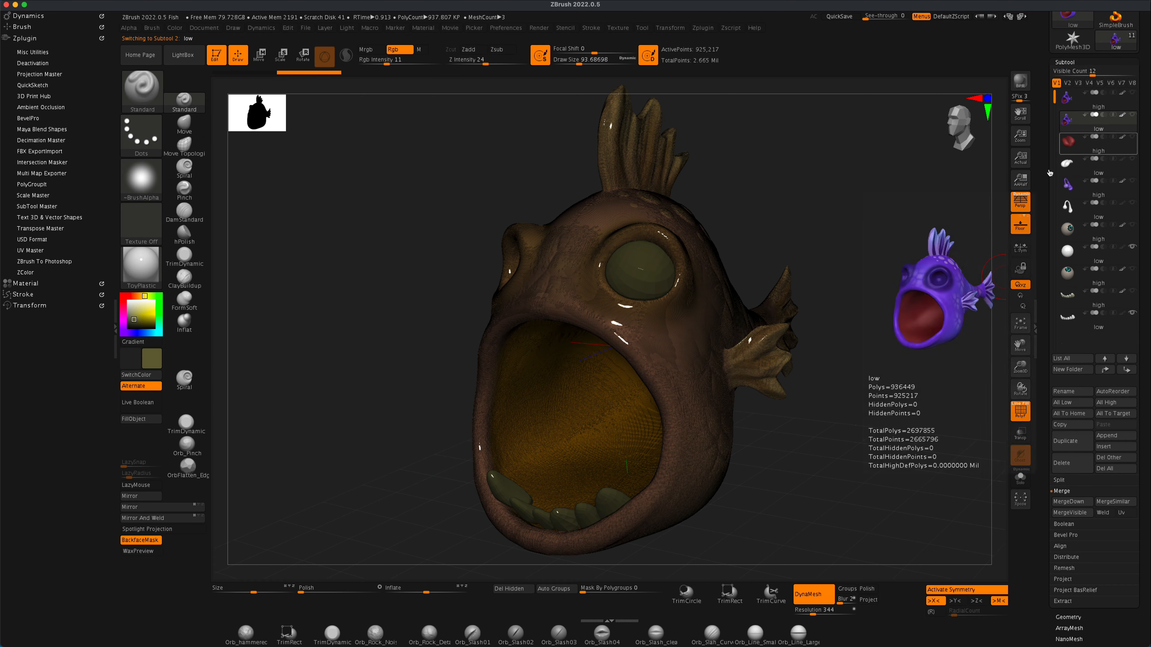
left_click(1132, 136)
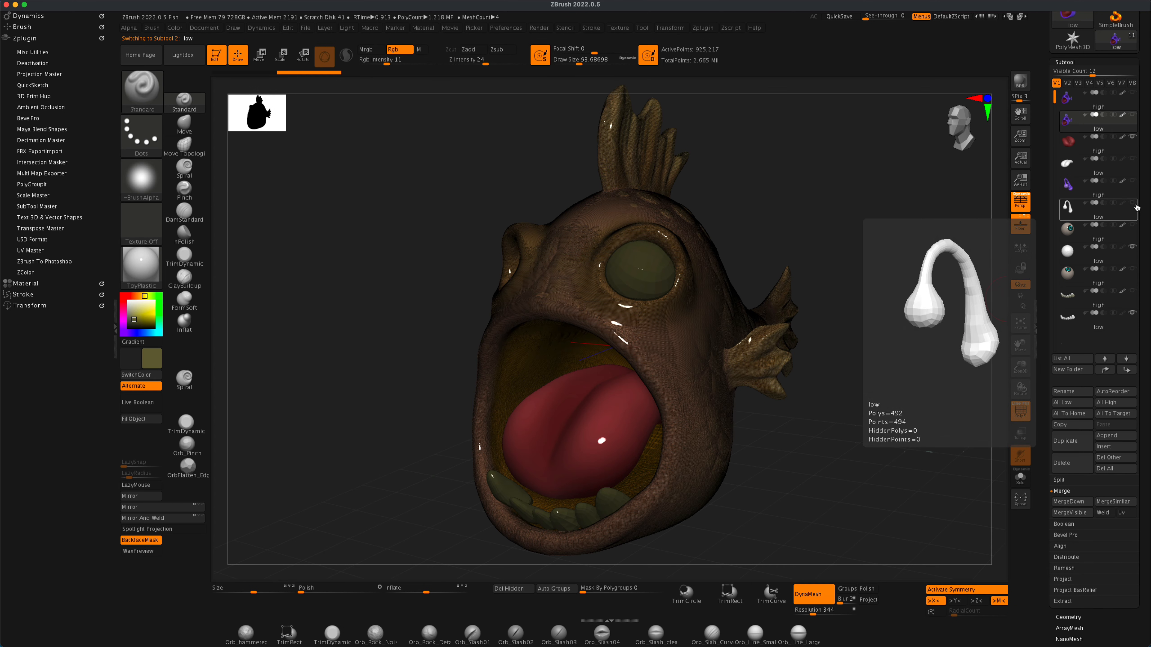
left_click(1132, 203)
left_click_drag(952, 354, 867, 423)
left_click(1133, 160)
left_click(1133, 141)
left_click_drag(1146, 549, 1147, 540)
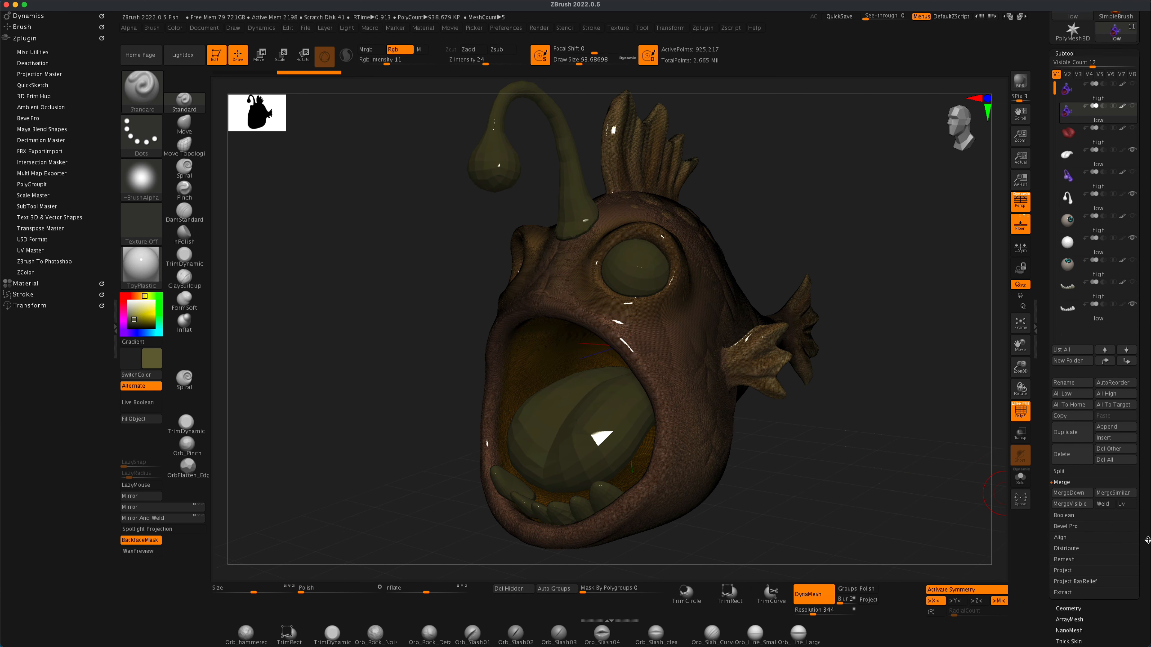
Step: Remesh the low fish body with ZRemesher at a target polygons count of 5 with adaptive density
left_click_drag(384, 348, 358, 329, "alt")
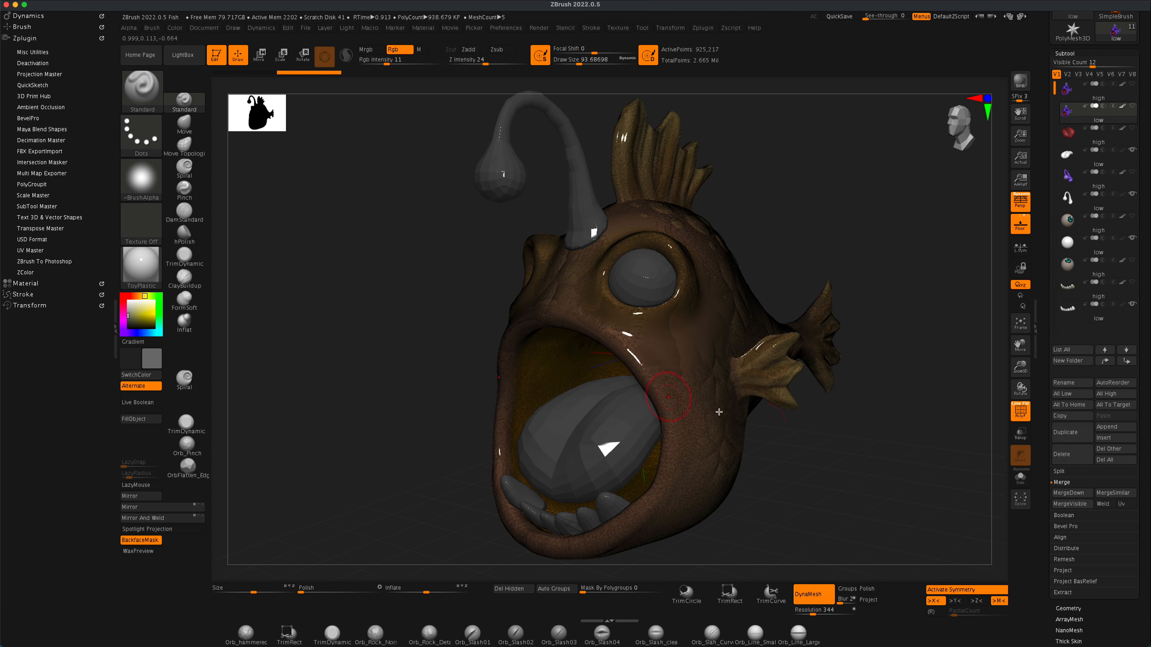
left_click_drag(903, 479, 897, 478)
left_click(1076, 607)
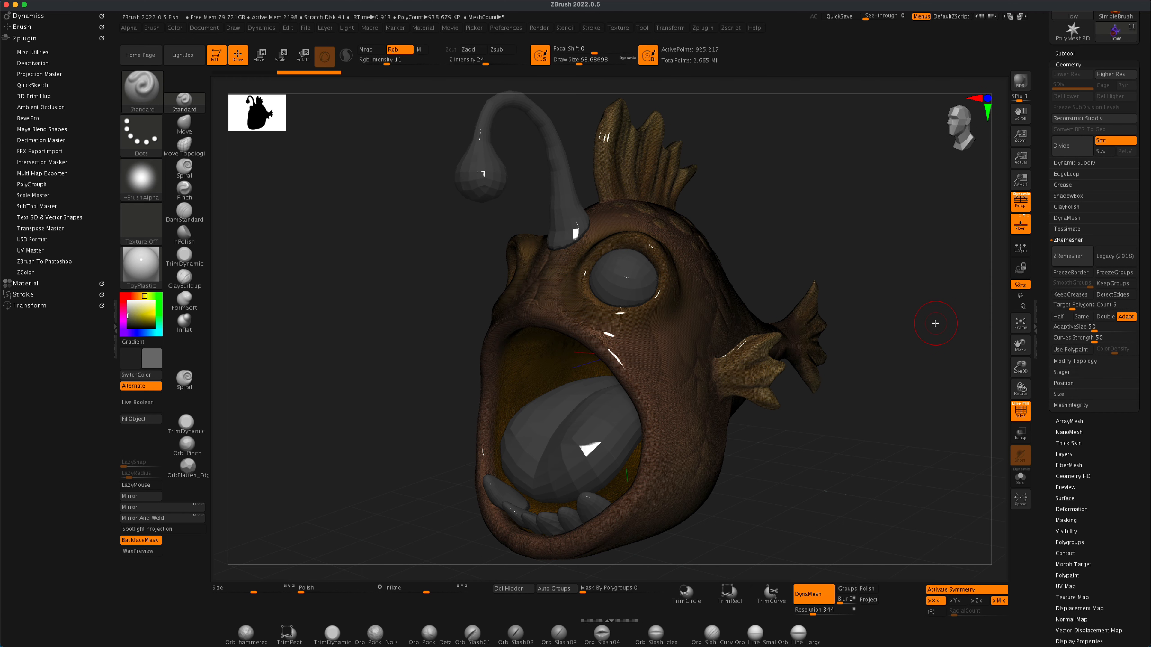
left_click(1062, 263)
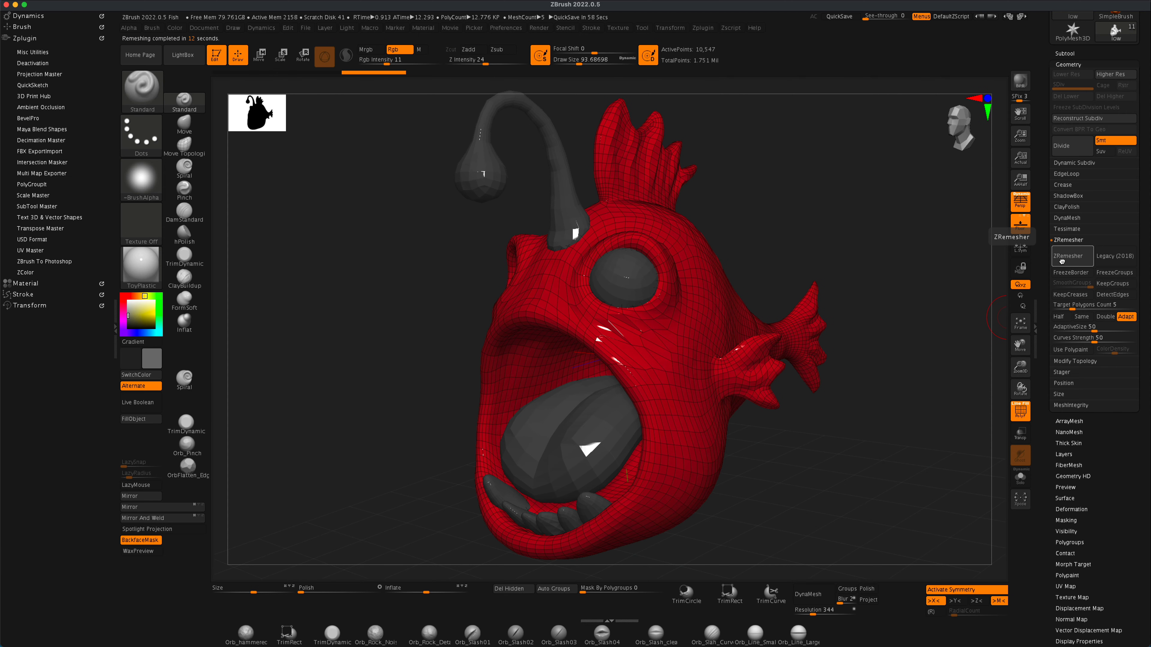
Step: Try reducing the low fish body by running ZRemesher twice at half the polygon count, and inspect the topology from the side
left_click(1067, 318)
left_click(1065, 266)
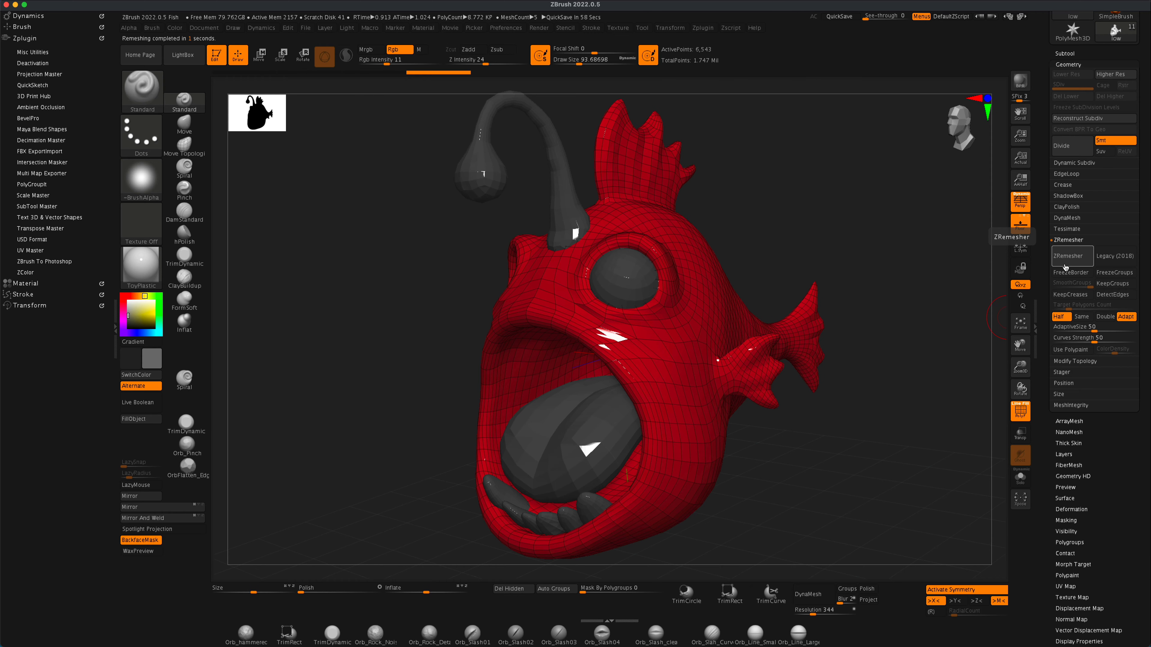
left_click(1064, 266)
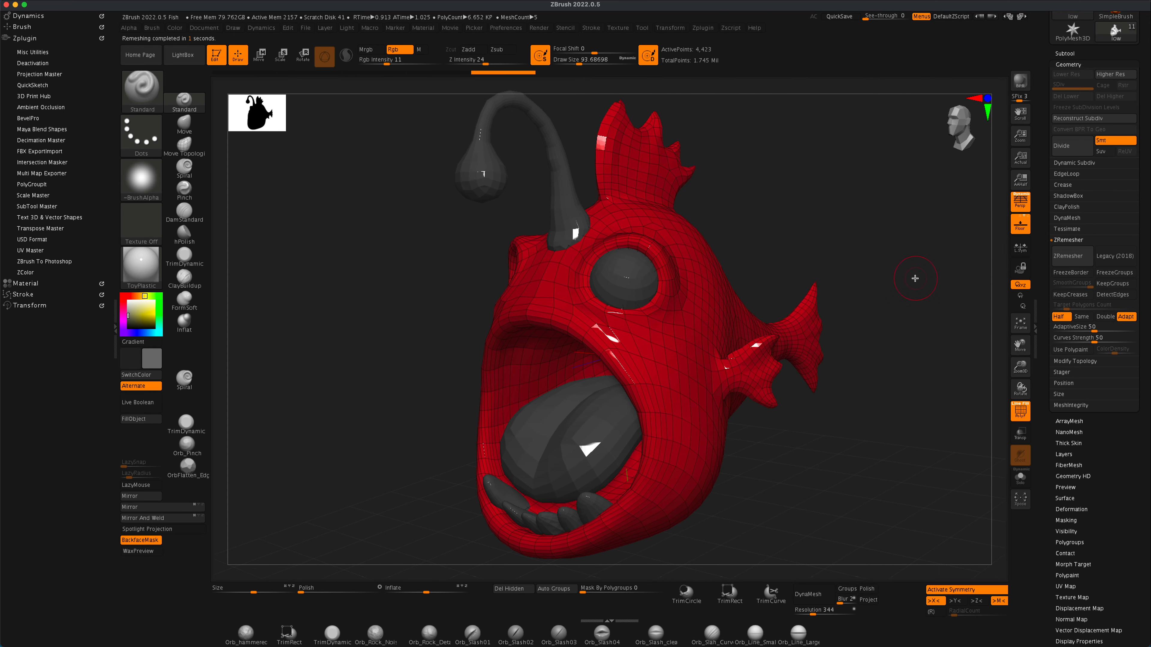
left_click_drag(914, 274, 913, 342)
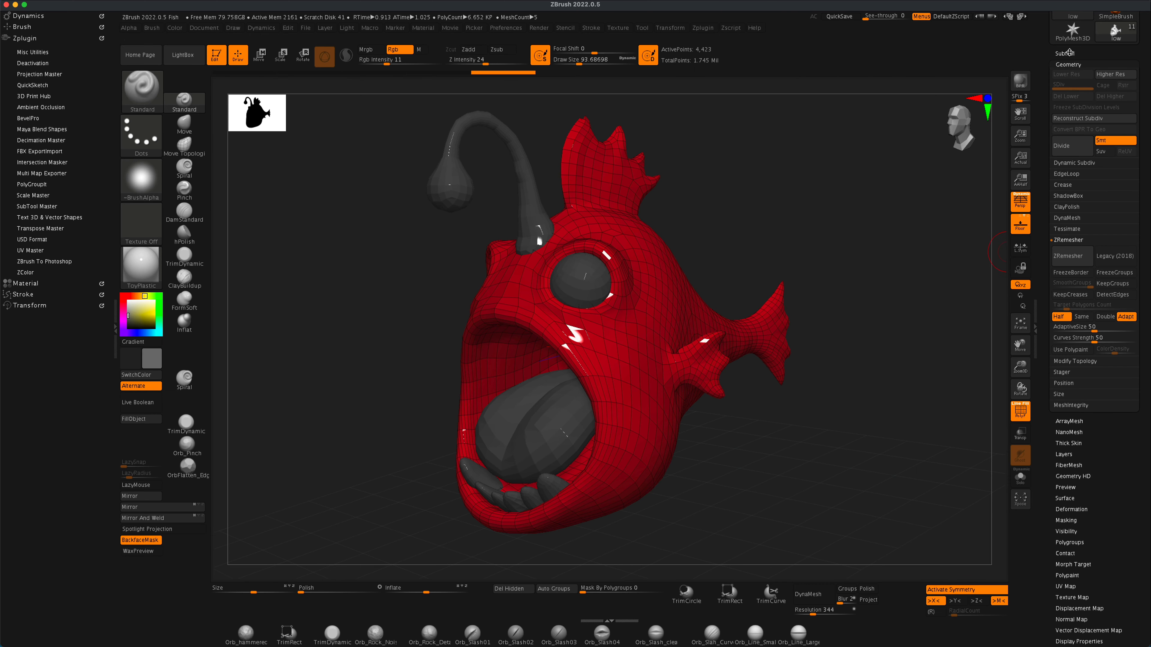
mouse_move(994, 200)
left_mouse_down()
mouse_move(968, 211)
mouse_move(971, 238)
left_mouse_up()
mouse_move(752, 149)
left_mouse_down()
mouse_move(763, 175)
mouse_move(743, 165)
mouse_move(740, 136)
left_mouse_up()
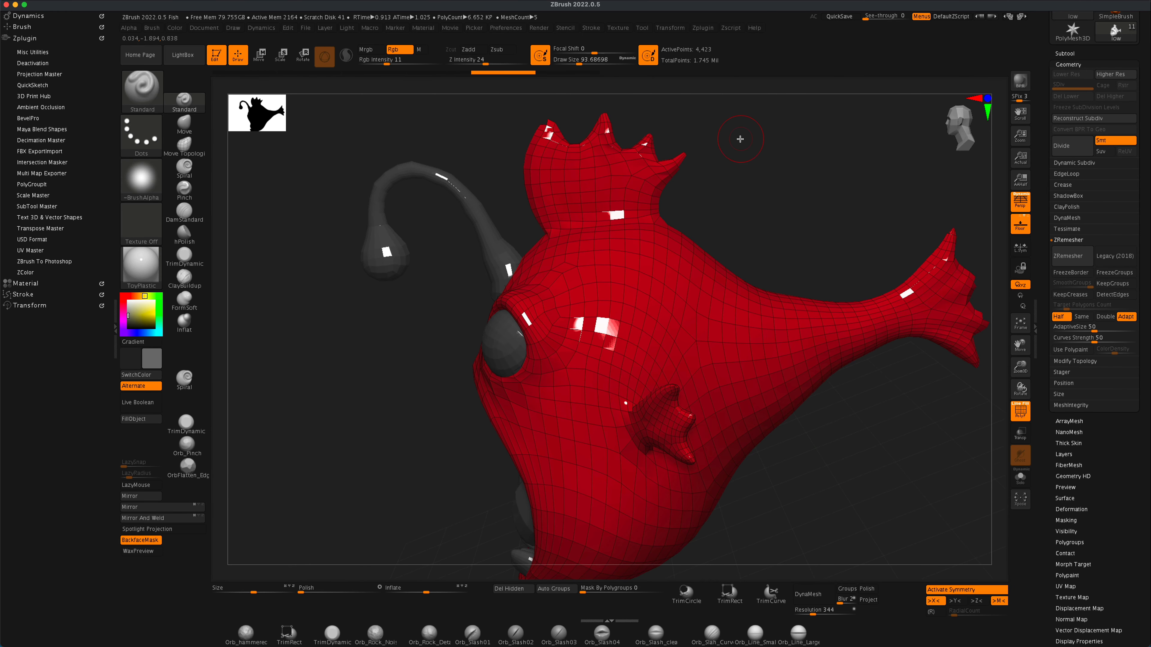
Step: Undo all the remeshing passes on the low fish body
key("ctrl+z")
key("ctrl+z")
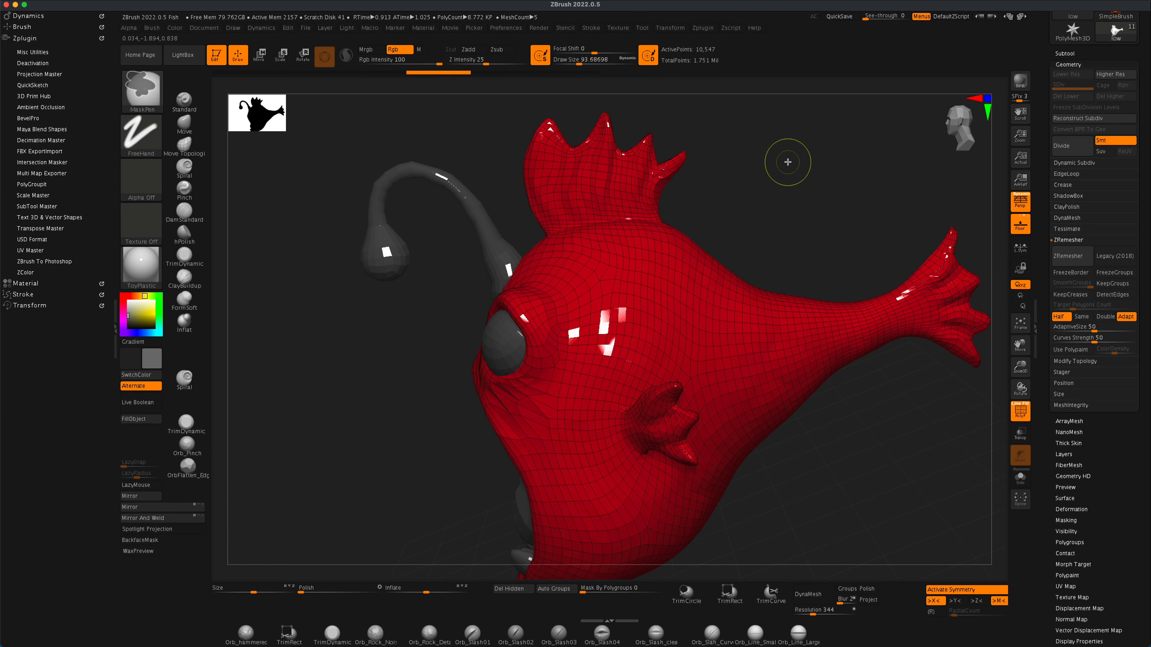
left_click_drag(789, 162, 810, 186)
key("ctrl+z")
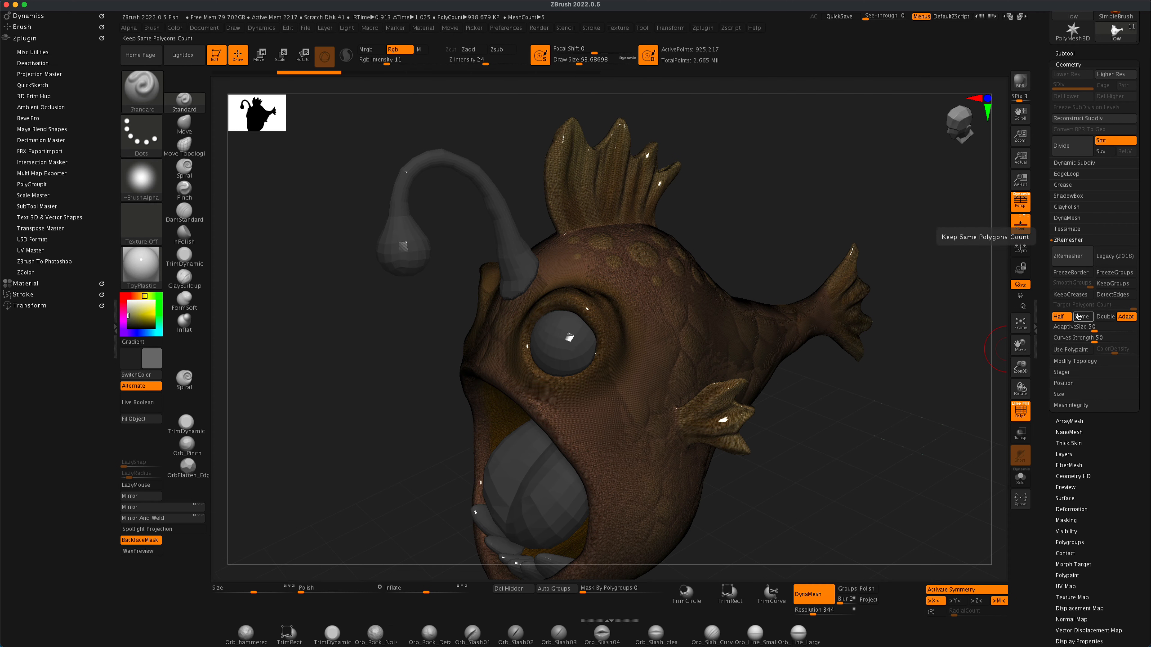
Step: Set the target polygons count to 5, enable ZRemesher's Legacy (2018) mode, and remesh the low fish body
left_click(1070, 319)
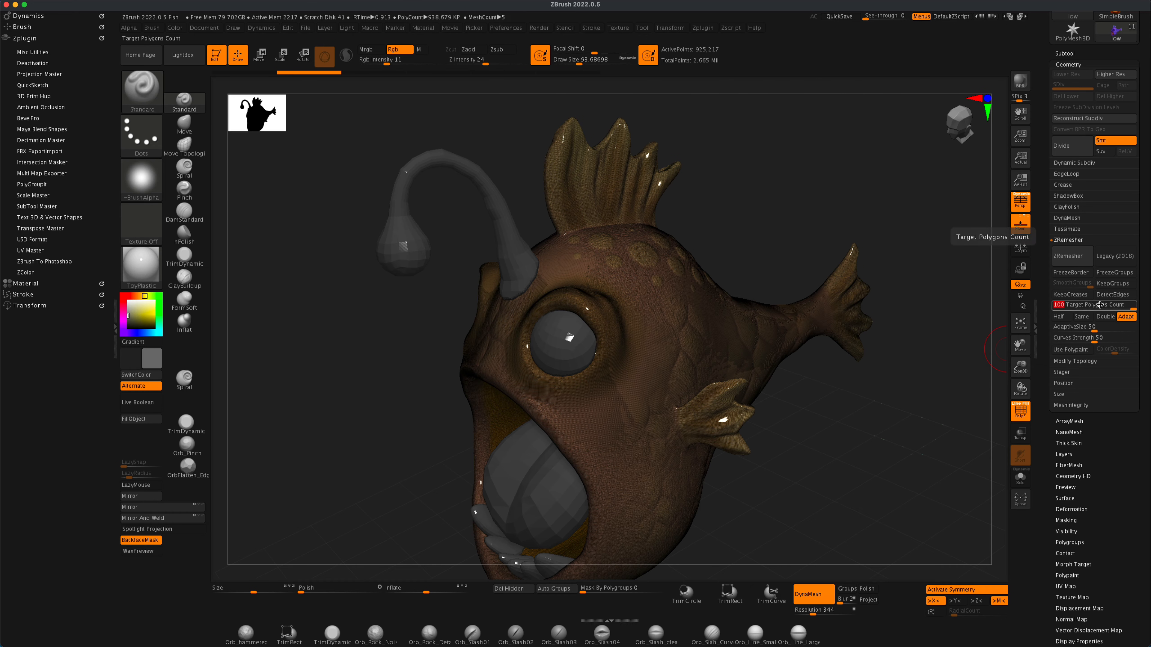
key("Return")
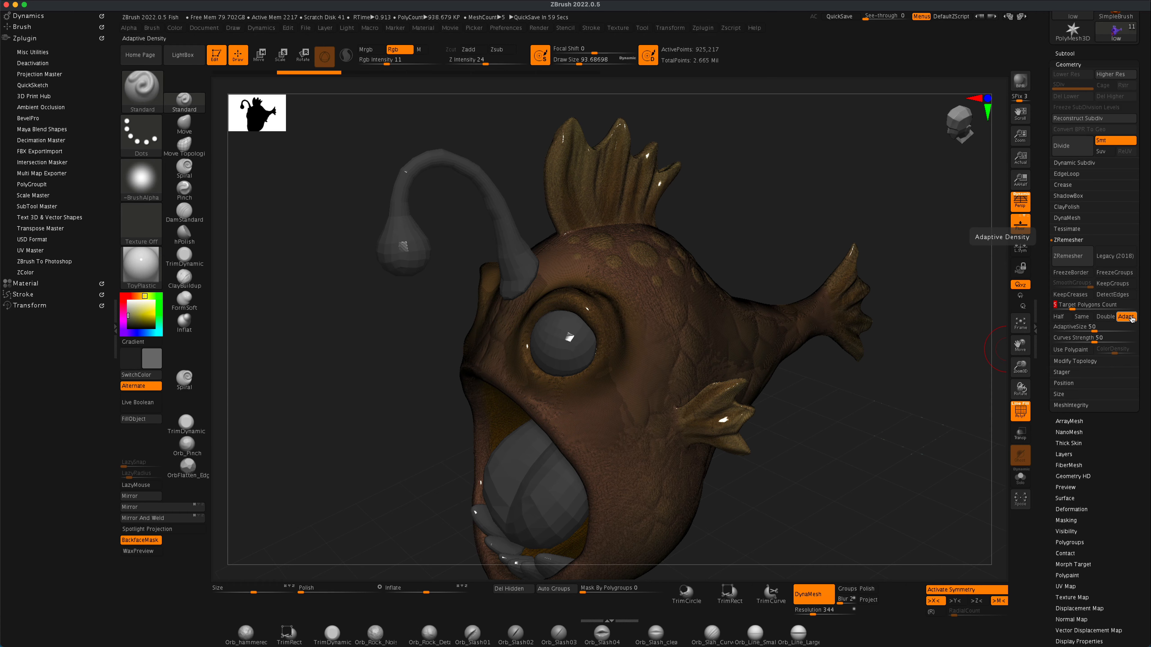
left_click(1114, 261)
left_click(1085, 262)
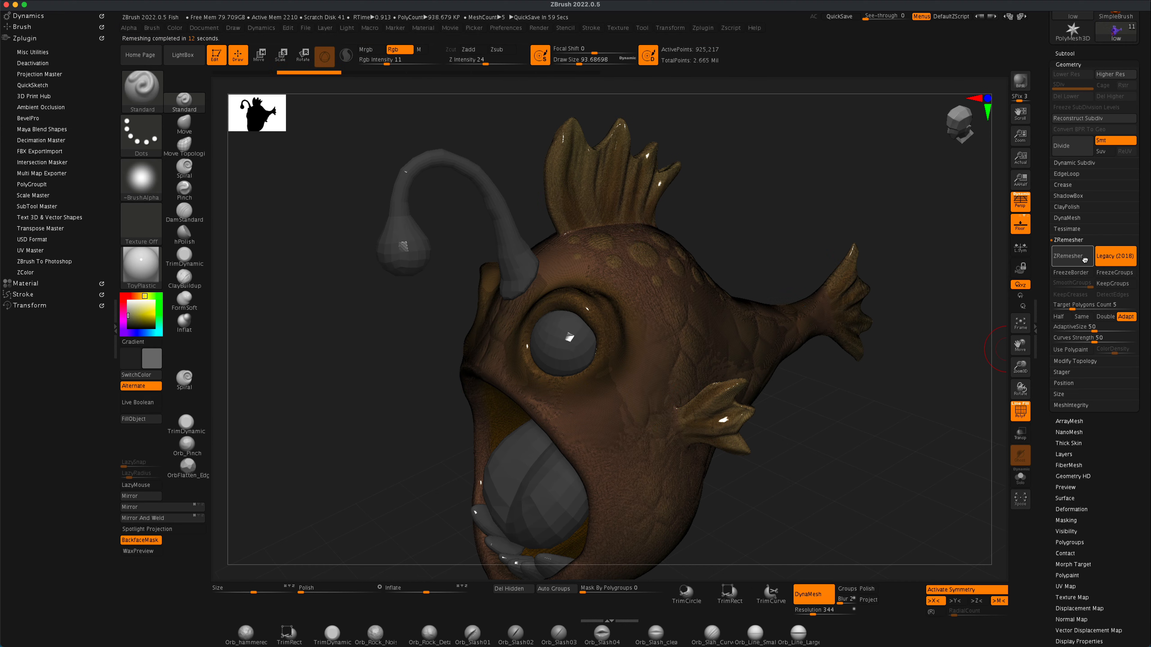
left_click_drag(851, 437, 831, 448)
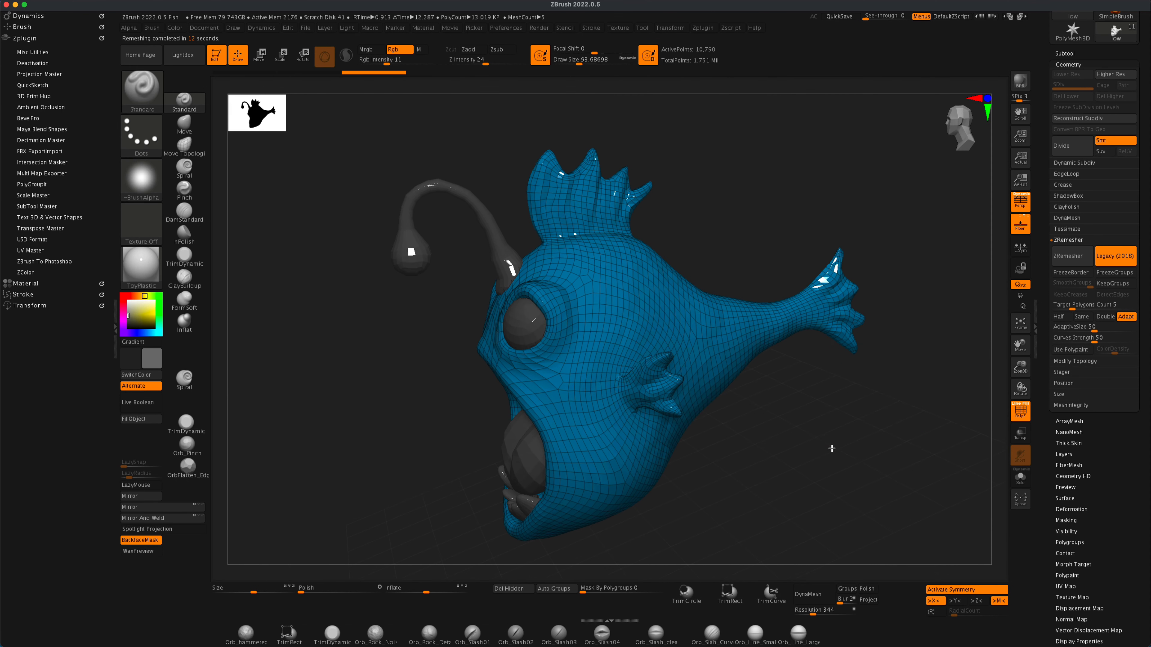
Step: Remesh the low fish body again at half the polygon count with adaptive density turned off
left_click(1125, 316)
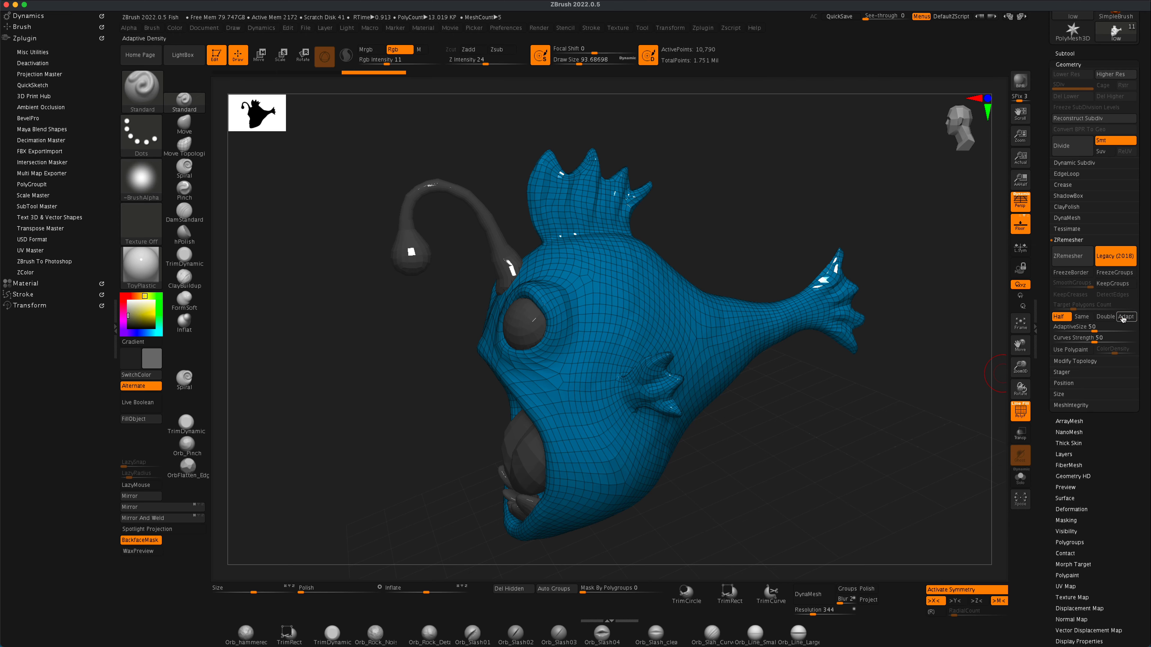
left_click(1075, 260)
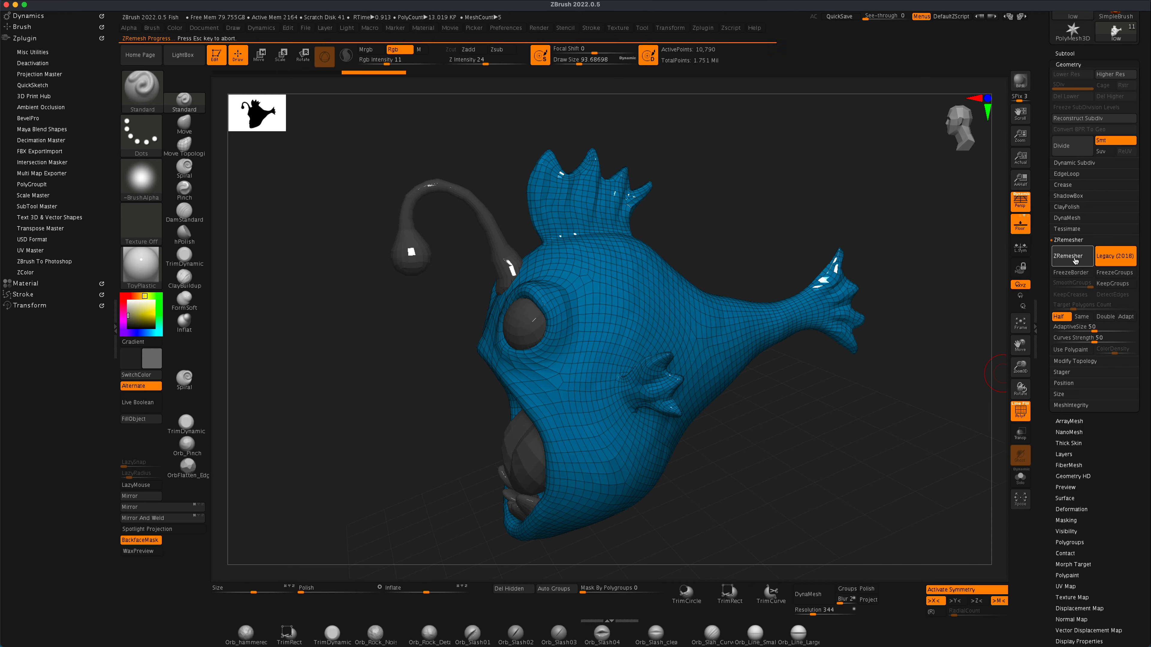
Step: Unwrap the low fish body in UV Master with Symmetry on, preview its flattened UVs and return it to 3D
mouse_move(842, 421)
left_mouse_down()
mouse_move(879, 403)
mouse_move(850, 398)
mouse_move(861, 403)
mouse_move(843, 410)
mouse_move(932, 383)
mouse_move(879, 391)
mouse_move(878, 427)
mouse_move(897, 401)
mouse_move(683, 404)
mouse_move(805, 433)
mouse_move(862, 427)
left_mouse_up()
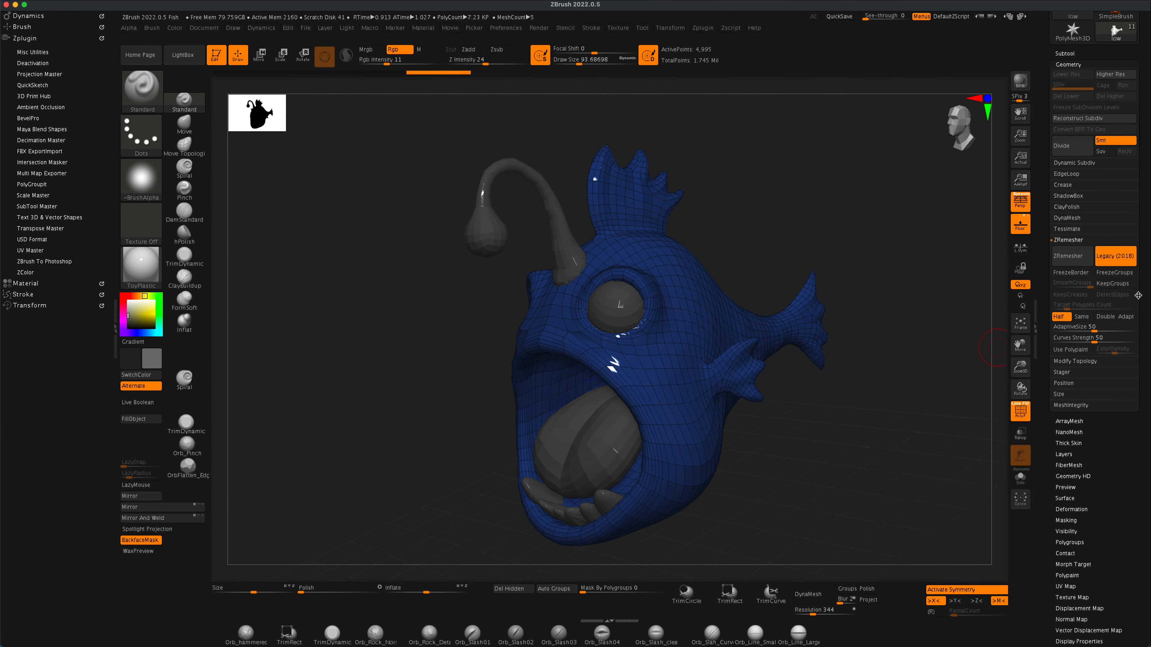
left_click(1125, 262)
left_click_drag(1143, 241, 1143, 377)
left_click(1064, 191)
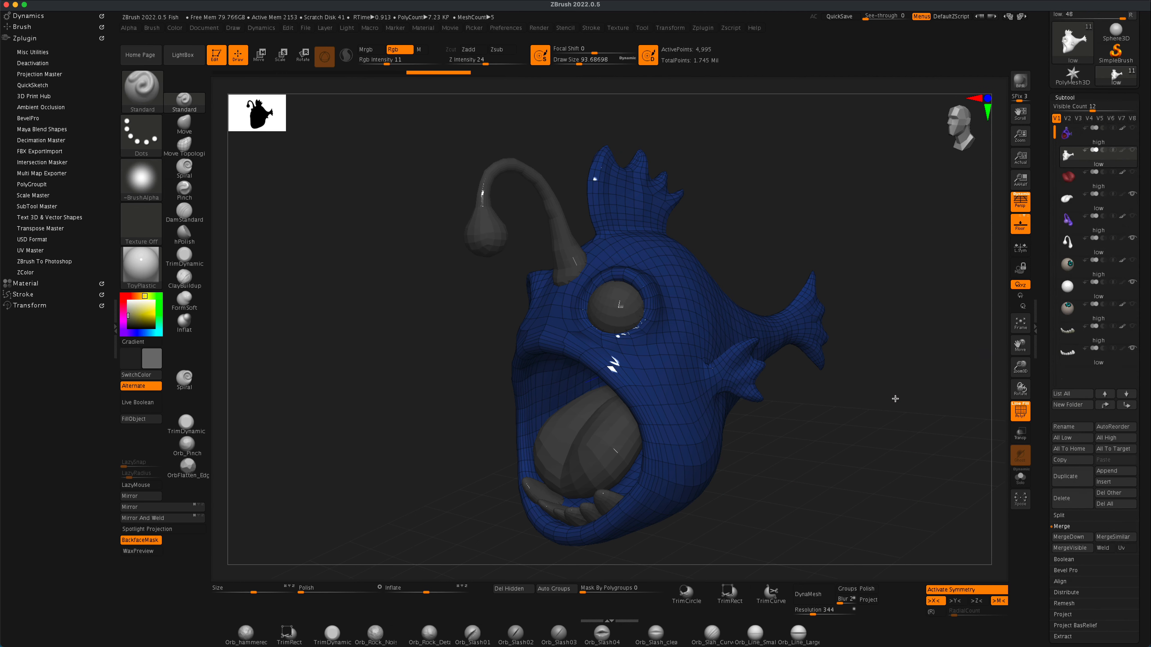
mouse_move(894, 398)
left_mouse_down()
mouse_move(865, 406)
mouse_move(878, 413)
left_mouse_up()
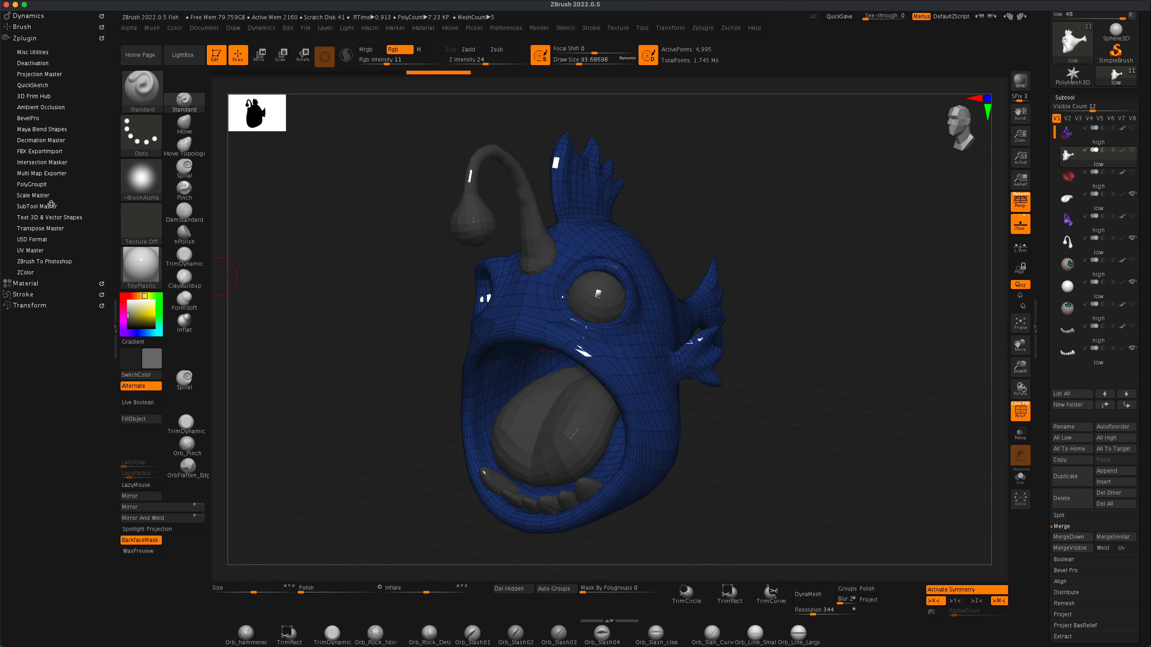
left_click(30, 251)
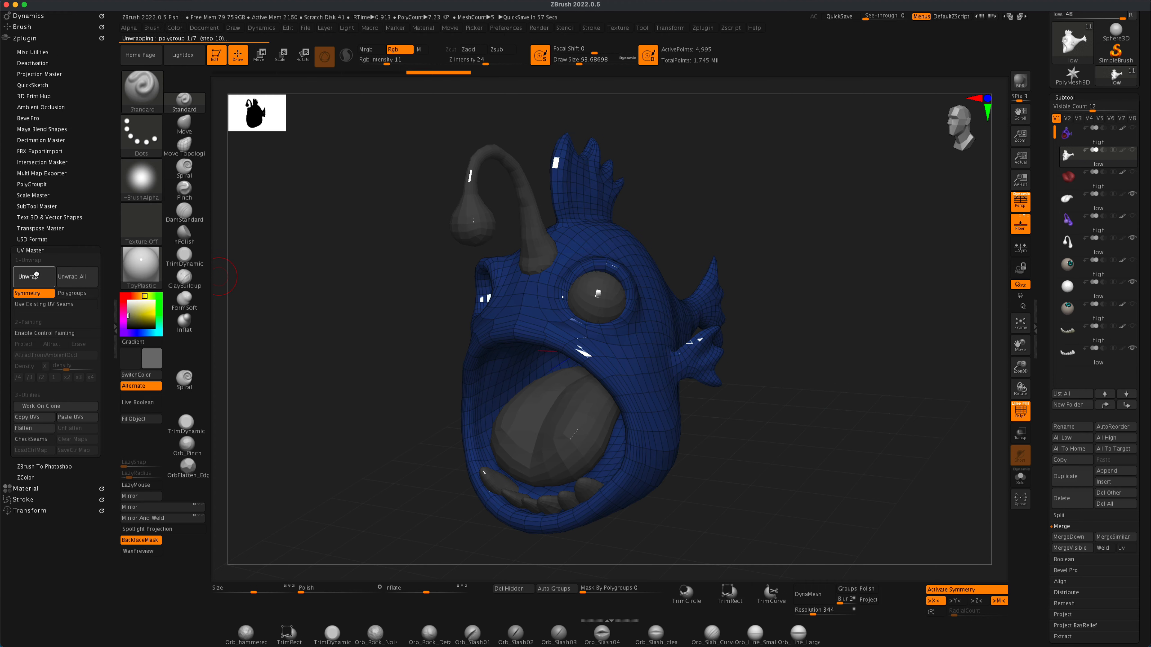
left_click(36, 428)
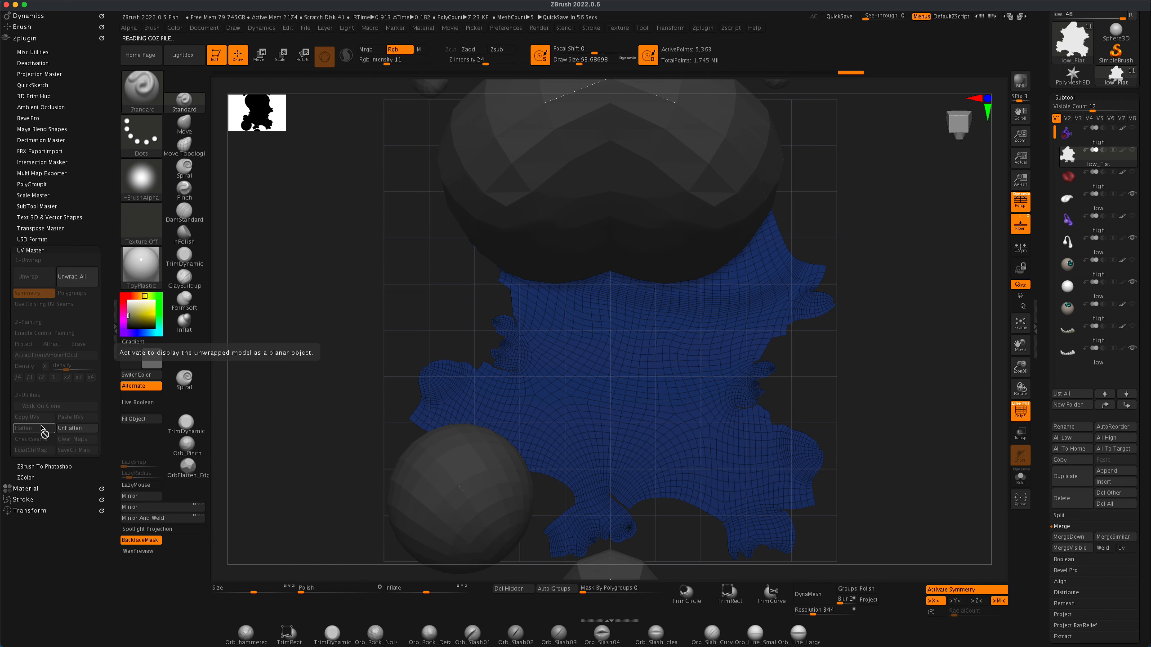
left_click(76, 428)
left_click_drag(737, 378, 829, 391)
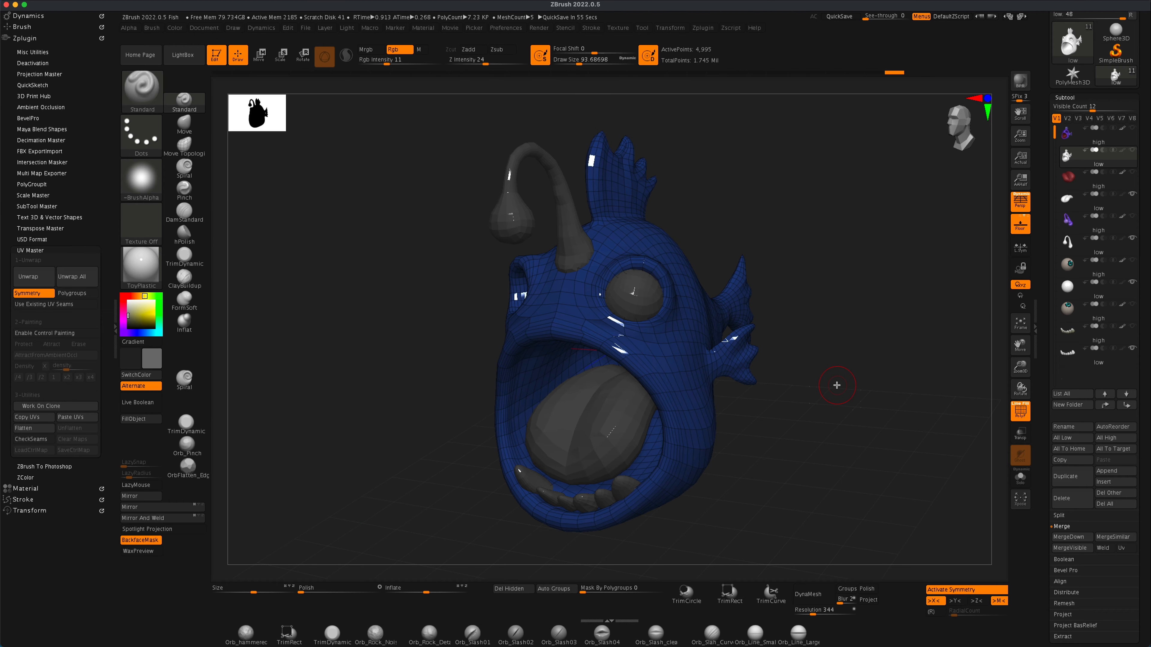
Step: Show the low fish body and mirror the low eye to the other side with Mirror And Weld
left_click(1075, 296)
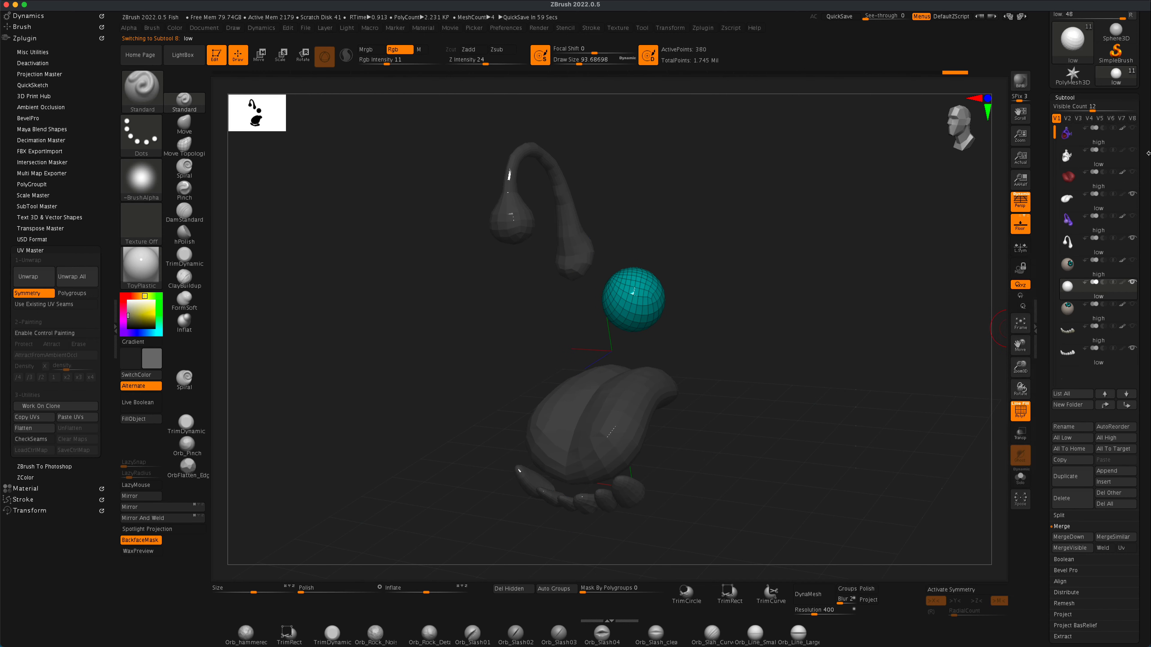
left_click(1132, 149)
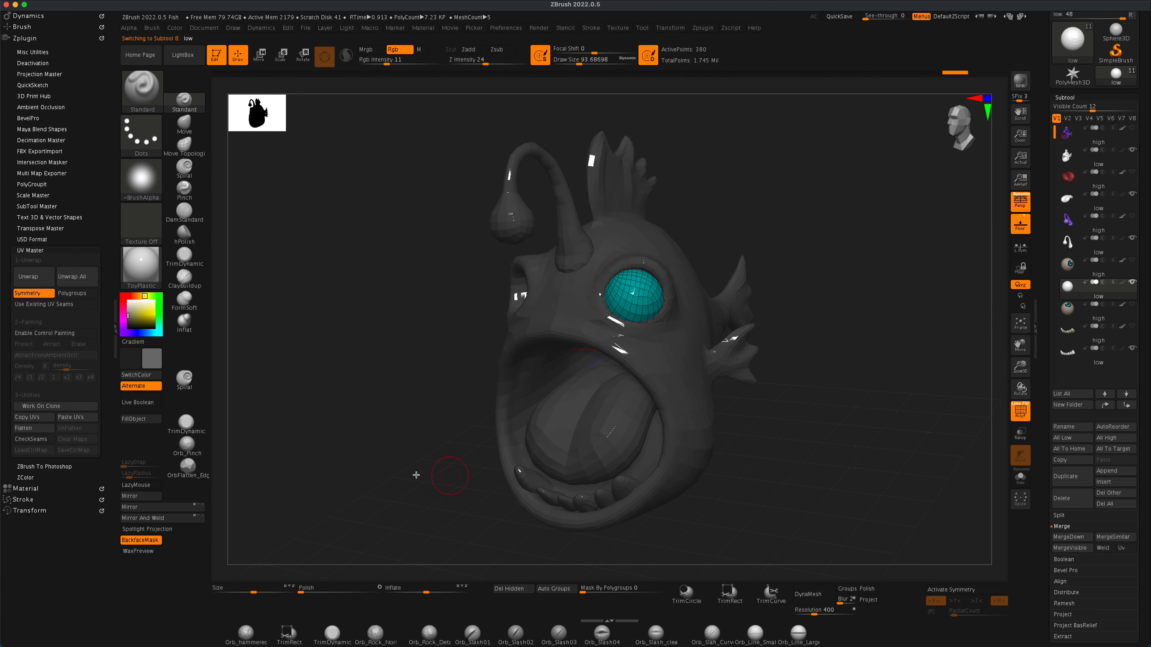
left_click(161, 517)
left_click_drag(254, 503, 340, 473)
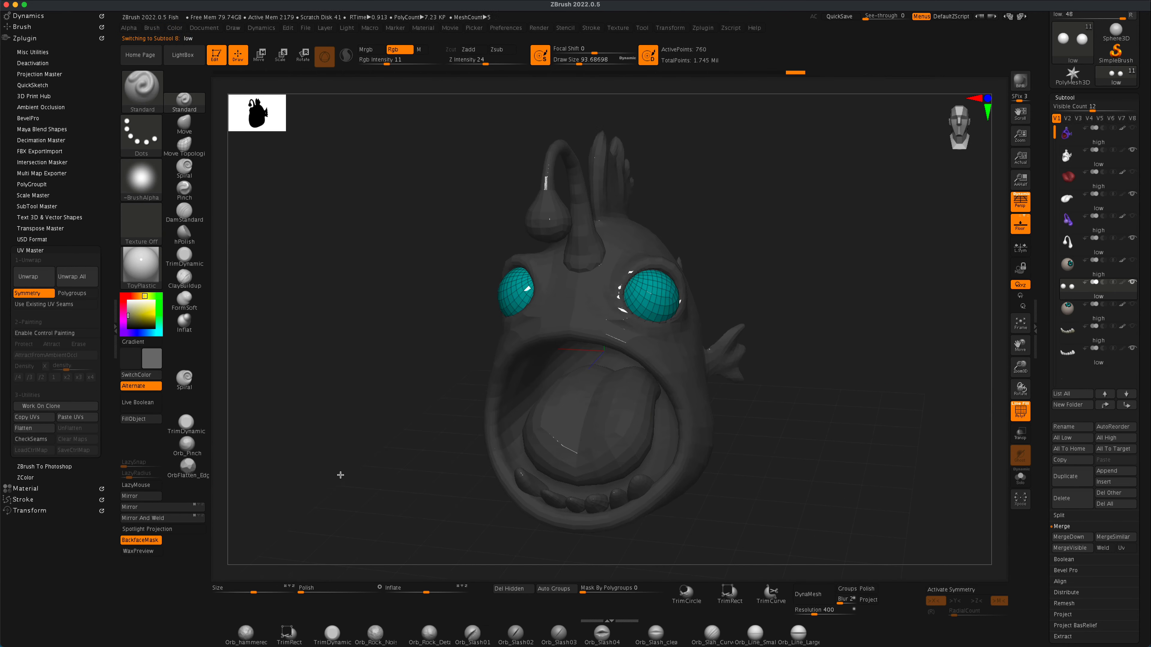
Step: Move the low fish body subtool down the list to directly above the low teeth
left_click(1122, 162)
left_click_drag(868, 338, 842, 348)
left_click_drag(960, 425, 913, 433)
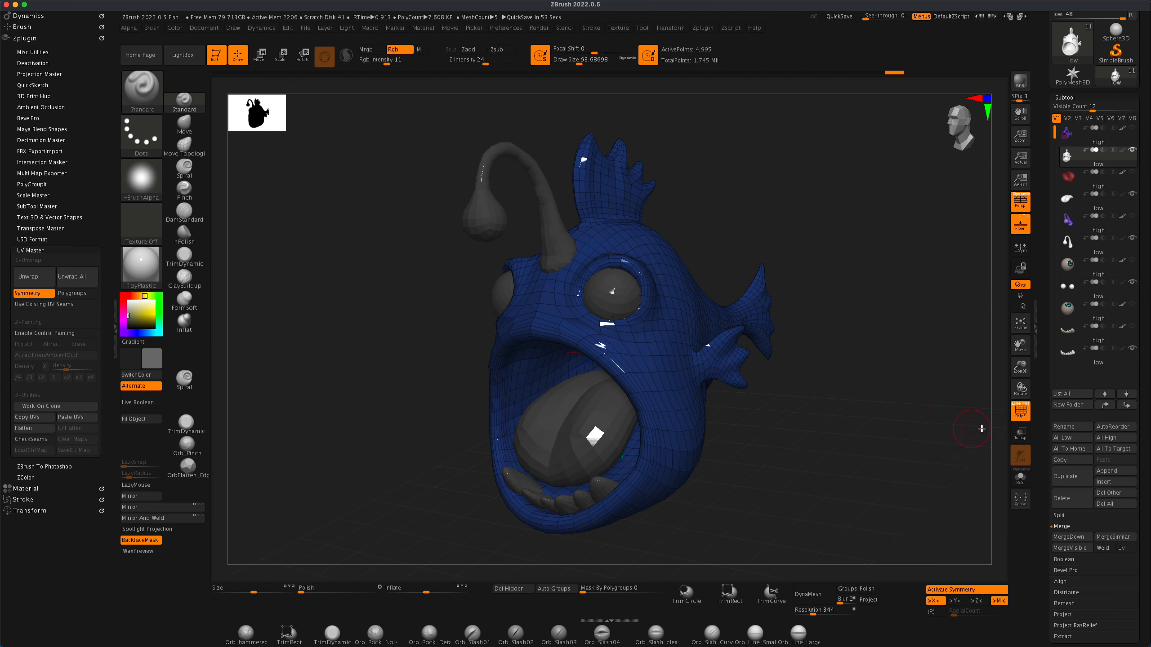
left_click(1127, 405)
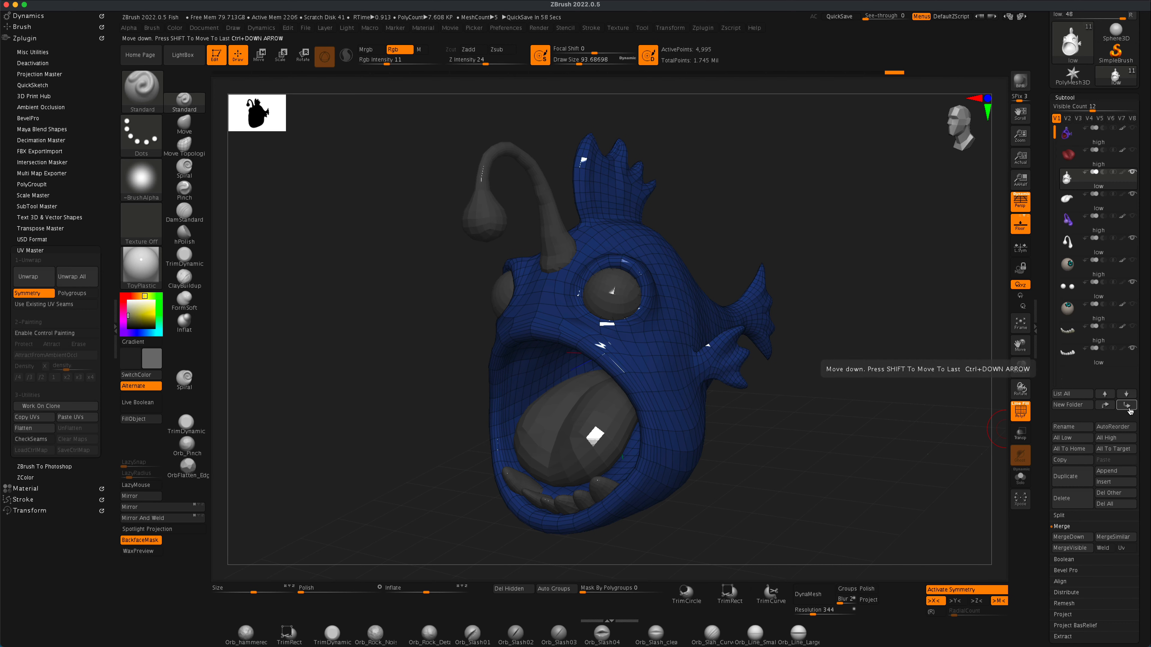
left_click(1127, 406)
left_click(1127, 406)
left_click(1128, 406)
left_click(1127, 406)
left_click(1128, 406)
left_click(1128, 406)
left_click(1128, 406)
Step: Move the low tongue subtool down the list to directly above the low teeth
mouse_move(1129, 300)
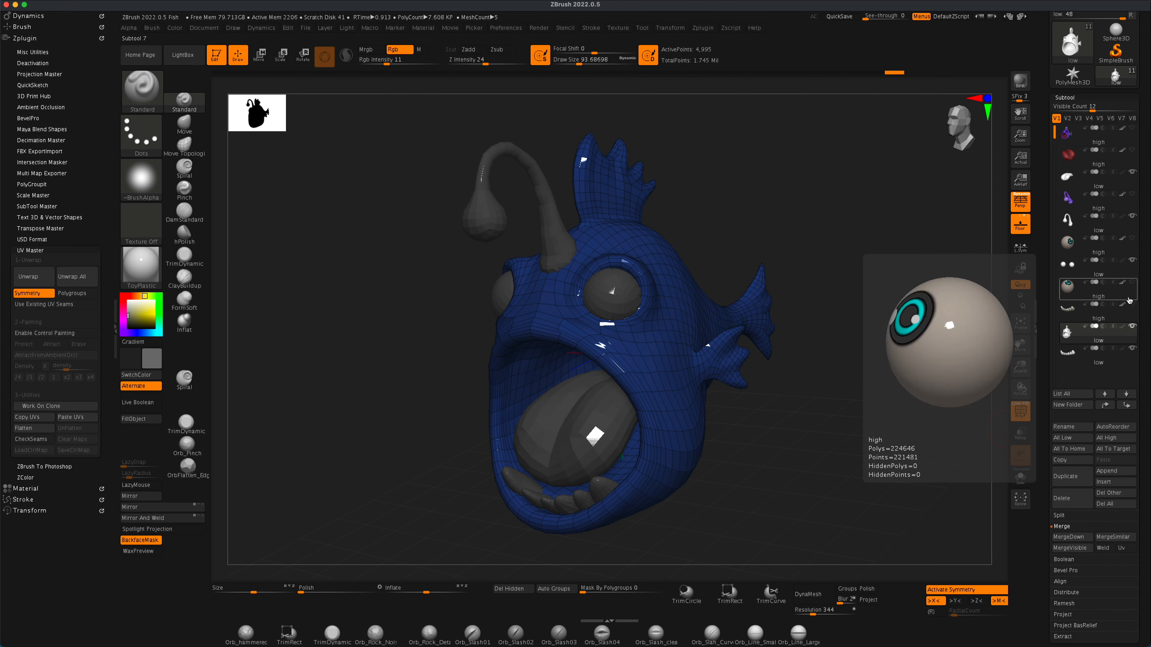
left_click(1096, 179)
left_click(1127, 405)
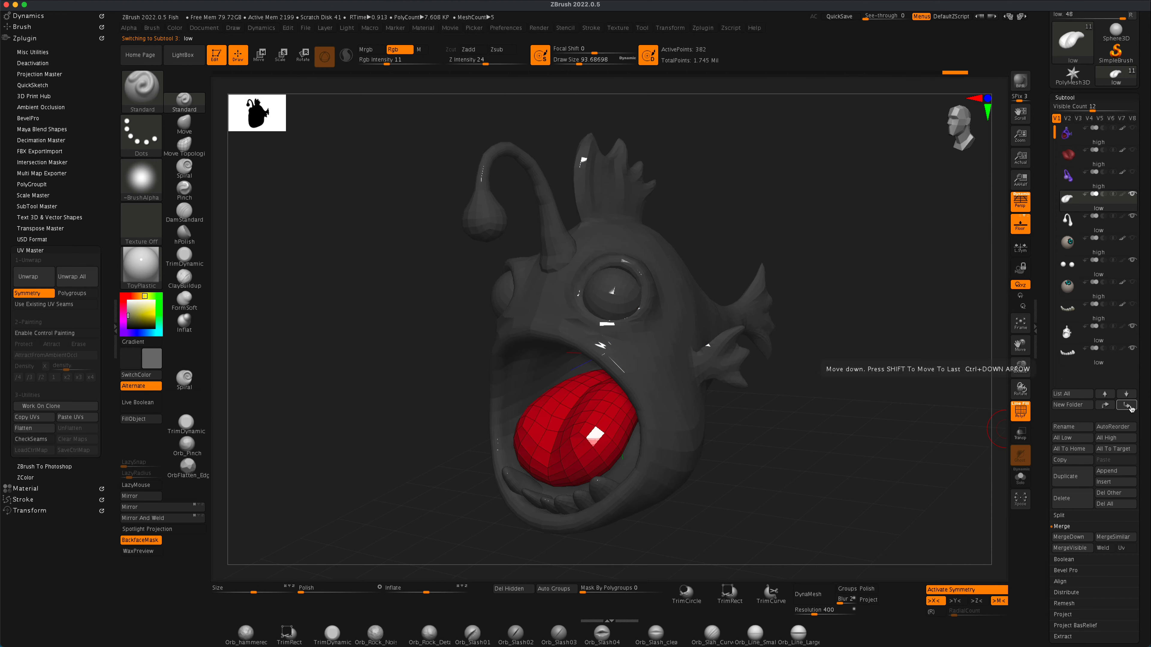
left_click(1128, 405)
left_click(1127, 405)
left_click(1128, 406)
left_click(1128, 406)
left_click(1128, 406)
left_click(1128, 406)
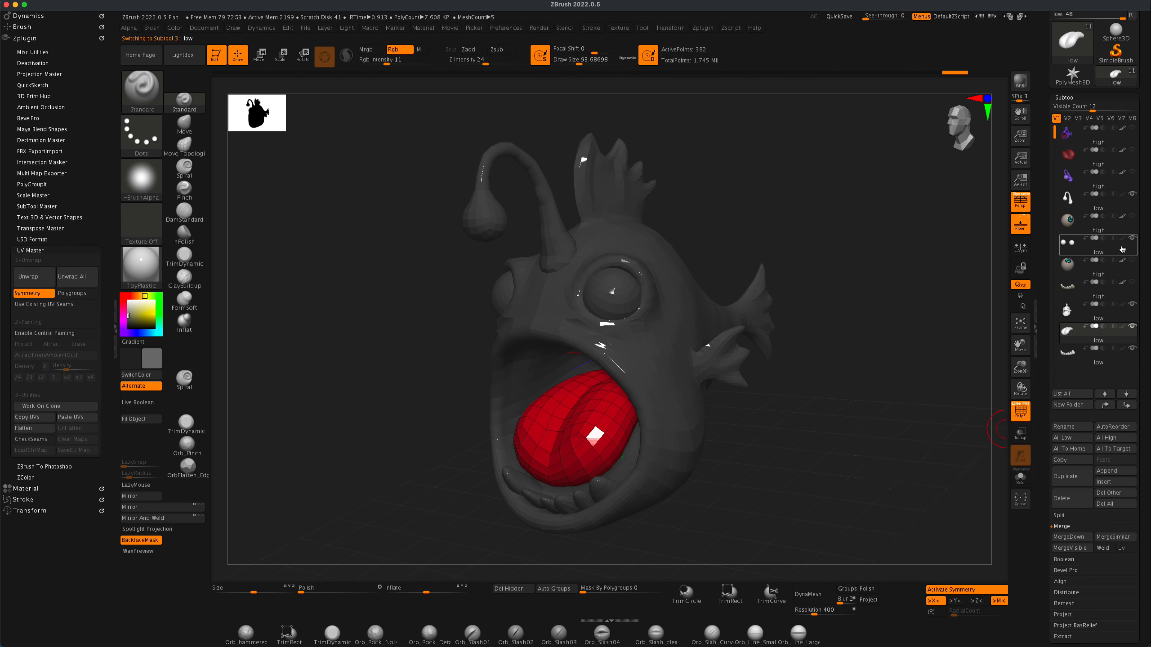
Step: Move the low eyes and the low antenna lure down the subtool list so they sit between the low body and low tongue
left_click(1122, 249)
left_click(1128, 406)
left_click(1127, 406)
left_click(1128, 406)
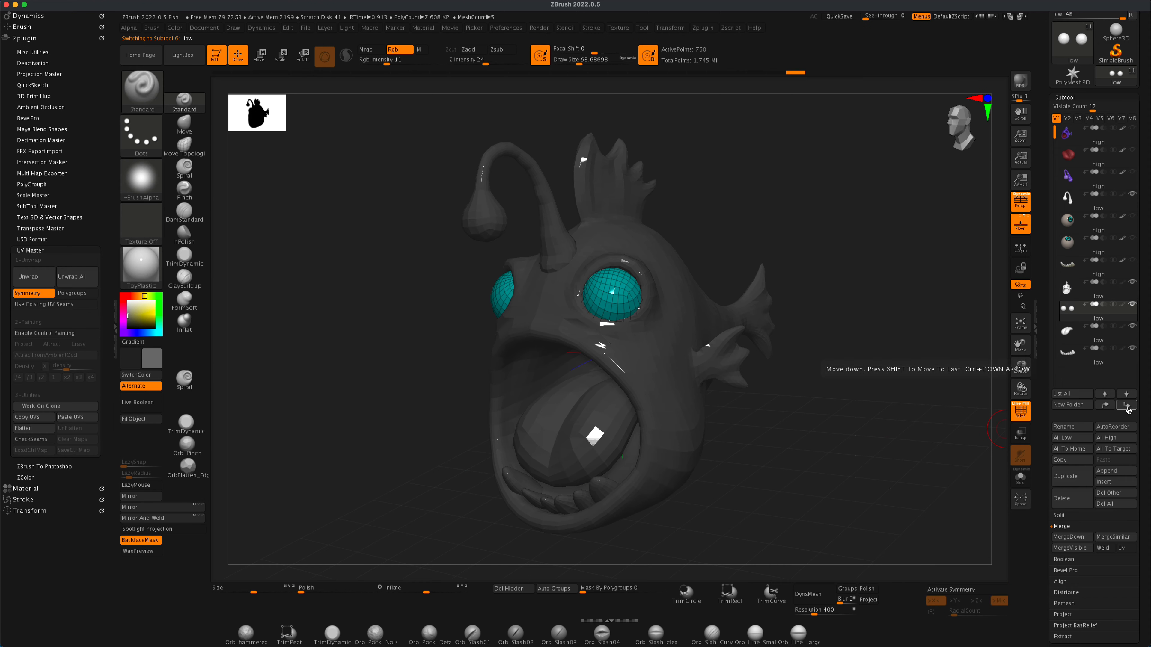
left_click(1078, 200)
left_click(1128, 406)
left_click(1128, 406)
left_click(1127, 406)
left_click(1127, 406)
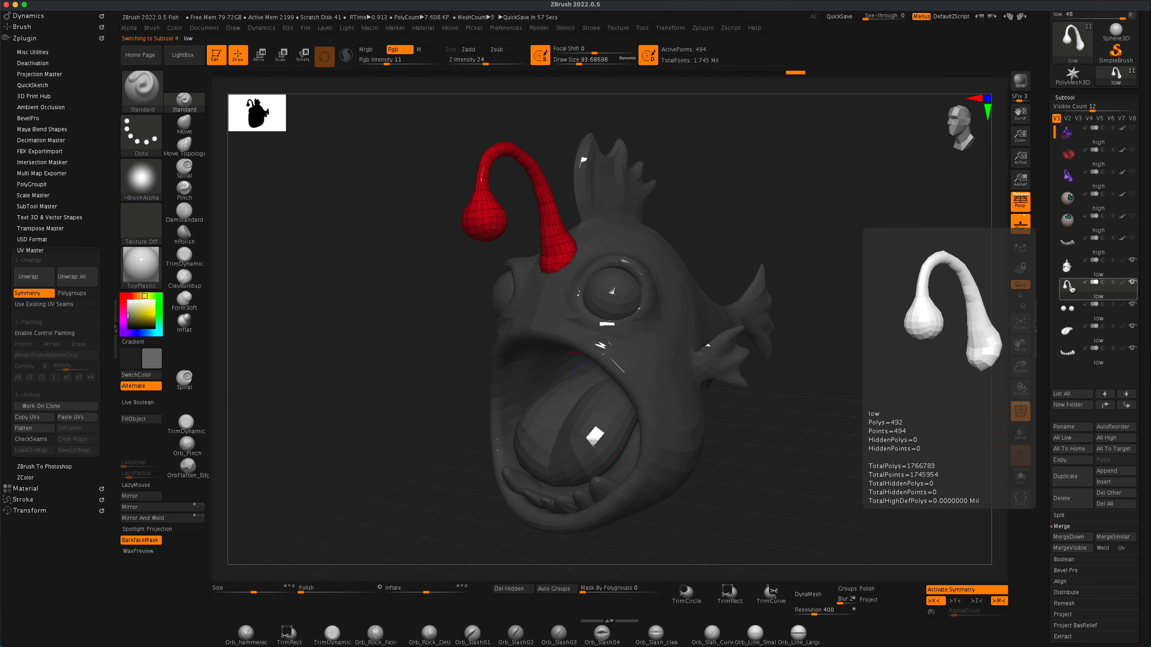
Step: Merge the low body, lure, eyes, tongue and teeth down into a single low subtool, always accepting the non-undoable operation
left_click(1078, 266)
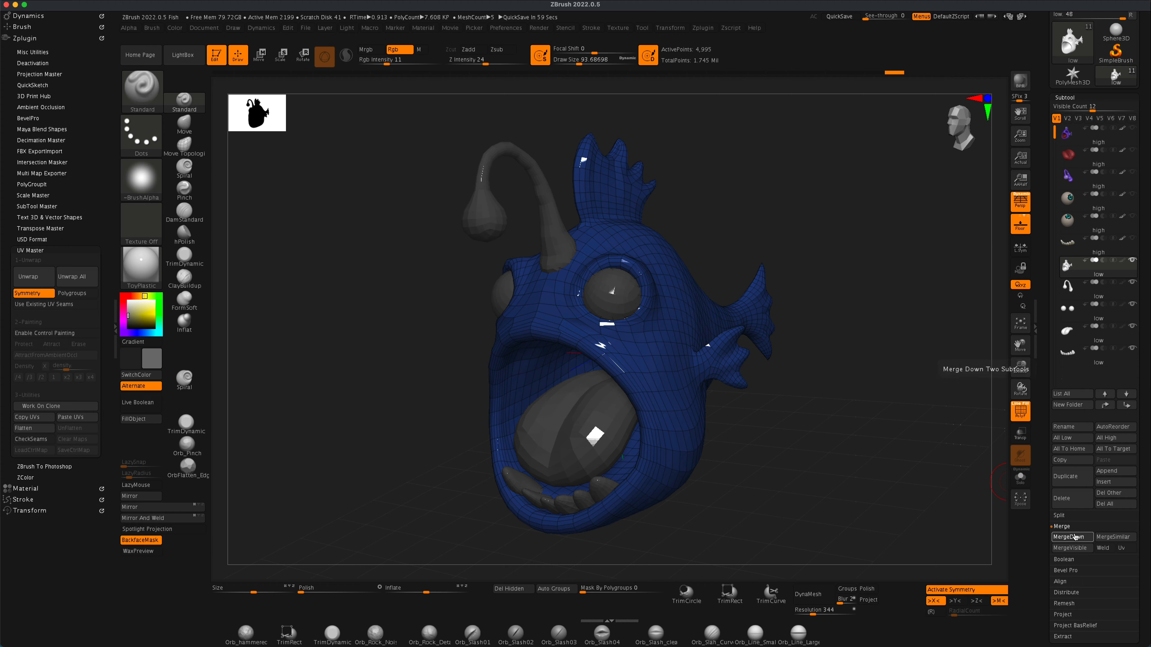
left_click(1073, 537)
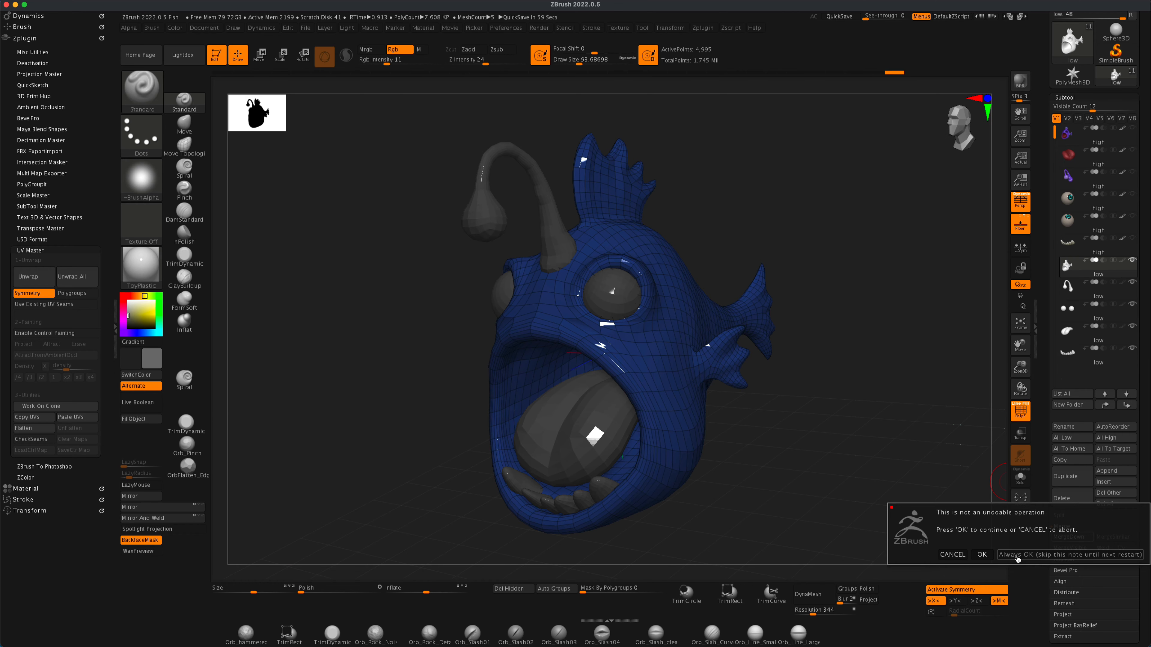
left_click(1017, 559)
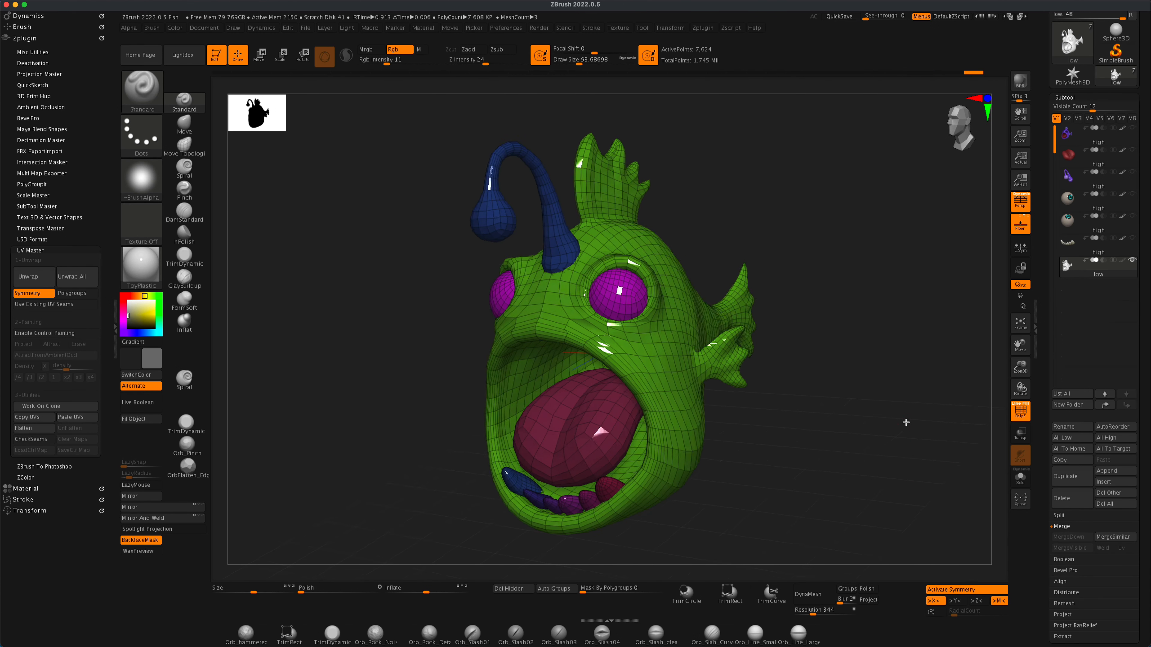
mouse_move(905, 421)
left_mouse_down()
mouse_move(917, 409)
mouse_move(935, 414)
mouse_move(912, 421)
left_mouse_up()
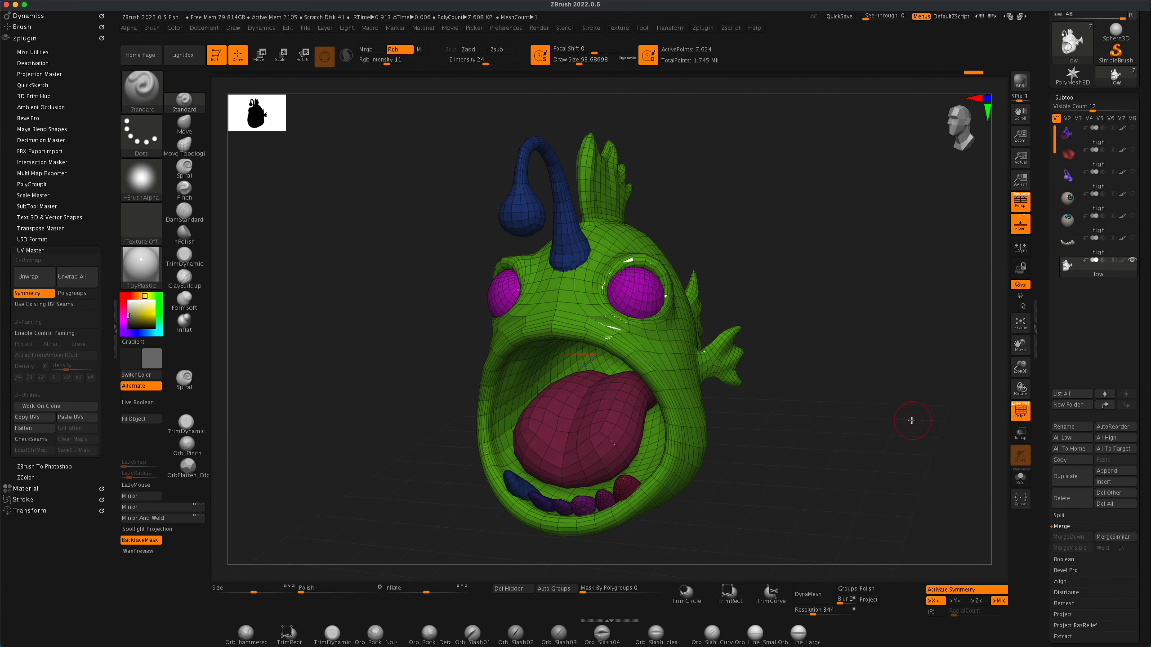
Step: Assign separate polygroups to the parts of the merged low mesh with Auto Groups
left_click(555, 591)
mouse_move(811, 498)
left_mouse_down()
mouse_move(840, 499)
mouse_move(766, 501)
mouse_move(834, 490)
mouse_move(822, 484)
left_mouse_up()
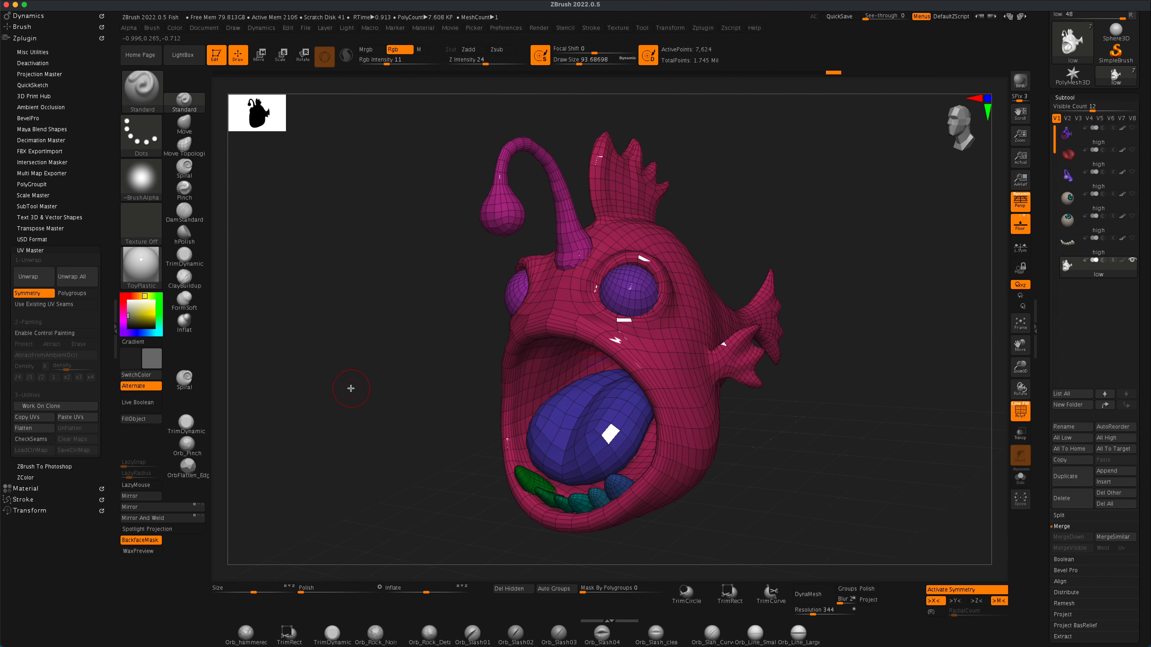
left_click_drag(351, 389, 281, 363)
Step: Unwrap the merged low mesh with Symmetry off and Polygroups on, check the flattened UV layout and unflatten it
left_click(44, 293)
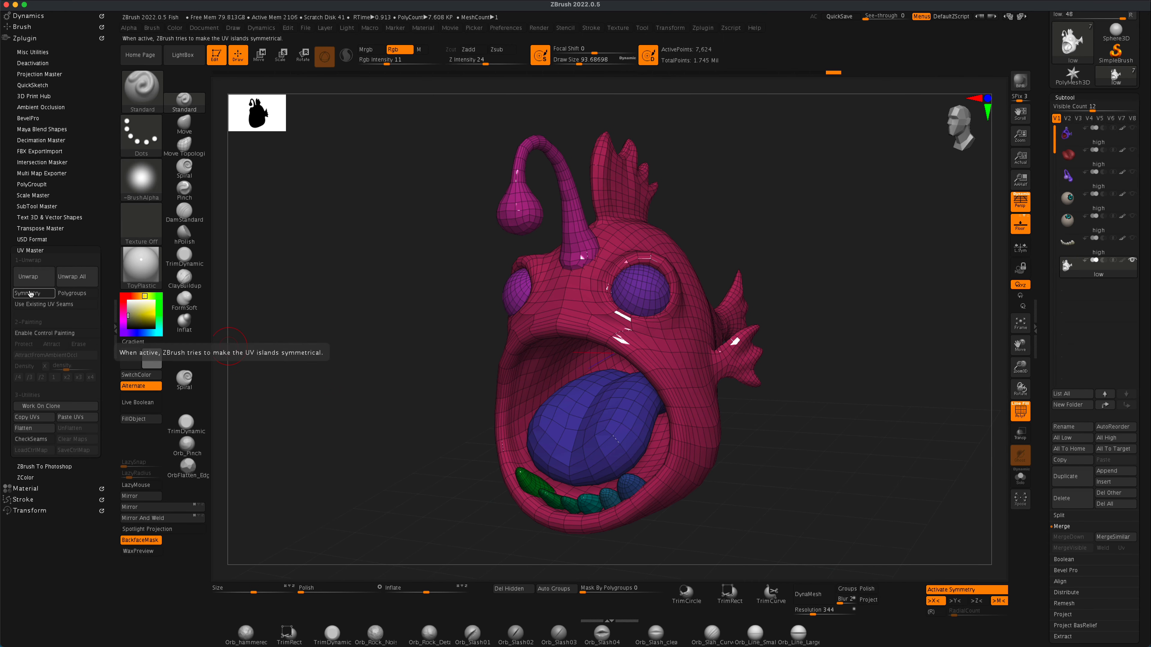
left_click(65, 293)
left_click(28, 276)
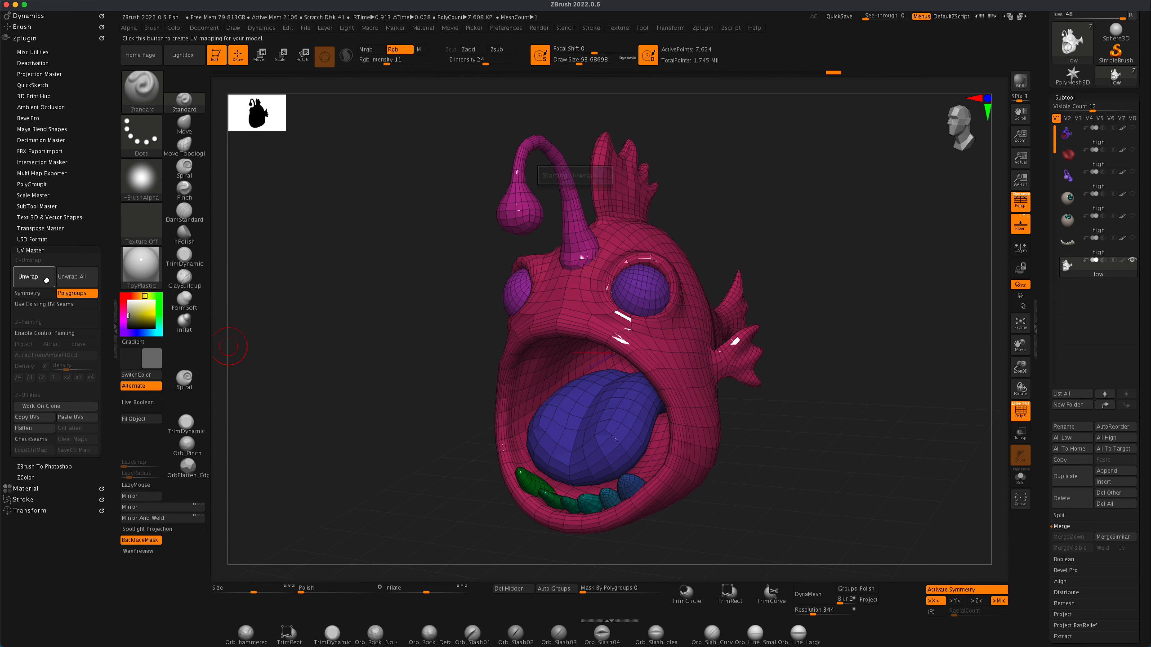
left_click(35, 430)
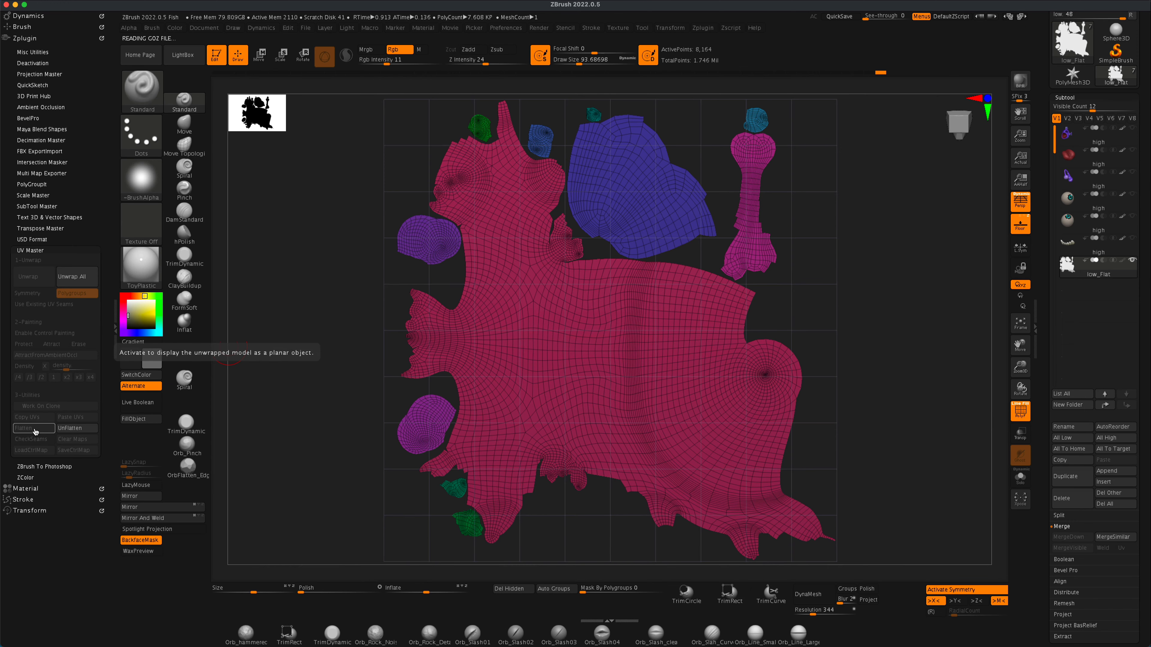
left_click(72, 428)
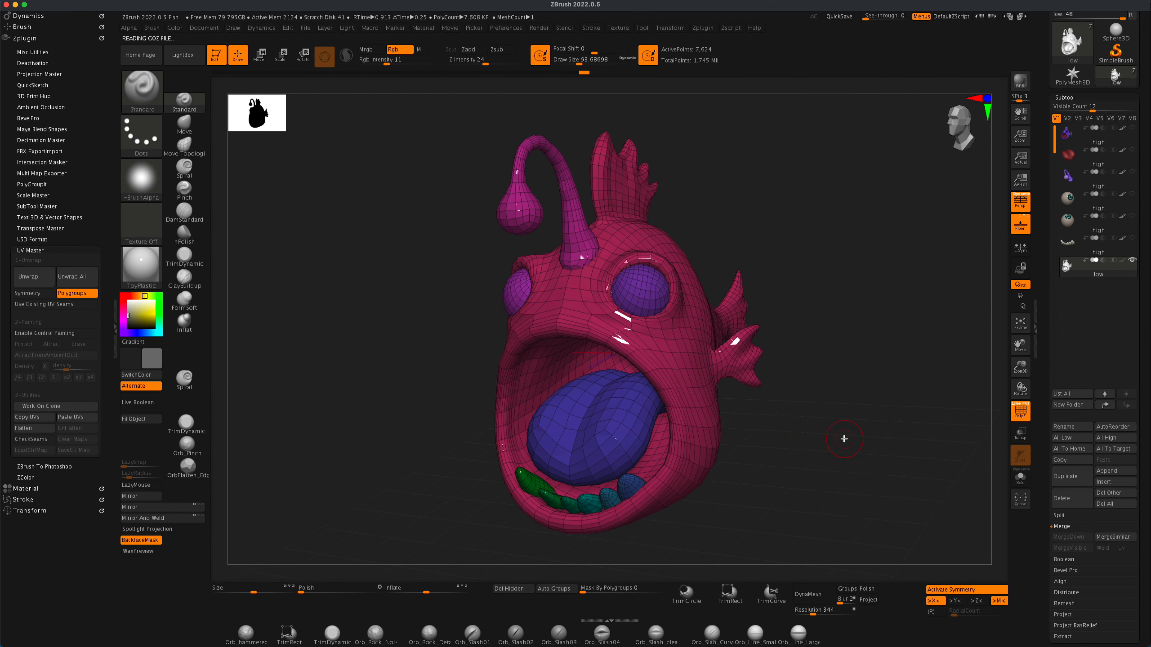
left_click_drag(841, 440, 845, 443)
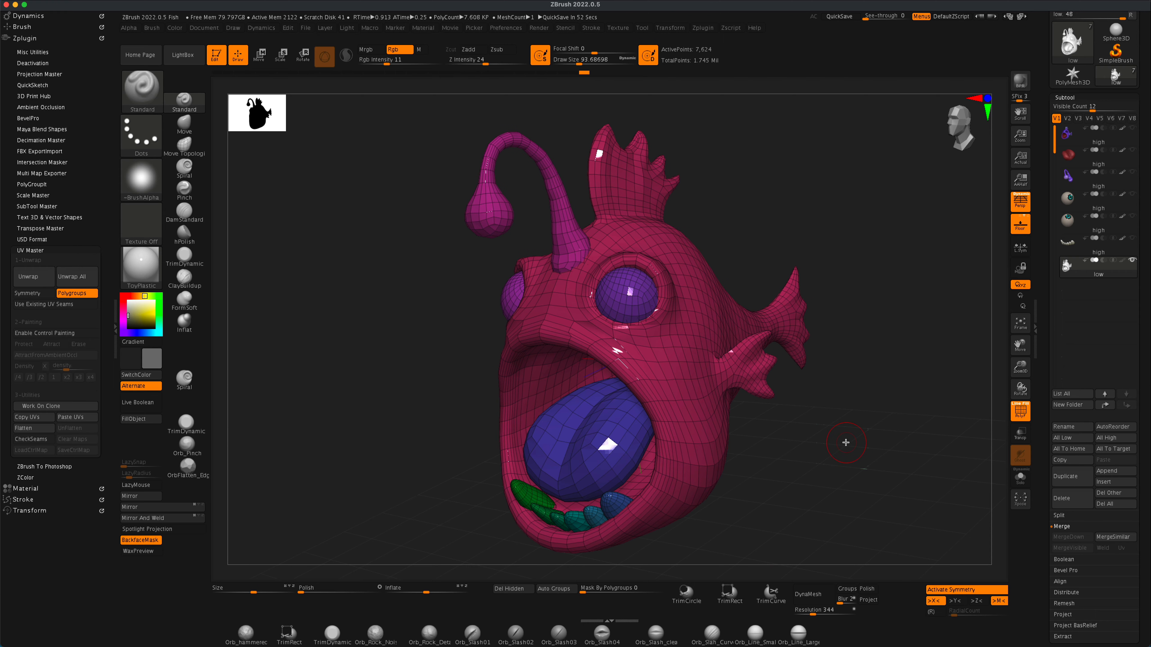
left_click_drag(845, 443, 843, 442)
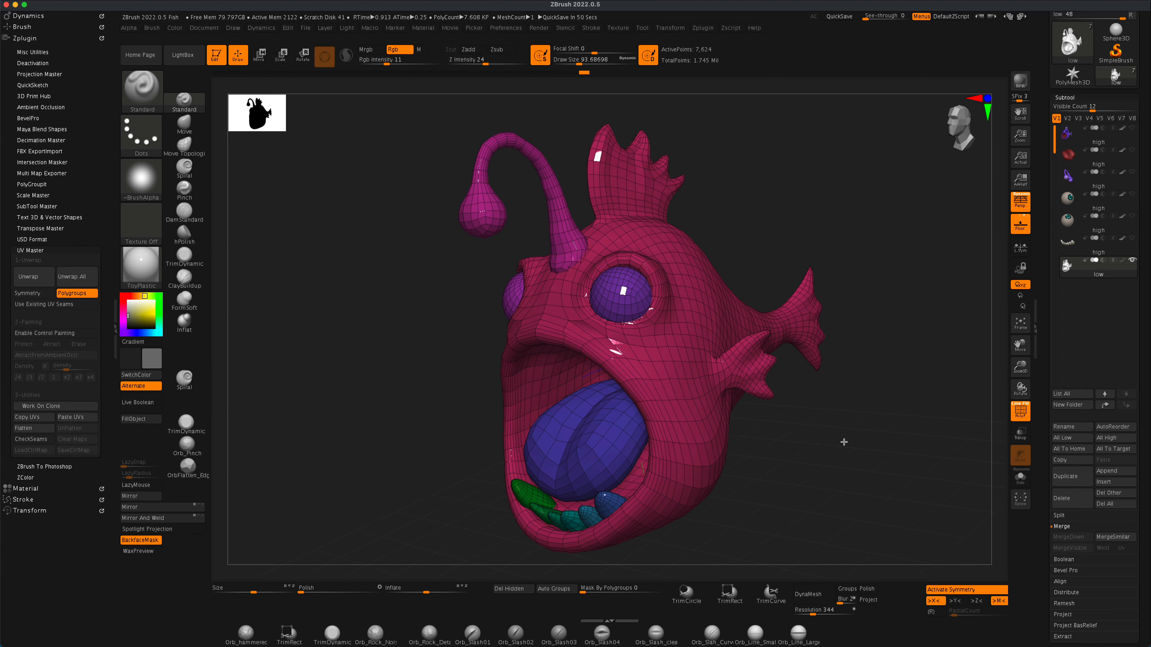
Step: Select the high fish body, hide the merged low mesh and turn off DynaMesh on the body
left_click(1076, 142)
left_click(1131, 261)
left_click_drag(928, 370, 906, 364, "alt")
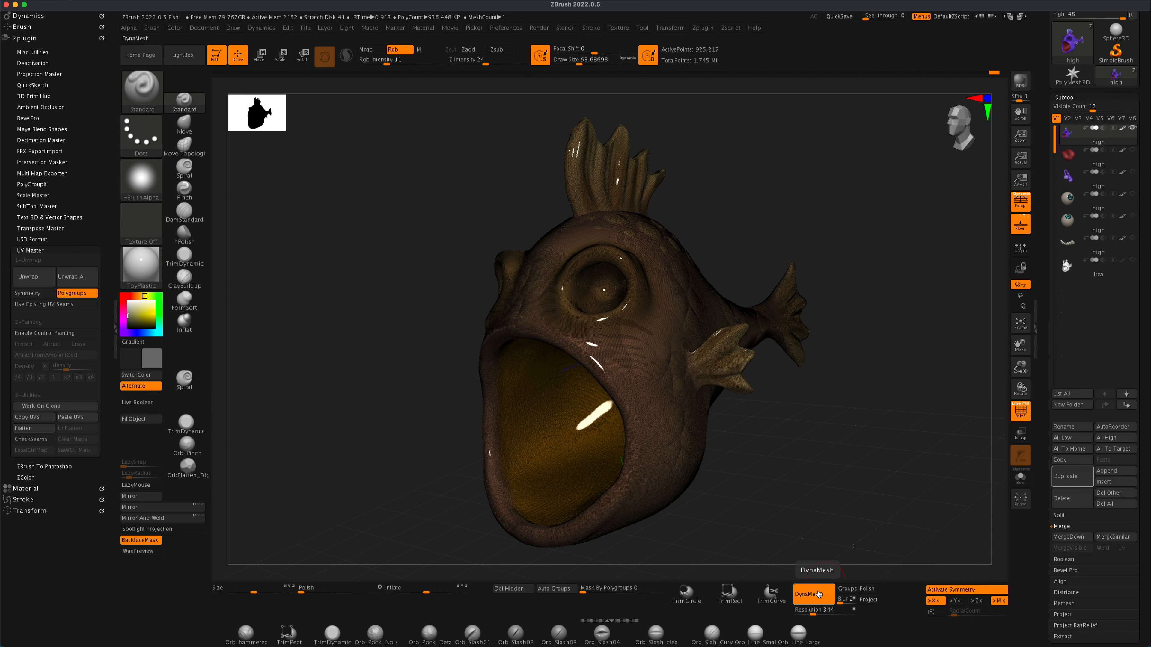
Step: Go through the high tongue, lure, eyes and teeth turning off any active DynaMesh, and hide the polygon wireframe
left_click(1068, 154)
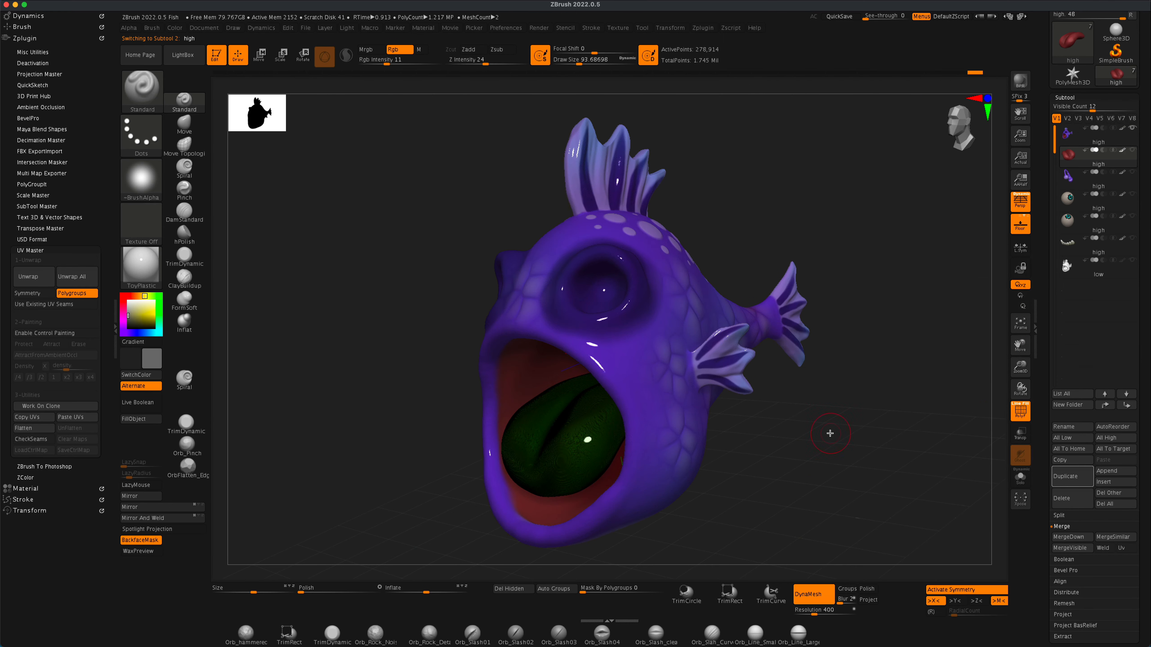
left_click(807, 595)
left_click(1018, 415)
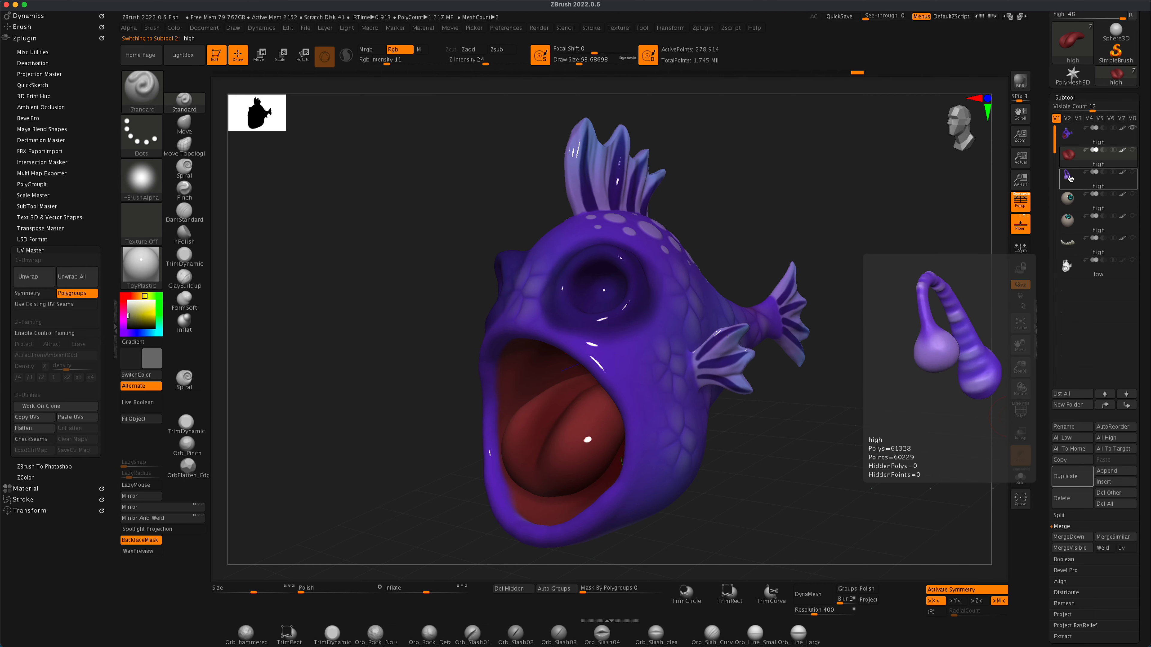
left_click(1087, 177)
left_click(1067, 196)
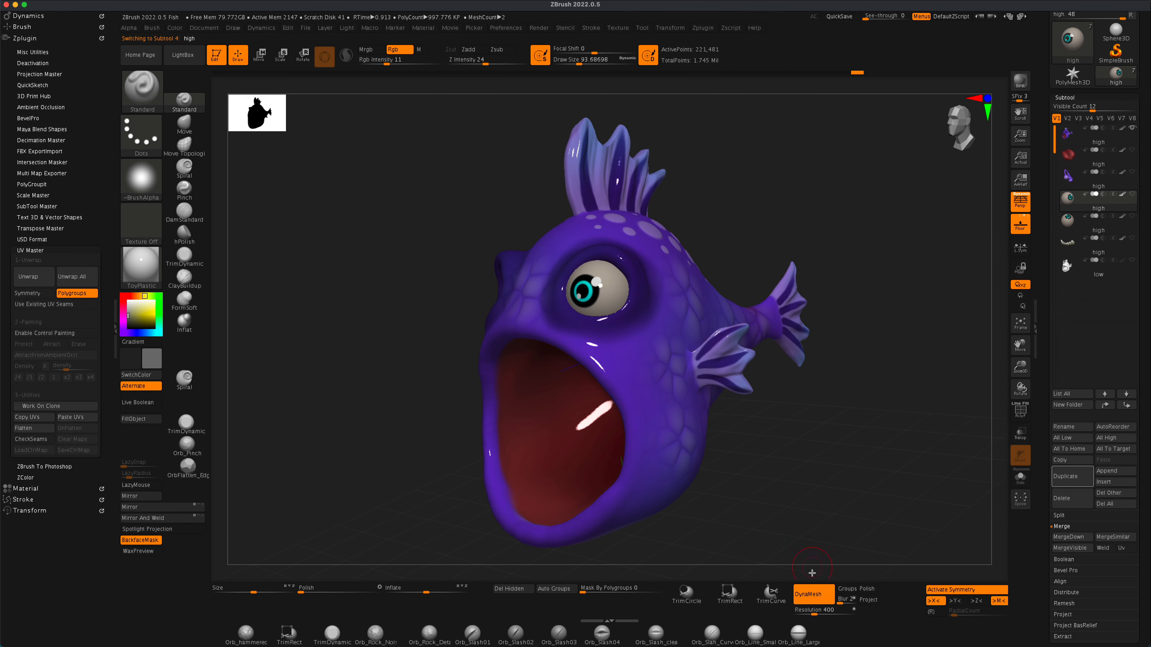
left_click(1068, 220)
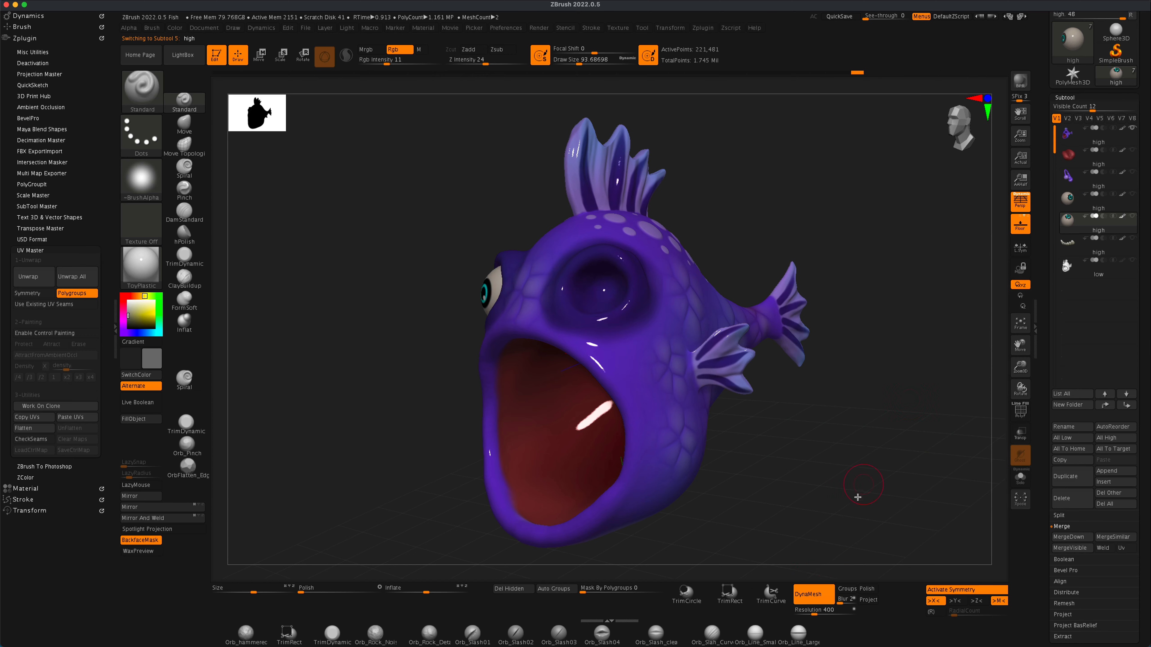
left_click(1074, 245)
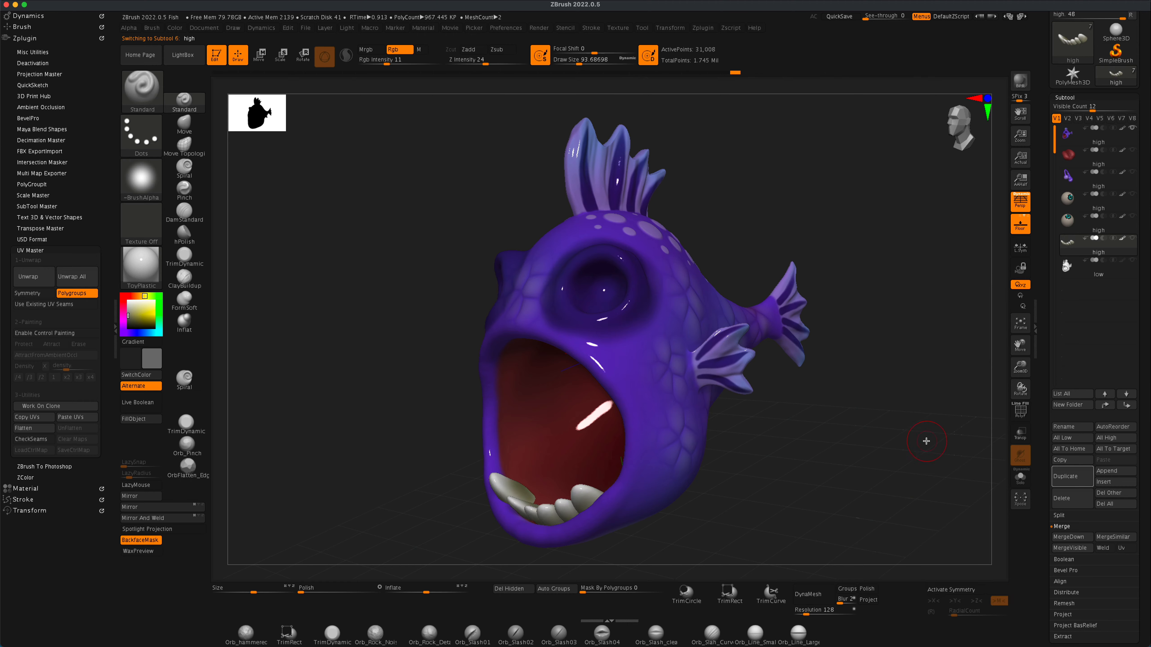
Step: Make the high tongue, lure and both eyes visible with the body and teeth, and frame the complete fish
mouse_move(1073, 140)
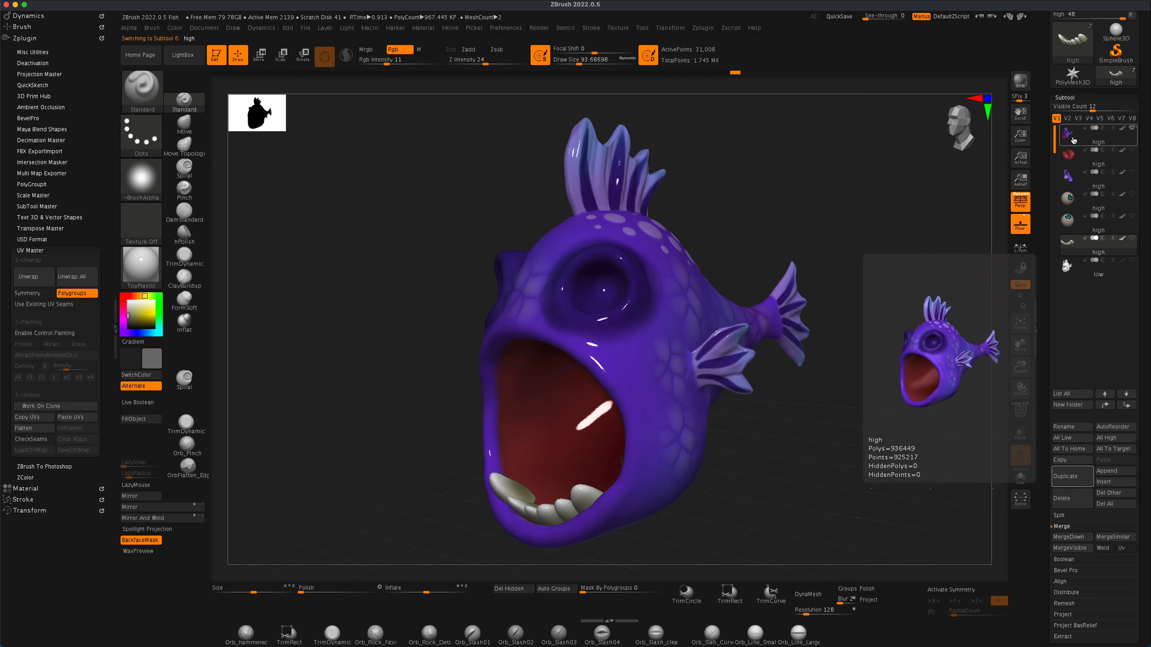
left_click(1132, 152)
left_click(1133, 173)
left_click(1133, 195)
left_click(1134, 218)
key("f")
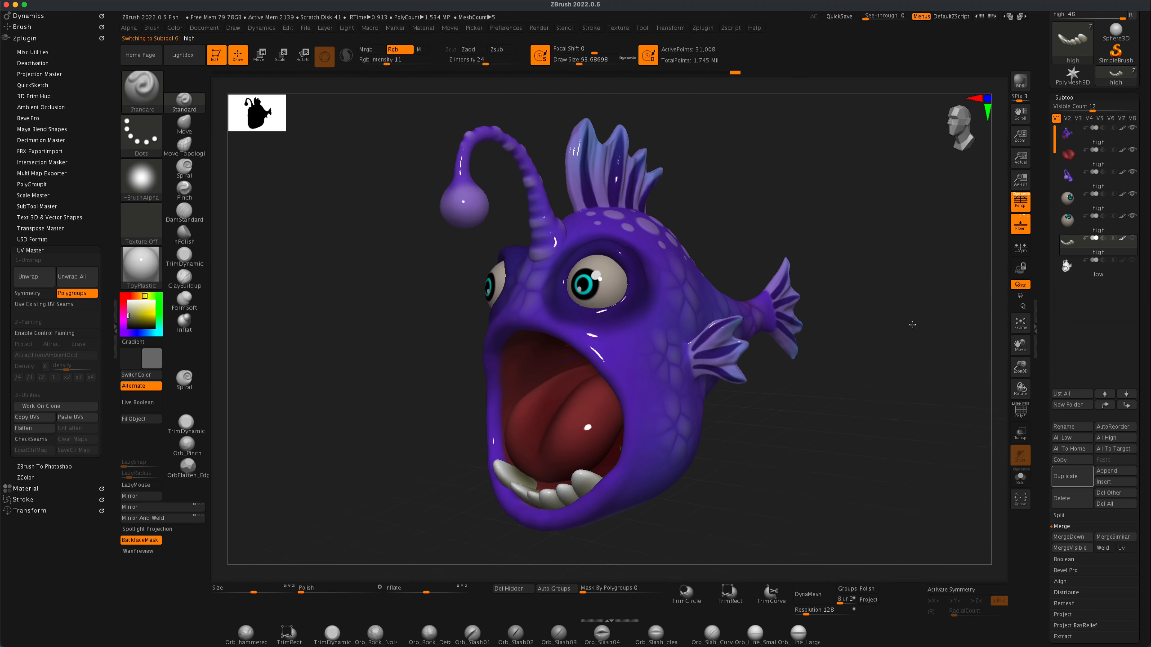
Step: Select the high fish body and merge the high tongue, lure, eyes and teeth down into it
left_click_drag(912, 324, 915, 302)
left_click(1087, 134)
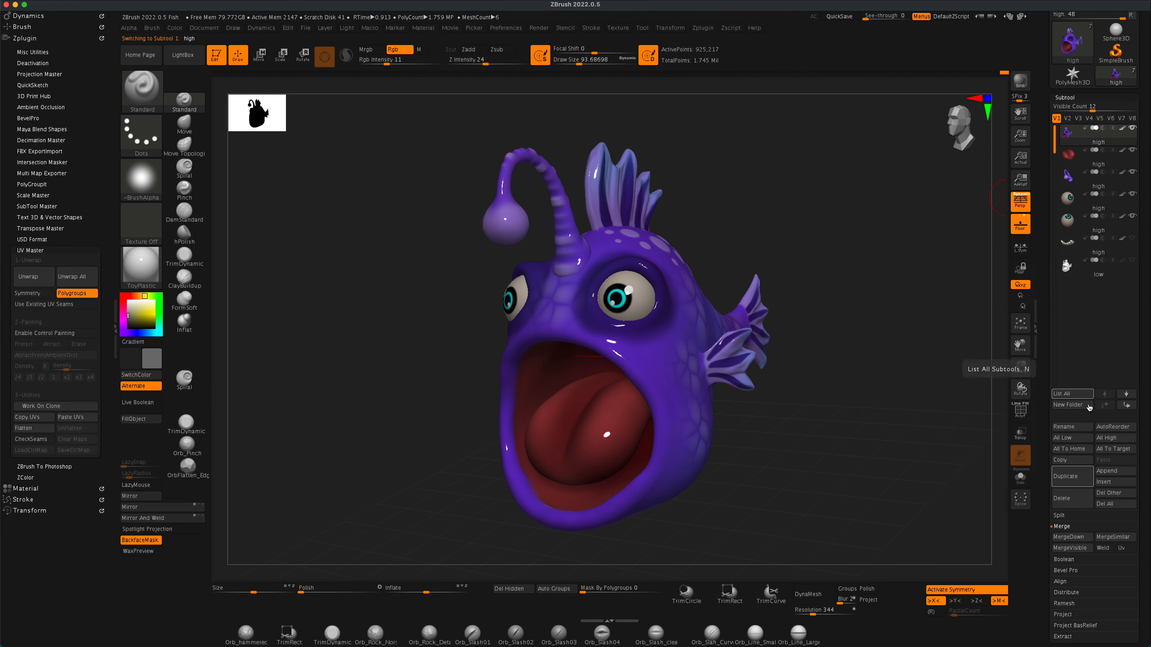
left_click(1072, 537)
left_click(1076, 539)
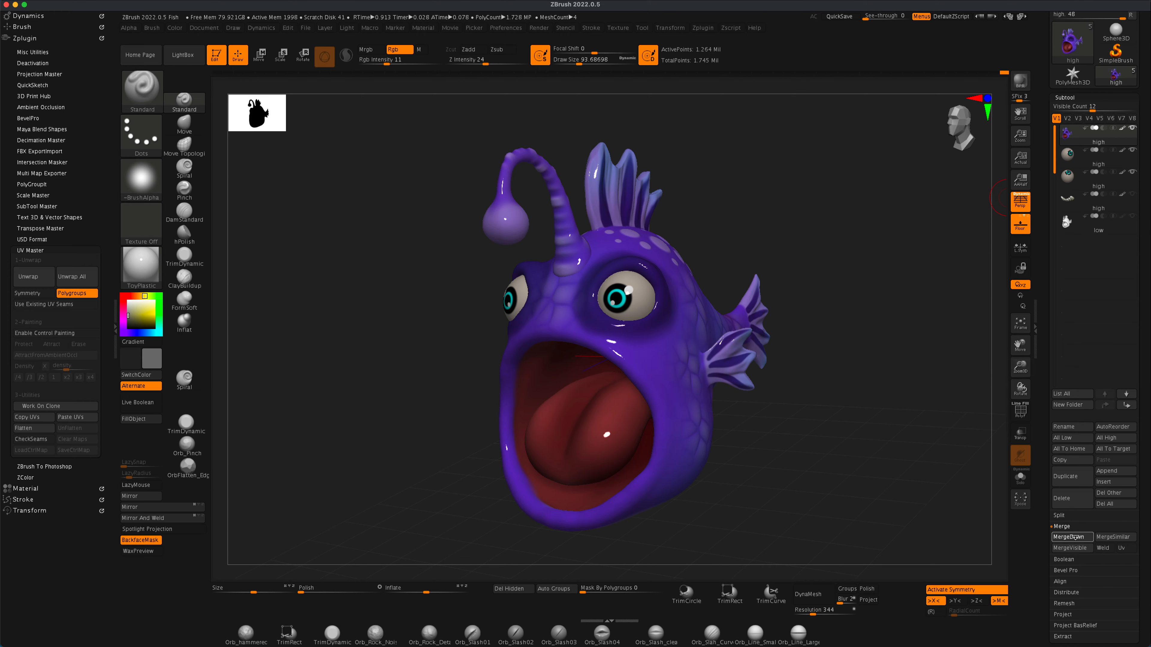
left_click(1076, 539)
left_click(1076, 539)
left_click(1076, 539)
Step: Show only the merged low mesh with its wireframe on and the polygroup fill colours off
left_click_drag(820, 467, 909, 347)
left_click(1133, 130)
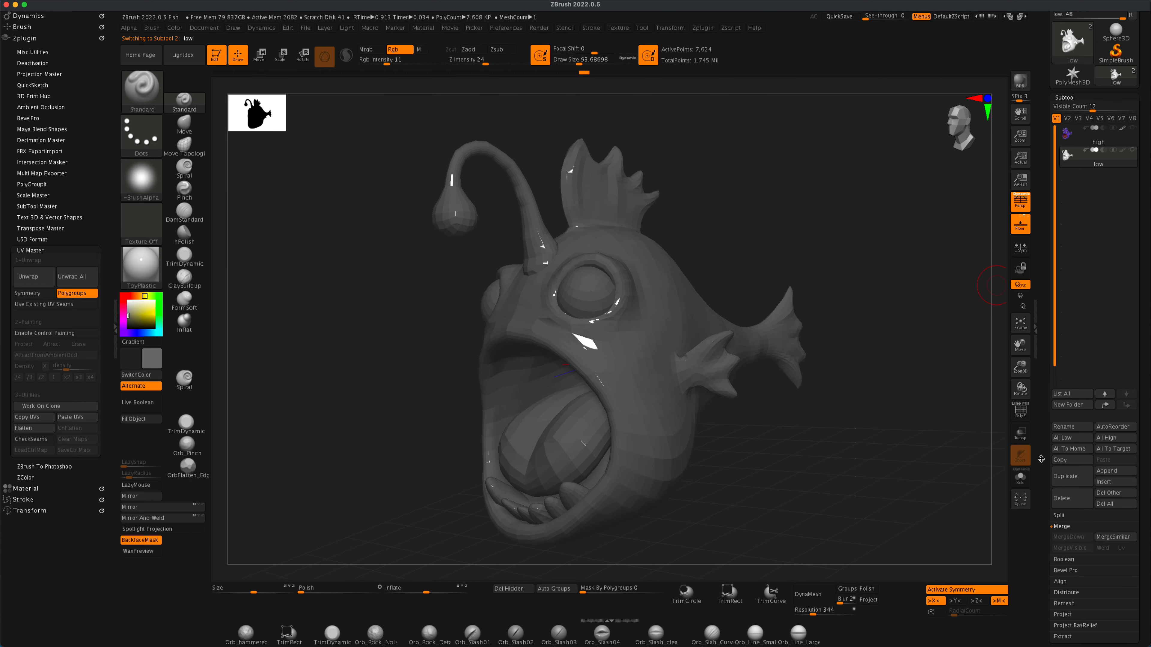
left_click(1020, 411)
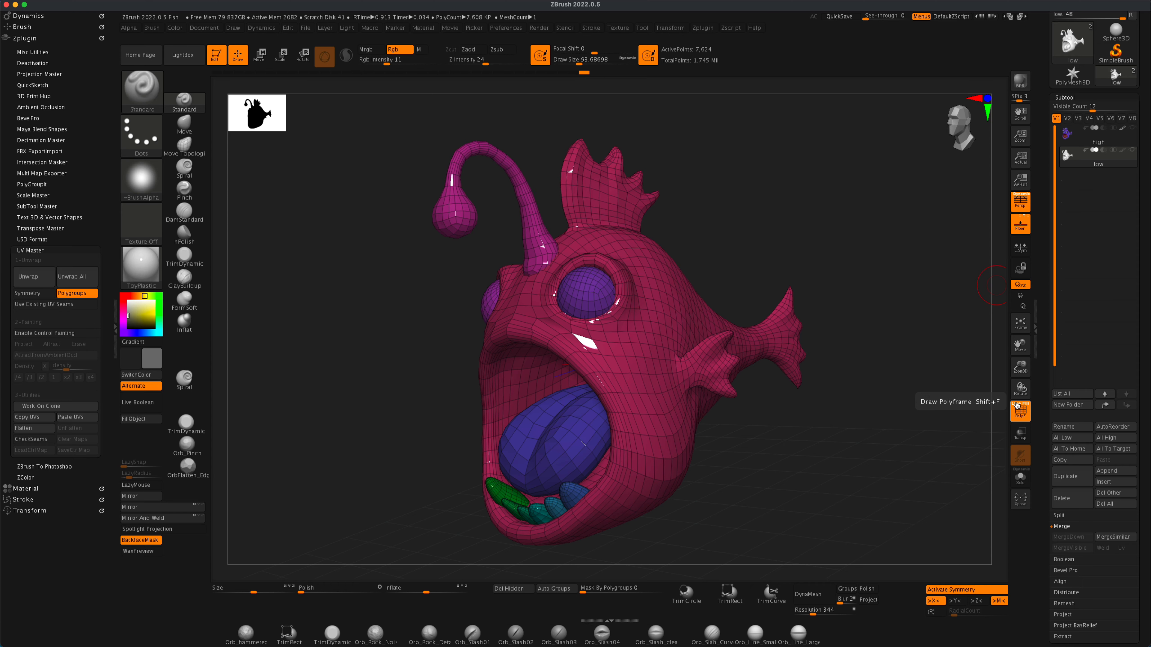
left_click(1025, 404)
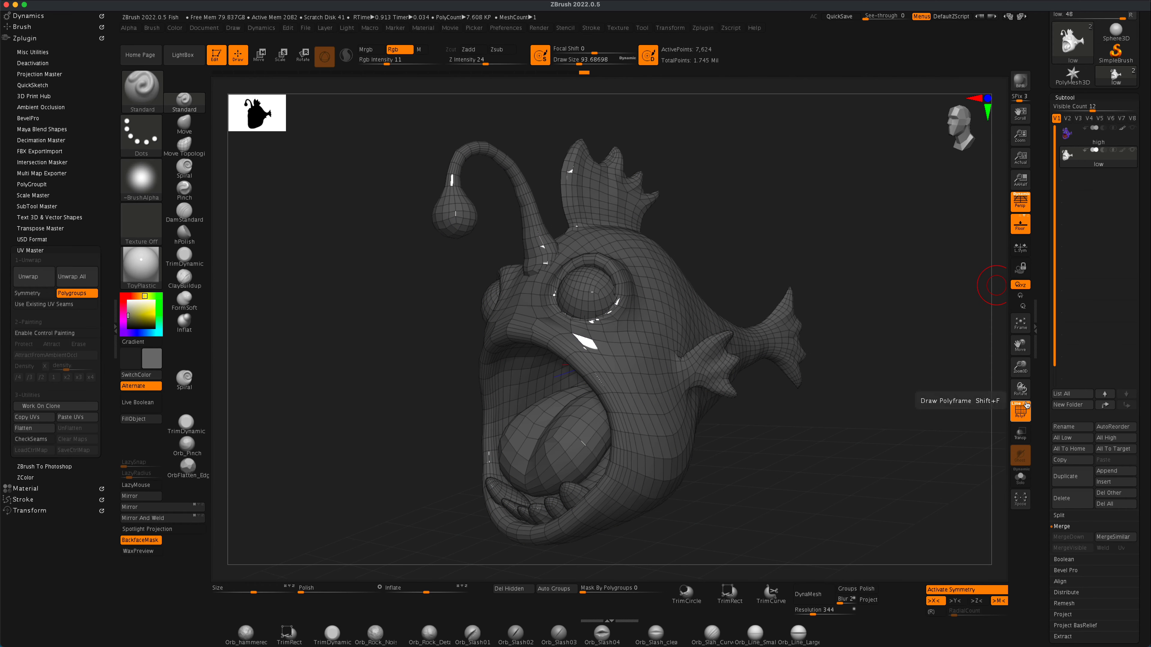
left_click(1125, 139)
left_click(1123, 158)
left_click_drag(943, 276, 986, 320)
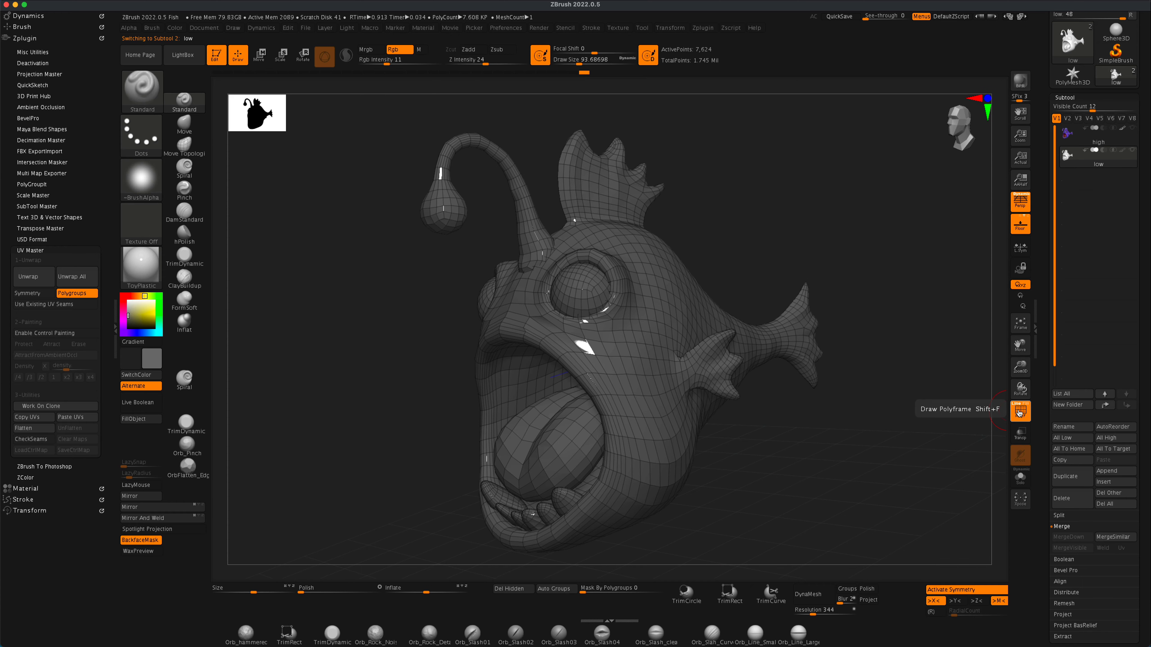
Step: Subdivide the low mesh up to subdivision level 5 and hide its wireframe
key("ctrl+d")
key("ctrl+d")
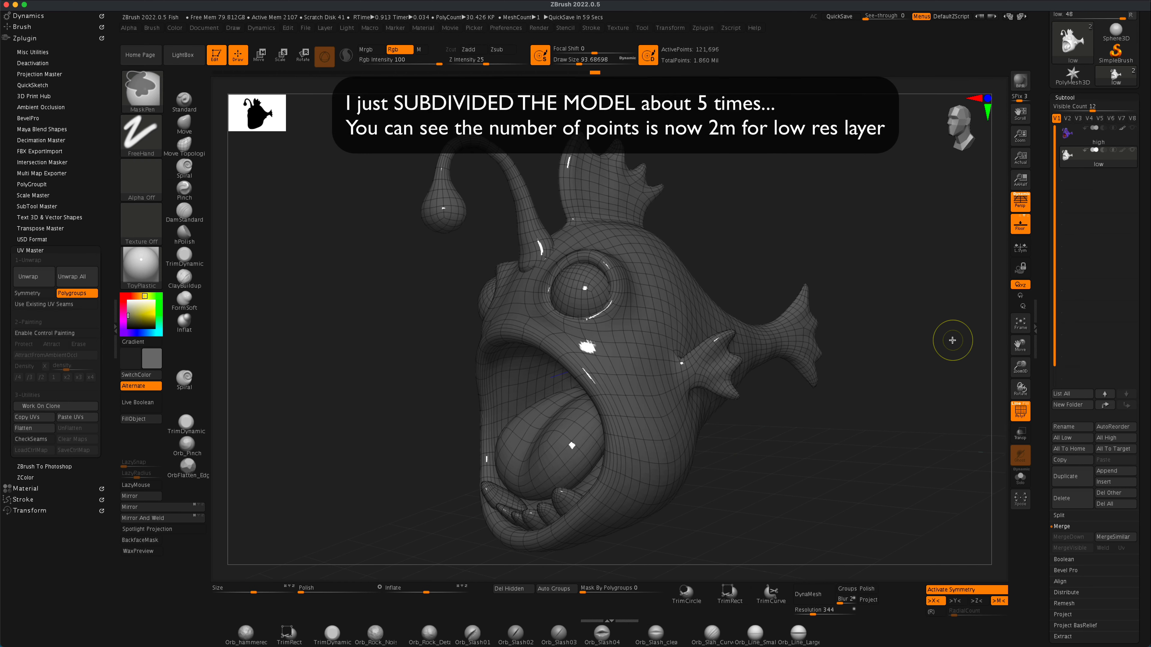
key("ctrl+d")
mouse_move(952, 340)
left_mouse_down()
mouse_move(947, 364)
mouse_move(907, 387)
mouse_move(917, 386)
left_mouse_up()
left_click(1020, 412)
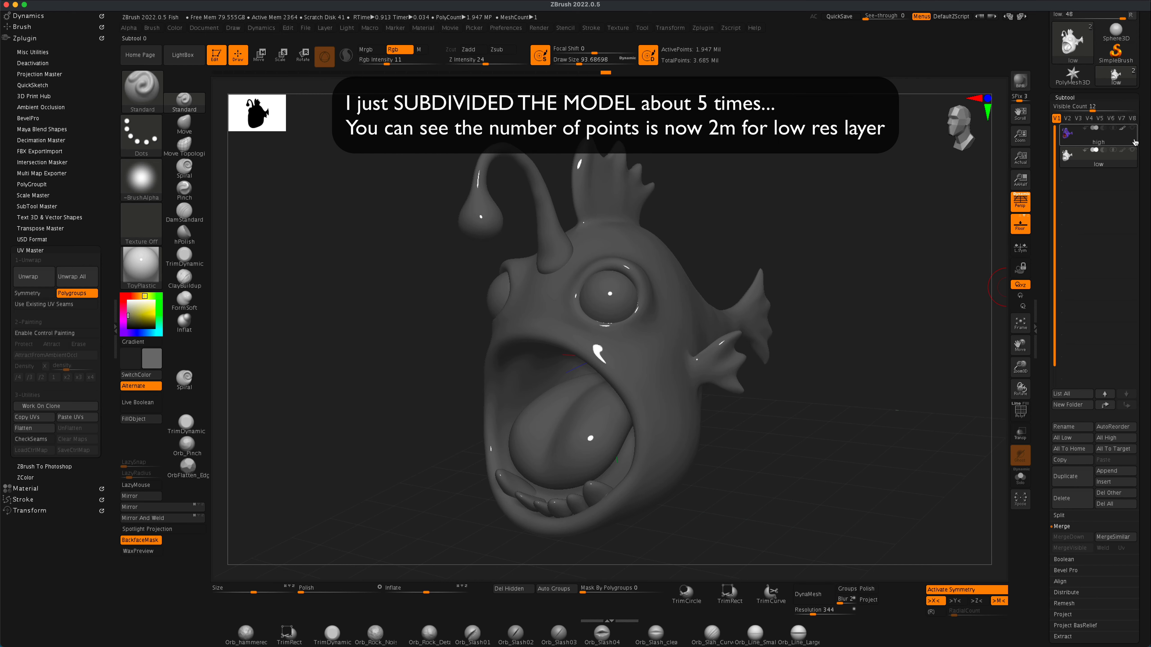
Step: Show the high and low meshes together with a subtool Visible Count of 3, and save the tool as Fish02
left_click(1131, 157)
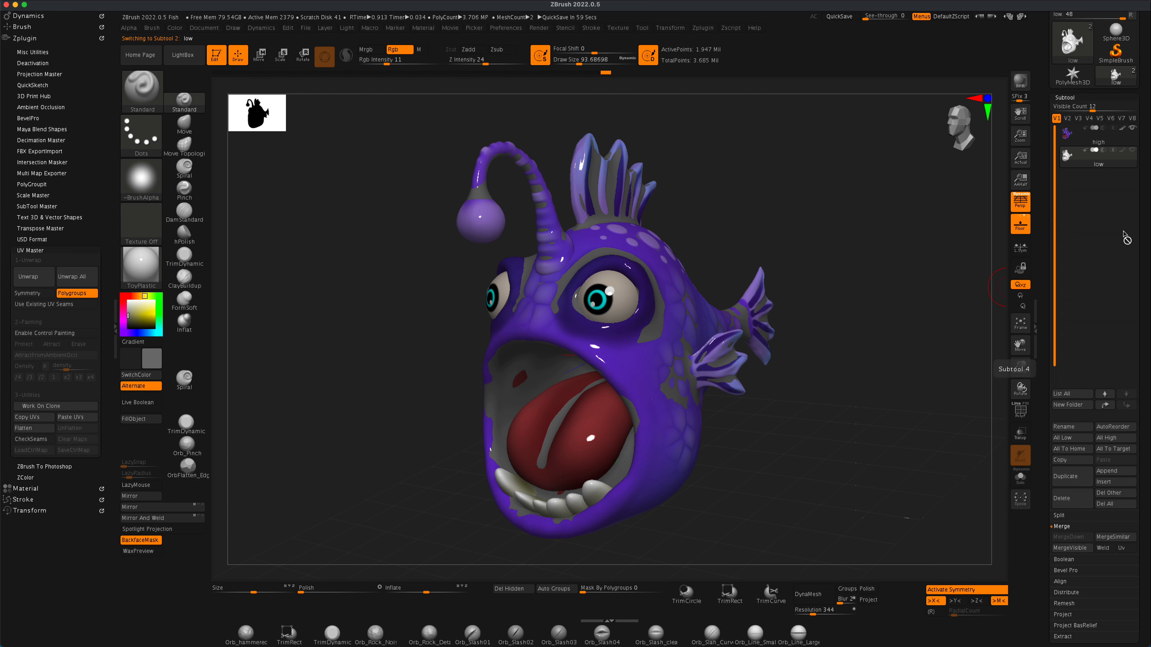
left_click(1119, 139)
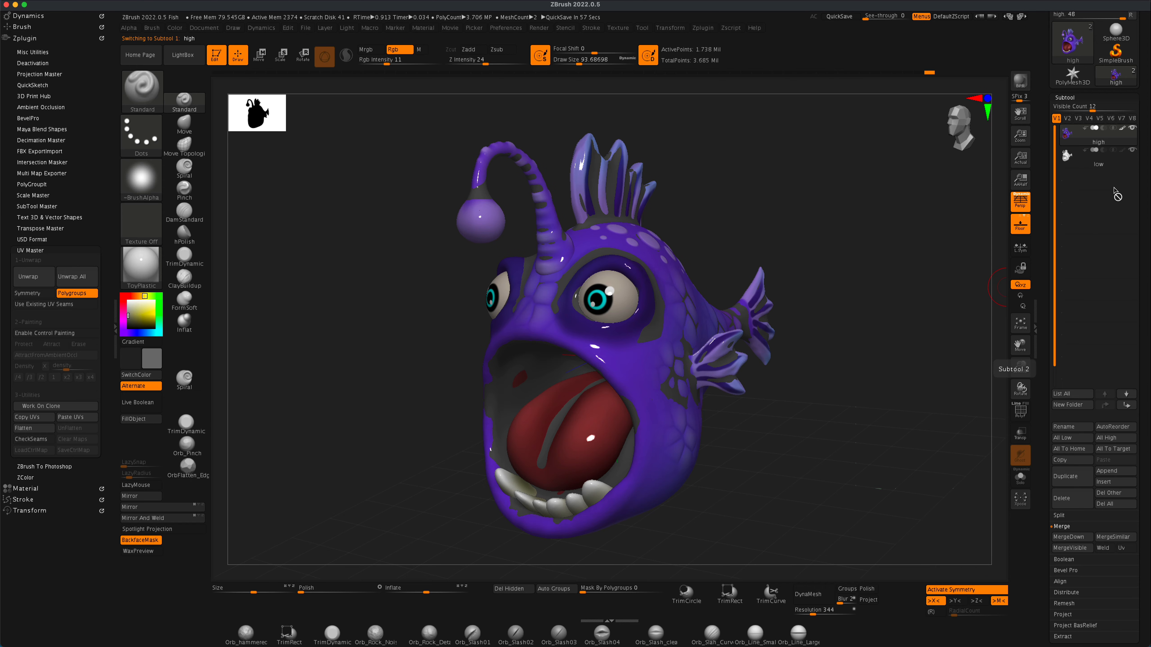
left_click_drag(1093, 110, 1062, 110)
left_click_drag(1145, 150, 1145, 247)
left_click(1113, 31)
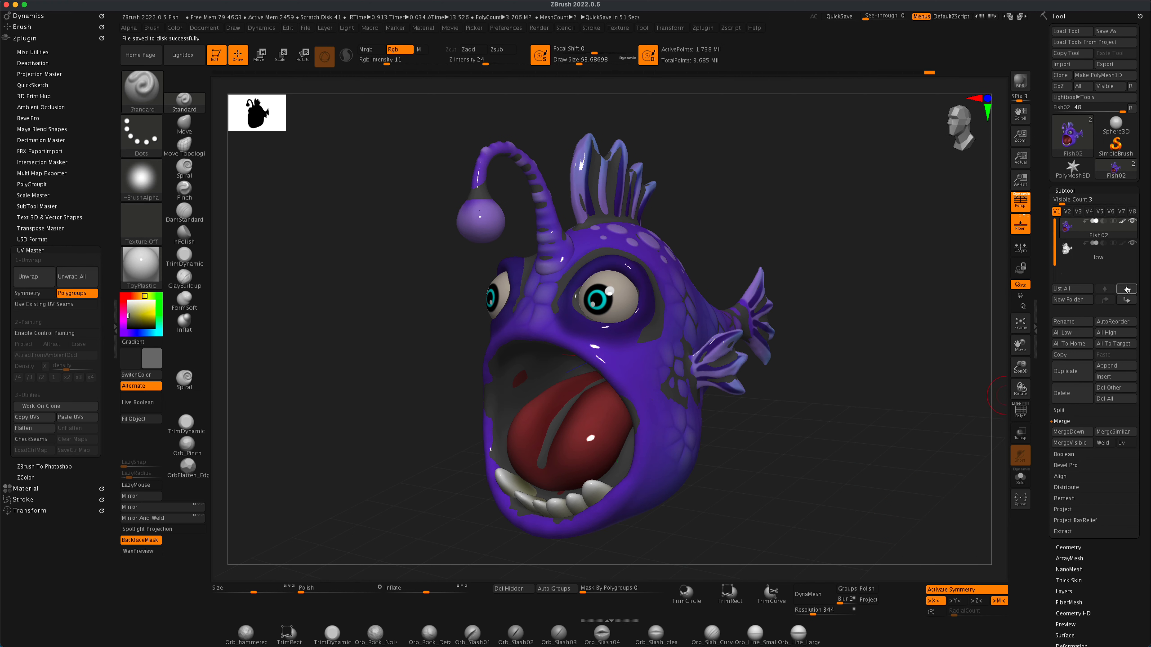
Step: Project the high mesh's geometry and colour onto the low subtool using ProjectAll with Dist 0.57764 and Mean 57
left_click(1127, 258)
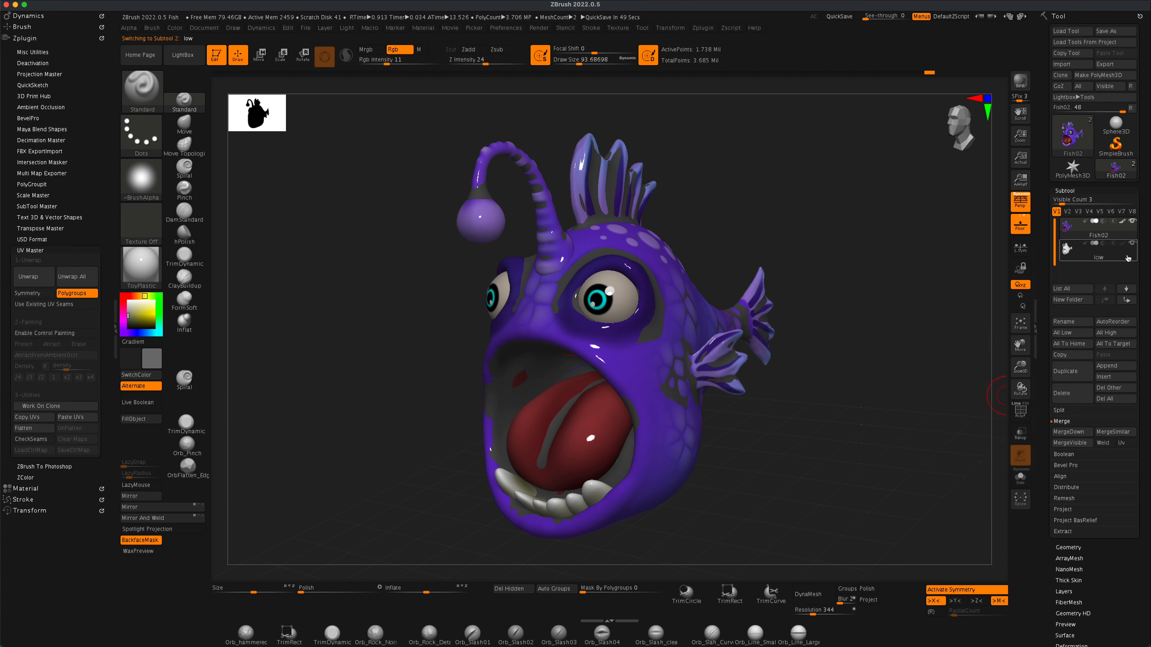
left_click(1086, 509)
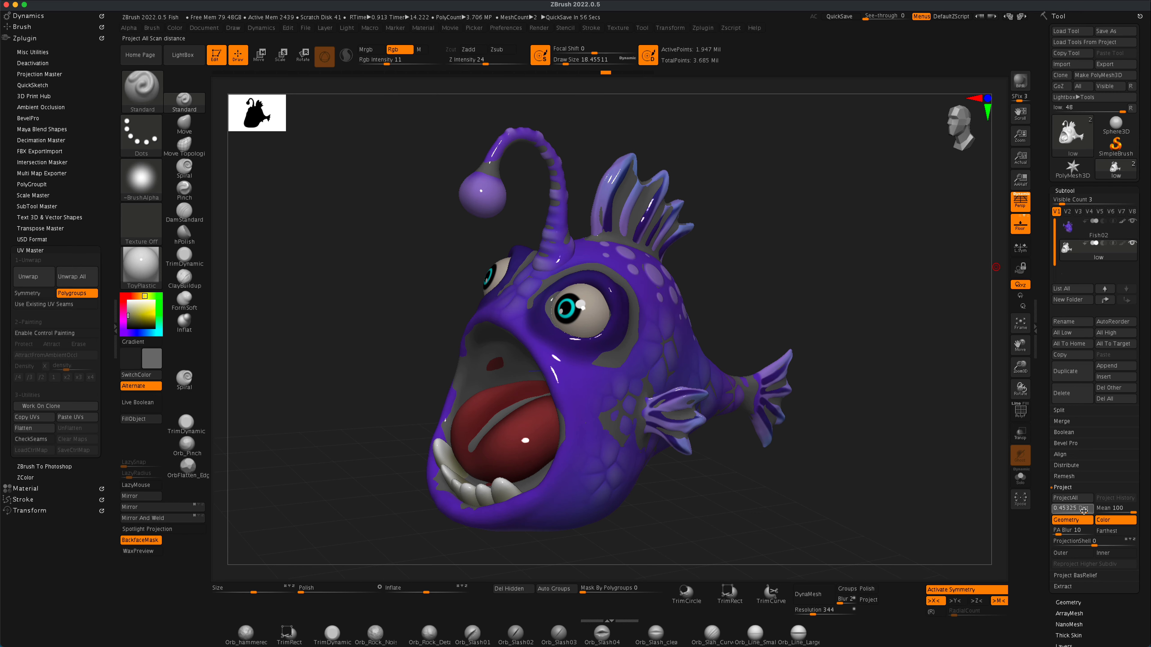
left_click(1124, 512)
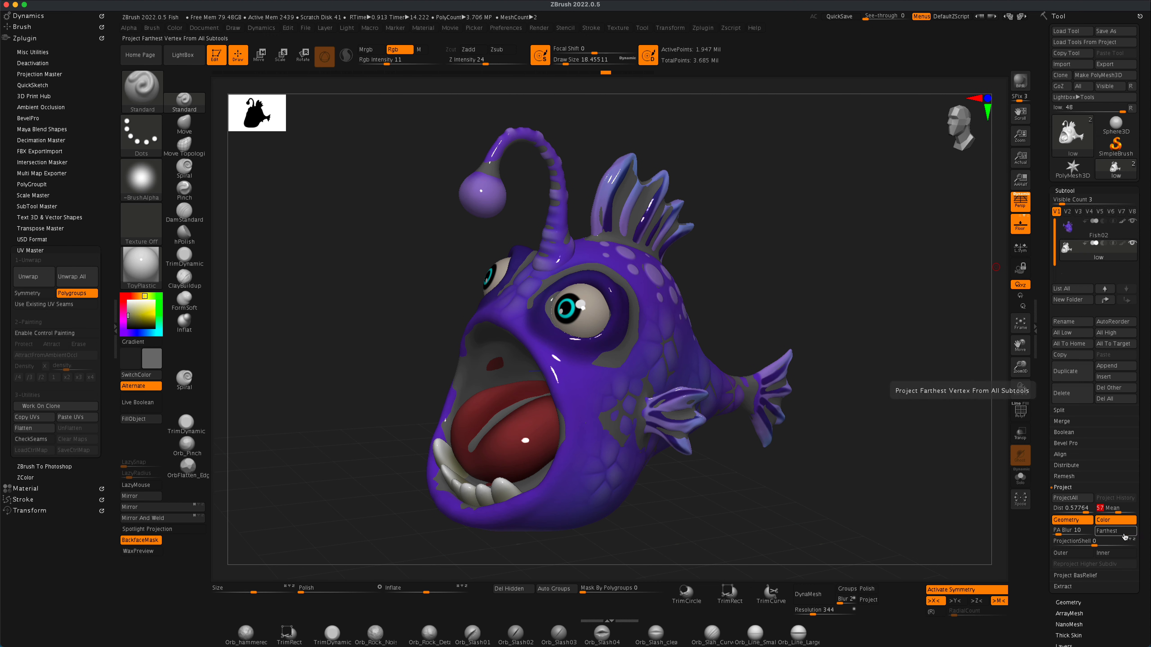
left_click(1072, 498)
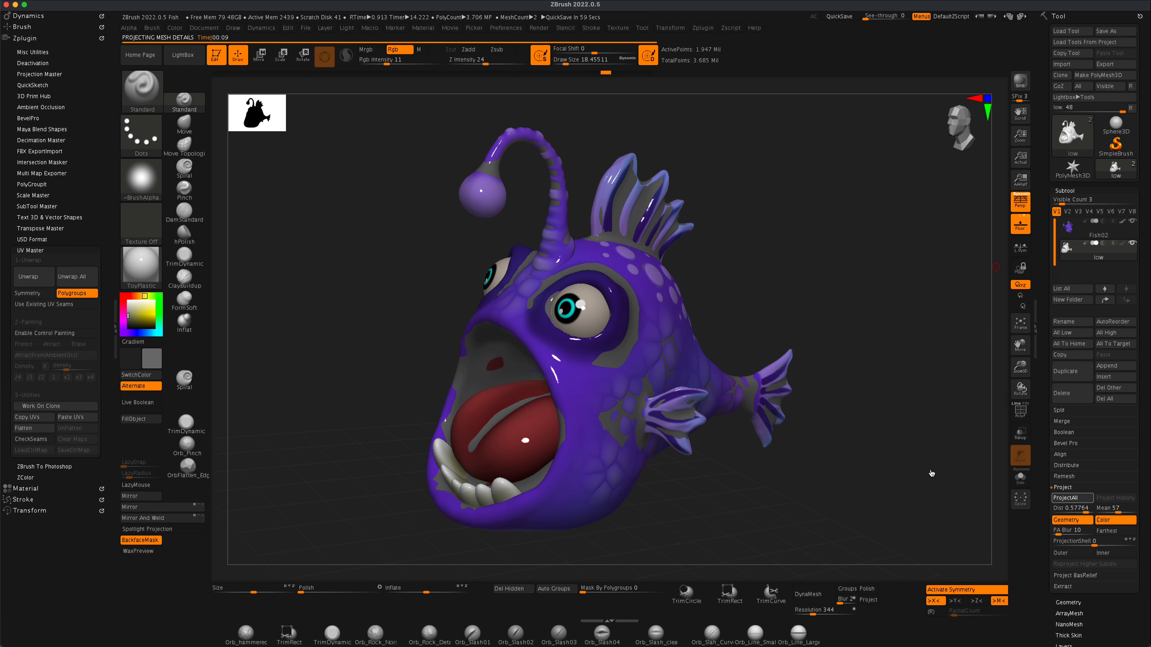
Step: Inspect the projected low mesh from the side and smooth the creases at the rear base of the dorsal fin
left_click_drag(928, 470, 883, 458)
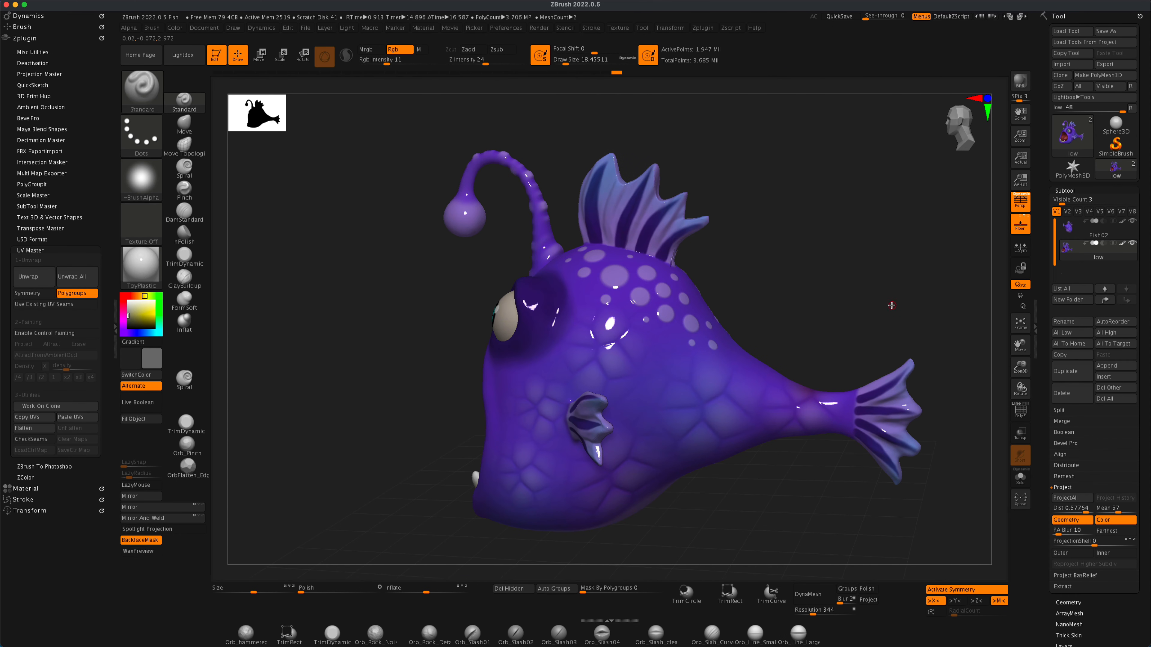
left_click_drag(891, 306, 850, 403, "alt")
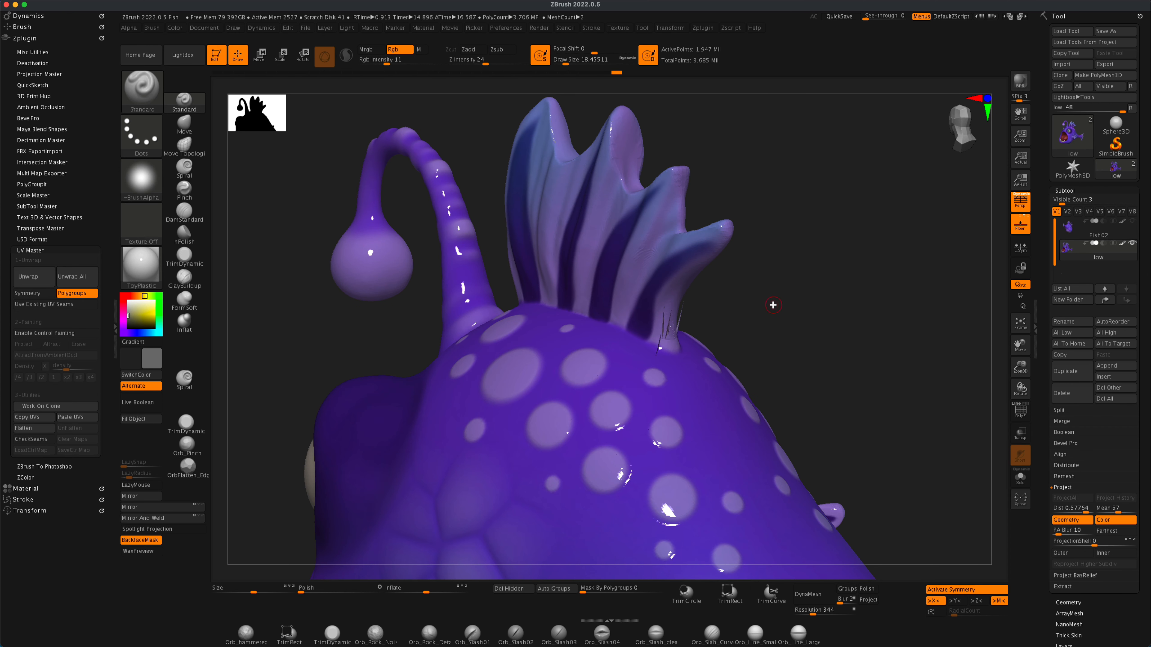
key("shift")
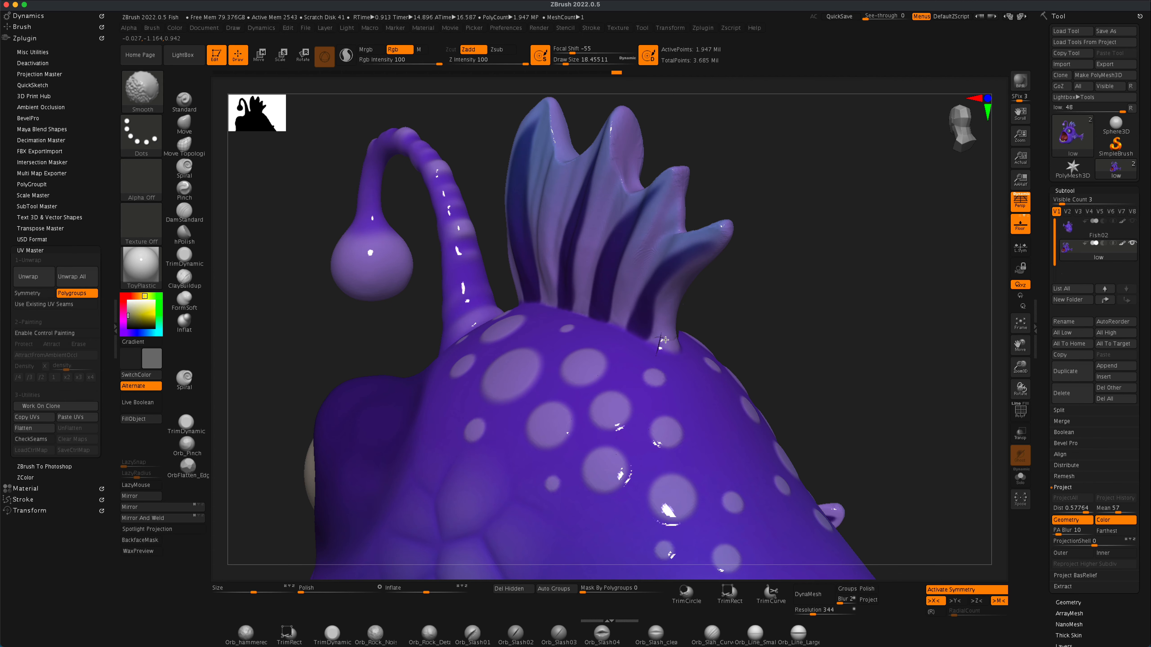
left_click_drag(665, 340, 662, 347, "shift")
mouse_move(758, 326)
left_mouse_down()
mouse_move(838, 331)
mouse_move(734, 333)
left_mouse_up()
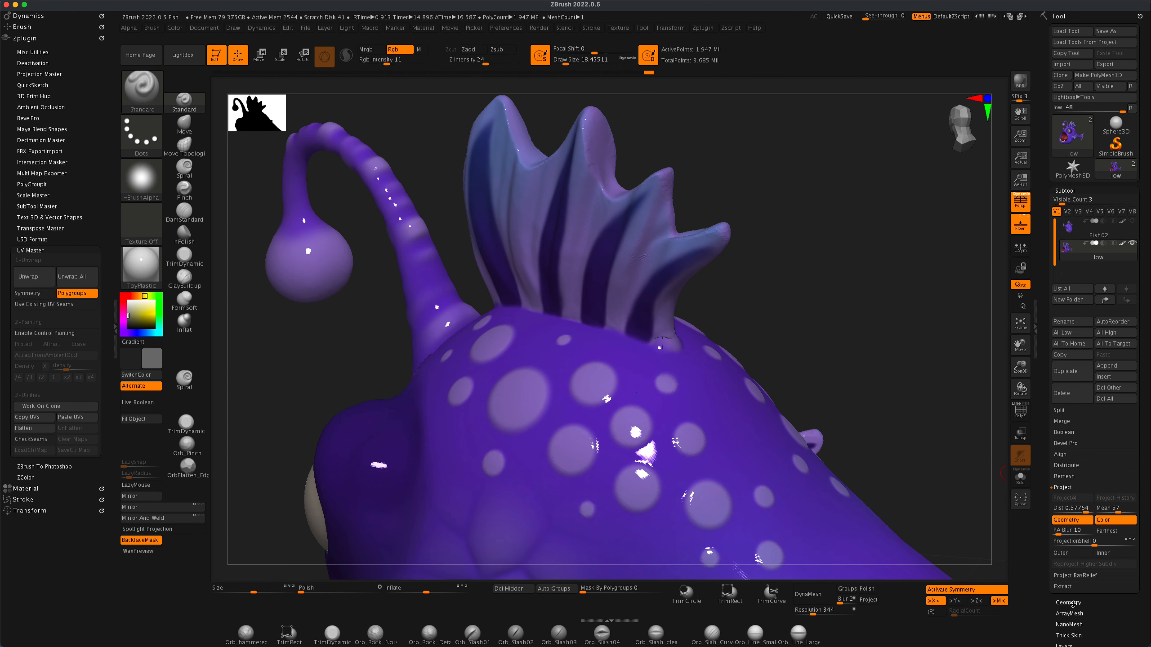
Step: Drop the low mesh to subdivision level 2 and smooth the dorsal fin's rear base with a brush size of about 65
left_click(1068, 603)
key("shift+d")
key("shift+d")
key("shift+d")
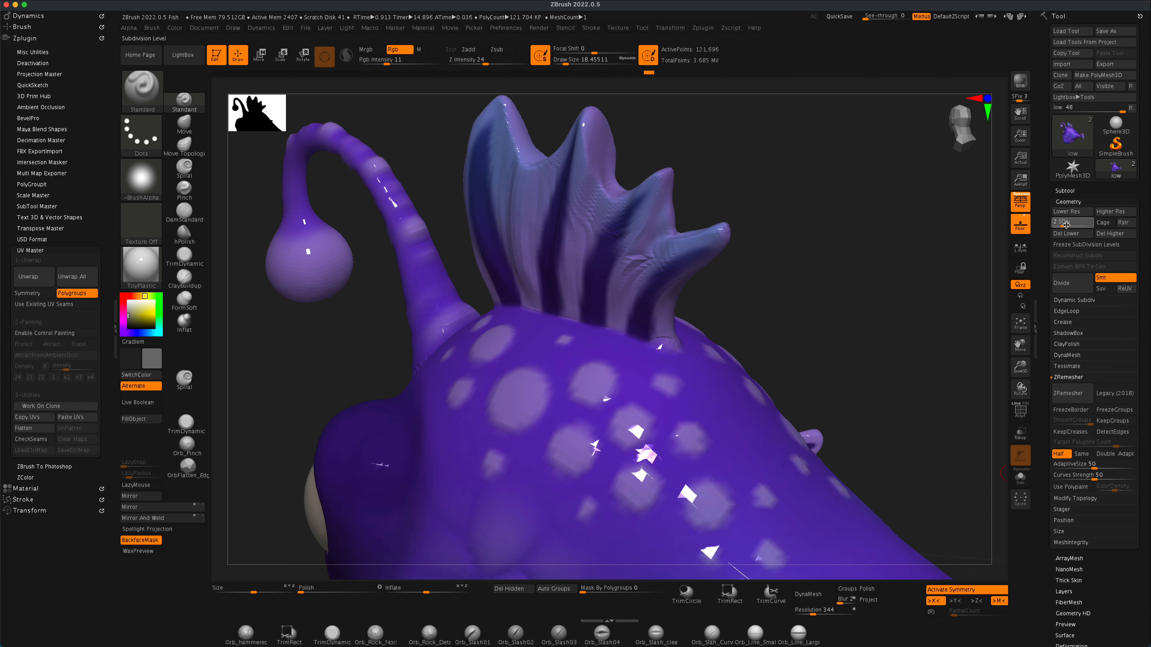
key("s")
left_click_drag(779, 301, 789, 301)
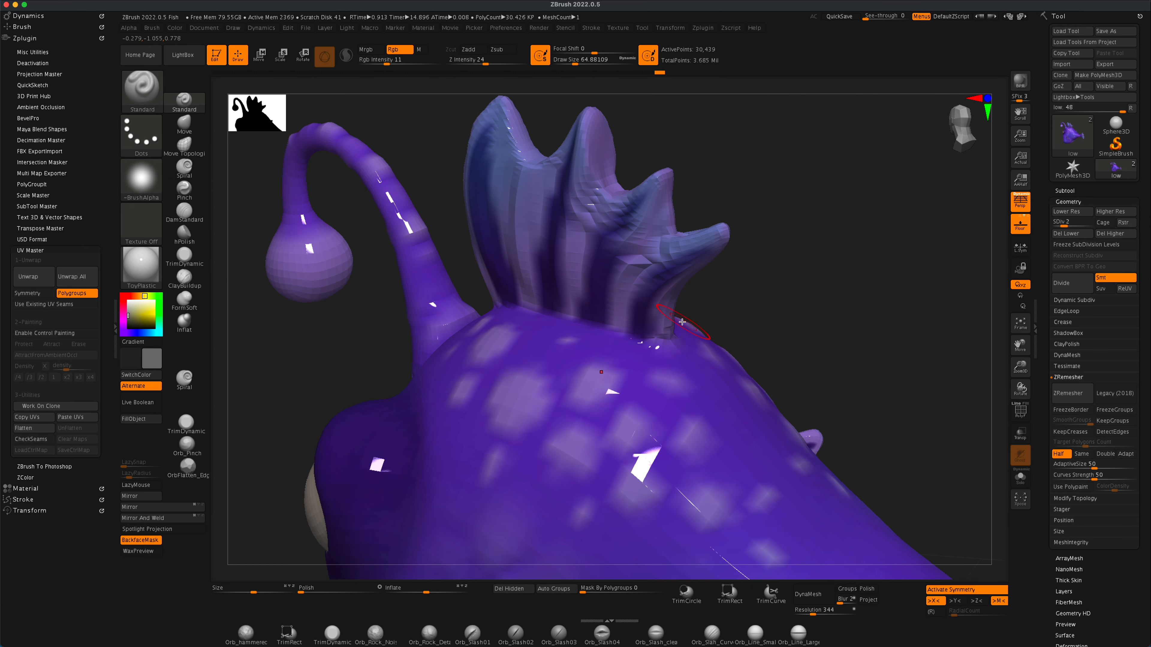
left_click_drag(684, 330, 673, 333, "shift")
mouse_move(760, 307)
left_mouse_down()
mouse_move(675, 332)
mouse_move(997, 379)
left_mouse_up()
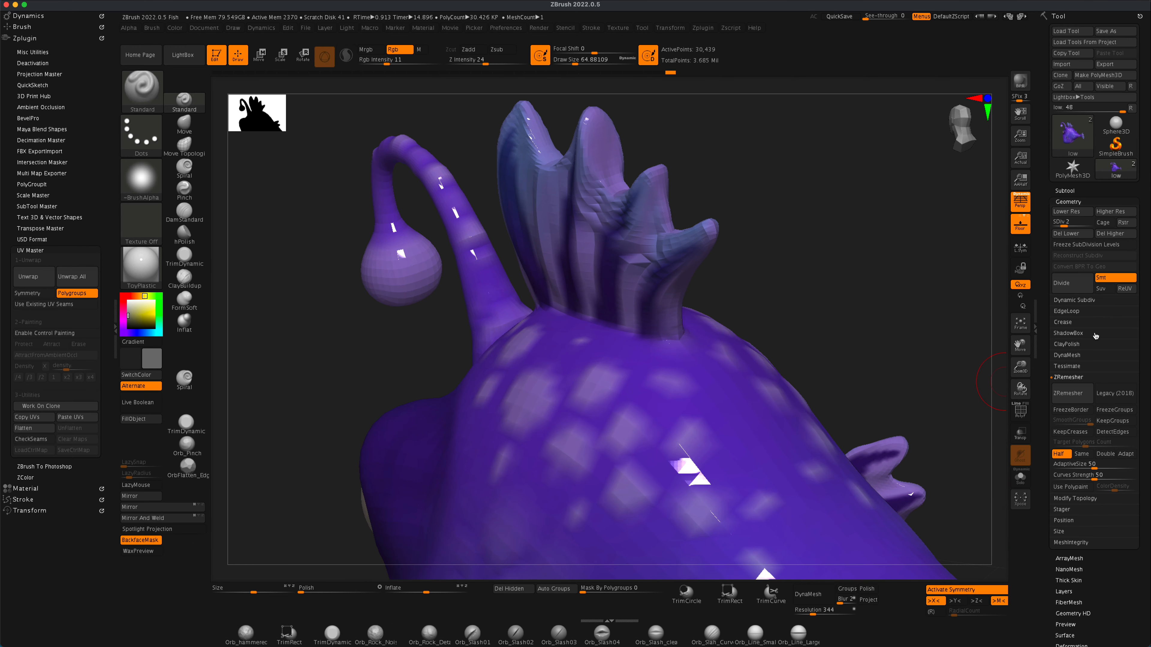
Step: Raise the low mesh to subdivision levels 4 and 5, smoothing the dorsal fin's rear base at each level
left_click_drag(1068, 226, 1079, 225)
left_click_drag(672, 330, 680, 334, "shift")
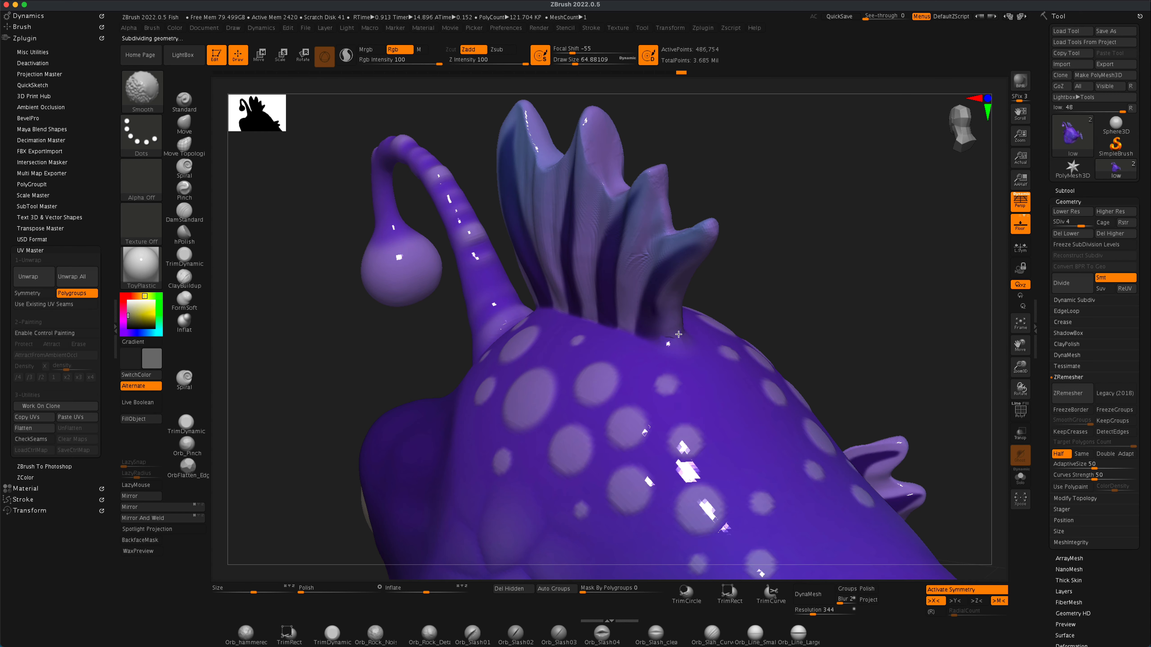
mouse_move(738, 310)
left_mouse_down()
mouse_move(809, 311)
mouse_move(861, 294)
left_mouse_up()
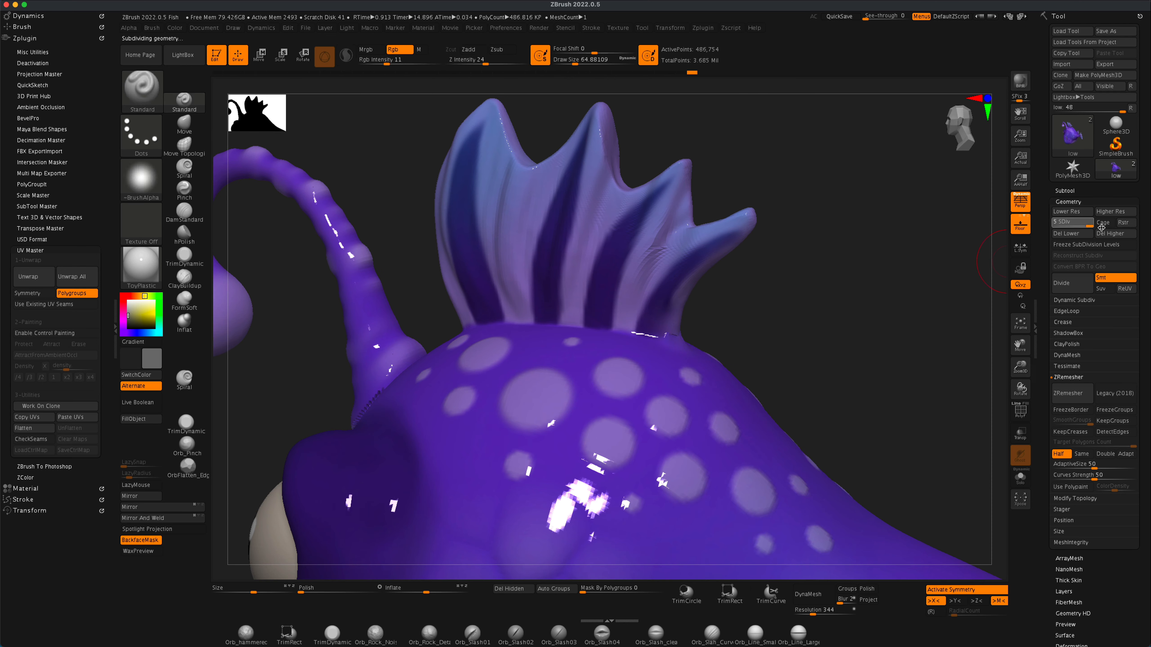
left_click_drag(1101, 227, 1103, 227)
mouse_move(874, 324)
left_mouse_down()
mouse_move(827, 347)
mouse_move(843, 341)
left_mouse_up()
left_click_drag(672, 334, 677, 335, "shift")
Step: Smooth the seam where the lure stalk meets the forehead, working around both sides of its base
mouse_move(831, 313)
left_mouse_down()
mouse_move(852, 309)
mouse_move(765, 313)
mouse_move(851, 322)
mouse_move(858, 268)
mouse_move(850, 313)
mouse_move(884, 377)
mouse_move(906, 367)
left_mouse_up()
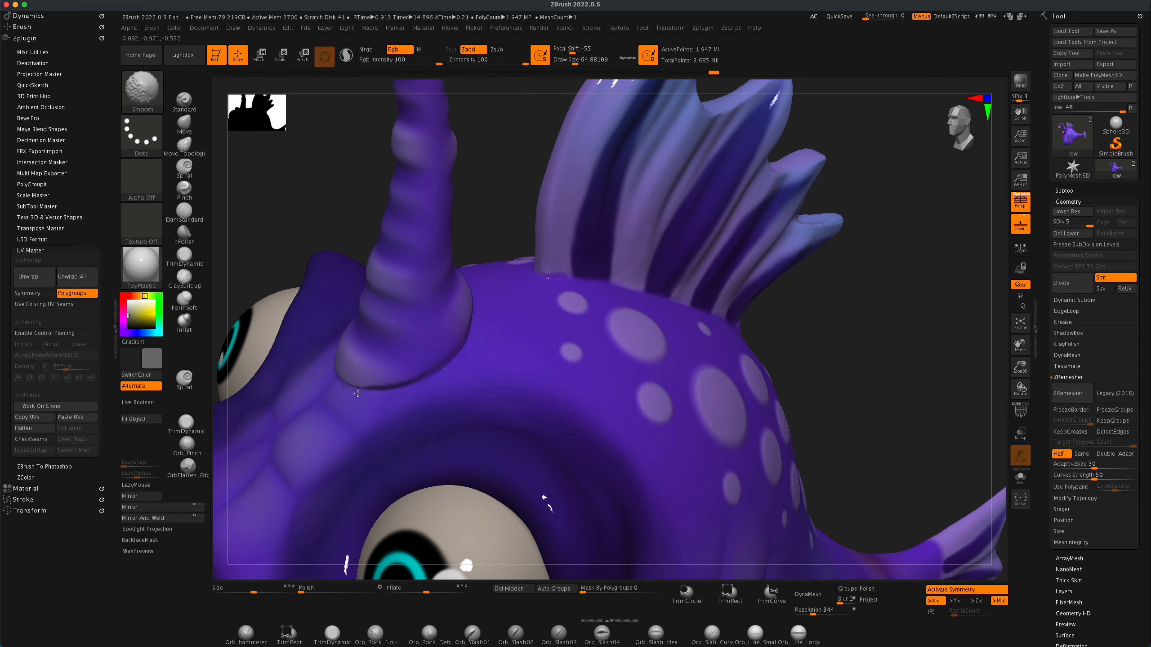
left_click_drag(358, 393, 385, 395, "shift")
left_click_drag(861, 376, 933, 374)
left_click_drag(305, 363, 372, 390, "shift")
left_click_drag(640, 368, 720, 367)
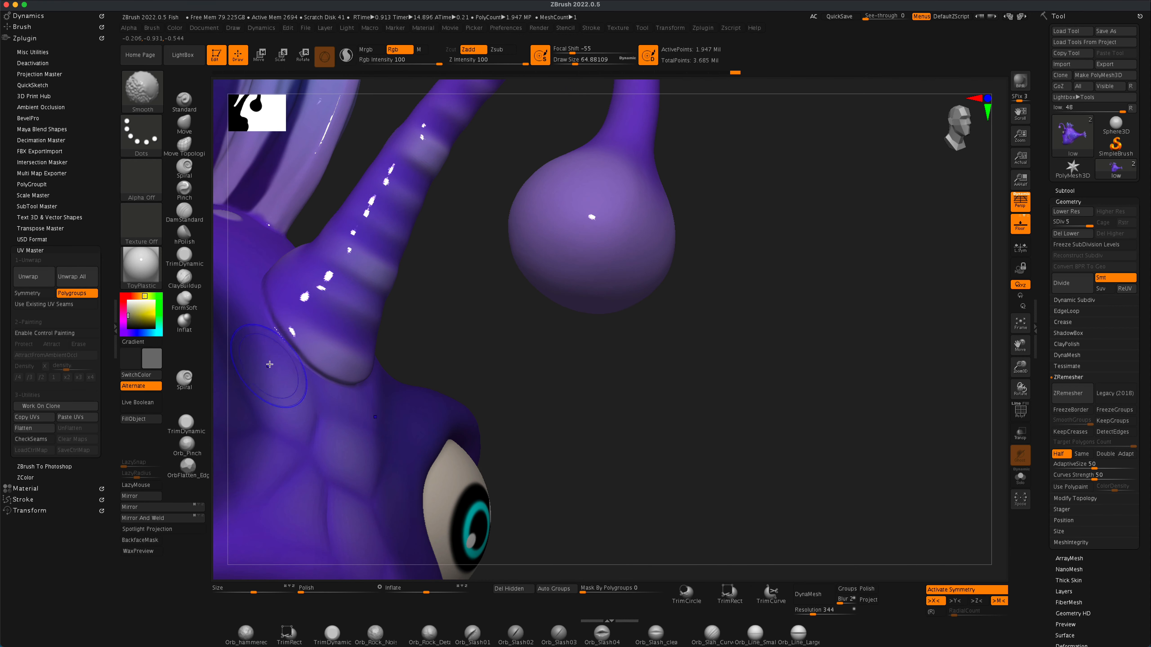
left_click_drag(611, 416, 507, 439)
Step: Check the projected fish from several angles and smooth the edges where the eyeballs meet their sockets
left_click_drag(945, 223, 935, 159, "alt")
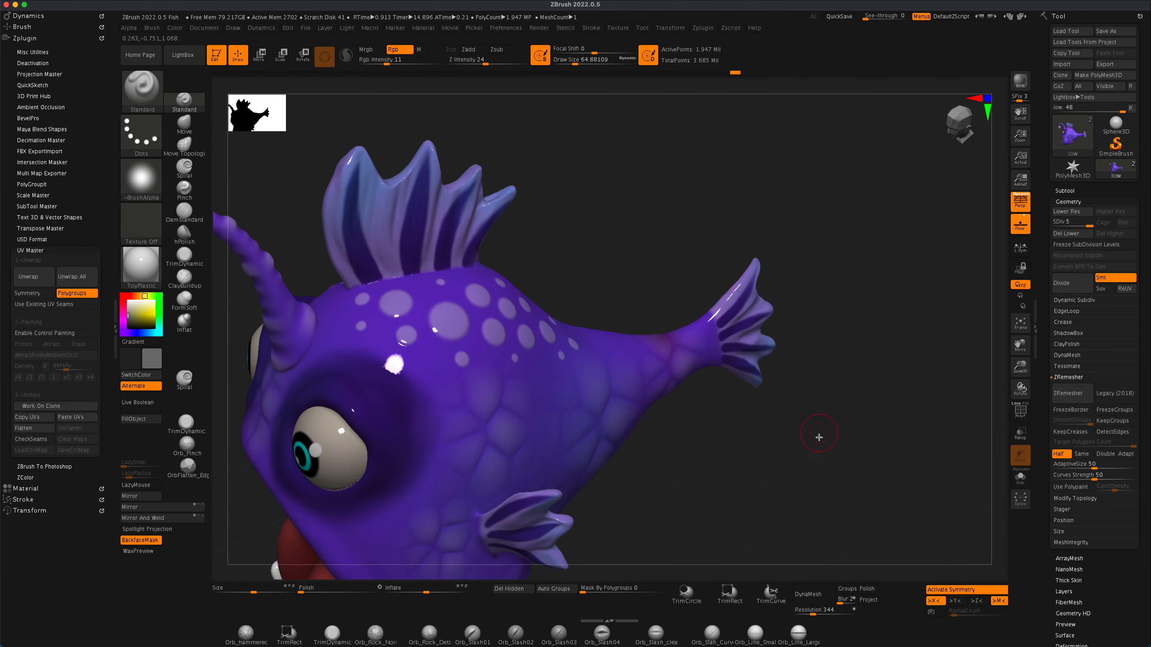
mouse_move(819, 438)
left_mouse_down()
mouse_move(840, 454)
mouse_move(848, 375)
mouse_move(812, 393)
mouse_move(804, 376)
mouse_move(809, 422)
mouse_move(835, 391)
mouse_move(729, 392)
mouse_move(874, 416)
mouse_move(896, 406)
mouse_move(900, 480)
left_mouse_up()
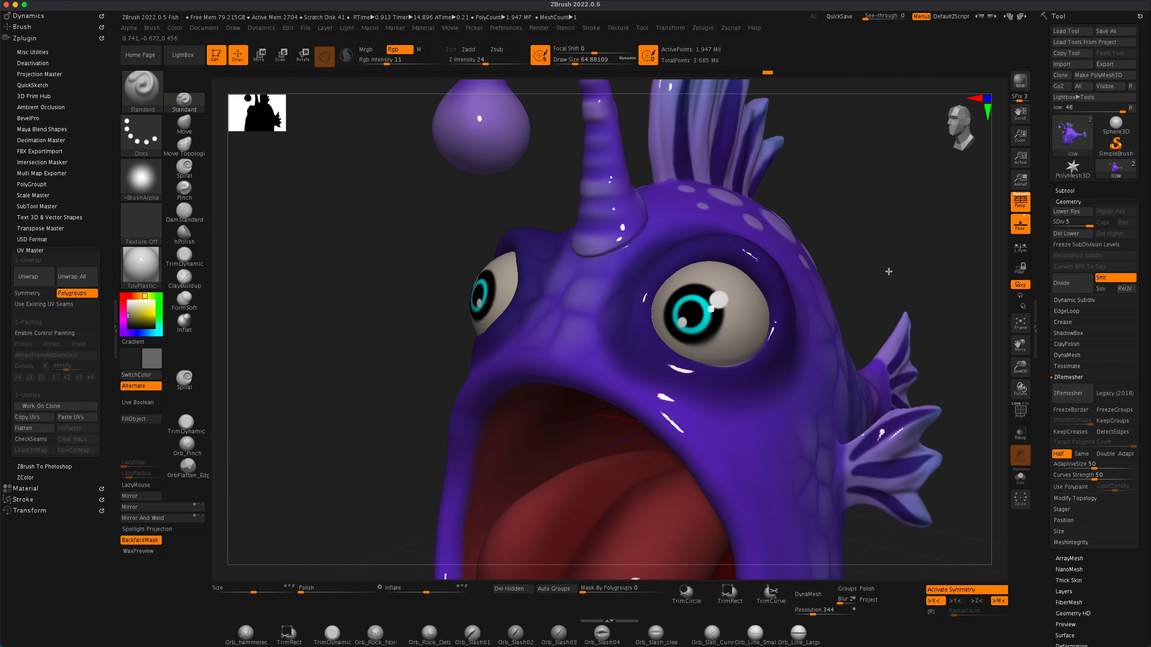
left_click_drag(919, 268, 881, 281)
mouse_move(481, 362)
left_mouse_down()
mouse_move(643, 363)
mouse_move(648, 399)
left_mouse_up()
left_click_drag(439, 263, 408, 255, "shift")
mouse_move(831, 406)
right_mouse_down()
mouse_move(940, 390)
mouse_move(949, 377)
right_mouse_up()
mouse_move(846, 385)
right_mouse_down()
mouse_move(829, 388)
mouse_move(839, 468)
mouse_move(951, 385)
right_mouse_up()
left_click_drag(727, 361, 762, 369, "shift")
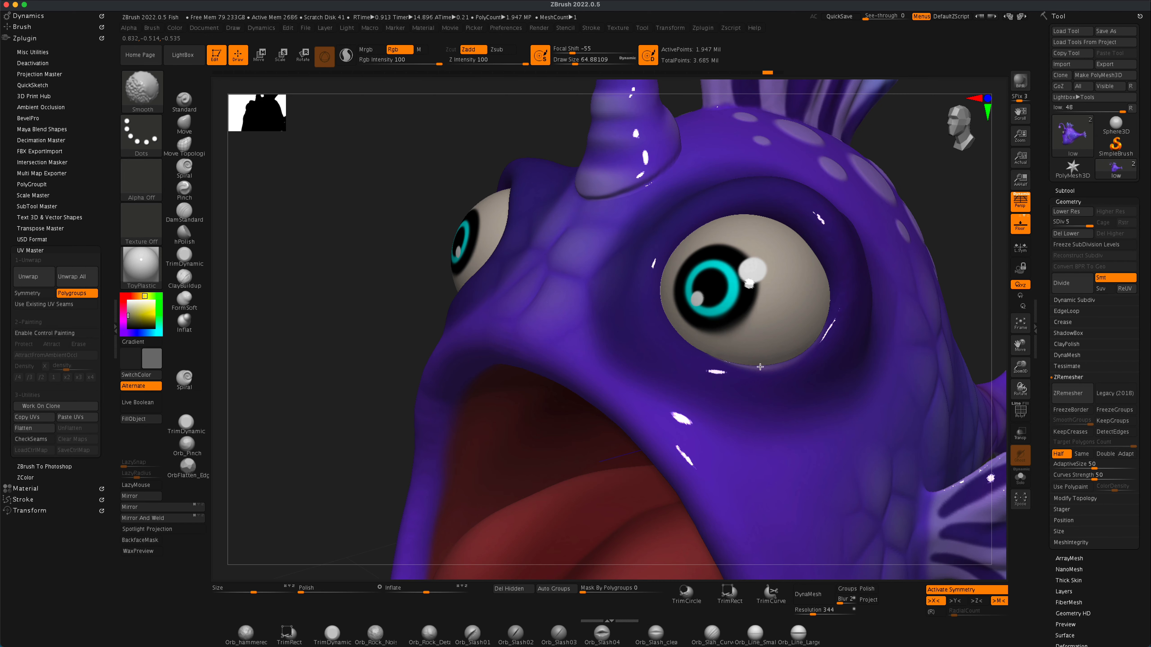
Step: Isolate the eyeball, smooth away the bumpy ridge along its lower side, and show the whole fish again
mouse_move(367, 375)
right_mouse_down()
mouse_move(385, 391)
mouse_move(388, 372)
right_mouse_up()
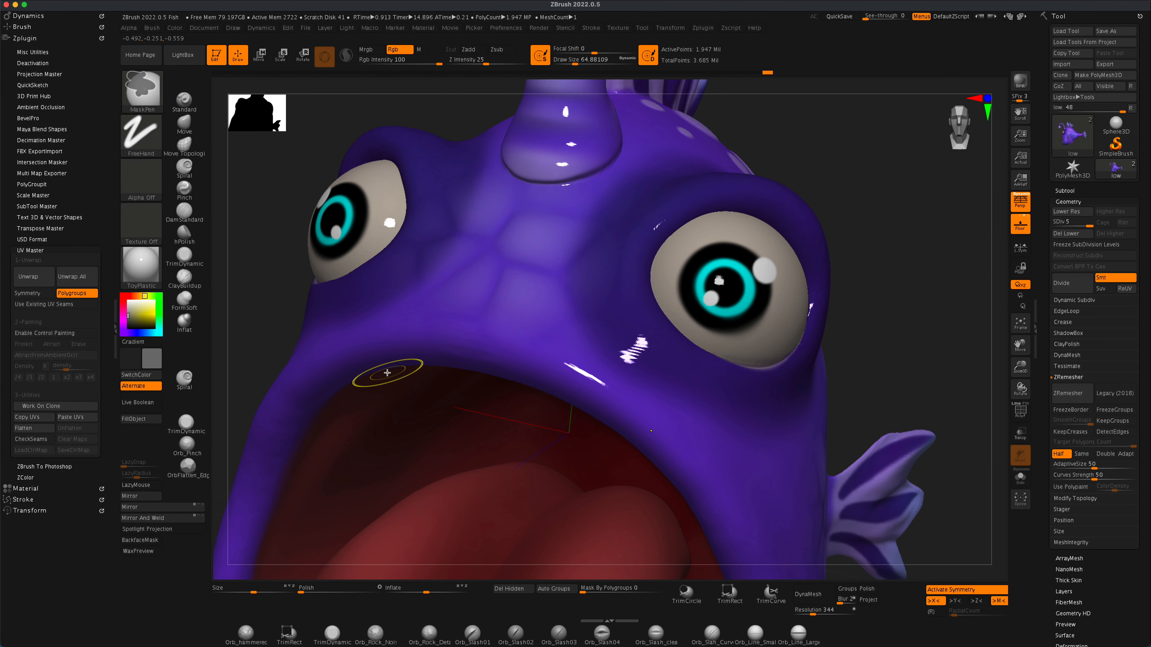
right_click_drag(944, 403, 824, 376)
left_click(774, 331, "ctrl+shift")
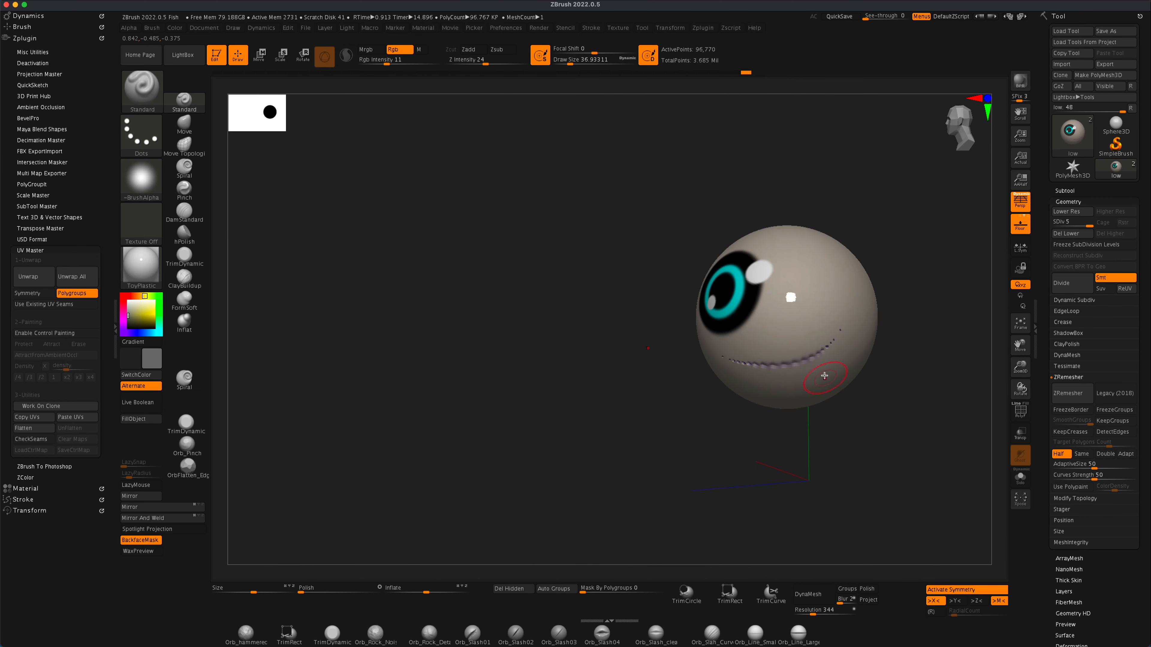
left_click_drag(838, 335, 764, 374, "shift")
right_click_drag(827, 349, 859, 355, "shift")
left_click_drag(740, 369, 750, 372, "shift")
right_click_drag(817, 446, 810, 468)
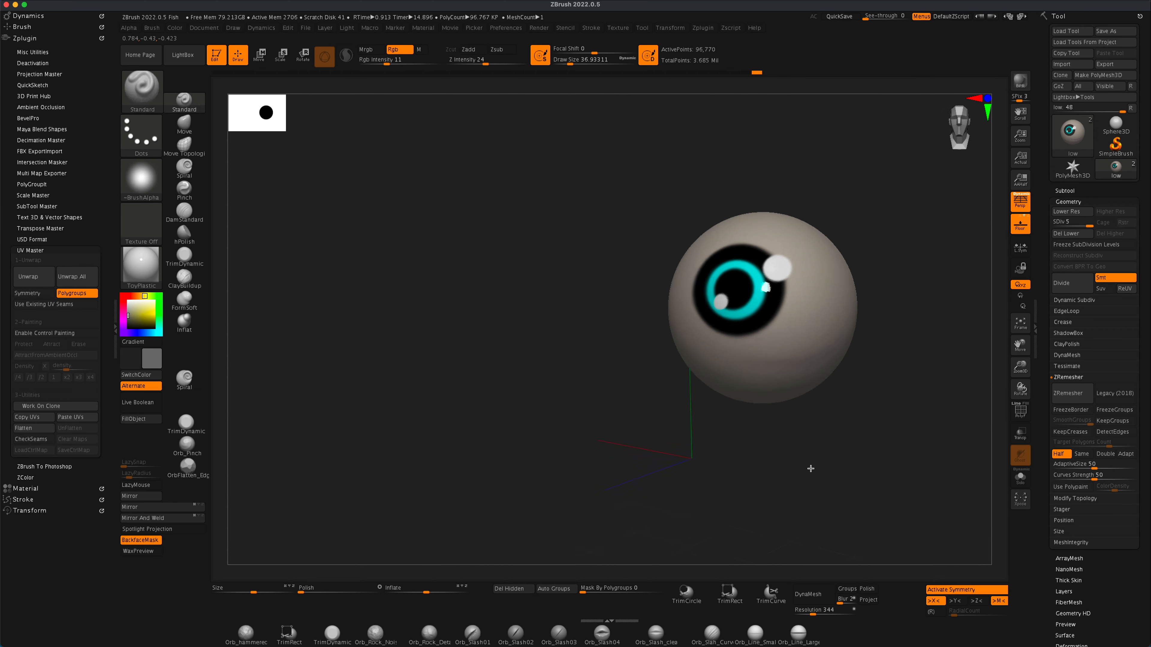
left_click_drag(810, 469, 831, 470)
left_click(874, 471, "ctrl+shift")
left_click_drag(424, 365, 383, 346)
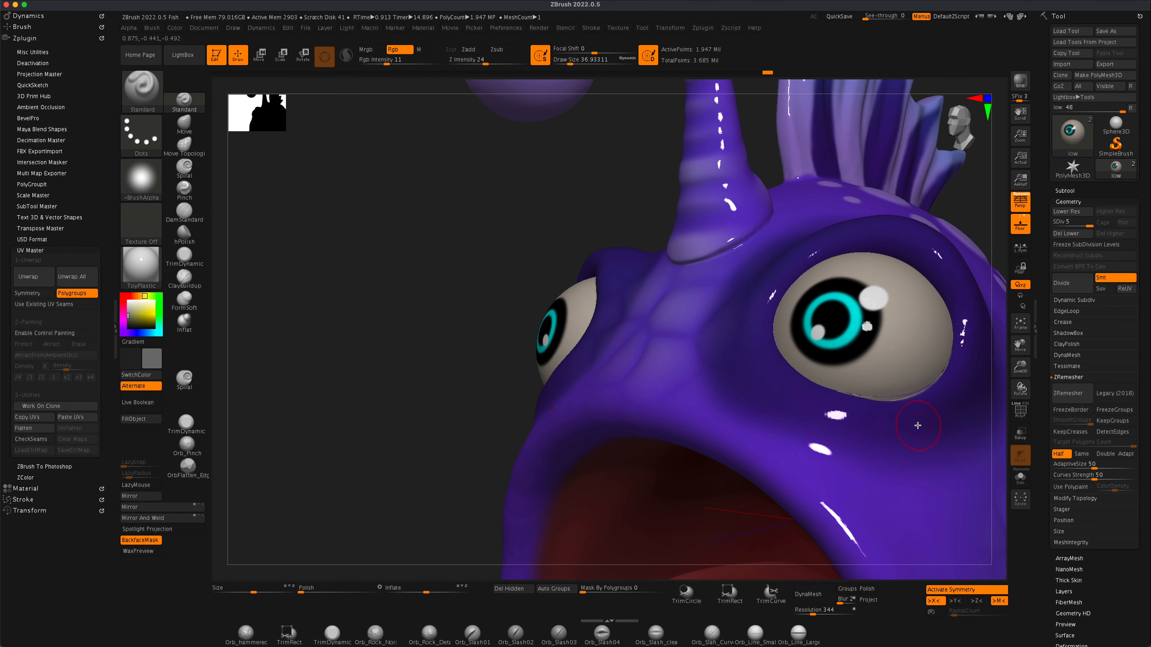
Step: Isolate the fish body from the eyes and smooth the lower rim inside the eye socket
left_click(917, 425, "ctrl+shift")
left_click_drag(508, 333, 437, 351)
mouse_move(822, 372)
left_mouse_down("shift")
mouse_move(739, 372)
mouse_move(852, 358)
left_mouse_up("shift")
left_click_drag(453, 276, 389, 257)
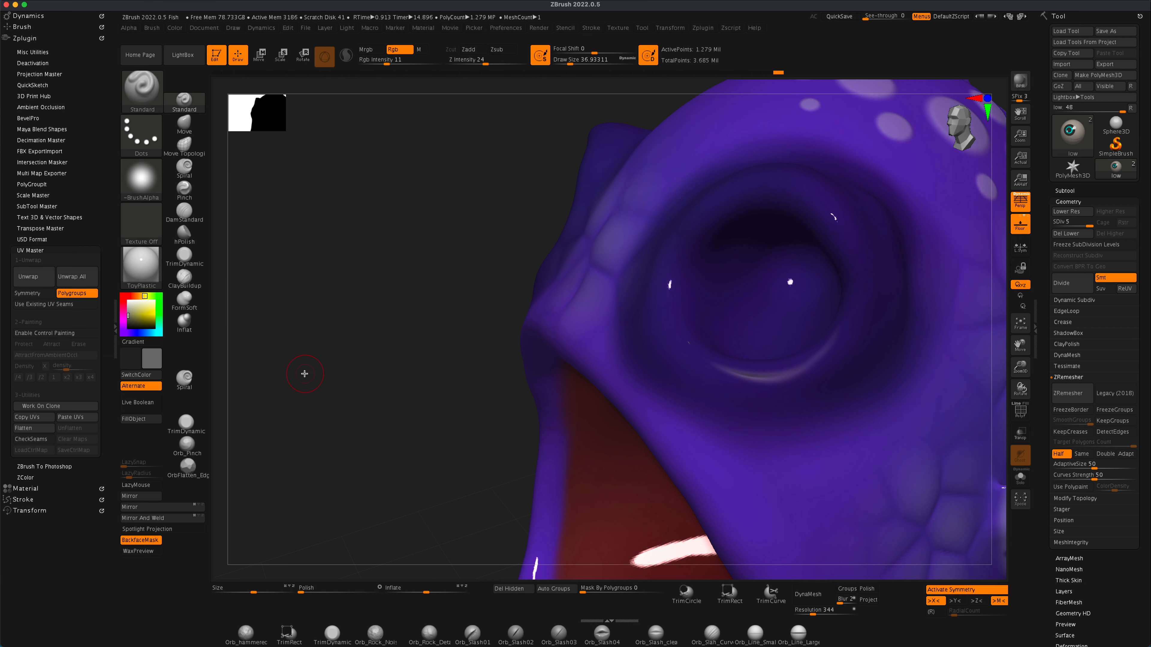
Step: Raise the RGB intensity to 100, sample the dark purple and paint over the pale streak along the eye socket's lower rim
left_click_drag(387, 64, 442, 64)
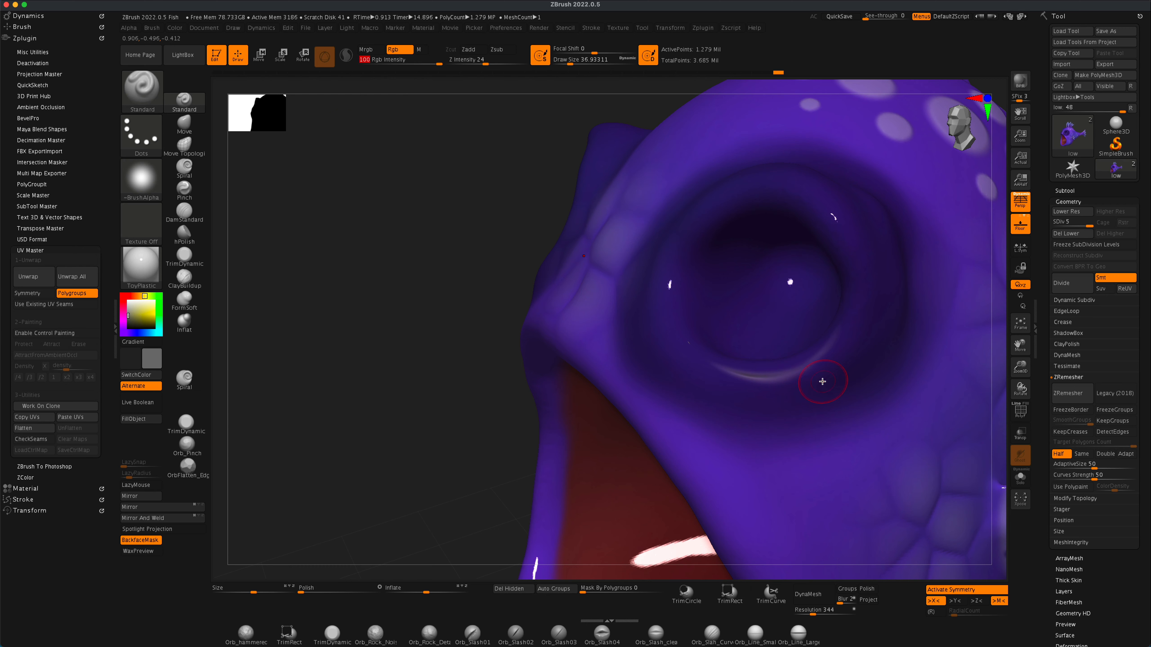
key("c")
left_click_drag(822, 357, 783, 370)
right_click_drag(783, 370, 800, 363)
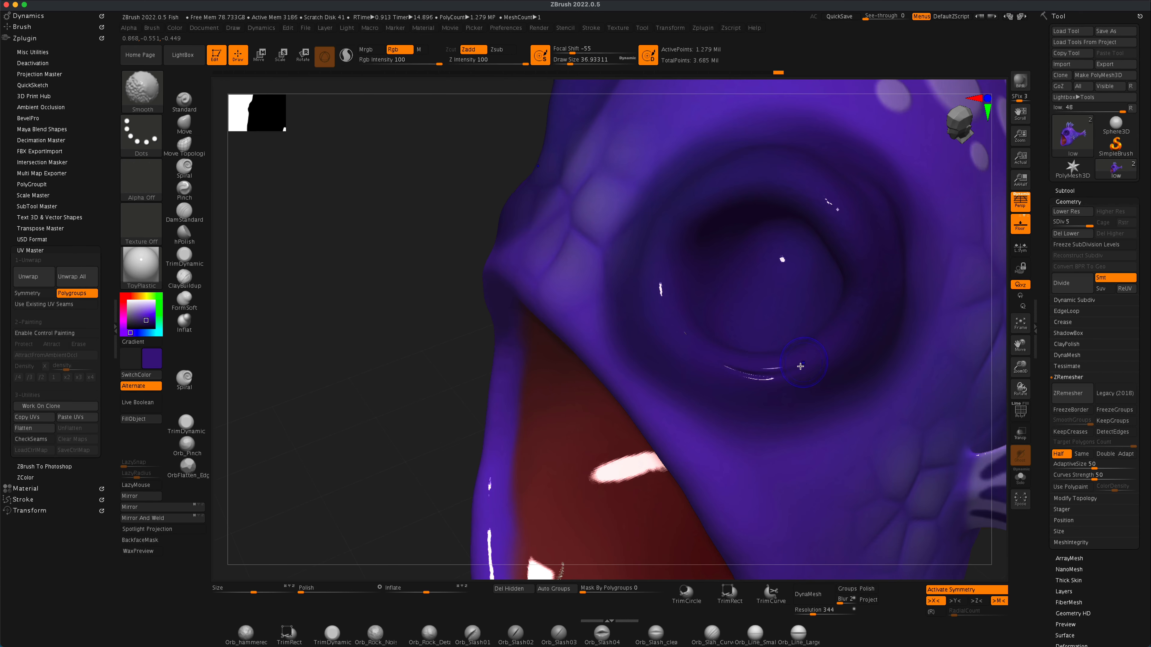
mouse_move(684, 368)
right_mouse_down()
mouse_move(347, 283)
mouse_move(482, 392)
mouse_move(557, 382)
right_mouse_up()
right_click_drag(462, 273, 283, 331)
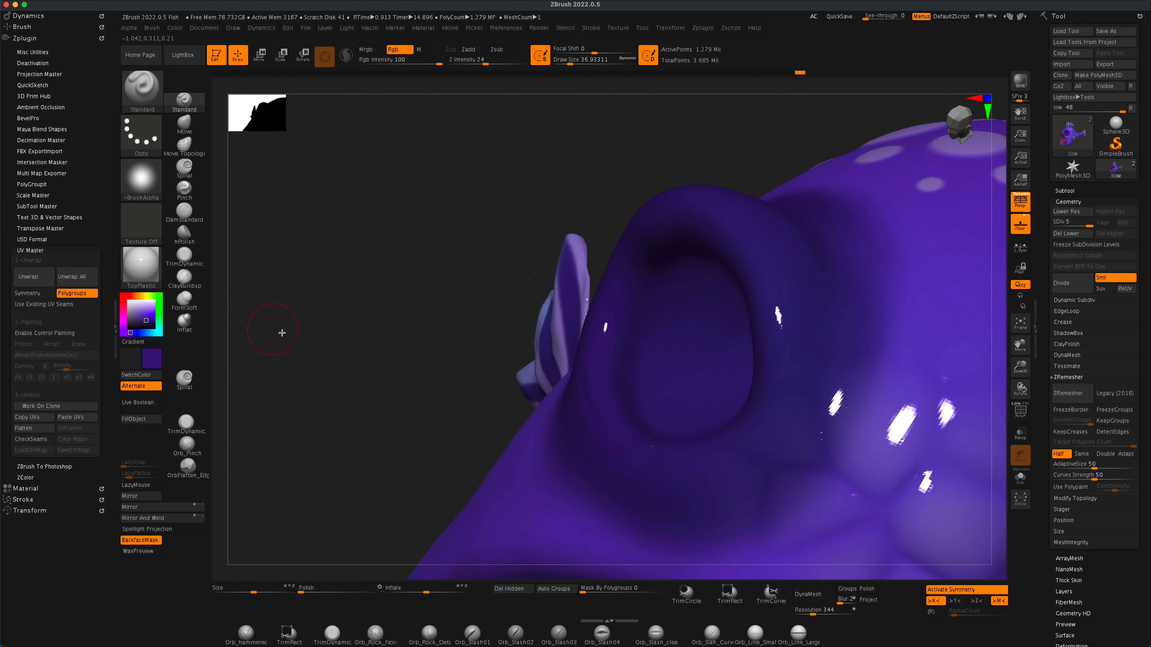
Step: Show the whole fish again, inspect it from the front and side, and open the subtool list
left_click(337, 389, "ctrl+shift")
right_click_drag(350, 394, 604, 300, "ctrl")
right_click_drag(899, 471, 890, 381, "ctrl")
right_click_drag(891, 381, 818, 445, "alt")
left_click(1074, 192)
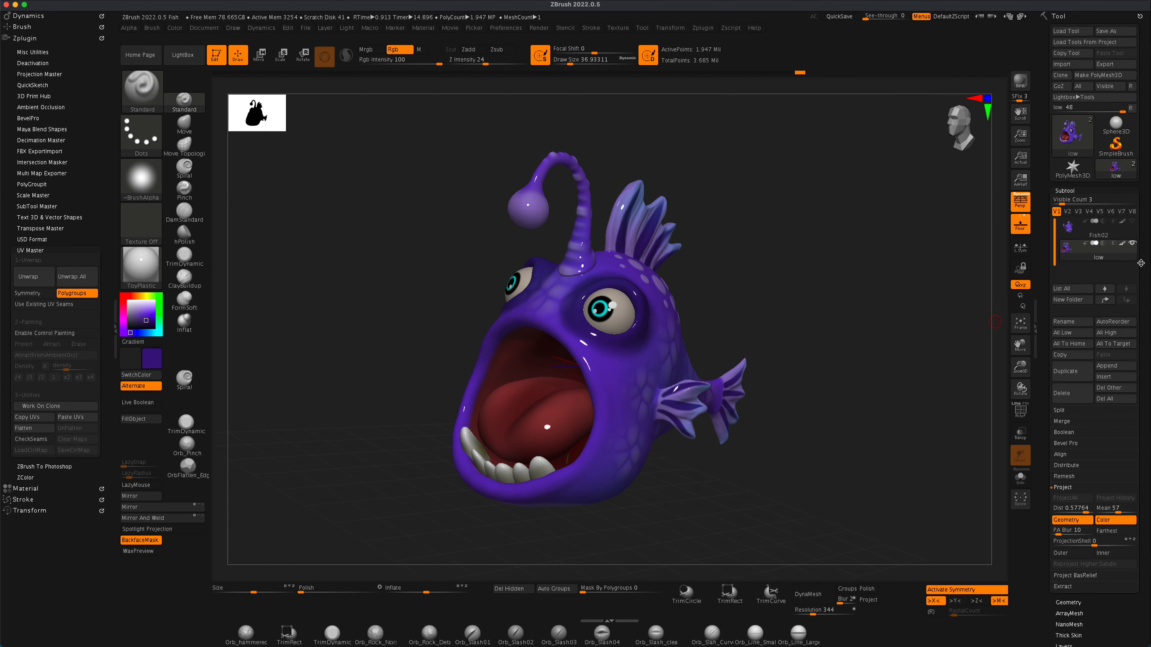
right_click_drag(881, 313, 842, 400)
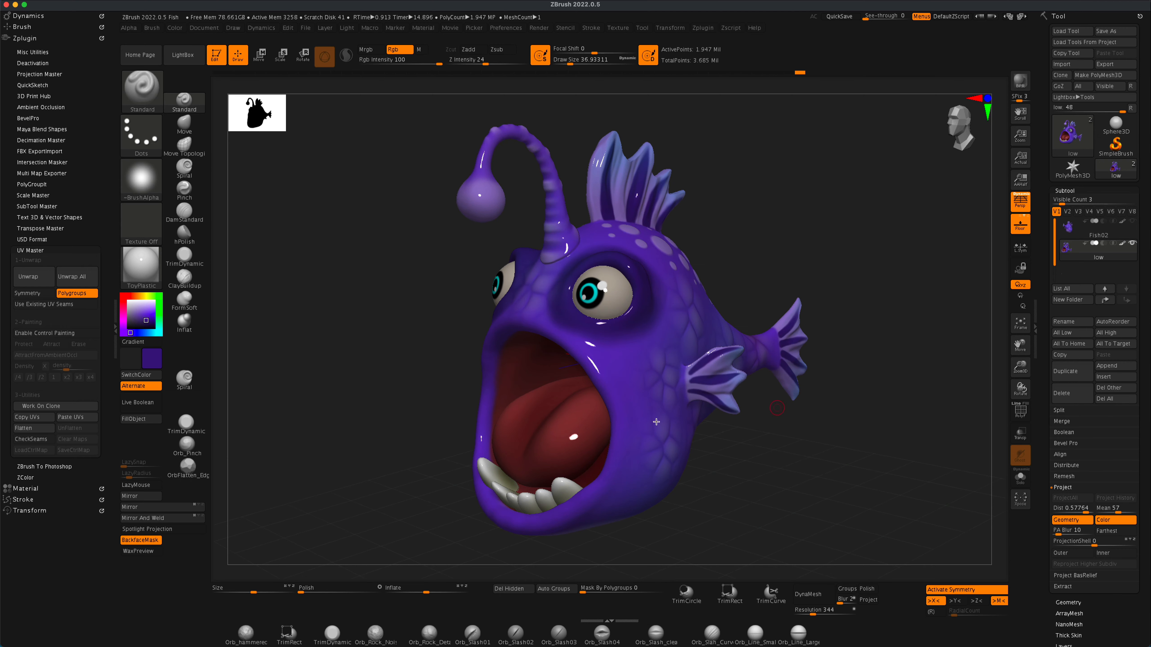
Step: Try to flatten the low mesh into its UV layout
left_click(45, 428)
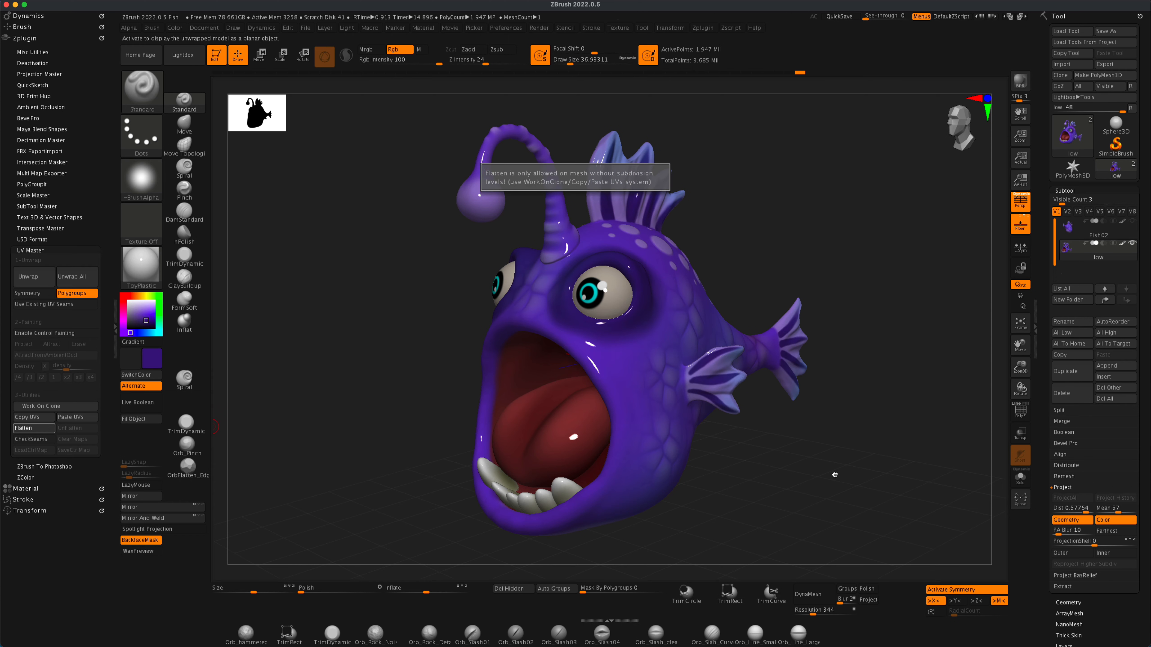
right_click_drag(868, 481, 848, 483)
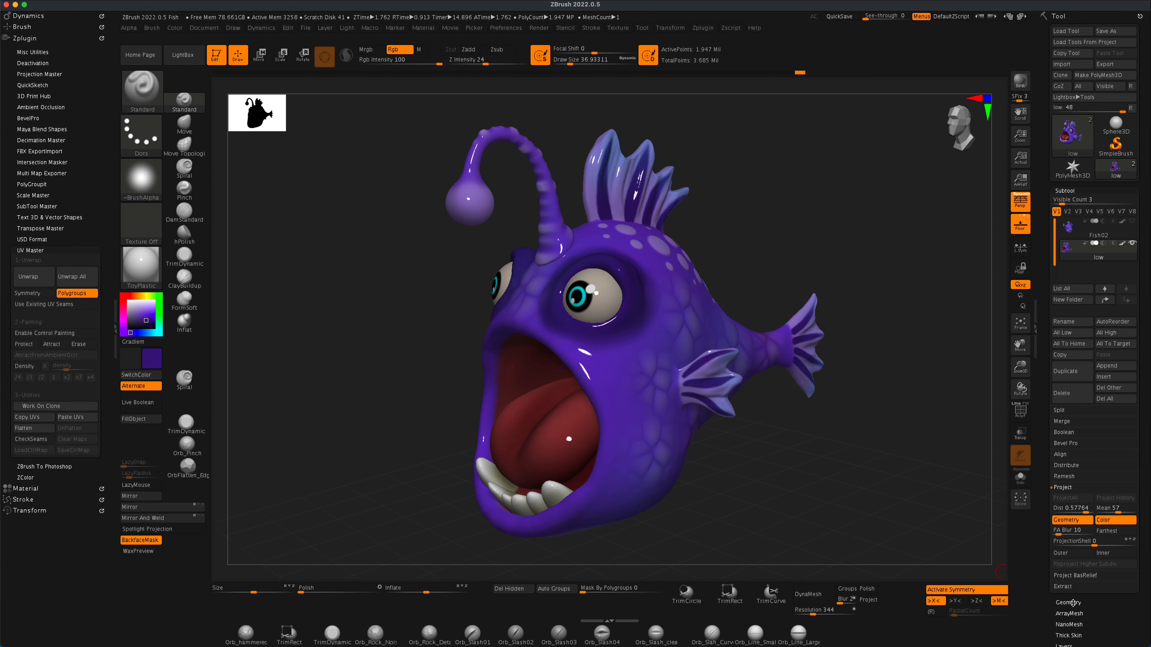
right_click_drag(811, 382, 788, 397)
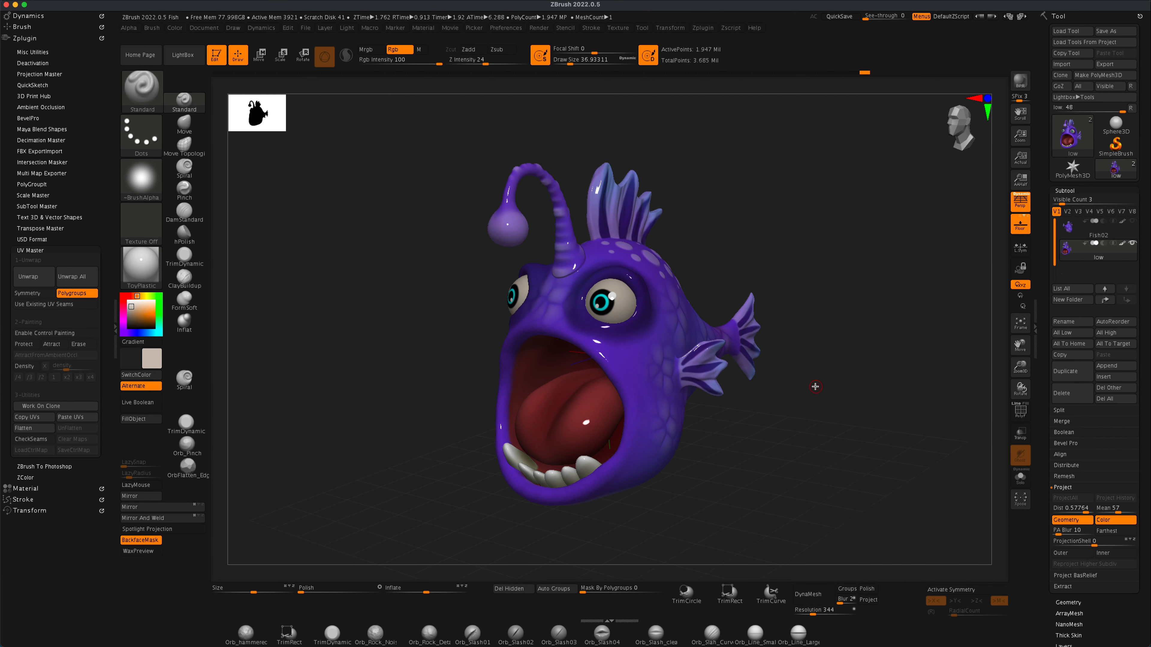
Step: Create a texture map from the low mesh's polypaint and turn on antialiasing for the texture
scroll(1147, 521, "down", 5)
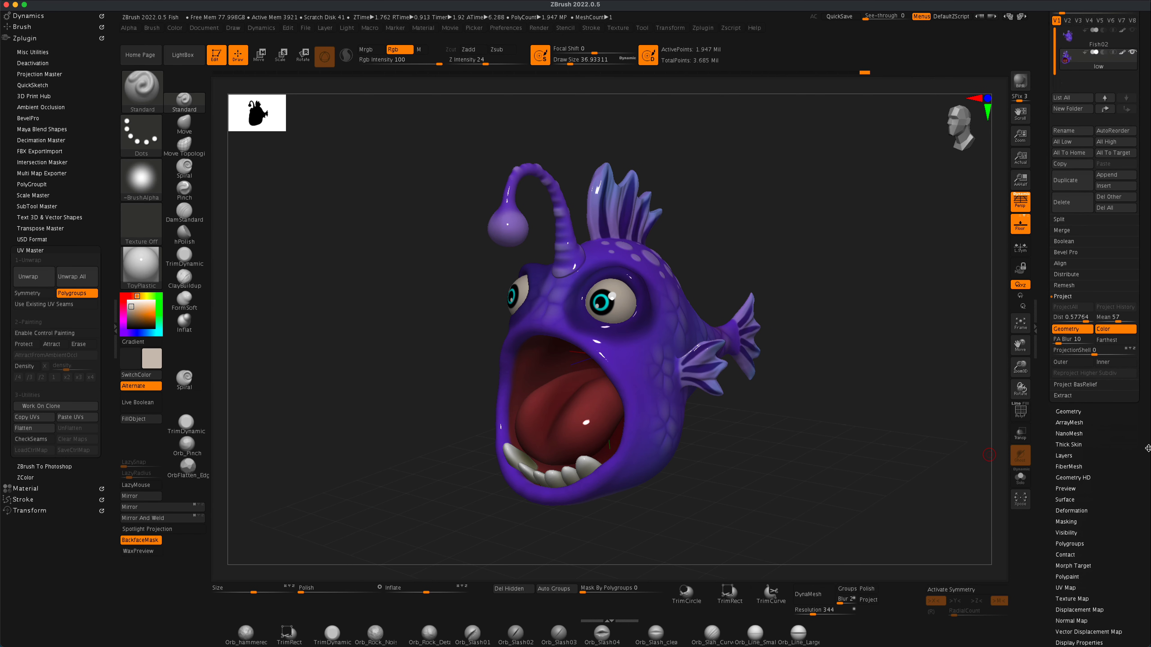
scroll(1148, 430, "down", 2)
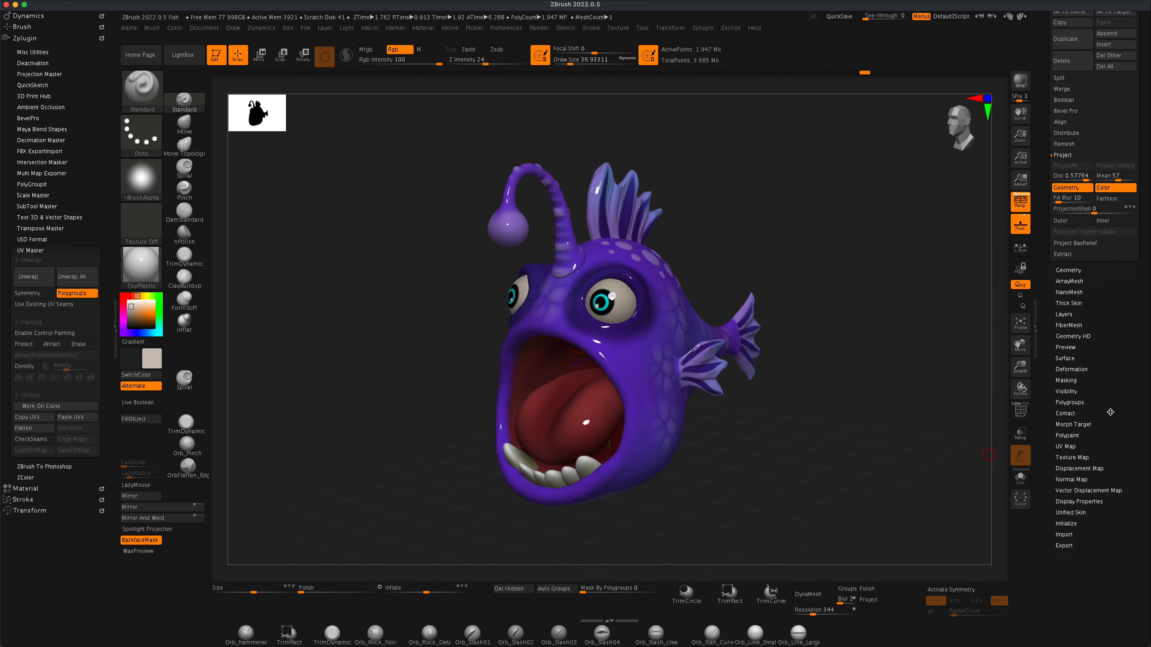
left_click(1087, 458)
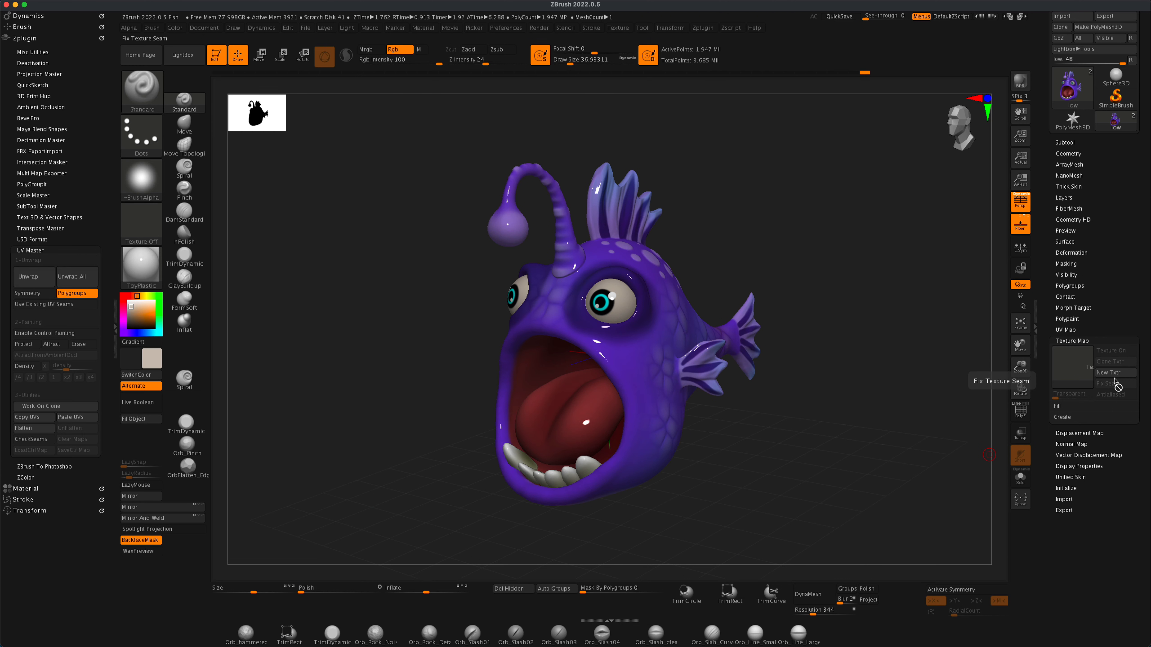
left_click(1089, 418)
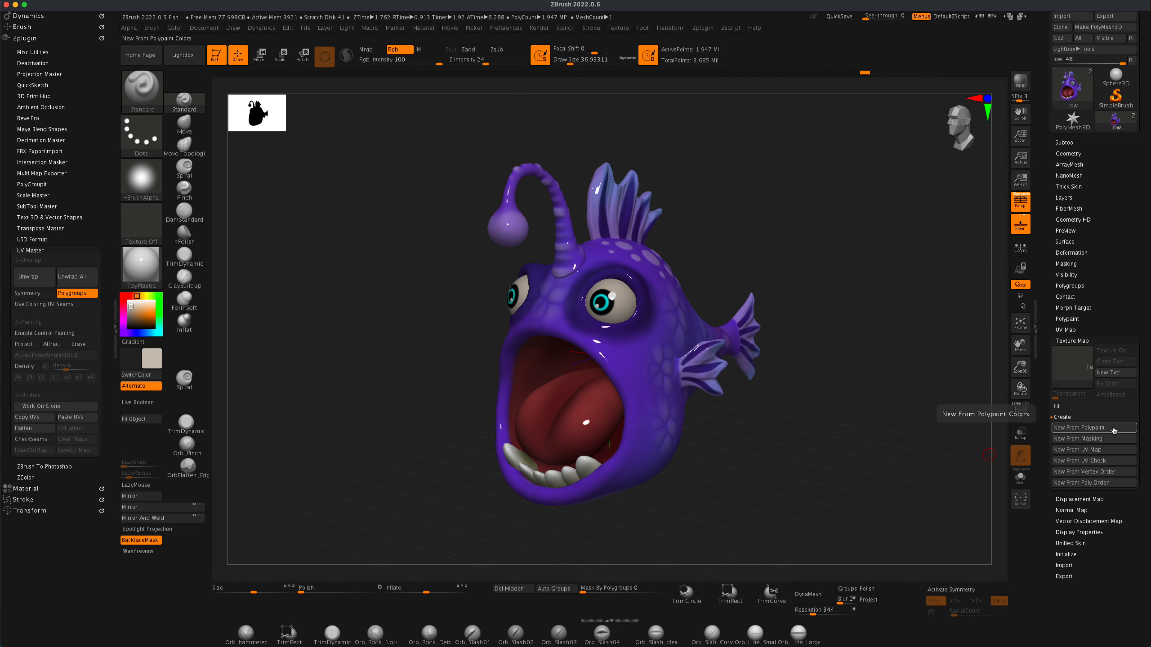
left_click(1114, 430)
mouse_move(1070, 370)
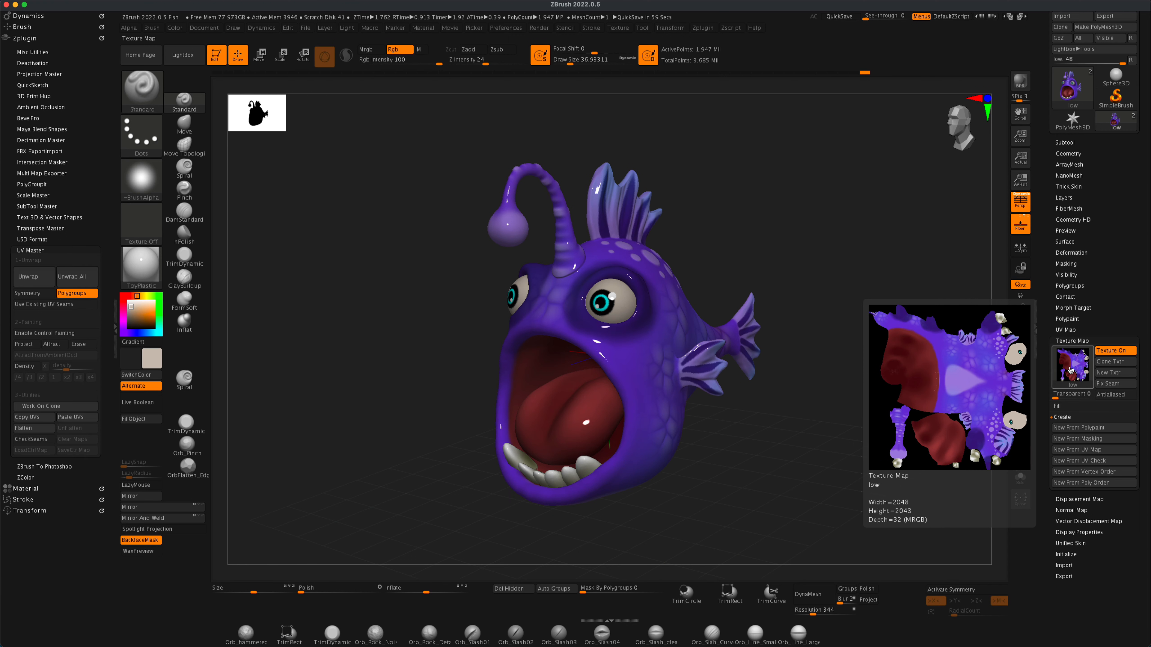
left_click_drag(912, 359, 918, 441)
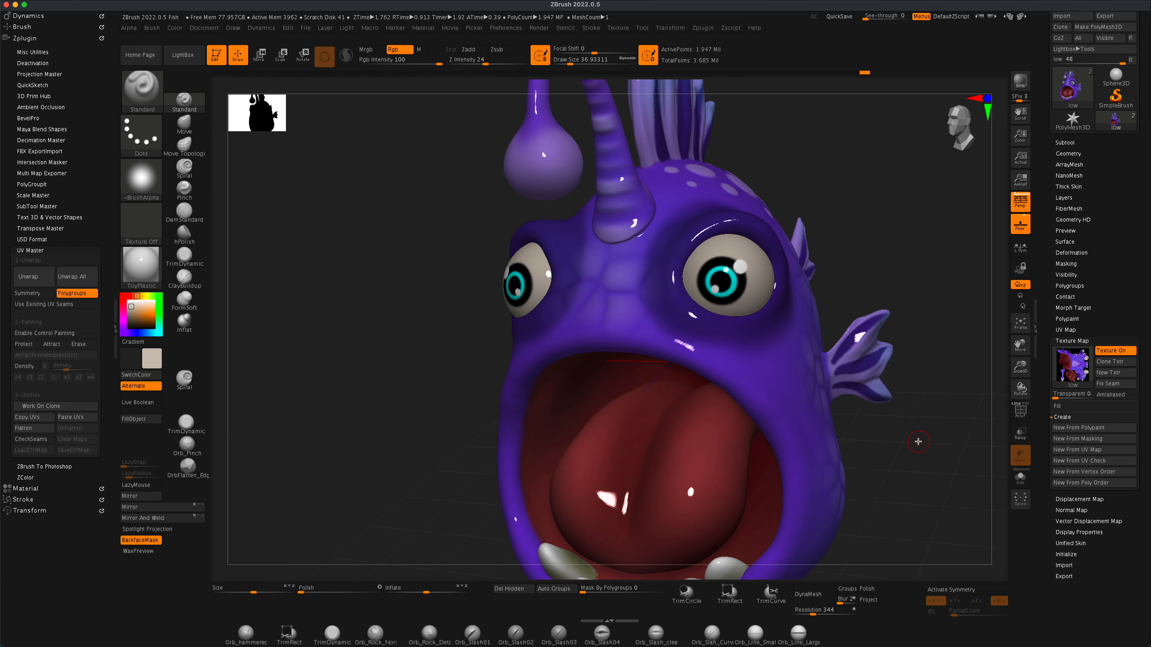
left_click(1108, 395)
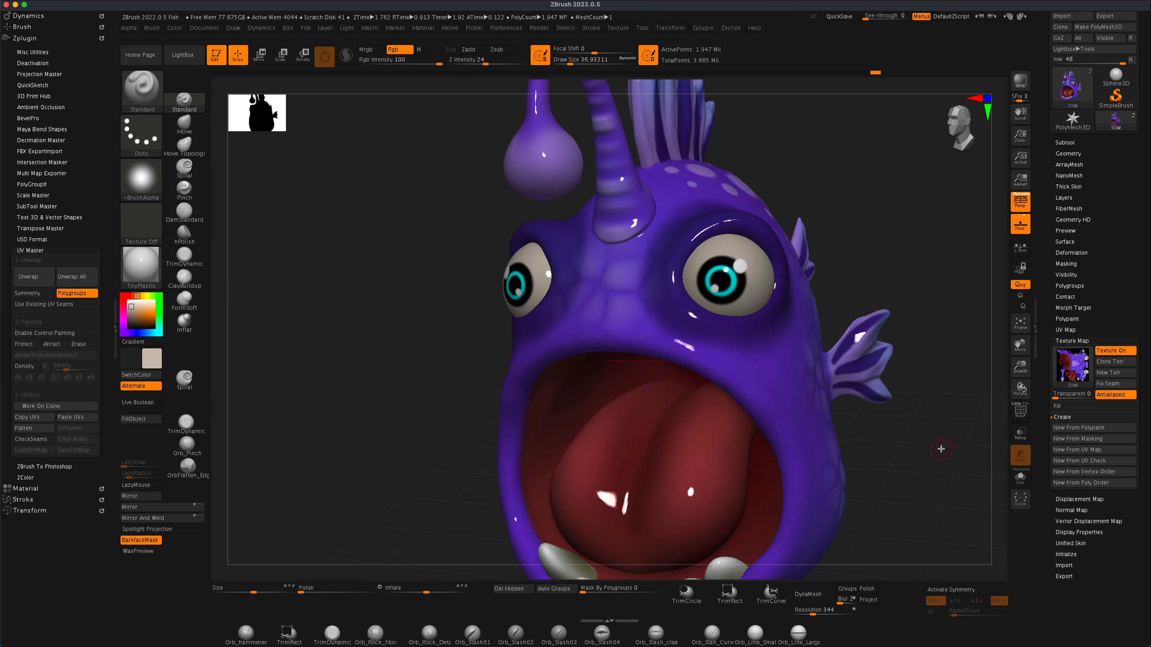
left_click_drag(941, 448, 908, 399)
Step: Lower the fish to its lowest subdivision level and create a normal map for it
left_click(1067, 153)
left_click(1063, 176)
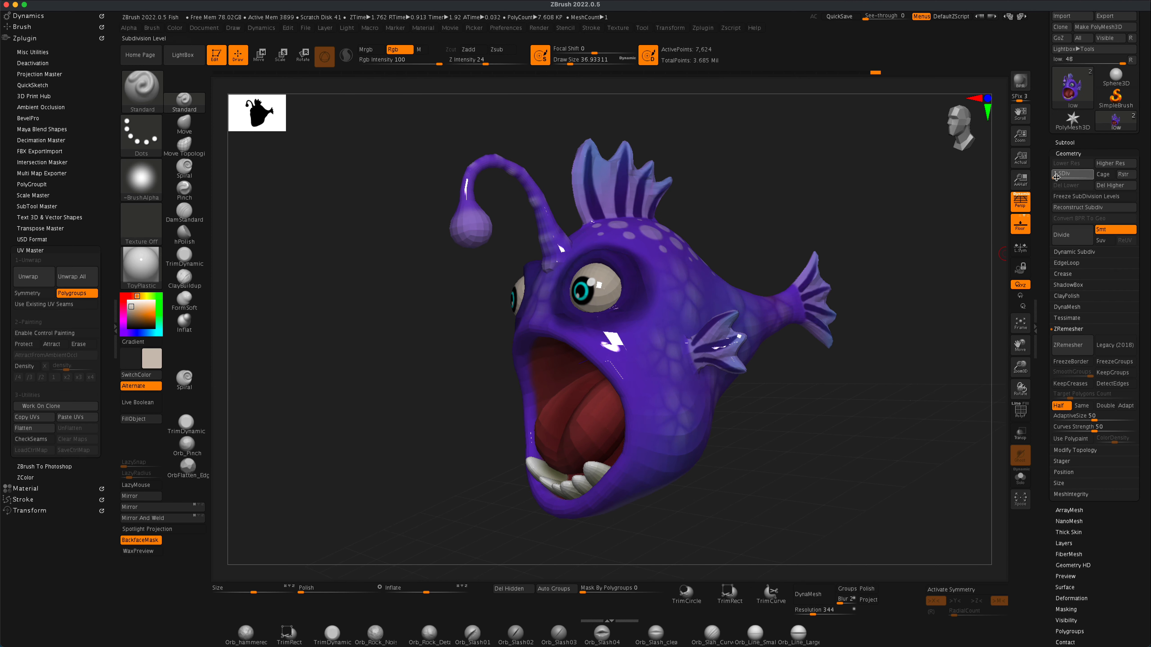
mouse_move(1056, 177)
left_mouse_down()
mouse_move(1094, 177)
mouse_move(1054, 178)
left_mouse_up()
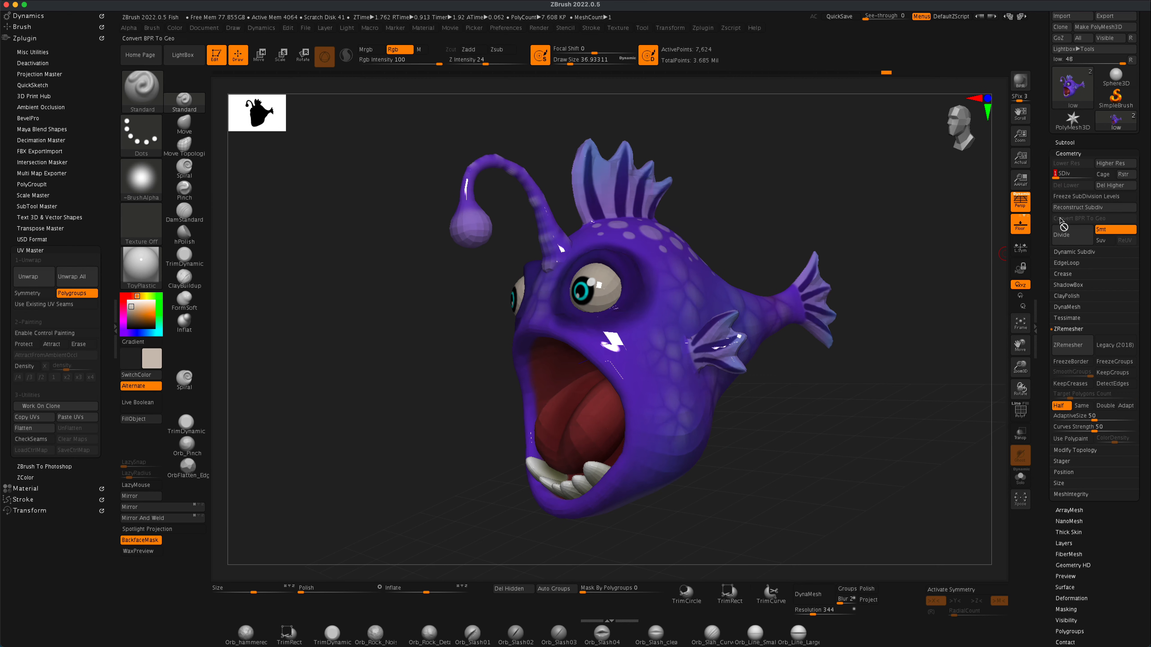
scroll(1143, 446, "down", 5)
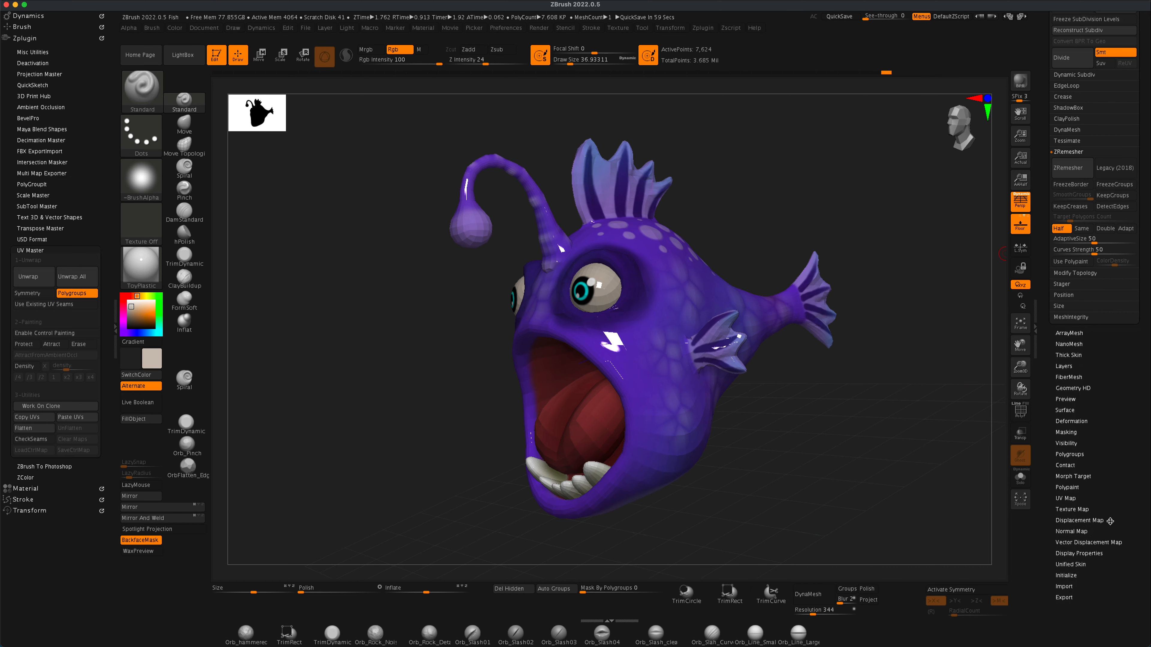
left_click(1083, 530)
left_click(1078, 309)
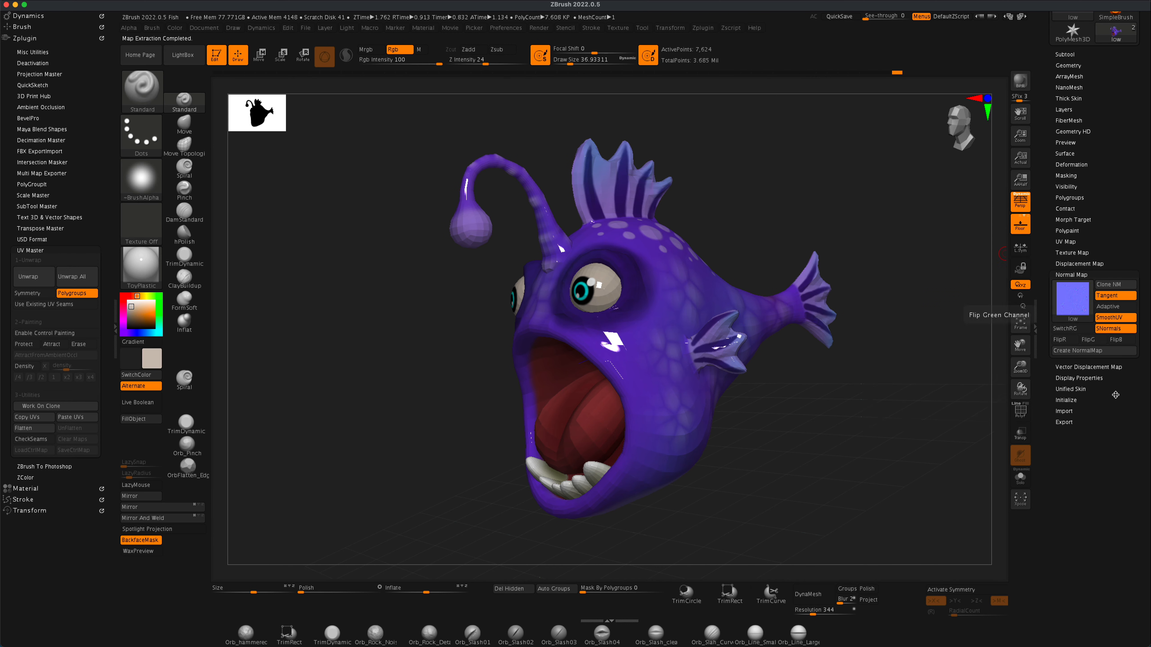
scroll(1101, 311, "up", 4)
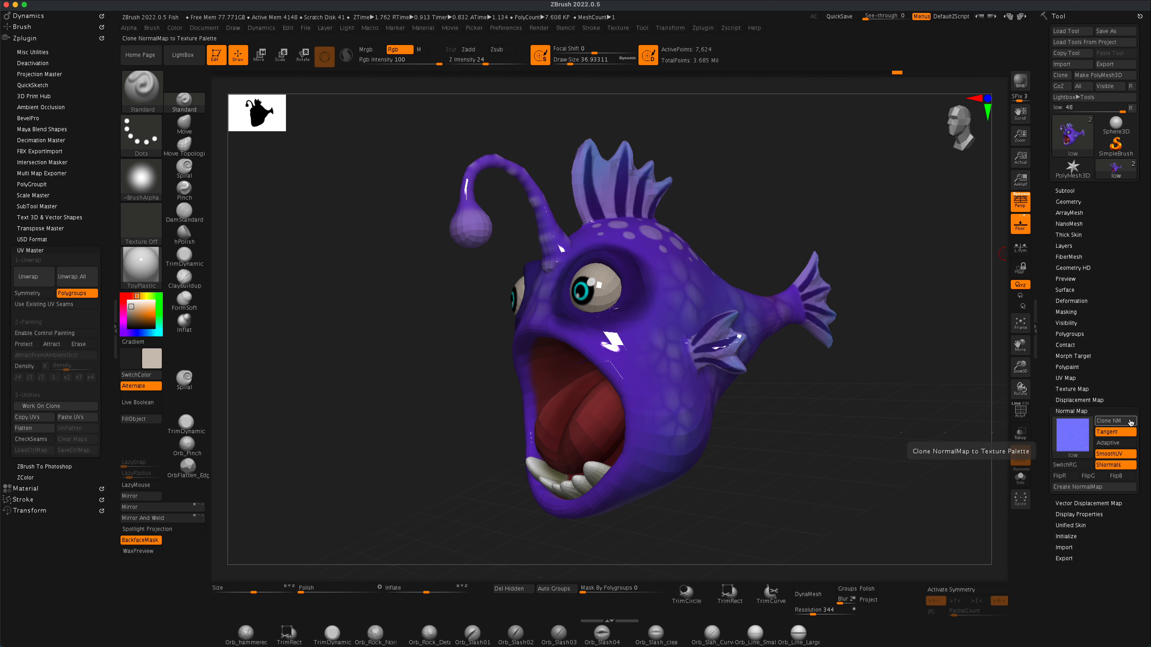
Step: Clone the fish's normal map and its colour texture map to the texture palette
left_click(1130, 421)
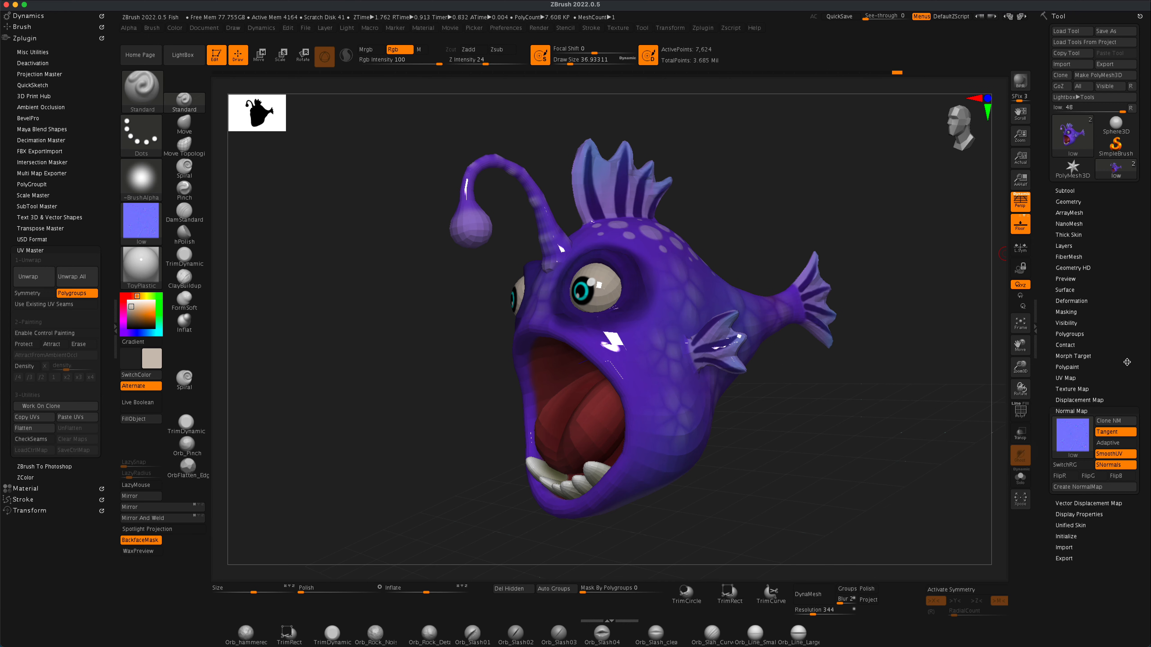
mouse_move(910, 230)
left_mouse_down()
mouse_move(959, 231)
mouse_move(915, 232)
left_mouse_up()
left_click(1081, 389)
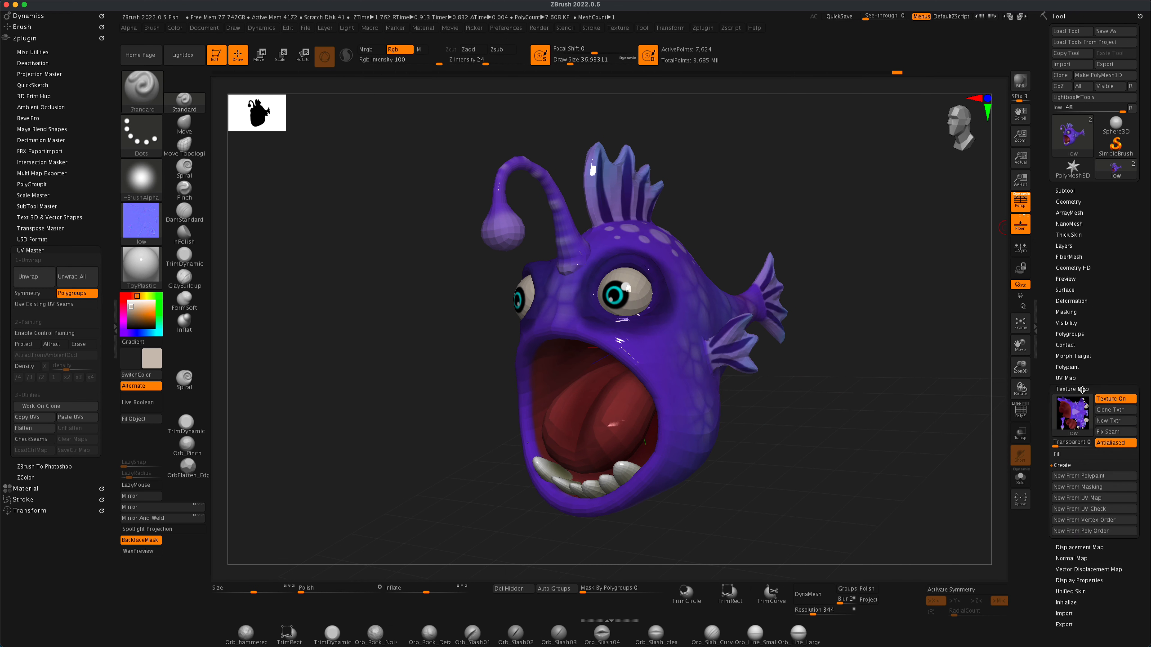
left_click(1110, 411)
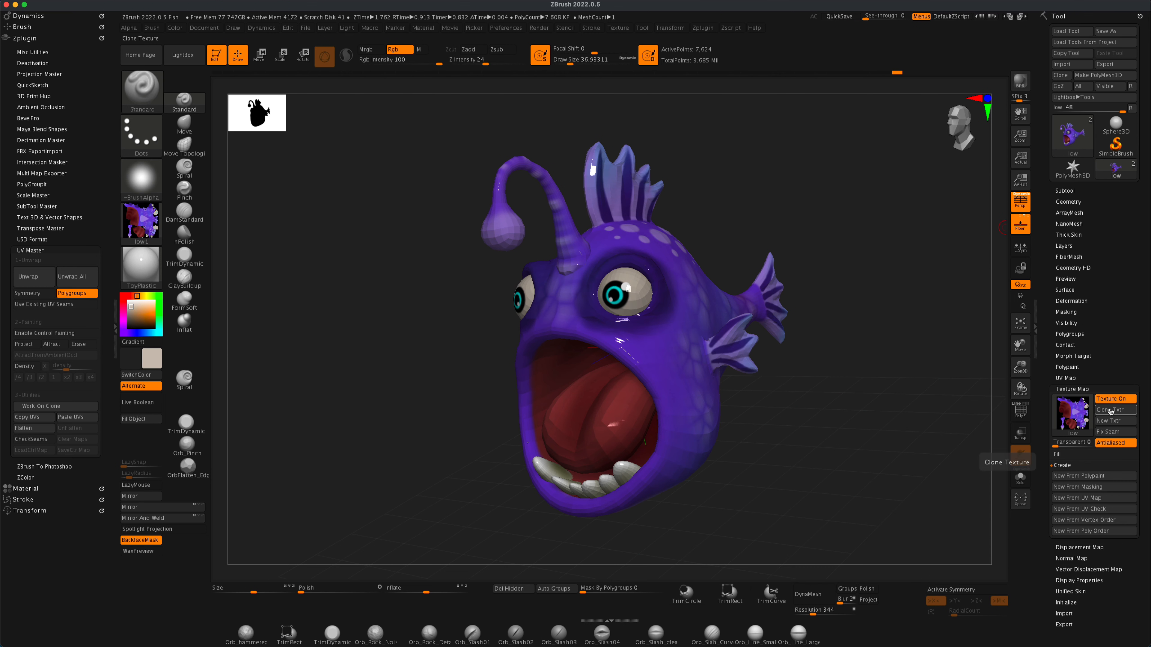
mouse_move(890, 352)
left_mouse_down()
mouse_move(879, 353)
mouse_move(889, 354)
left_mouse_up()
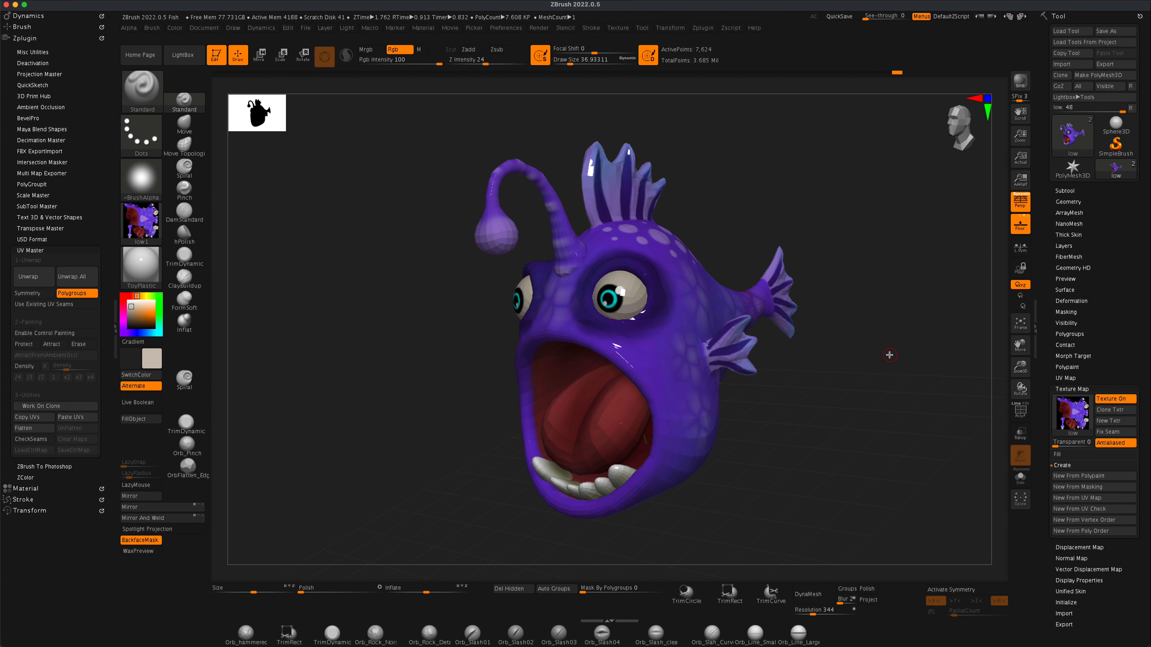
left_click(1065, 190)
left_click(1070, 191)
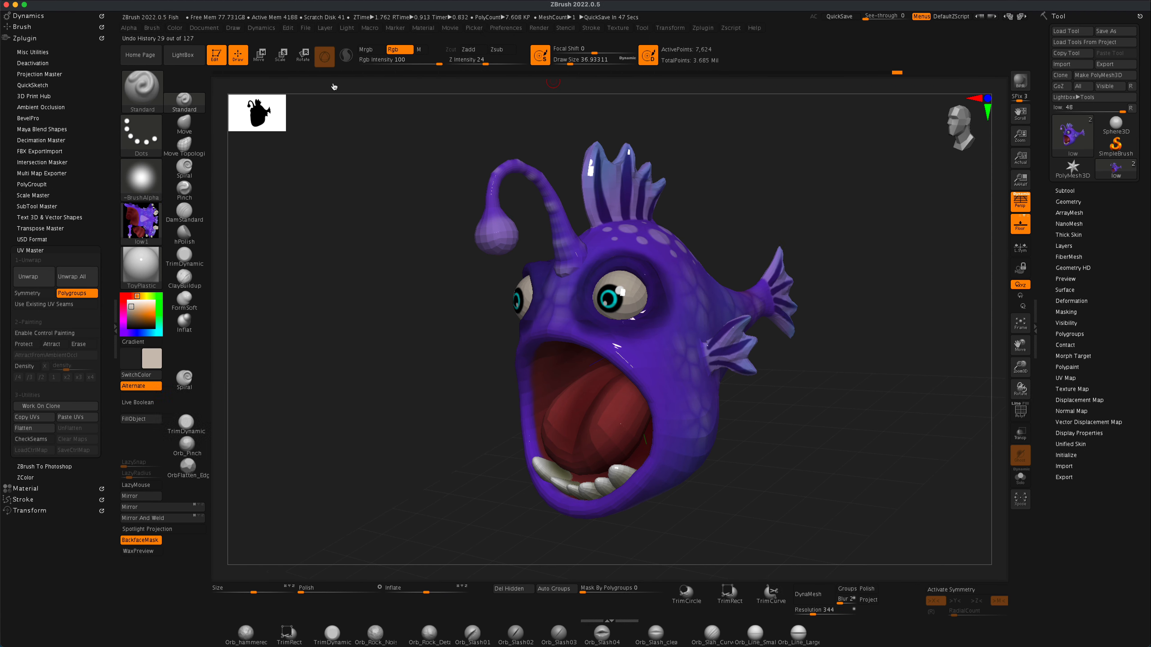
Step: Include Normal, Texture from Polypaint and Export Mesh alongside Displacement in the Multi Map Exporter
left_click(55, 173)
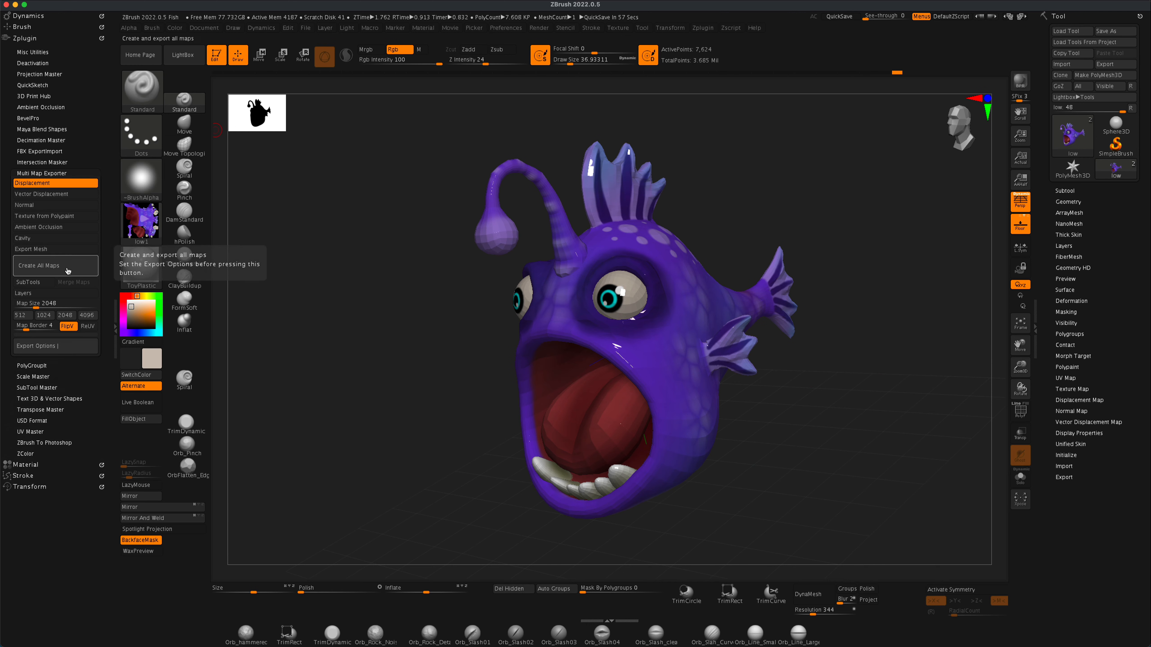
left_click(66, 205)
left_click(74, 217)
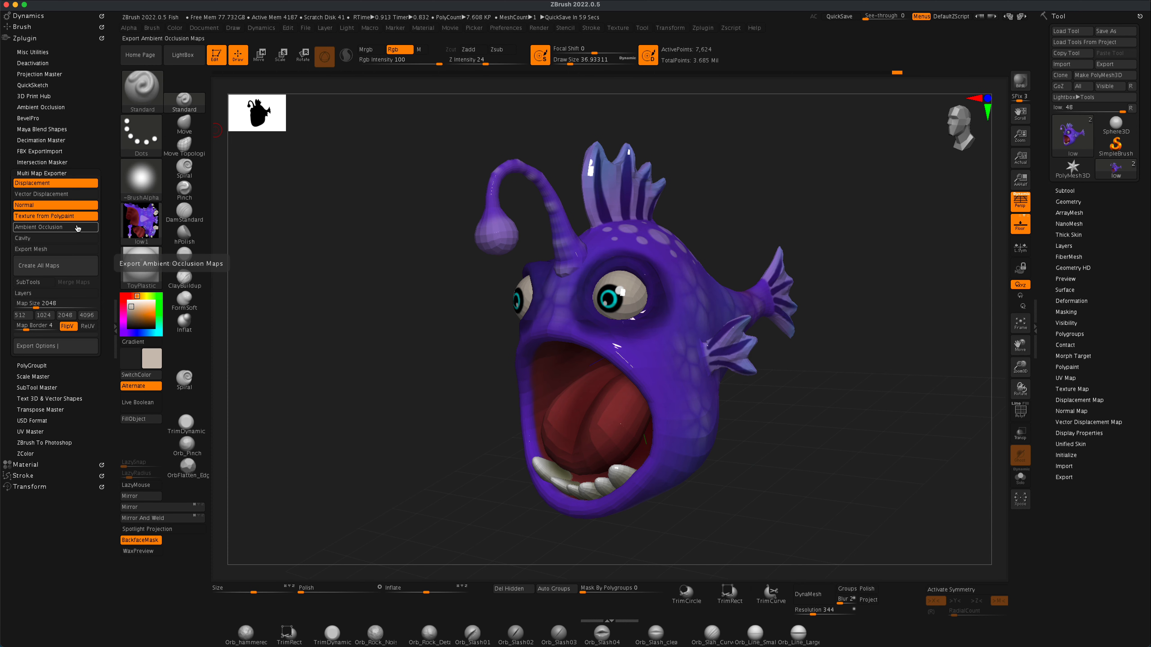
left_click(66, 250)
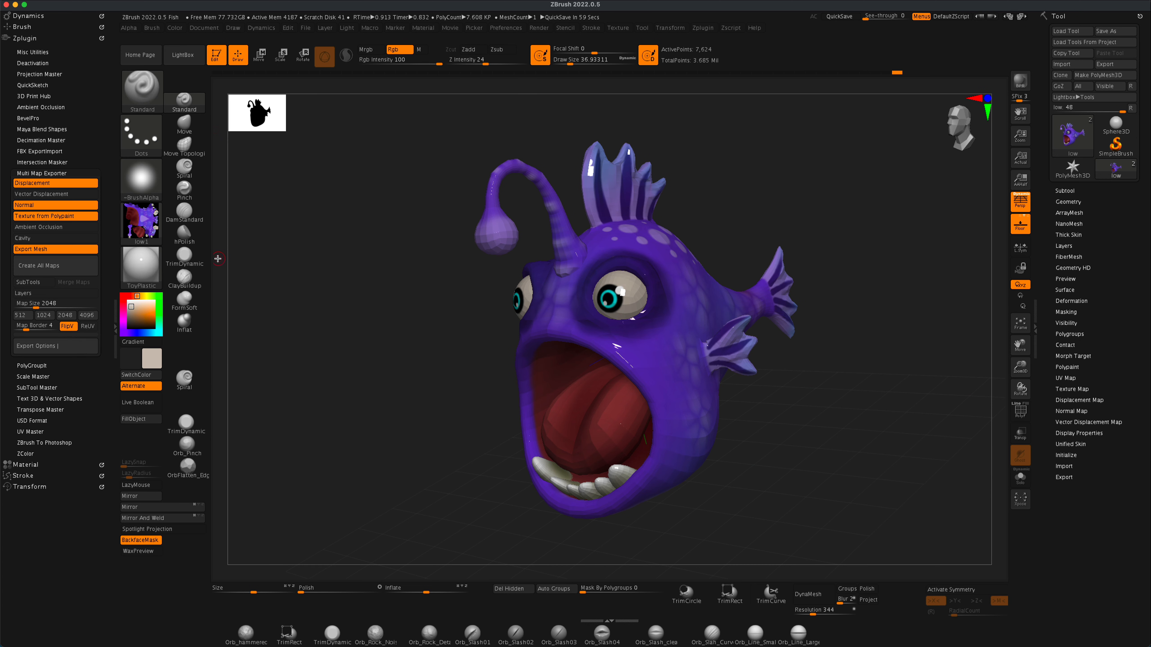
Step: Look up the export section of the ImportExport preferences
left_click(506, 28)
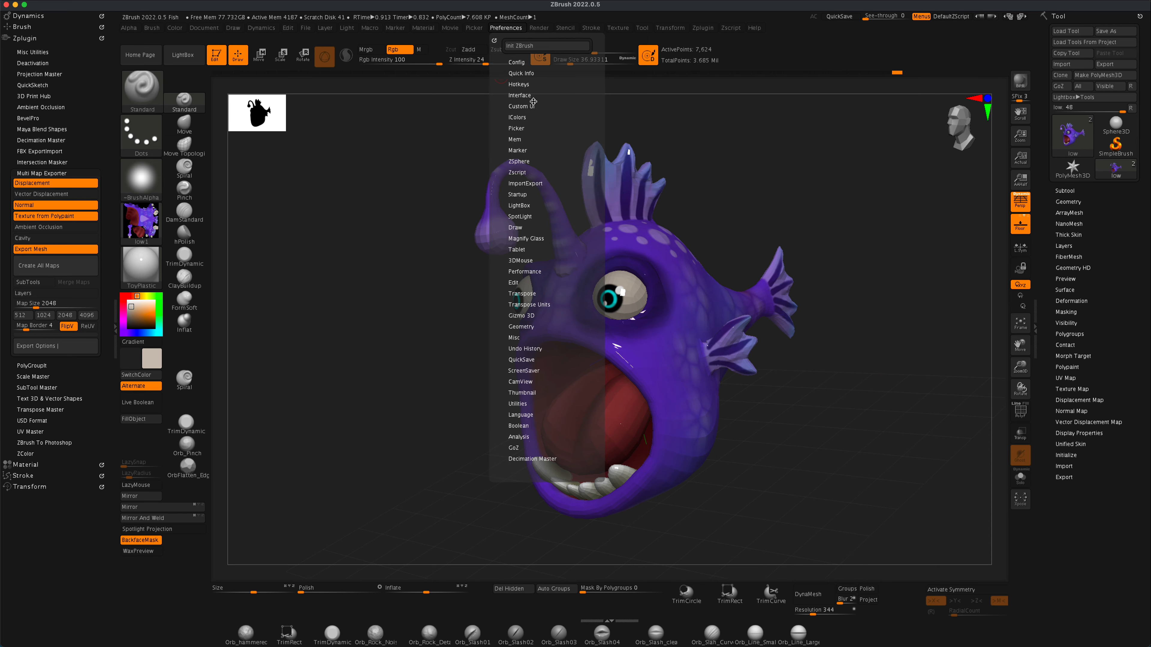
left_click(538, 183)
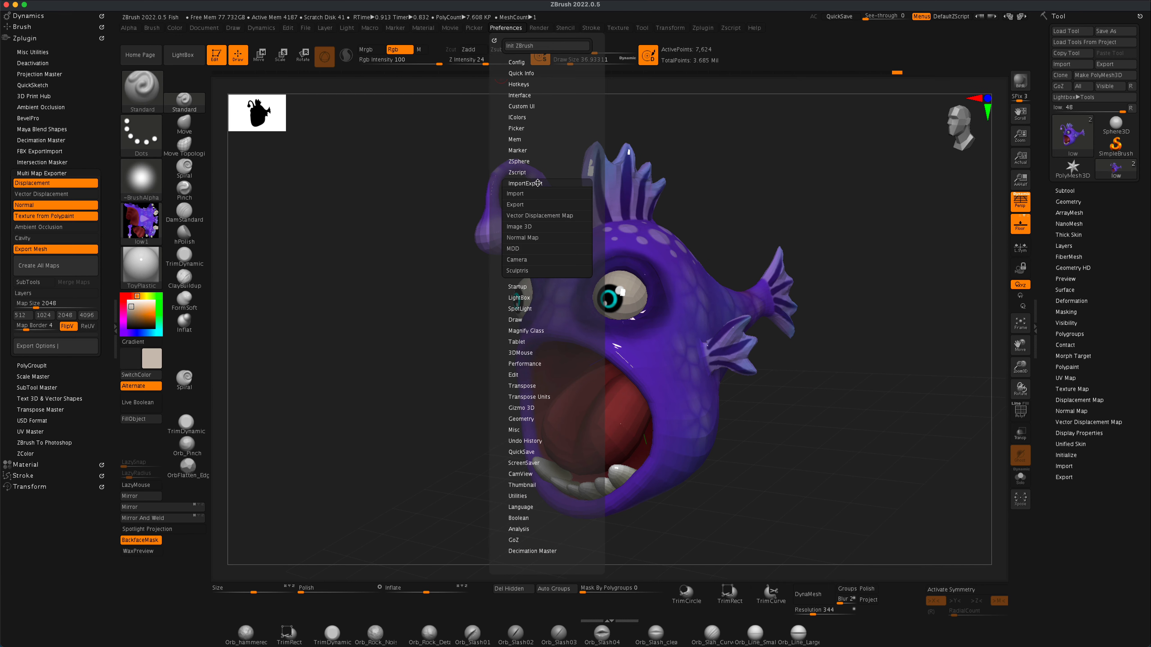
left_click(542, 204)
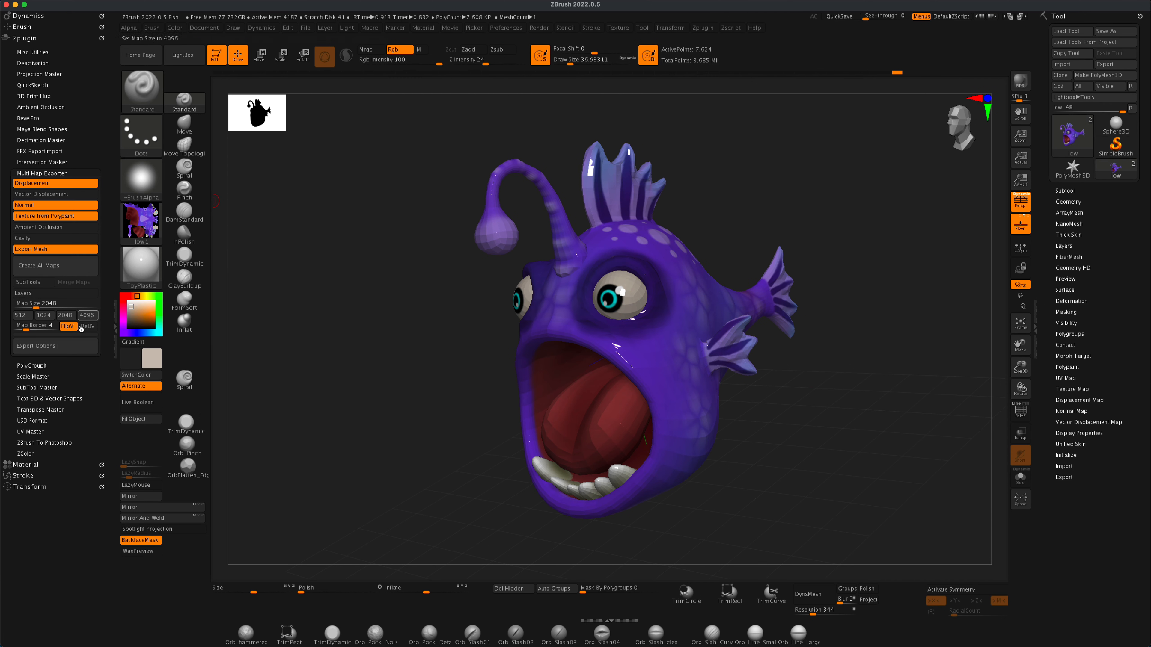
Step: Create and export all the included maps and the mesh to the Fish folder as low.psd in PSD format
left_click(75, 345)
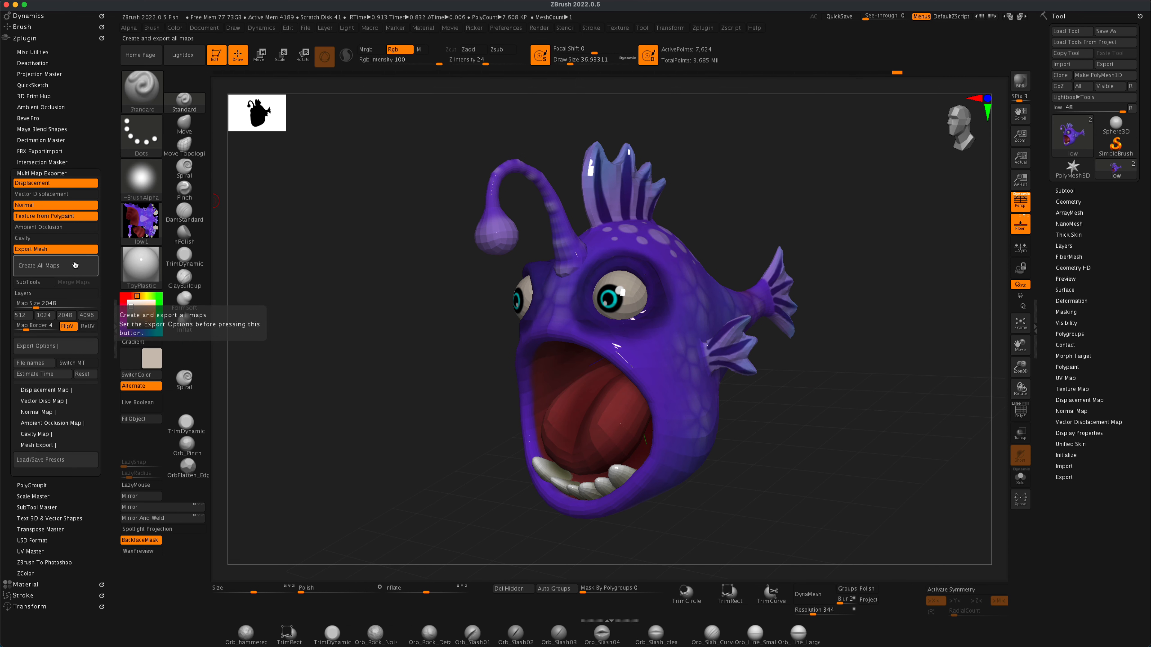
left_click(46, 265)
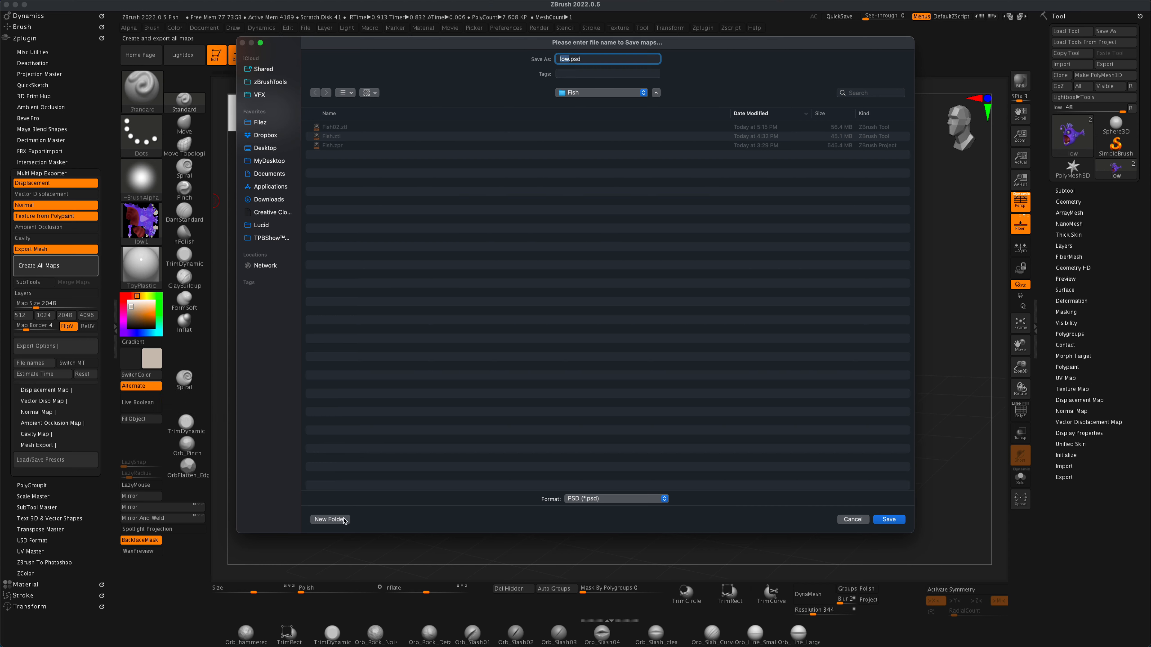
left_click(618, 498)
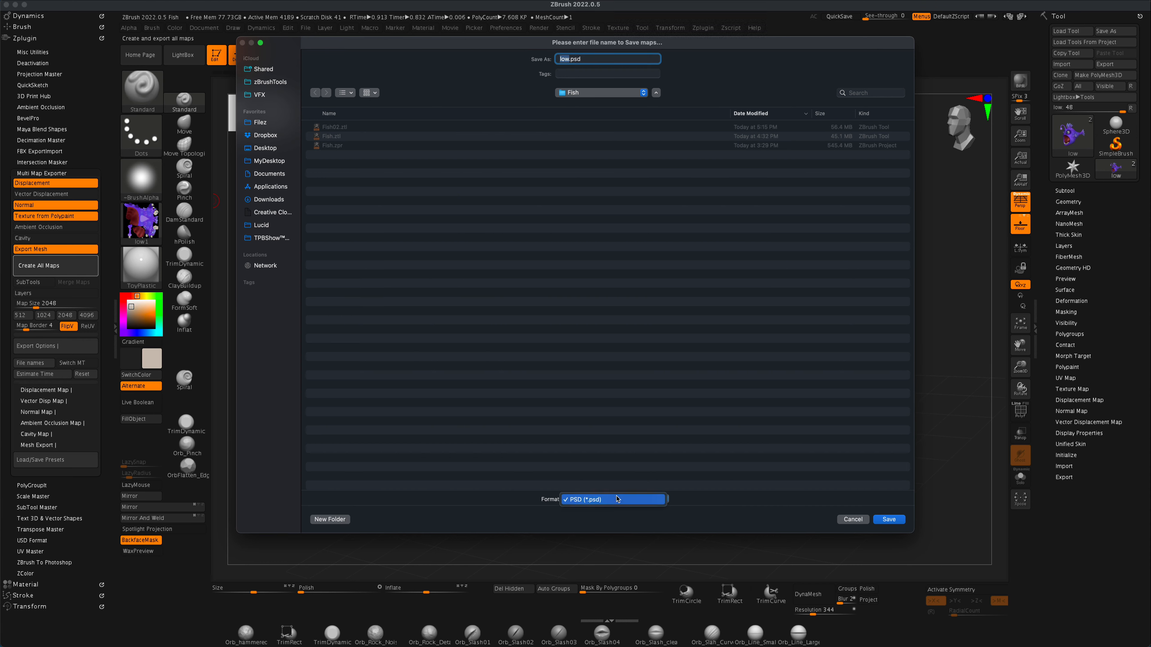
left_click(619, 498)
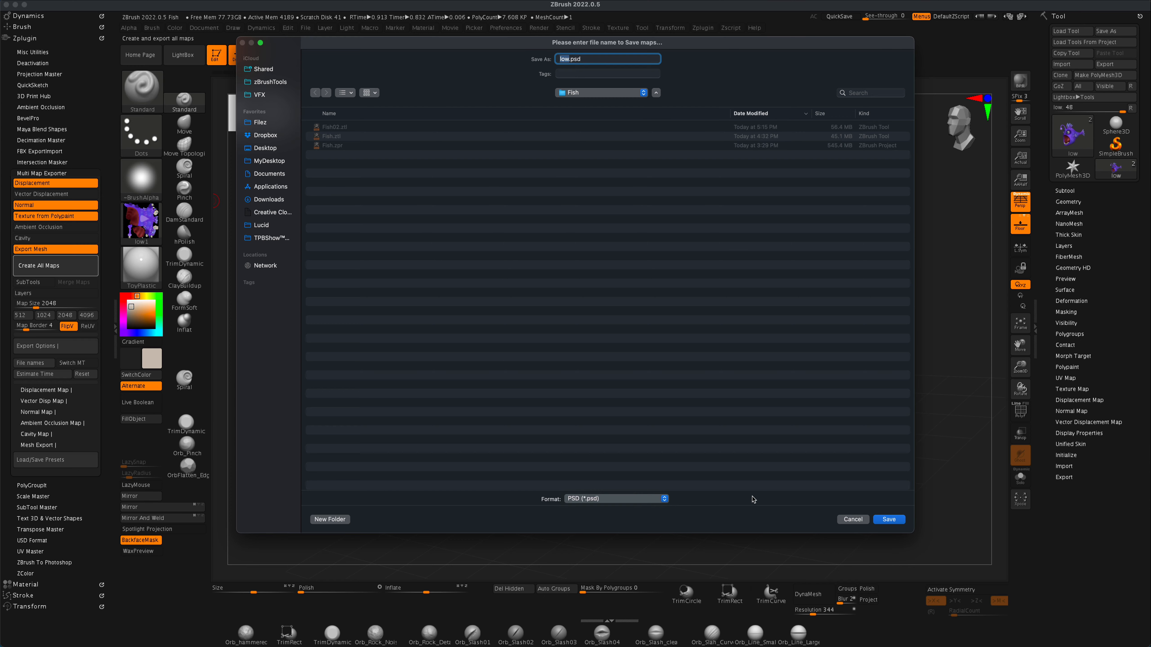
left_click(890, 521)
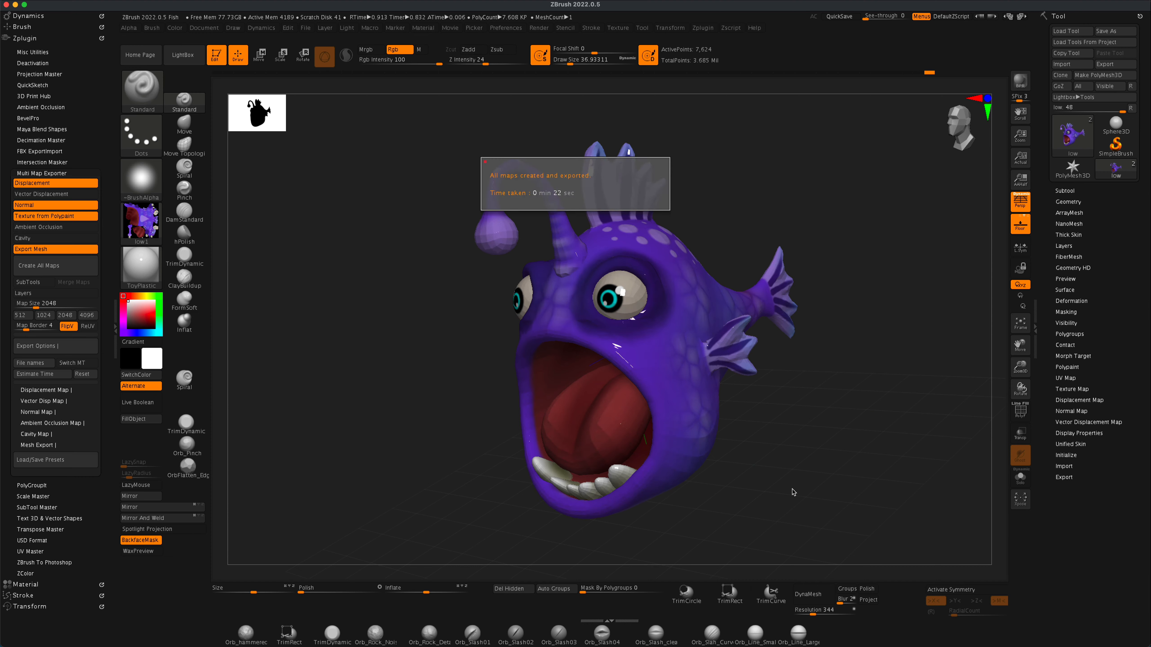
left_click(419, 339)
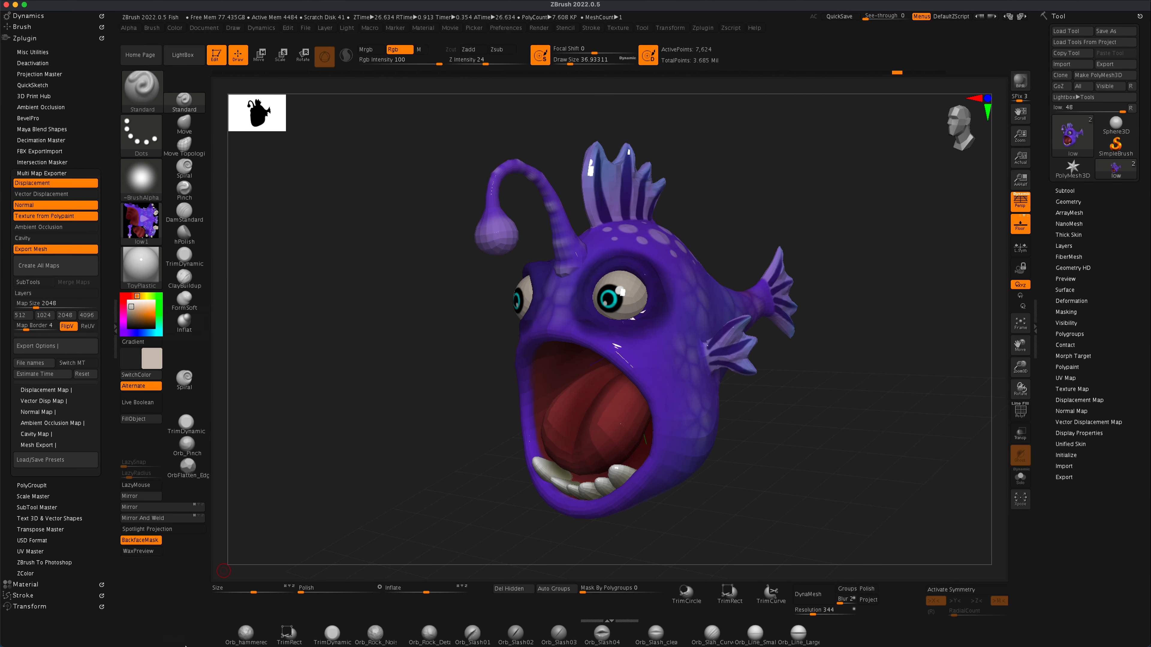
Step: Find the exported files in the Fish folder in Finder and preview the textured low.obj from several angles
left_click(38, 625)
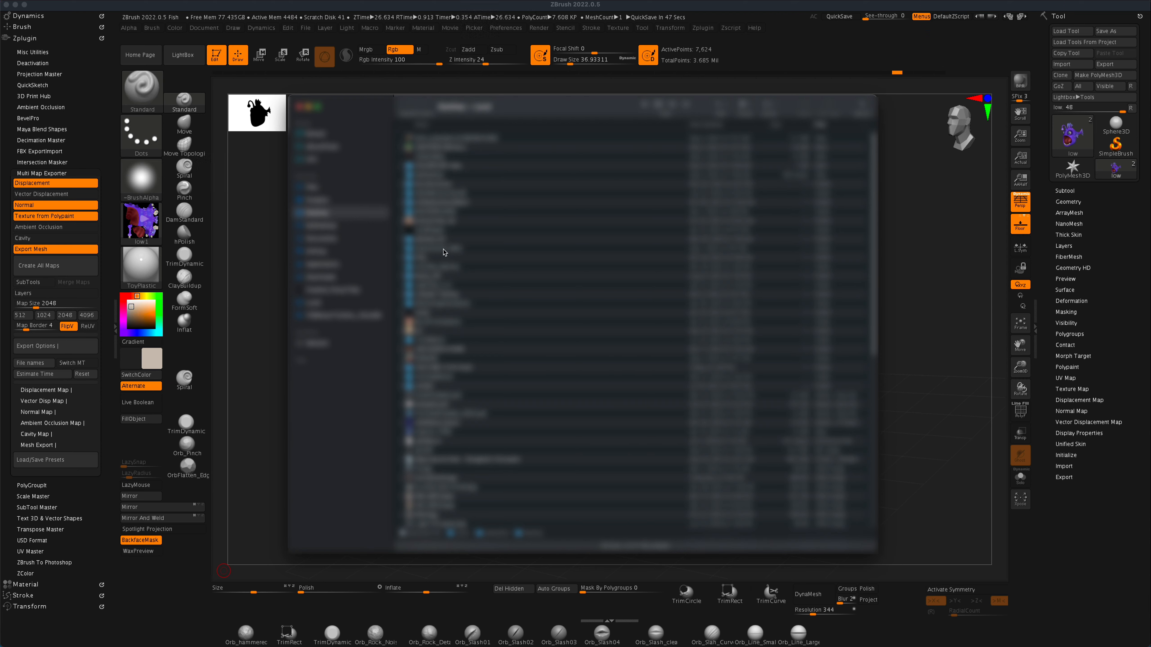
double_click(456, 368)
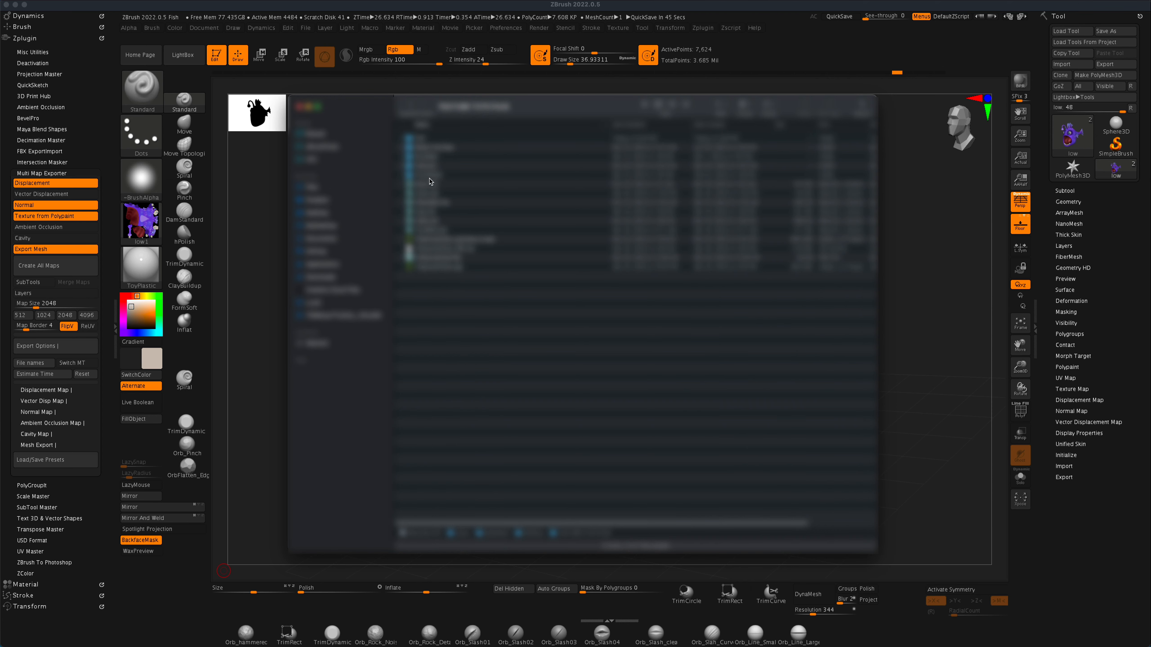
double_click(426, 146)
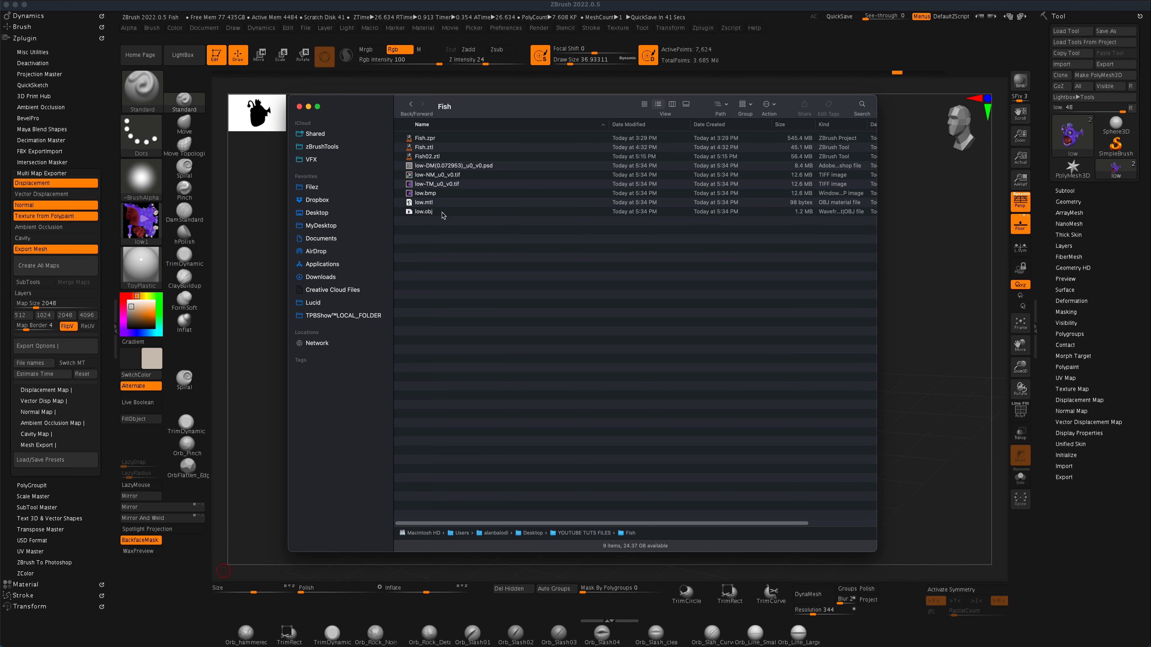
left_click(443, 214)
key("space")
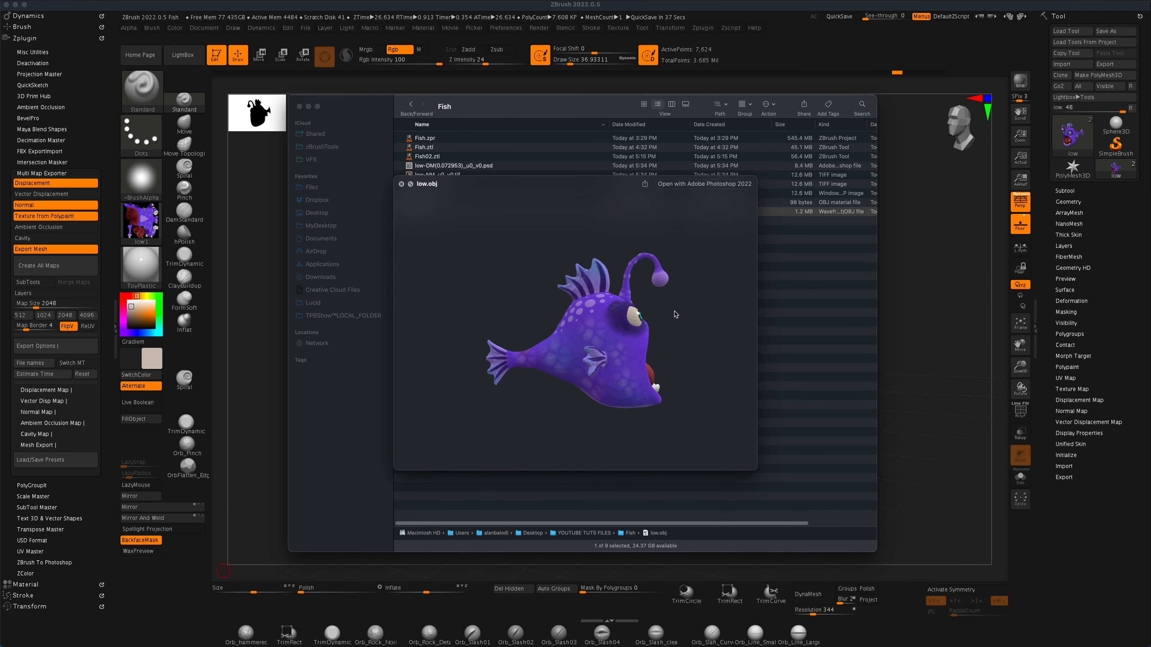
left_click_drag(675, 314, 517, 276)
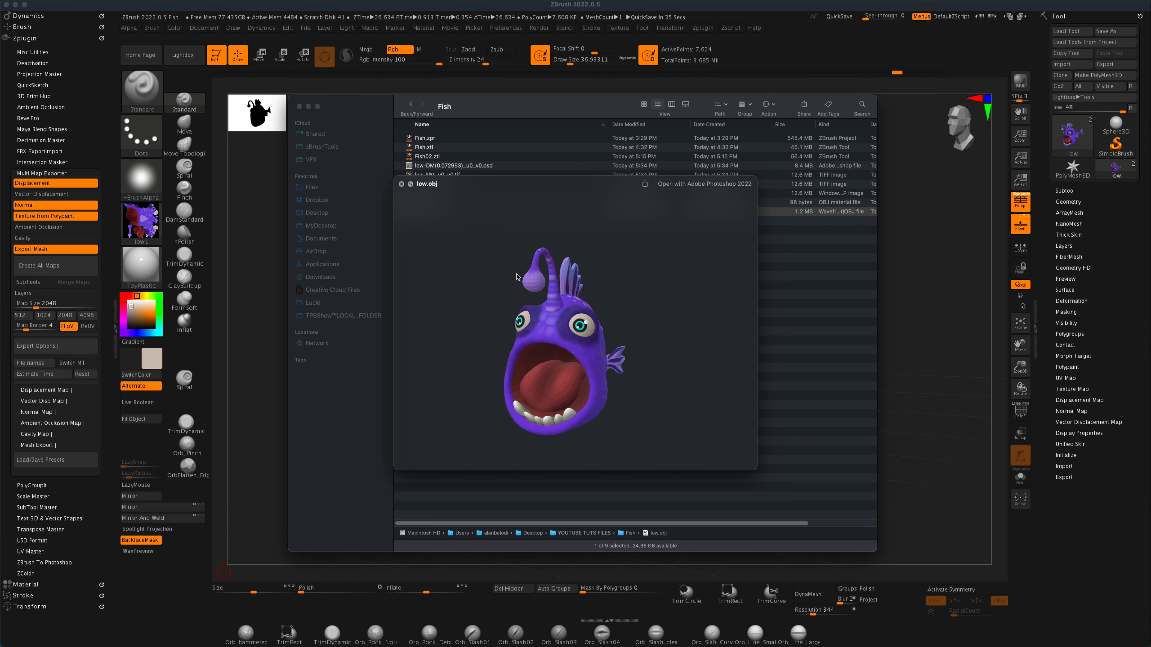
left_click(401, 184)
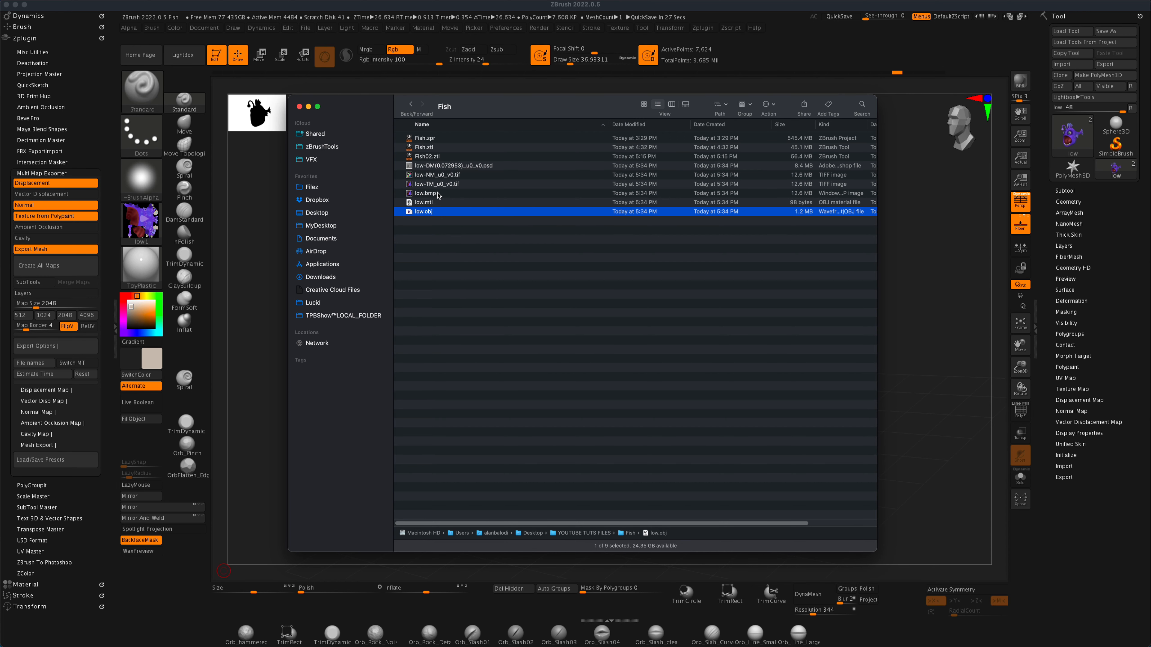
Step: Preview the exported polypaint texture low-TM_u0_v0.tif and the normal map low-NM_u0_v0.tif
left_click(433, 184)
key("space")
left_click(289, 23)
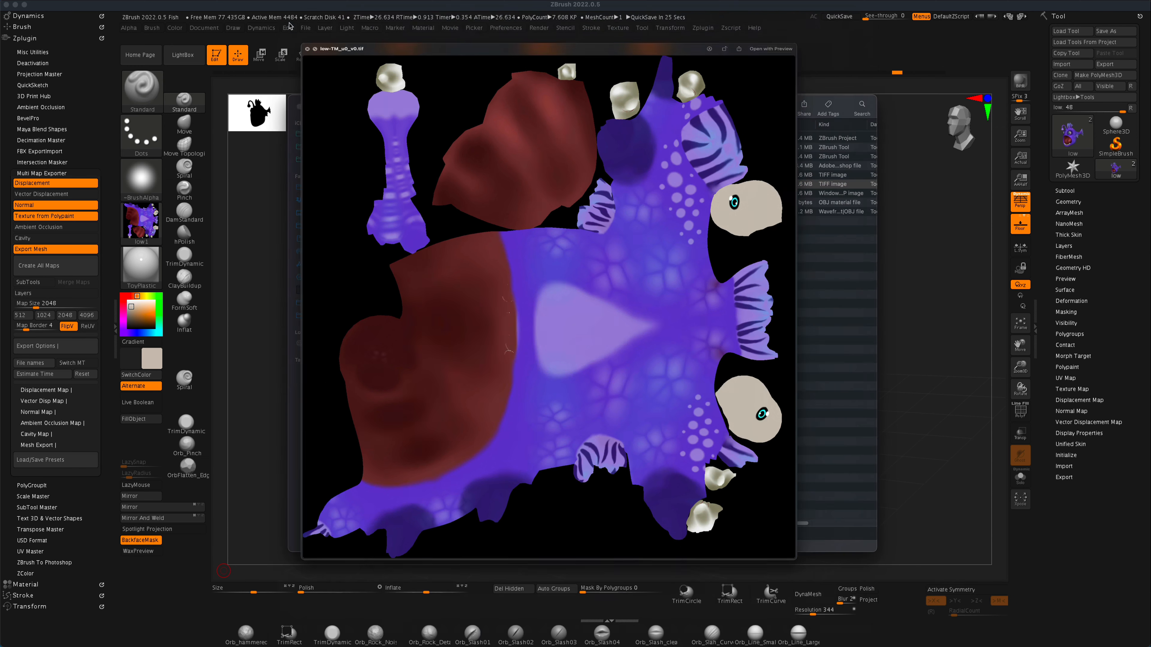
left_click(455, 176)
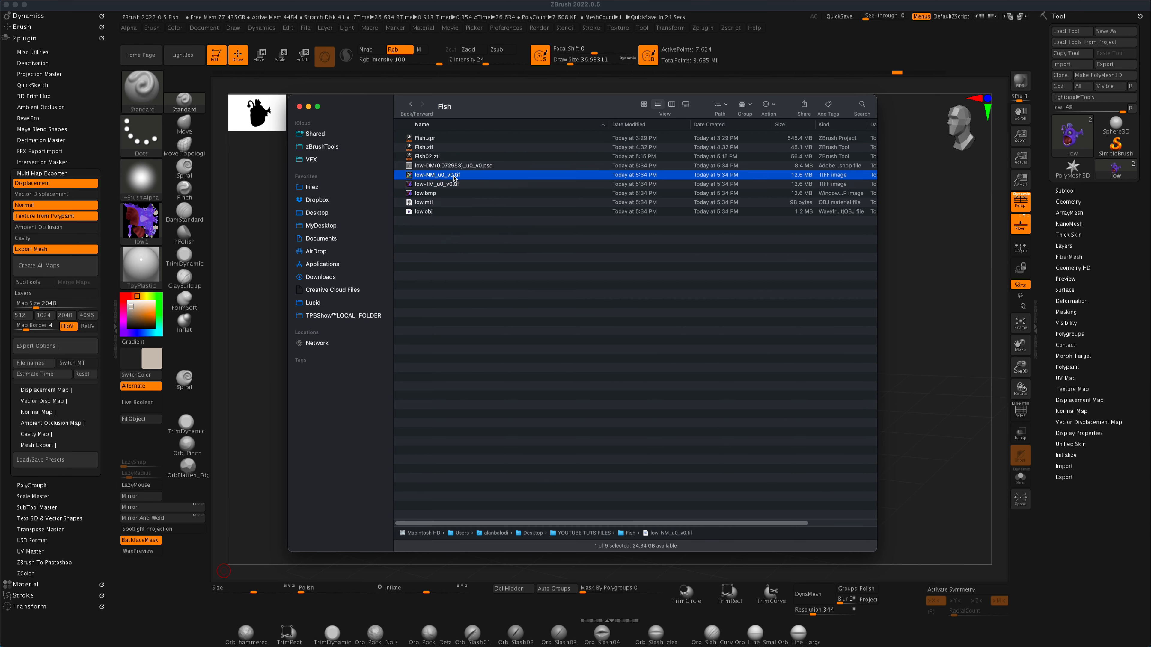
key("space")
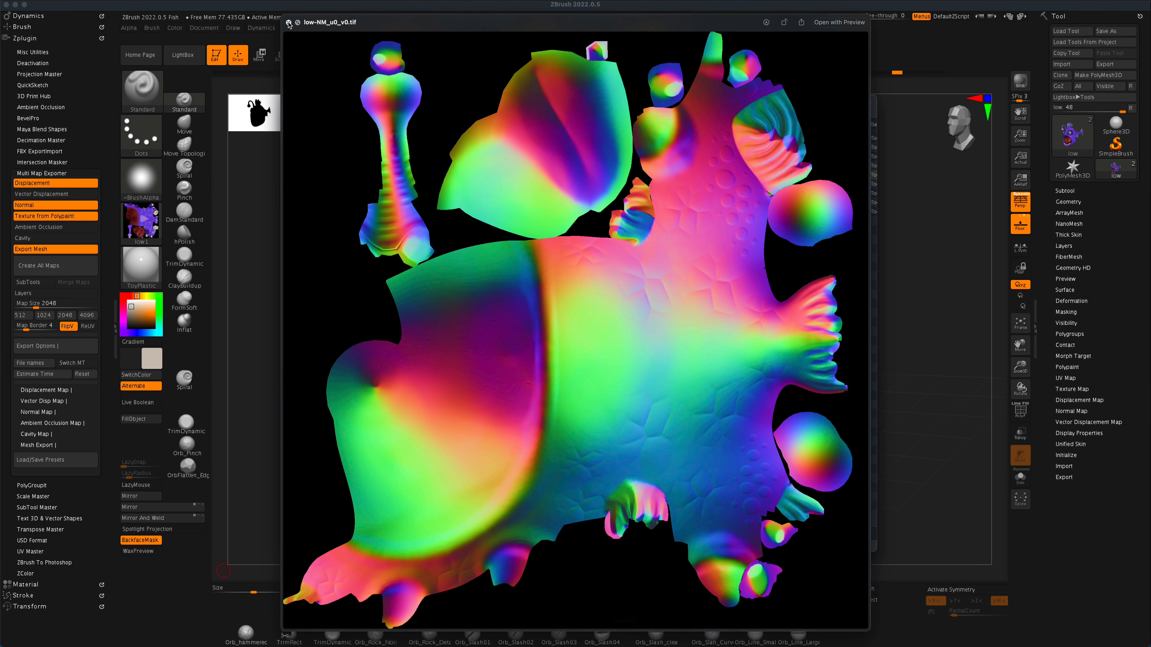
left_click(288, 23)
left_click(440, 237)
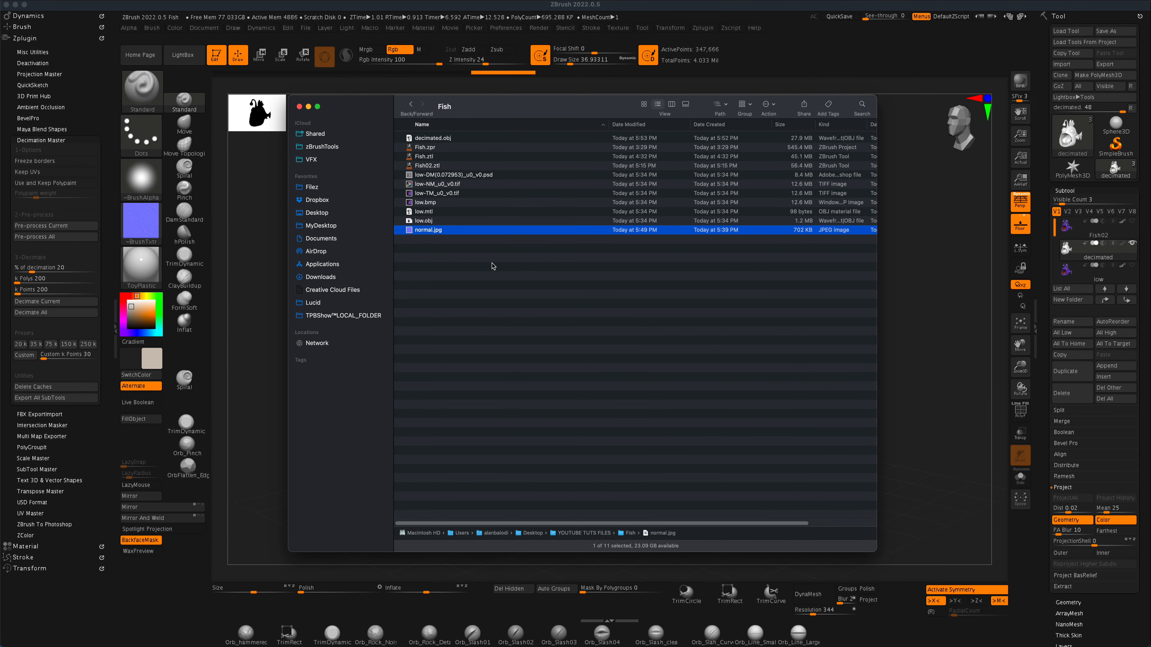
Step: Preview the decimated.obj high-resolution mesh in the Fish folder and switch to Adobe Substance 3D Painter
left_click(445, 139)
key("space")
key("super+Tab")
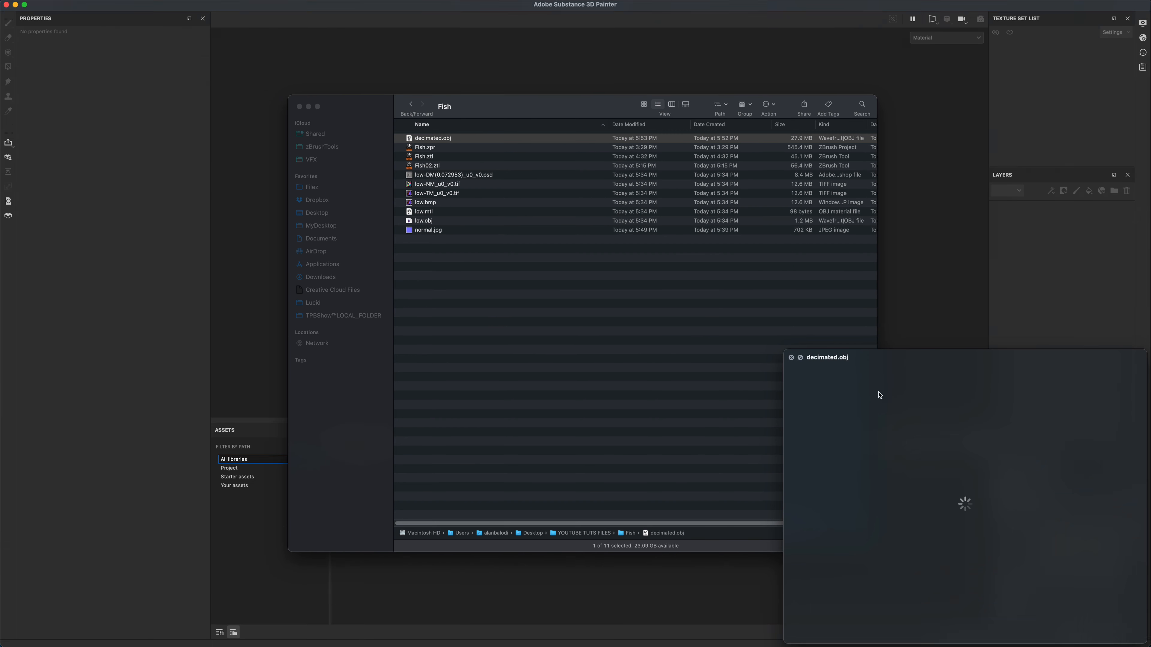
left_click(791, 357)
Step: Create a new project from low.obj in the Fish folder, with document resolution 2048 and OpenGL normal map format
left_click(696, 80)
left_click(102, 1)
left_click(105, 5)
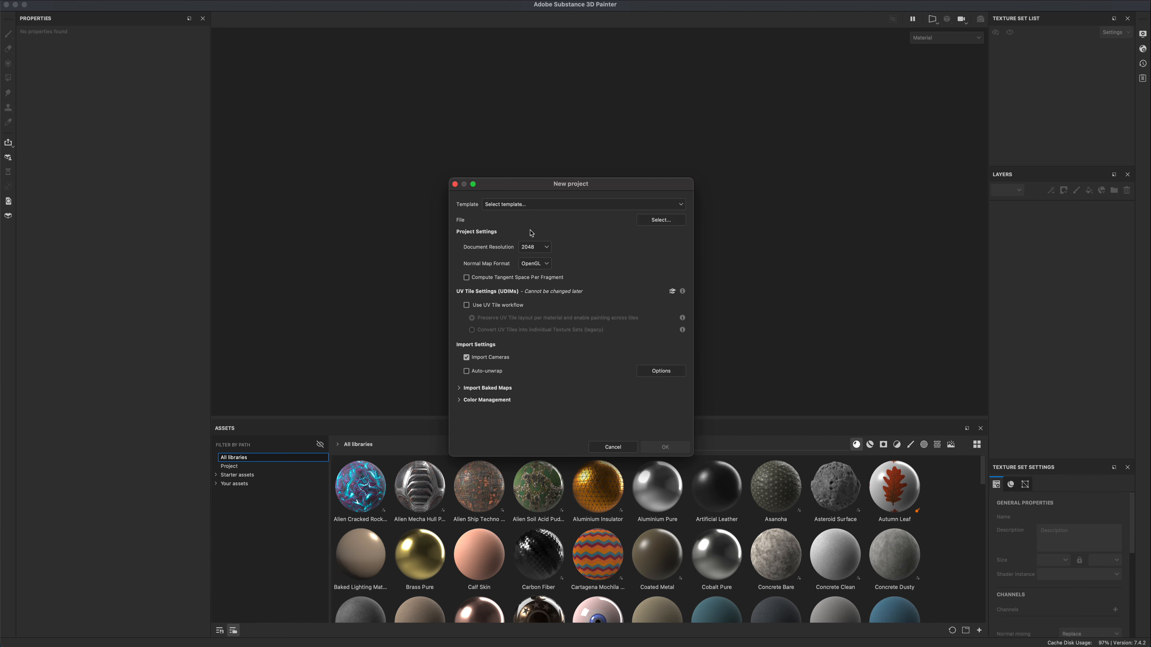
left_click(644, 221)
left_click(816, 145)
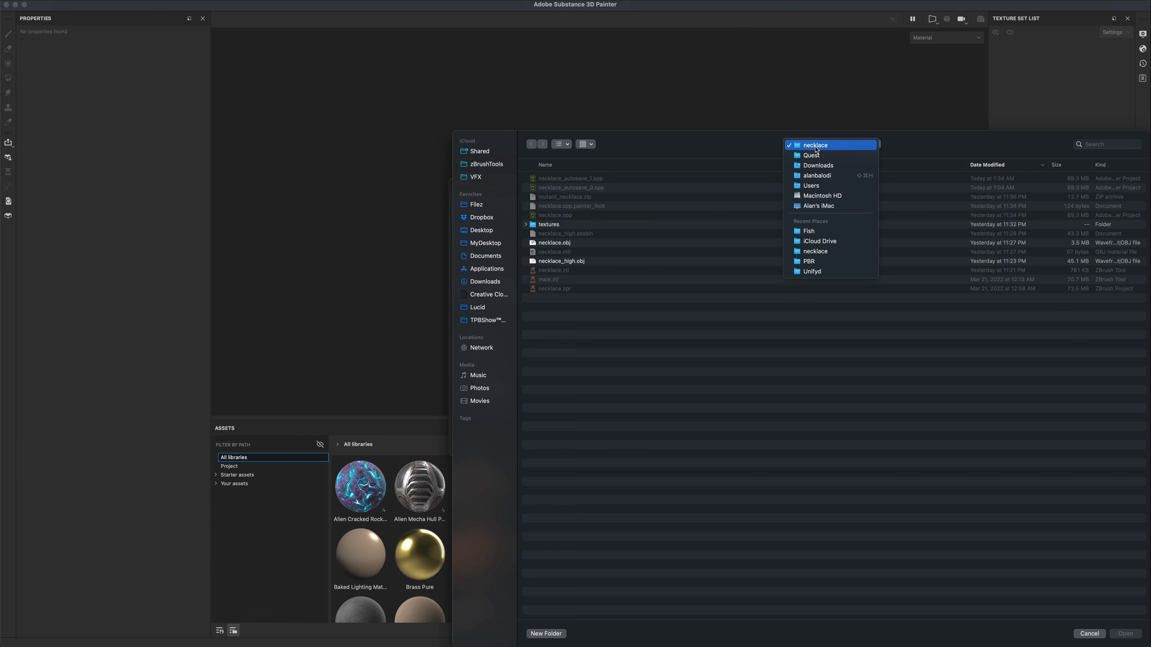
left_click(818, 232)
double_click(548, 215)
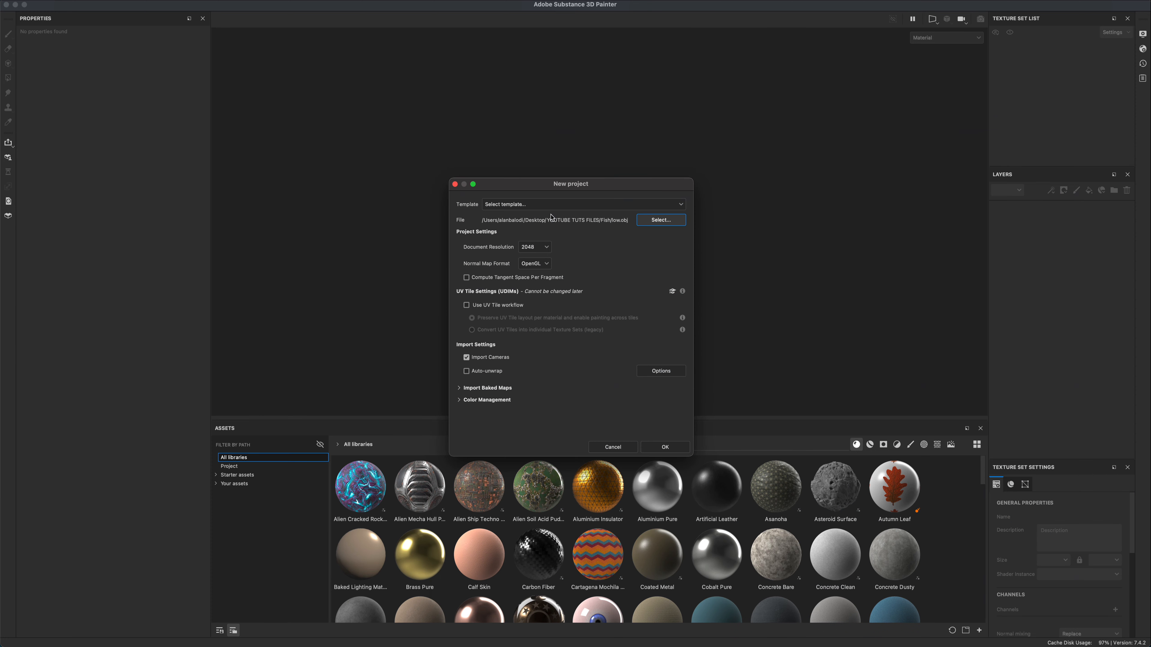
left_click(680, 450)
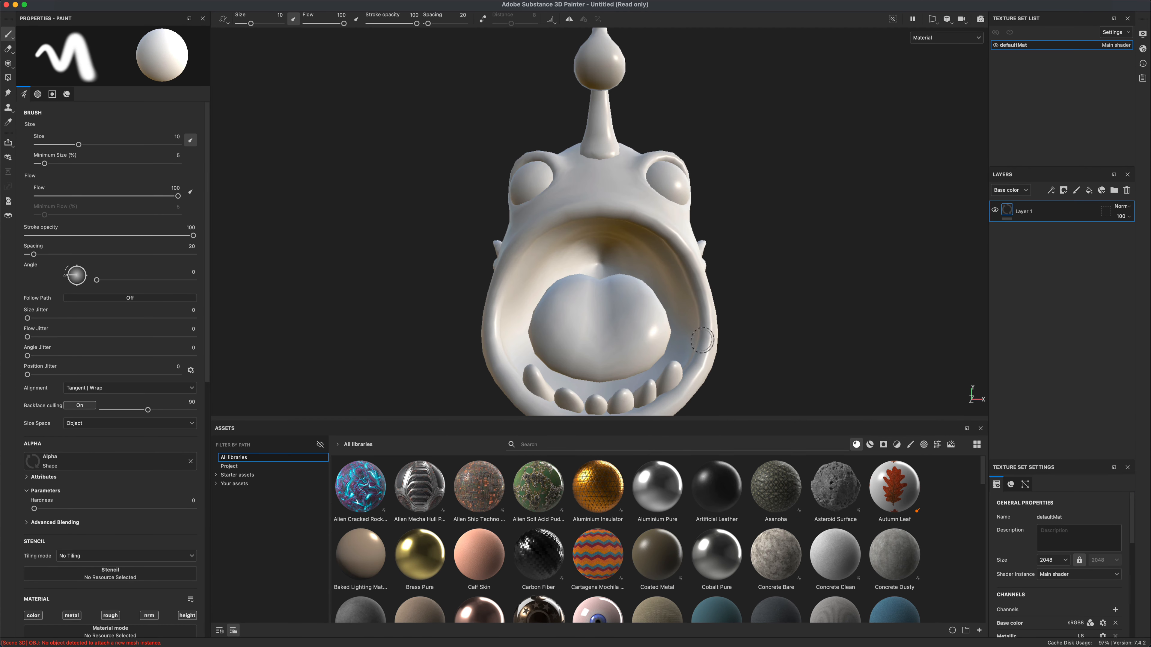
Step: Delete the empty Layer 1 and enlarge the texture set settings area to expose the mesh maps section
left_click_drag(907, 305, 841, 274, "alt")
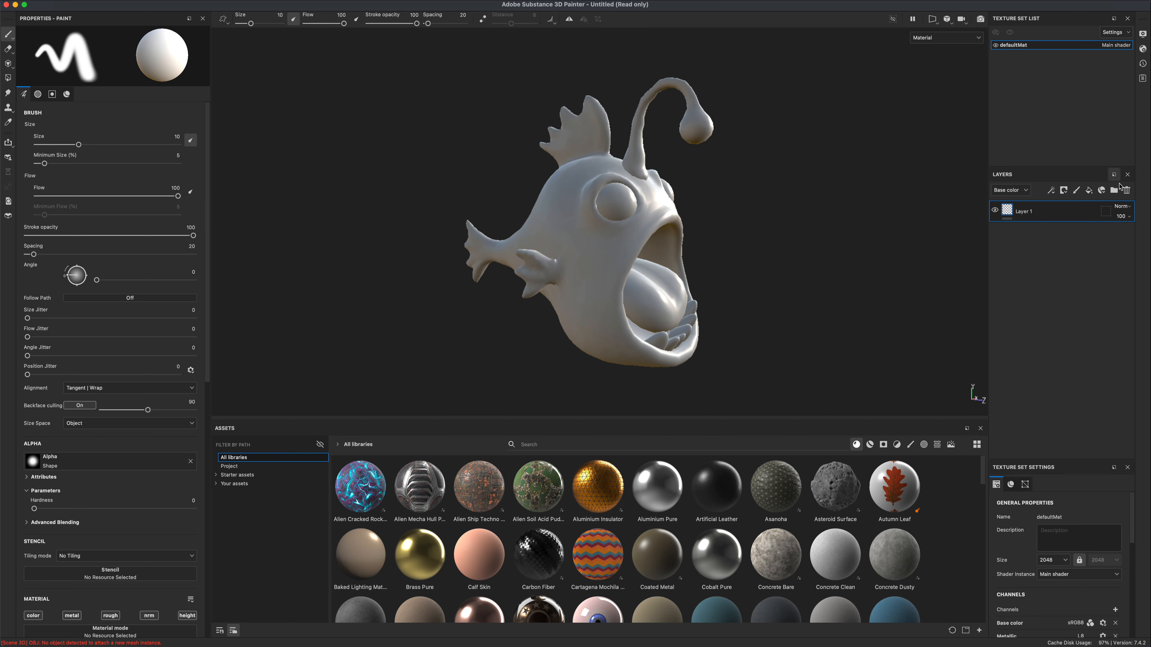
left_click(1127, 190)
left_click_drag(1075, 419, 1079, 313)
scroll(1110, 446, "down", 6)
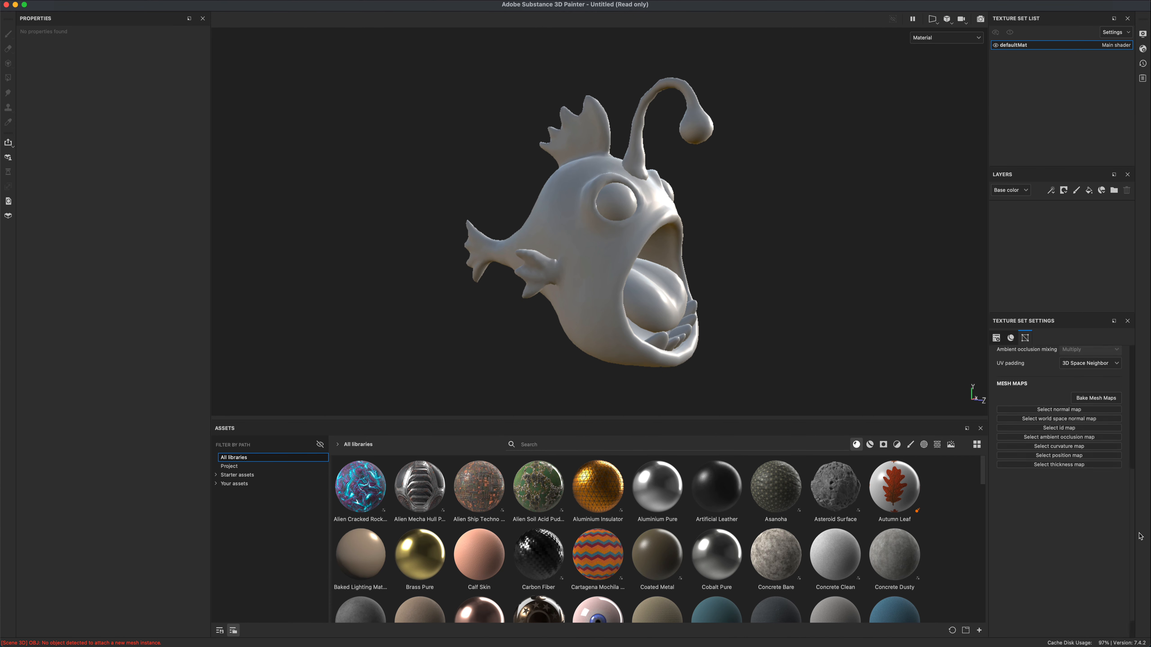
scroll(1110, 446, "up", 1)
Step: Set up the mesh map bake with output size 2048 and decimated.obj as the high definition mesh
left_click(1105, 425)
left_click(572, 196)
left_click(571, 257)
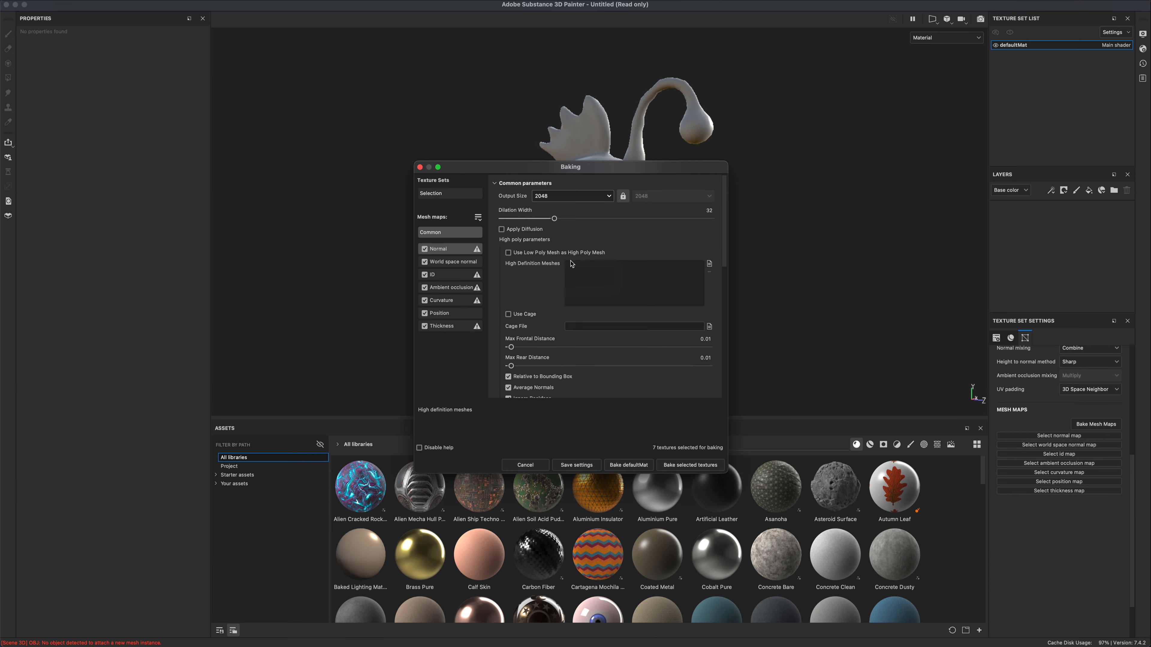
left_click(709, 263)
double_click(562, 181)
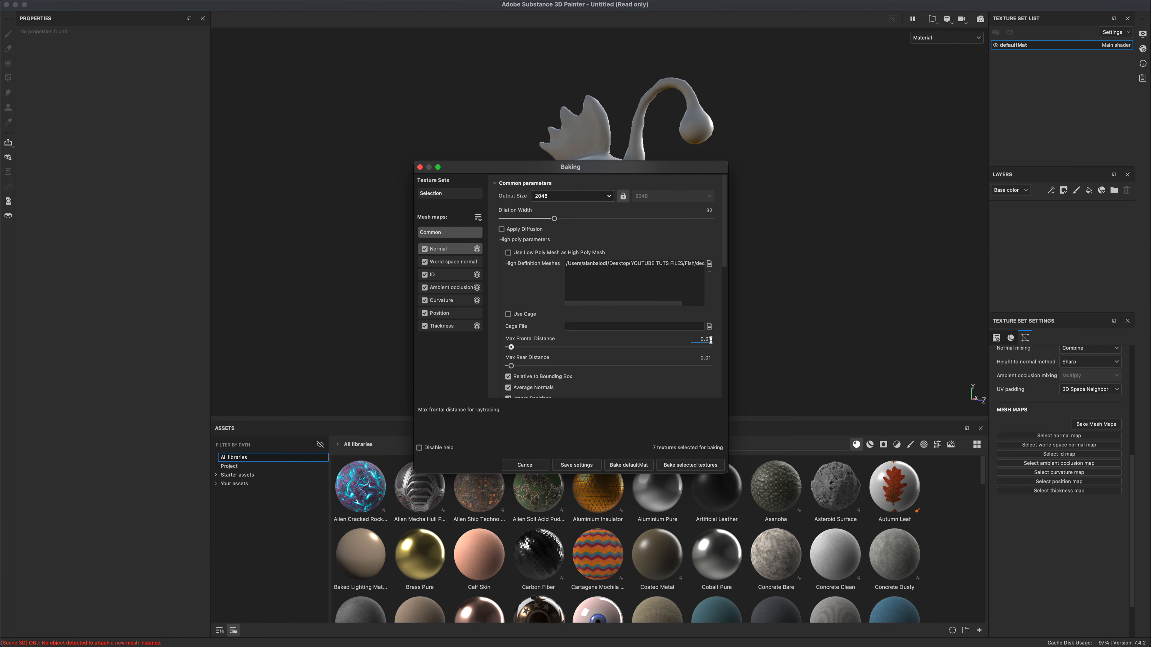
Step: Set both the max frontal distance and the max rear distance of the bake to 0.02
type("2")
left_click(710, 358)
type("2")
key("Return")
Step: Choose an antialiasing option and bake all selected mesh maps for the fish
scroll(725, 261, "down", 5)
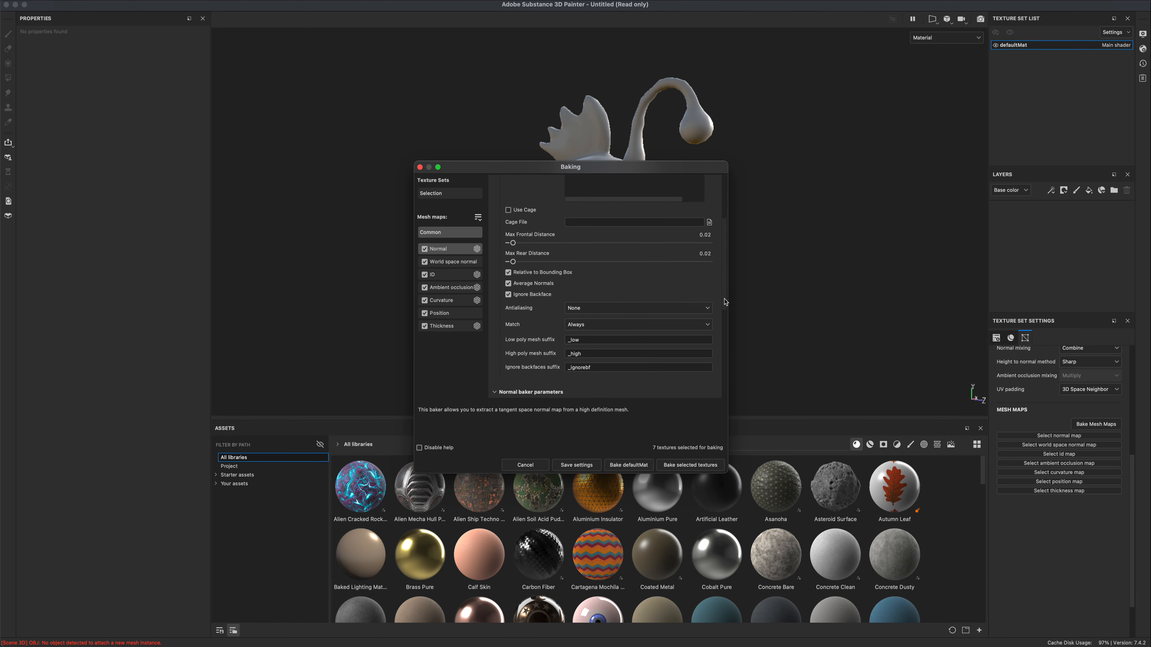
left_click(613, 313)
left_click(612, 330)
left_click(690, 465)
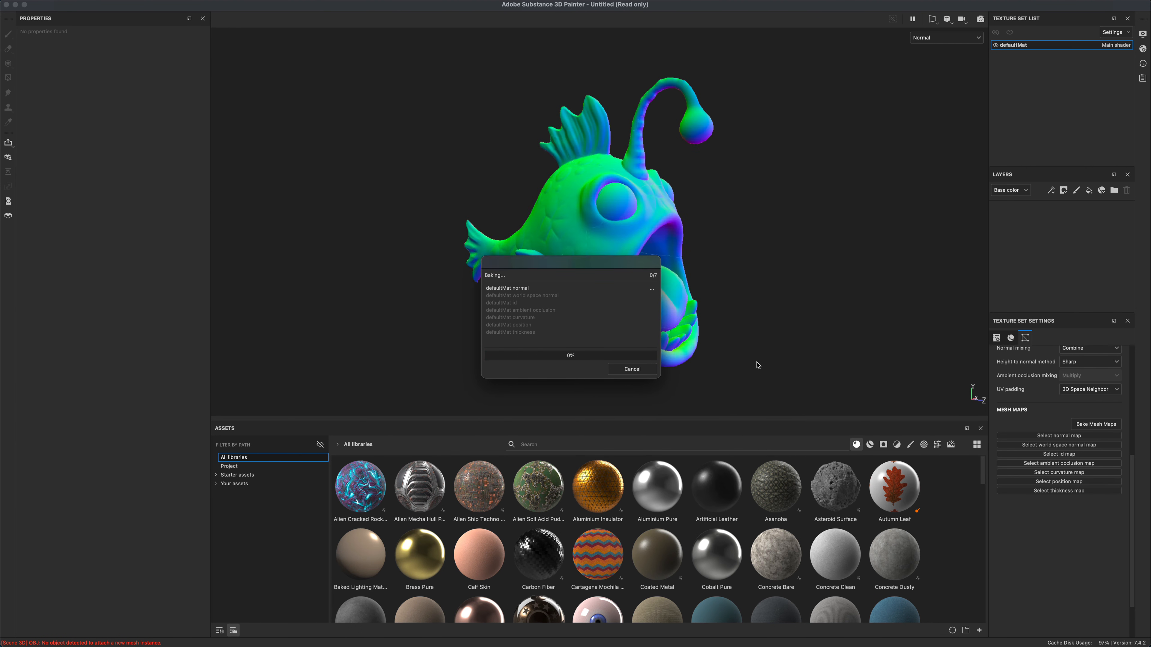
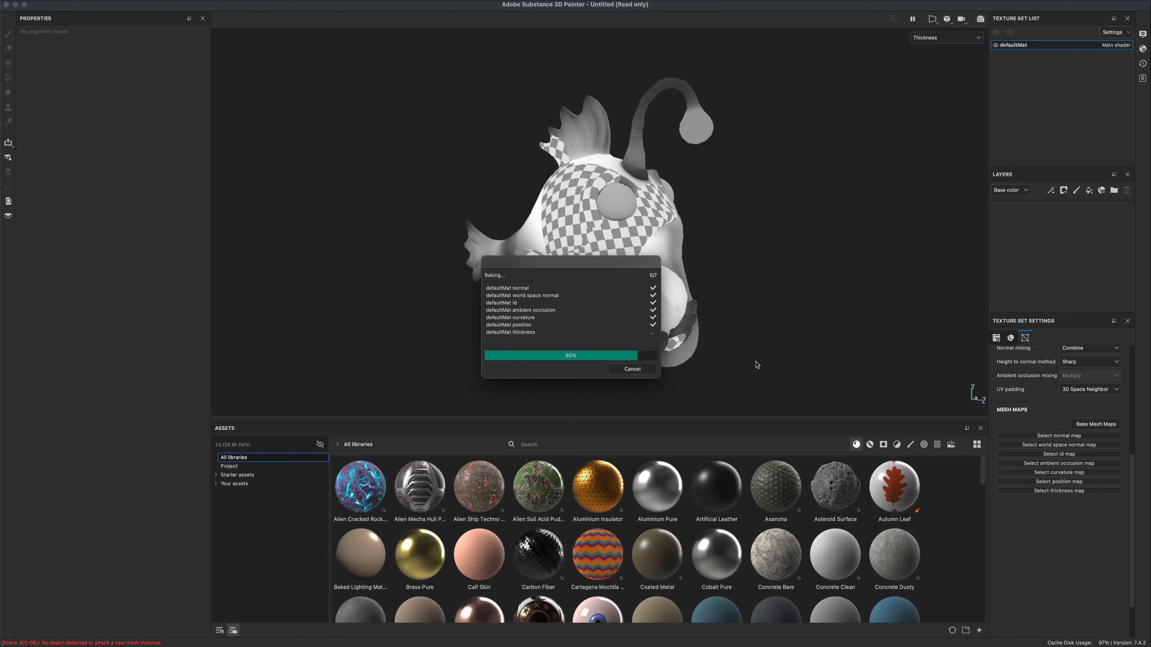
left_click(652, 369)
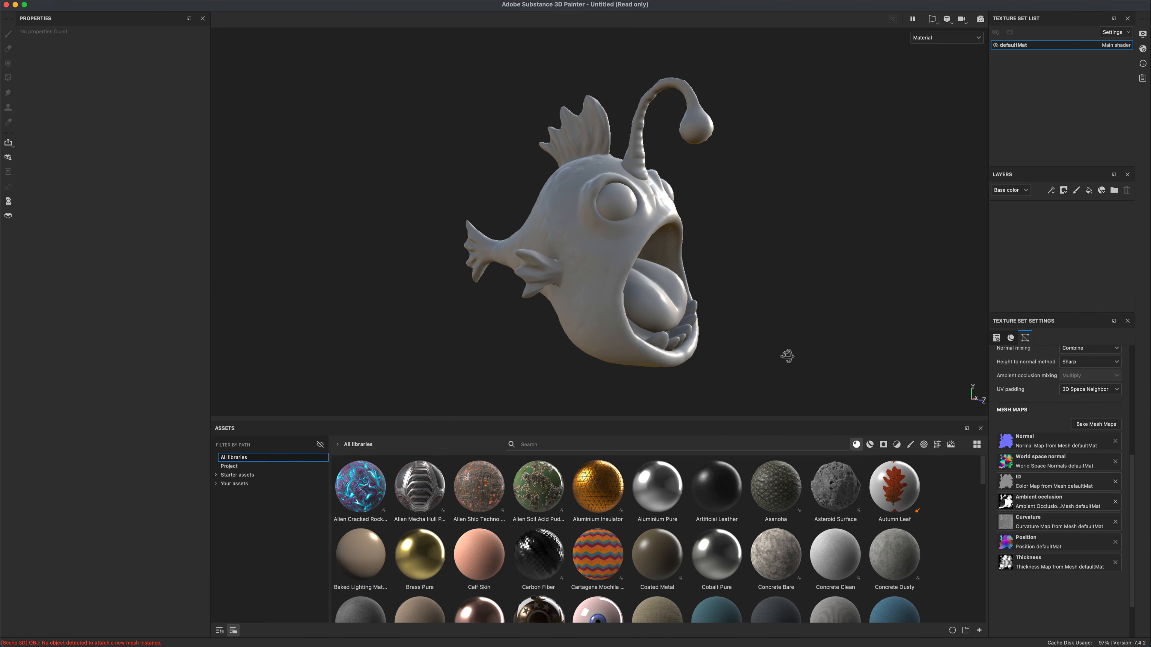
Step: Import low-TM_u0_v0.tif from the Fish folder as a texture resource into the current untitled project
left_click_drag(787, 358, 752, 309, "alt")
left_click(100, 1)
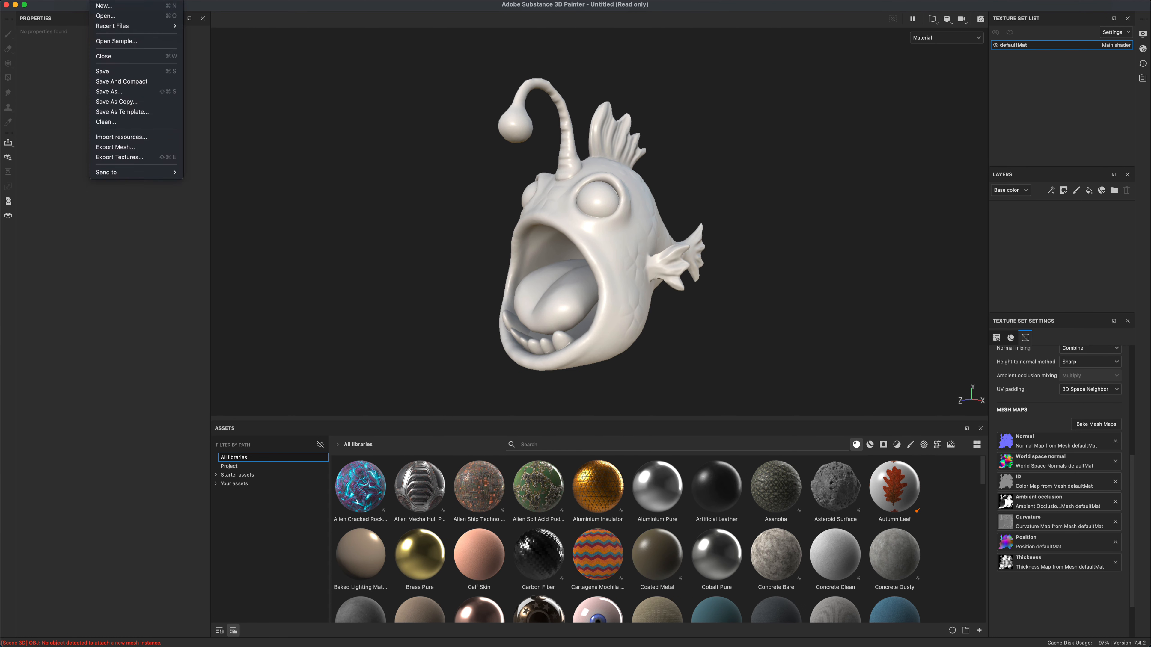
left_click(136, 137)
left_click(608, 204)
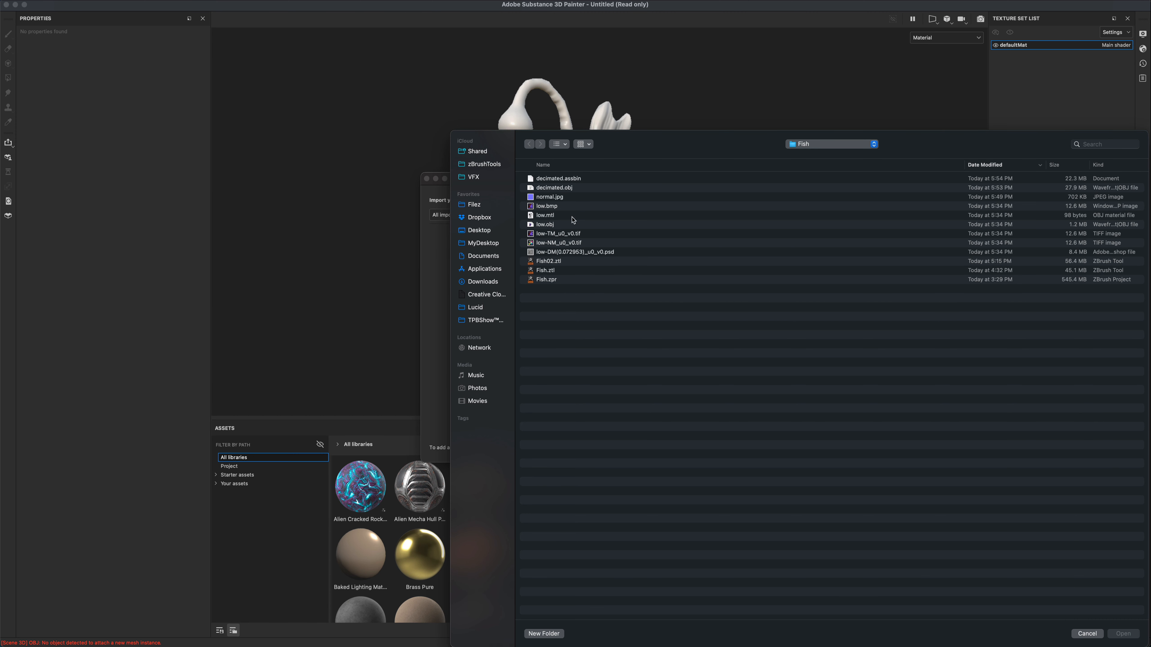
double_click(576, 234)
left_click(673, 231)
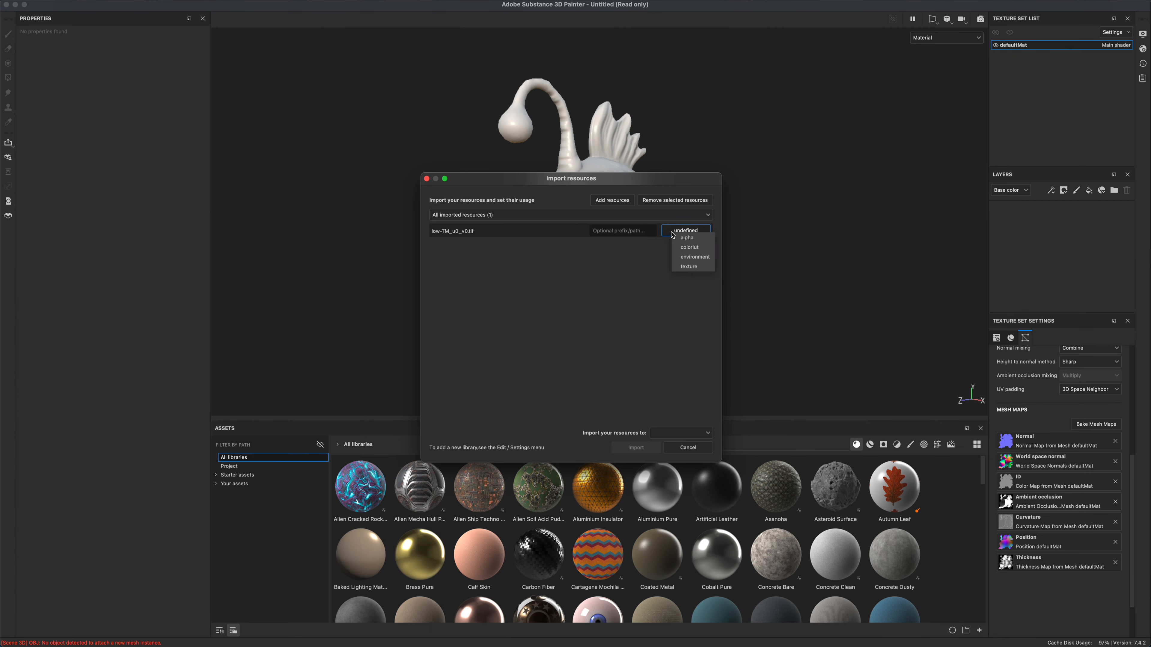
left_click(684, 267)
left_click(678, 431)
left_click(672, 454)
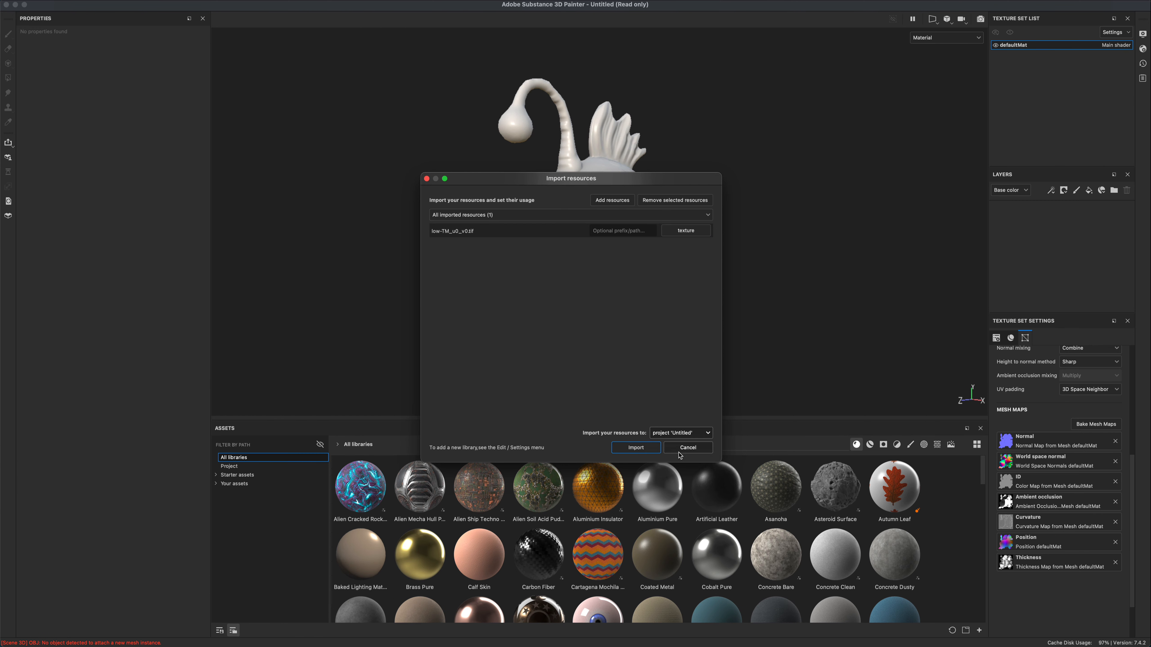
left_click(642, 447)
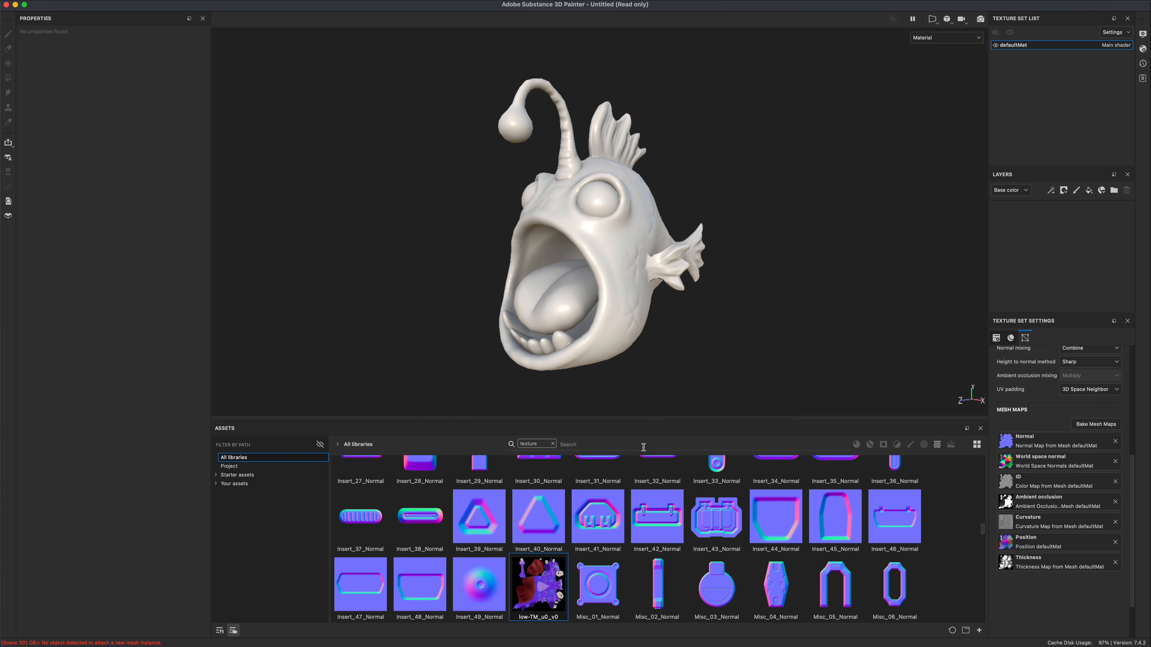
Step: Add a fill layer and assign the low-TM_u0_v0 texture as its base color
left_click(1089, 190)
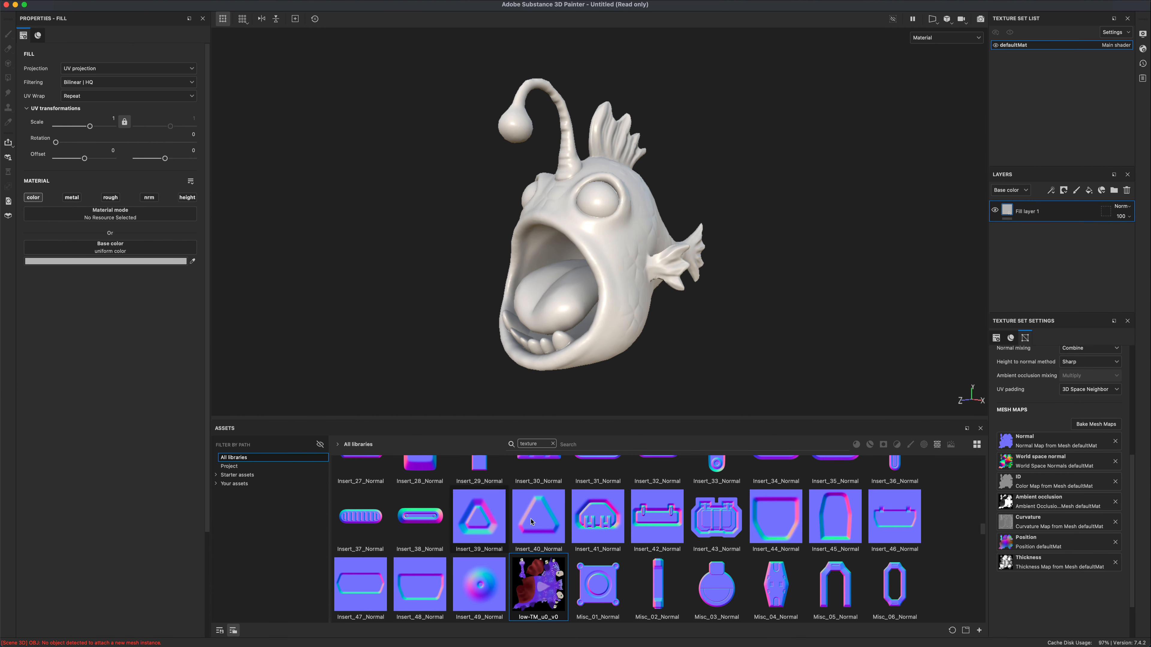
left_click_drag(538, 585, 105, 250)
left_click_drag(582, 297, 715, 301, "alt")
Step: Enable viewport shadows and lower their shadows opacity in the display settings
left_click(1143, 34)
left_click(824, 246)
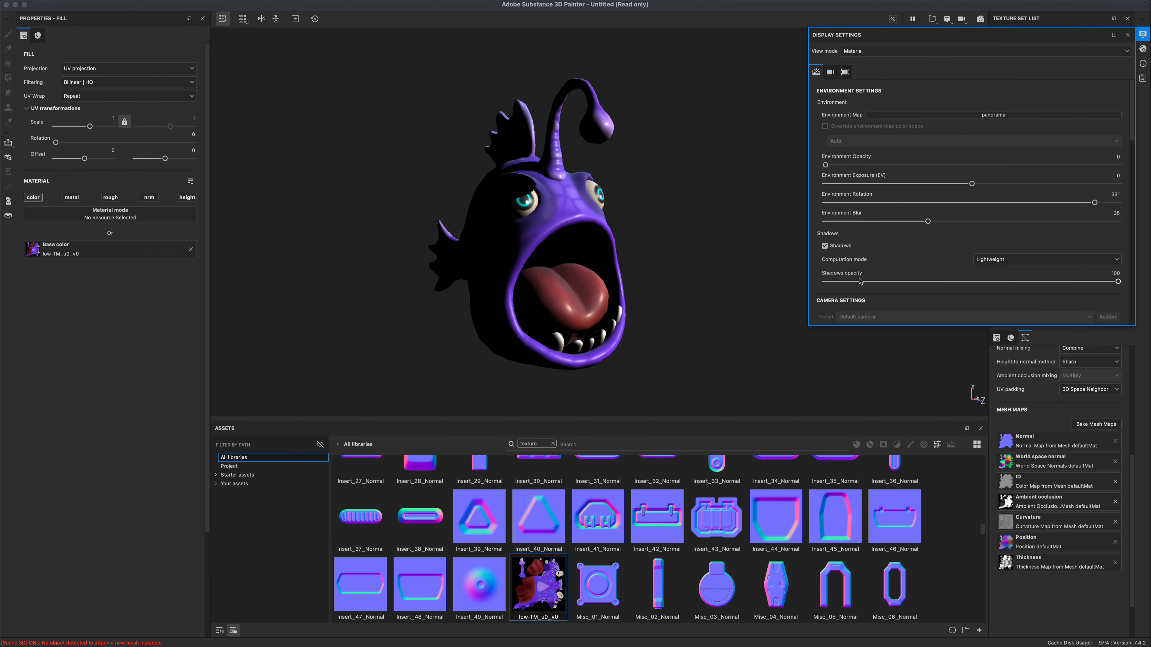
left_click(867, 282)
scroll(904, 279, "down", 10)
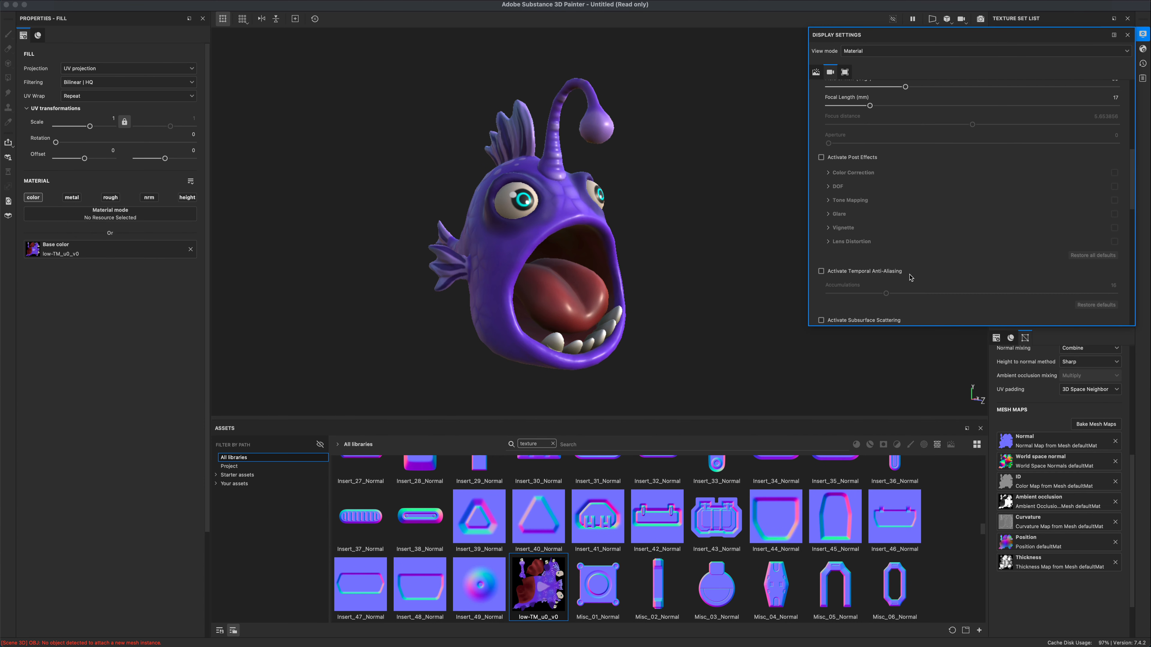
left_click(1143, 34)
left_click_drag(942, 213, 817, 259, "alt")
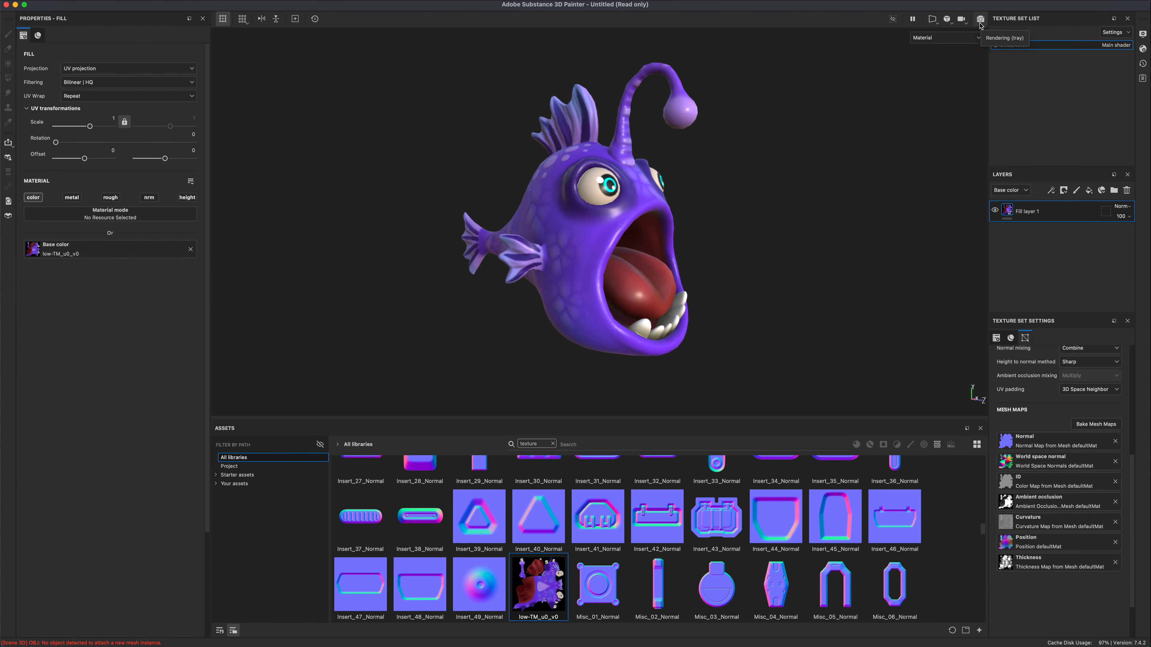
Step: Enable the roughness channel on the fill layer and set its value to about 0.15
left_click_drag(421, 167, 859, 216, "alt")
left_click(110, 197)
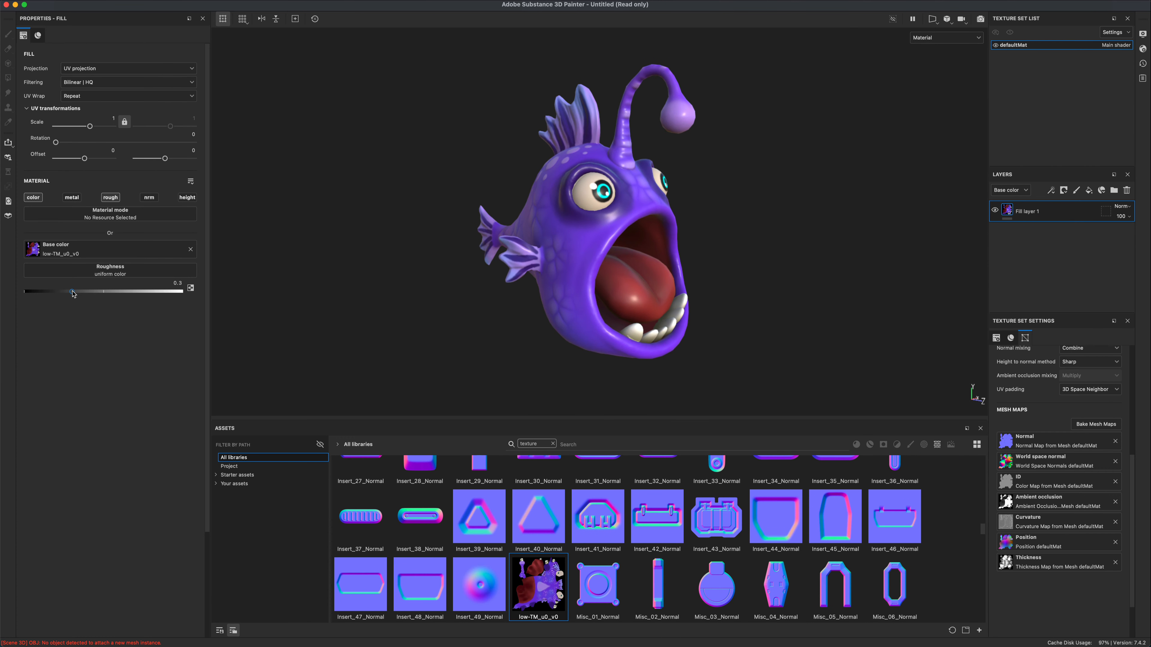
left_click_drag(73, 293, 48, 293)
left_click_drag(234, 277, 105, 280, "alt")
left_click_drag(419, 298, 802, 298, "alt")
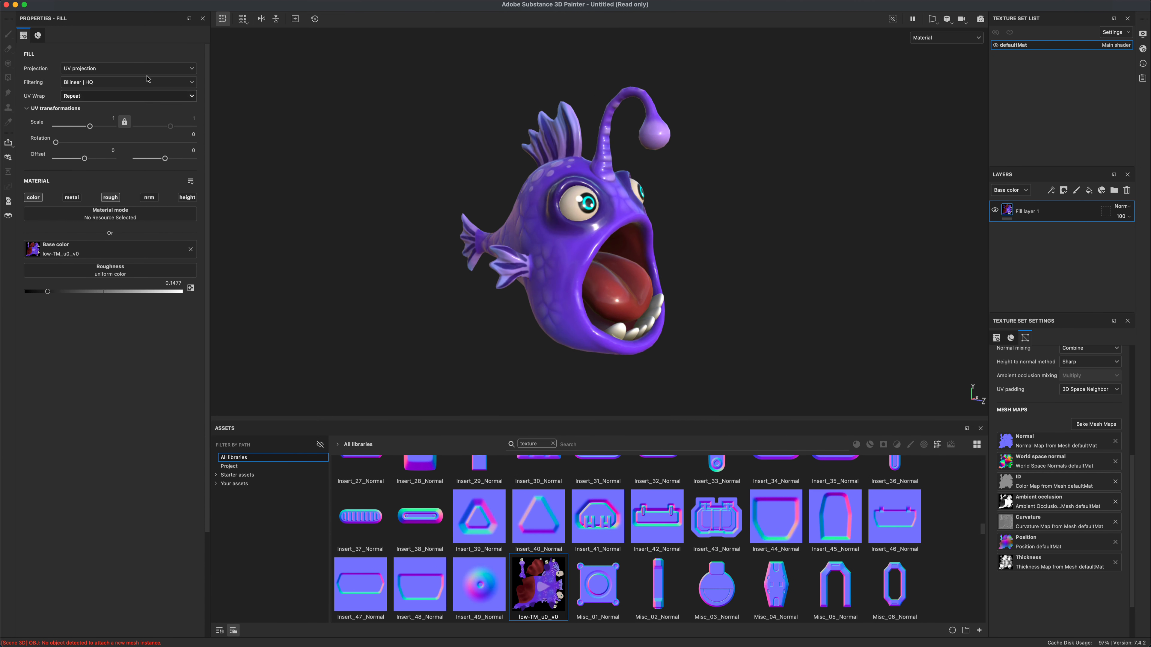
left_click(98, 0)
left_click(120, 157)
left_click(668, 483)
Step: Start saving the project under a new name and create a folder named textures inside the Fish folder
left_click(99, 0)
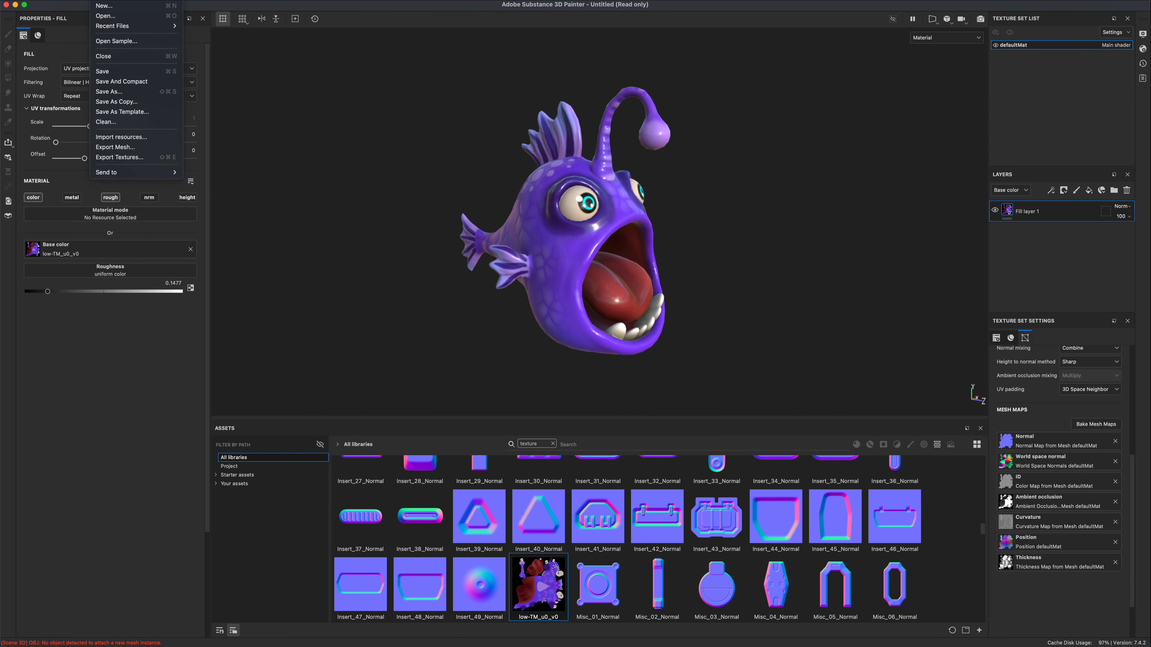
left_click(118, 93)
left_click(601, 118)
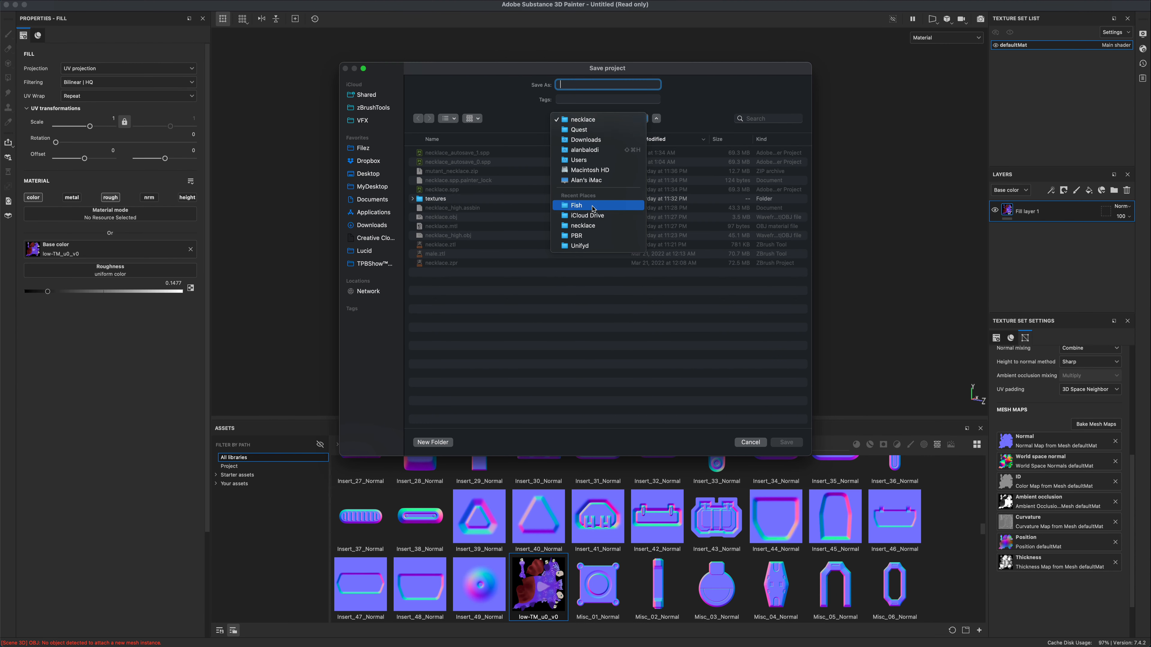
left_click(575, 206)
left_click(433, 442)
type("textures")
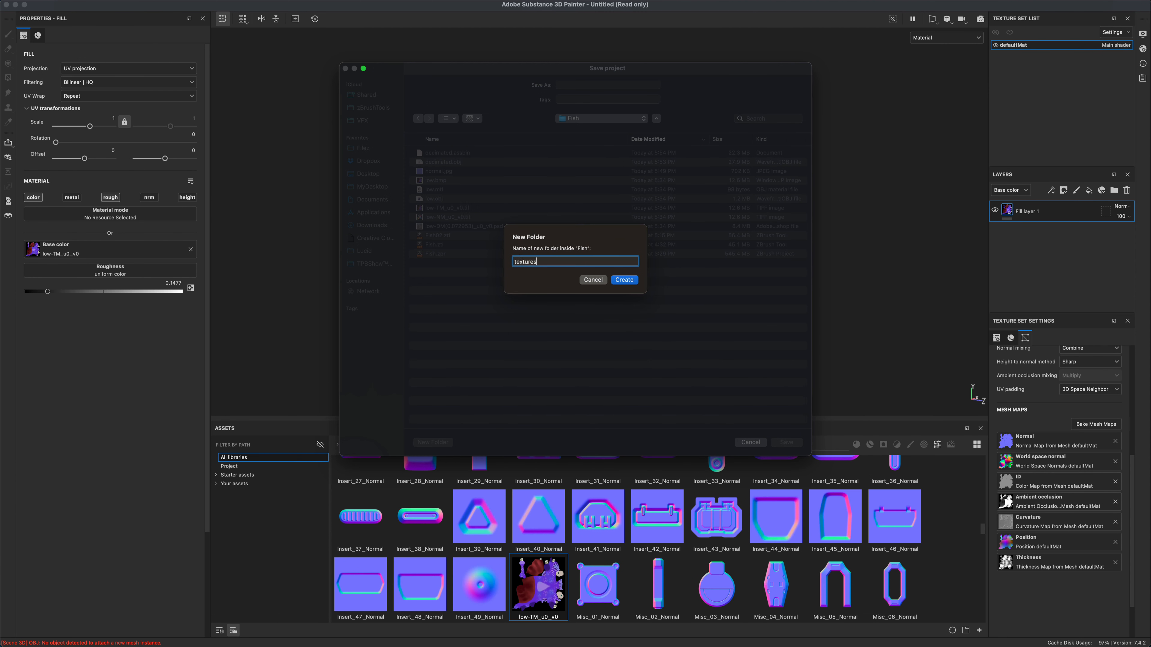
key("Return")
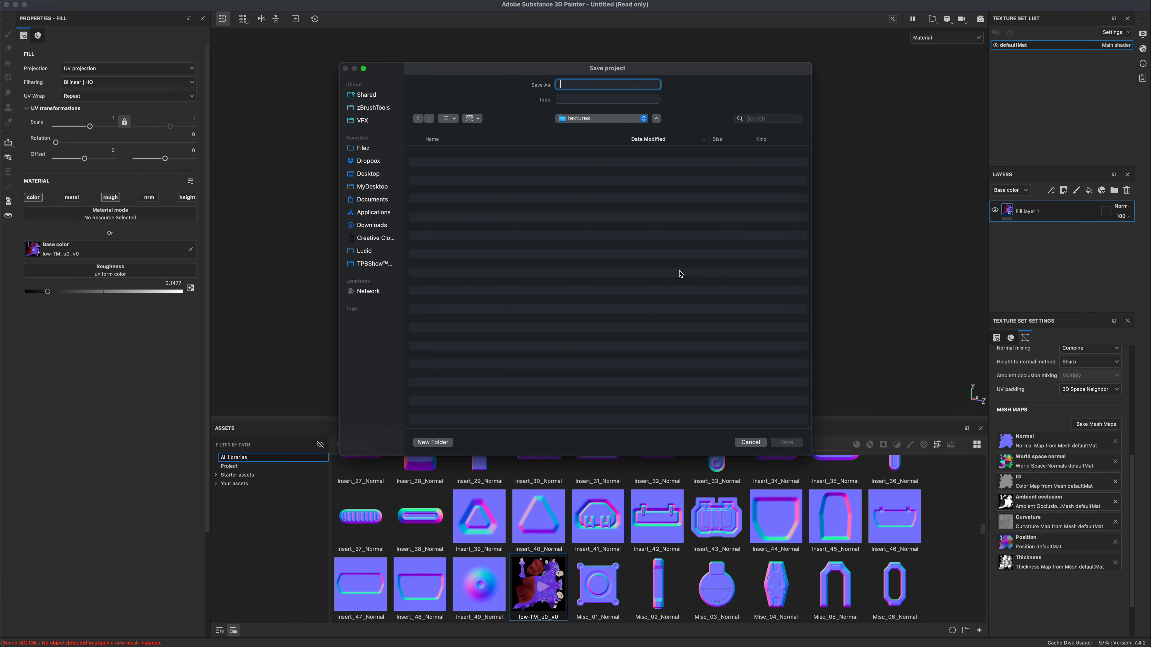
Step: Save the project as fish in the Fish folder, outside the textures subfolder
left_click(417, 119)
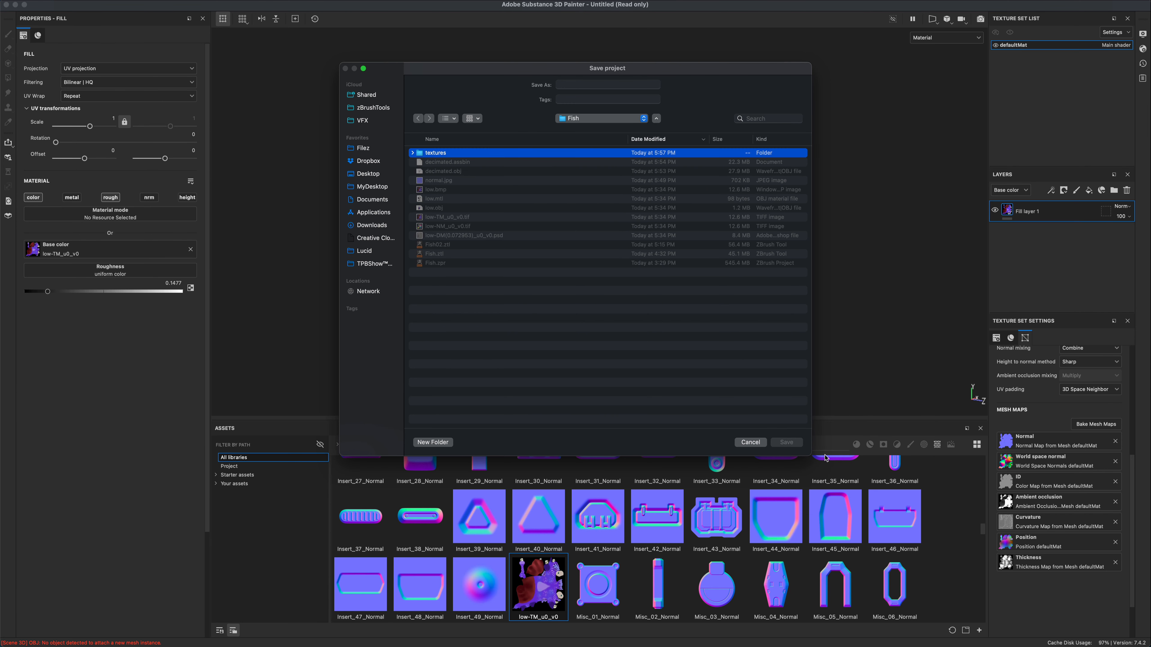
double_click(452, 152)
left_click(417, 120)
left_click(576, 87)
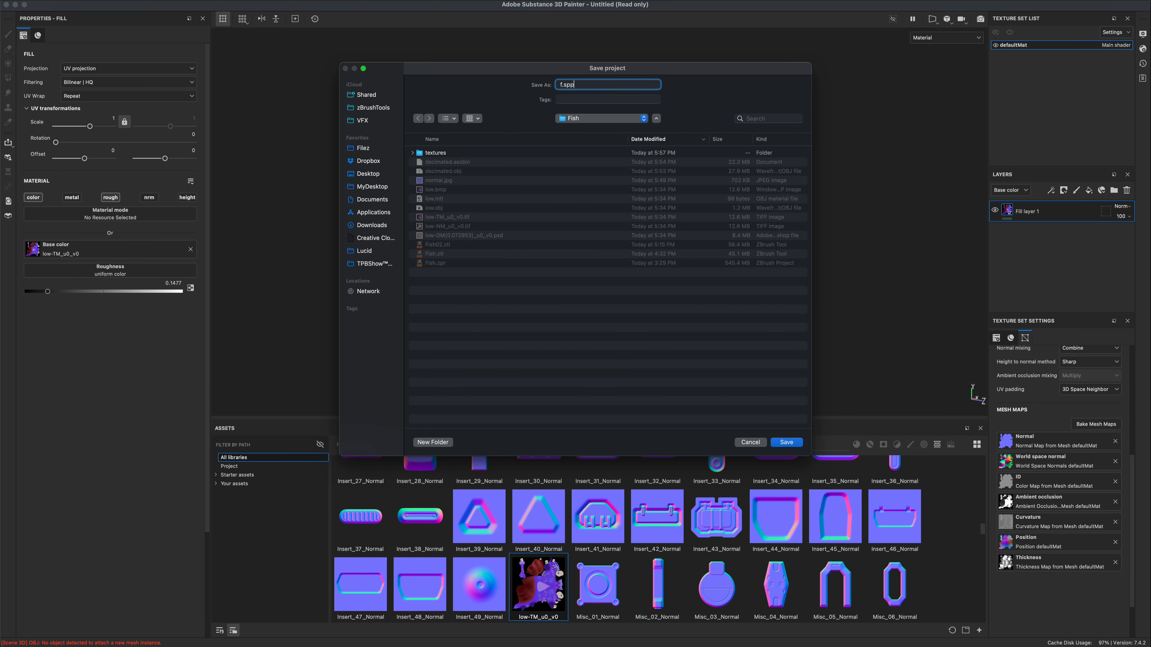
type("fish")
key("Return")
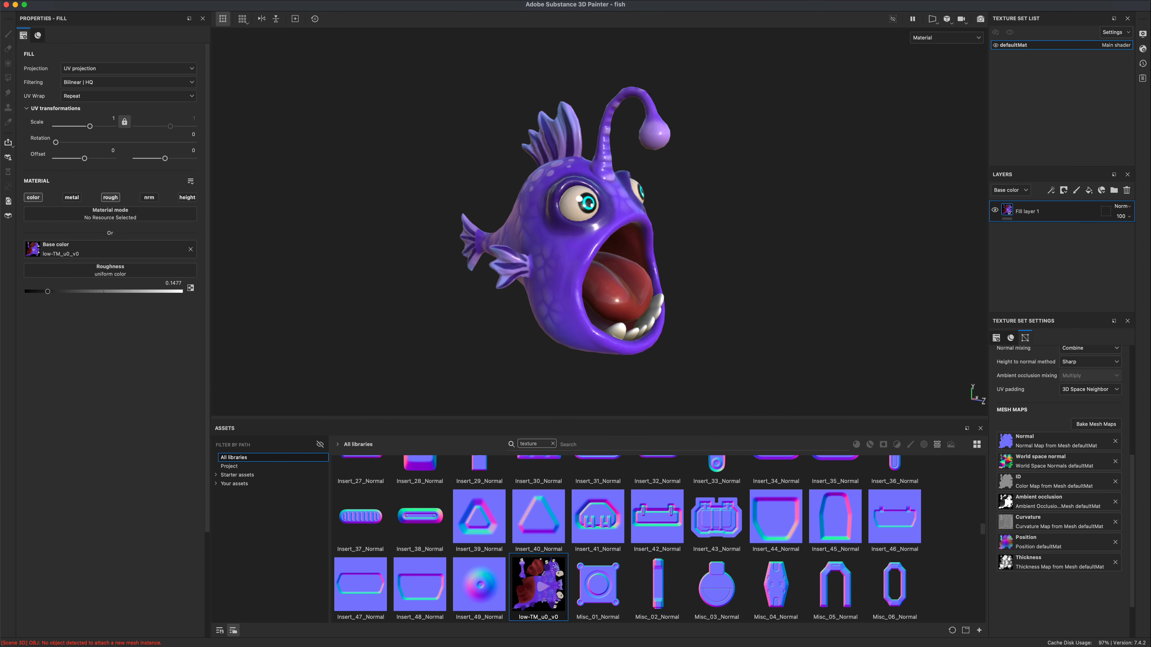
Step: Configure the texture export with Dilation + default background color padding, size 2048 and the PBR Metallic Roughness output template
left_click(579, 273)
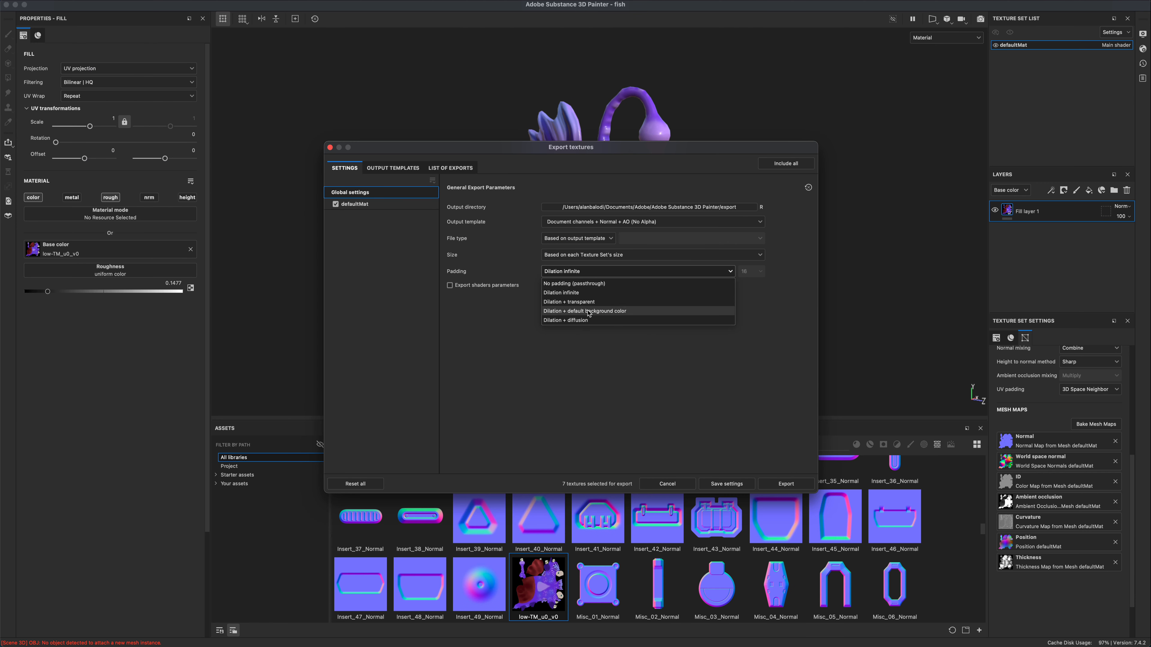
left_click(591, 312)
left_click(589, 255)
left_click(589, 326)
left_click(623, 221)
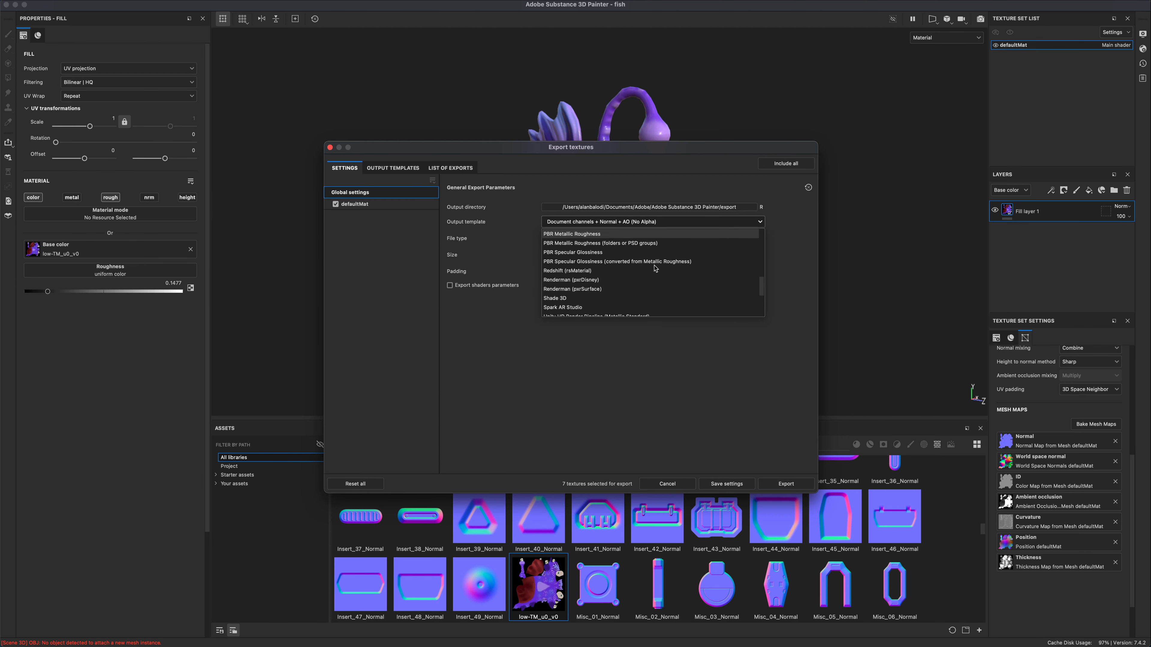
scroll(653, 275, "down", 5)
scroll(653, 272, "up", 3)
left_click(652, 271)
Step: Choose the textures folder inside Fish as the output directory and export the textures
left_click(665, 207)
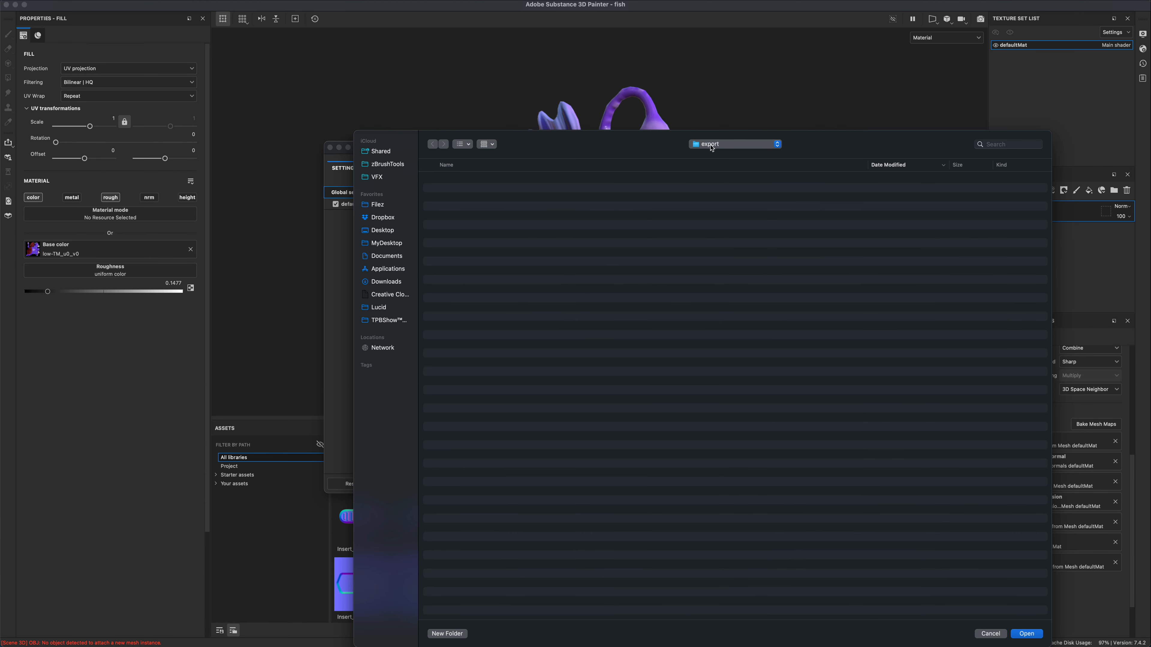
left_click(712, 144)
left_click(724, 241)
double_click(477, 198)
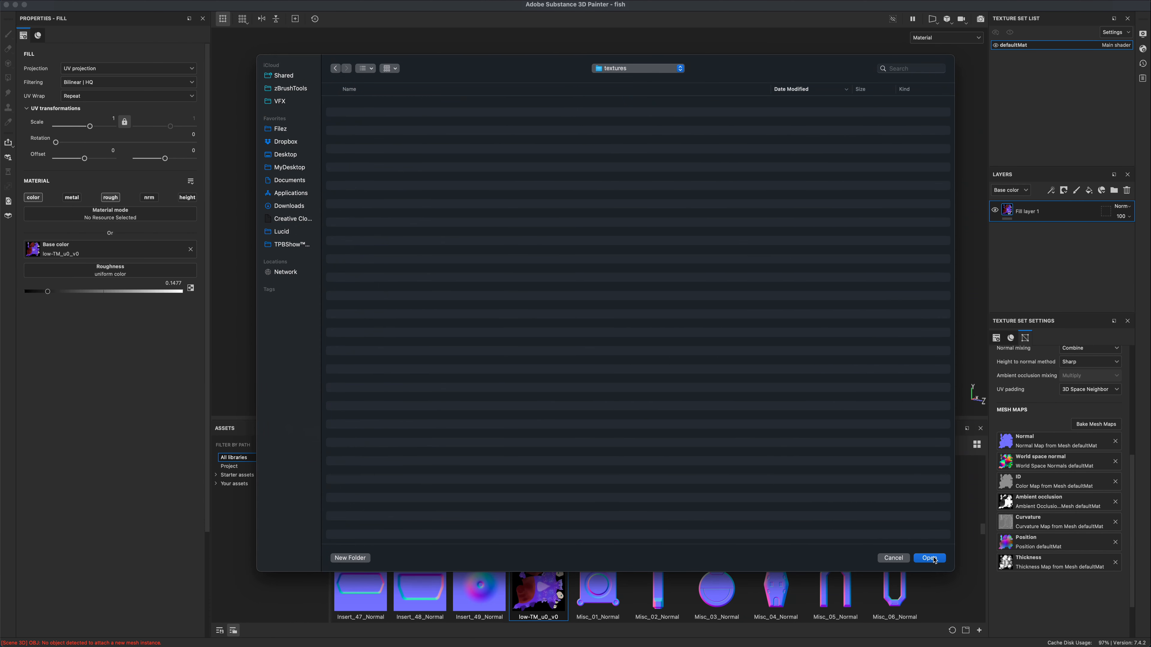
left_click(934, 559)
left_click(785, 486)
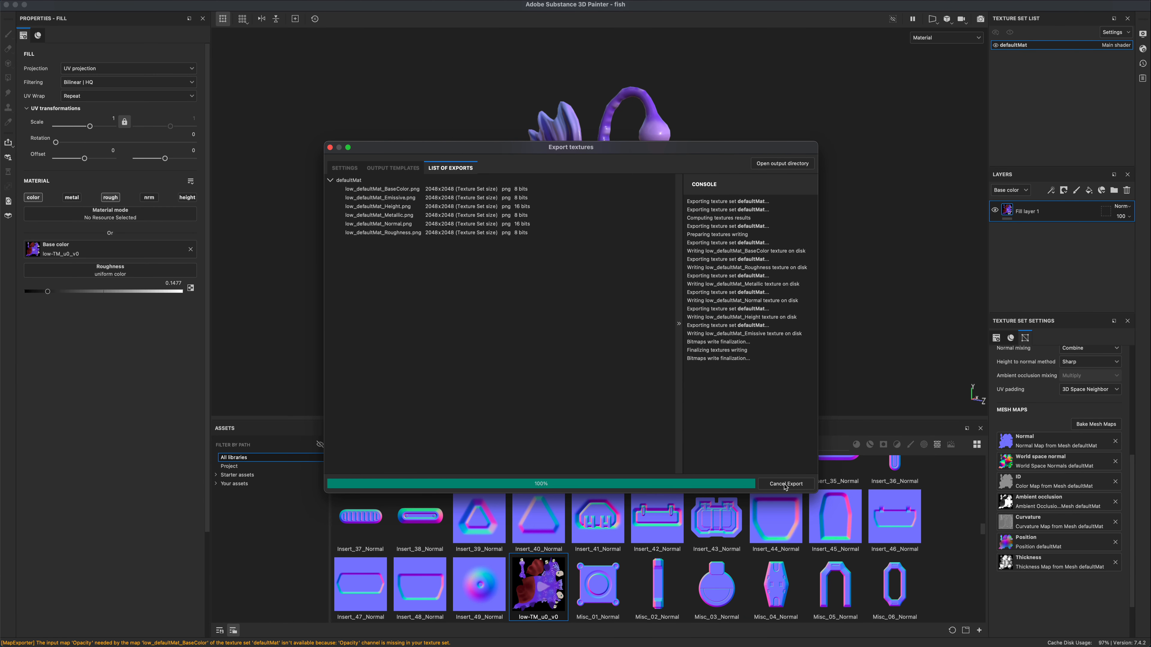
Step: Check the exported PNG files in the output directory and save the export settings
left_click(786, 484)
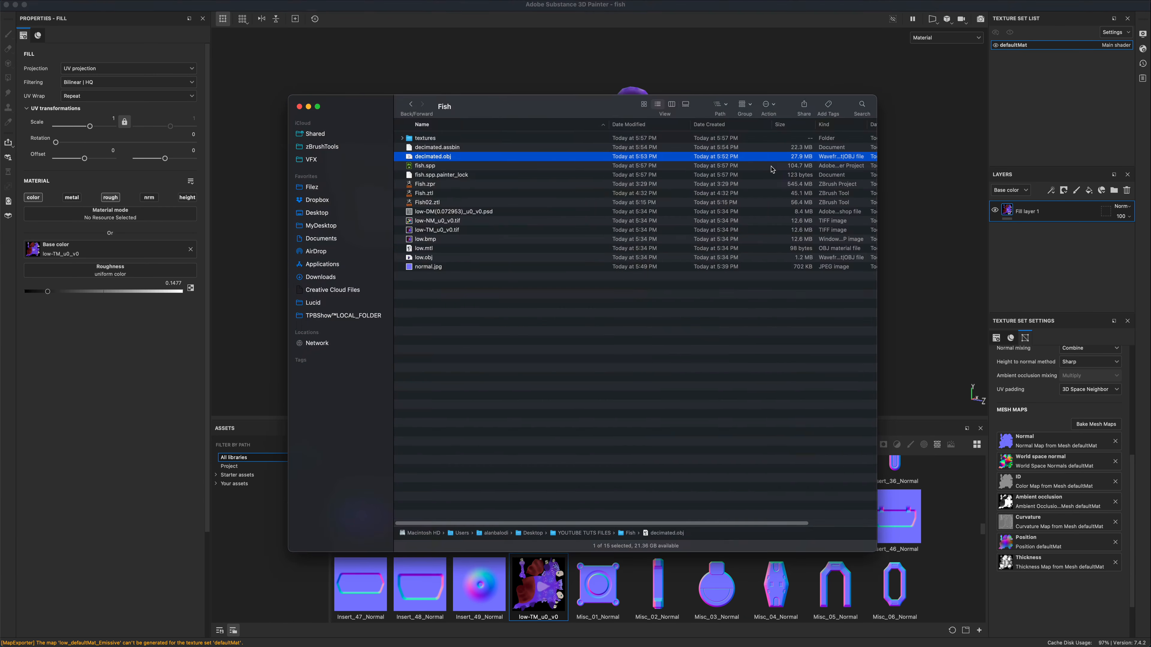
left_click_drag(713, 333, 1114, 496)
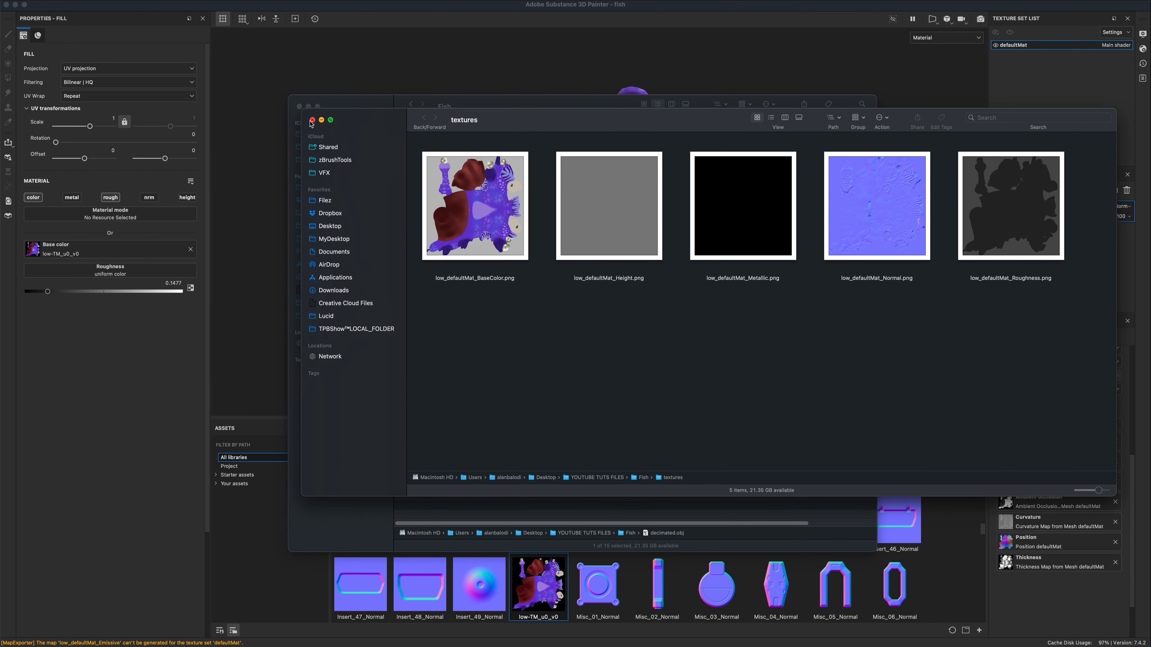
left_click(312, 120)
left_click(299, 106)
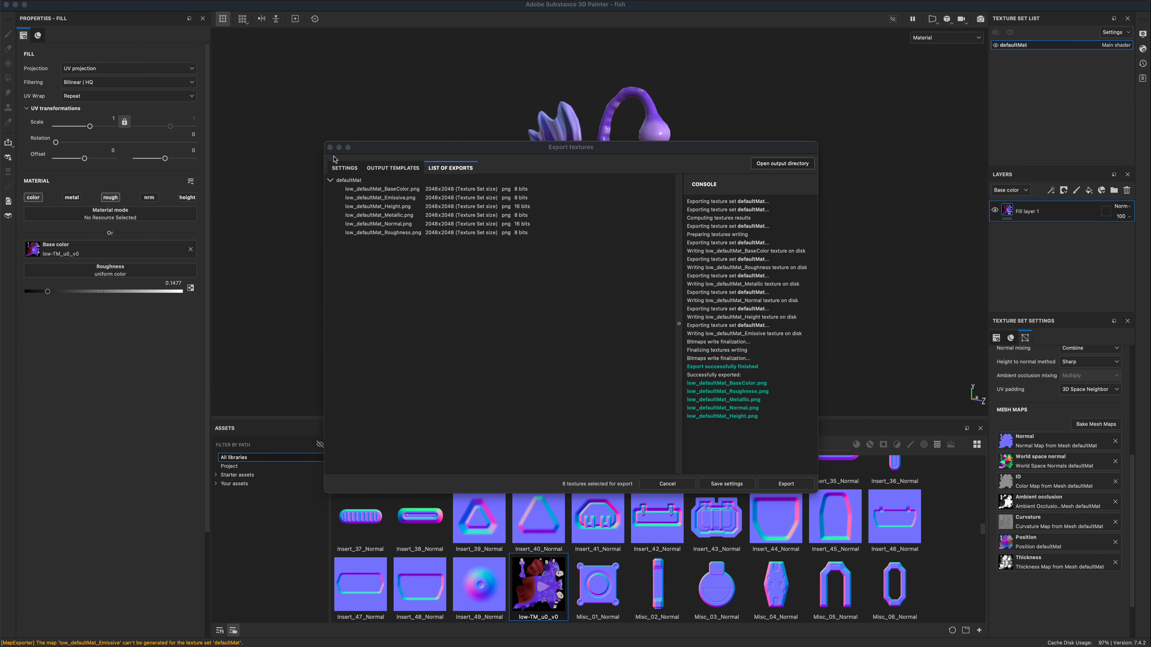
left_click(713, 482)
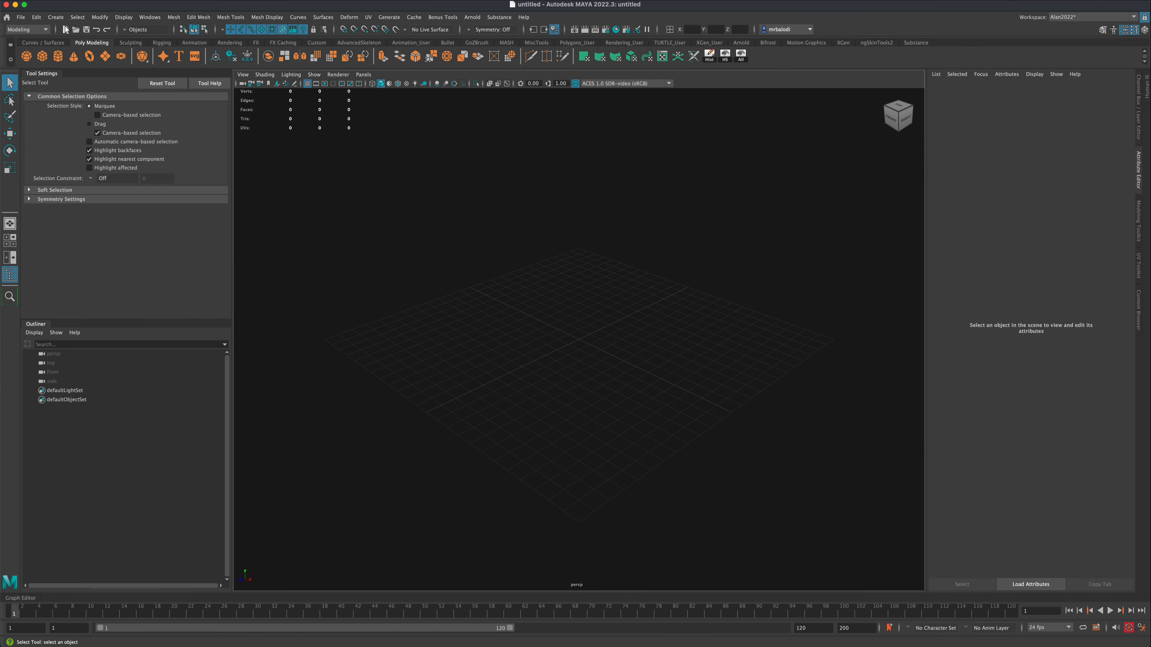
Step: Import low.obj from the Fish folder into the empty Maya scene
left_click(20, 17)
left_click(50, 118)
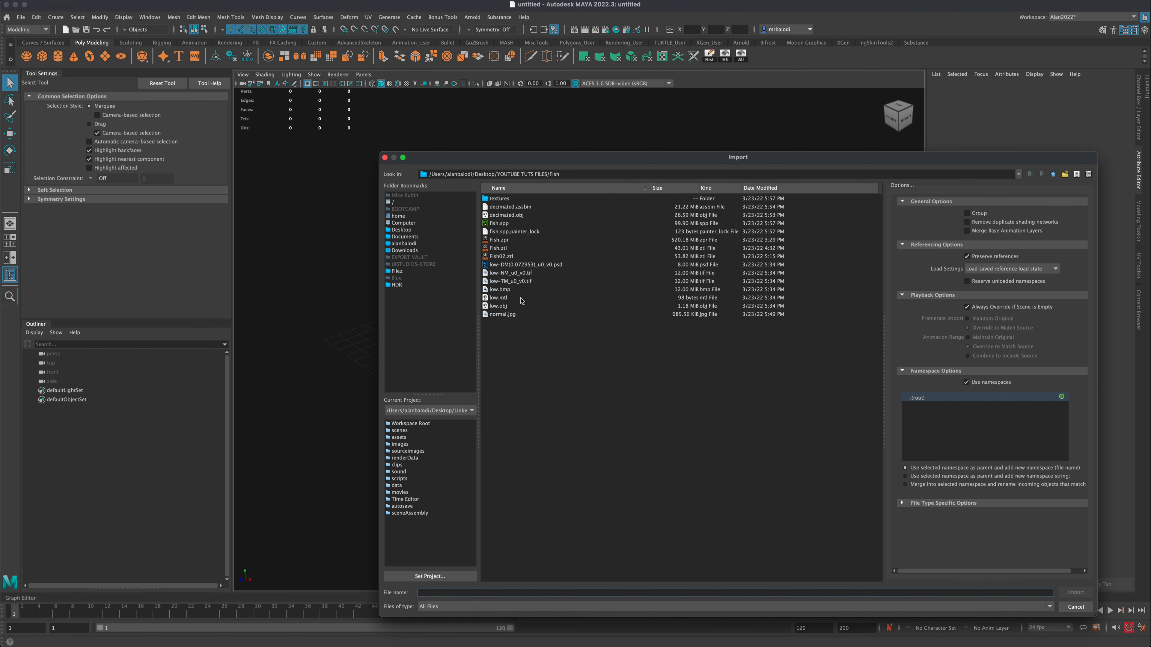
double_click(503, 306)
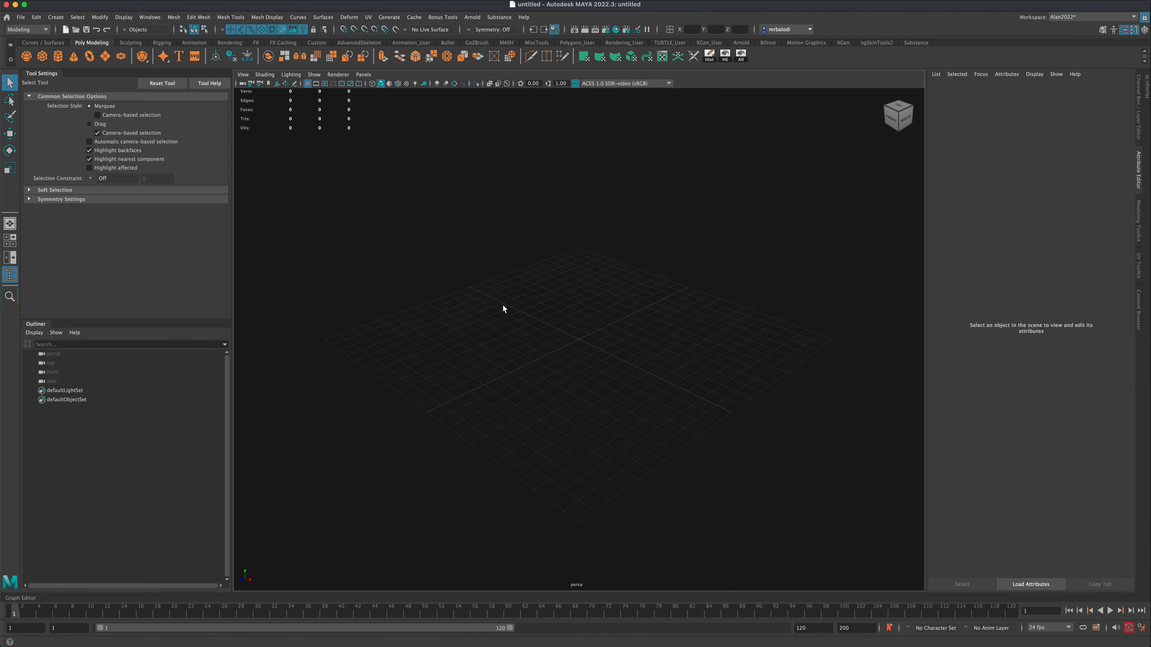
Step: Combine all imported low-poly meshes into one object and rename it fish
left_click_drag(501, 287, 688, 419)
key("f")
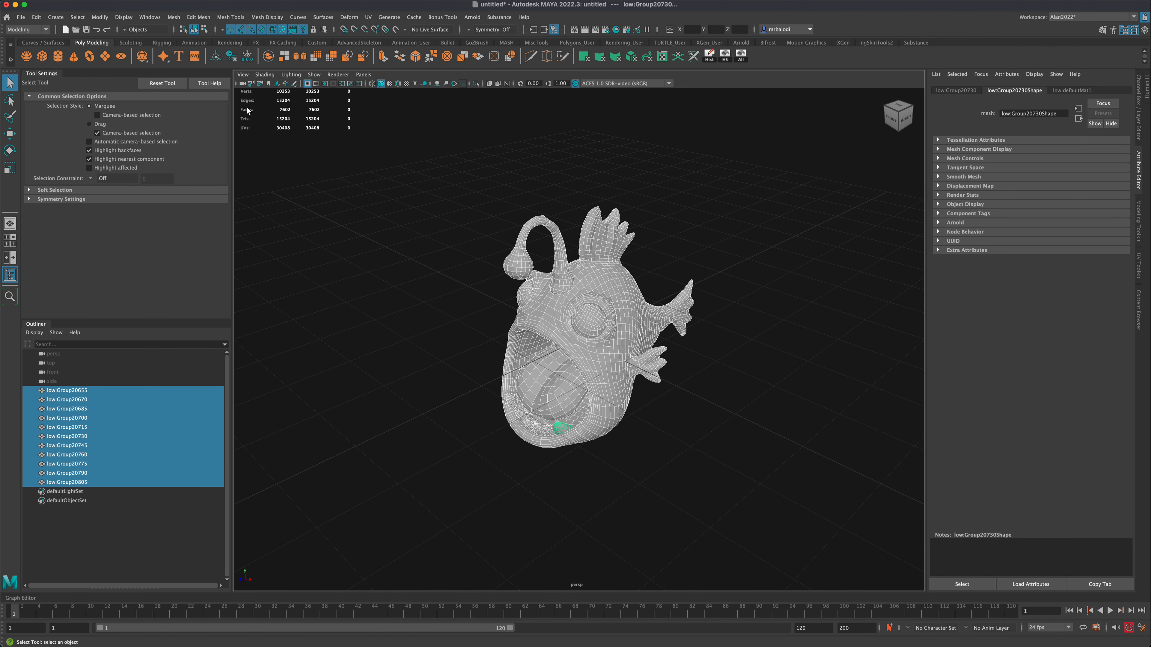
left_click(269, 60)
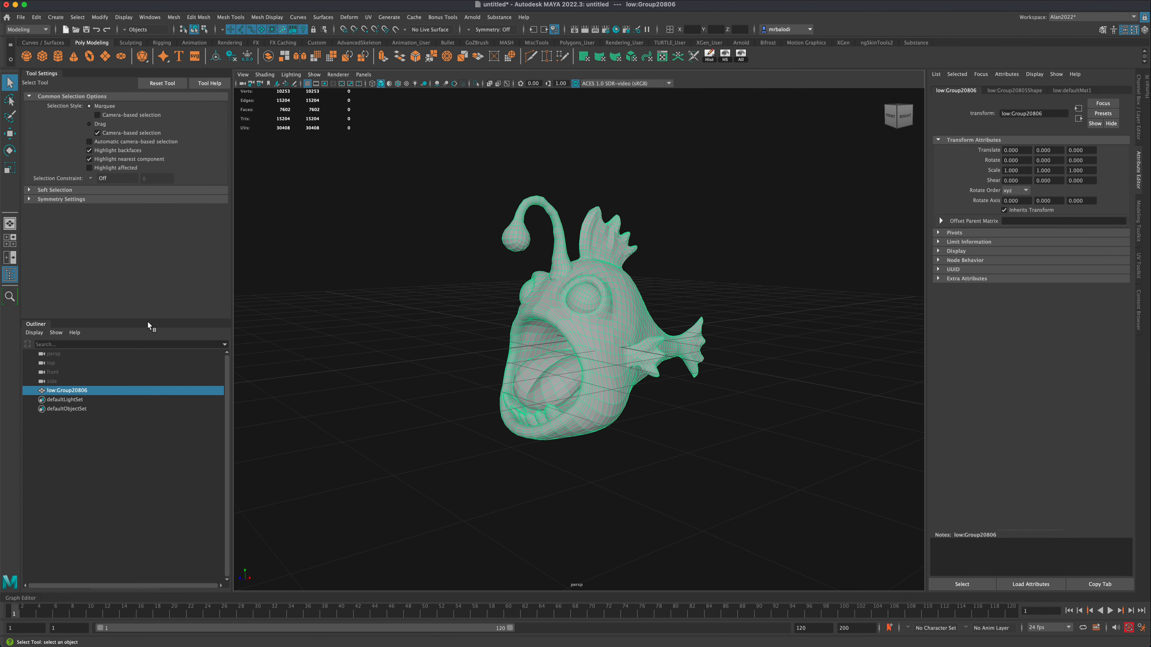
double_click(69, 390)
type("fish")
key("Return")
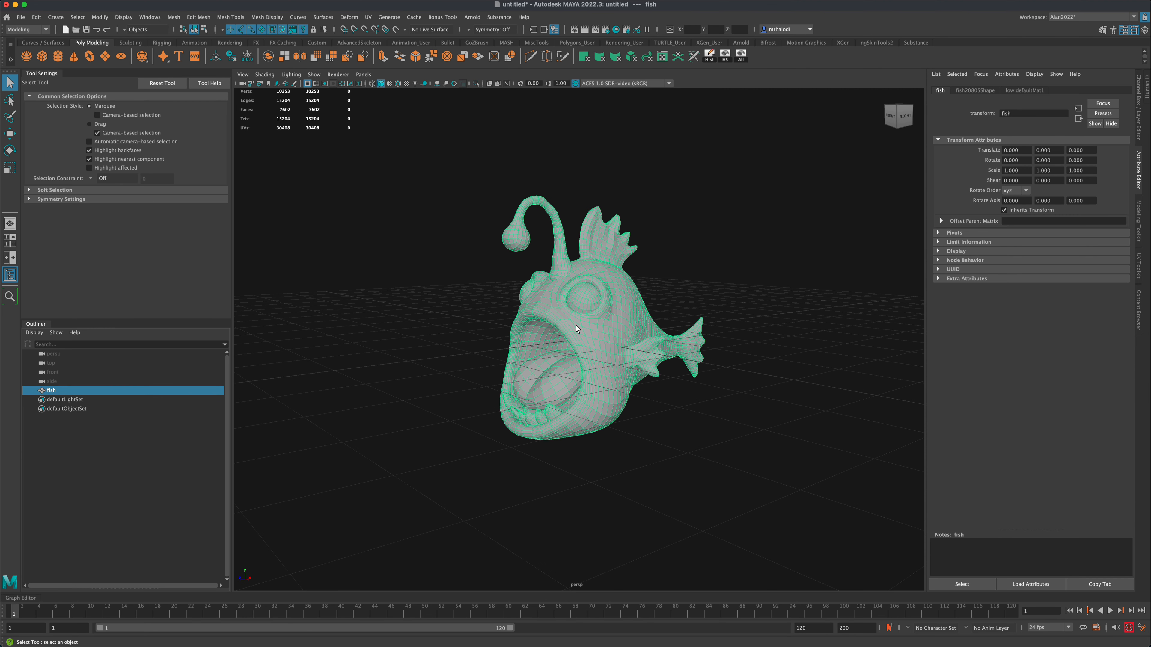
Step: Soften the fish's edges and display it as wireframe on shaded with the grid hidden
left_click(267, 17)
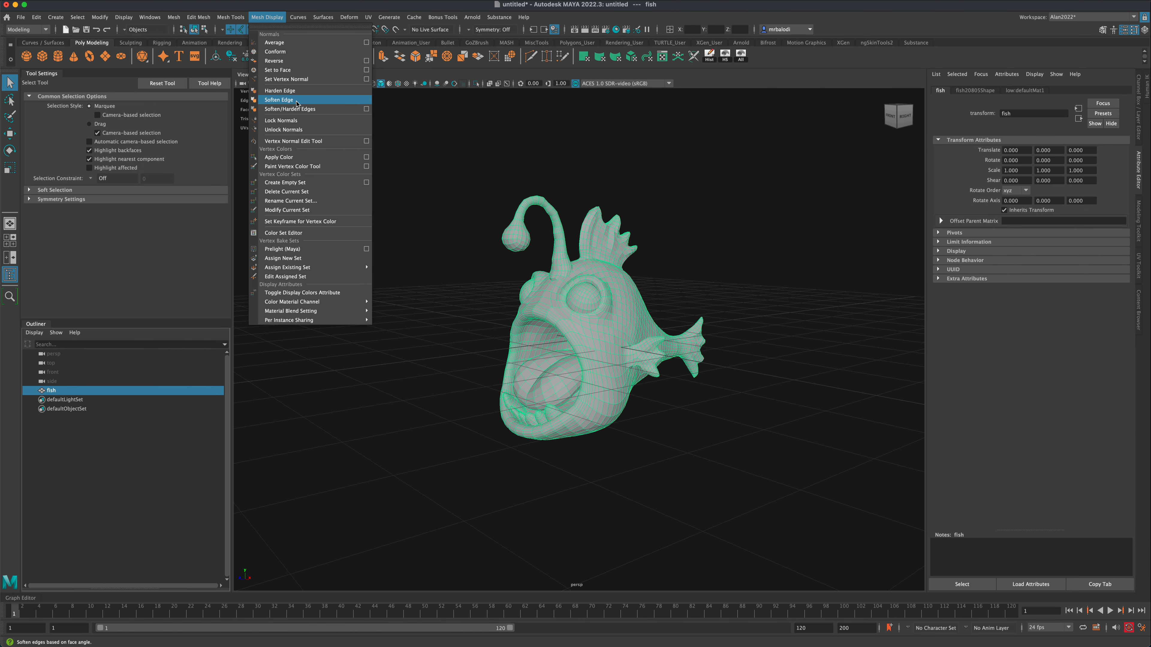
left_click(405, 270)
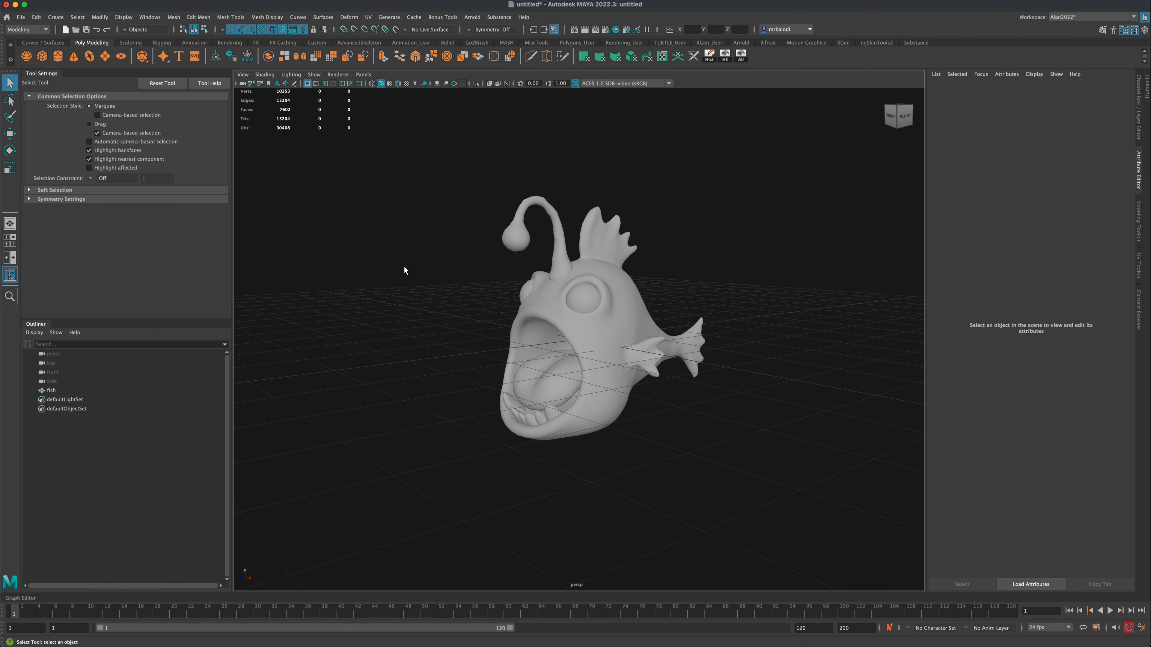
left_click(307, 83)
left_click(397, 83)
mouse_move(410, 227)
left_mouse_down("alt")
mouse_move(603, 235)
mouse_move(673, 252)
mouse_move(697, 300)
left_mouse_up("alt")
Step: Assign a new aiStandardSurface material to the fish
left_click(626, 341)
right_click_drag(626, 341, 700, 628)
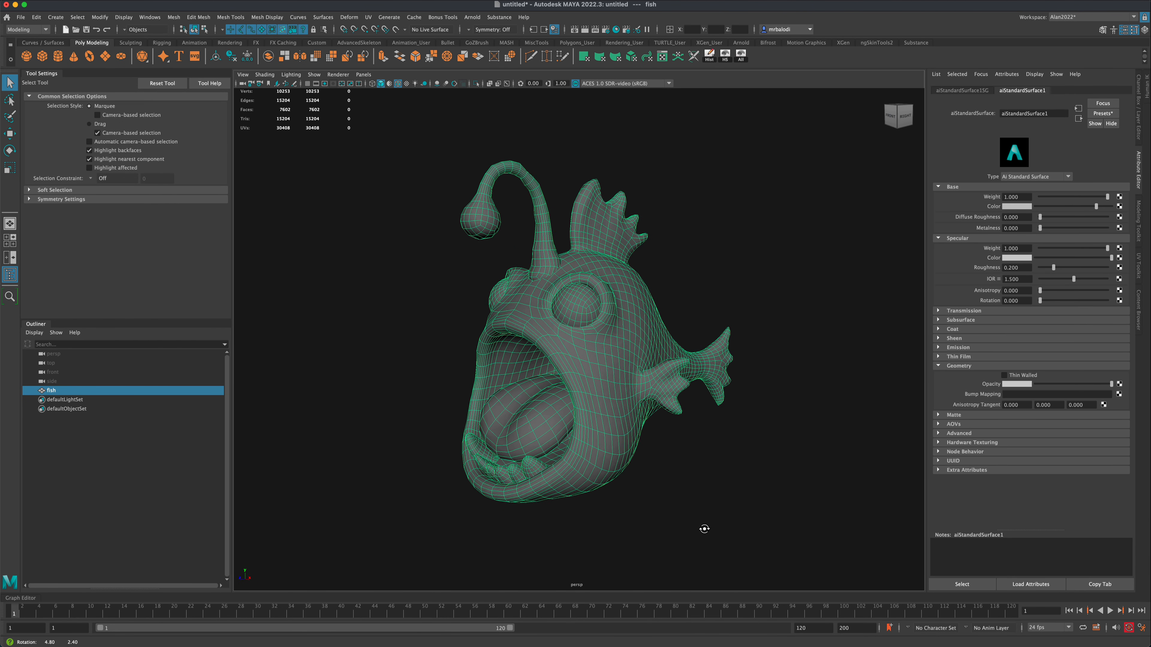
left_click_drag(704, 529, 851, 163, "alt")
left_click(738, 517)
Step: Load the exported base color, normal, roughness, metallic and height PNG maps into Substance's Apply Workflow to Image Maps for Arnold
left_click(915, 42)
left_click(100, 56)
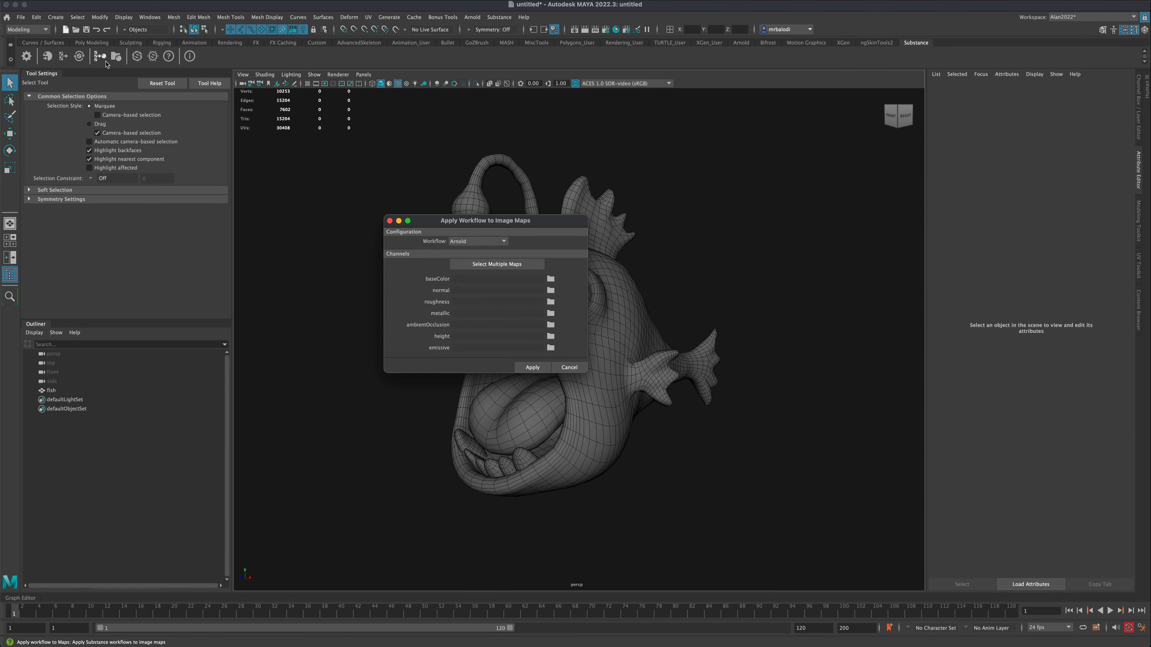
left_click(497, 264)
double_click(502, 198)
left_click_drag(521, 254, 506, 177)
left_click(1076, 594)
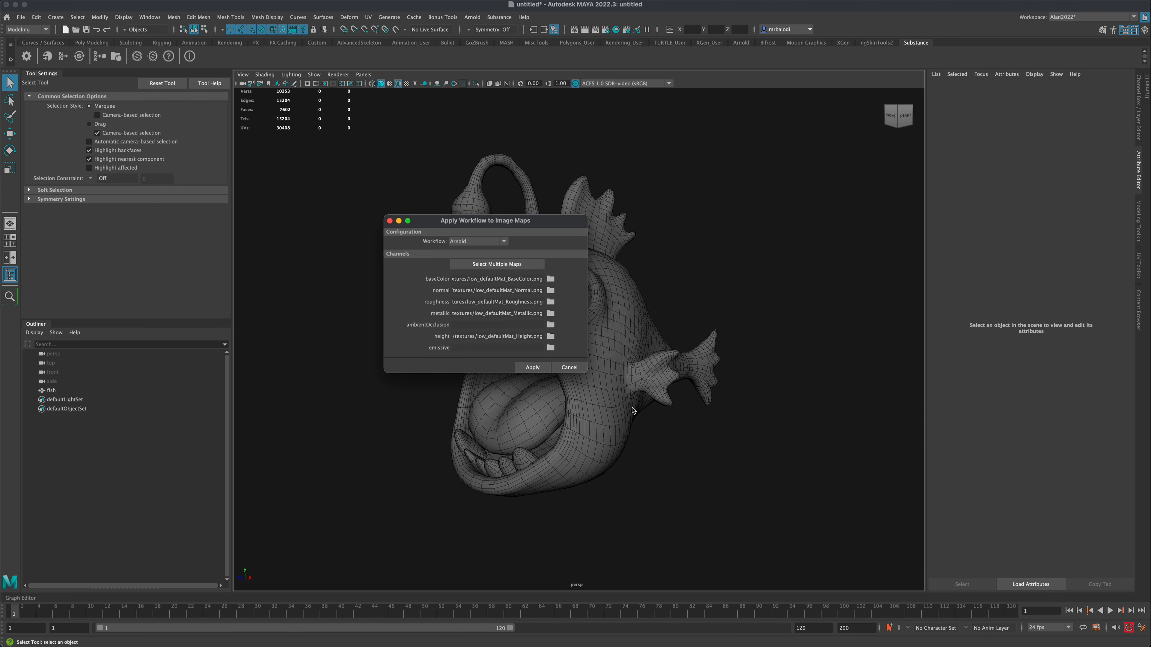
Step: Switch to Substance 3D Painter and set the texture export's output template to Mesh Maps
mouse_move(822, 635)
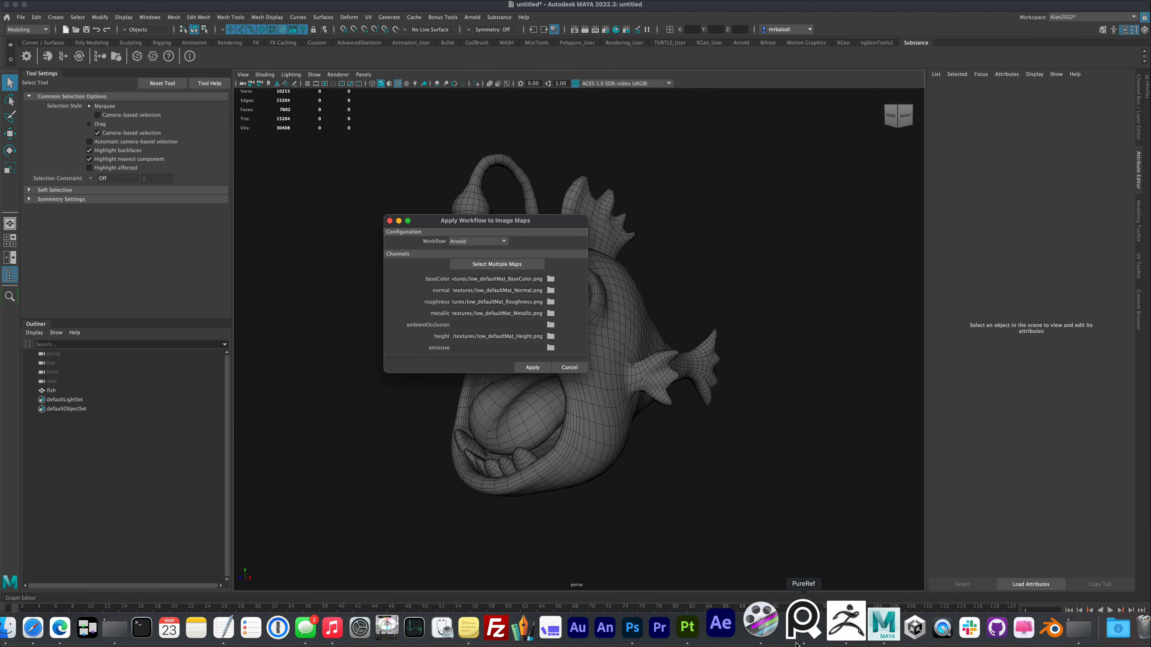
left_click(686, 626)
left_click(103, 1)
left_click(138, 159)
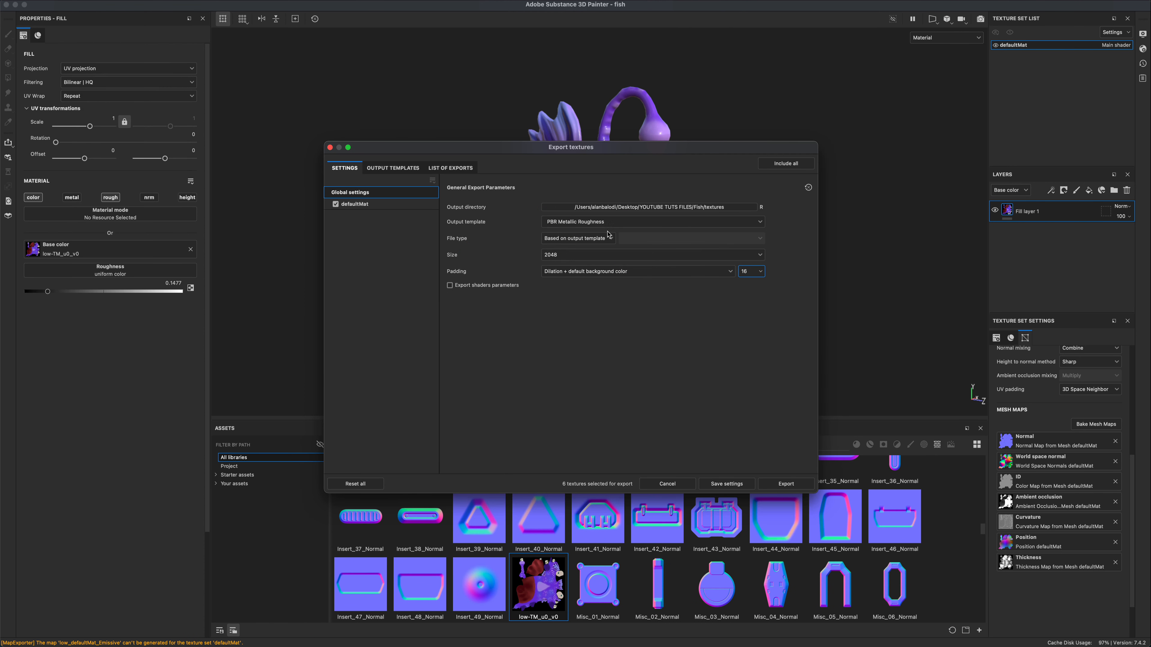
left_click(608, 222)
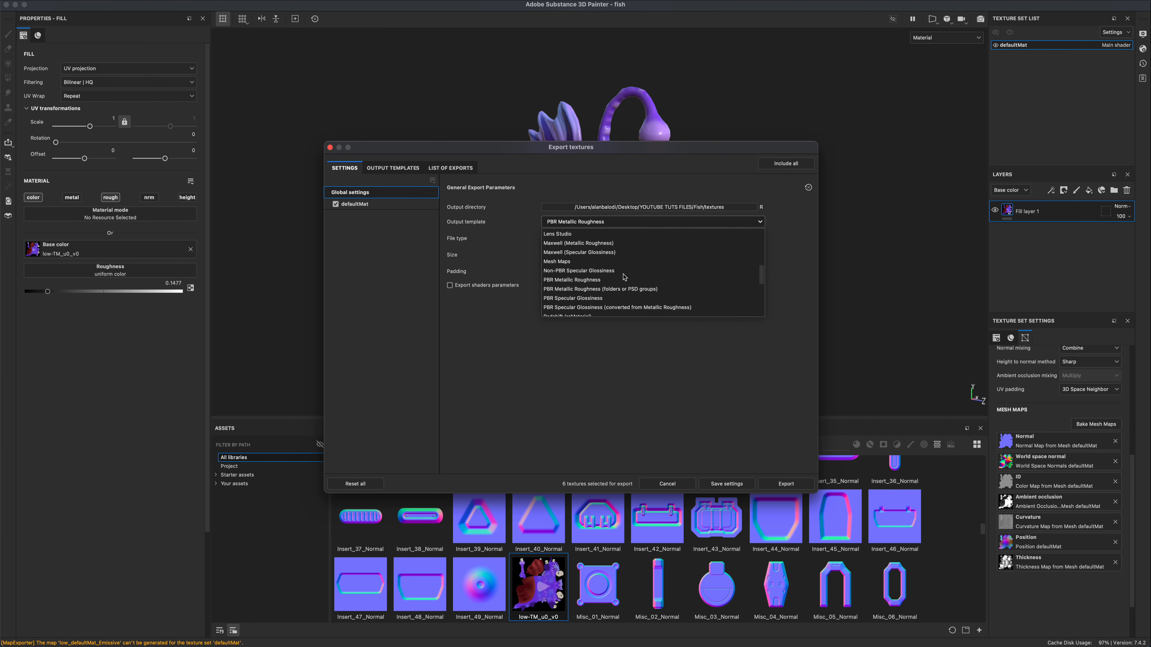
left_click(620, 262)
Step: Limit the export to the ambient occlusion map of defaultMat and export it to the textures folder
left_click(461, 167)
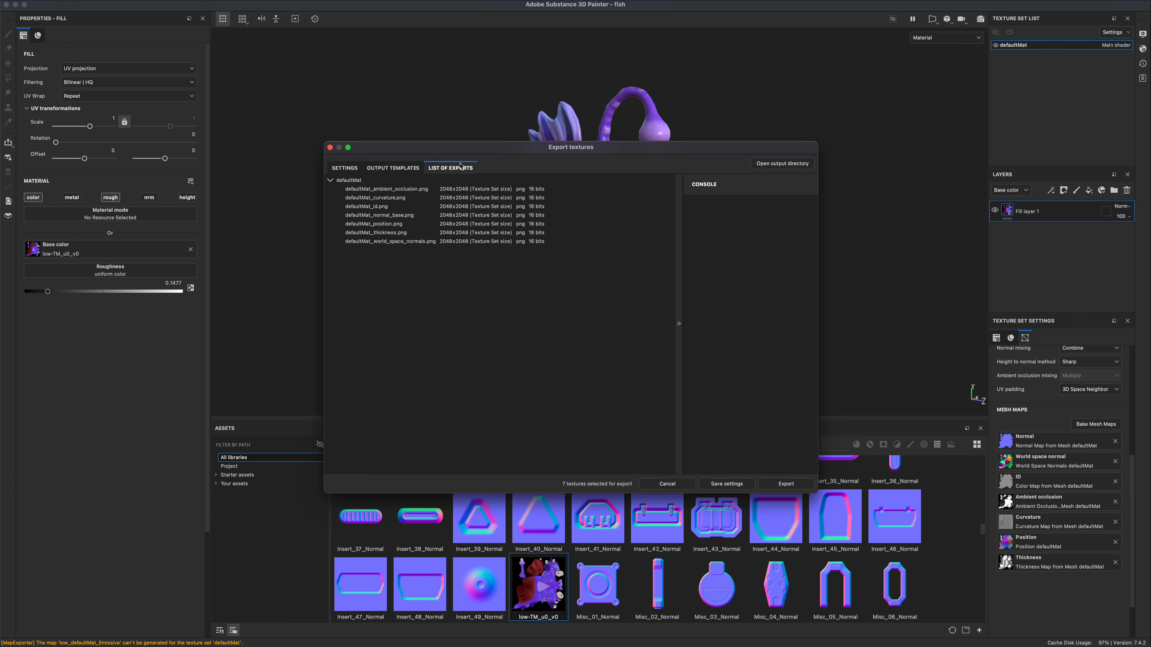
left_click(345, 169)
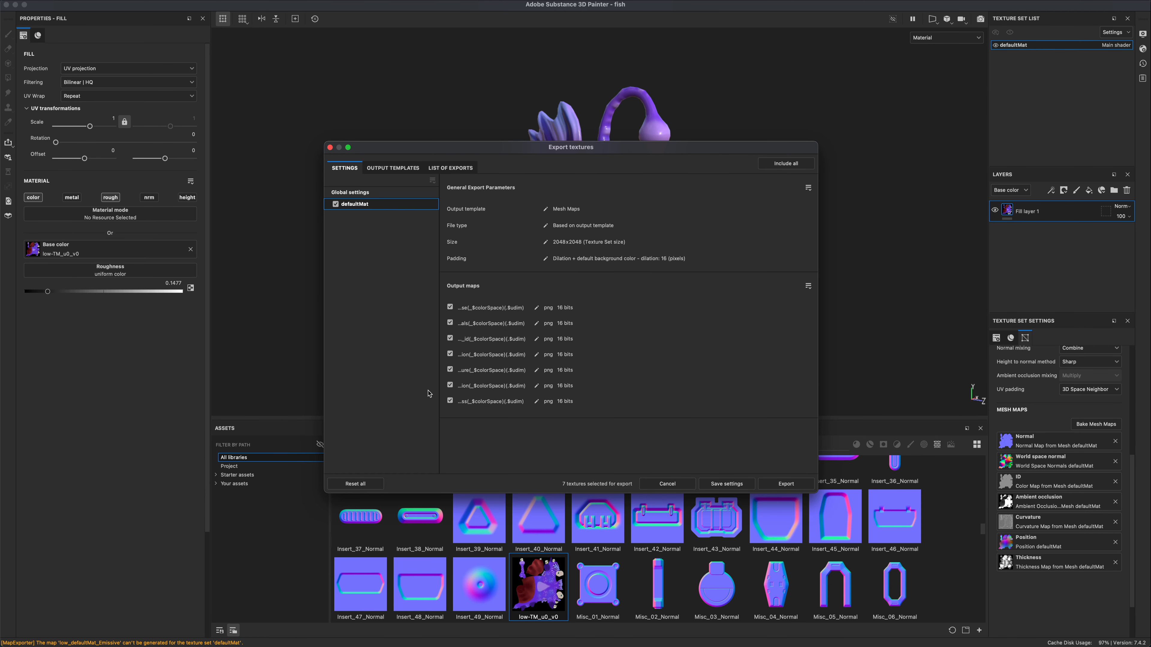
left_click_drag(437, 402, 481, 409)
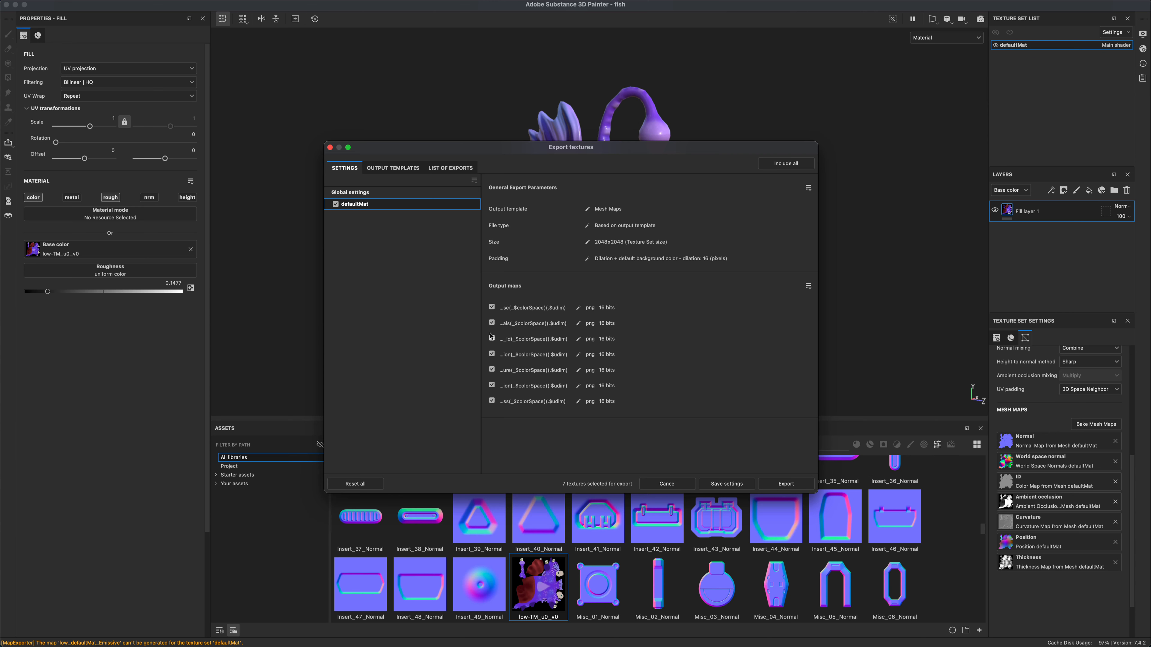
left_click(440, 170)
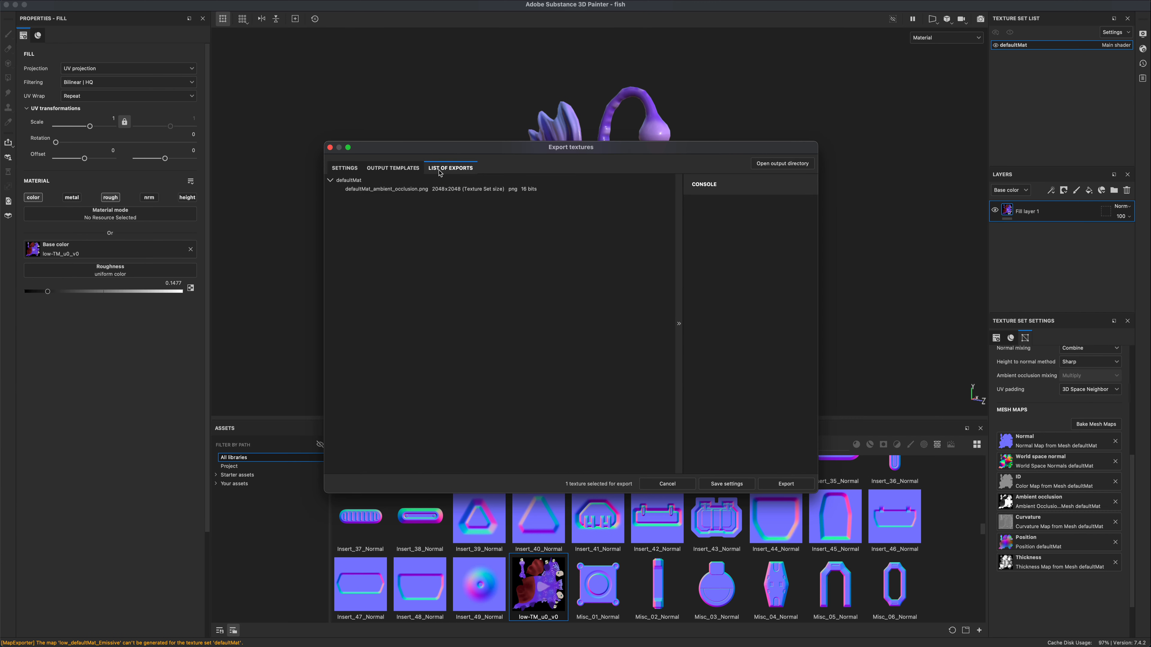
left_click(785, 484)
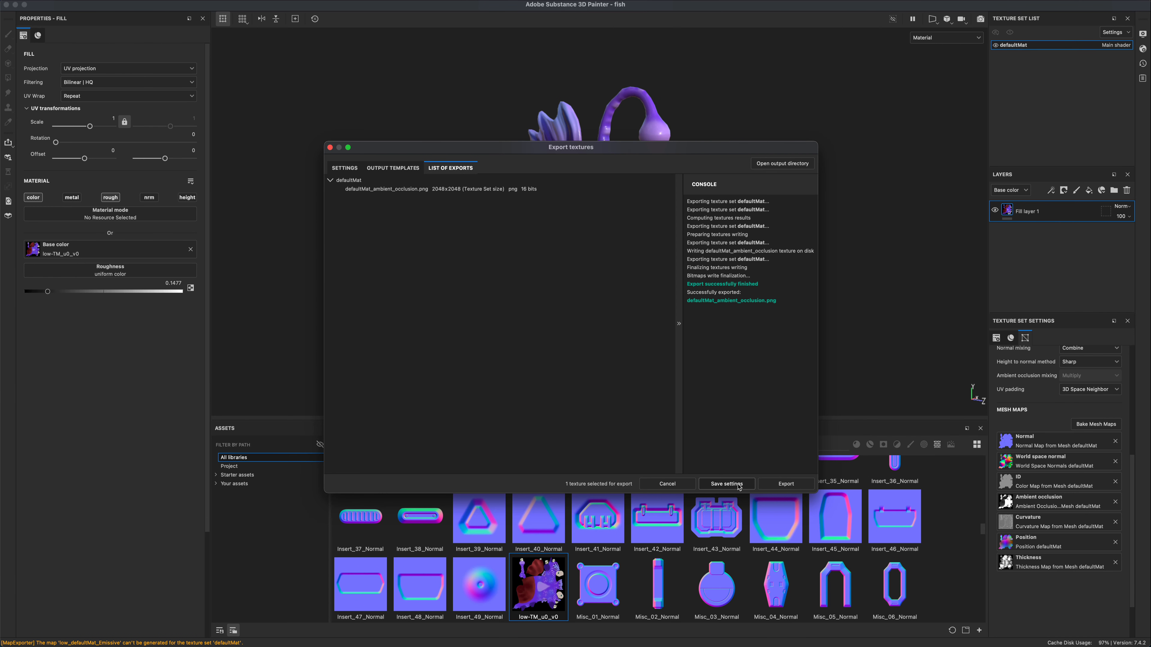
Step: Preview the exported defaultMat_ambient_occlusion.png in the output directory and save the export settings
left_click(783, 163)
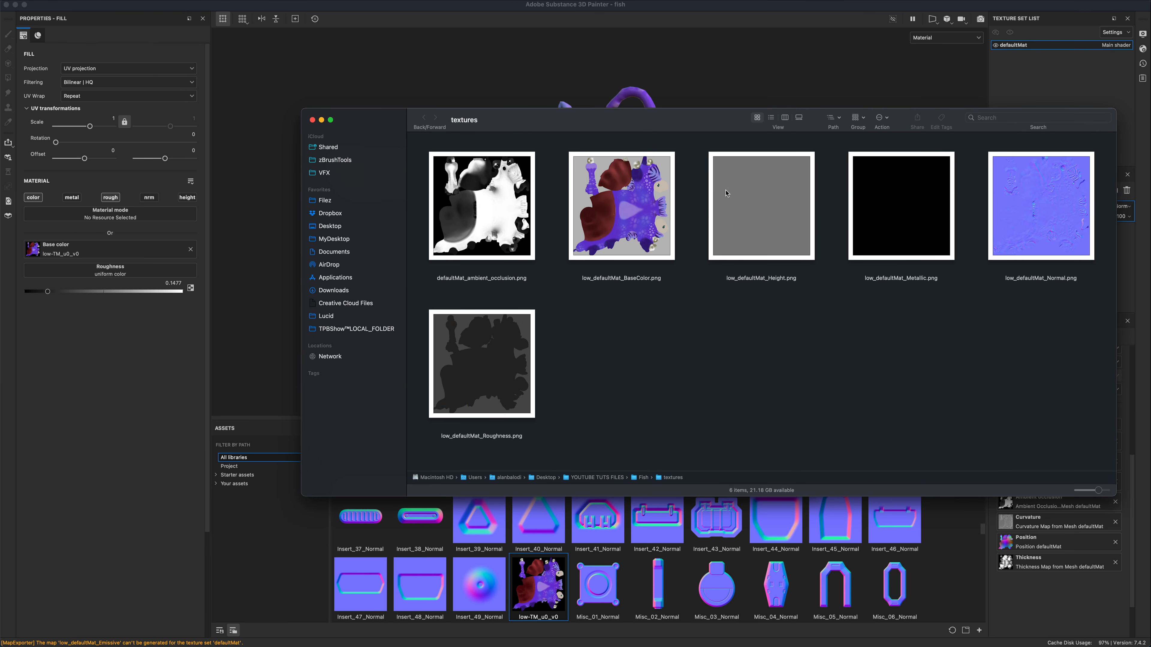
left_click(466, 198)
key("space")
left_click(564, 35)
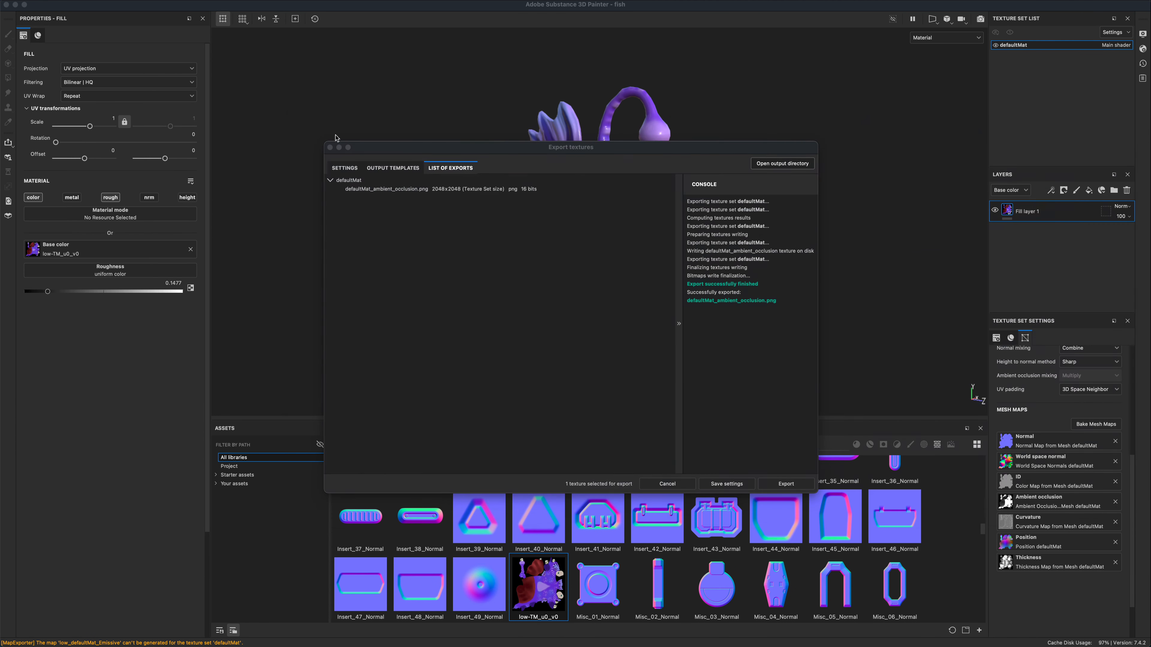
left_click(725, 484)
Step: Switch to Maya, load defaultMat_ambient_occlusion.png as the ambientOcclusion map and apply the Arnold workflow
left_click(855, 628)
left_click(550, 326)
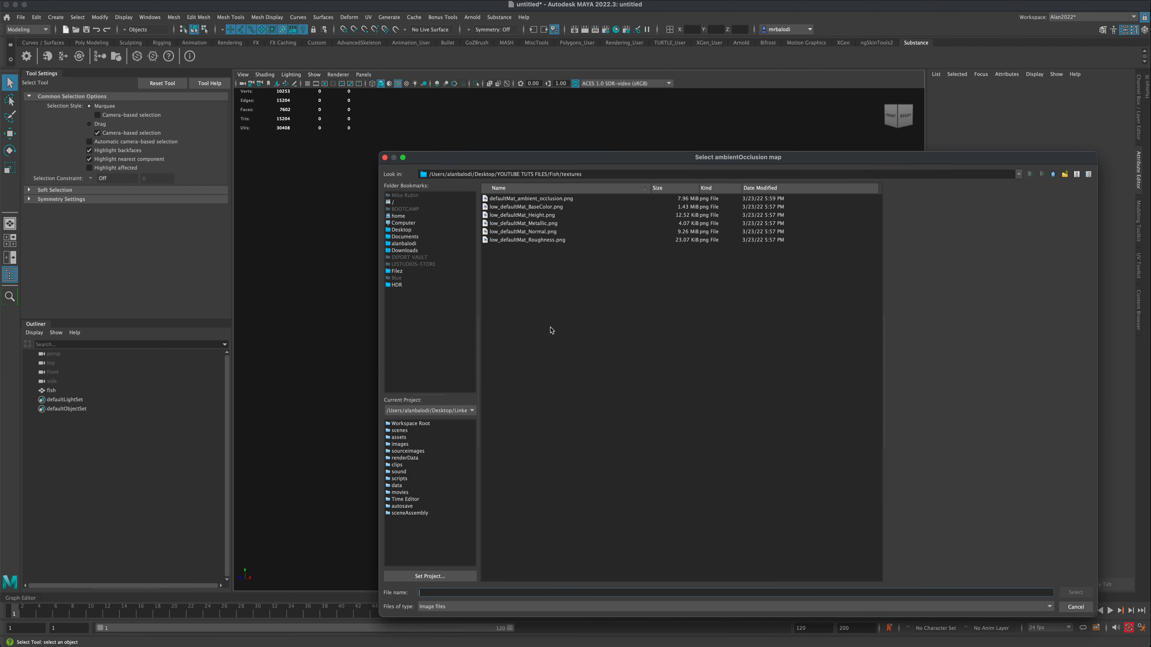
double_click(567, 200)
left_click(550, 367)
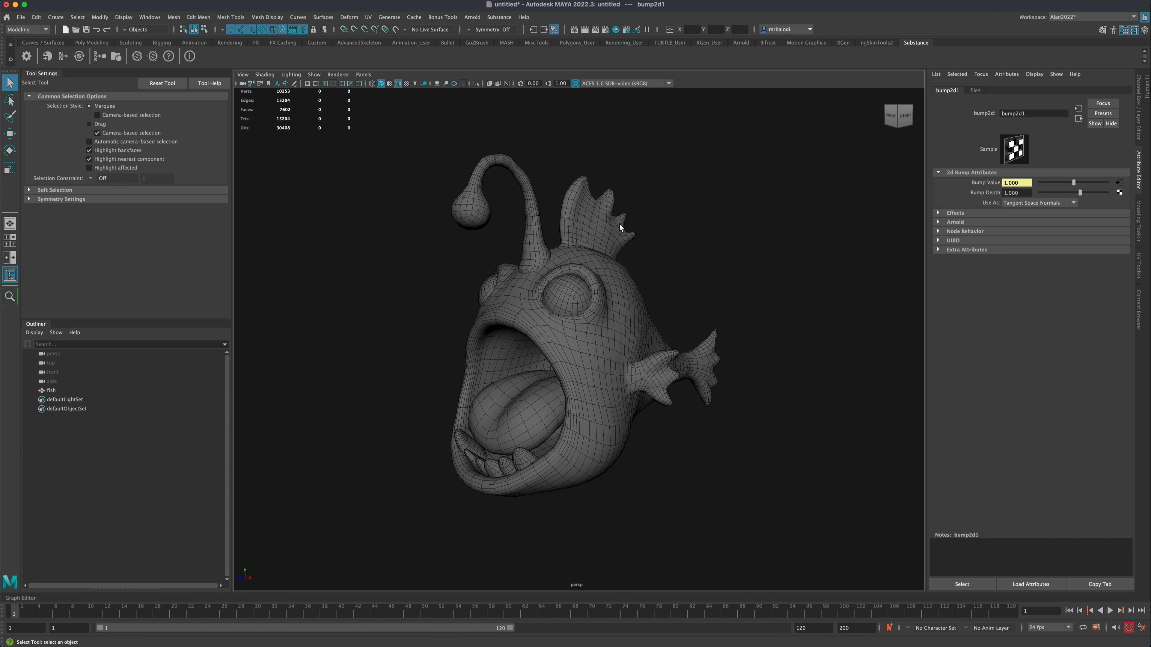
Step: Open the Hypershade and rename the aiStandardSurface2 material to fish
left_click(596, 275)
left_click(615, 29)
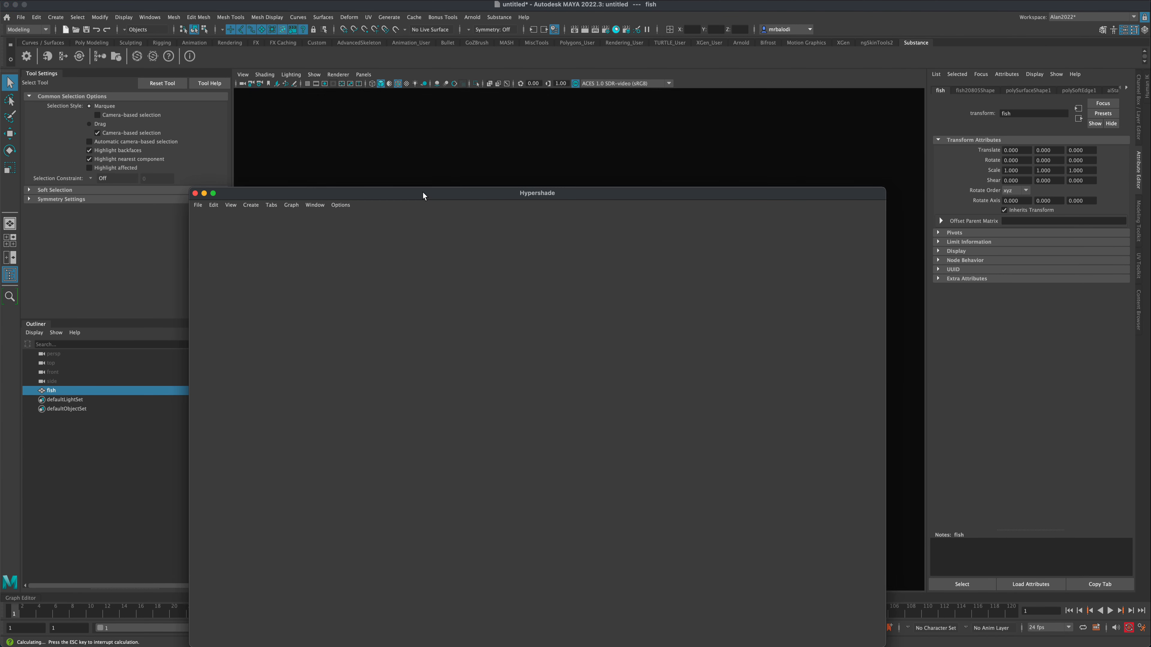
left_click_drag(405, 197, 859, 174)
left_click_drag(696, 171, 663, 166)
left_click(521, 221)
middle_click_drag(603, 229, 519, 303)
left_click(518, 299)
right_click_drag(633, 237, 638, 211)
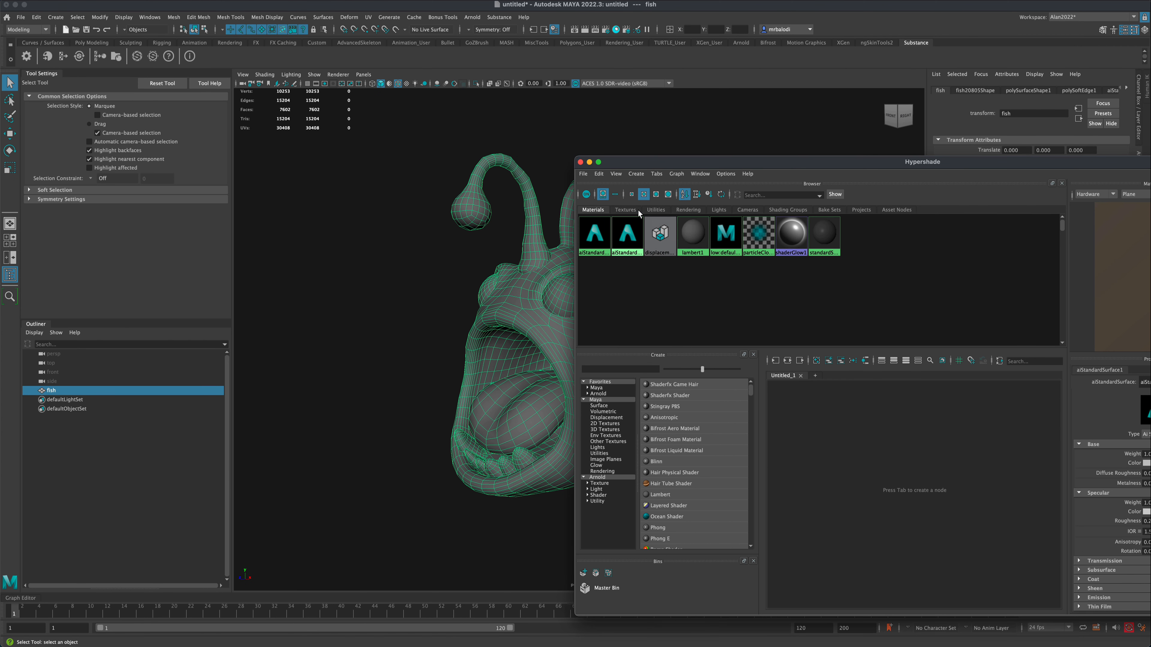
left_click(628, 239)
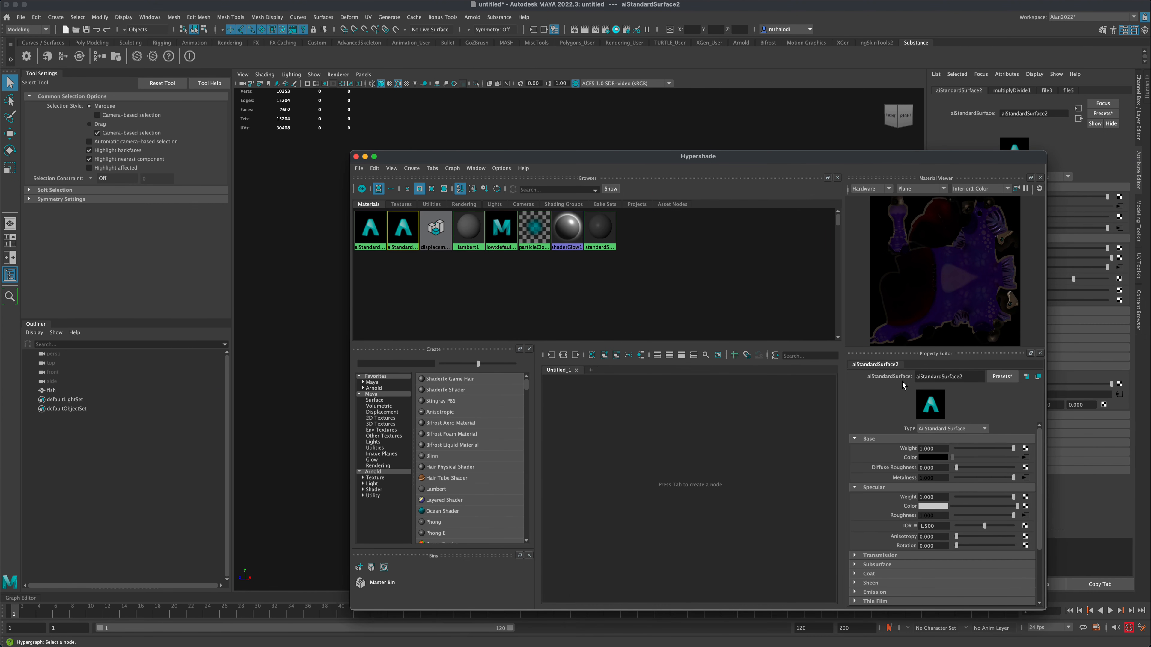
left_click_drag(965, 376, 879, 375)
type("fish")
key("Return")
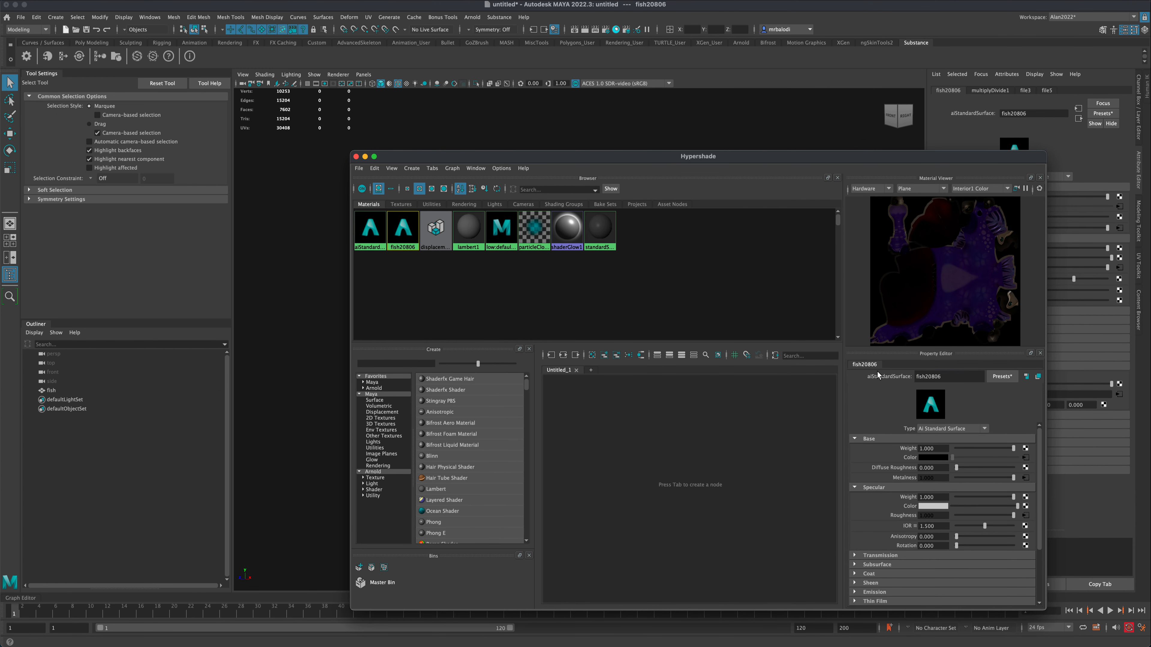
Step: Close the Hypershade and assign the renamed fish material to the fish mesh
left_click(356, 156)
left_click(589, 317)
right_click_drag(599, 327, 667, 590)
left_click(391, 257)
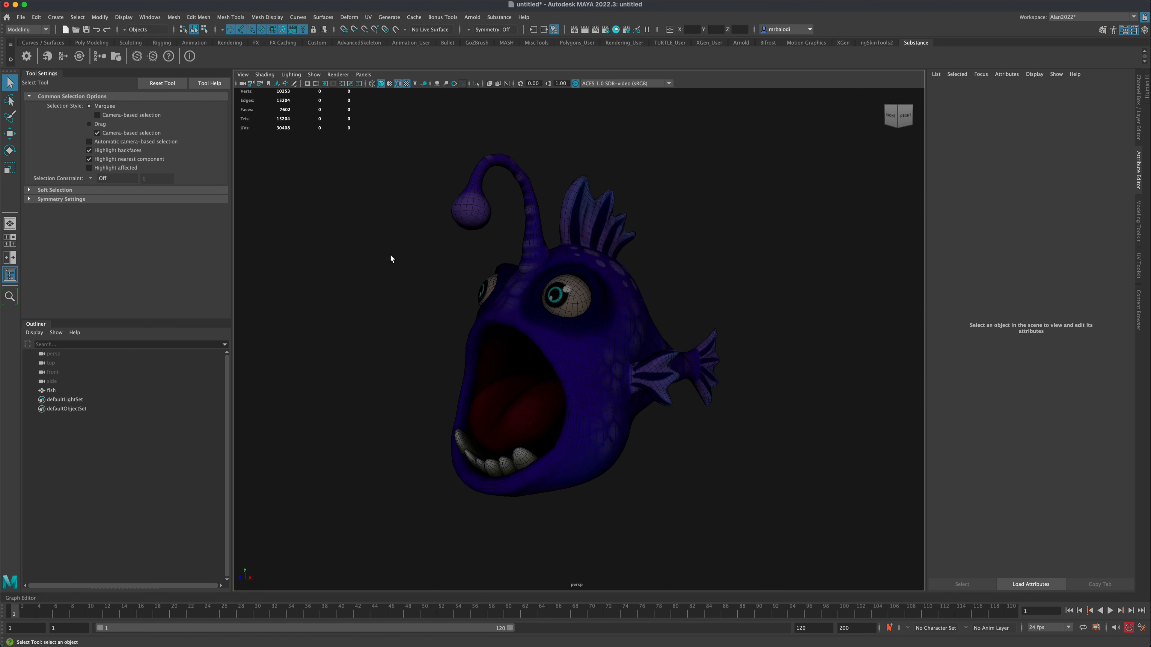
Step: Add an Arnold skydome light and light the viewport with all scene lights
left_click(472, 17)
mouse_move(490, 66)
left_click(603, 77)
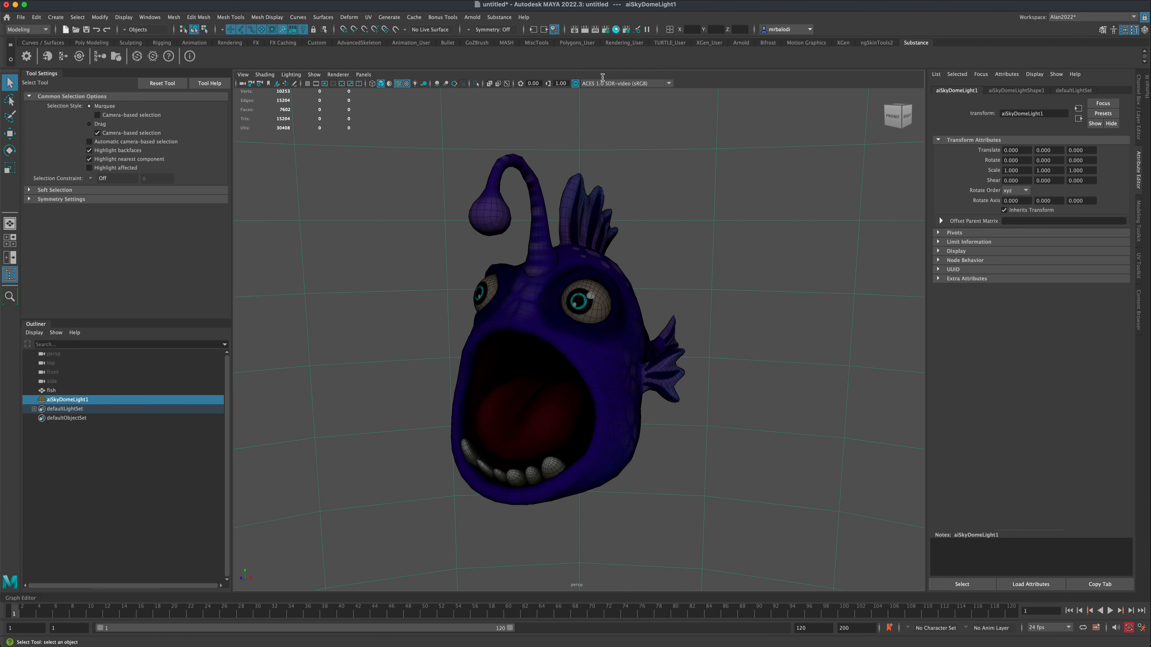
left_click(415, 84)
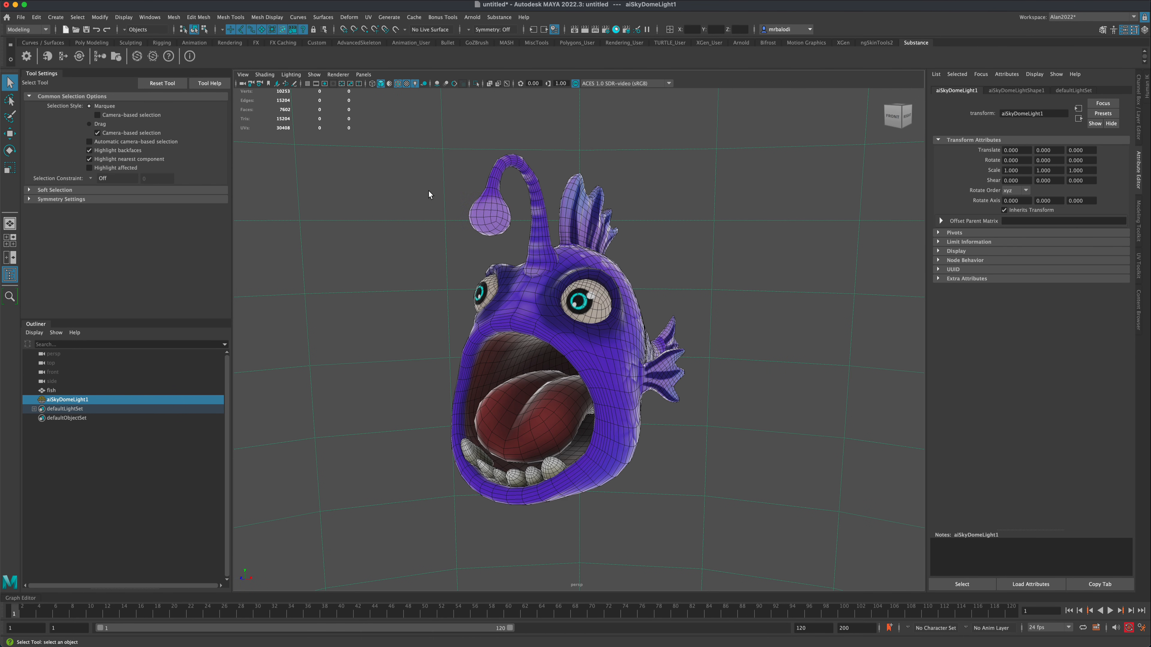
left_click_drag(510, 209, 474, 218, "alt")
Step: Connect a file texture with kloofendal_48d_partly_cloudy_2k.hdr from the HDR folder to the skydome light's color
left_click(1015, 91)
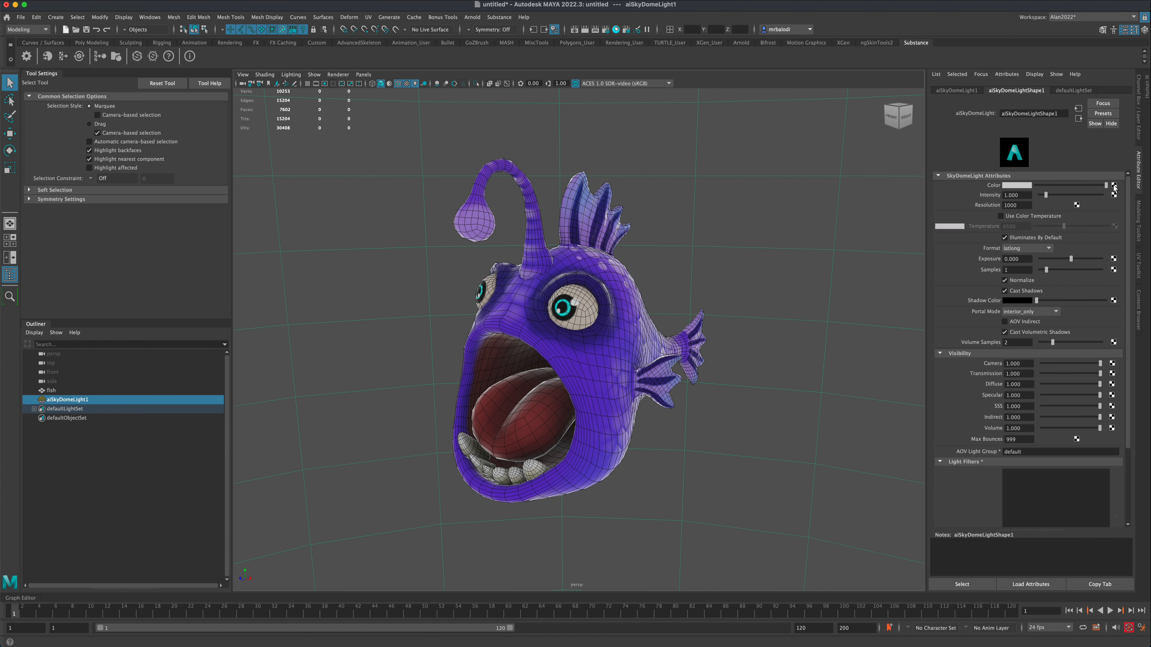
left_click(1114, 188)
left_click(480, 298)
left_click(1121, 215)
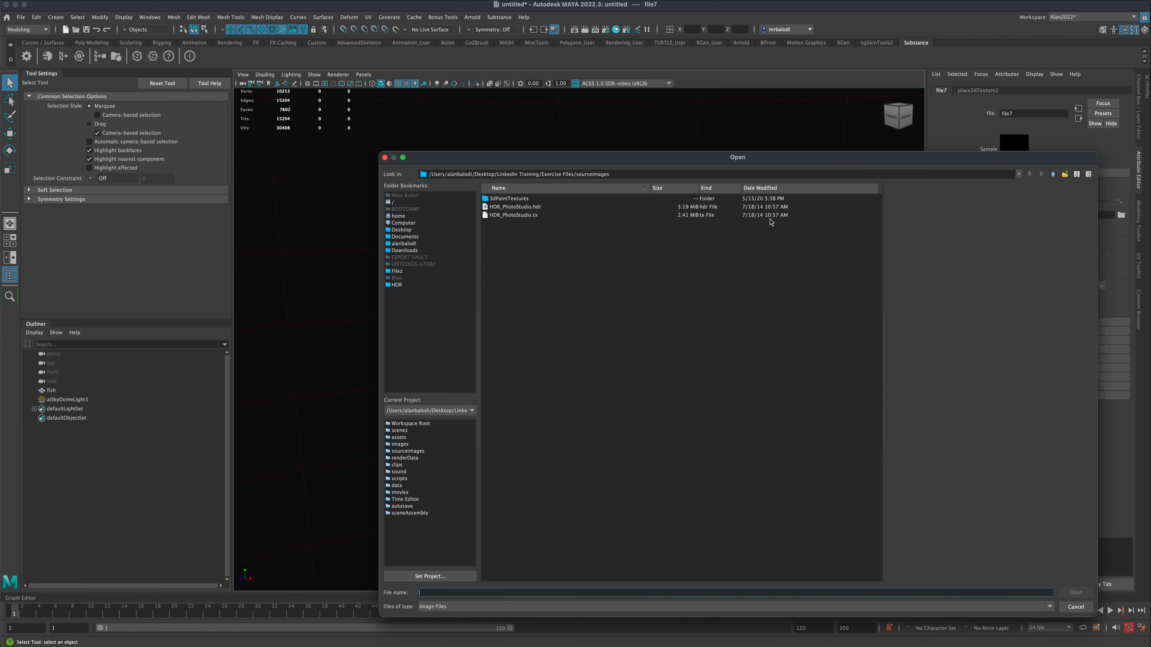
left_click(408, 285)
left_click(544, 198)
left_click(569, 223)
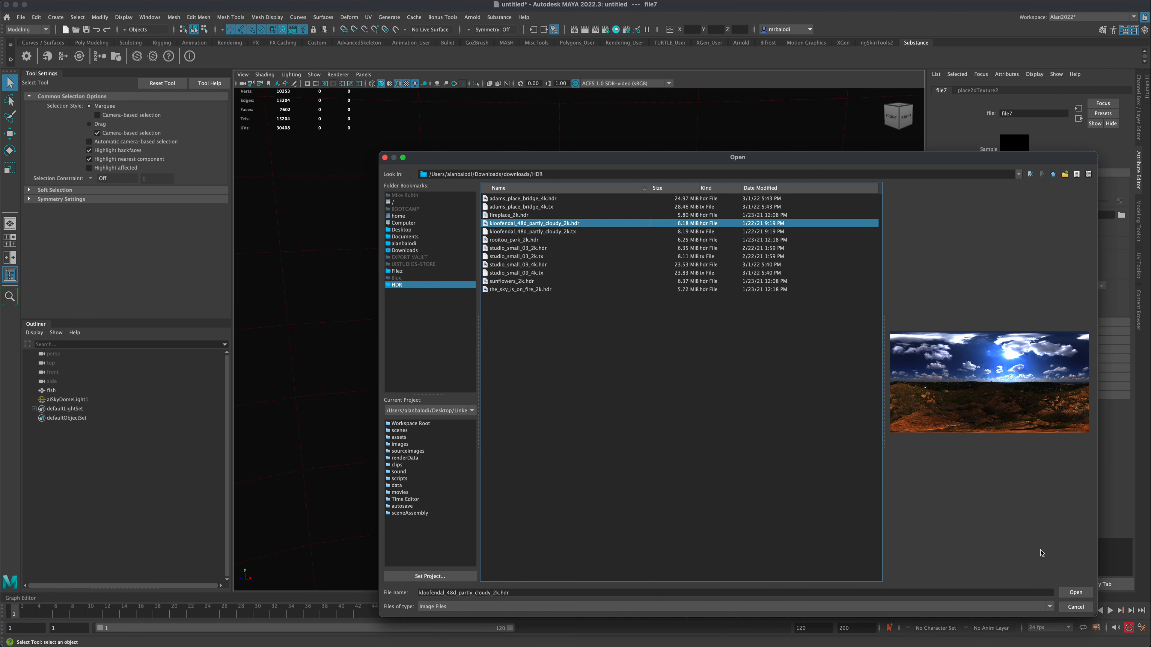
left_click(1076, 593)
Step: Hide the skydome backdrop in the perspective viewport and review the textured fish from several angles
left_click(314, 75)
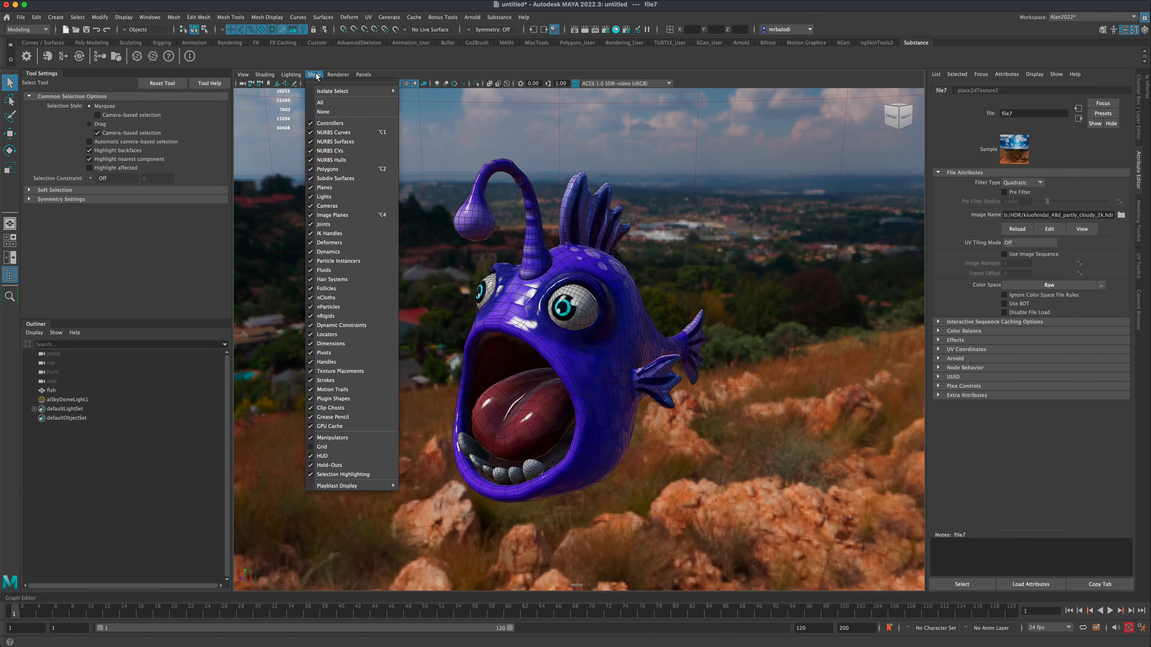
left_click(332, 206)
left_click(332, 208)
left_click_drag(331, 208, 406, 123, "alt")
left_click_drag(443, 281, 399, 281, "alt")
left_click(616, 301)
left_click(781, 337)
left_click_drag(743, 327, 847, 337, "alt")
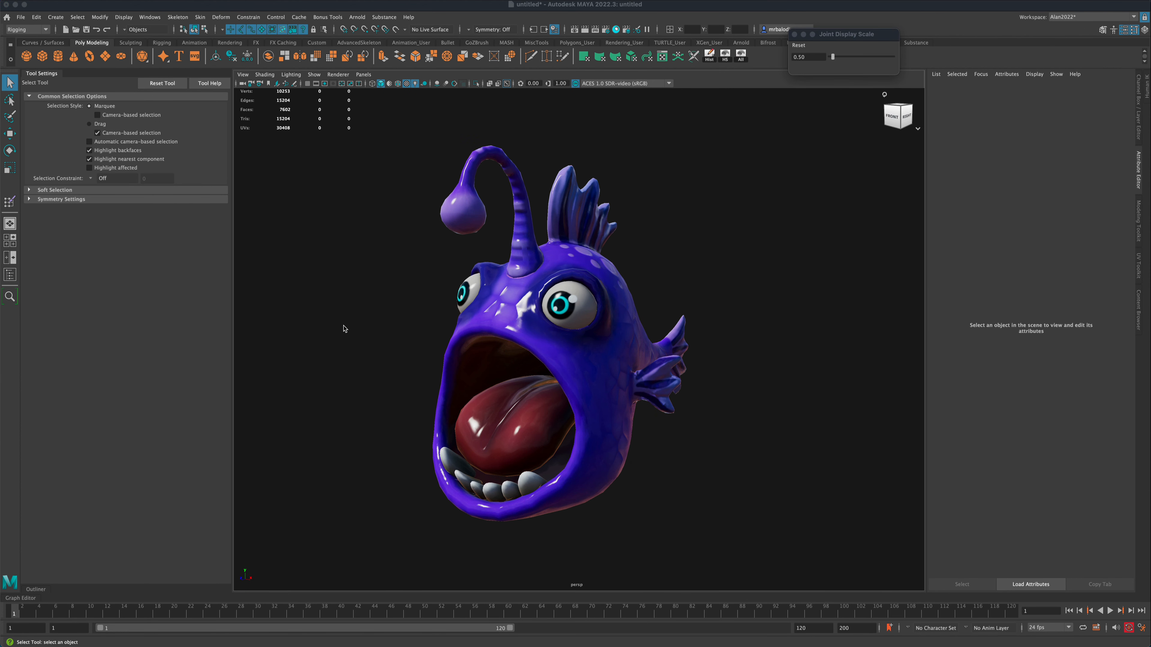
mouse_move(342, 326)
left_mouse_down("alt")
mouse_move(365, 333)
mouse_move(347, 324)
left_mouse_up("alt")
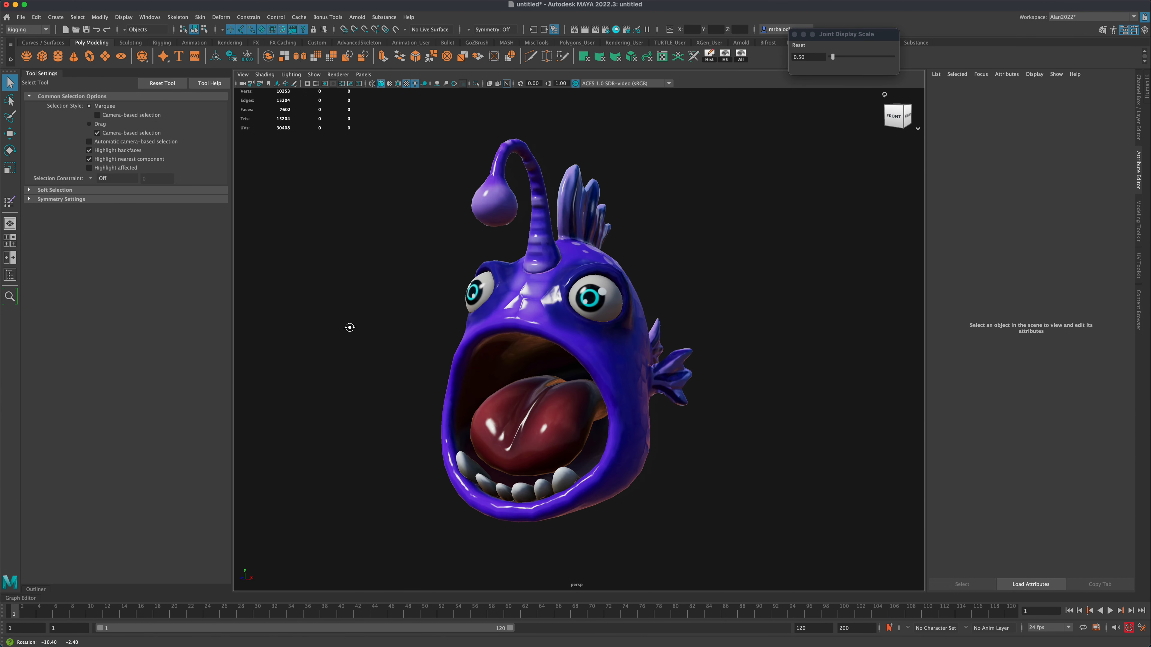
Step: Create a blend shape named fish20807 on the fish in the Shape Editor and add a target to it
left_click(440, 283)
left_click(149, 17)
mouse_move(194, 81)
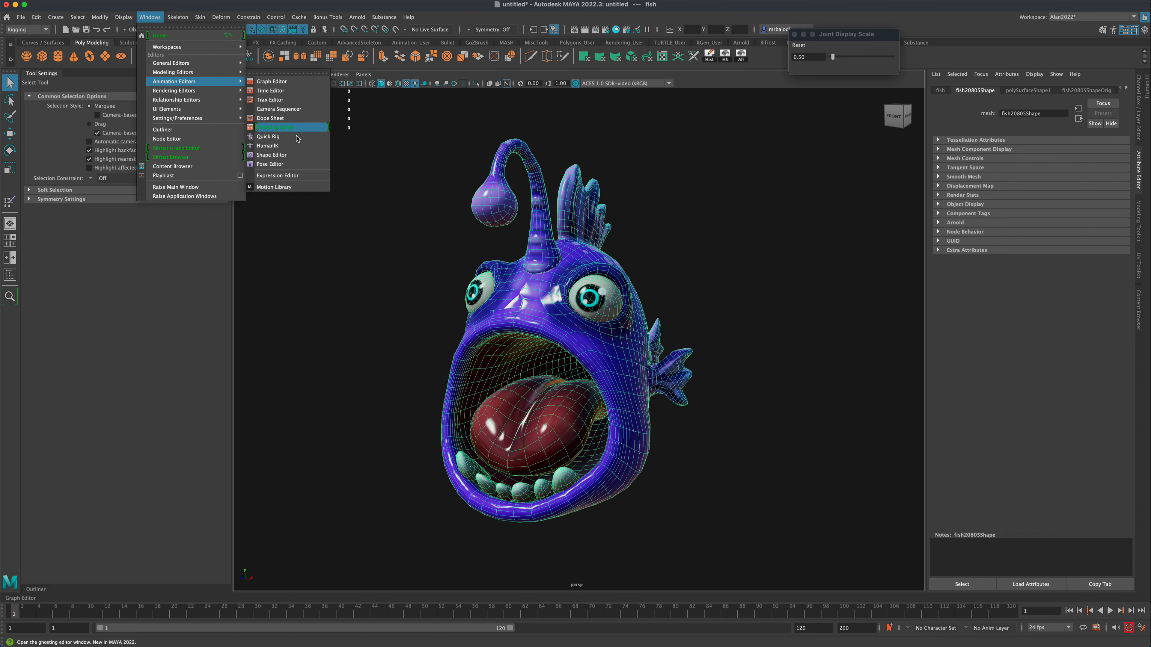
left_click(301, 159)
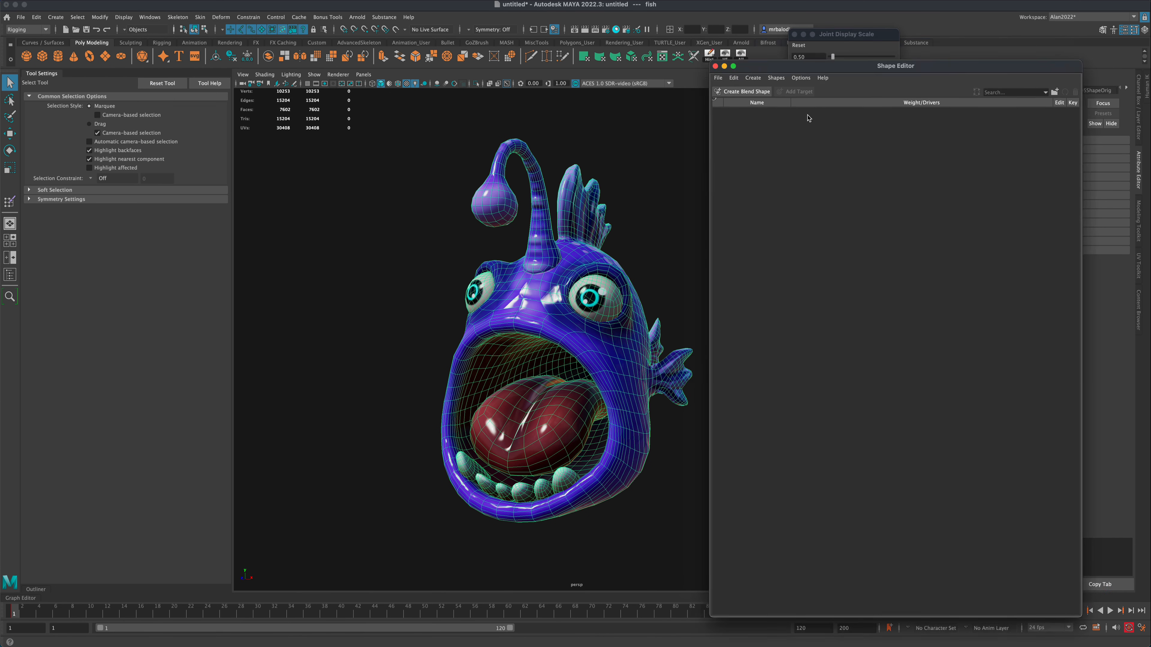
left_click(792, 190)
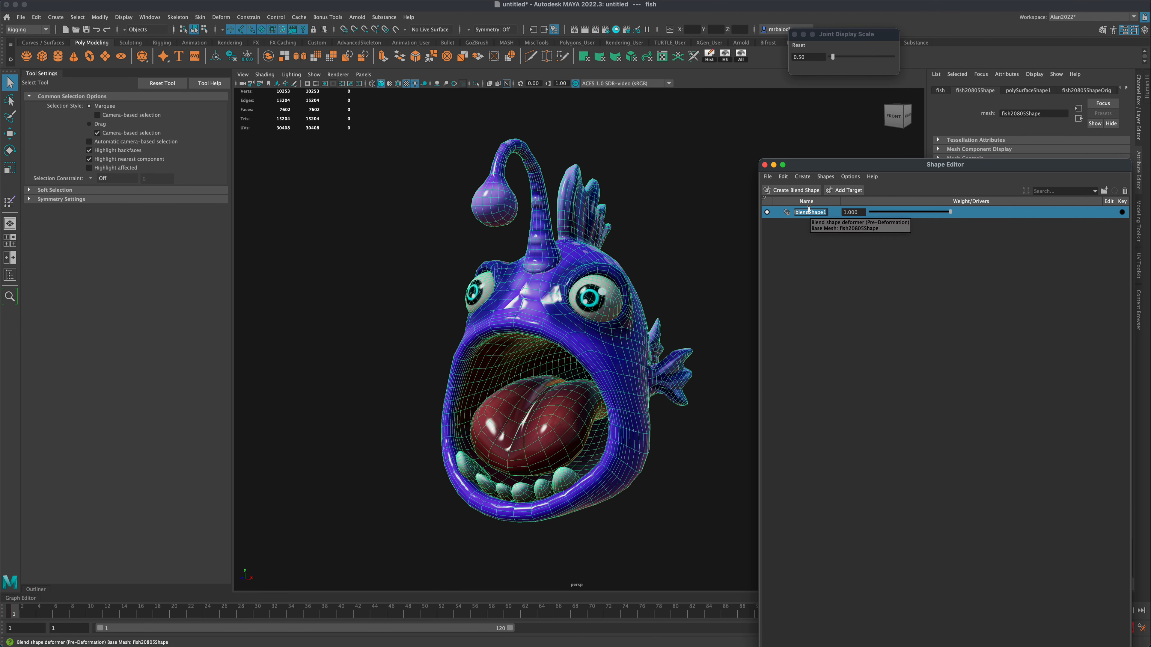
type("fish20807")
left_click_drag(865, 167, 856, 173)
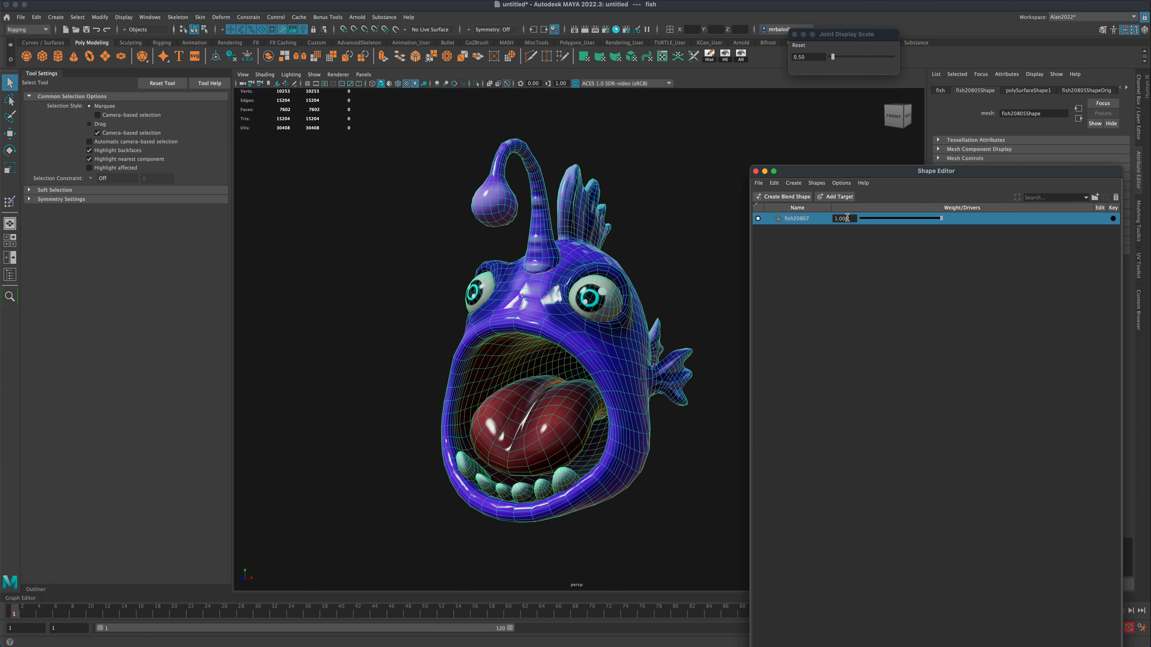
left_click(849, 197)
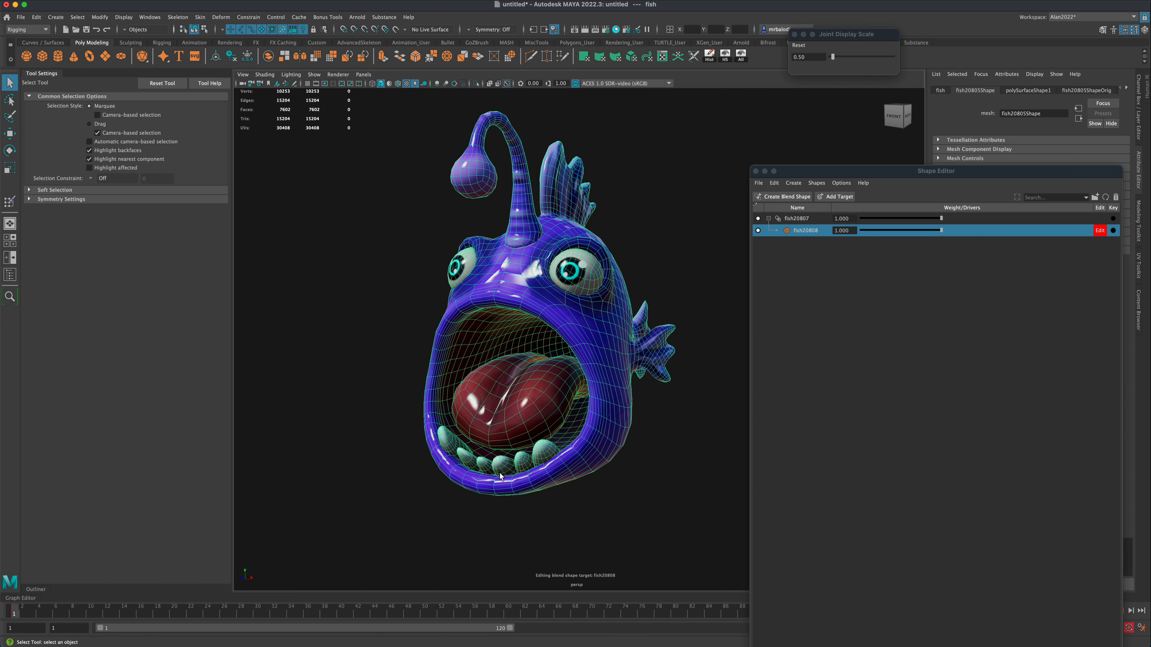
Step: Select all vertices of the lower teeth on the fish in vertex mode
right_click_drag(500, 386, 444, 390)
left_click_drag(396, 452, 357, 471, "alt")
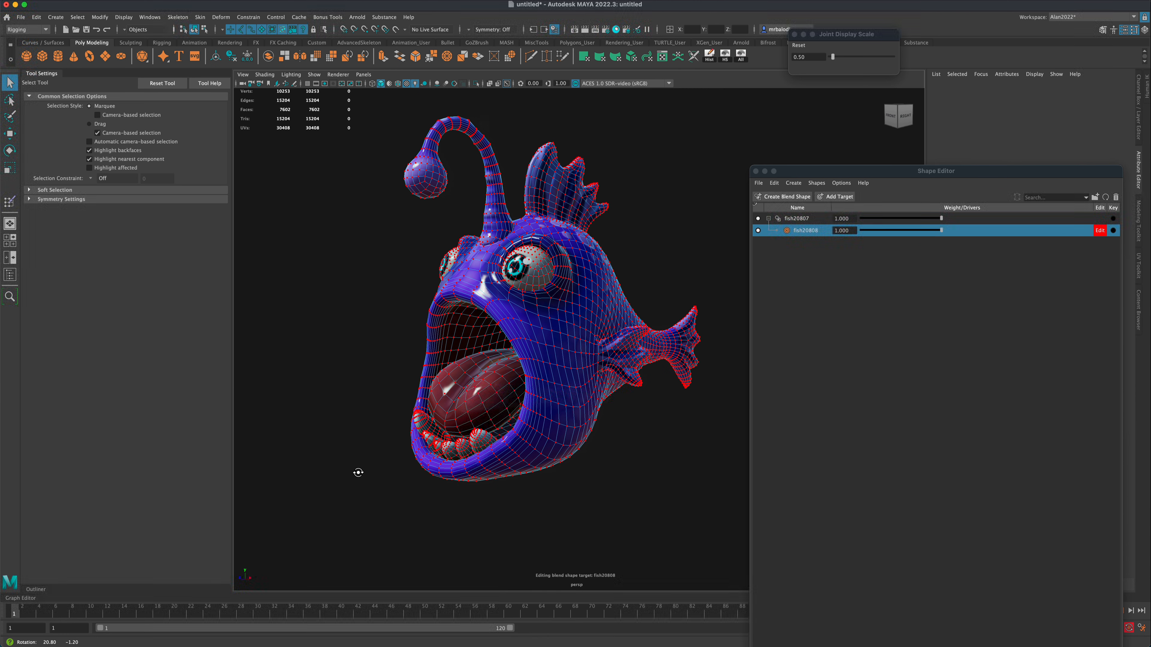
right_click_drag(480, 445, 440, 386)
double_click(476, 438)
double_click(464, 447, "shift")
double_click(450, 448, "shift")
double_click(436, 446, "shift")
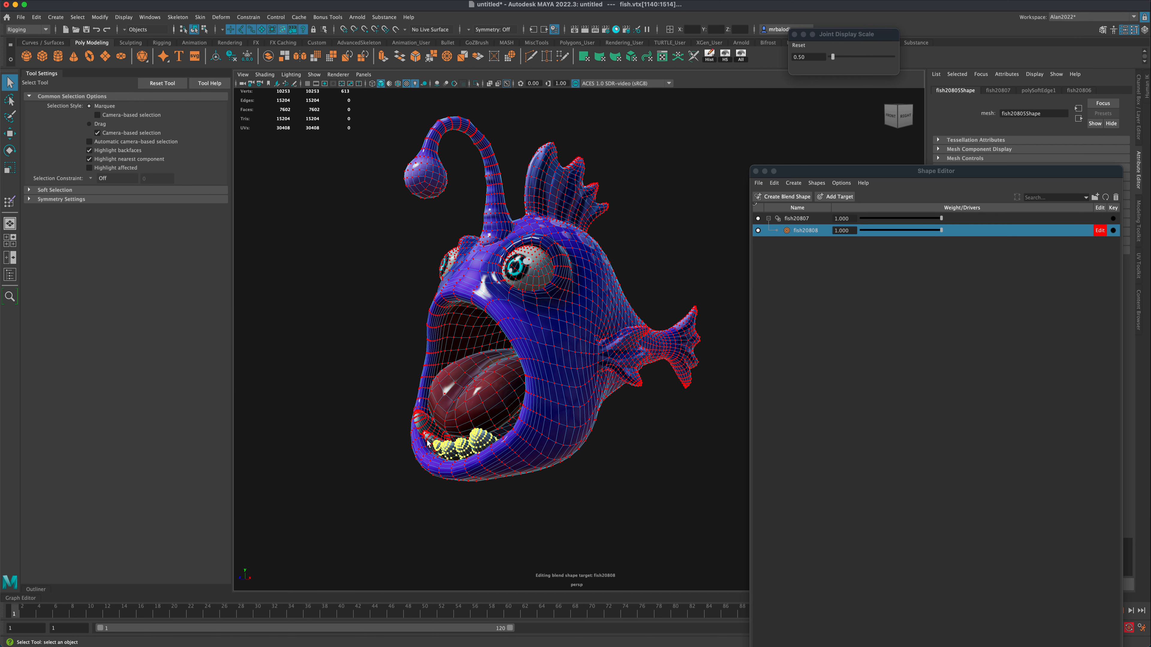
double_click(427, 438, "shift")
double_click(420, 425, "shift")
left_click_drag(371, 468, 487, 448, "alt")
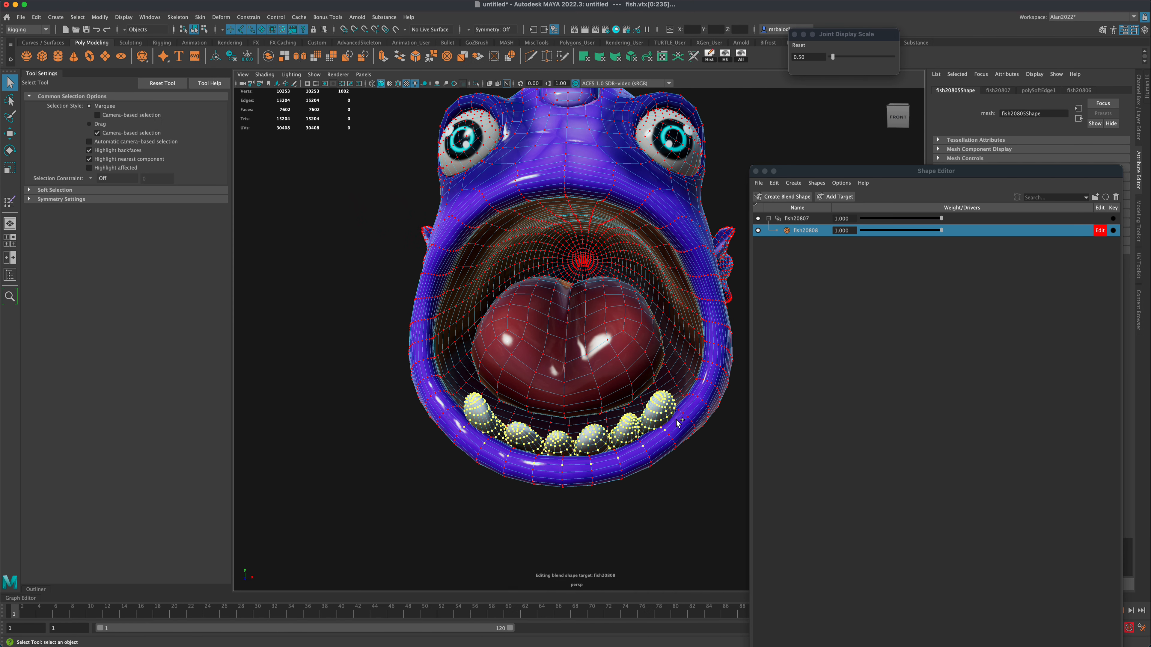
Step: Grow the lower-teeth vertex selection outward so it also covers the surrounding lower lip
left_click_drag(692, 482, 668, 484, "alt")
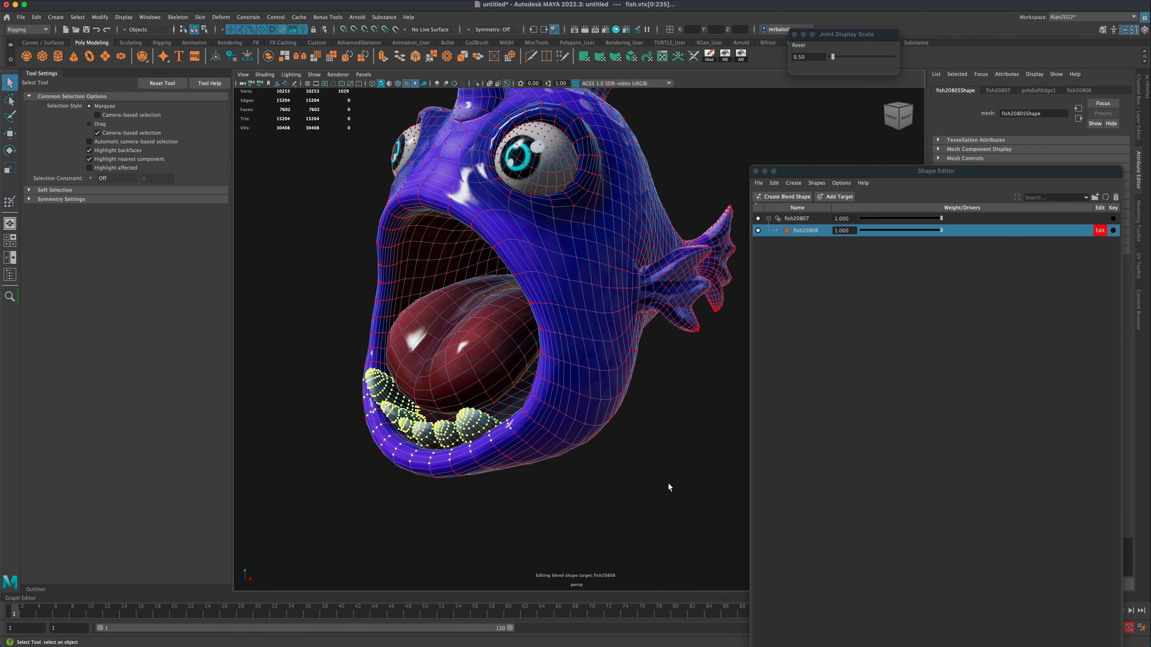
key("ctrl+shift+period")
key("ctrl+shift+period")
key("ctrl+shift+period")
left_click_drag(667, 482, 189, 337, "alt")
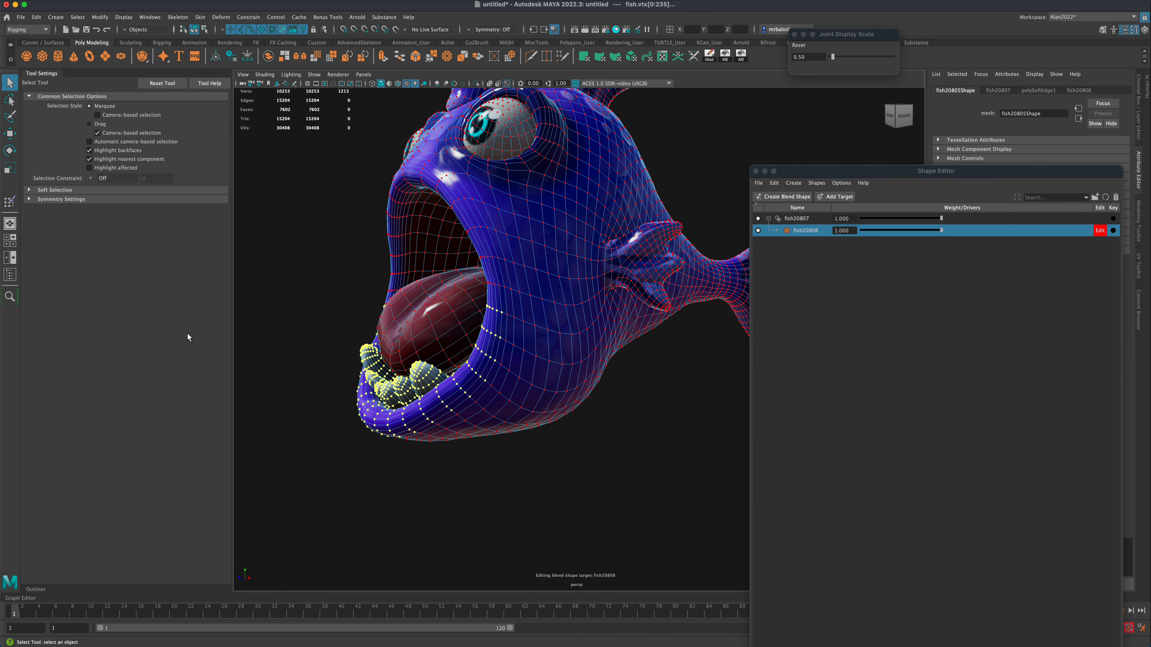
Step: Turn on soft selection for the Move tool with Surface falloff and a falloff radius of 0.30
left_click(10, 133)
left_click(55, 273)
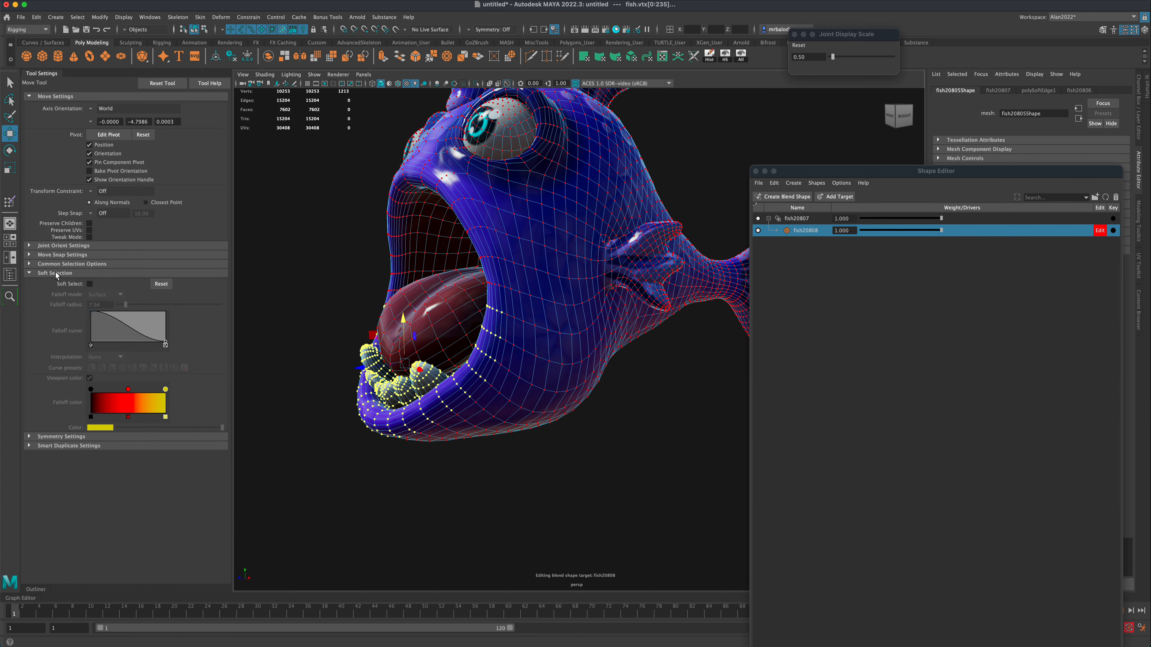
left_click(90, 283)
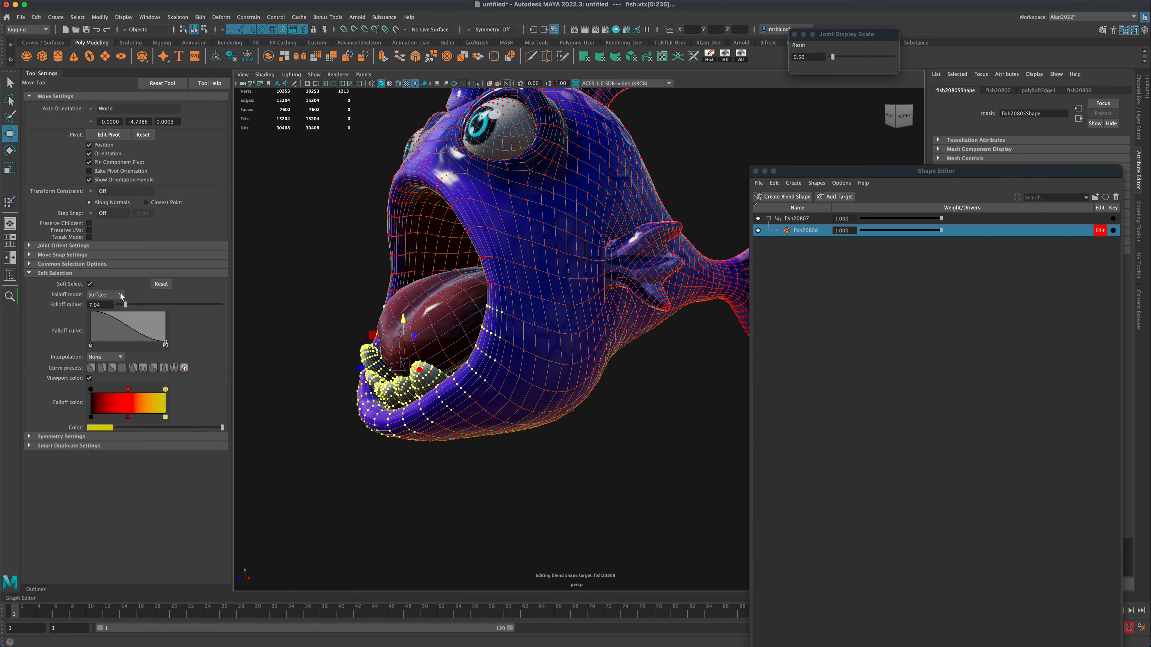
left_click_drag(122, 306, 119, 306)
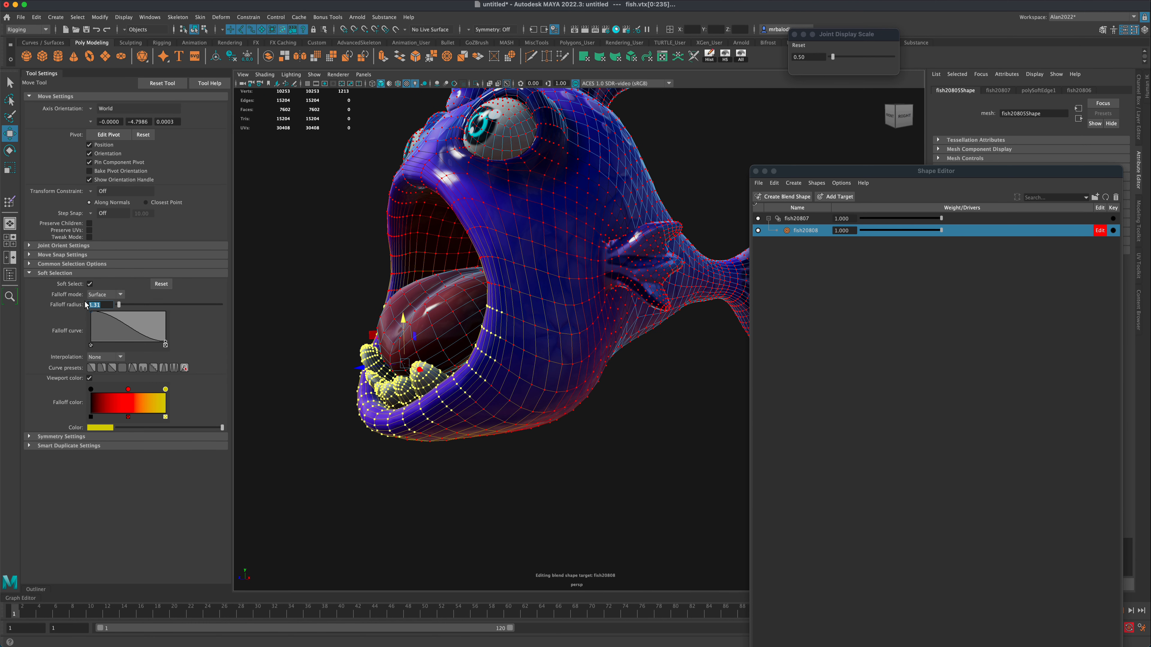
key("Return")
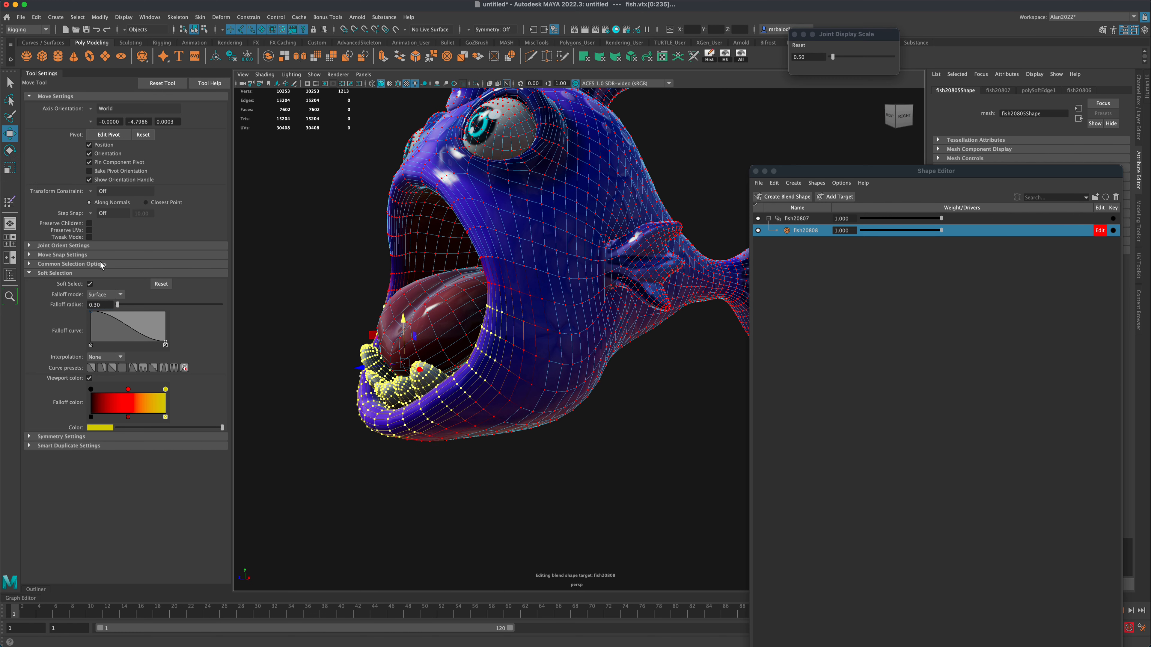
Step: Move the soft-selected lower lip and teeth forward so that the lower jaw juts out
key("e")
left_click_drag(350, 339, 339, 302, "alt")
key("w")
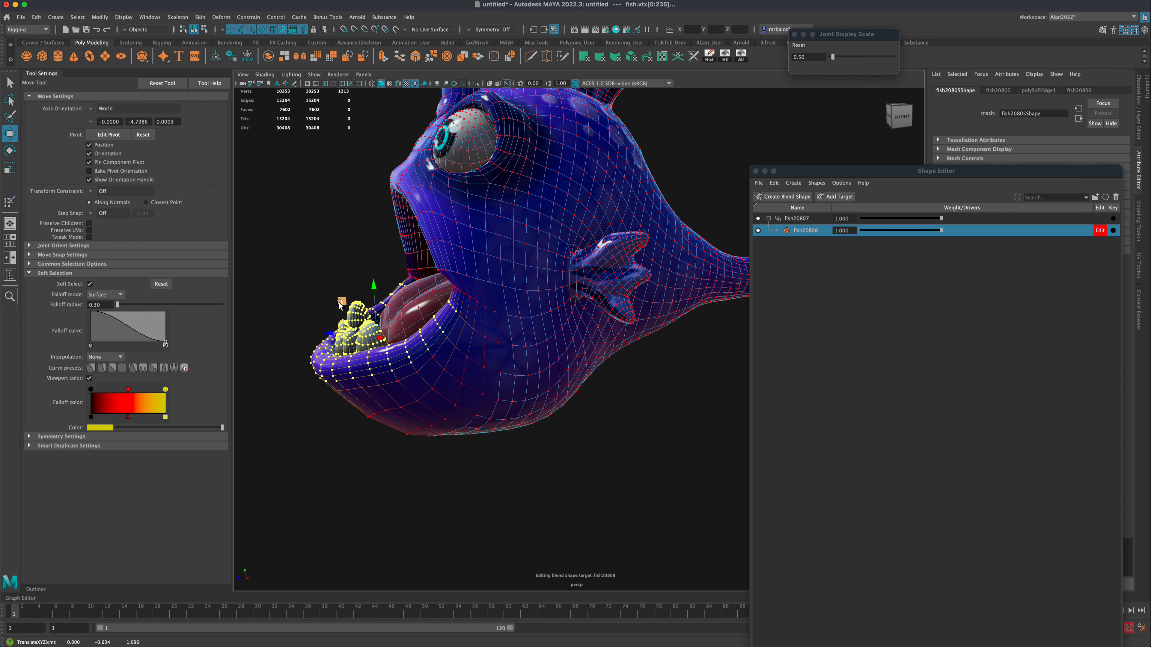
left_click_drag(339, 302, 316, 306)
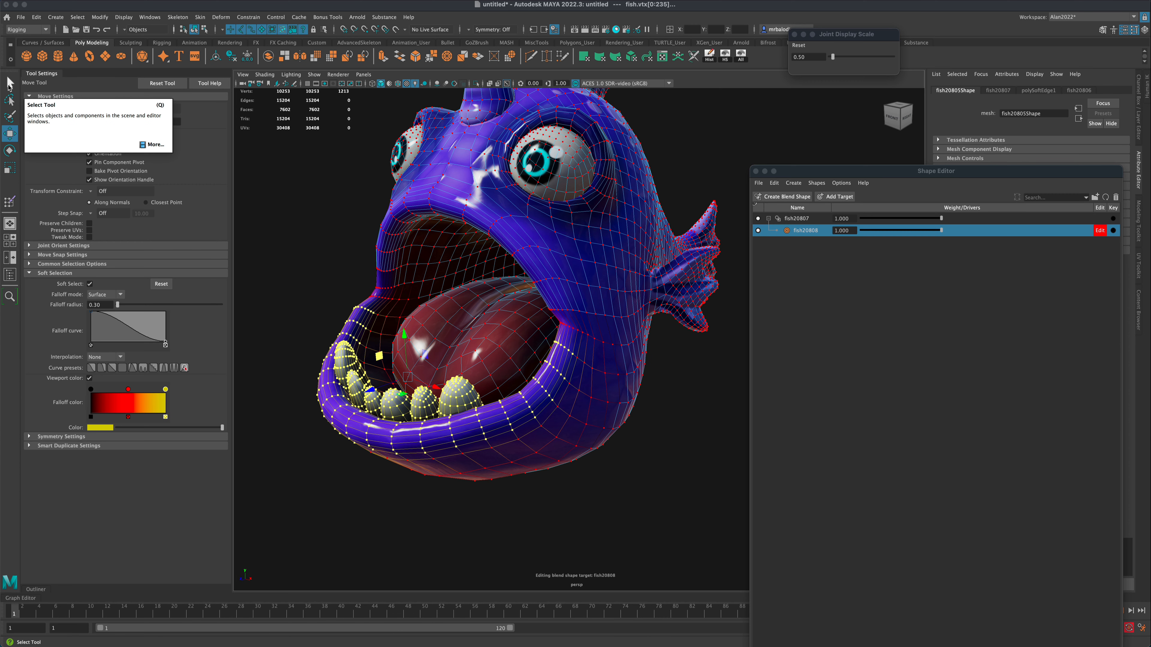
Step: Return the fish to object mode and smooth the mouth corner with the sculpting Smooth tool using Object X symmetry
left_click(9, 82)
right_click_drag(550, 358, 607, 324)
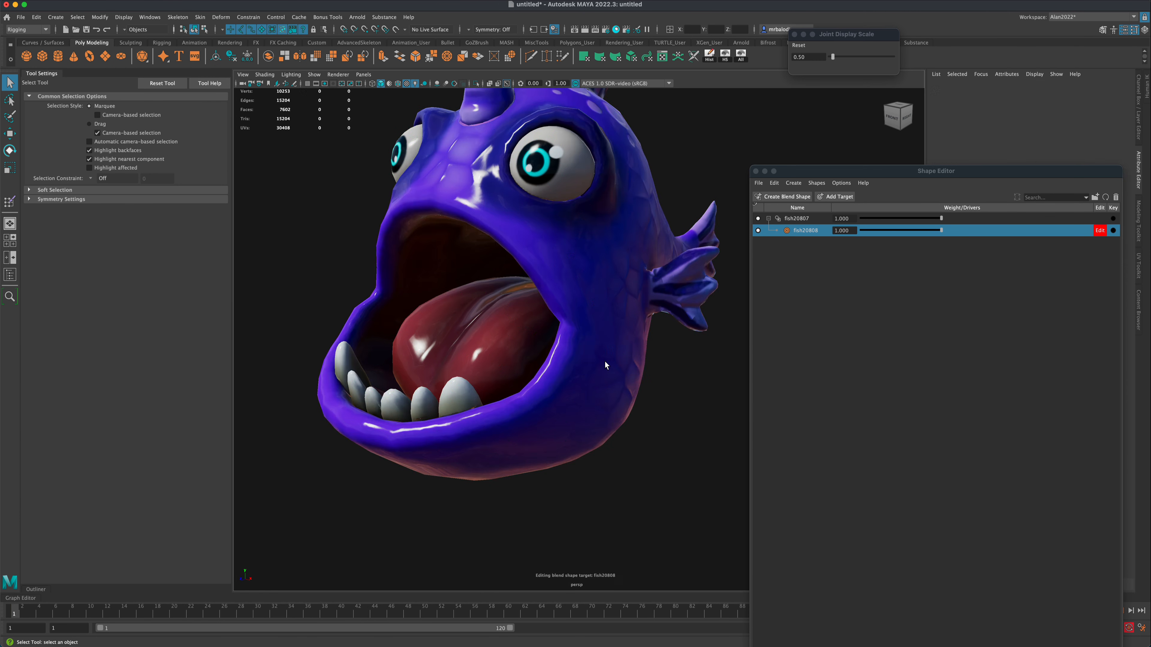
left_click(606, 365)
left_click(130, 42)
left_click(42, 55)
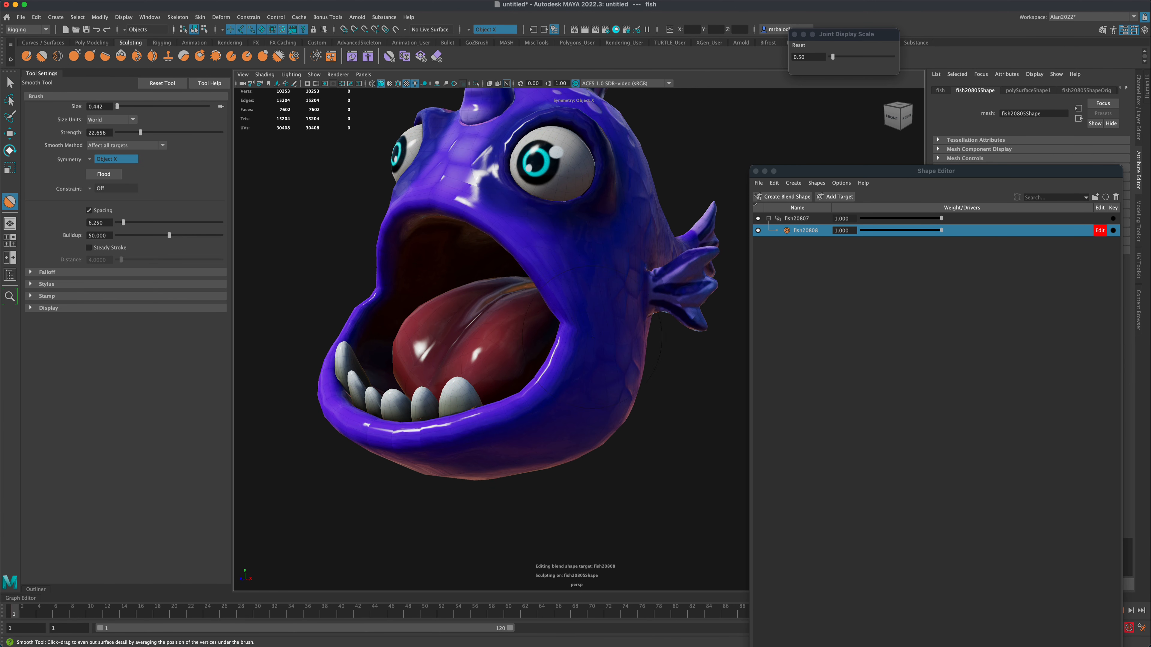
left_click_drag(569, 330, 553, 336)
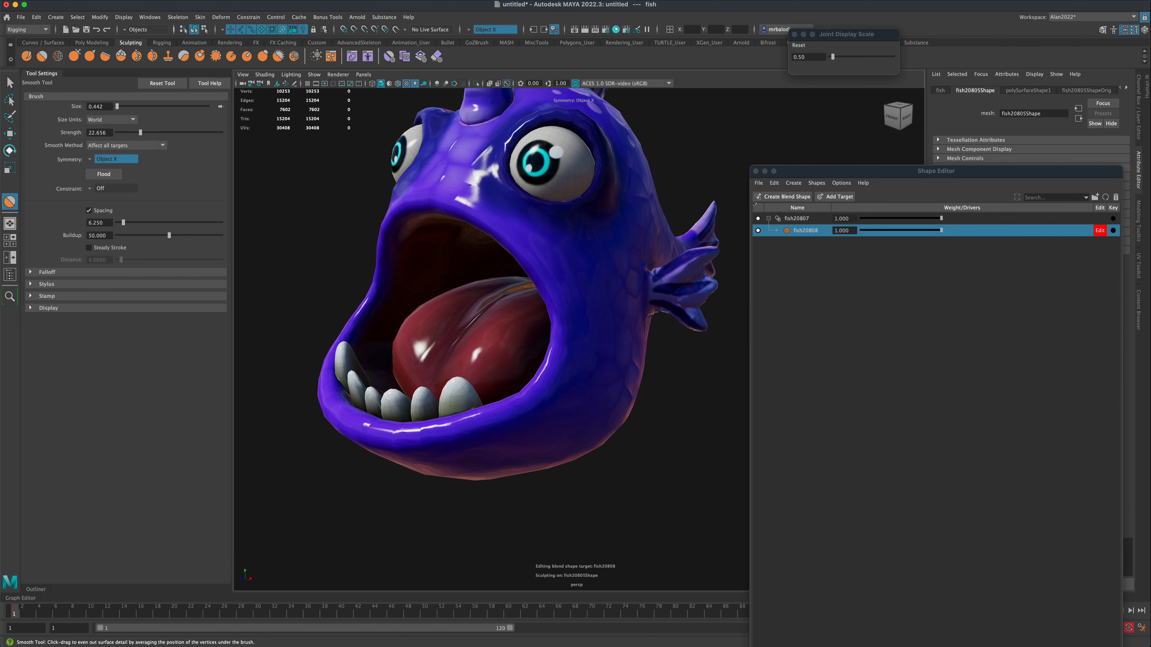
mouse_move(620, 348)
left_mouse_down("alt")
mouse_move(547, 357)
mouse_move(572, 358)
left_mouse_up("alt")
left_click_drag(943, 231, 1003, 231)
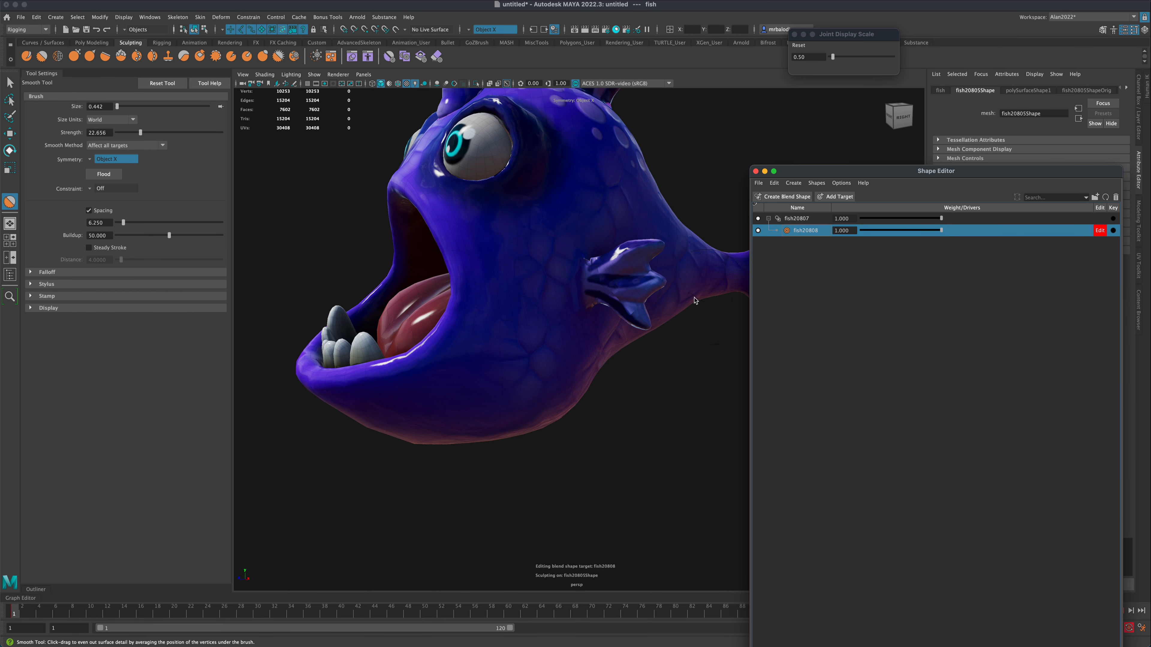
key("q")
right_click_drag(399, 362, 371, 363)
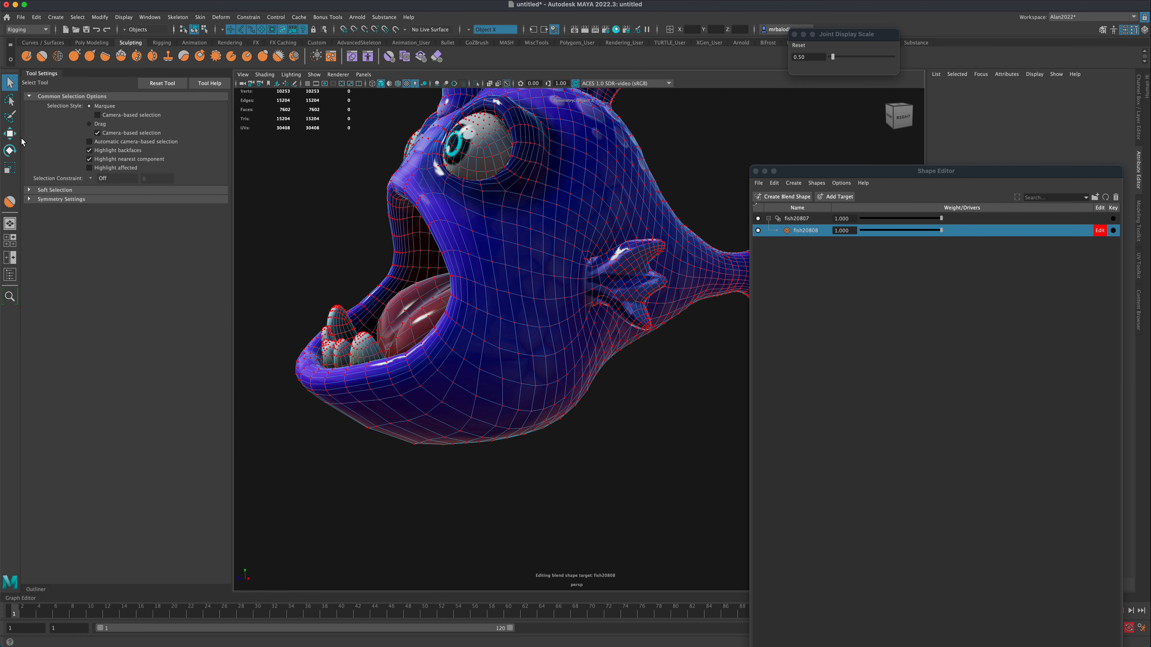
key("w")
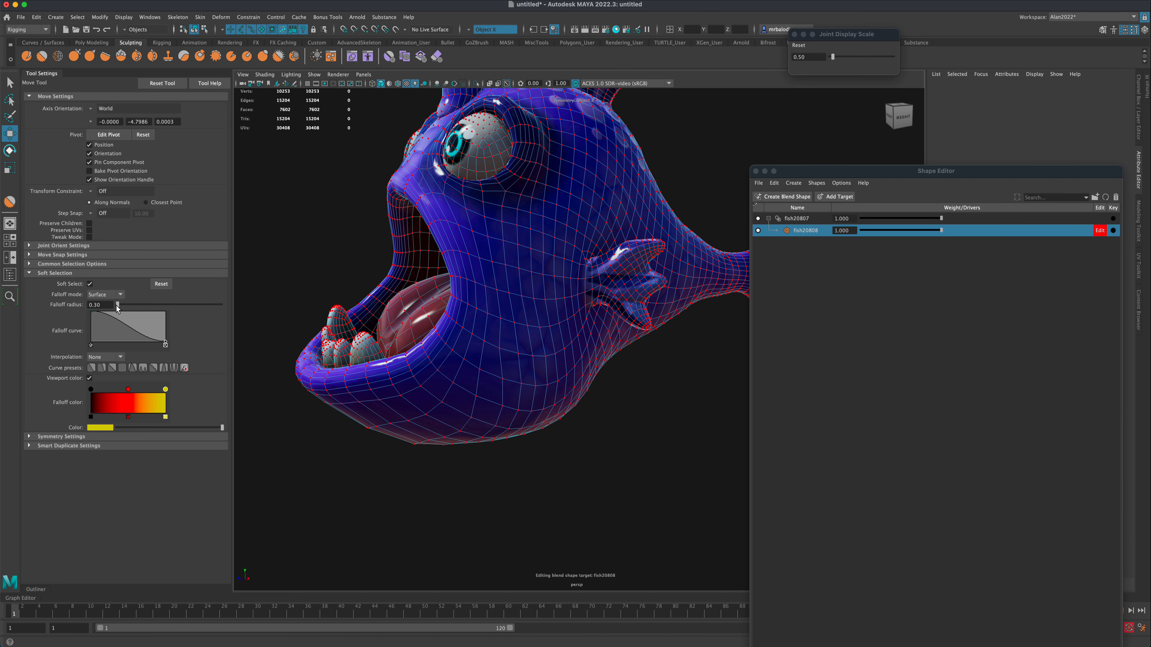
key("q")
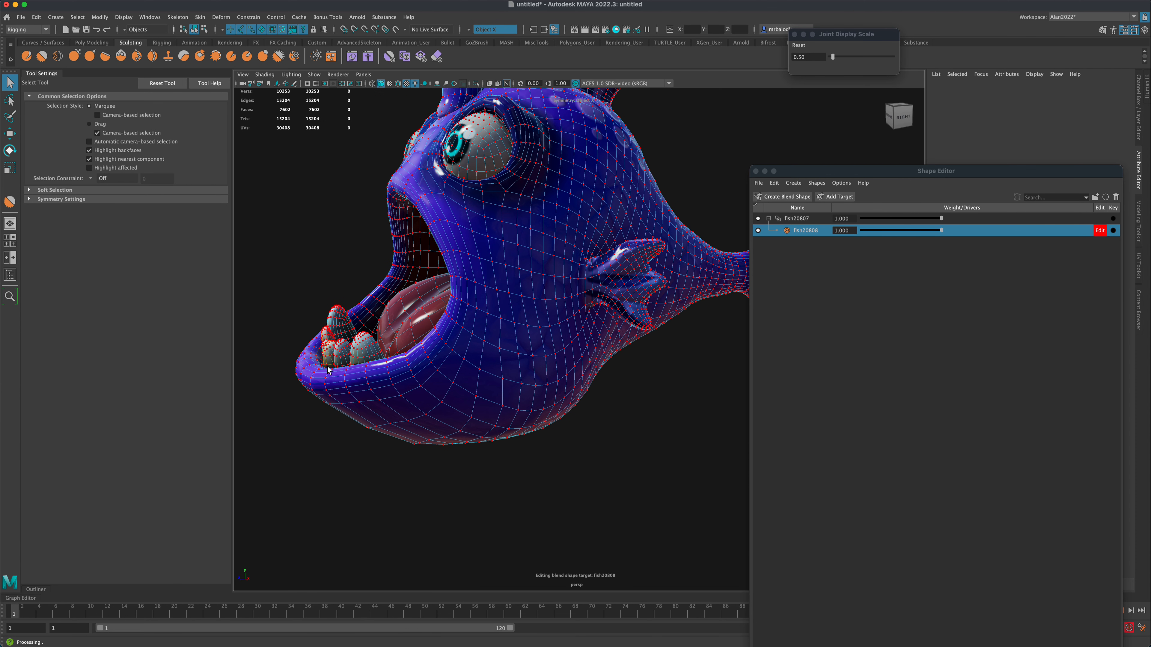
Step: Select all faces of the six lower teeth in face mode, with symmetry turned off
right_click_drag(328, 366, 328, 393)
left_click_drag(327, 392, 441, 428, "alt")
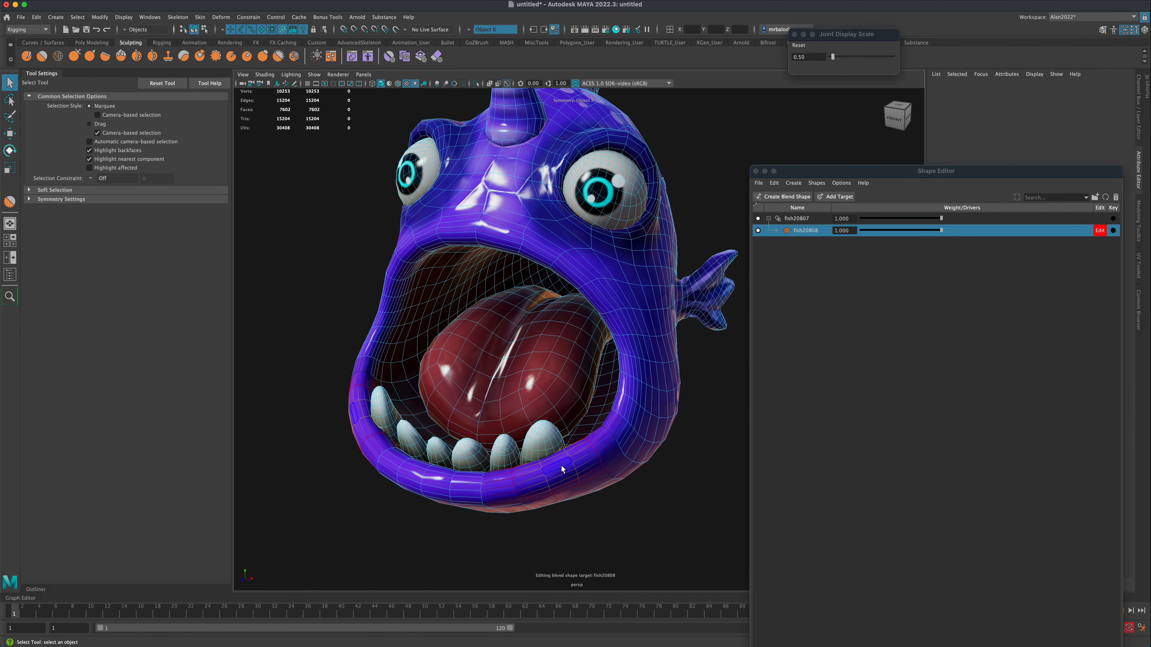
left_click(561, 466)
double_click(530, 477, "shift")
double_click(381, 411, "shift")
double_click(409, 440, "shift")
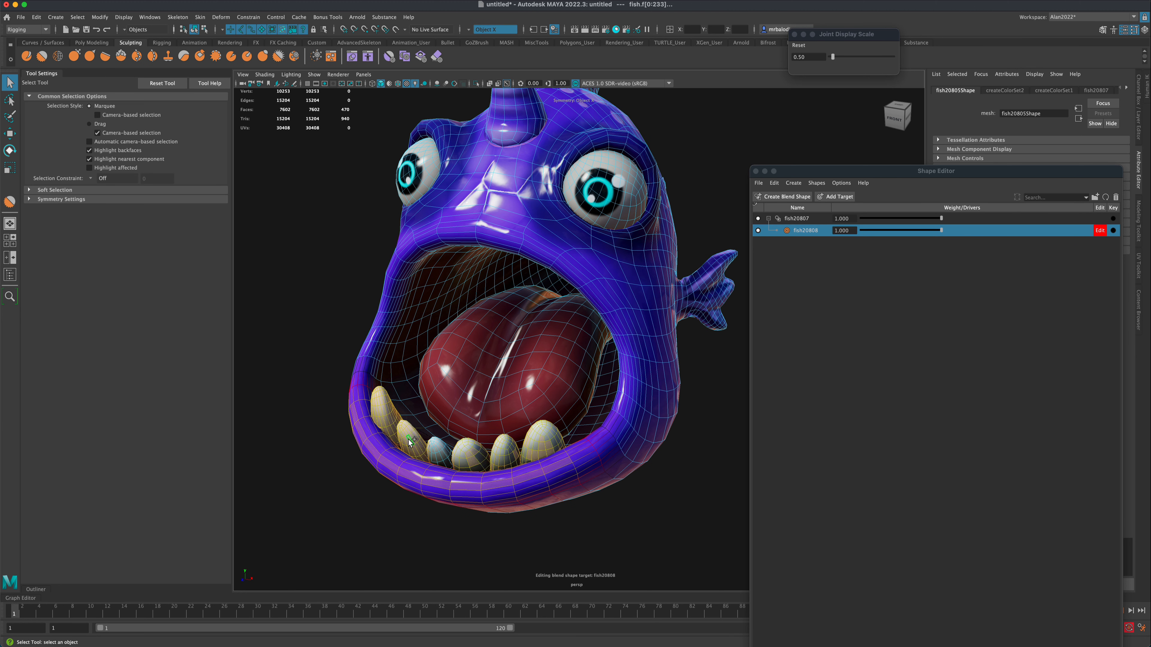
double_click(437, 454, "shift")
double_click(479, 456, "shift")
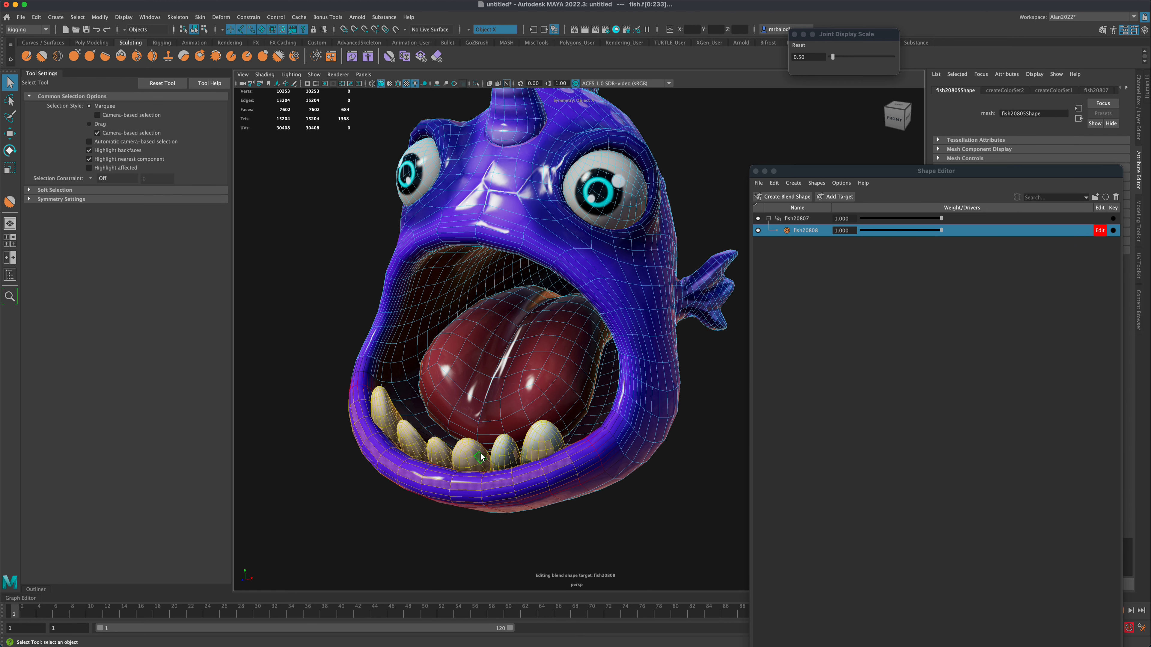
left_click(469, 30)
left_click(476, 35)
double_click(500, 453, "shift")
double_click(544, 434, "shift")
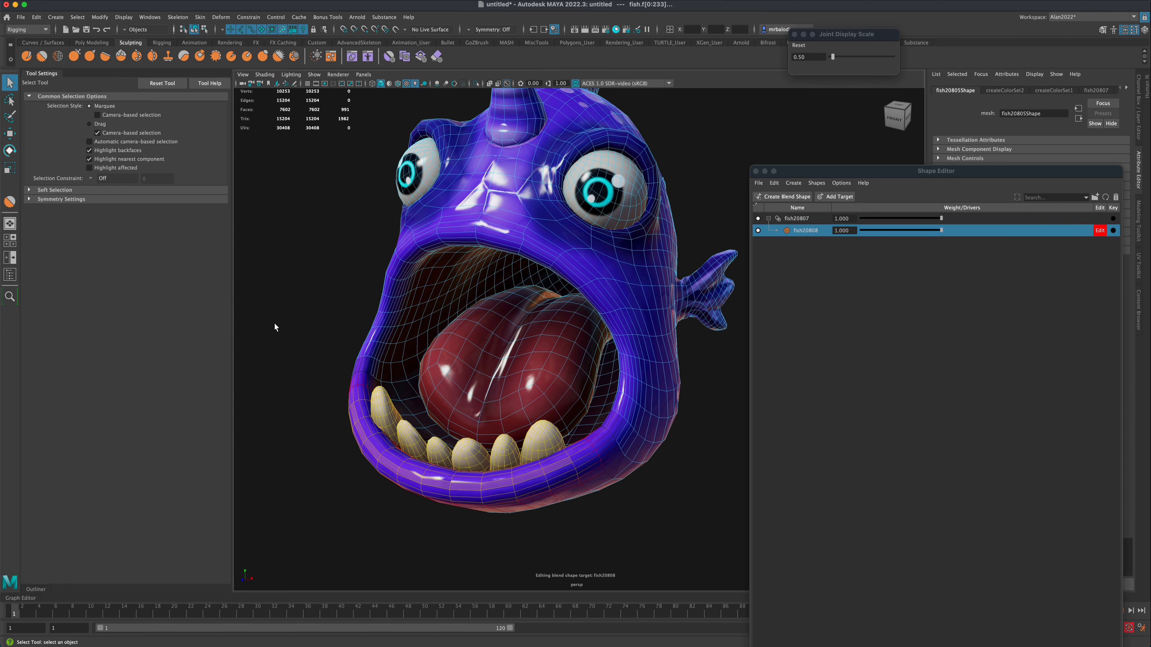
Step: Grow the lower-teeth face selection until it includes the lower lip
left_click_drag(274, 324, 266, 323, "alt")
key("shift+period")
key("shift+period")
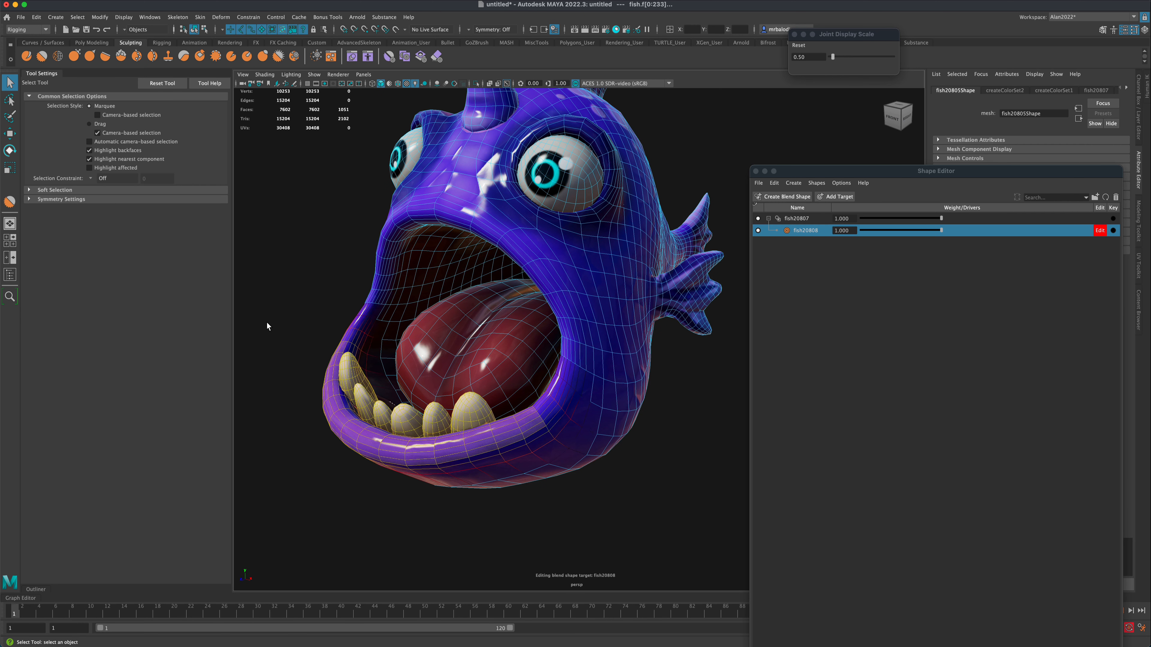
key("shift+period")
left_click_drag(268, 327, 26, 187, "alt")
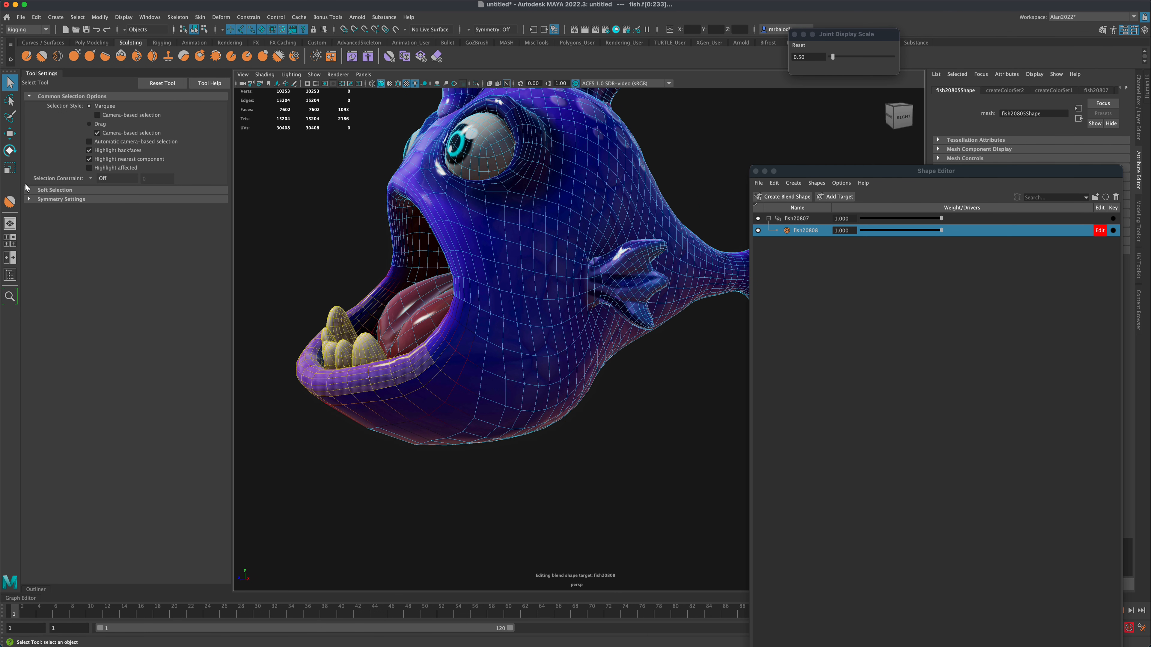
Step: Try rotating the selected lower lip and teeth, and undo the rotation
key("e")
left_click_drag(353, 312, 371, 317)
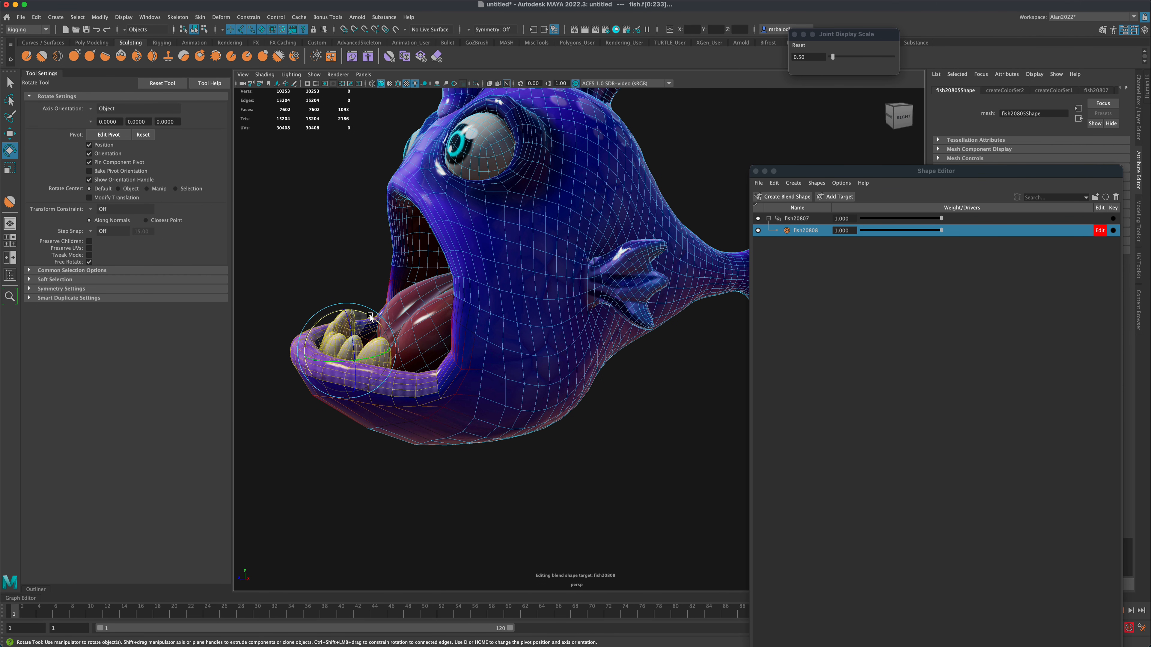
key("super+z")
Step: Rotate the lower jaw selection upward to partly close the mouth, using soft-selection falloff radii of 0.50 and 0.8
left_click(56, 279)
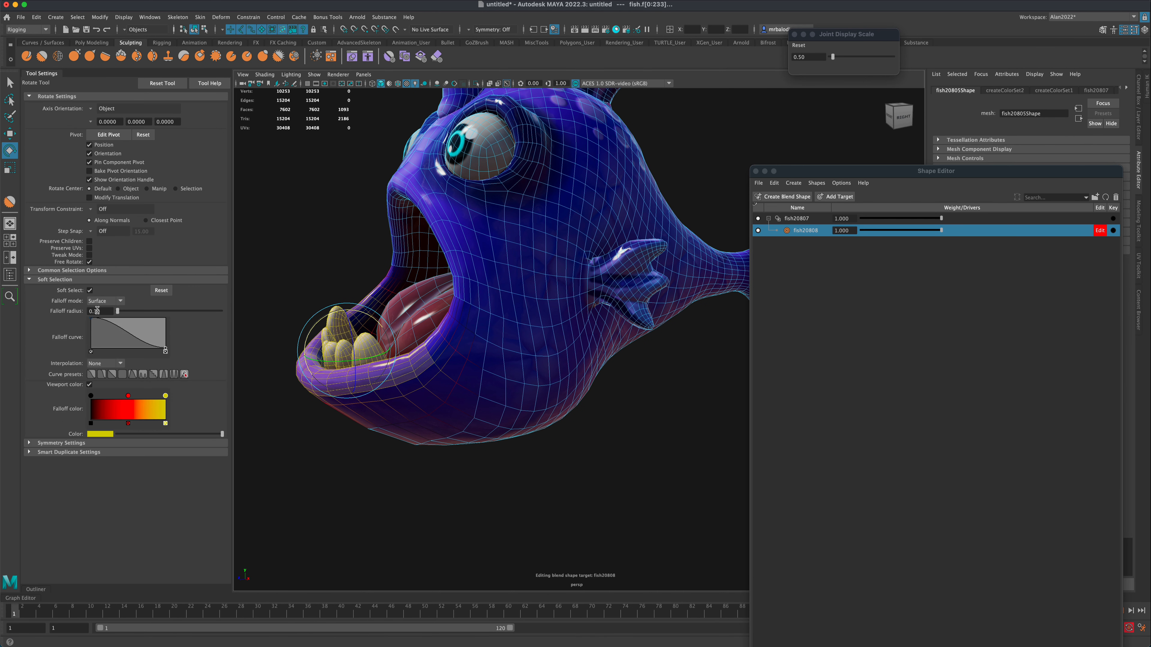
key("Return")
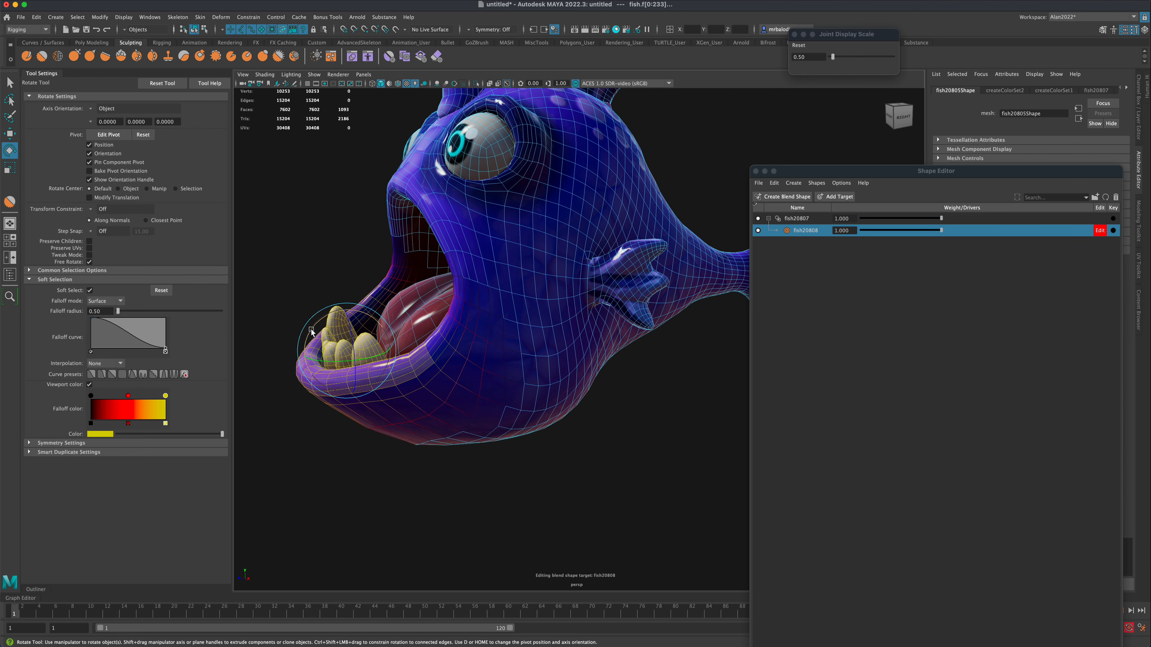
left_click_drag(313, 327, 254, 291)
type("0.8")
key("Return")
left_click_drag(328, 319, 339, 285)
key("w")
left_click_drag(249, 232, 436, 210, "alt")
Step: Select faces along the front of the upper lip, with the soft-selection falloff radius set to 0.30
left_click(437, 201)
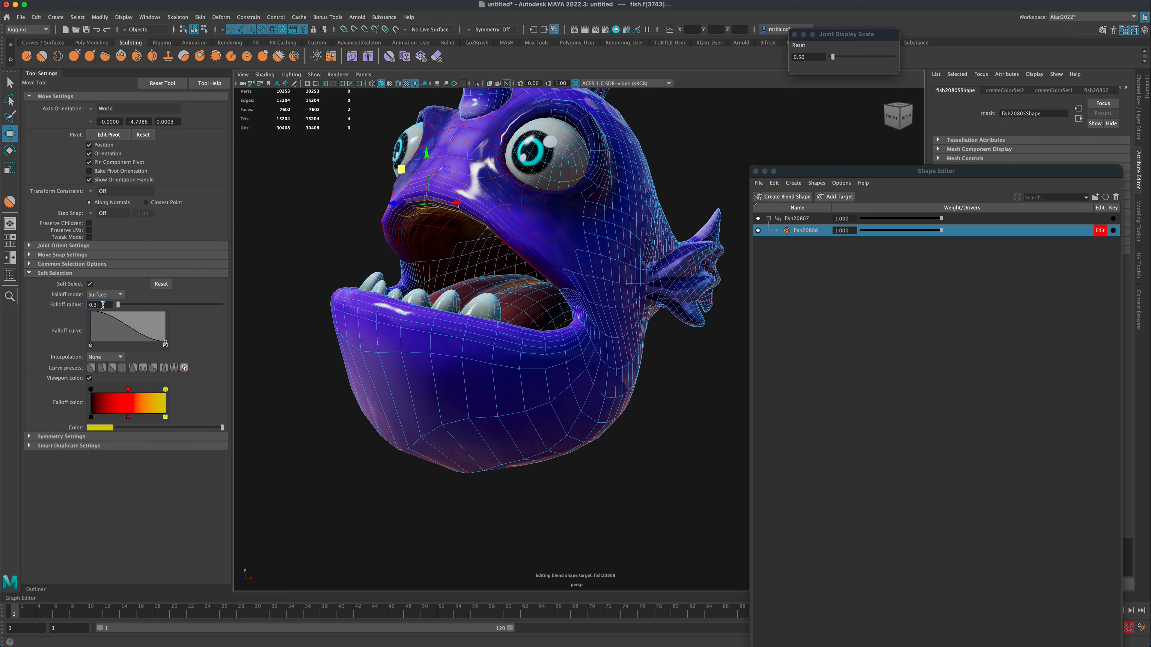
key("Return")
mouse_move(332, 230)
left_mouse_down("alt")
mouse_move(322, 228)
mouse_move(335, 225)
left_mouse_up("alt")
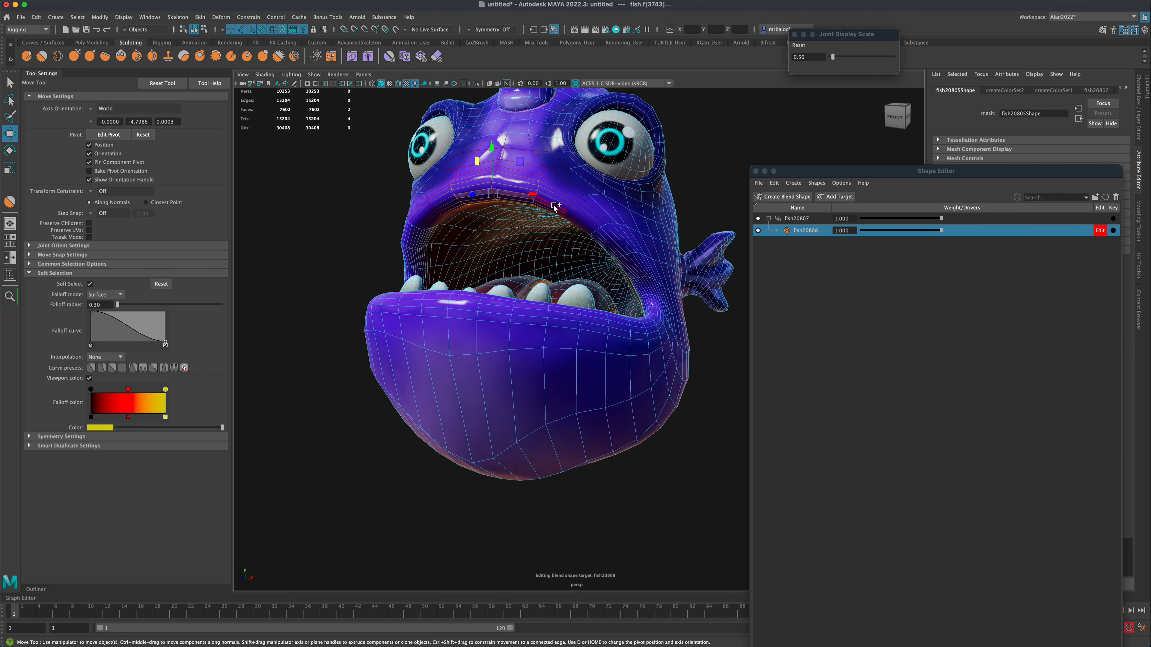
left_click(554, 207, "shift")
left_click(573, 219, "shift")
left_click(446, 202, "shift")
left_click(424, 220, "shift")
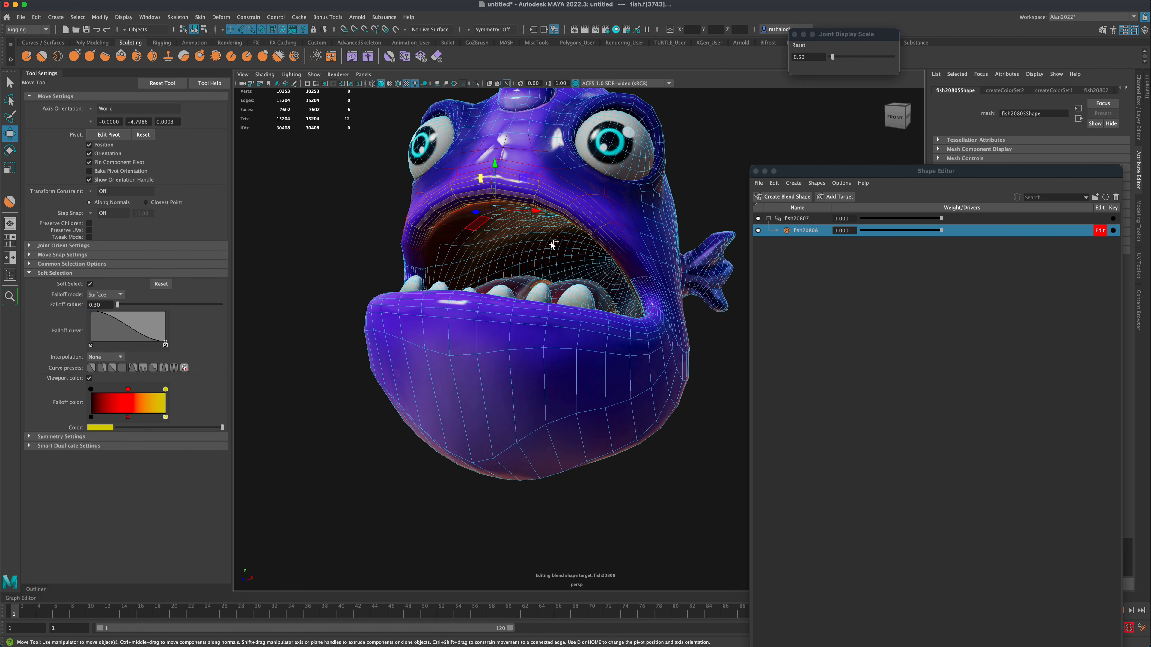
Step: Move the selected upper lip faces to reshape the lip above the lower teeth
left_click_drag(330, 247, 309, 256, "alt")
middle_click_drag(341, 218, 364, 223)
left_click_drag(302, 219, 308, 216, "alt")
Step: Return the fish to object mode and smooth the upper lip with the Smooth tool at a brush size of about 0.206
key("q")
right_click_drag(447, 248, 484, 234)
left_click(368, 241)
left_click(398, 242)
key("y")
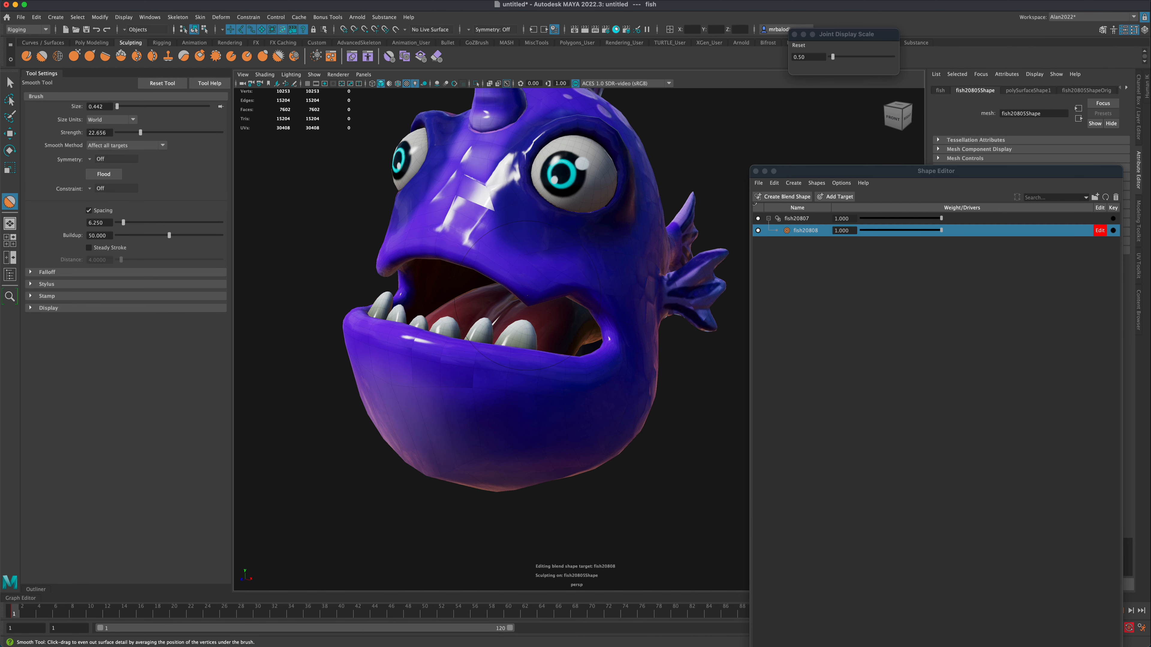
key("b")
mouse_move(527, 295)
left_mouse_down()
mouse_move(505, 295)
mouse_move(537, 294)
mouse_move(520, 254)
left_mouse_up()
mouse_move(512, 186)
left_mouse_down()
mouse_move(458, 204)
mouse_move(584, 215)
left_mouse_up()
mouse_move(680, 207)
left_mouse_down()
mouse_move(647, 184)
mouse_move(652, 167)
left_mouse_up()
left_click_drag(634, 218, 431, 231, "alt")
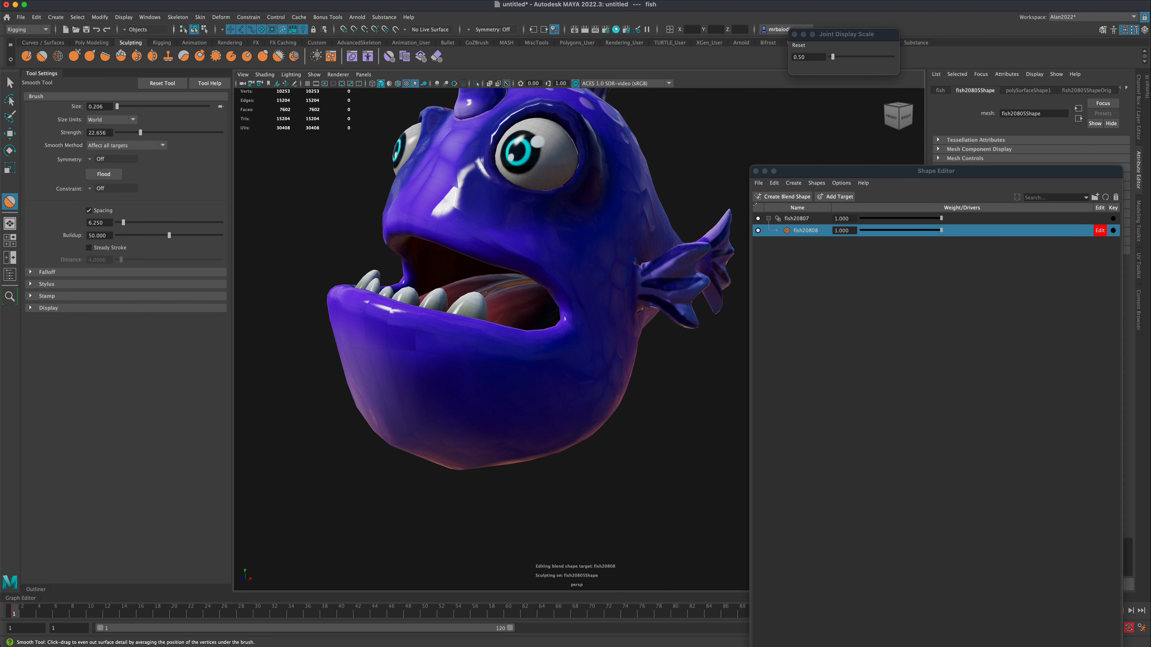
Step: Smooth the edge of the upper lip and the mouth corner, checking the fish from several angles
left_click_drag(449, 351, 446, 333, "alt")
mouse_move(401, 282)
left_mouse_down()
mouse_move(437, 297)
mouse_move(543, 299)
left_mouse_up()
mouse_move(607, 328)
left_mouse_down()
mouse_move(503, 322)
mouse_move(493, 308)
mouse_move(586, 334)
mouse_move(612, 317)
left_mouse_up()
mouse_move(652, 272)
left_mouse_down()
mouse_move(626, 289)
mouse_move(666, 258)
left_mouse_up()
left_click_drag(584, 313, 455, 335, "alt")
scroll(446, 339, "down", 5)
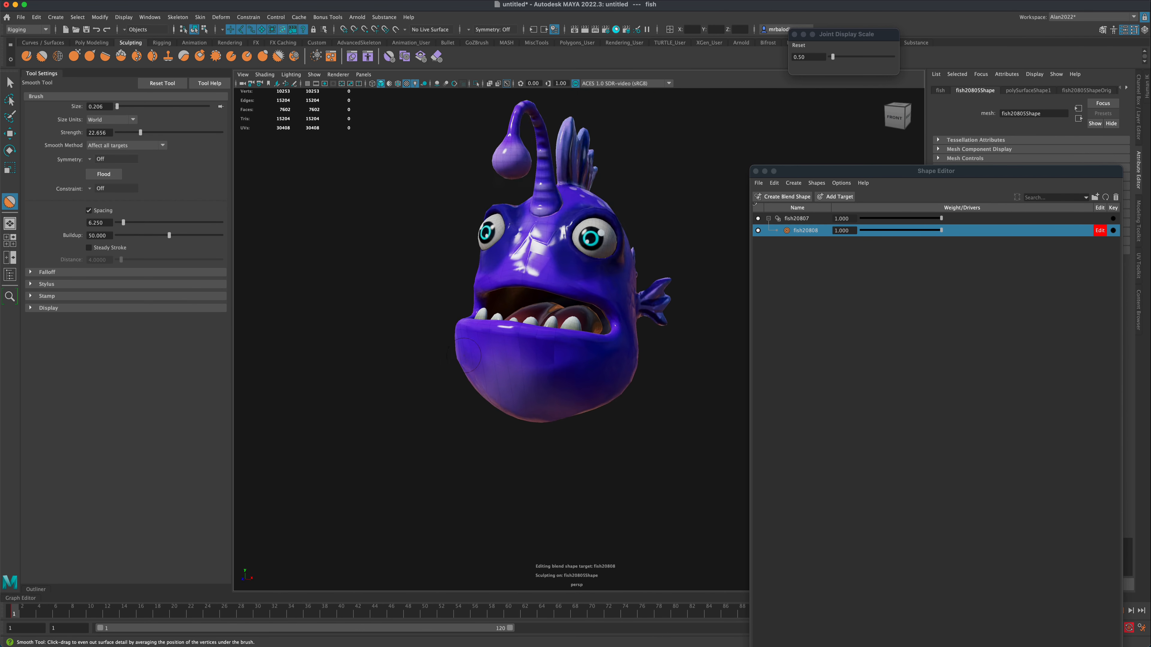
mouse_move(407, 380)
left_mouse_down("alt")
mouse_move(429, 375)
mouse_move(389, 373)
left_mouse_up("alt")
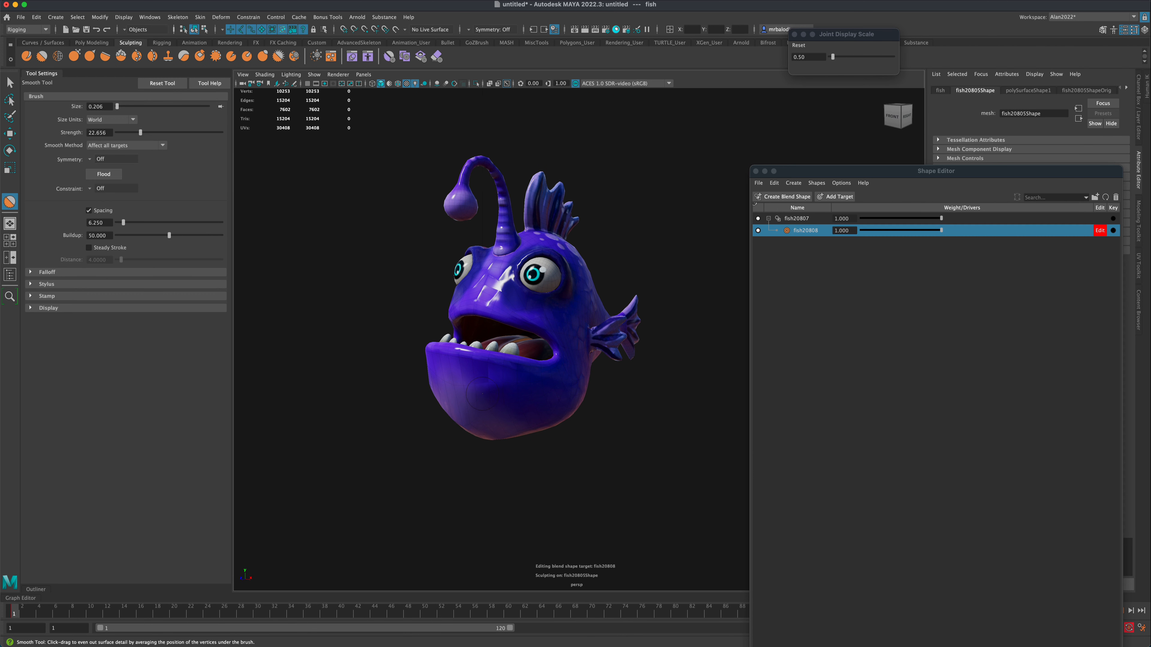
left_click_drag(499, 418, 272, 238, "alt")
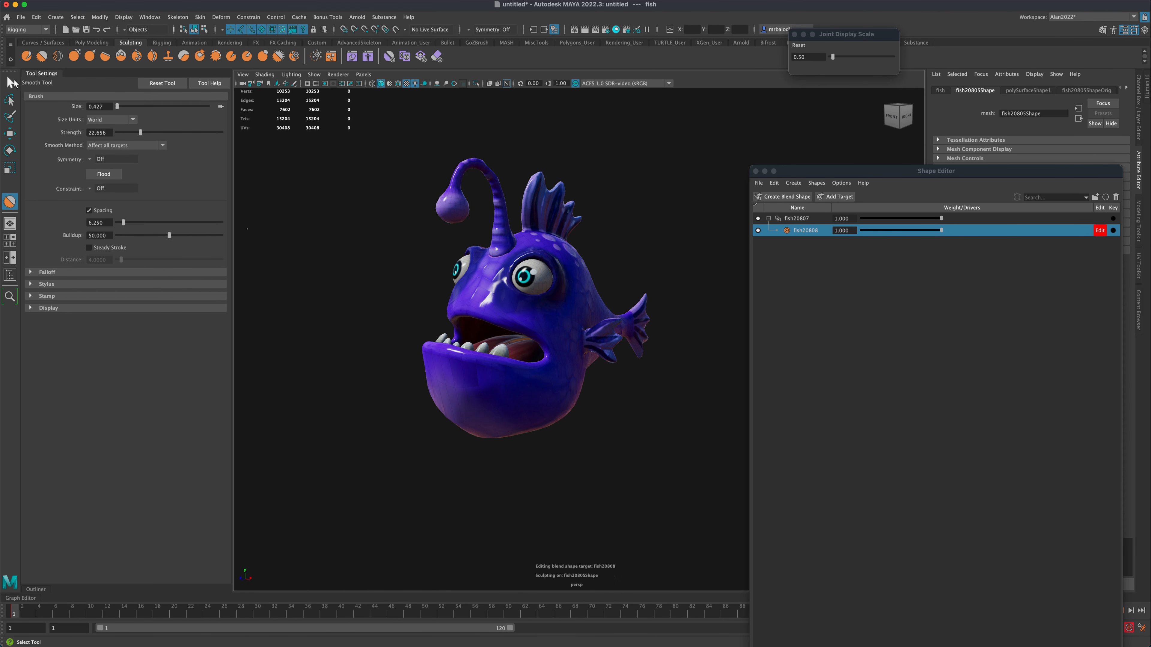
Step: Rename the sculpted target as mouth with weight 0, and add a second target named tongue
left_click(10, 82)
left_click(318, 313)
left_click_drag(941, 232, 844, 238)
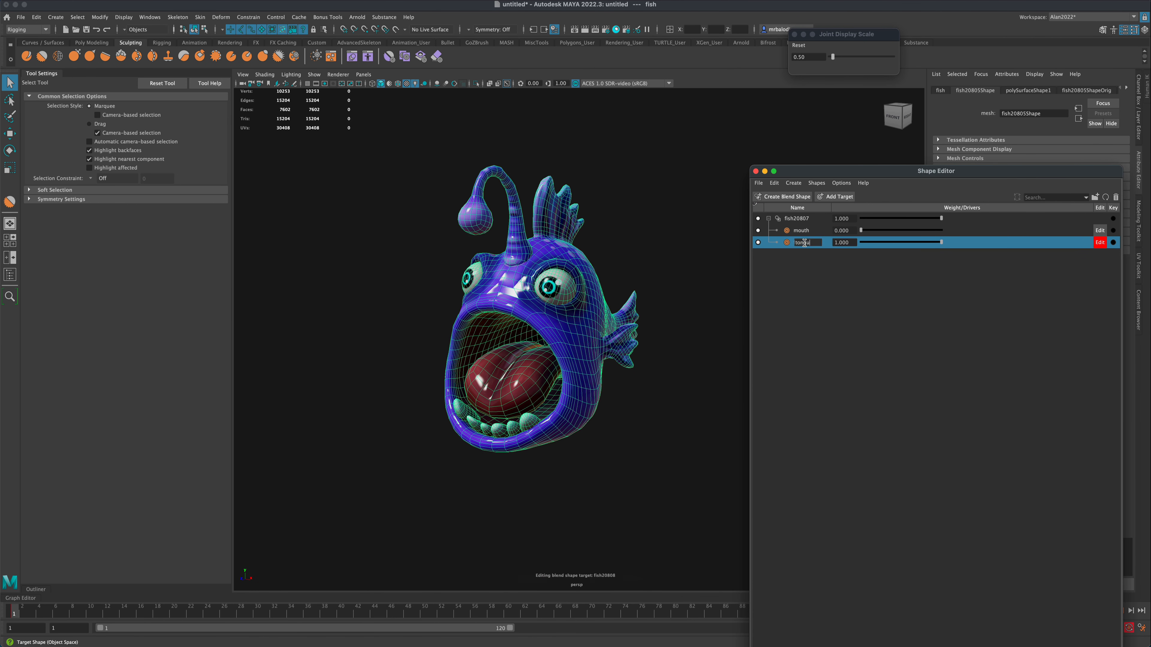
Step: Select adjacent faces at the front of the fish's tongue for the tongue target
left_click_drag(390, 303, 298, 311, "alt")
left_click(519, 389)
left_click(497, 393)
left_click(477, 392, "shift")
Step: Try rotating the soft-selected front of the tongue, and undo the rotation
key("e")
left_click_drag(406, 368, 404, 395)
left_click_drag(331, 345, 444, 380, "alt")
key("super+z")
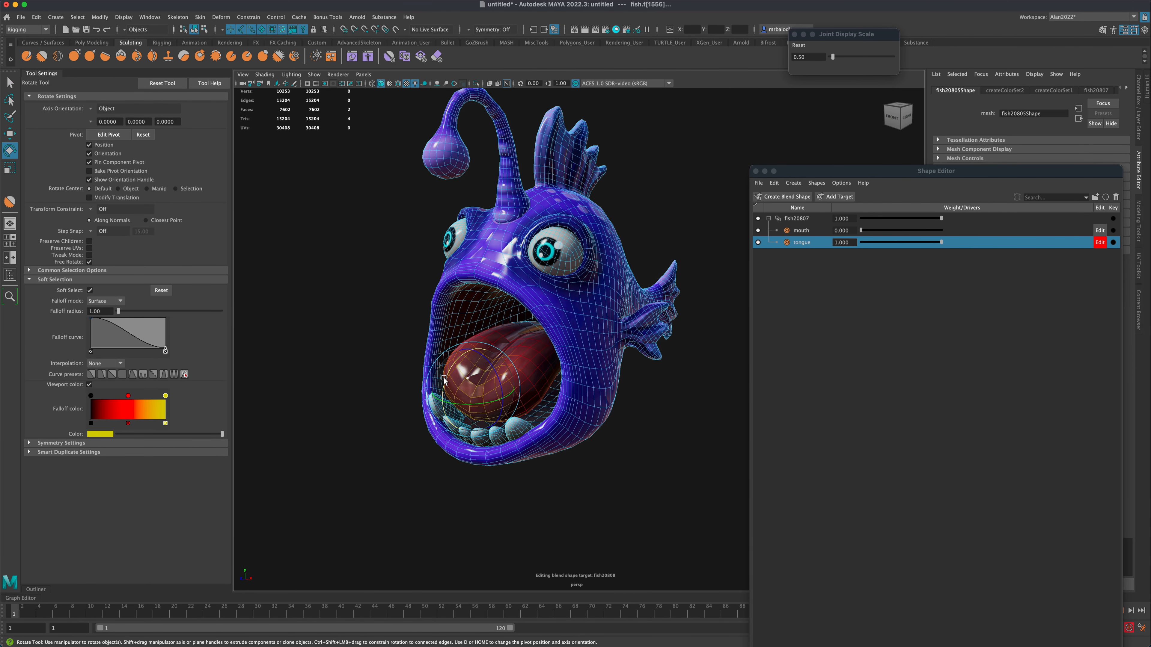
Step: Adjust the soft-selection falloff radius and reshape the tongue by rotating and moving its front faces
key("Return")
left_click_drag(277, 350, 337, 361, "alt")
left_click_drag(479, 362, 475, 334)
key("w")
left_click_drag(390, 336, 428, 326, "alt")
left_click_drag(572, 297, 572, 324)
Step: Deselect the tongue faces and set both the tongue and mouth target weights to 1
left_click_drag(390, 376, 370, 395, "alt")
left_click(680, 392)
left_click_drag(941, 242, 985, 256)
left_click_drag(861, 230, 976, 233)
Step: Soften the edge normals of the fish mesh and clear the selection
left_click(450, 367)
left_click_drag(491, 333, 411, 404, "alt")
left_click(27, 29)
left_click(27, 40)
left_click(267, 18)
left_click(286, 104)
key("q")
left_click(403, 379)
left_click(941, 231)
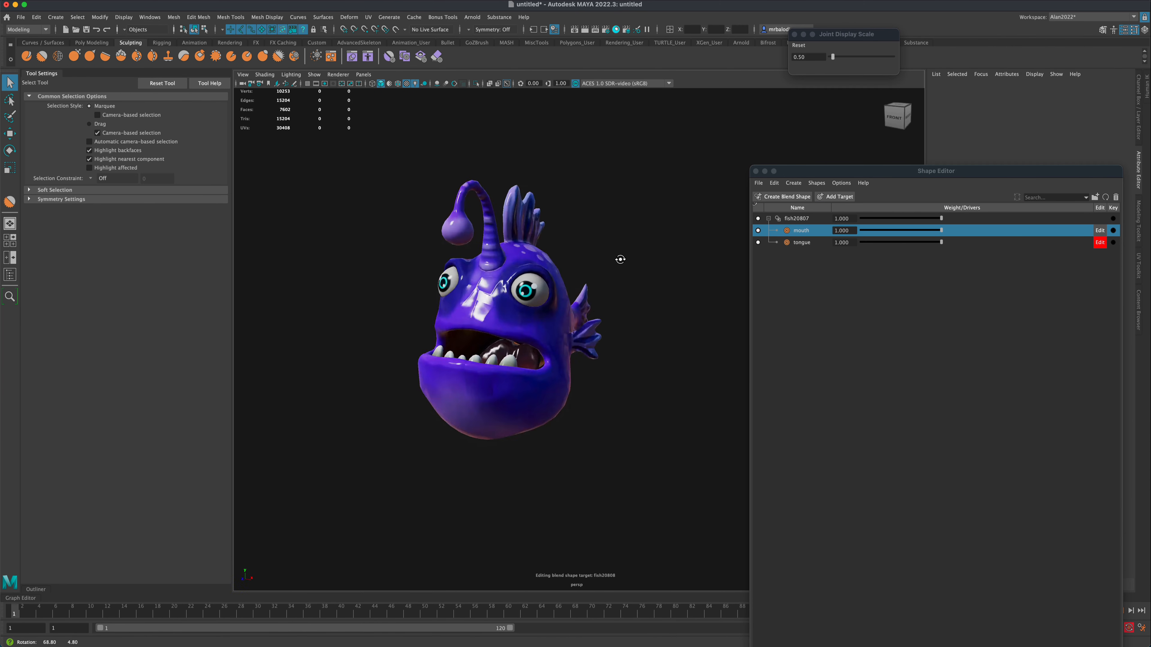
Step: Preview the mouth and tongue blend shapes at different weights while viewing the fish from several angles
left_click_drag(616, 257, 609, 457, "alt")
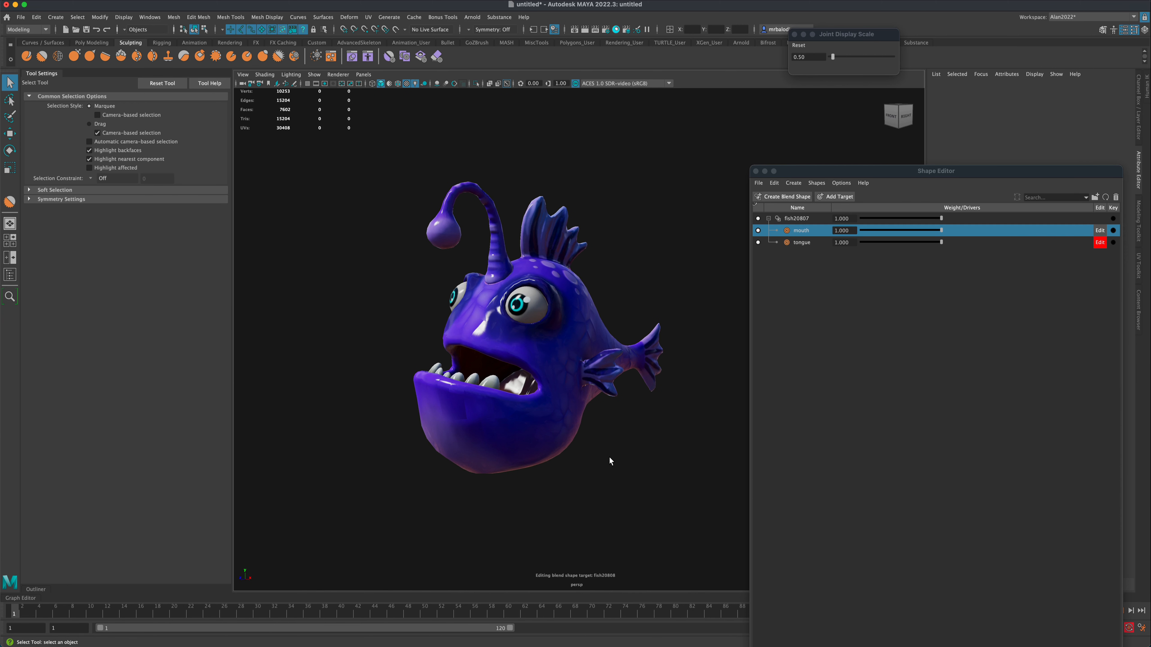
left_click_drag(940, 231, 969, 252)
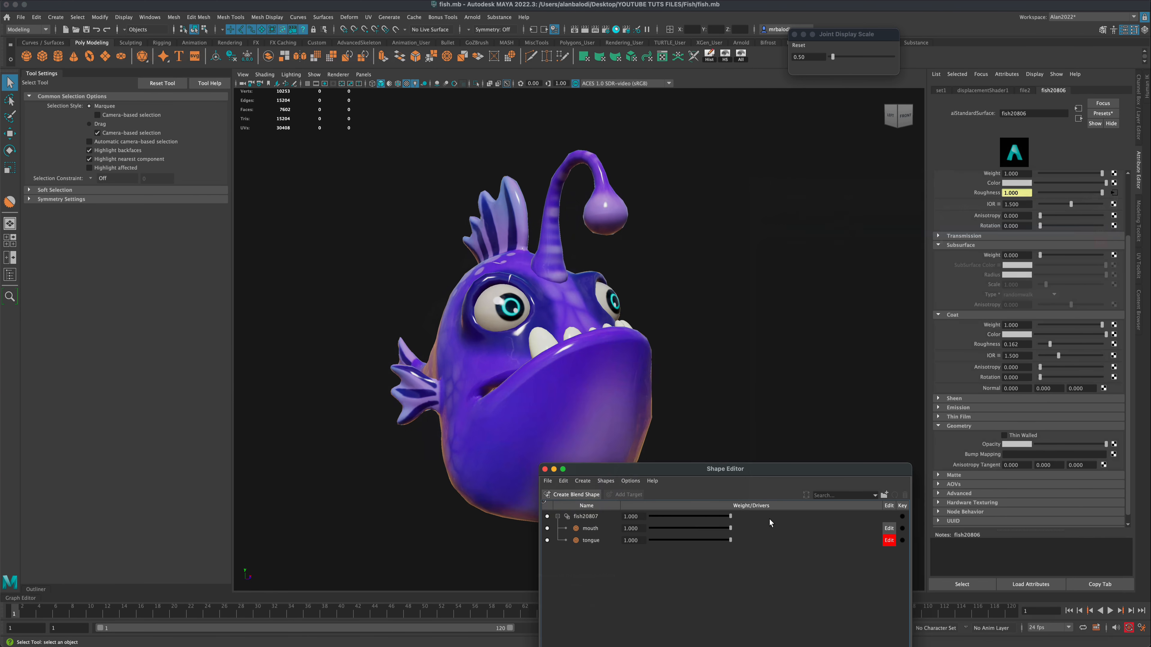
scroll(780, 410, "down", 4)
left_click_drag(783, 408, 691, 414, "alt")
left_click_drag(731, 529, 638, 530)
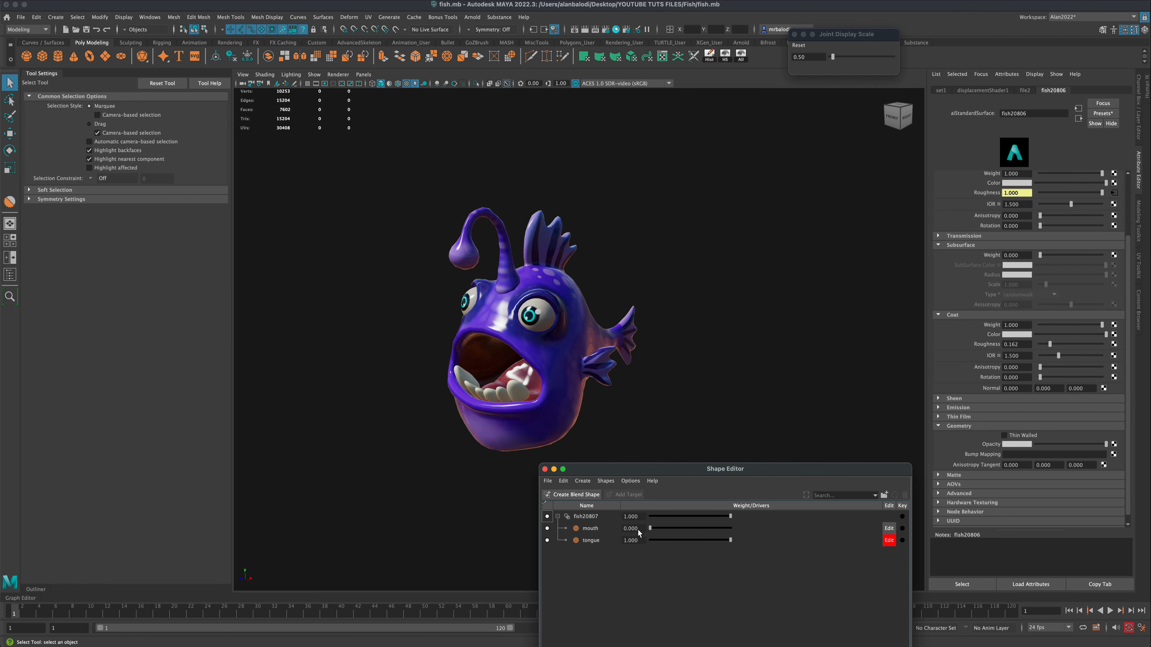
left_click_drag(732, 543, 767, 536)
left_click_drag(661, 530, 709, 528)
mouse_move(665, 402)
left_mouse_down("alt")
mouse_move(694, 401)
mouse_move(683, 401)
left_mouse_up("alt")
left_click_drag(683, 476, 706, 457, "alt")
left_click_drag(702, 540, 852, 270)
left_click_drag(584, 320, 671, 326, "alt")
left_click_drag(893, 271, 964, 183)
mouse_move(644, 349)
left_mouse_down("alt")
mouse_move(615, 355)
mouse_move(634, 355)
left_mouse_up("alt")
left_click_drag(947, 242, 843, 246)
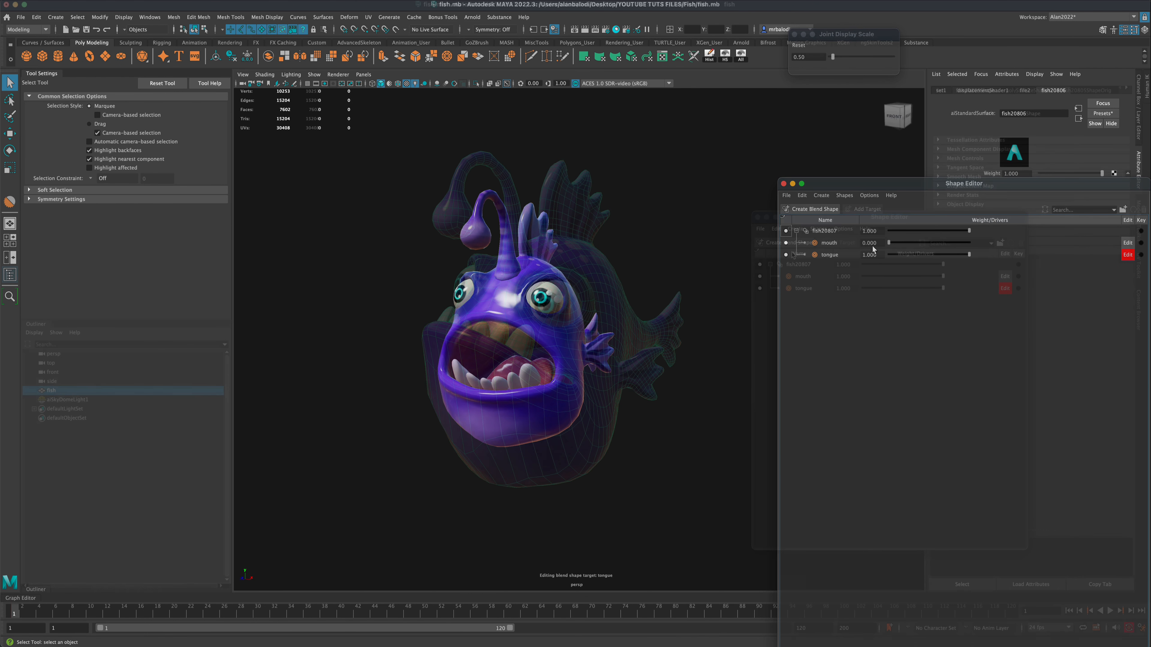
Step: Add a new blend shape target named eyes to the fish
left_click(837, 245)
type("eyes")
key("Return")
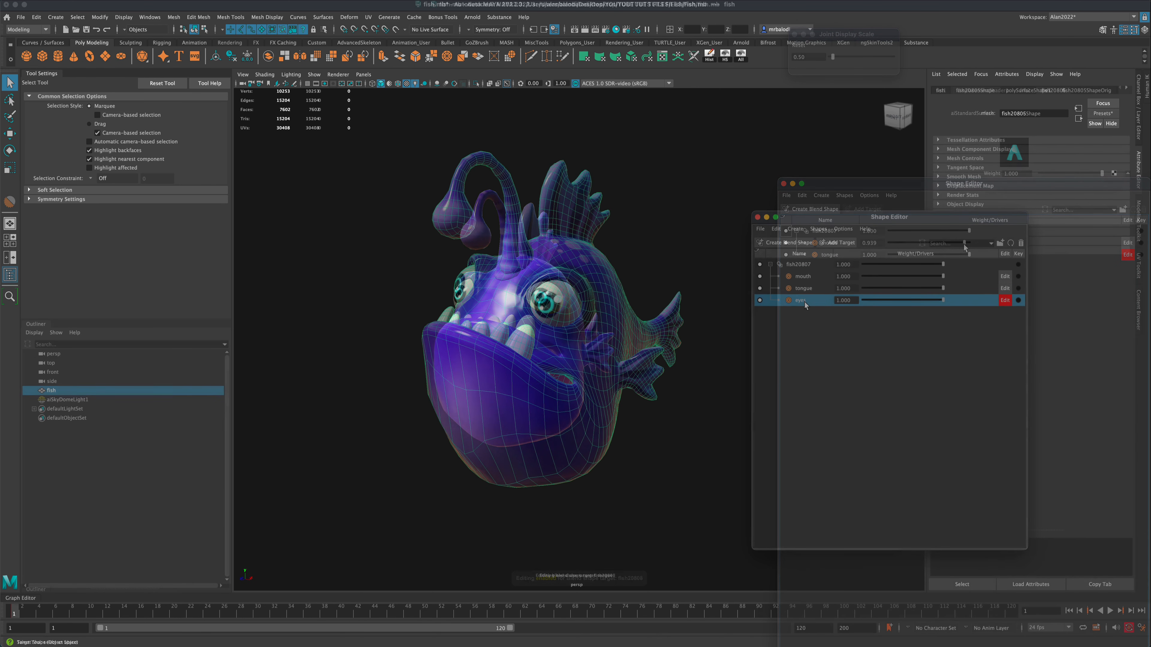
Step: Select the ring of vertices along the eyelid rim around one of the fish's eyes
left_click_drag(725, 444, 579, 326, "alt")
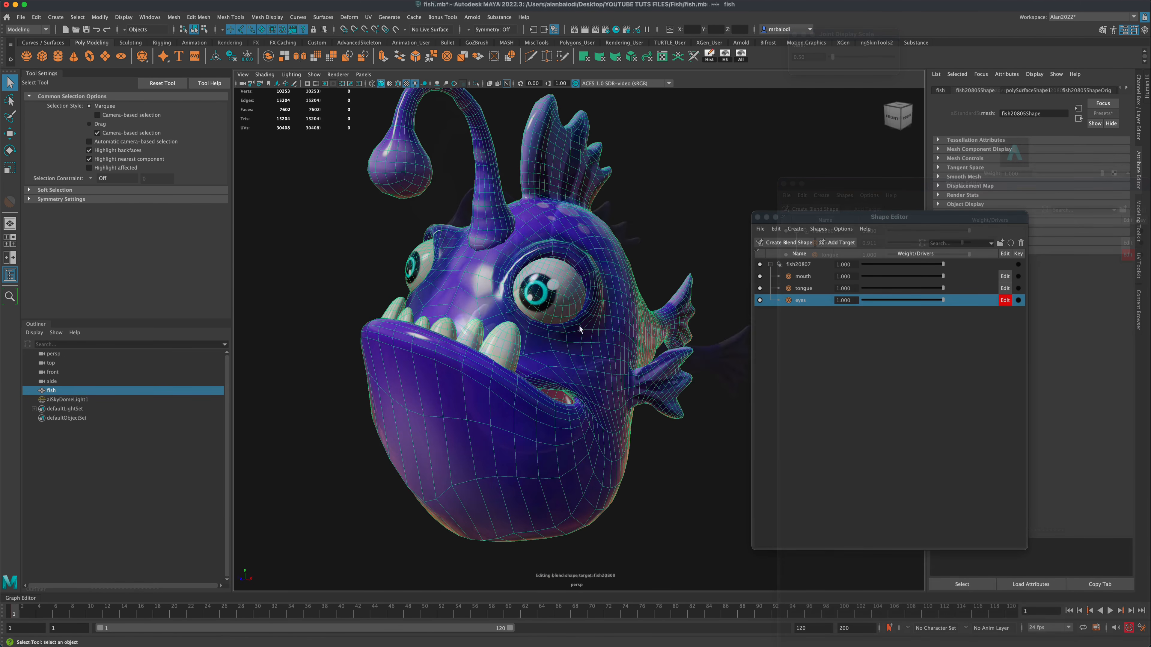
right_click_drag(579, 326, 507, 336)
left_click_drag(521, 345, 496, 358, "alt")
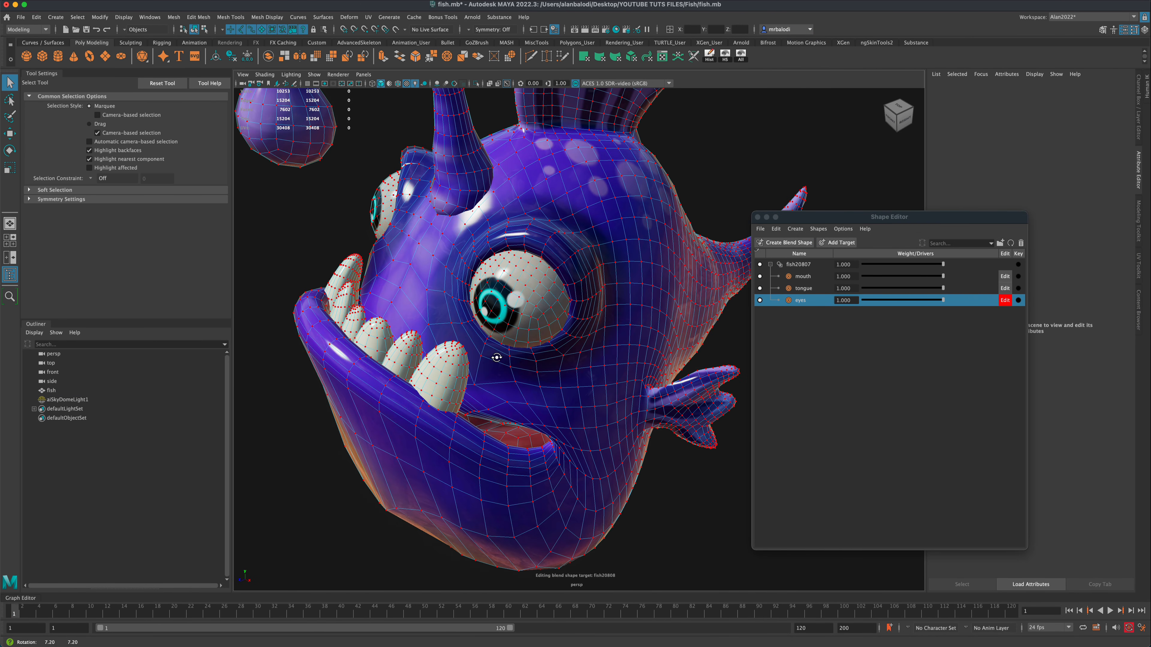
left_click(474, 323)
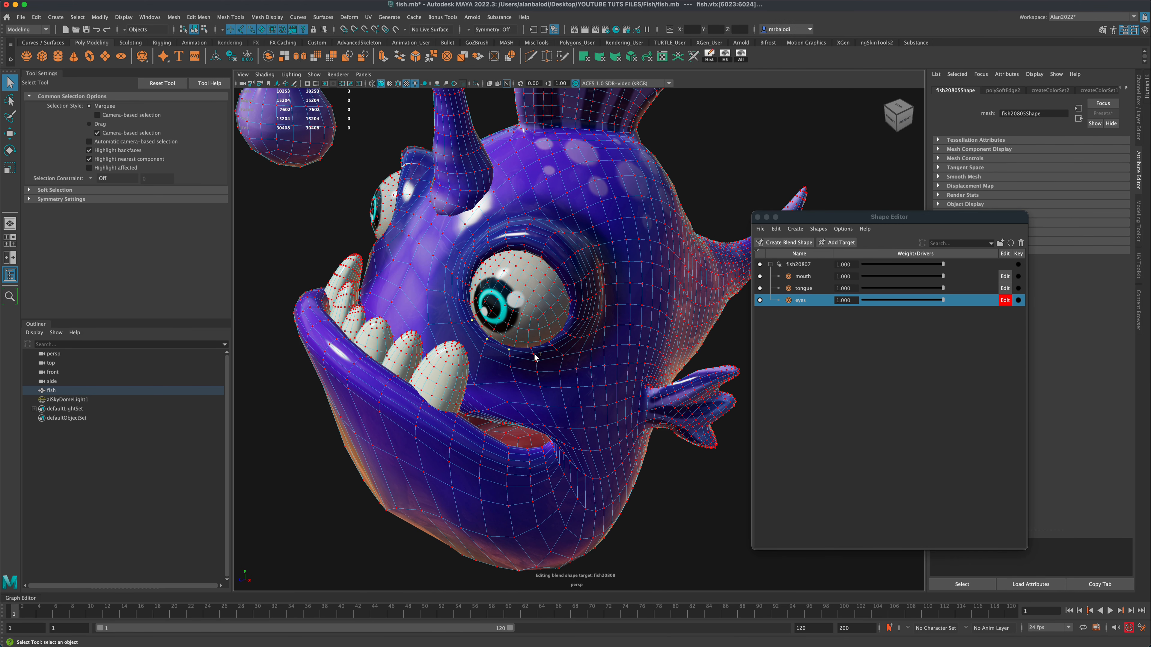
left_click(535, 354, "shift")
left_click_drag(535, 354, 566, 268, "alt")
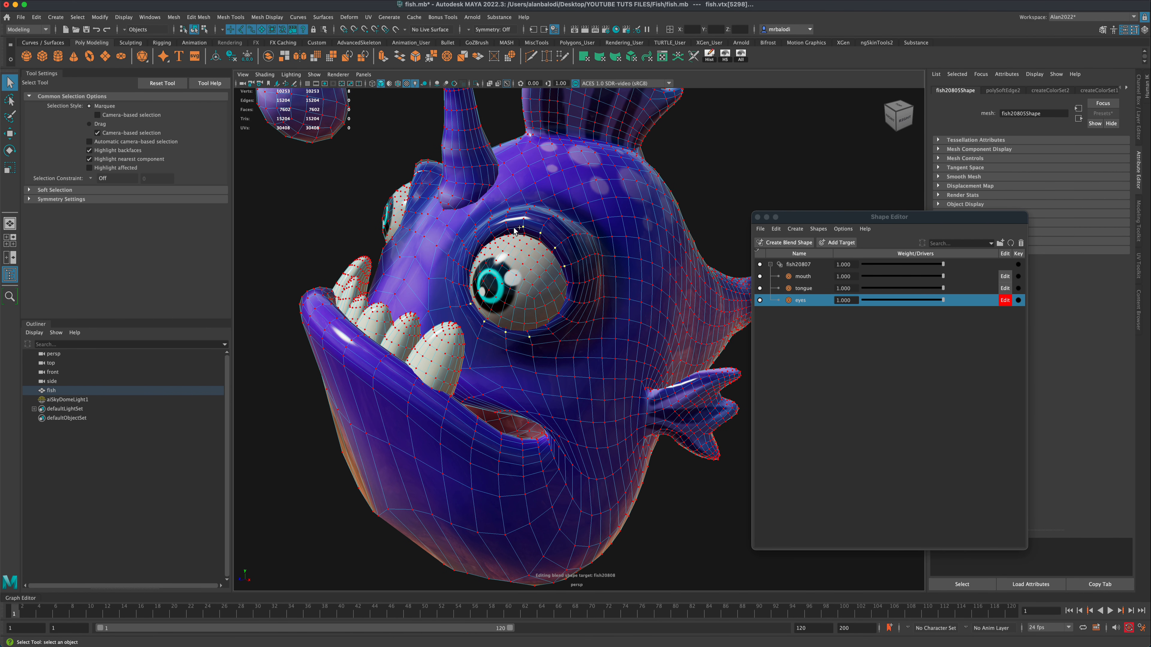
left_click_drag(501, 234, 484, 292, "alt")
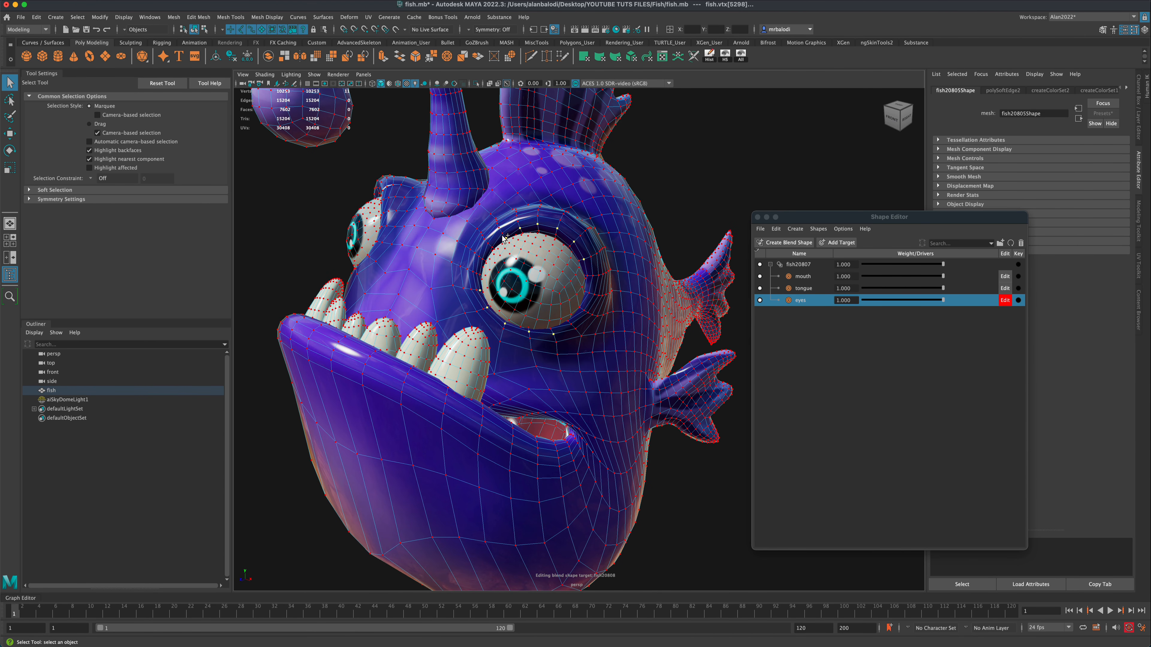
left_click(502, 236, "shift")
mouse_move(539, 250)
left_mouse_down("alt")
mouse_move(555, 261)
mouse_move(550, 252)
left_mouse_up("alt")
left_click(595, 271, "shift")
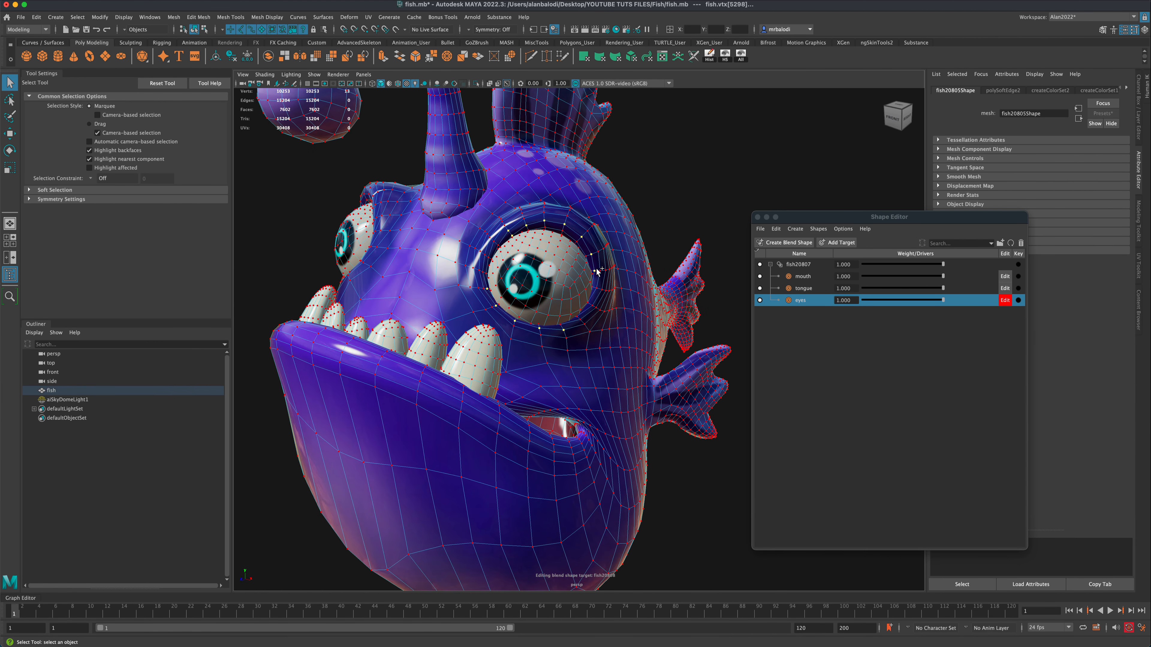
left_click(599, 274, "shift")
left_click_drag(599, 317, 562, 352, "alt")
left_click(579, 335, "shift")
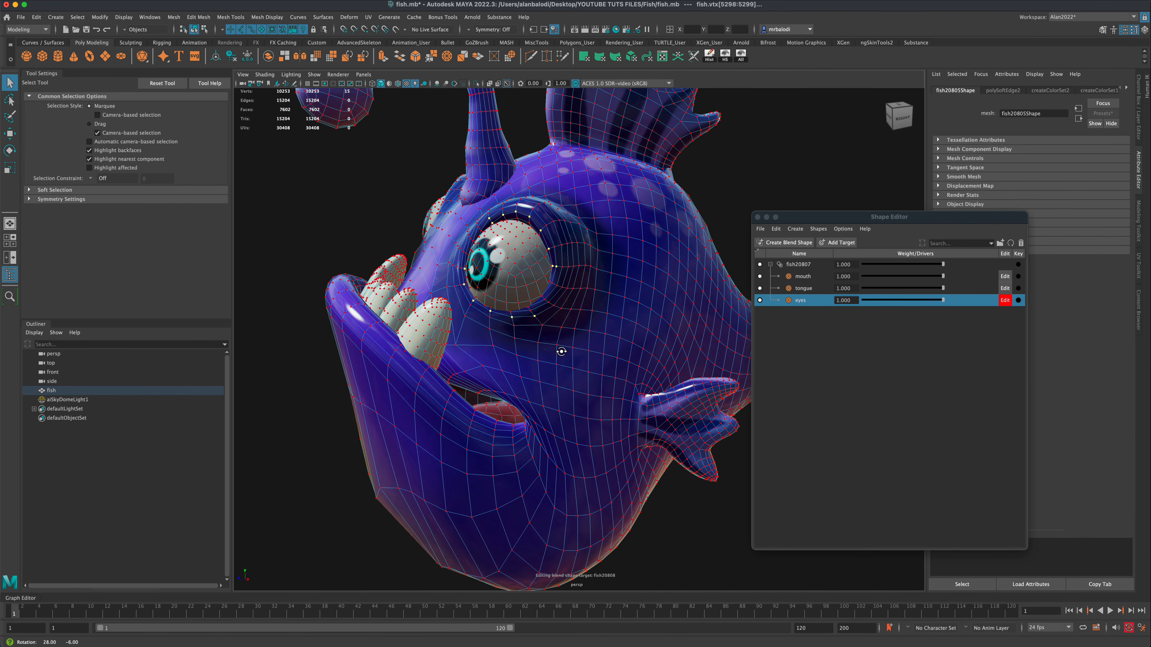
Step: Turn on Object X symmetry and set the soft selection falloff radius to 0.20
left_click_drag(320, 183, 378, 181, "alt")
left_click(491, 29)
left_click(494, 45)
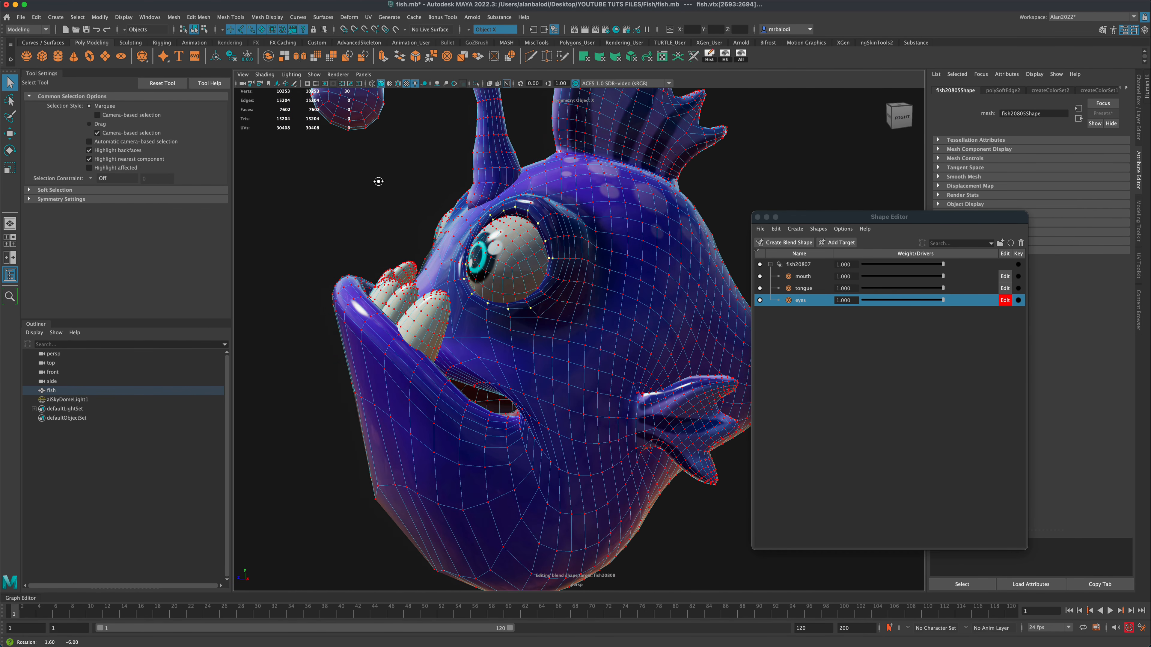
left_click(45, 190)
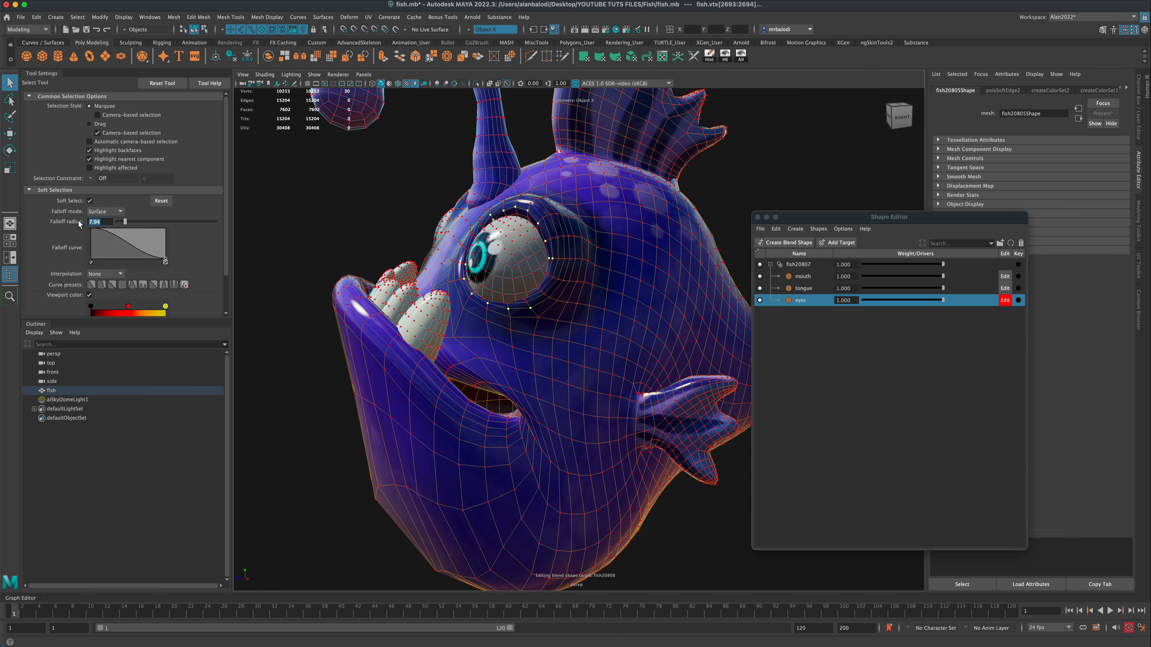
type("1")
key("Return")
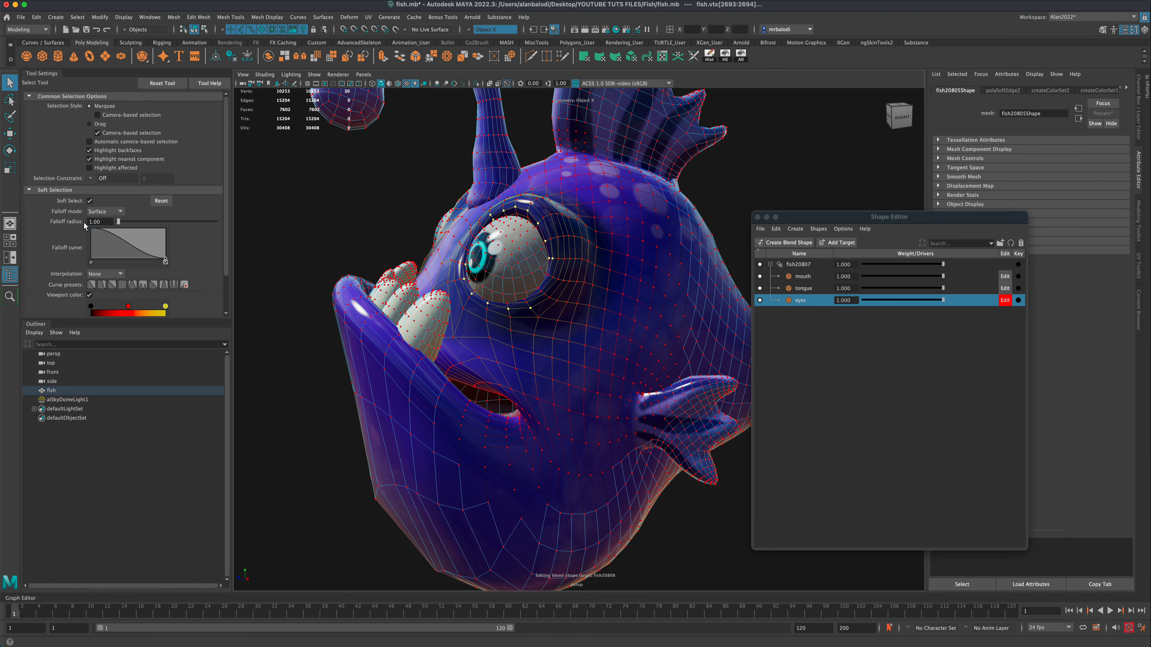
type(".5")
key("Return")
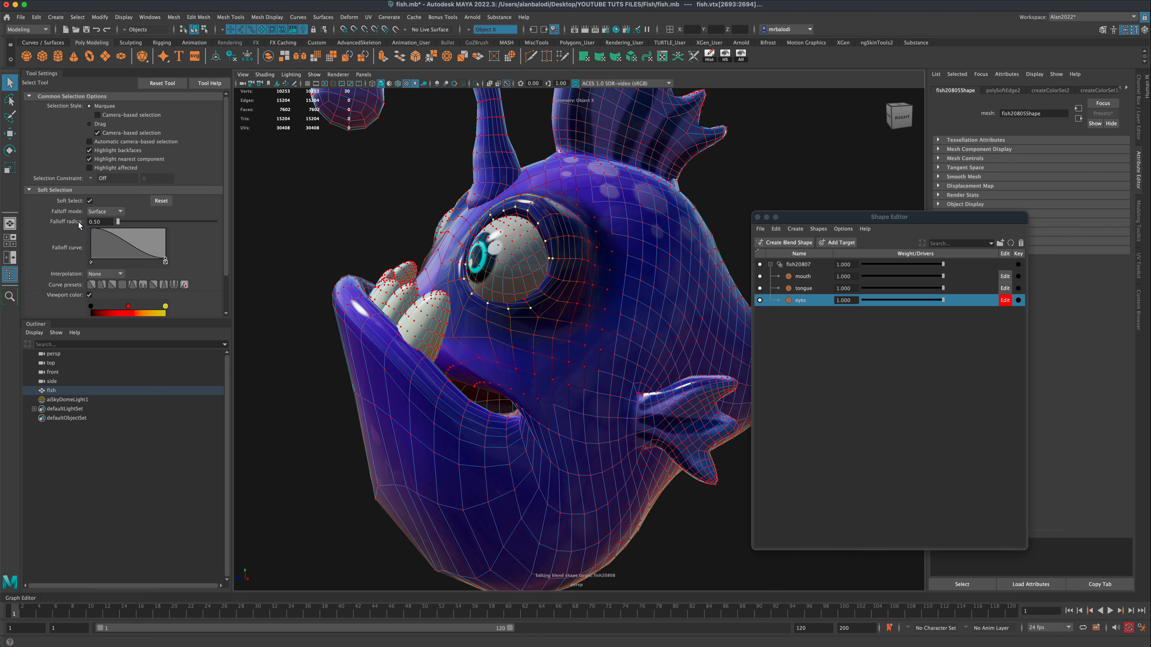
type(".2")
key("Return")
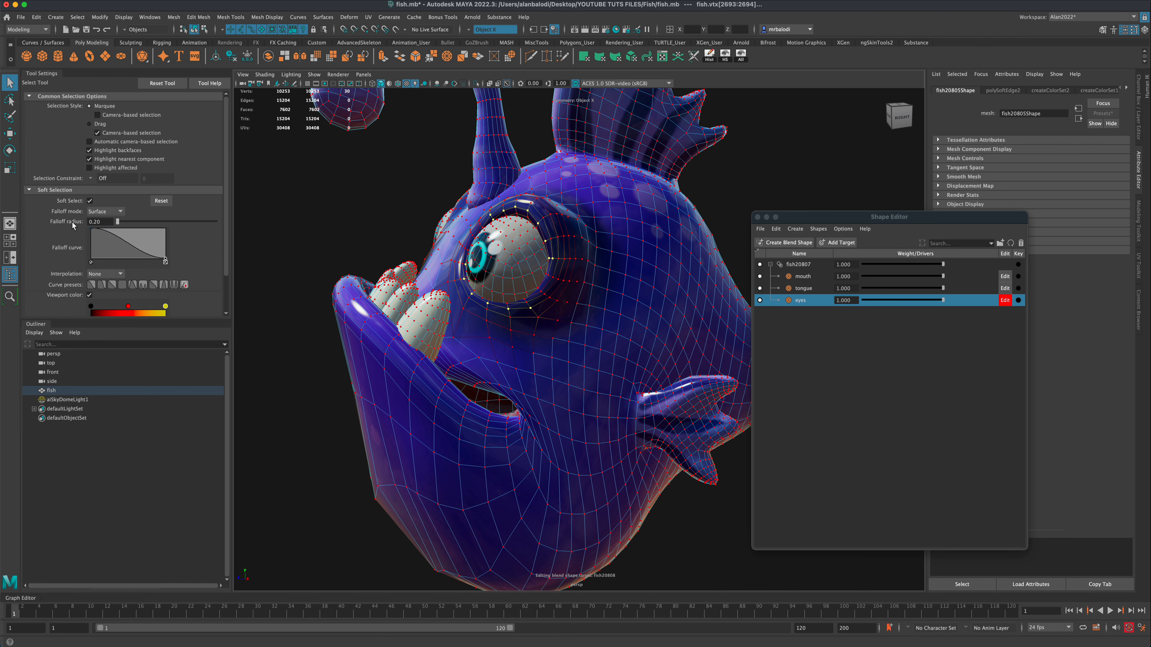
Step: Select the upper eyelid faces for moving and set the soft selection falloff radius to 0.50
left_click(11, 169)
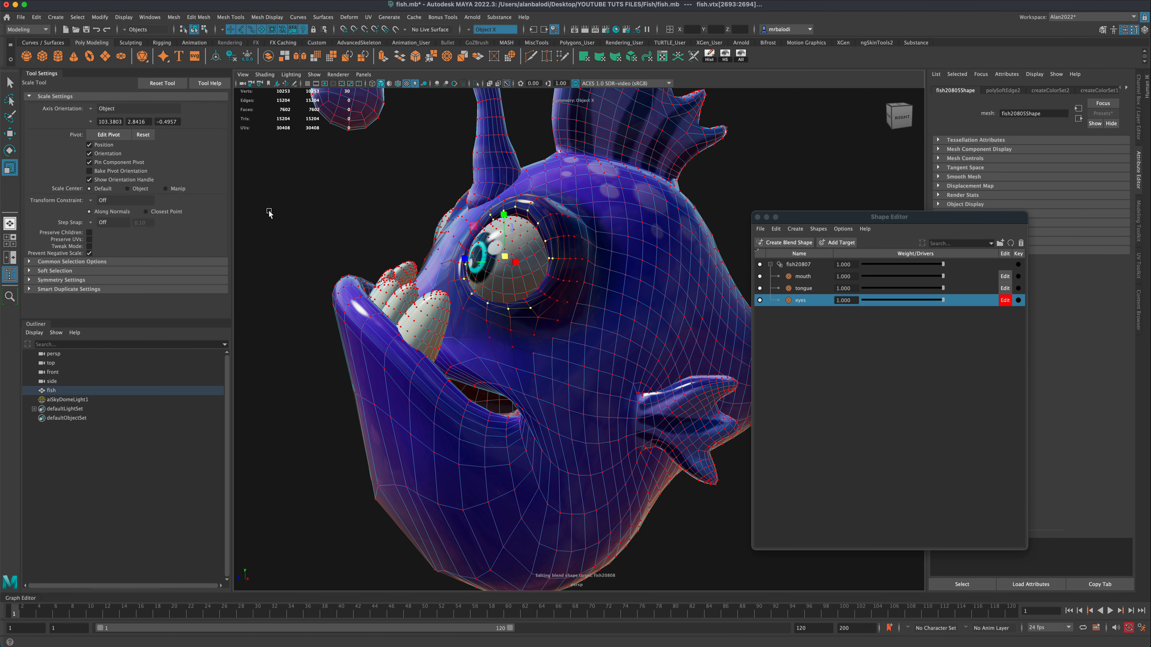
left_click(11, 135)
left_click_drag(462, 235, 444, 255, "alt")
right_click_drag(509, 214, 508, 244)
left_click(507, 215)
left_click_drag(507, 215, 501, 215, "alt")
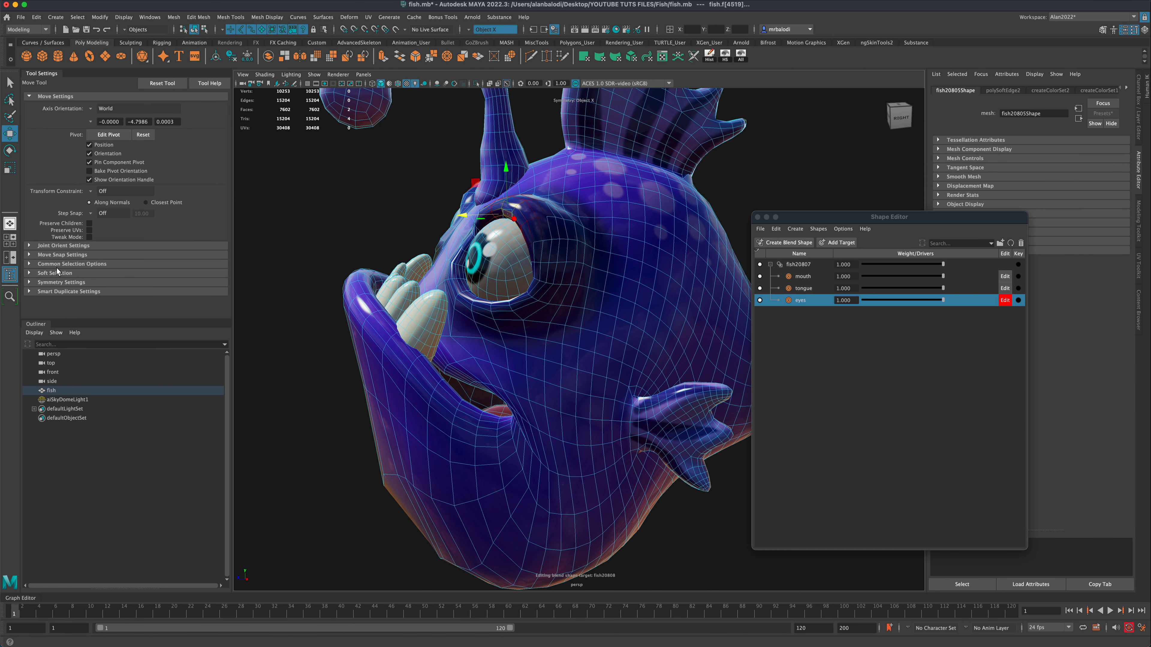
left_click(55, 272)
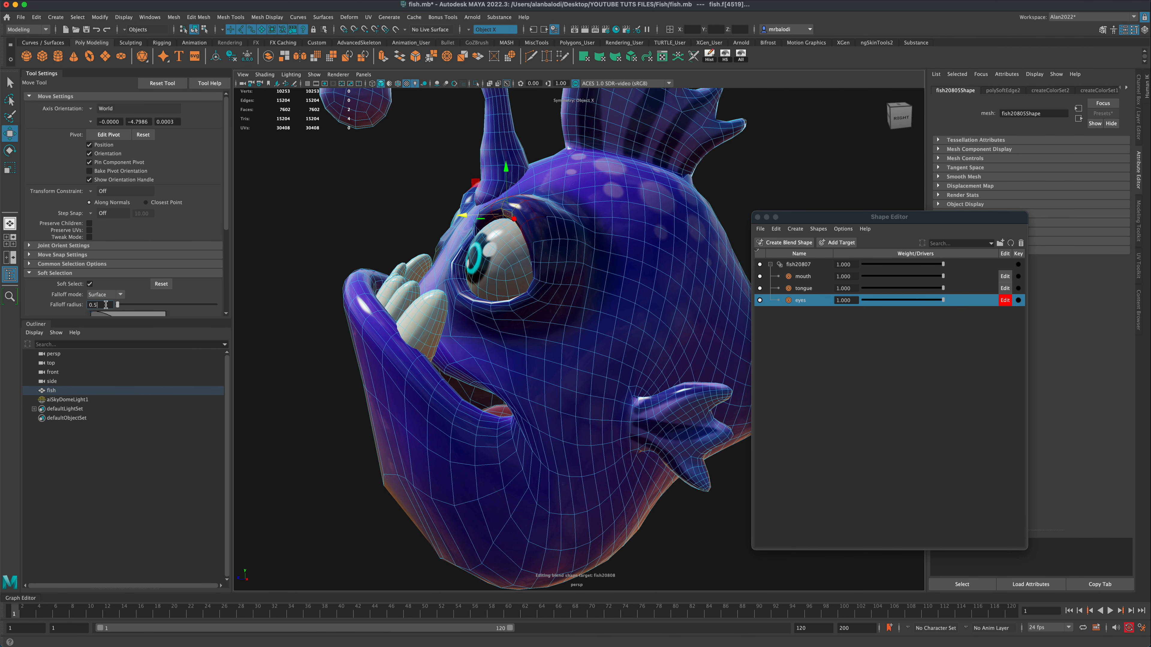
key("Return")
Step: Rotate and move the soft-selected eyelid faces to close both eyes, then return to object mode and deselect the fish
left_click_drag(439, 218, 344, 228, "alt")
left_click(10, 150)
left_click(517, 301)
key("w")
left_click(351, 280)
left_click_drag(589, 252, 515, 270, "alt")
right_click(515, 271)
right_click_drag(520, 266, 626, 242)
left_click(705, 245)
Step: Set the eyes target weight to 0, then test the mouth target and set its weight to 1
left_click_drag(588, 326, 641, 436, "alt")
left_click_drag(938, 300, 936, 303)
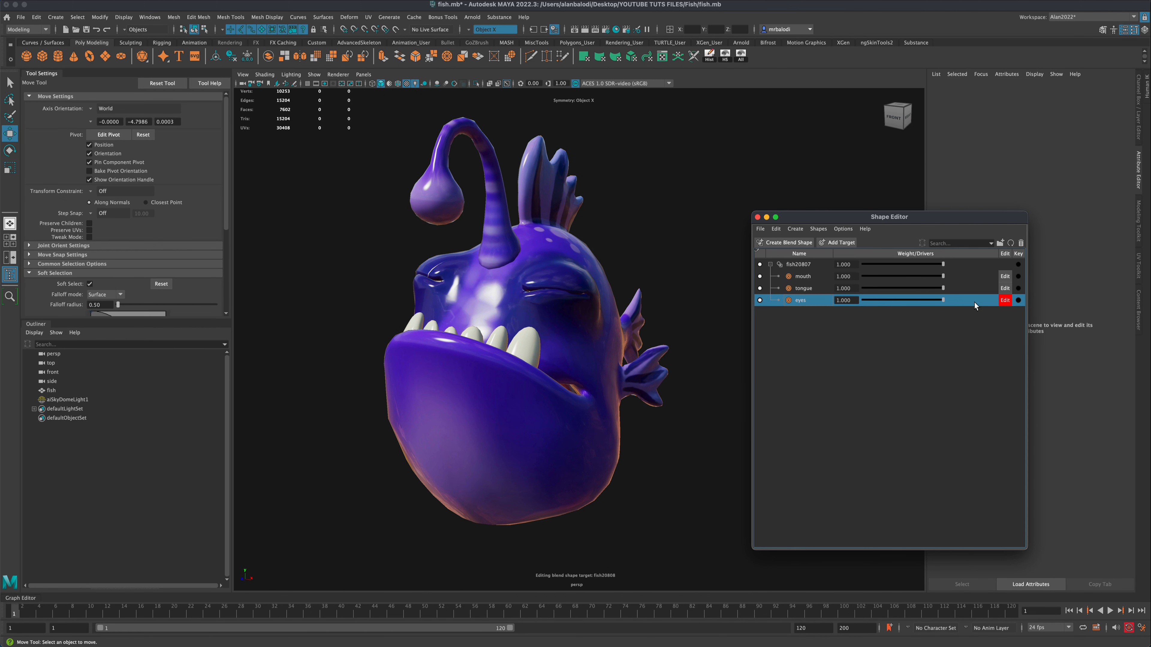
scroll(707, 407, "down", 1)
left_click_drag(706, 408, 691, 410, "alt")
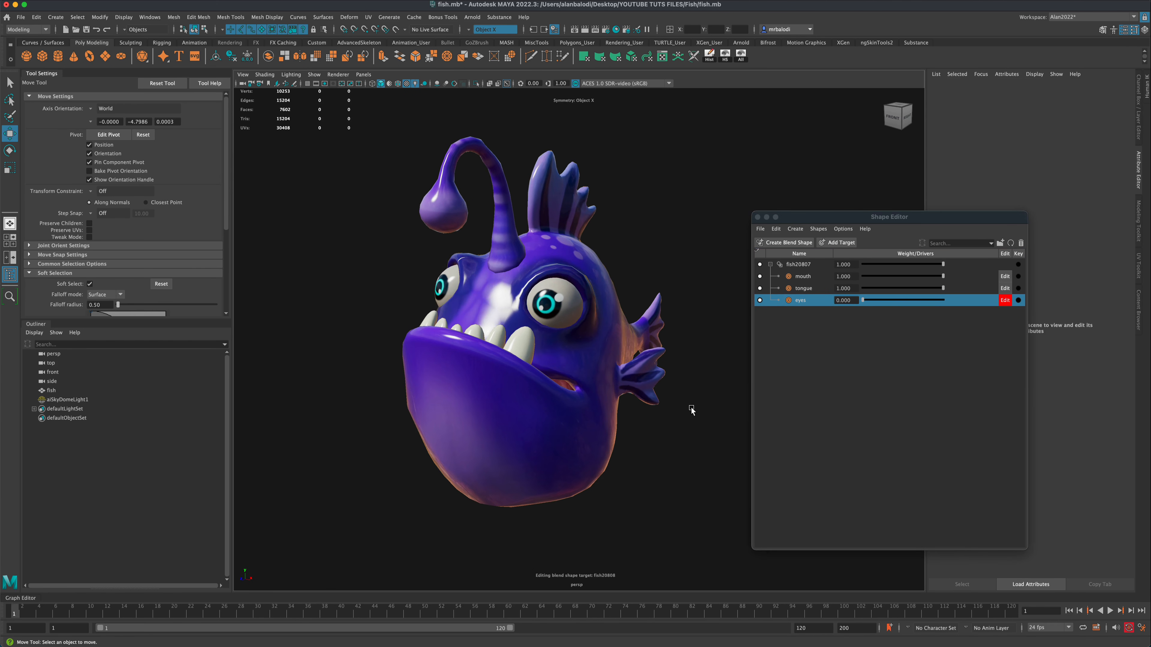
left_click(856, 277)
left_click_drag(940, 279, 944, 278)
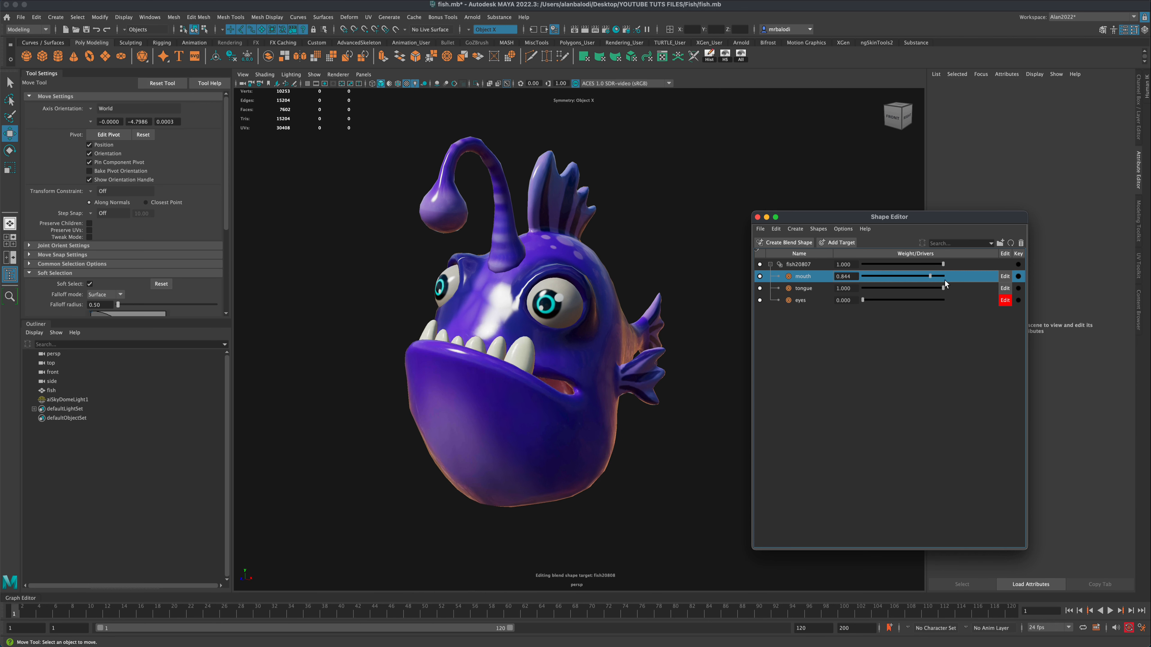
left_click_drag(663, 334, 634, 242, "alt")
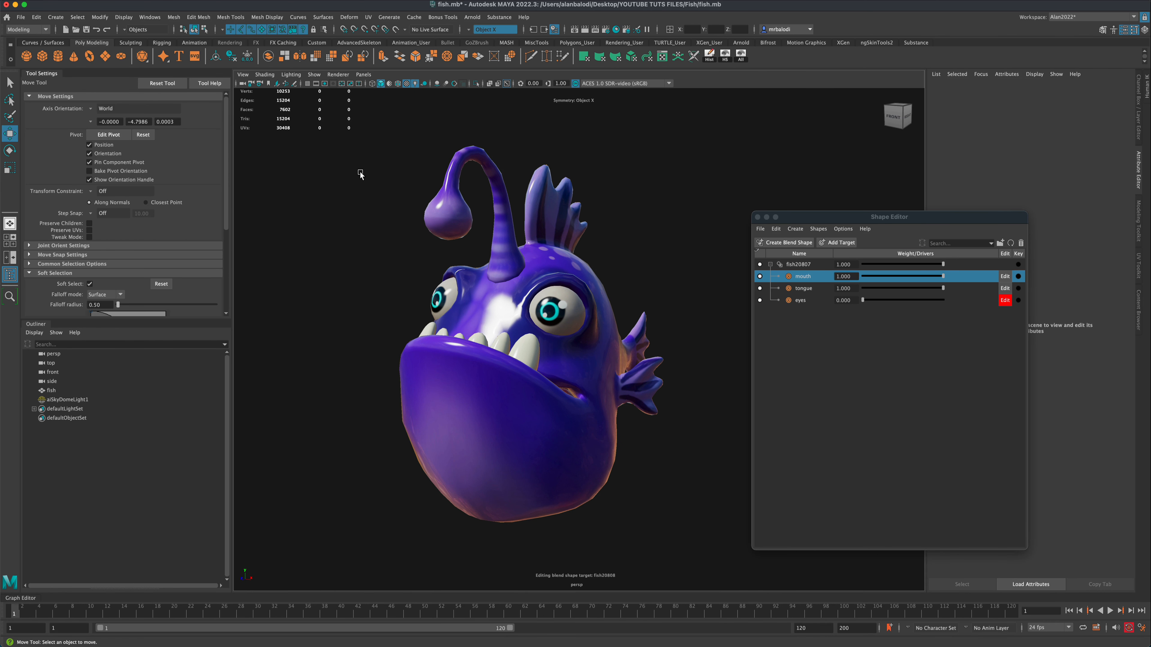
Step: Select the vertices of the lure's bulb and set the soft selection falloff radius to 0.70
key("q")
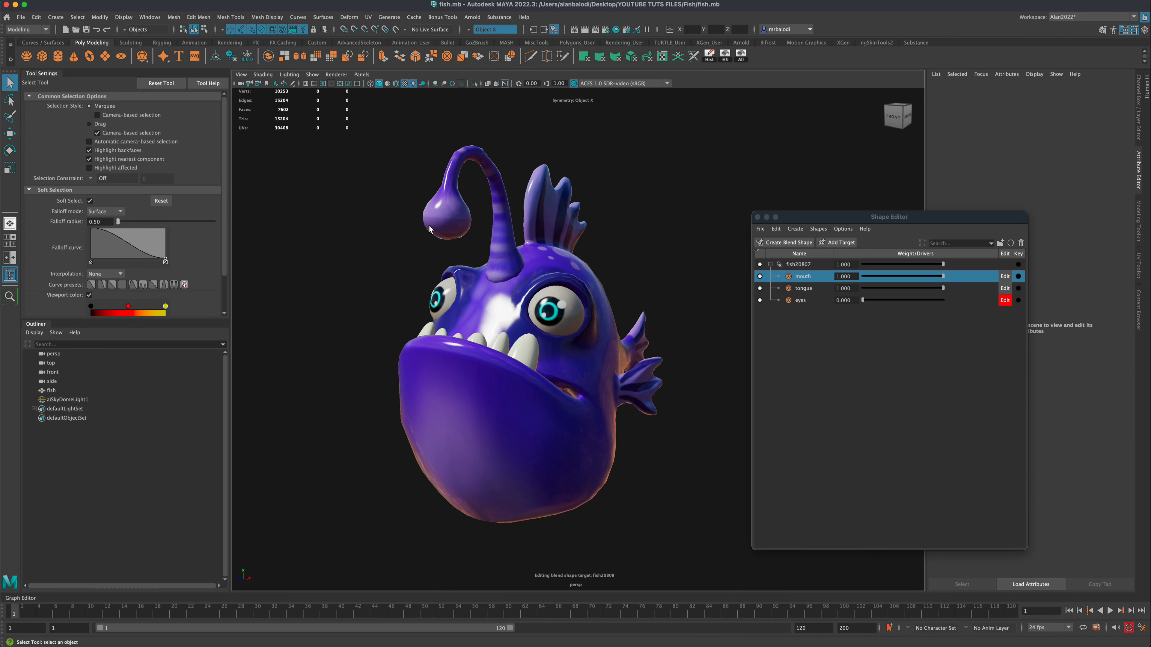
left_click(429, 229)
left_click_drag(430, 229, 569, 223, "alt")
right_click_drag(448, 218, 398, 220)
left_click_drag(409, 193, 404, 249)
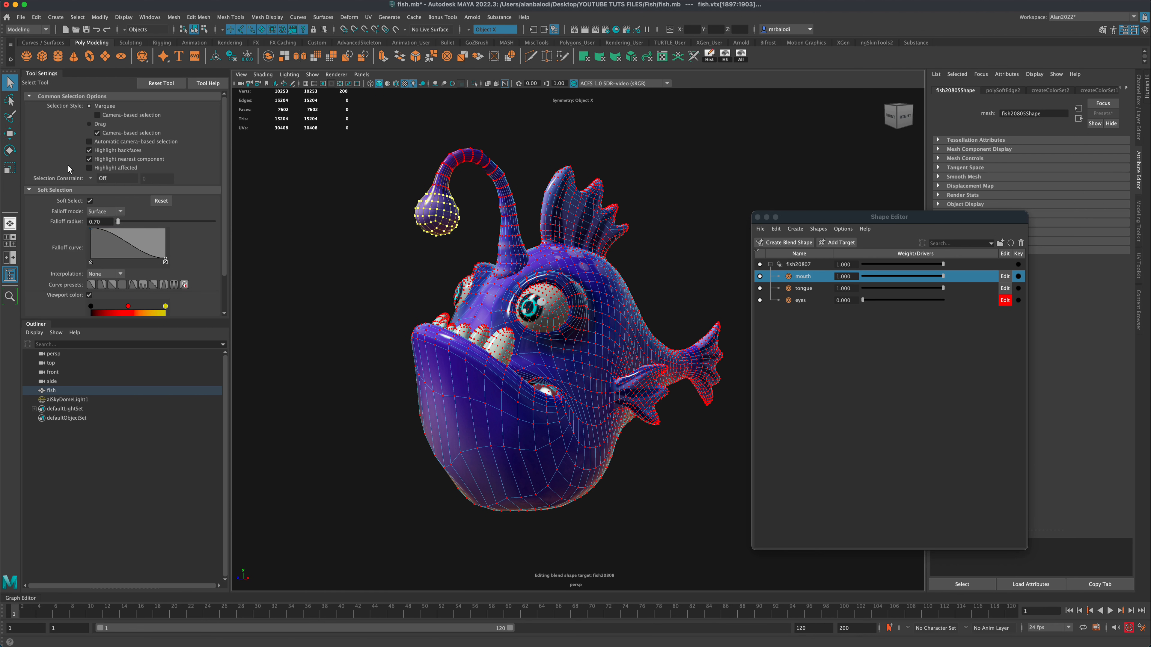
Step: Return the fish to object mode and add a new blend shape target named nose
right_click_drag(498, 294, 499, 267)
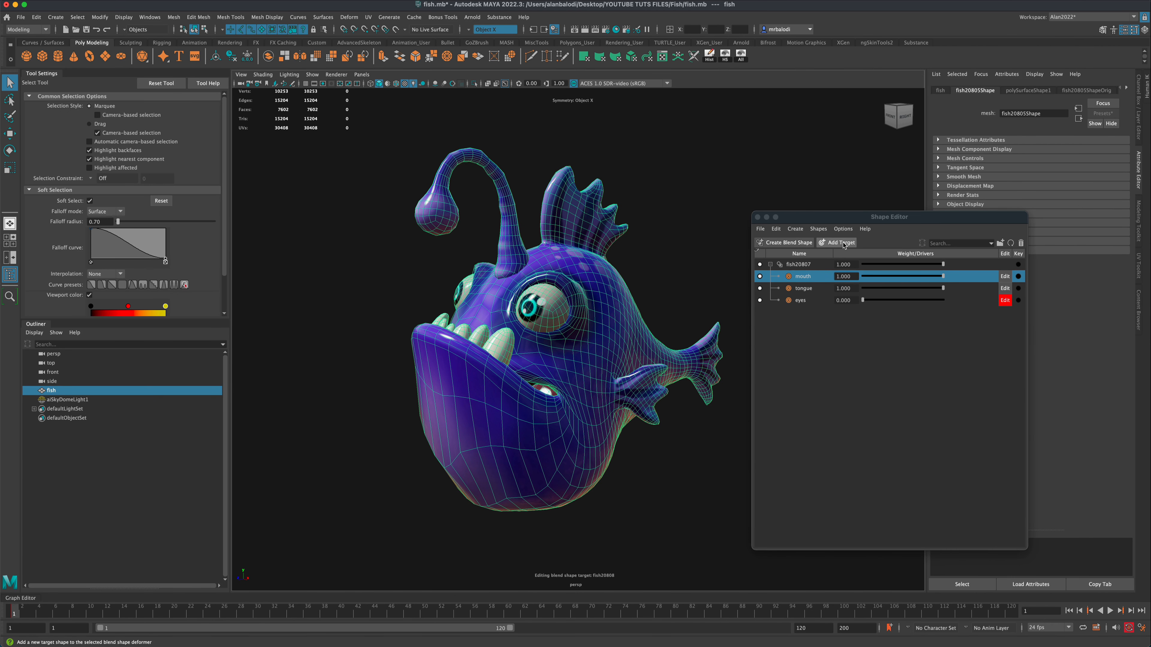
left_click(841, 243)
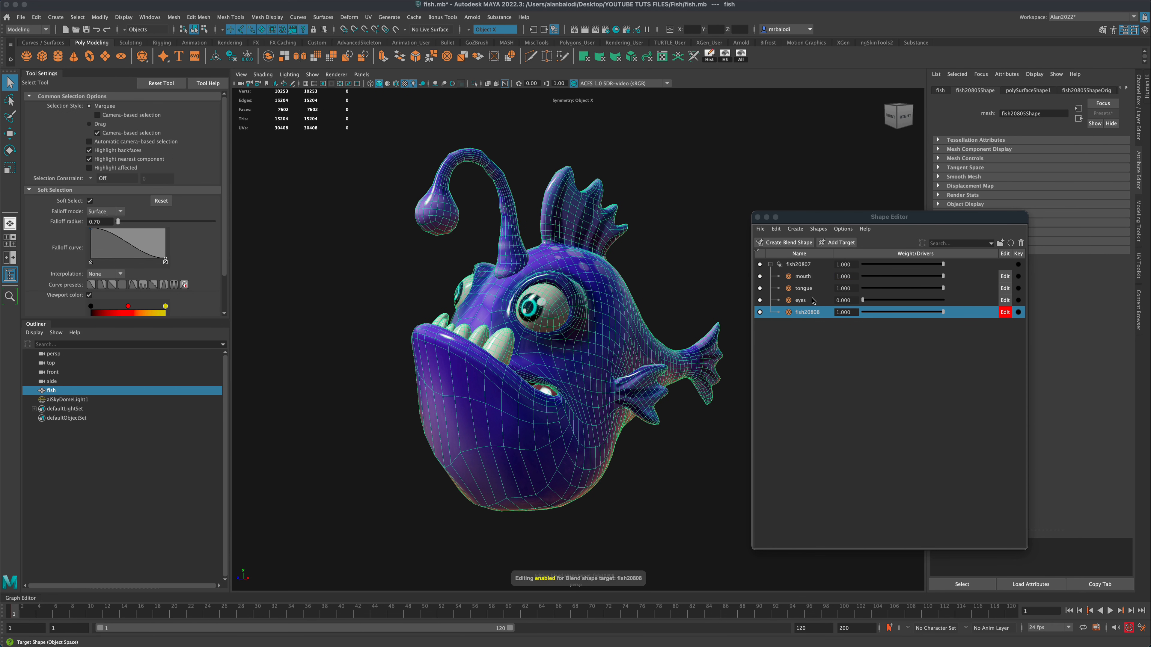
double_click(807, 312)
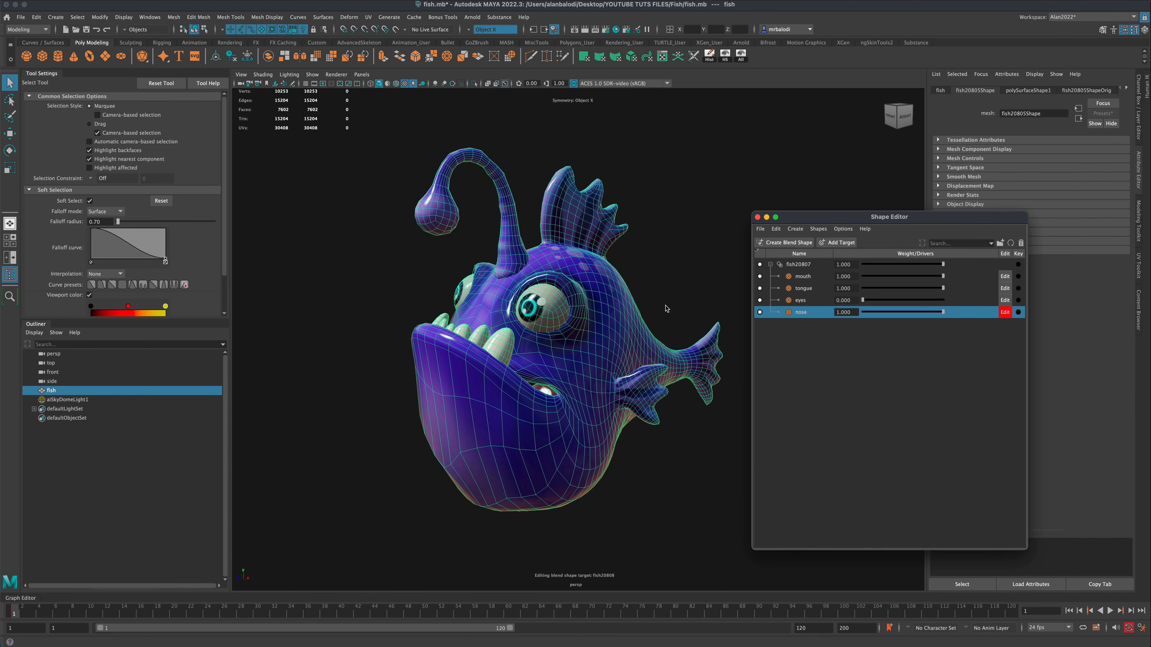
Step: Select the lure's bulb vertices again, move them downward with soft selection, and return to object mode
right_click_drag(439, 204, 404, 202)
left_click_drag(403, 194, 469, 250)
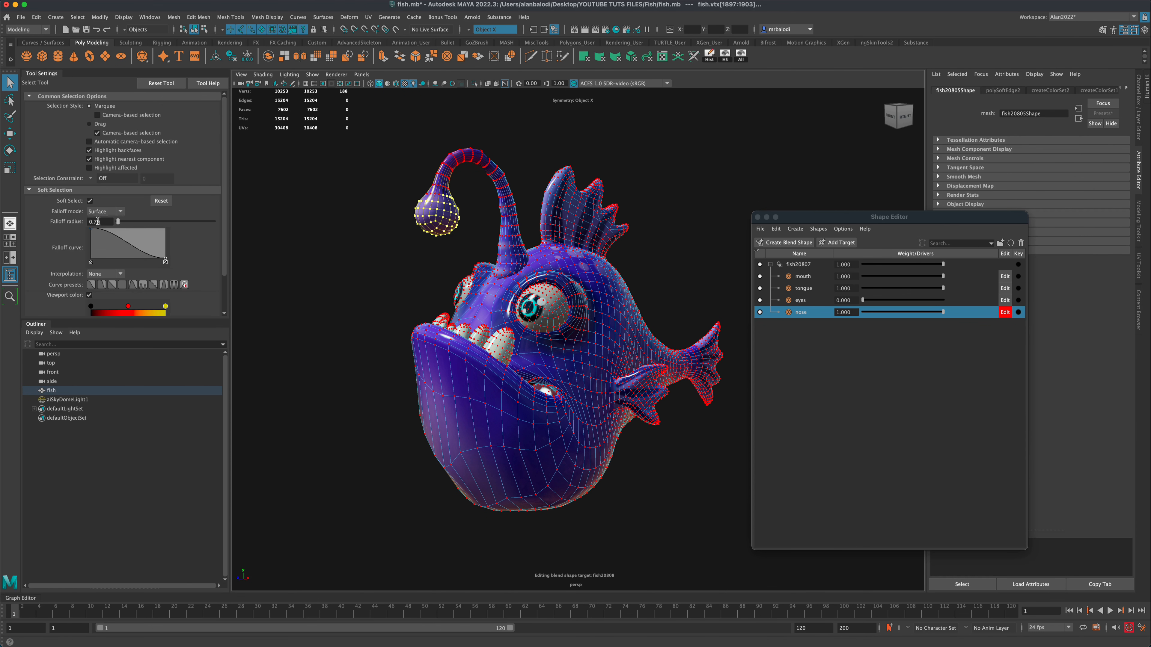
left_click(14, 134)
left_click_drag(428, 167, 423, 198)
mouse_move(350, 222)
left_mouse_down("alt")
mouse_move(378, 222)
mouse_move(318, 224)
mouse_move(328, 224)
left_mouse_up("alt")
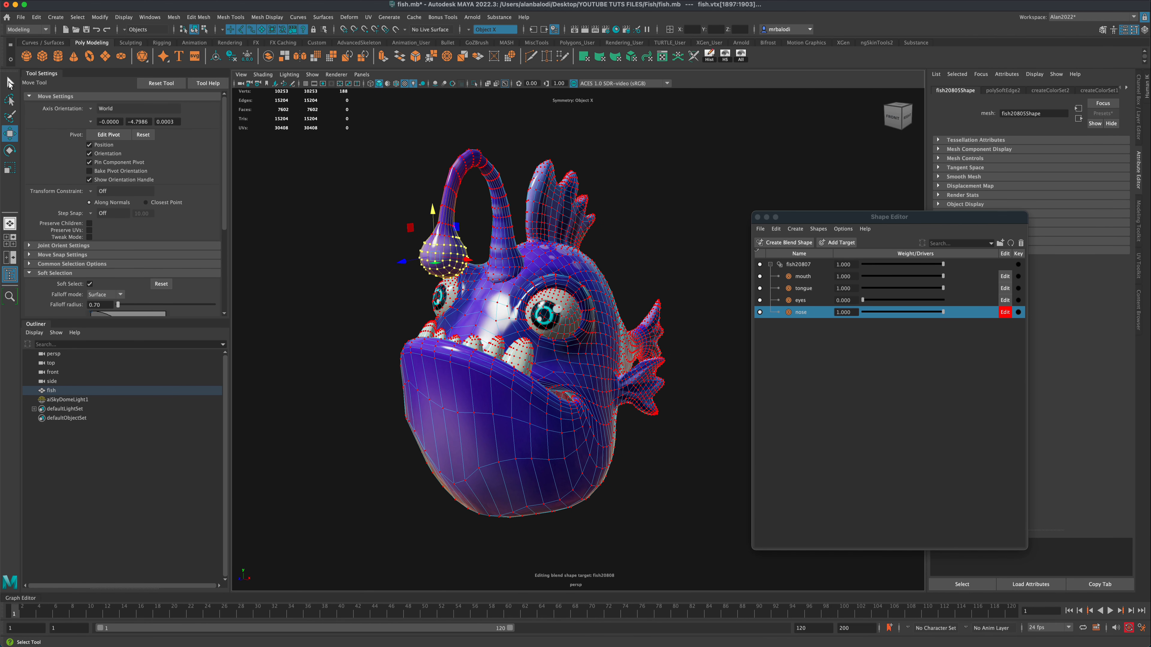
left_click(9, 83)
right_click_drag(461, 165, 503, 149)
Step: Set the nose target weight to 0 and turn off its editing
left_click(944, 312)
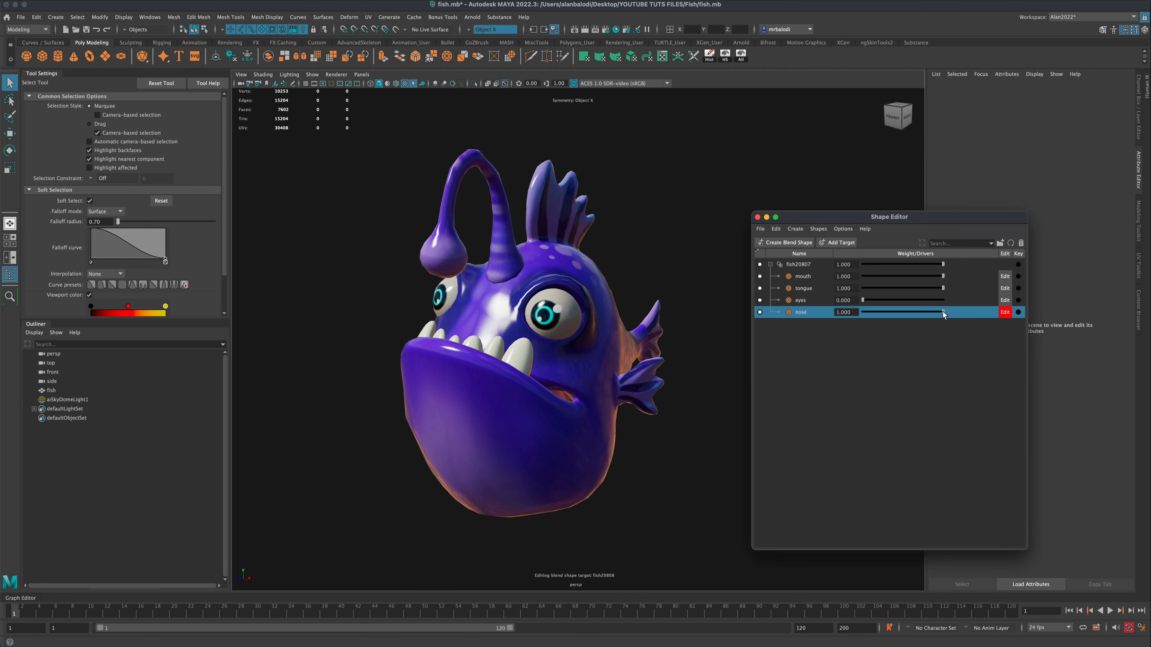
left_click_drag(943, 313, 862, 300)
left_click(1005, 312)
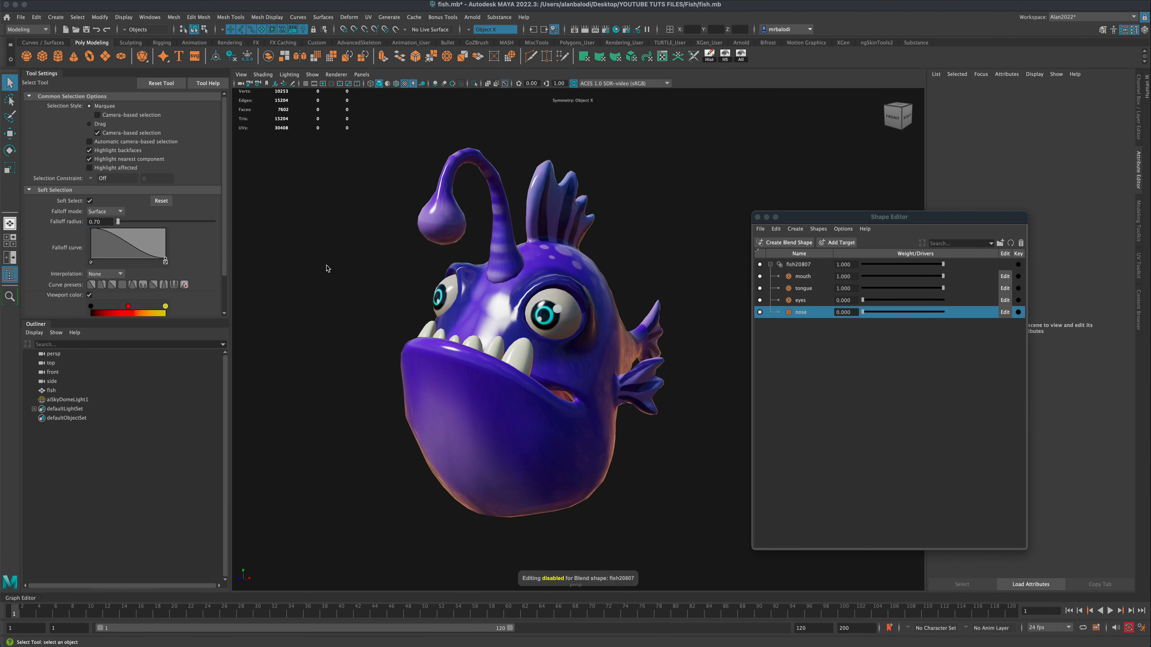
Step: Select the fish and add a new blend shape target named fins
left_click_drag(336, 311, 685, 394, "alt")
left_click(635, 377)
left_click(847, 246)
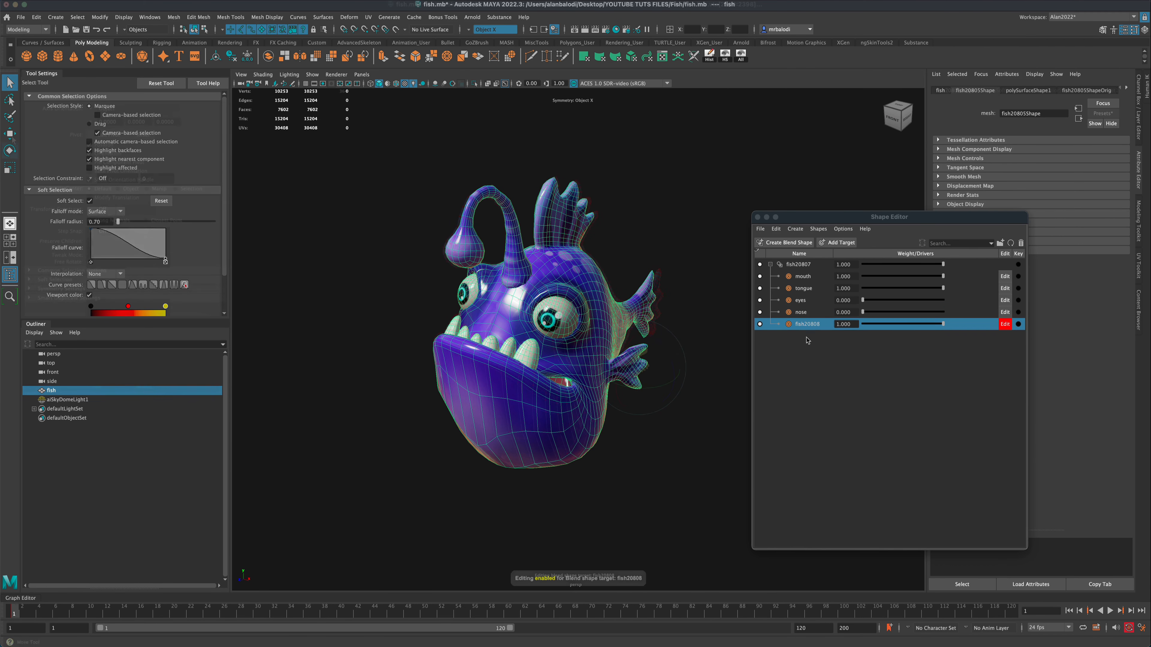
double_click(802, 328)
type("fins")
key("Return")
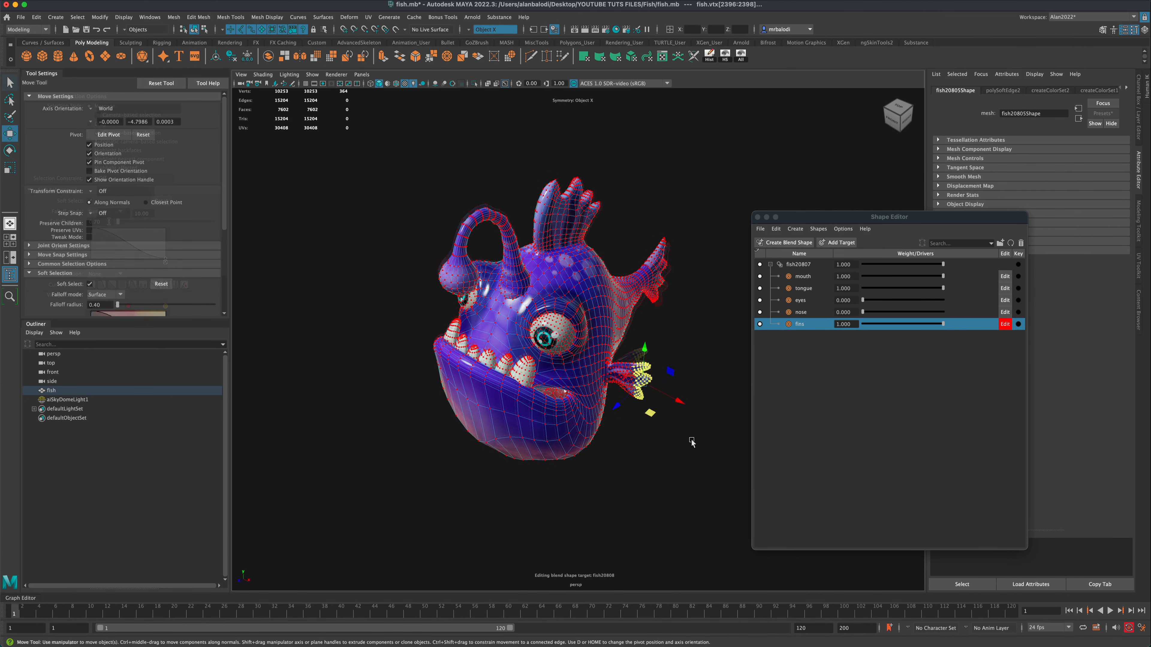
Step: Adjust the side fins' tip vertices with a soft-selected move, return to object mode, and turn off editing of the fins target
left_click_drag(521, 344, 406, 345, "alt")
key("e")
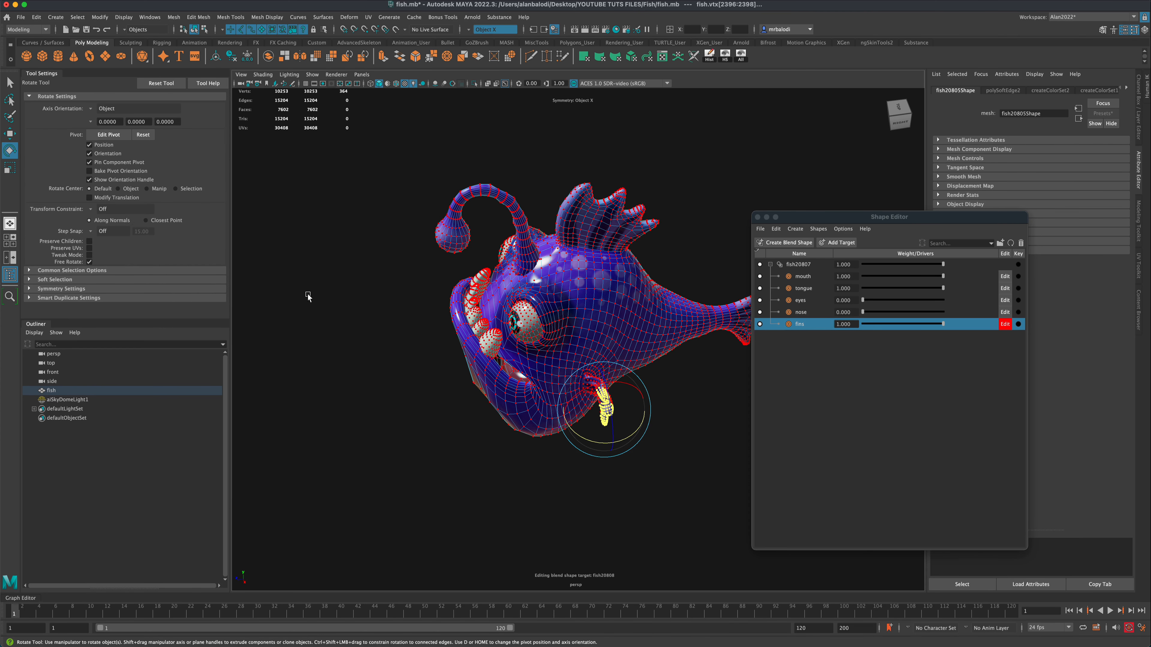
key("w")
left_click_drag(579, 441, 575, 442)
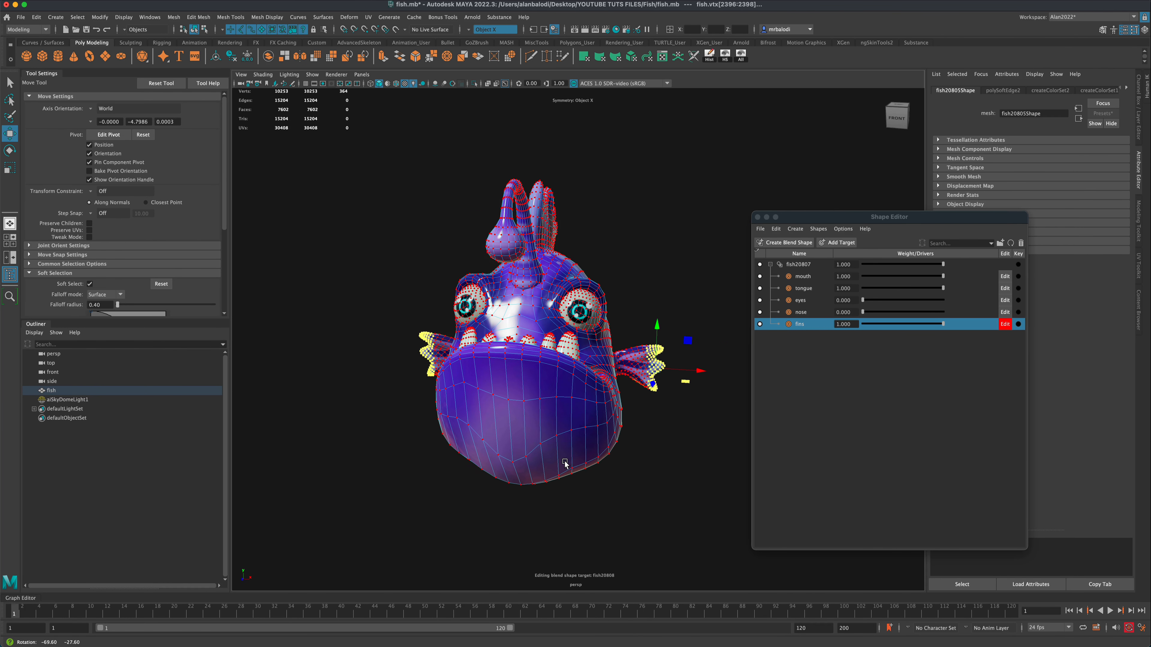
right_click_drag(607, 386, 643, 358)
mouse_move(943, 324)
left_mouse_down()
mouse_move(857, 327)
mouse_move(958, 329)
left_mouse_up()
left_click_drag(752, 440, 697, 445, "alt")
left_click(1005, 324)
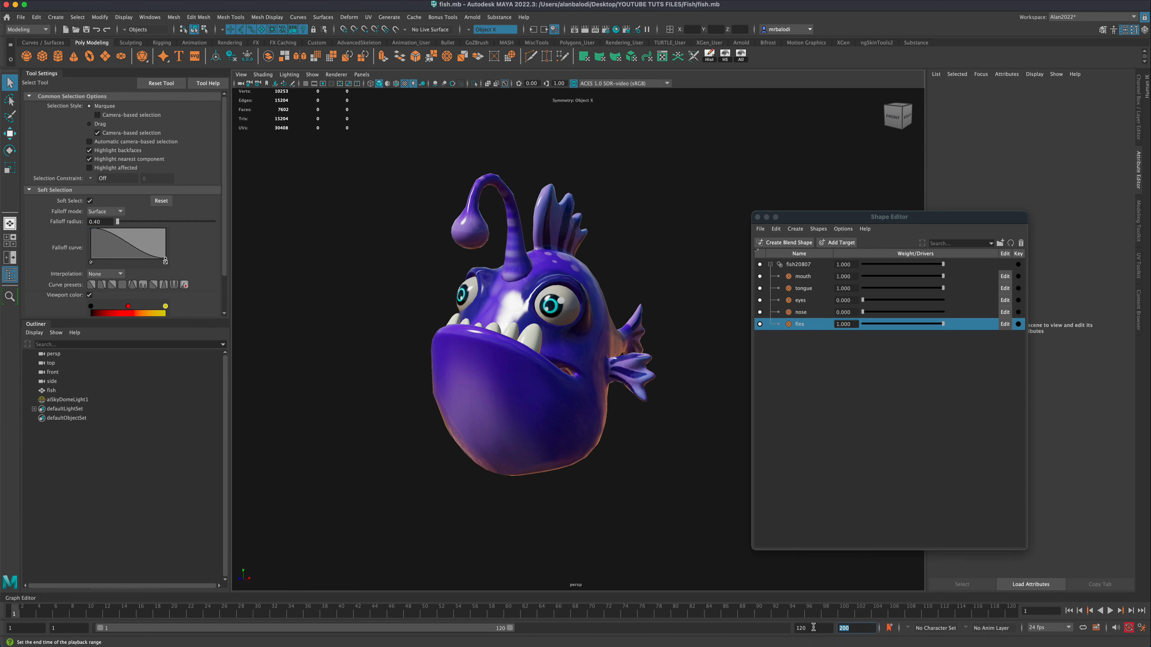
Step: Set the end of the animation and playback range to frame 24
type("24")
key("Return")
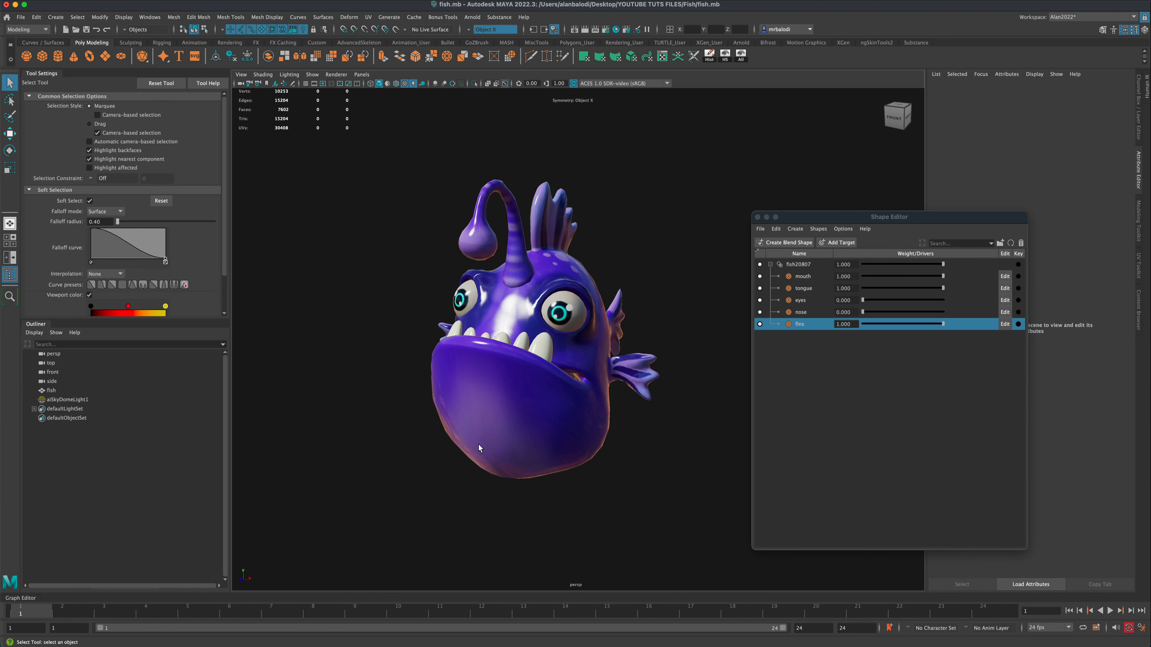
Step: Select the fish, set the fins weight to 0 and the tongue weight to 0.760, and key all five targets at frame 1
left_click(477, 448)
left_click_drag(421, 469, 419, 479, "alt")
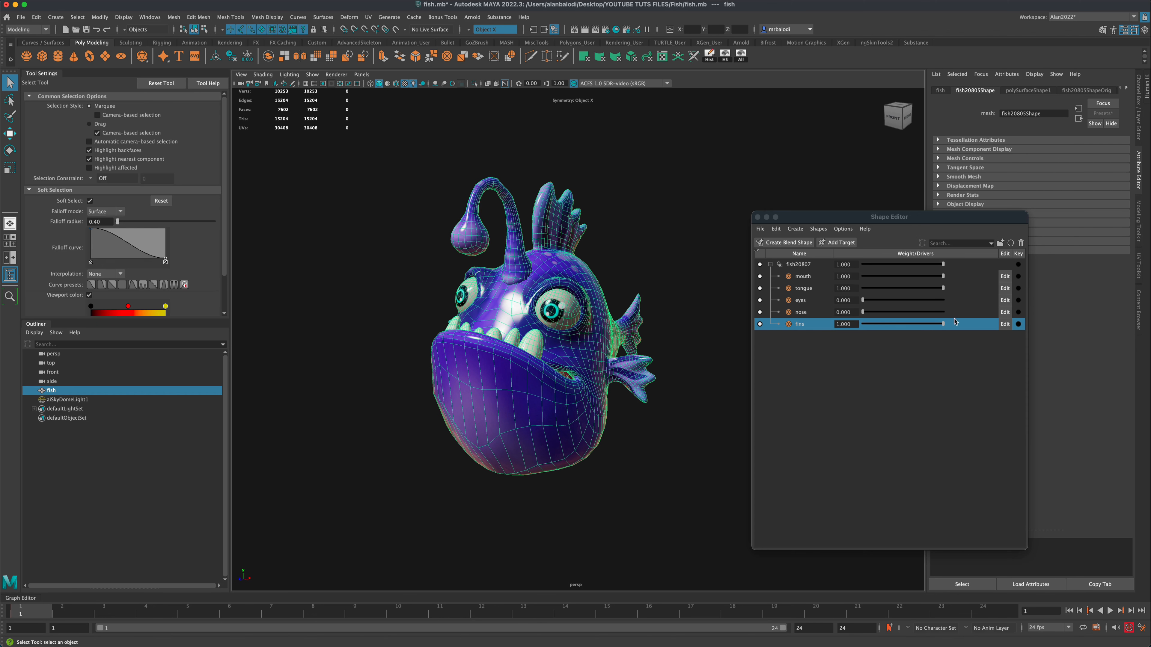
left_click_drag(943, 324, 859, 315)
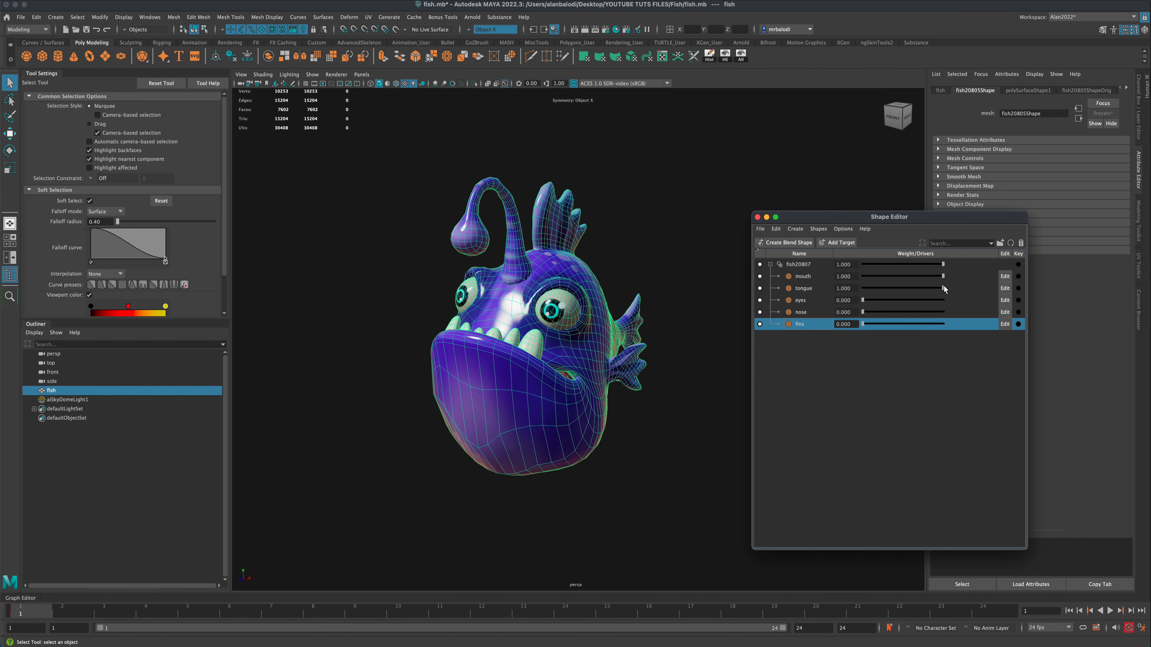
mouse_move(945, 285)
left_mouse_down()
mouse_move(897, 292)
mouse_move(924, 294)
left_mouse_up()
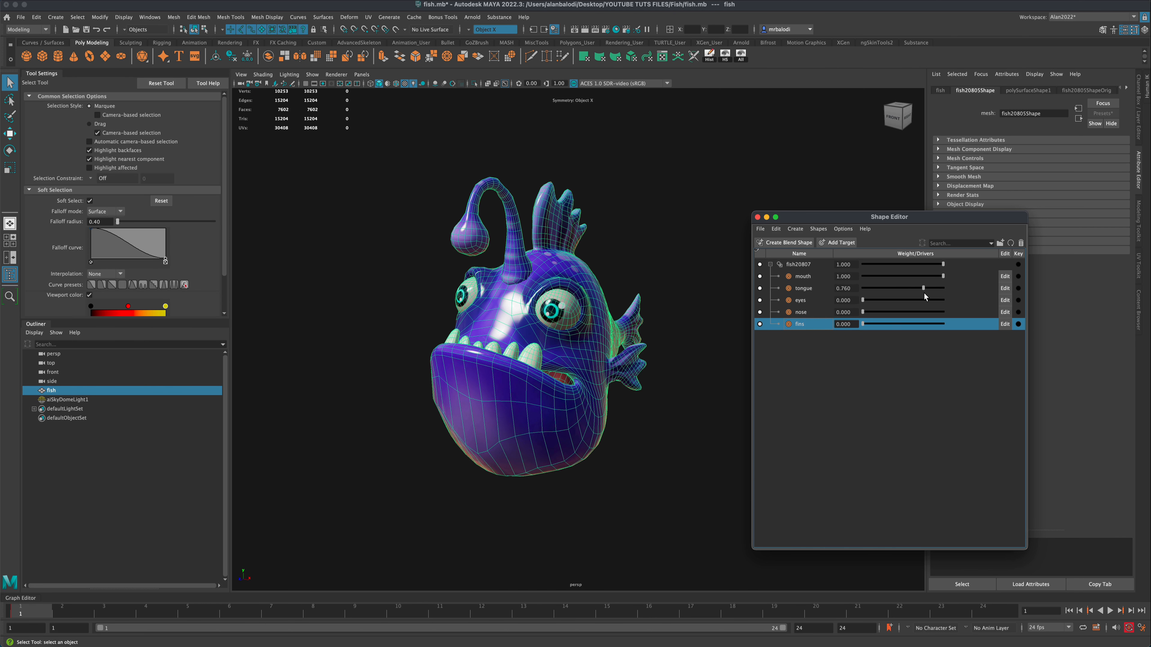
left_click(1018, 276)
left_click(1018, 288)
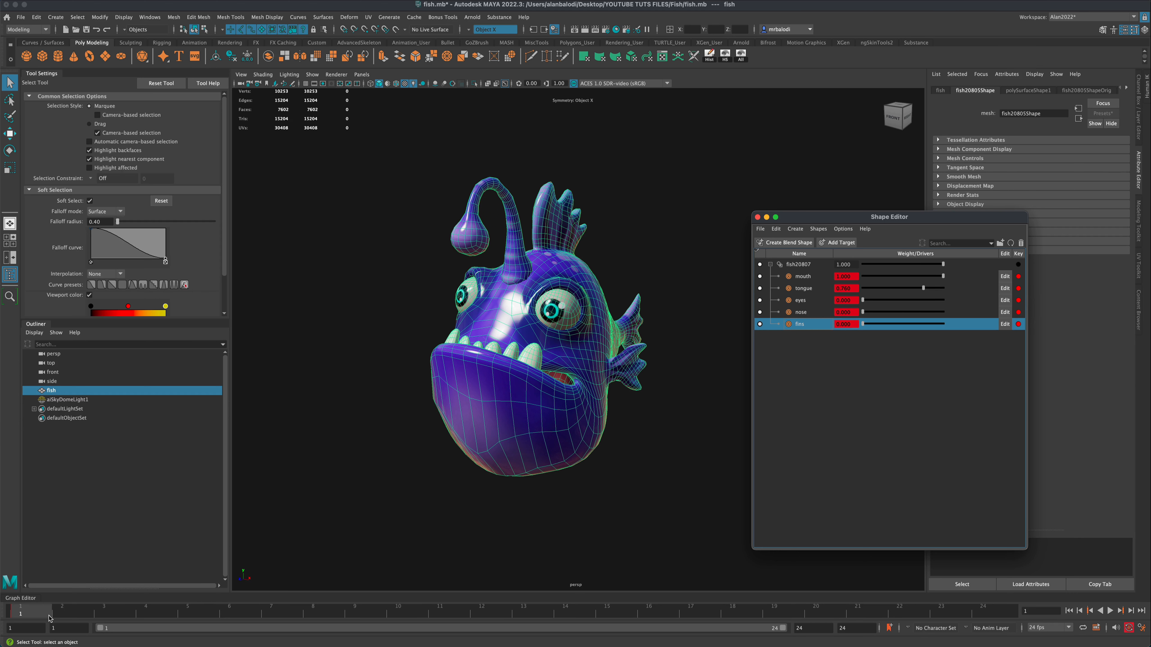
Step: Key the same mouth, tongue, eyes, nose and fins weights at frame 24 to close the loop
left_click_drag(49, 619, 97, 621)
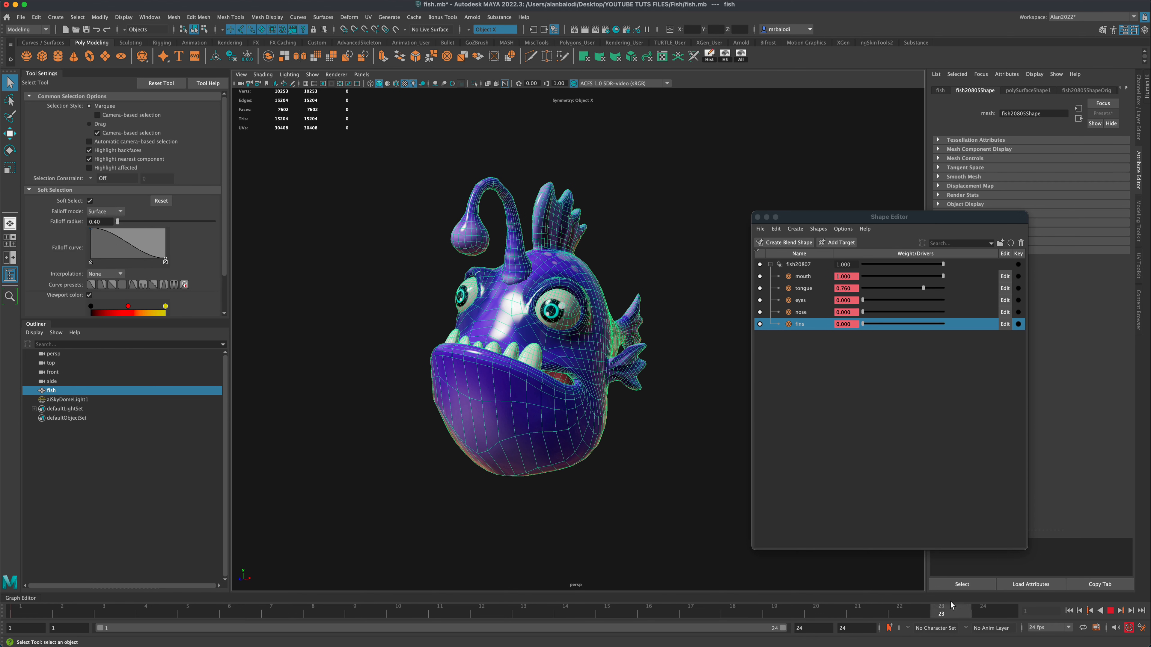
left_click_drag(952, 606, 982, 610)
left_click(1018, 324)
left_click(1019, 312)
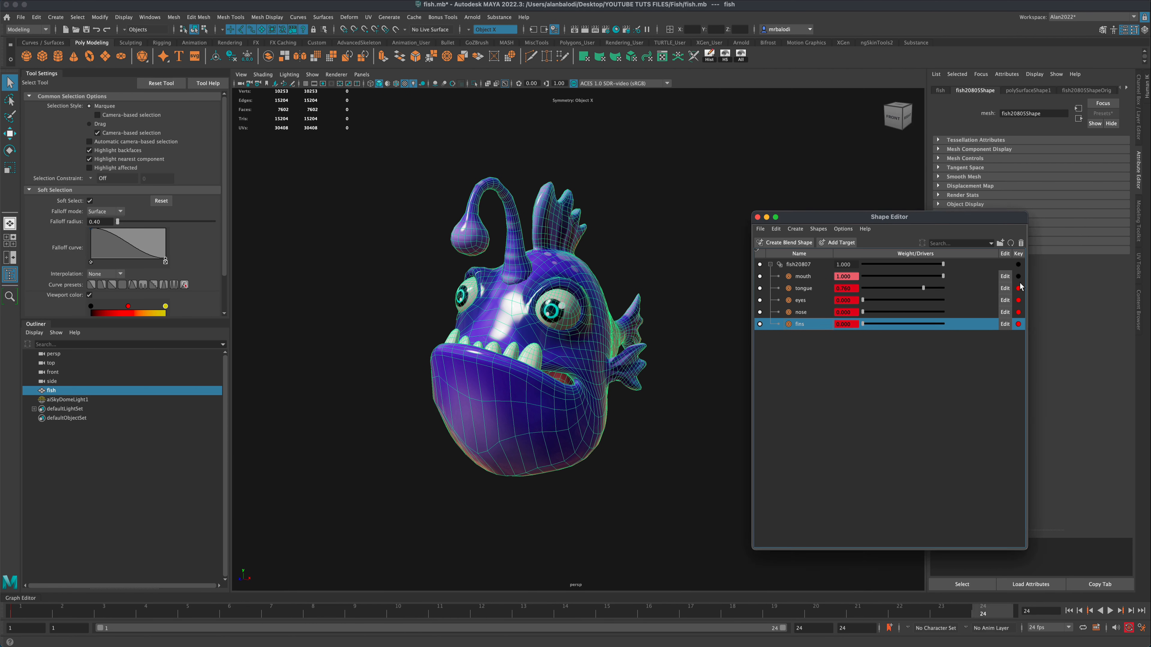
key("alt+v")
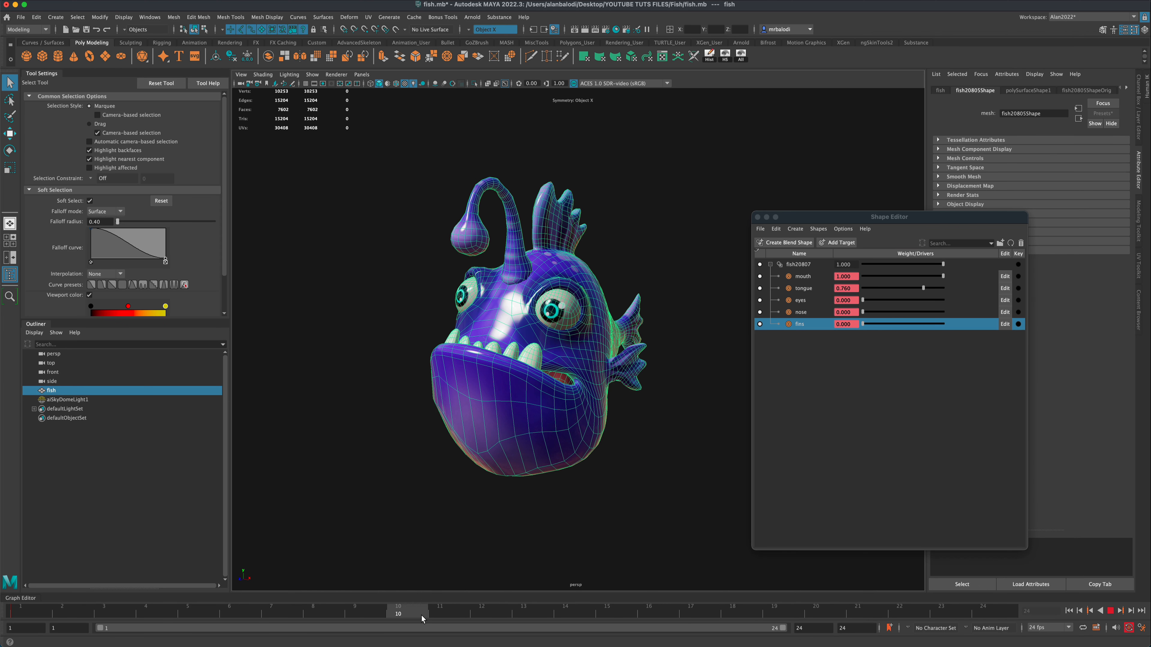
Step: At frame 12, key the eyes, fins and nose weights at 1 and lower the mouth weight to about 0.29
left_click_drag(422, 615, 489, 616)
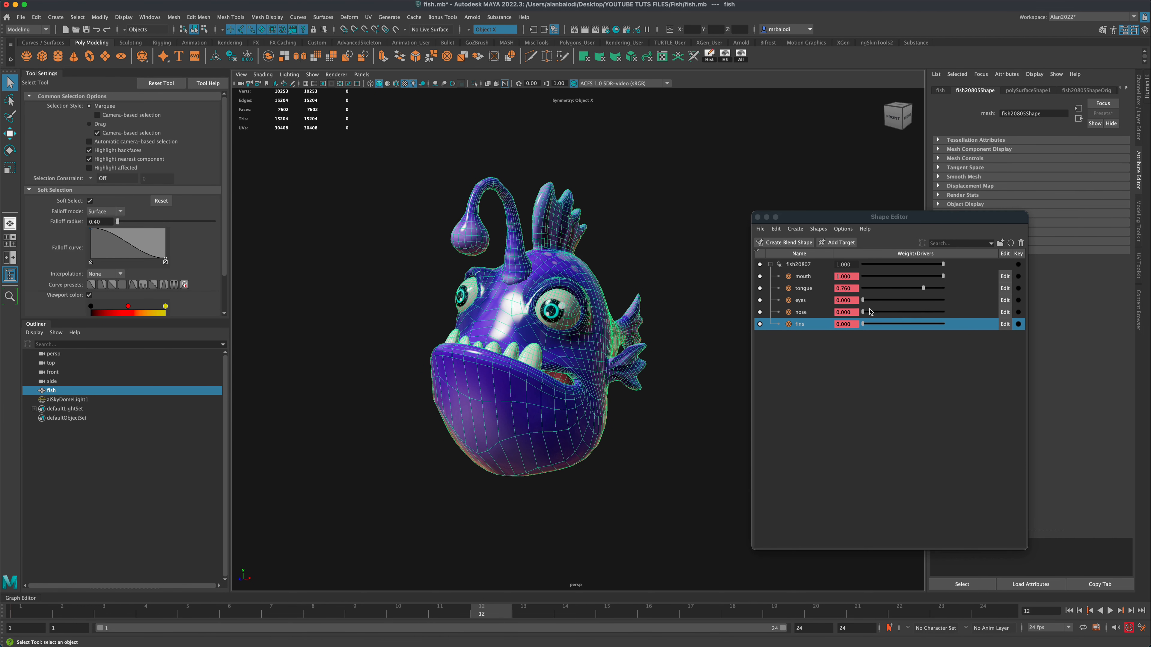
left_click_drag(862, 299, 971, 314)
key("alt+v")
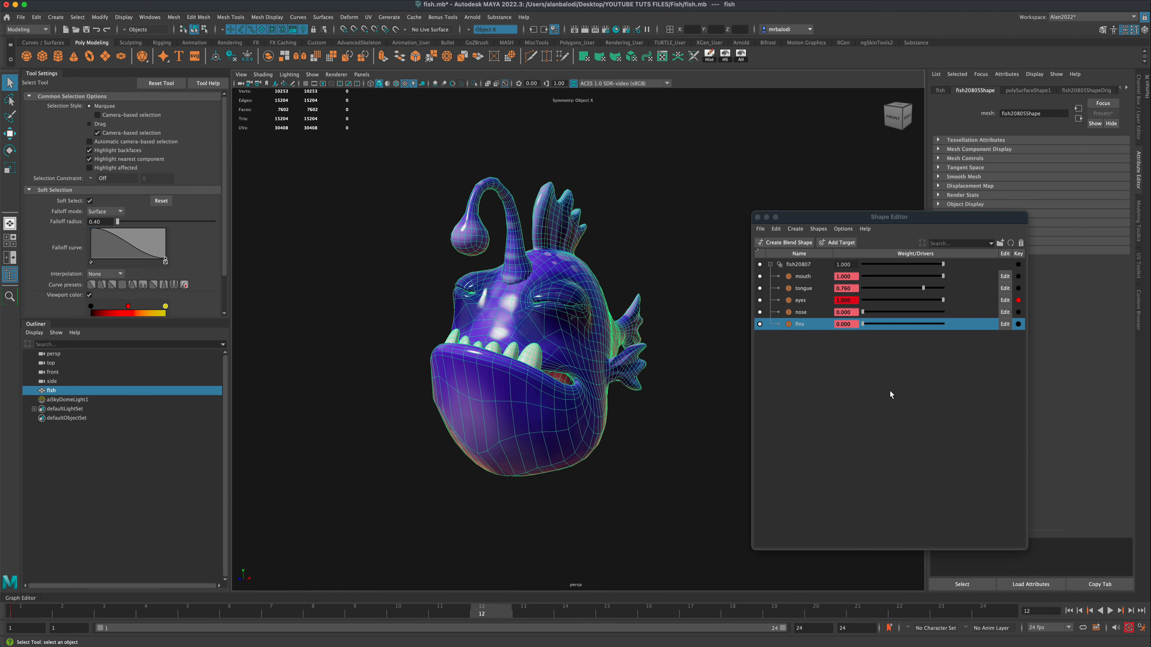
left_click_drag(863, 325, 943, 332)
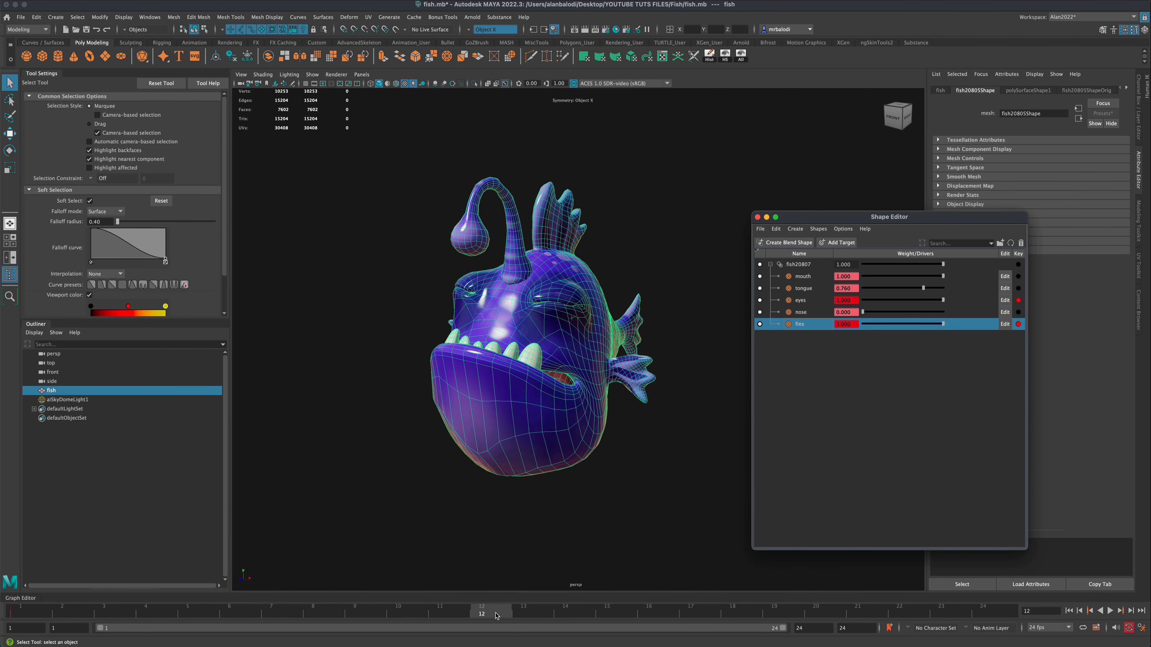
key("alt+v")
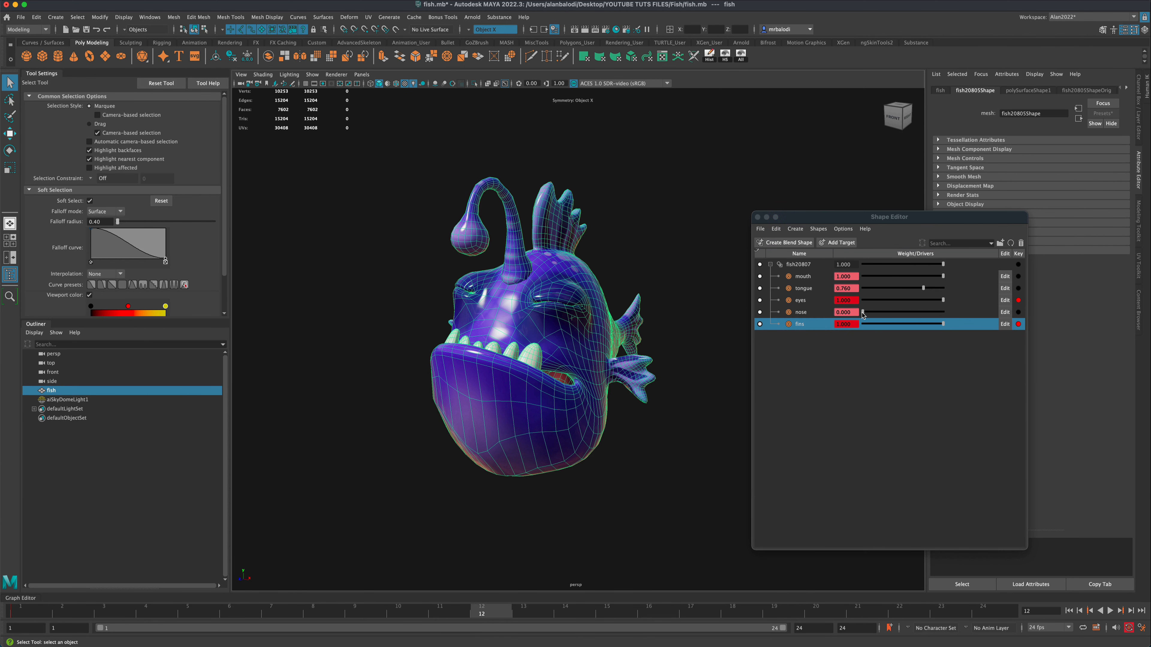
left_click_drag(862, 313, 956, 319)
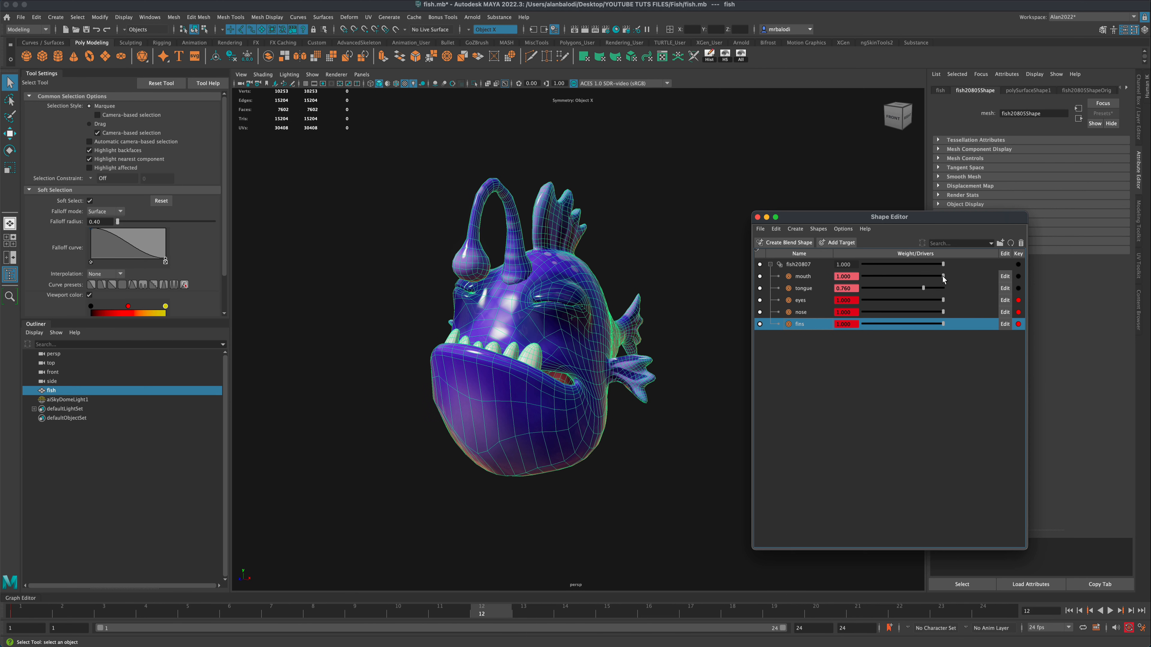
left_click_drag(943, 278, 885, 278)
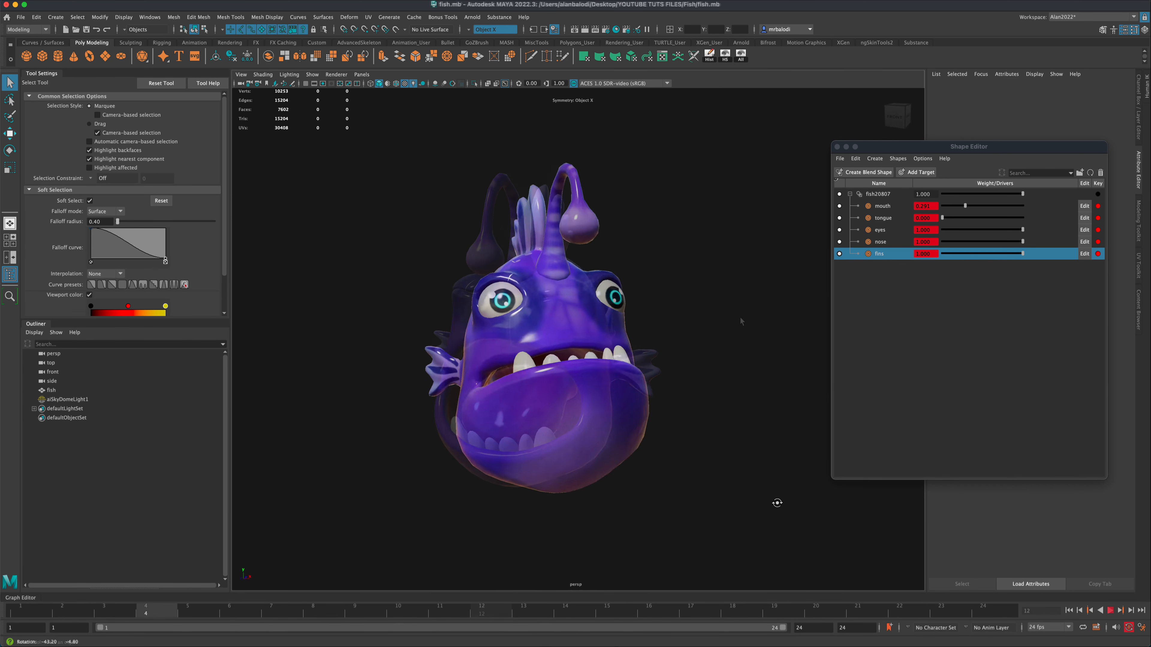
Step: Review the looping blend shape animation from all around the fish and scrub through its first frames
left_click_drag(777, 503, 951, 506, "alt")
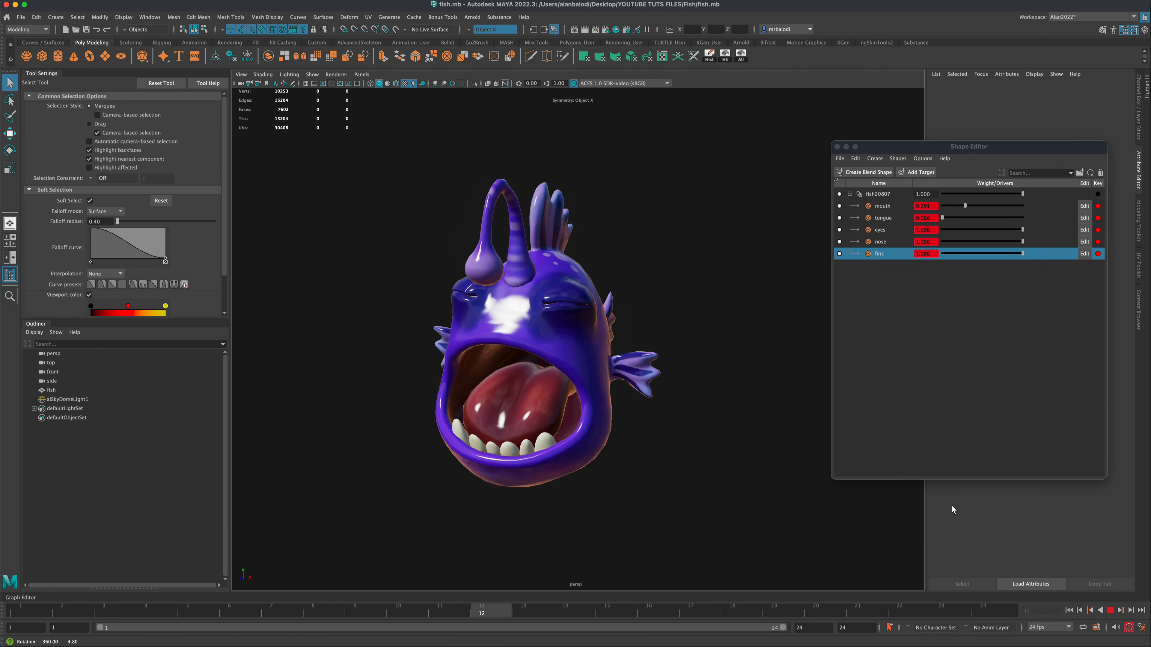
left_click(1111, 610)
left_click_drag(161, 609, 75, 607)
left_click_drag(151, 613, 13, 610)
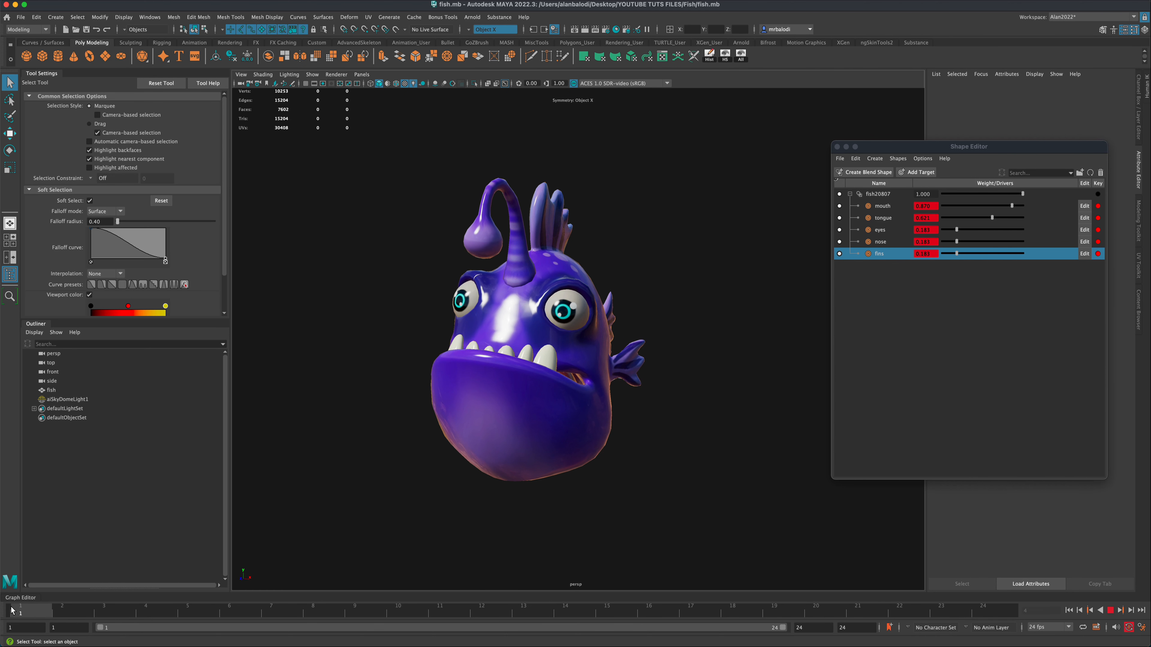